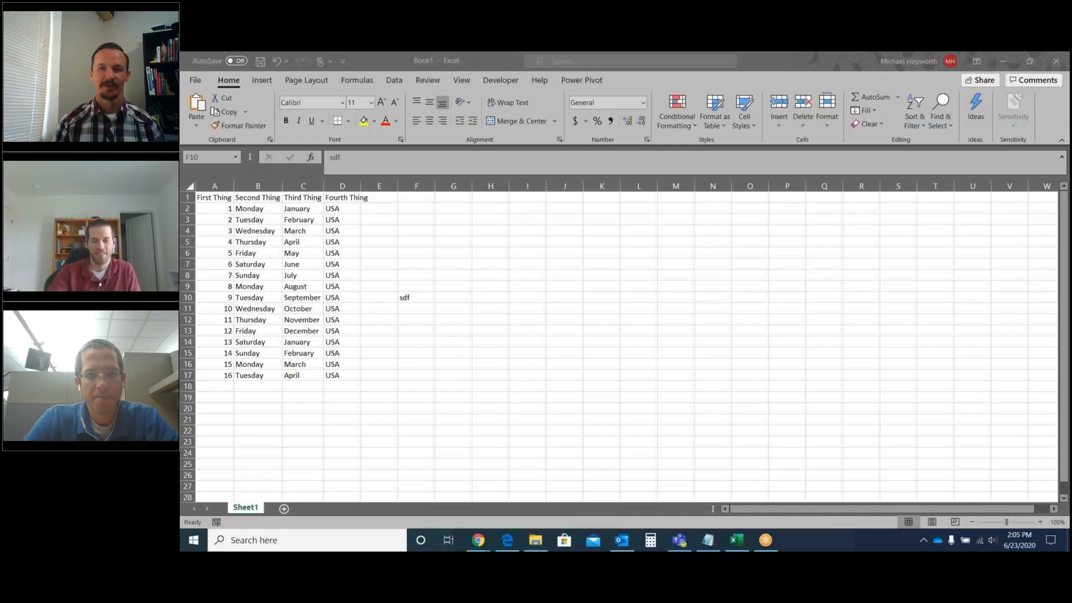
# - Clear the contents of cell F10 and enter the text sdf in cell F8
pyautogui.click(414, 293)
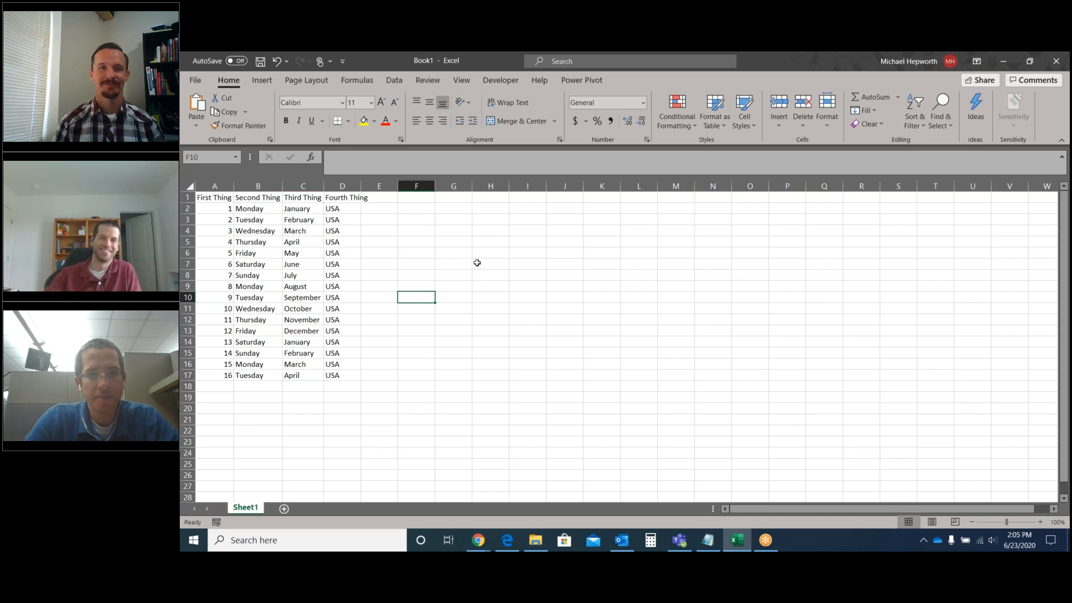
pyautogui.click(425, 273)
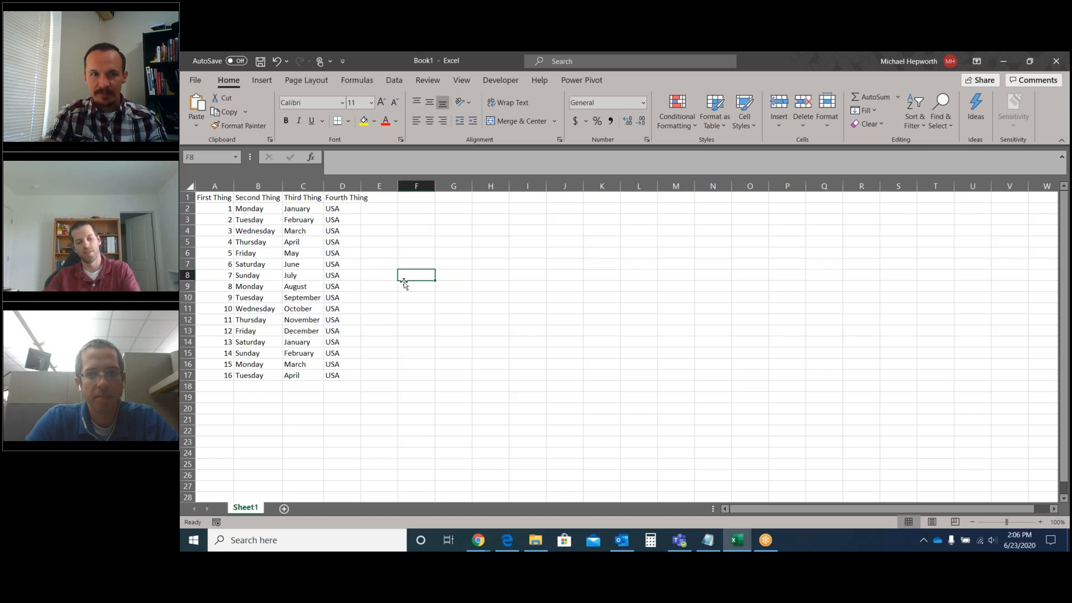
pyautogui.write('sdf')
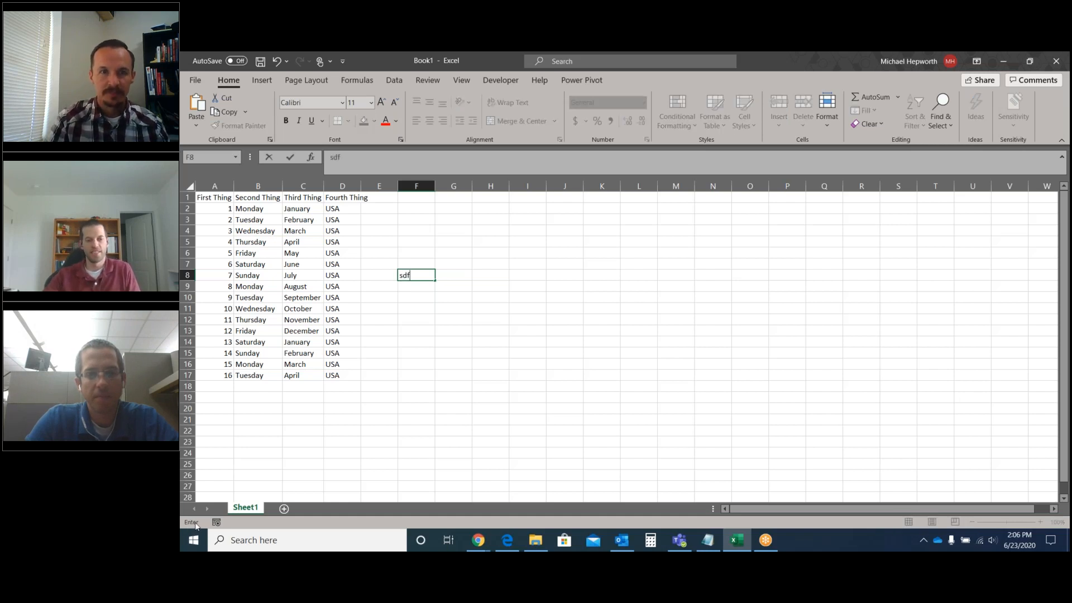
pyautogui.click(424, 284)
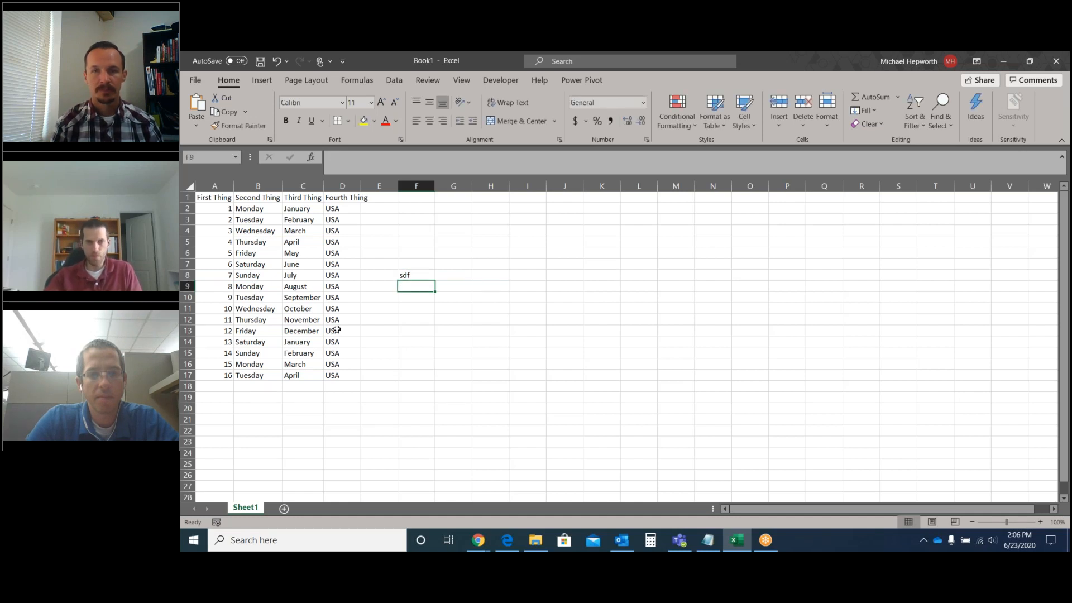
pyautogui.click(423, 274)
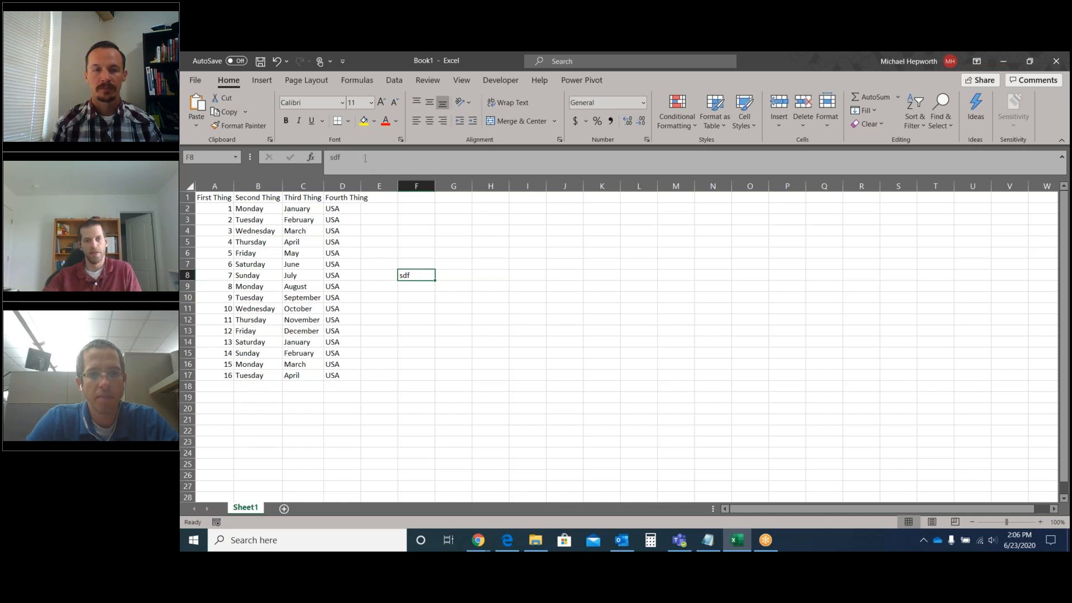
# - Open the entry in cell F8 for in-cell editing and leave it without changing the text
pyautogui.click(465, 265)
pyautogui.press('Left')
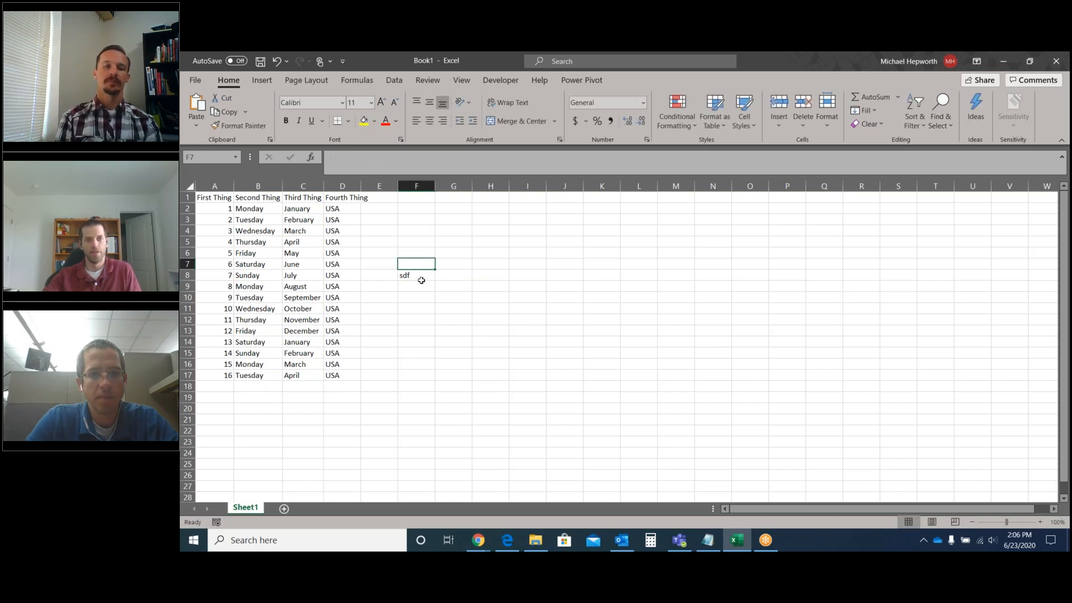
pyautogui.press('Down')
pyautogui.doubleClick(418, 274)
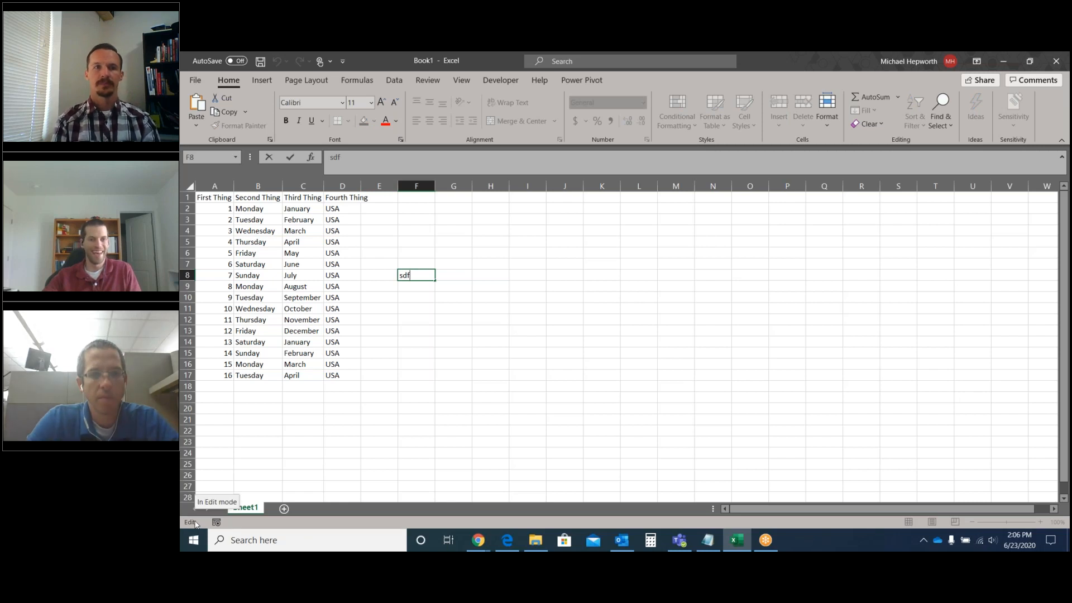
pyautogui.click(465, 306)
pyautogui.click(422, 277)
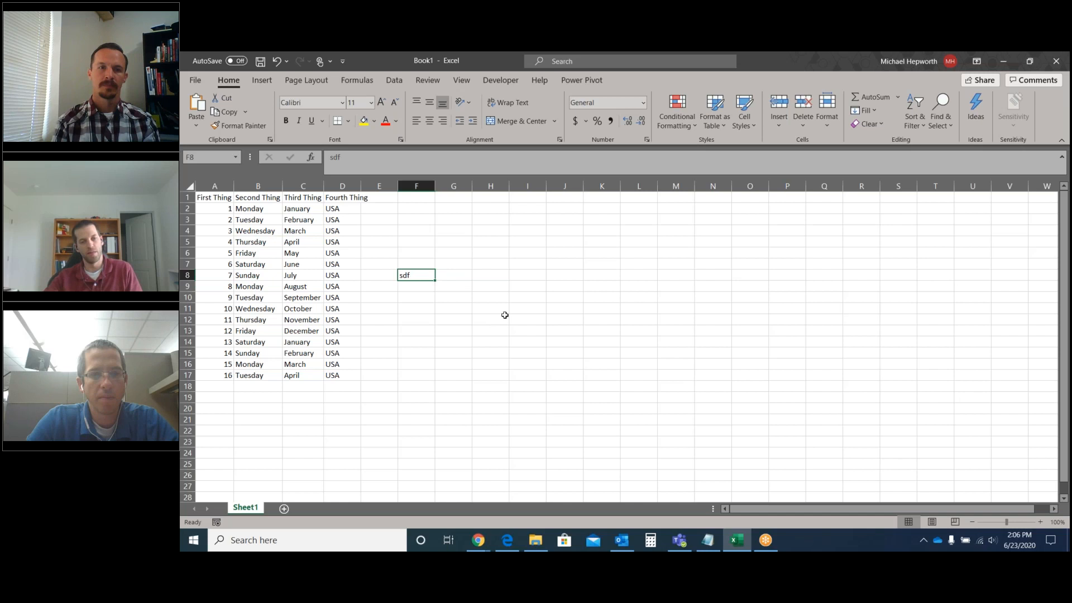
# - Edit the existing text in cell F8 to read sdfjdfh, moving the cursor within the entry
pyautogui.press('F2')
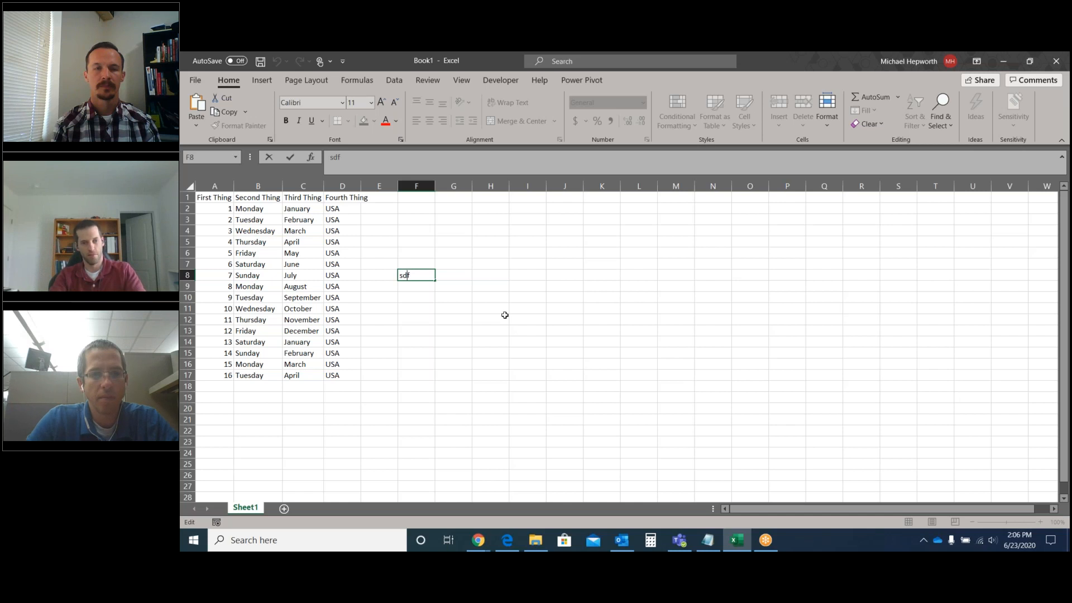
pyautogui.press('BackSpace')
pyautogui.write('fjdfh')
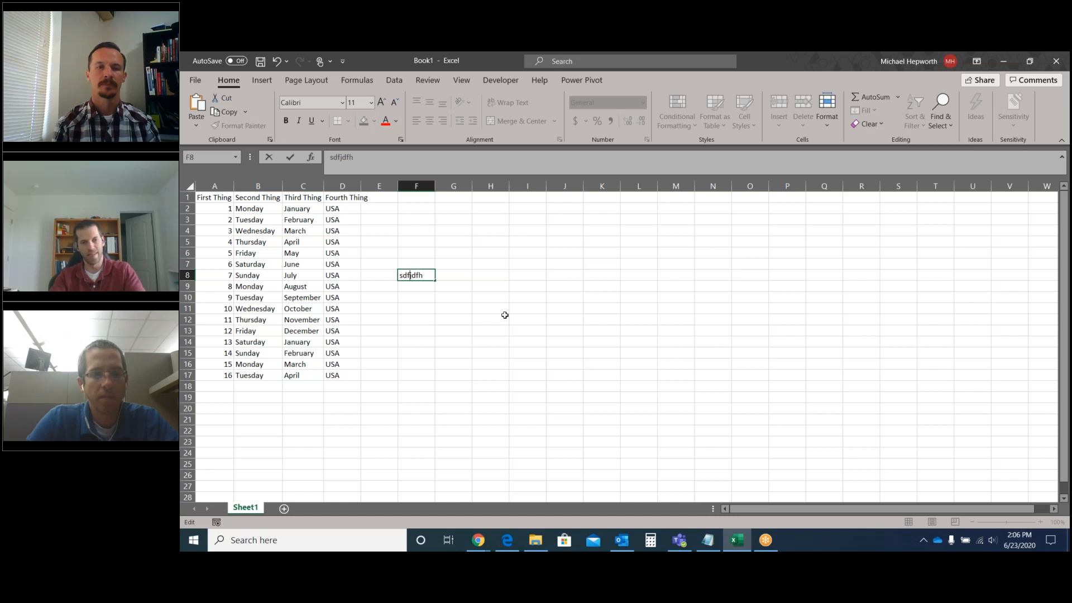
pyautogui.press('Right')
pyautogui.press('Right')
pyautogui.press('Left')
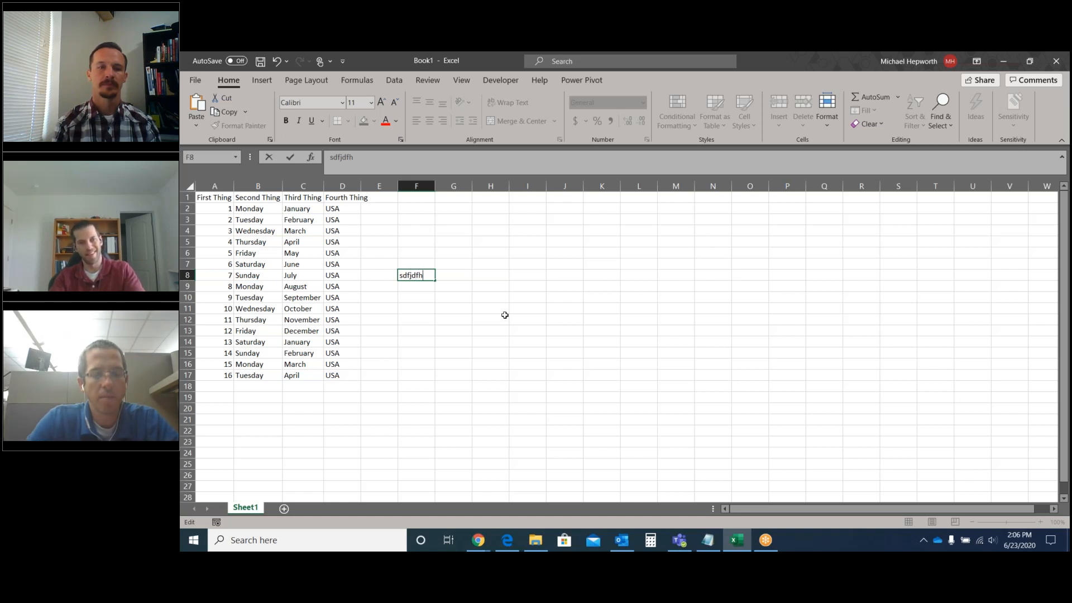
pyautogui.press('F2')
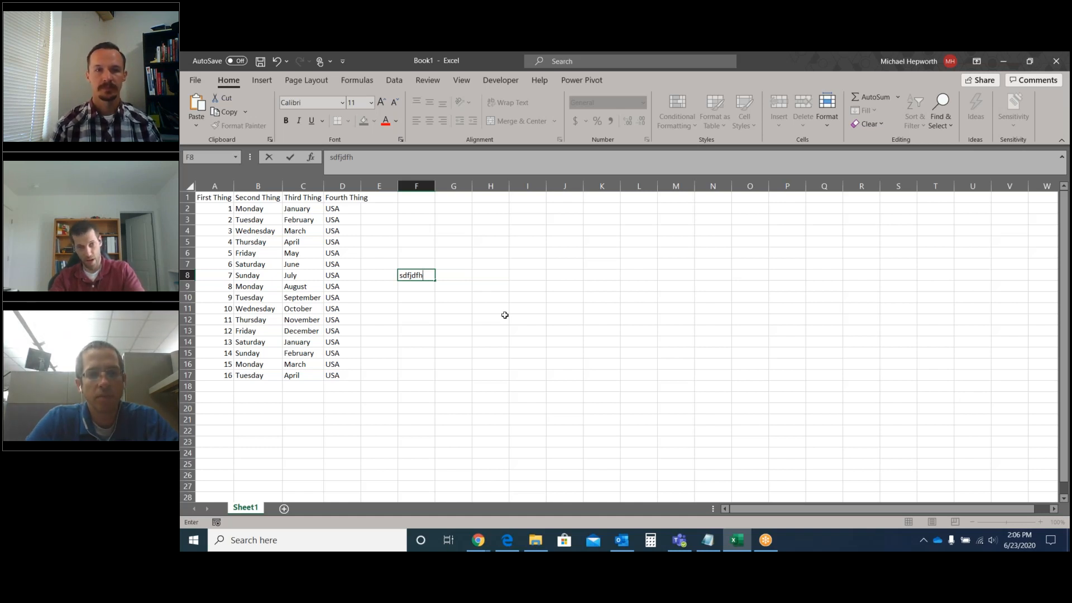
pyautogui.press('Tab')
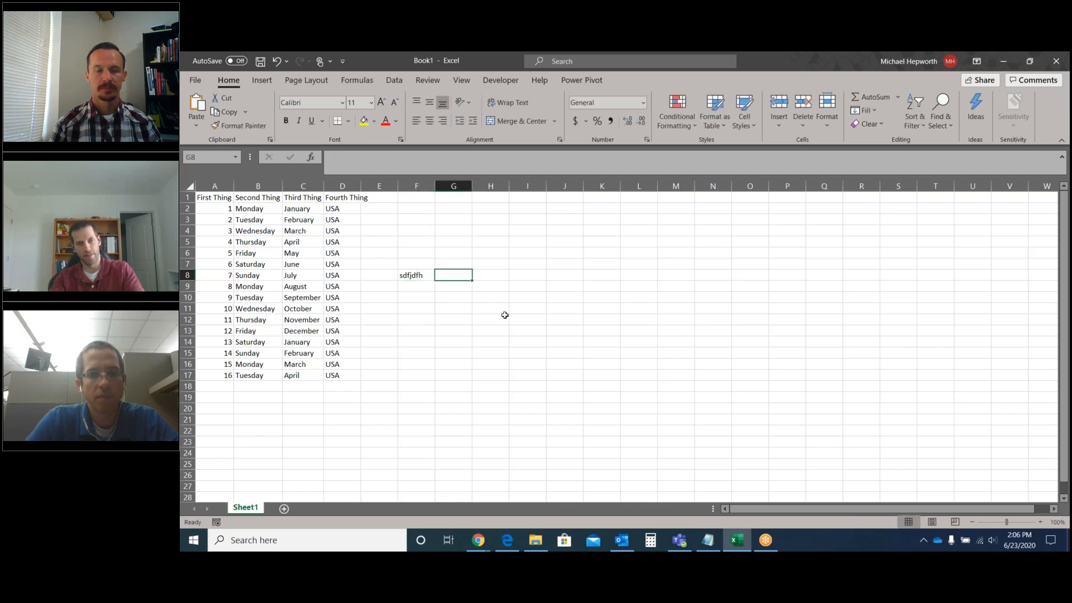
# - Delete the contents of cell F8 and enter the text asdfk instead
pyautogui.press('Left')
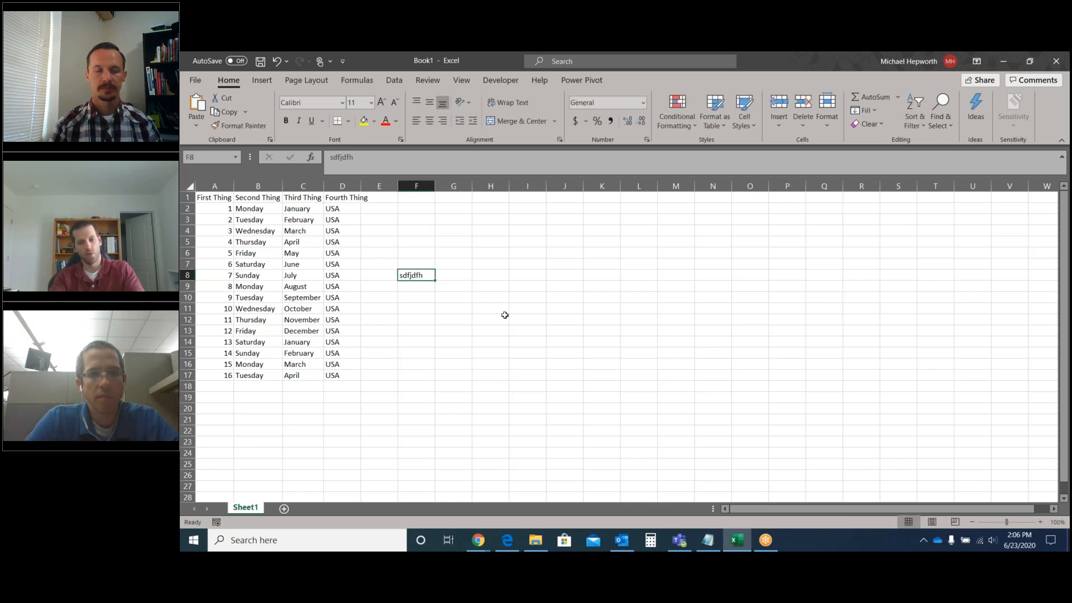
pyautogui.press('Delete')
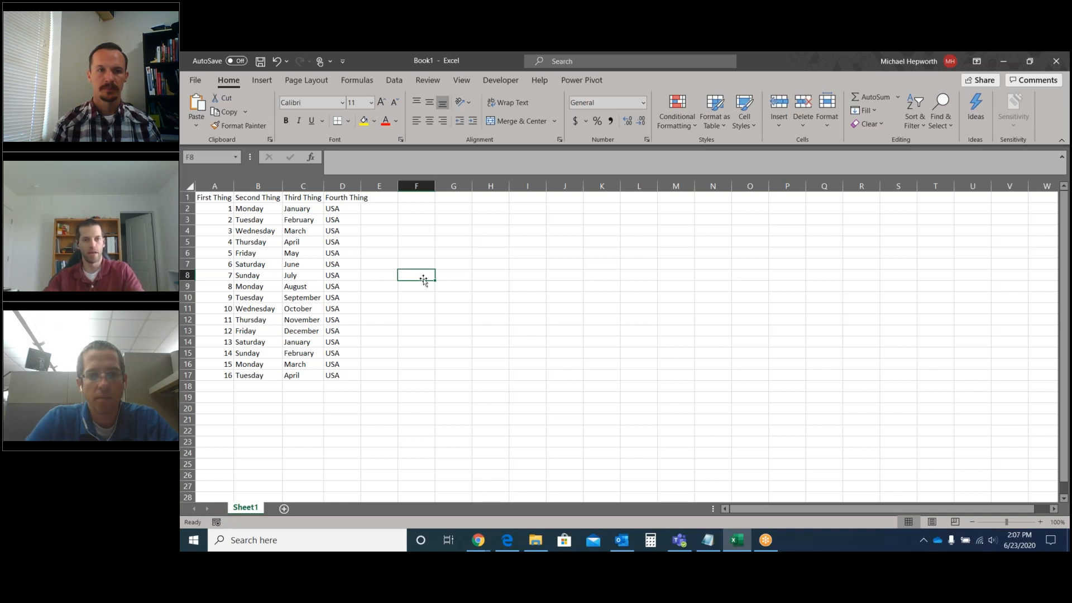
pyautogui.write('asdfk')
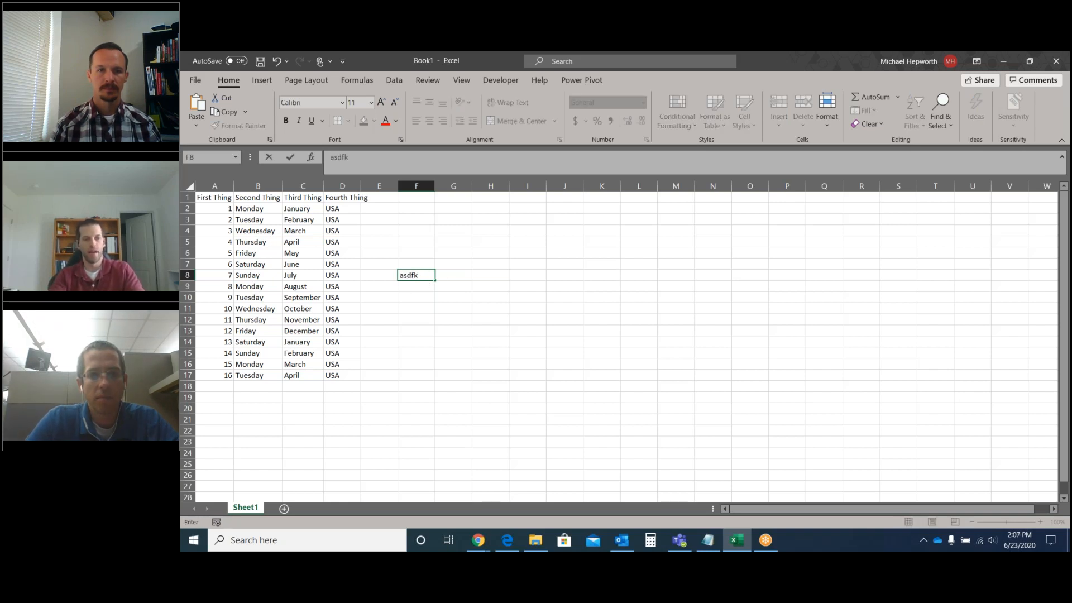
pyautogui.press('Return')
pyautogui.press('Up')
# - Toggle cell F8 between Edit and Enter mode, move among the neighbouring cells, and clear F8
pyautogui.press('F2')
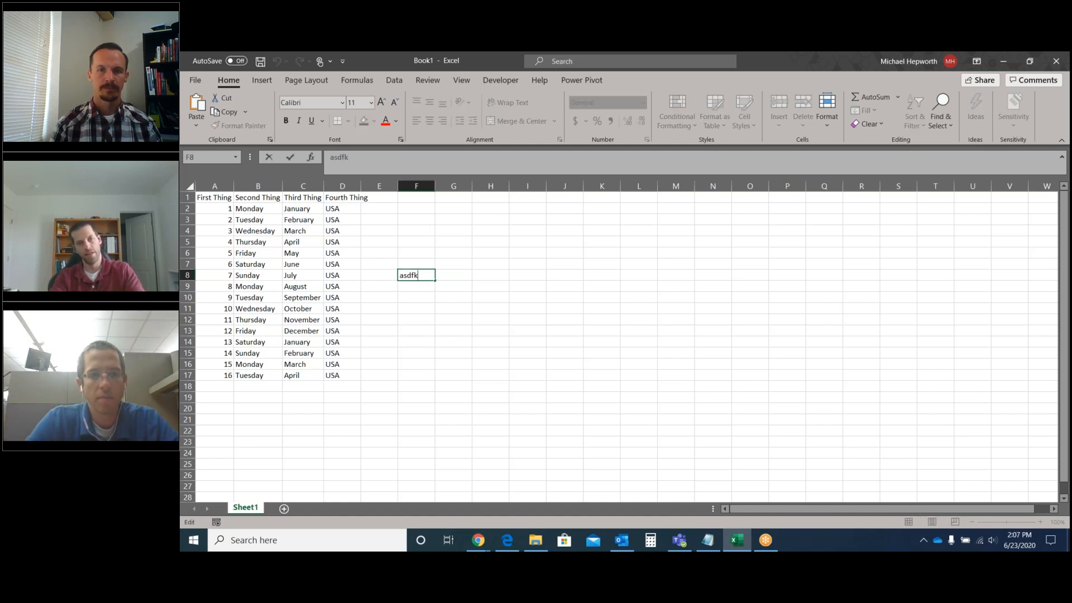
pyautogui.press('F2')
pyautogui.press('Left')
pyautogui.press('Right')
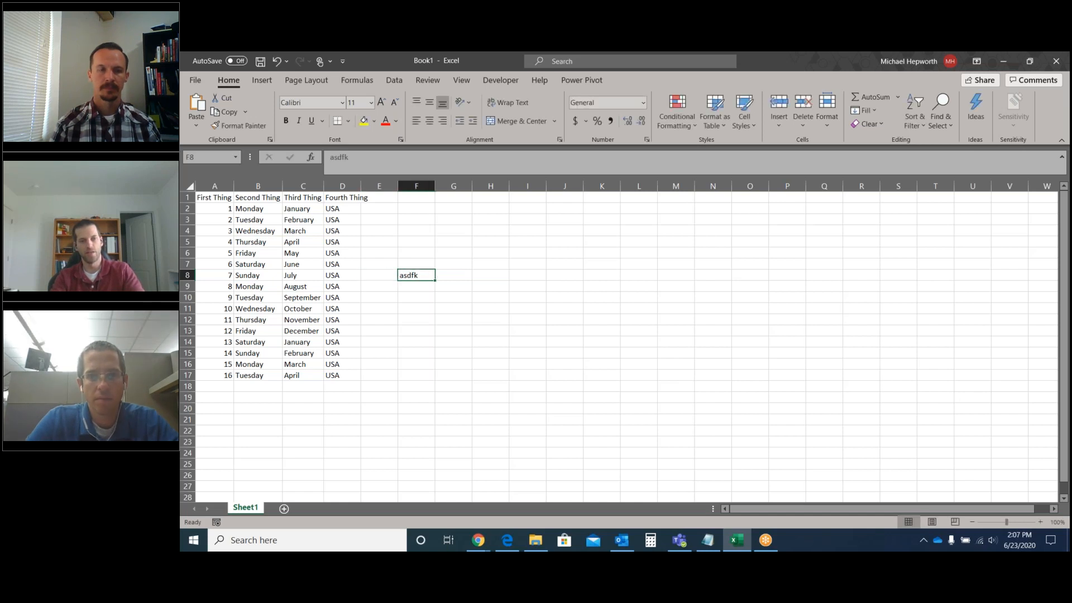
pyautogui.press('Right')
pyautogui.press('Right')
pyautogui.press('Left')
pyautogui.press('Left')
pyautogui.press('Left')
pyautogui.press('Left')
pyautogui.click(416, 275)
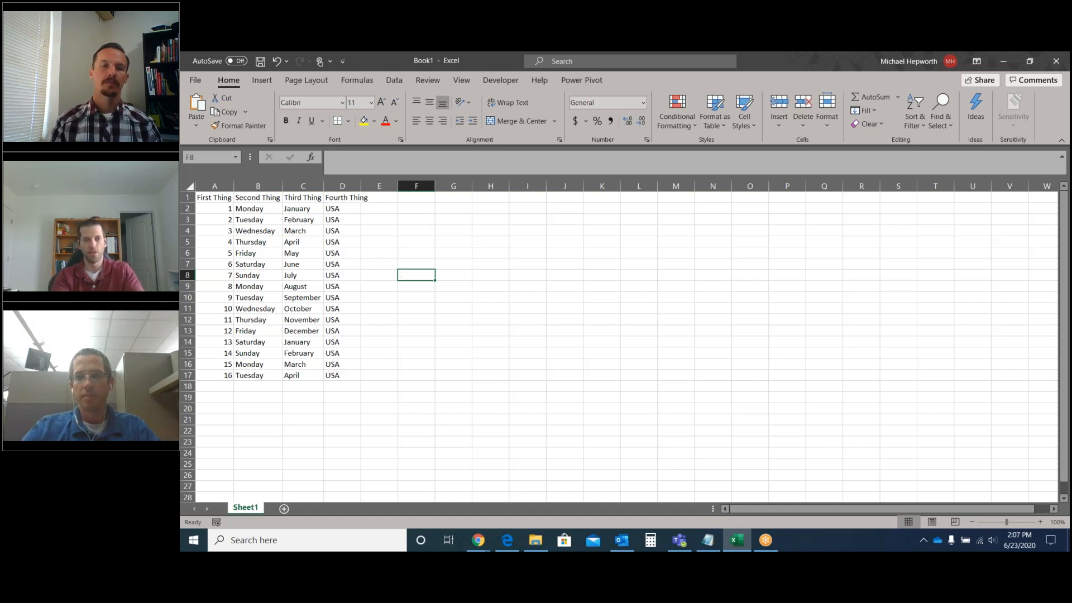
# - Enter the formula =sdflkj in cell F8
pyautogui.write('=')
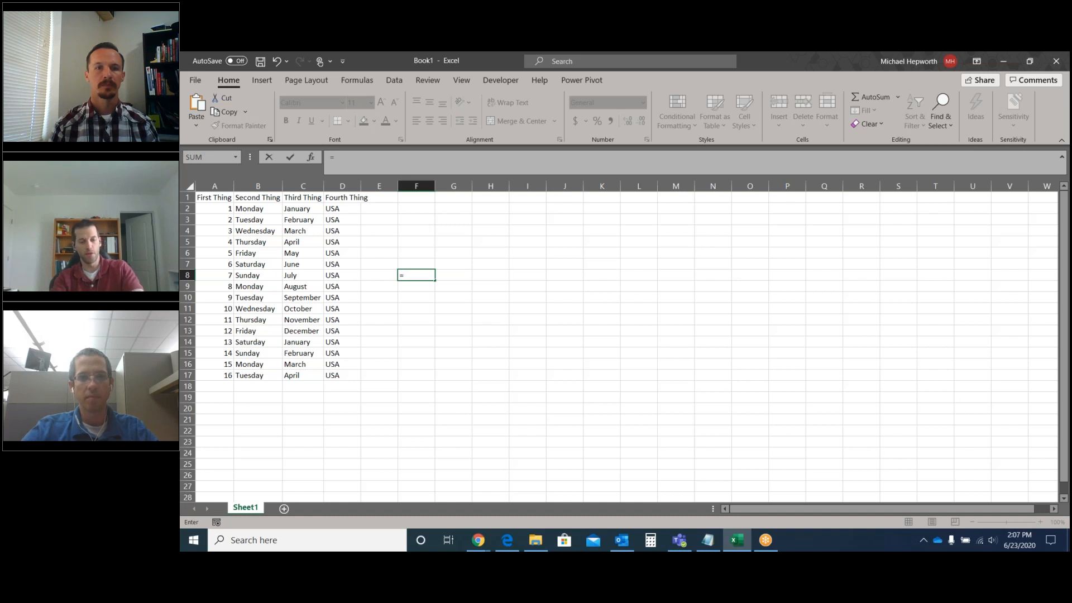
pyautogui.write('sdflkj')
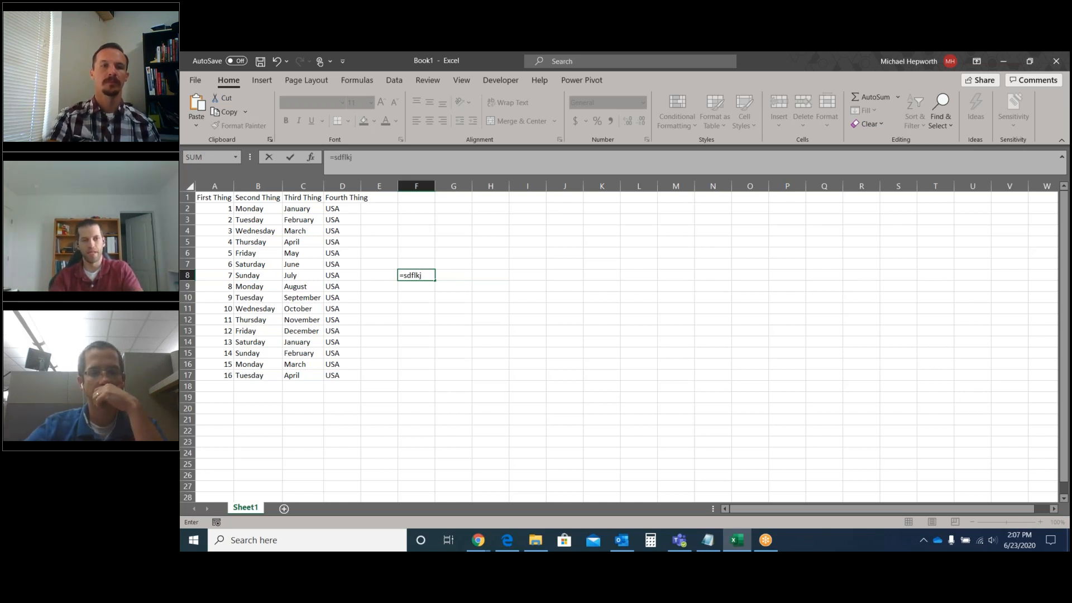
pyautogui.click(481, 275)
pyautogui.click(453, 275)
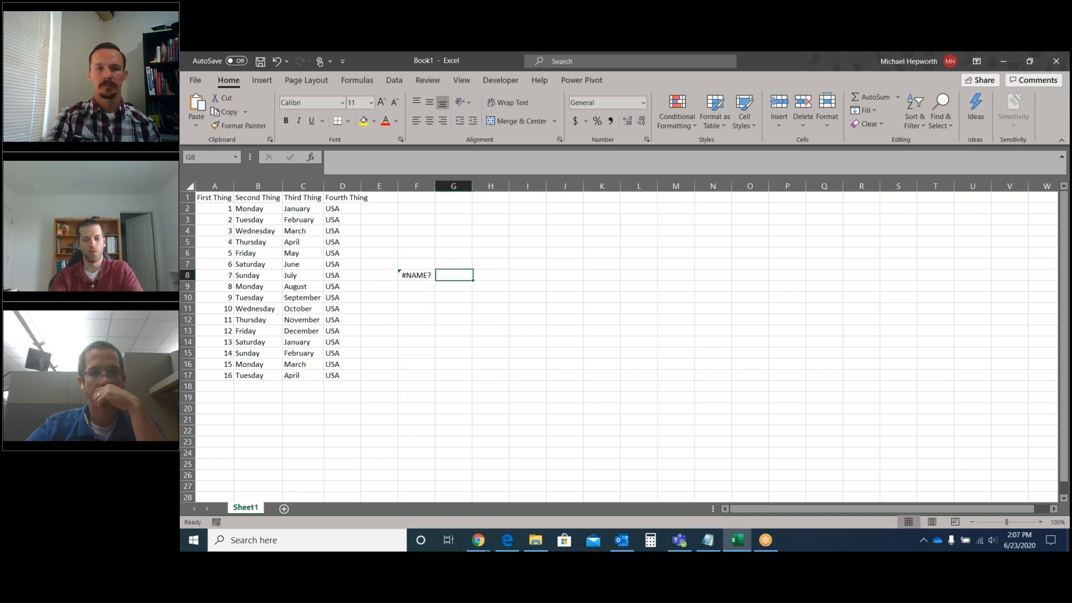
# - Start a new formula in cell F8, point its reference along row 8 to L8 and back to E8, and cancel the entry
pyautogui.click(416, 275)
pyautogui.write('=')
pyautogui.press('Right')
pyautogui.press('Right')
pyautogui.press('Right')
pyautogui.press('Right')
pyautogui.press('Right')
pyautogui.press('Right')
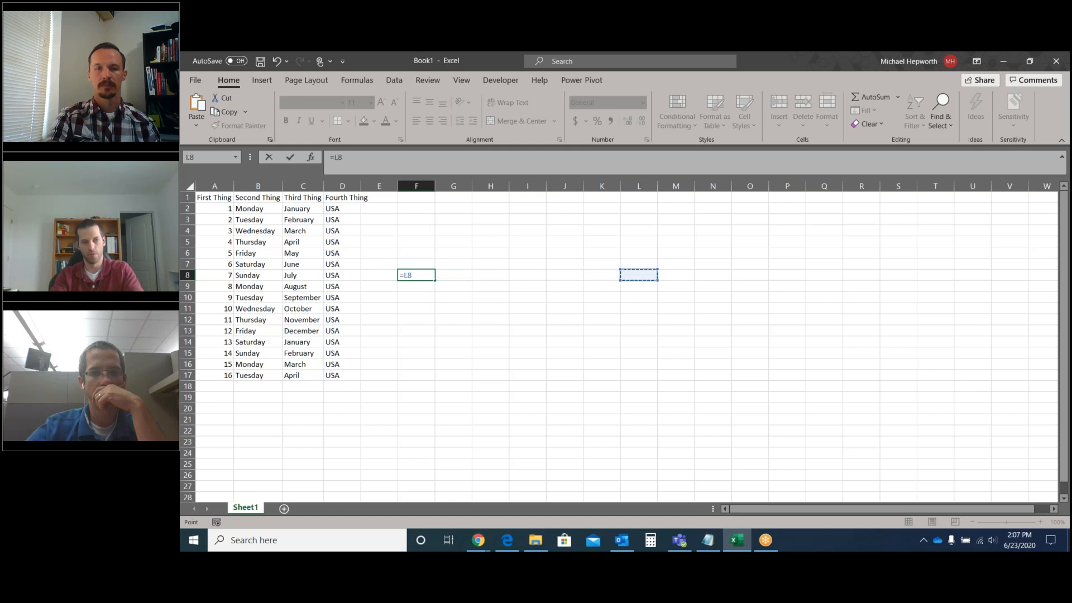
pyautogui.press('Left')
pyautogui.press('Left')
pyautogui.press('Left')
pyautogui.press('Left')
pyautogui.press('Left')
pyautogui.press('Left')
pyautogui.press('Left')
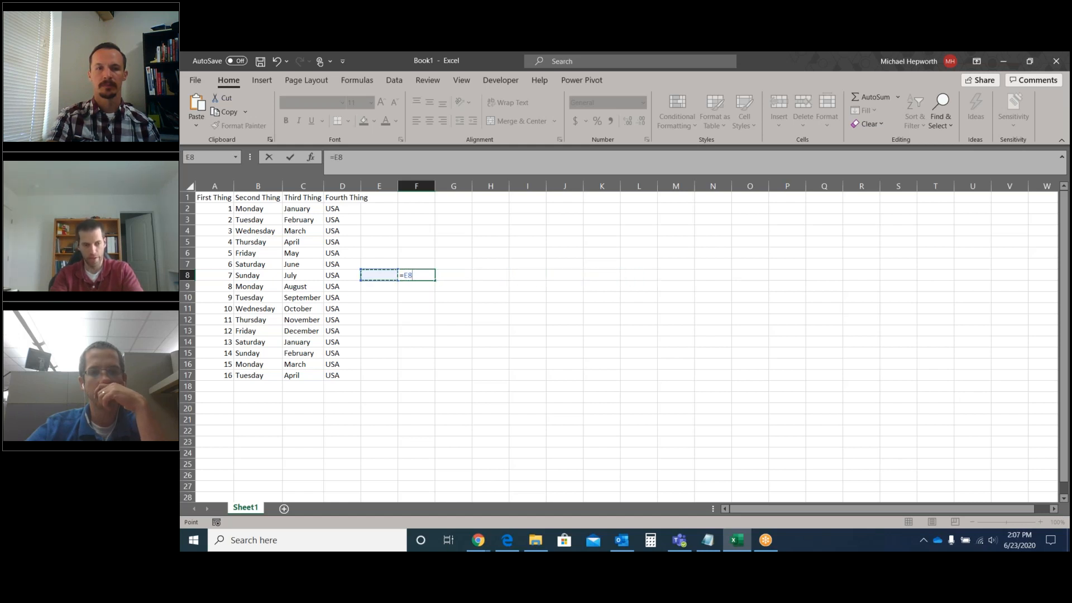
pyautogui.press('Escape')
# - Start a VLOOKUP formula in cell F8, point its lookup value at J8, G10 and F6, and discard the formula
pyautogui.write('=V')
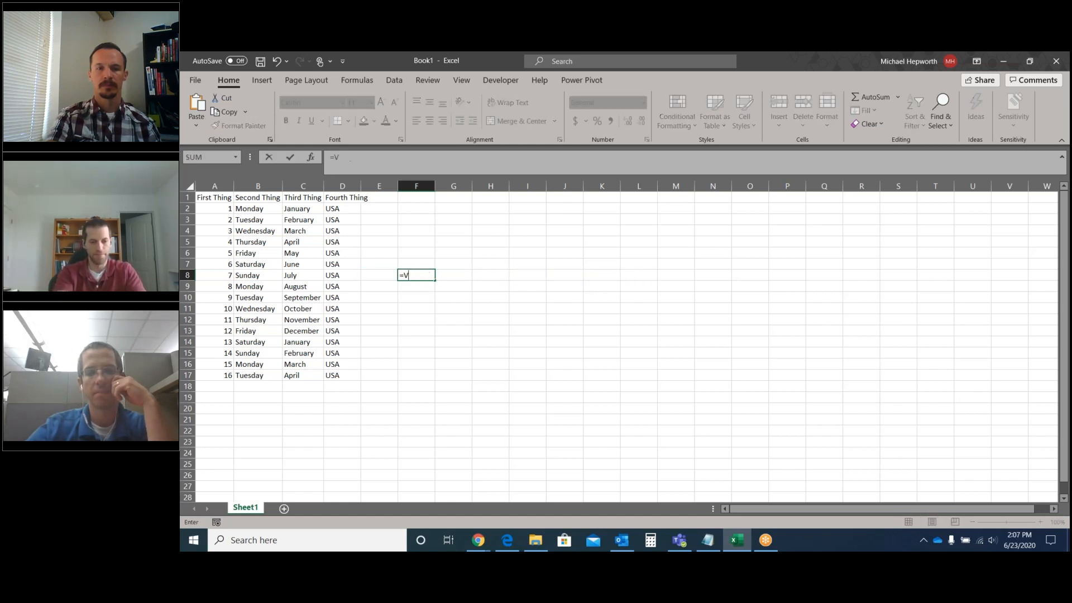
pyautogui.write('LOOKUP(')
pyautogui.press('Right')
pyautogui.press('Right')
pyautogui.press('Right')
pyautogui.press('Right')
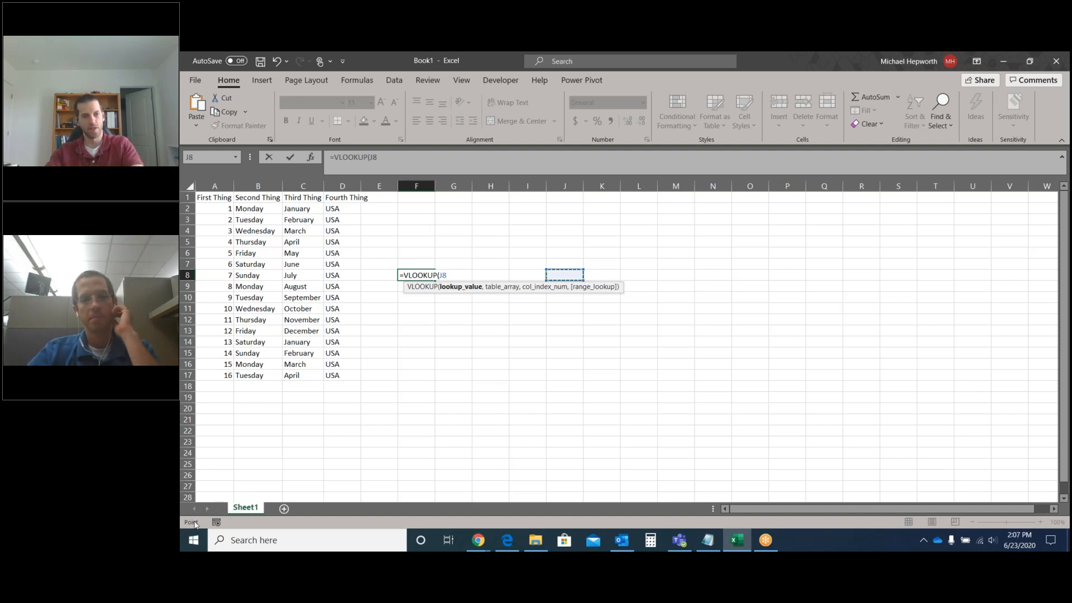
pyautogui.press('Left')
pyautogui.press('Left')
pyautogui.press('Left')
pyautogui.press('Down')
pyautogui.press('Down')
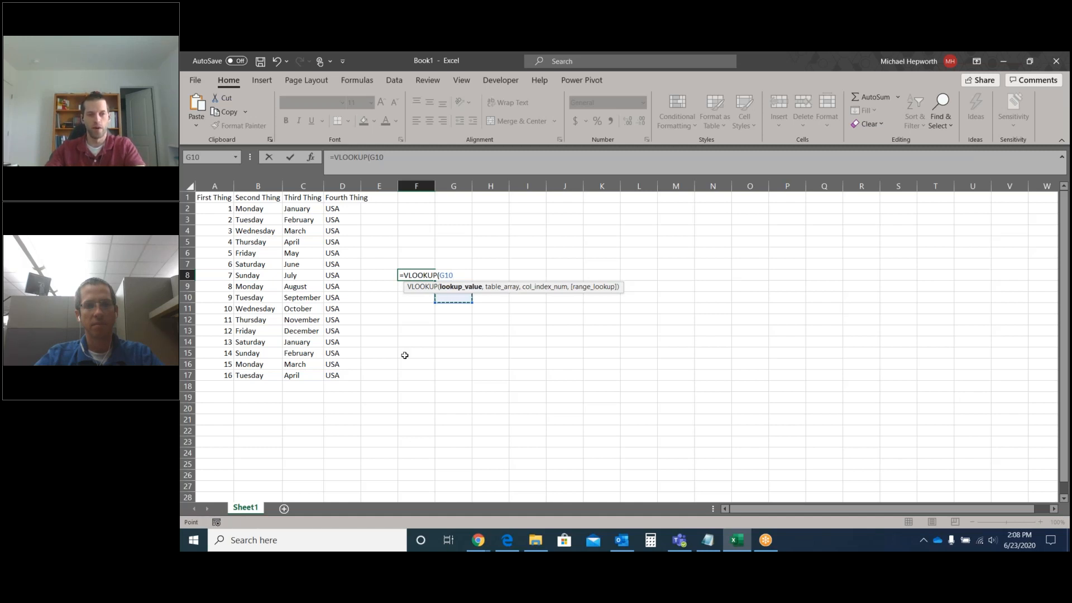
pyautogui.click(423, 254)
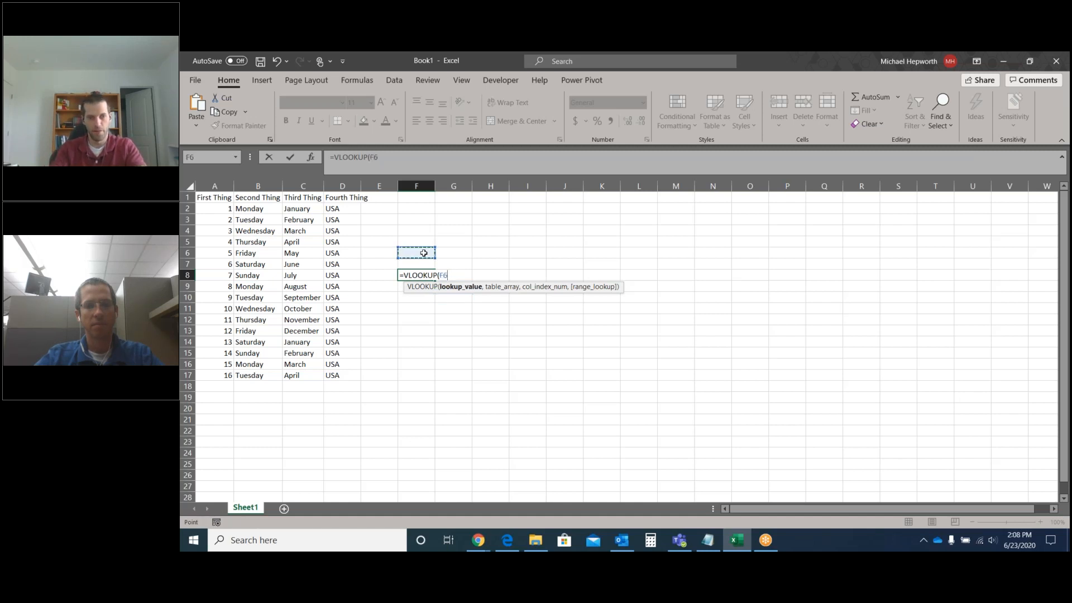
pyautogui.press('Escape')
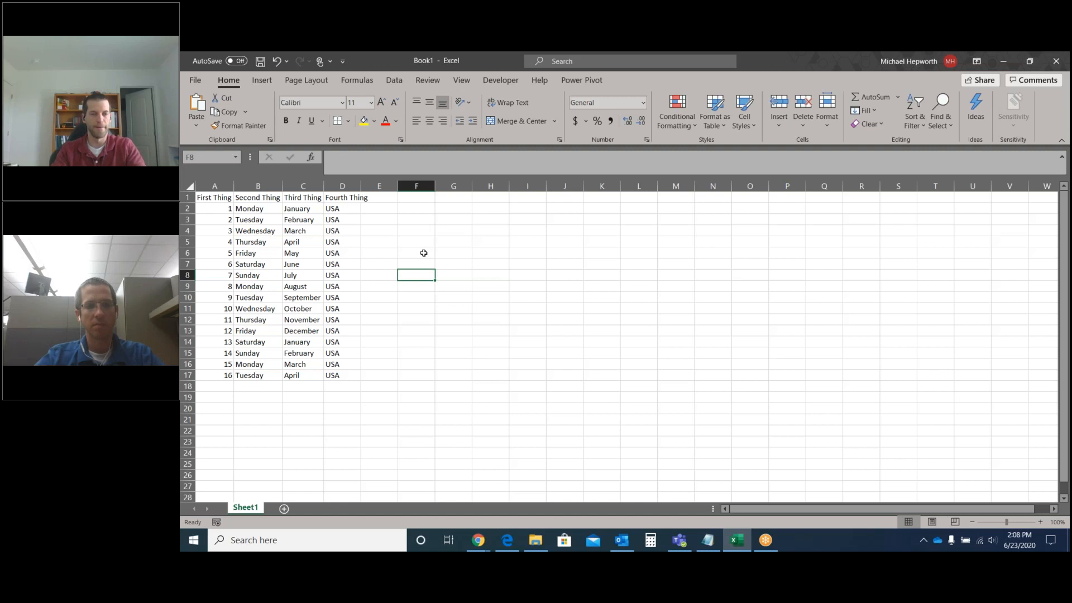
# - Clear the numbers in the First Thing column from A2 to A17
pyautogui.click(277, 286)
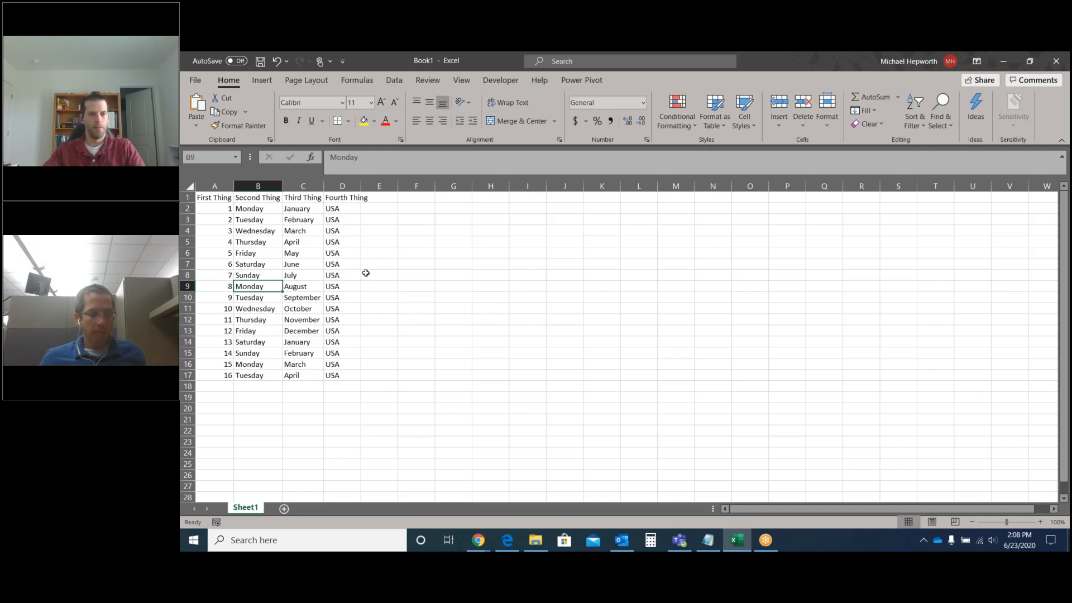
pyautogui.click(270, 253)
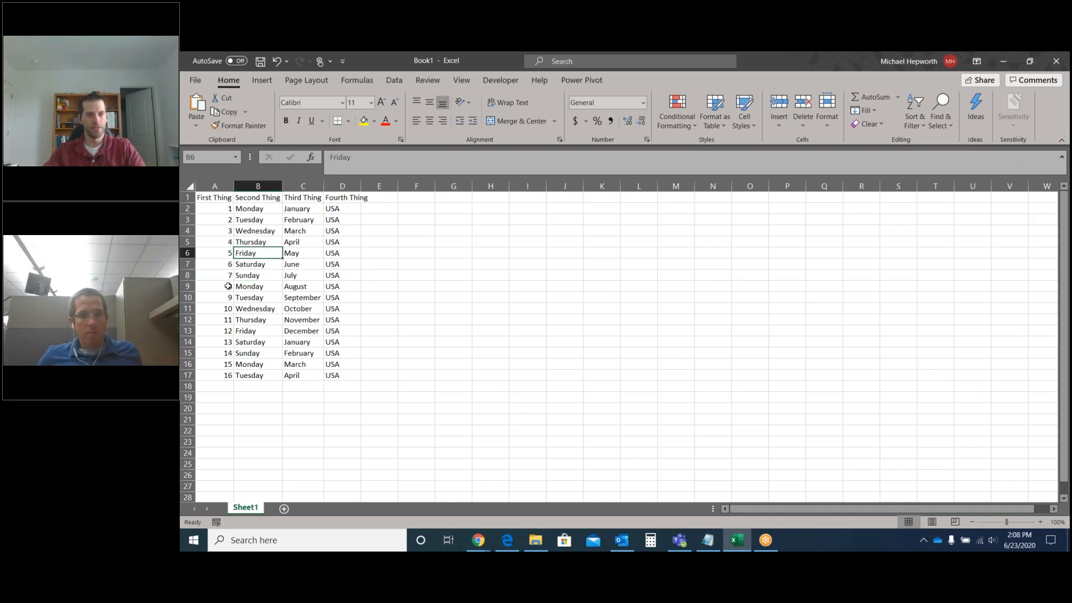
pyautogui.moveTo(218, 285); pyautogui.dragTo(215, 366)
pyautogui.press('Delete')
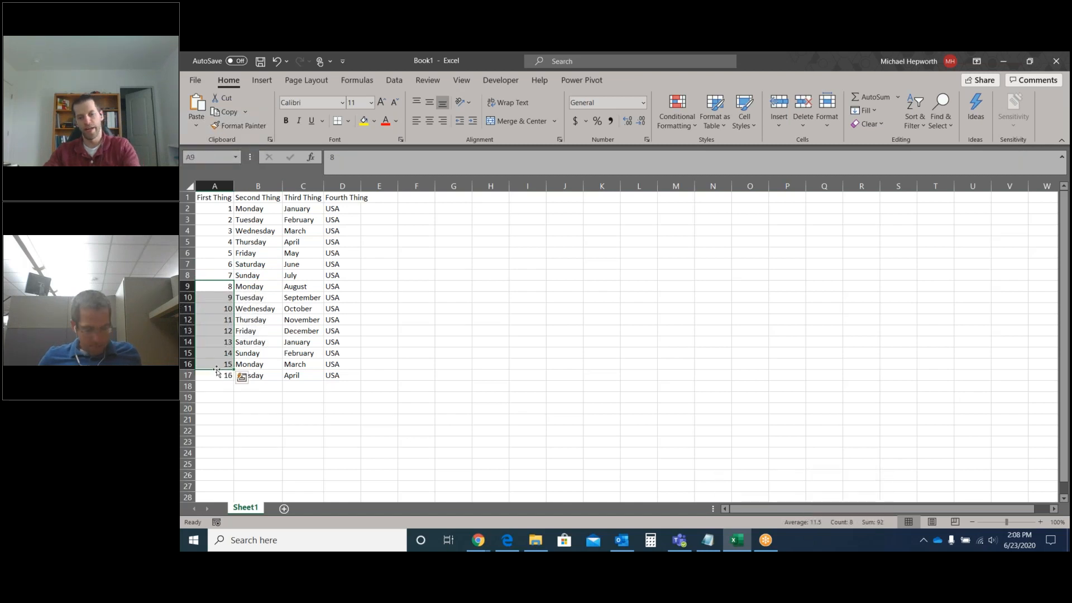
pyautogui.moveTo(223, 212); pyautogui.dragTo(224, 276)
pyautogui.keyDown('shift'); pyautogui.click(224, 375); pyautogui.keyUp('shift')
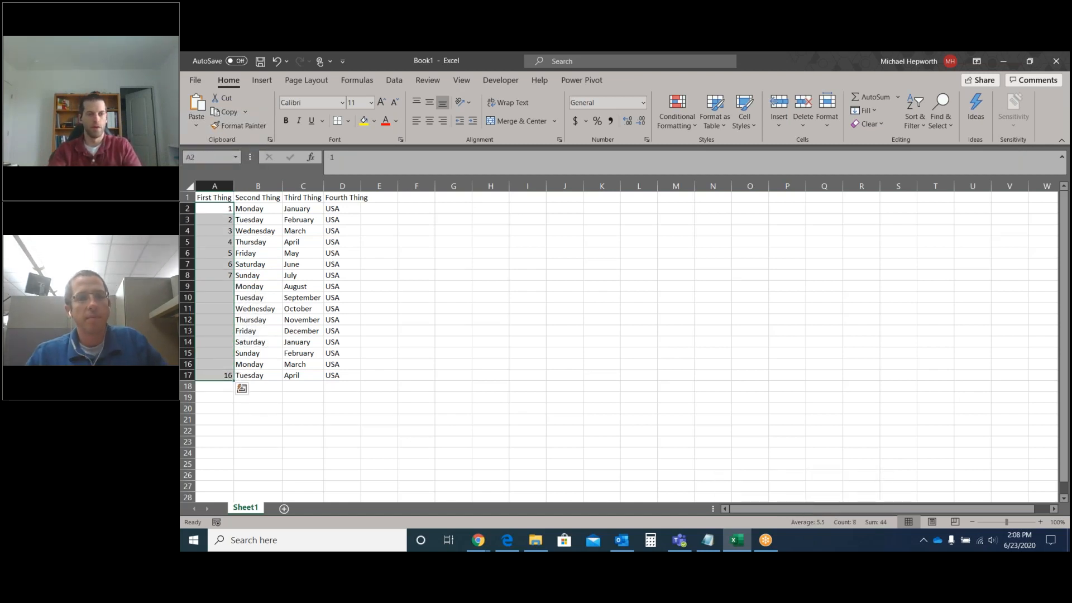
pyautogui.press('Delete')
# - Enter 1, 2 and 3 in cells A2 to A4 and fill the number series down to A17
pyautogui.click(215, 208)
pyautogui.write('1')
pyautogui.press('Return')
pyautogui.write('2')
pyautogui.press('Return')
pyautogui.write('3')
pyautogui.press('Return')
pyautogui.click(214, 208)
pyautogui.moveTo(215, 209); pyautogui.dragTo(230, 378)
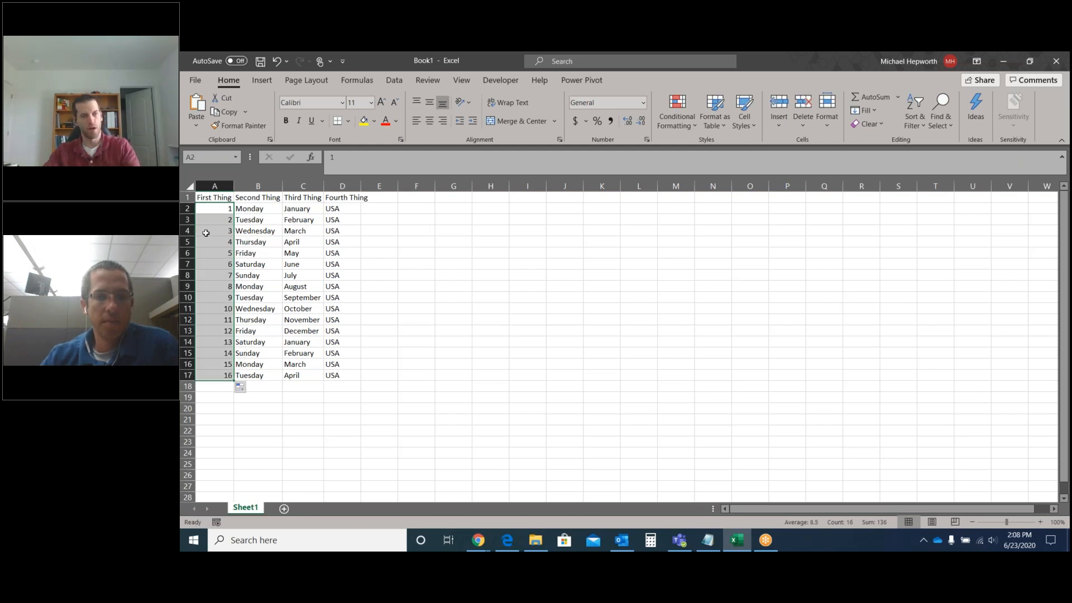
pyautogui.click(301, 242)
pyautogui.click(256, 209)
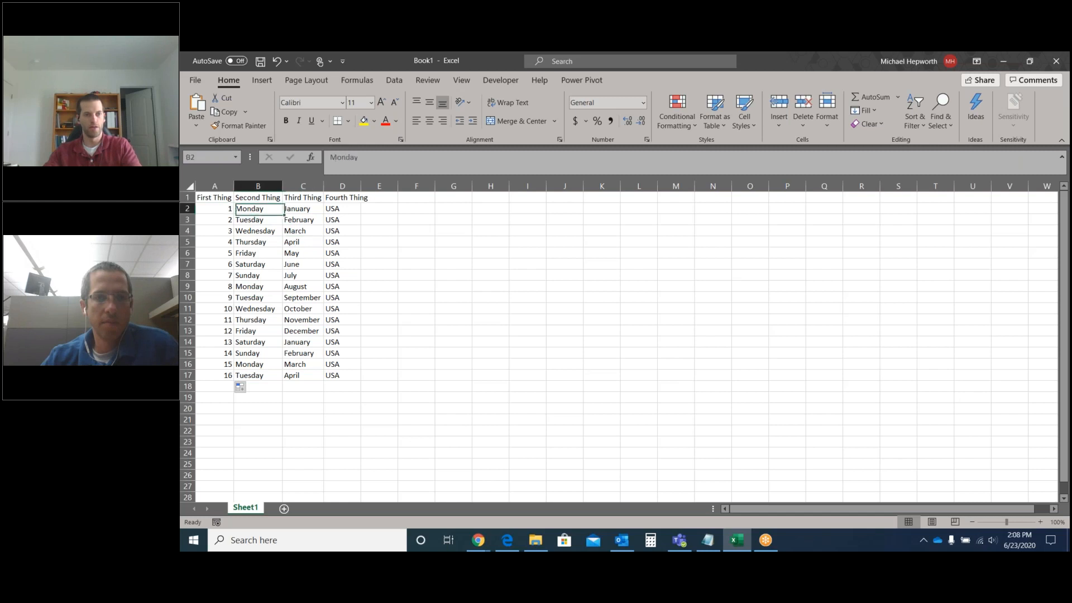
# - Clear the weekdays from B2 to B17, re-enter Monday and Tuesday in B2 and B3, and fill the series down to B17
pyautogui.hotkey('ctrl', 'shift', 'Down')
pyautogui.press('Delete')
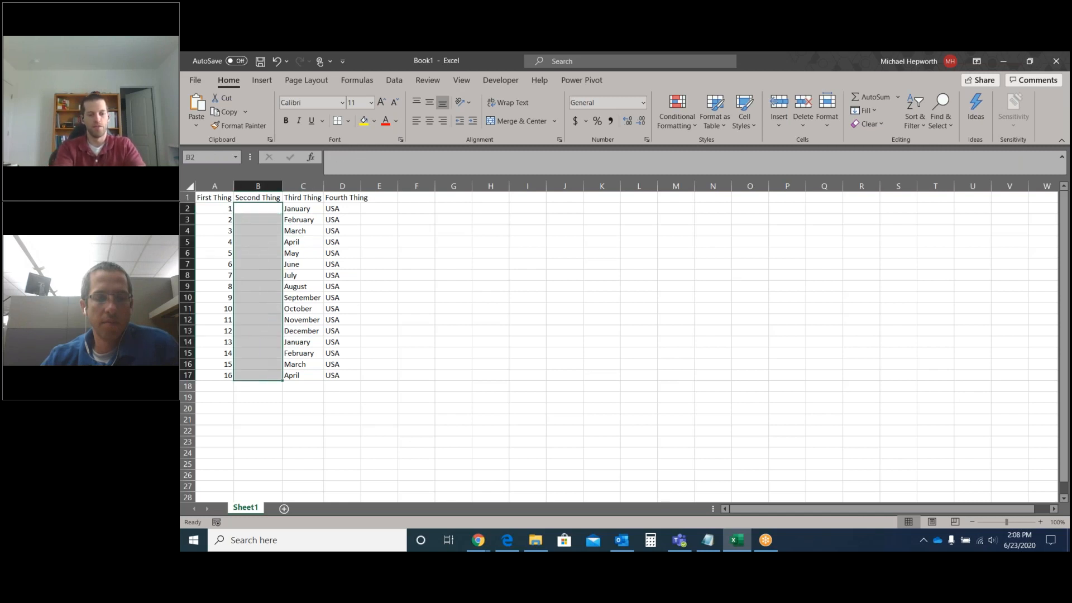
pyautogui.write('Monday')
pyautogui.press('Return')
pyautogui.write('Tuesday')
pyautogui.press('Return')
pyautogui.moveTo(257, 209); pyautogui.dragTo(263, 383)
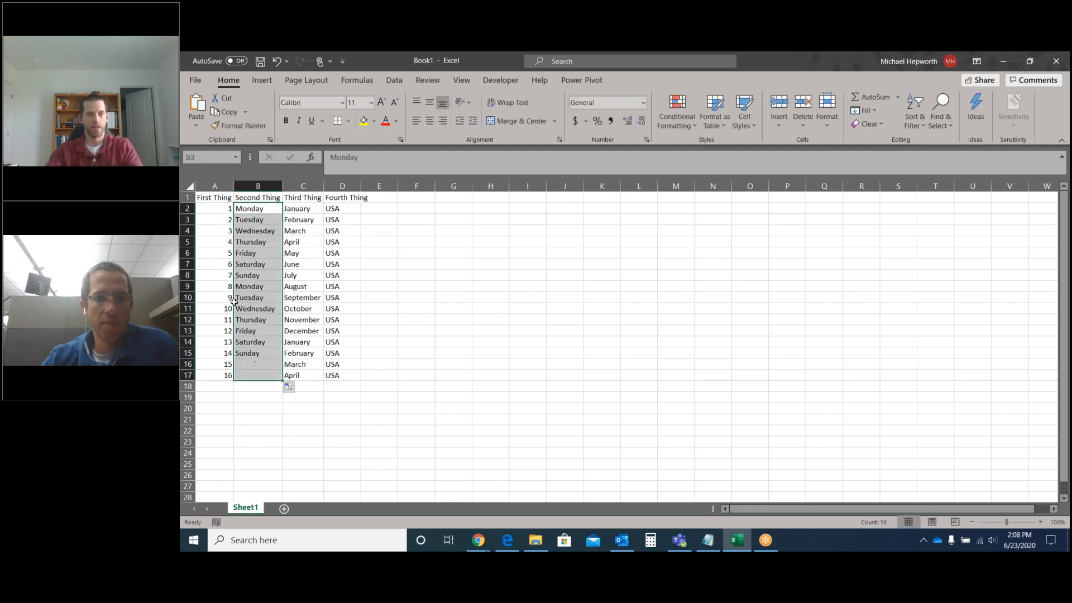
# - Enter A, B and C in cells E2 to E4, fill them down to E16, and clear the filled cells
pyautogui.click(305, 242)
pyautogui.click(386, 206)
pyautogui.write('A')
pyautogui.press('Return')
pyautogui.write('B')
pyautogui.press('Return')
pyautogui.write('C')
pyautogui.press('Return')
pyautogui.moveTo(380, 209); pyautogui.dragTo(401, 366)
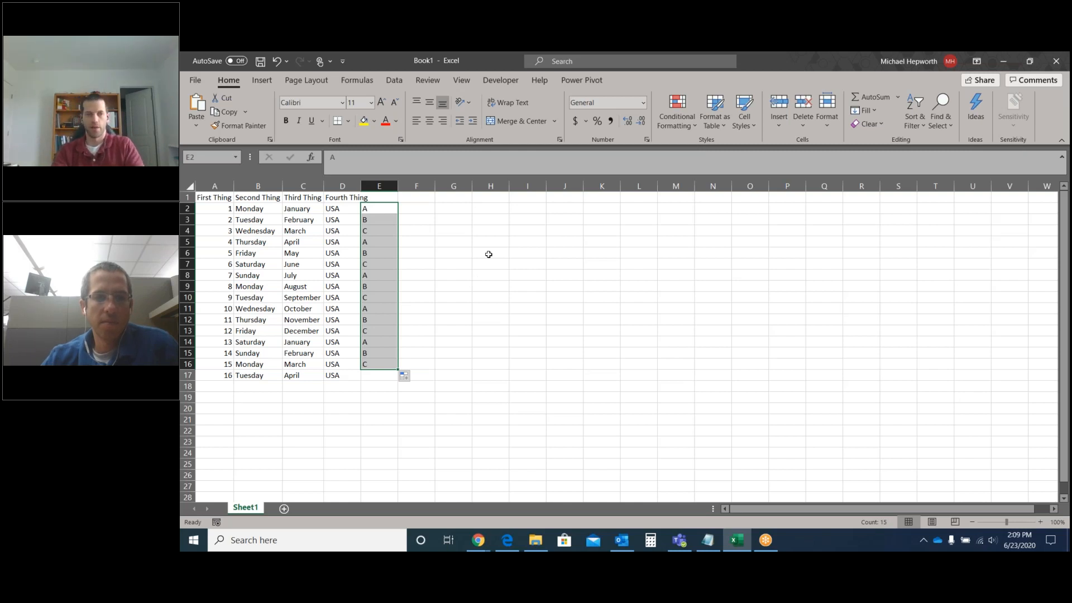
pyautogui.press('Delete')
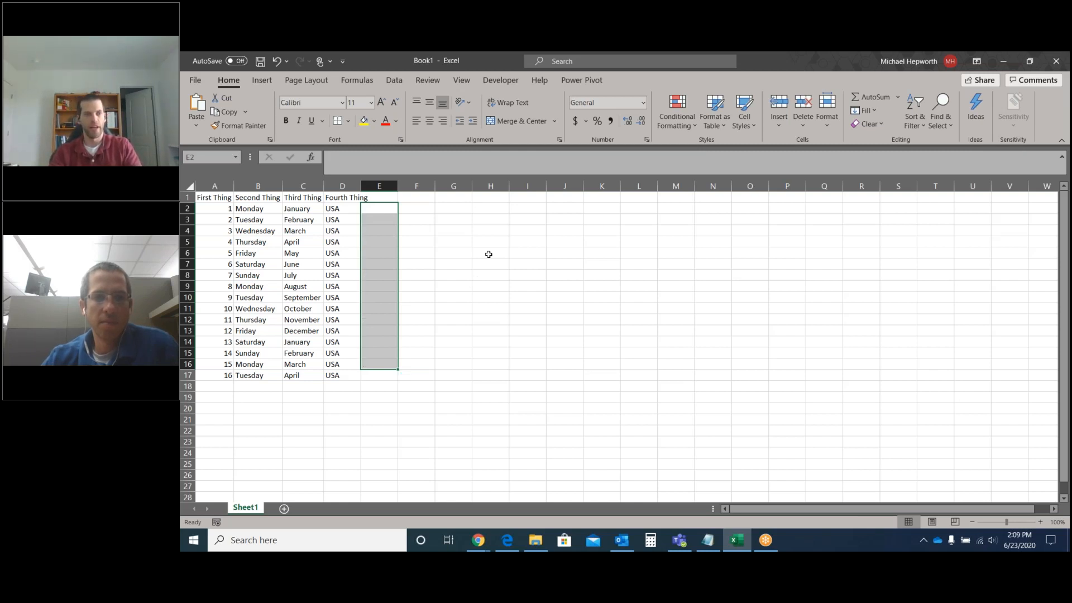
# - Return to the table's header row and jump between its corners A1, A17, D1 and D17, ending at A1
pyautogui.press('Up')
pyautogui.hotkey('ctrl', 'Left')
pyautogui.hotkey('ctrl', 'Left')
pyautogui.press('Down')
pyautogui.press('Right')
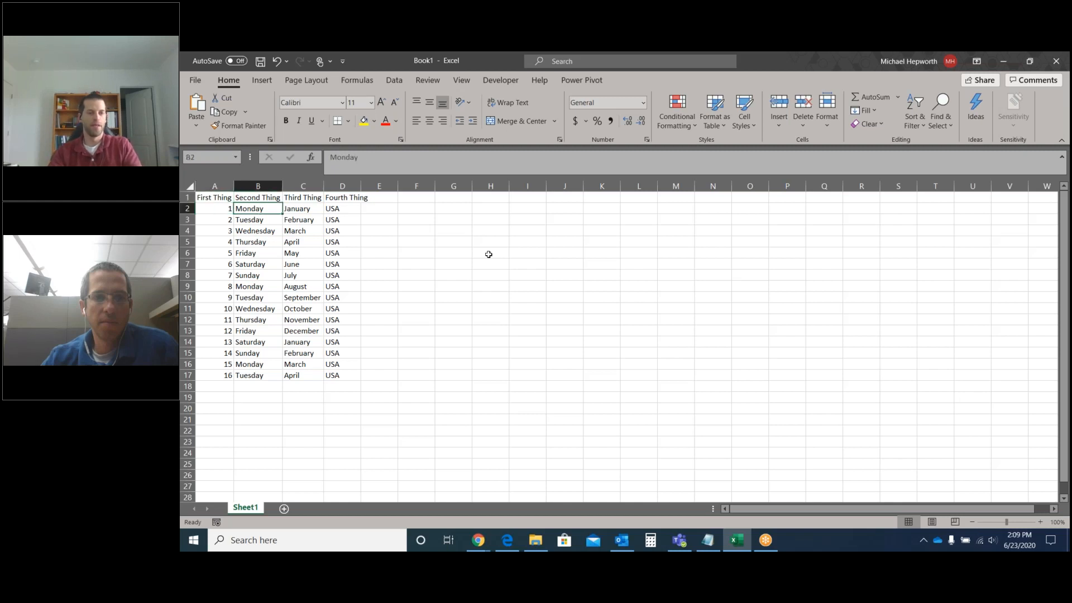
pyautogui.press('Left')
pyautogui.press('Up')
pyautogui.hotkey('ctrl', 'Down')
pyautogui.hotkey('ctrl', 'Up')
pyautogui.hotkey('ctrl', 'Right')
pyautogui.hotkey('ctrl', 'Down')
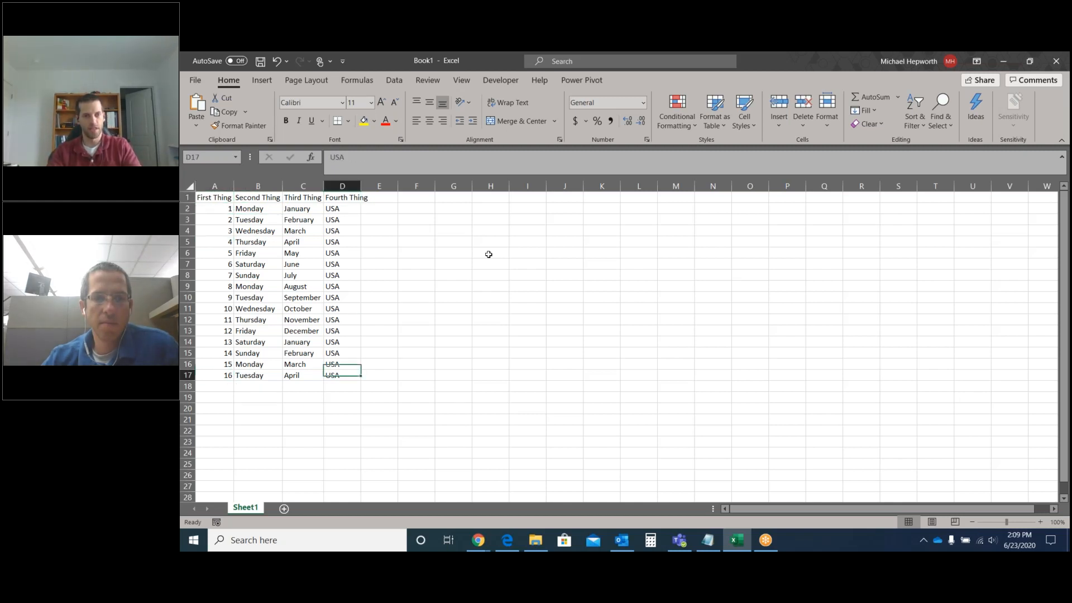
pyautogui.hotkey('ctrl', 'Left')
pyautogui.hotkey('ctrl', 'Up')
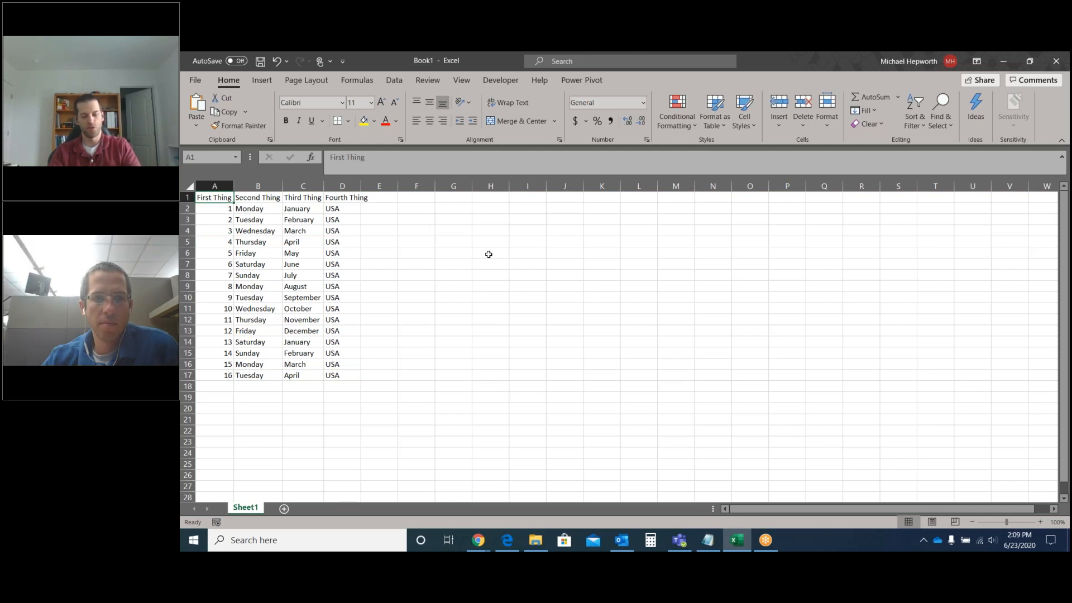
# - Jump along the table's edges in both directions through D1, A1, A17 and D17, ending at D1
pyautogui.hotkey('ctrl', 'Right')
pyautogui.hotkey('ctrl', 'Left')
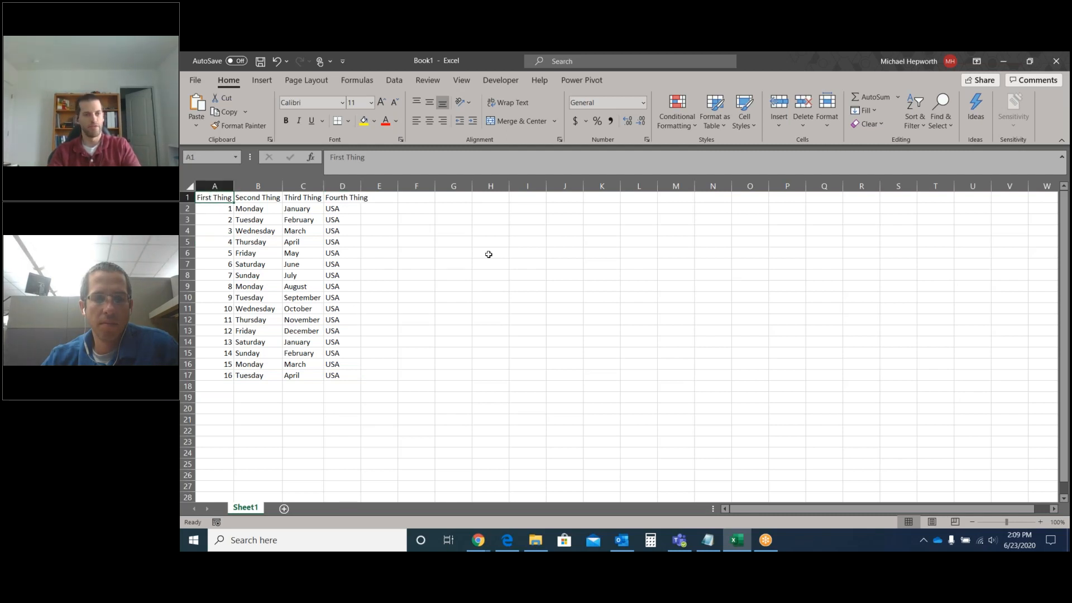
pyautogui.hotkey('ctrl', 'Down')
pyautogui.hotkey('ctrl', 'Right')
pyautogui.hotkey('ctrl', 'Up')
pyautogui.hotkey('ctrl', 'Left')
pyautogui.hotkey('ctrl', 'Down')
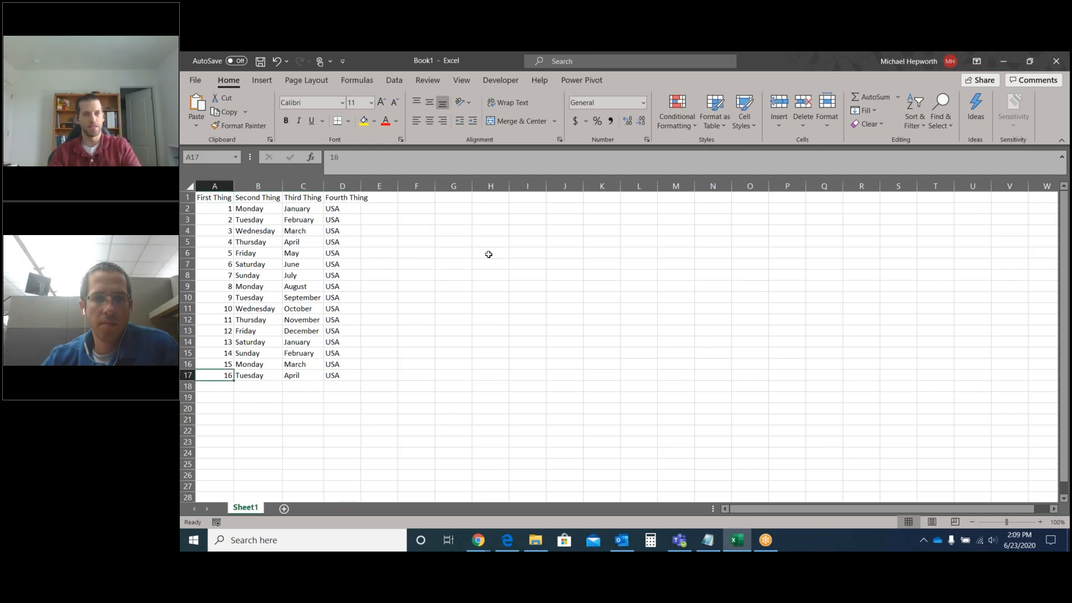
pyautogui.hotkey('ctrl', 'Right')
pyautogui.hotkey('ctrl', 'Up')
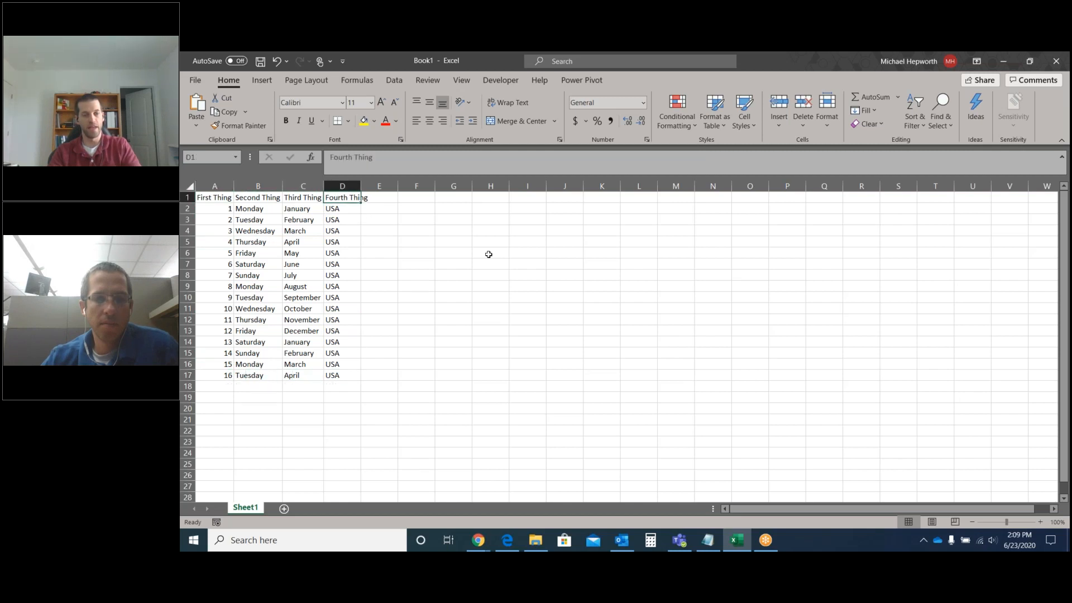
# - Enter sdfjk in cells K1 and K2, apart from the data table
pyautogui.press('Right')
pyautogui.press('Right')
pyautogui.press('Right')
pyautogui.press('Right')
pyautogui.press('Right')
pyautogui.press('Right')
pyautogui.press('Right')
pyautogui.write('sdfjk')
pyautogui.press('Return')
pyautogui.write('sdfjk')
pyautogui.press('Return')
# - Enter sdfj in cells L1 and L2 beside the sdfjk entries
pyautogui.press('Right')
pyautogui.press('Up')
pyautogui.press('Up')
pyautogui.write('sdfj')
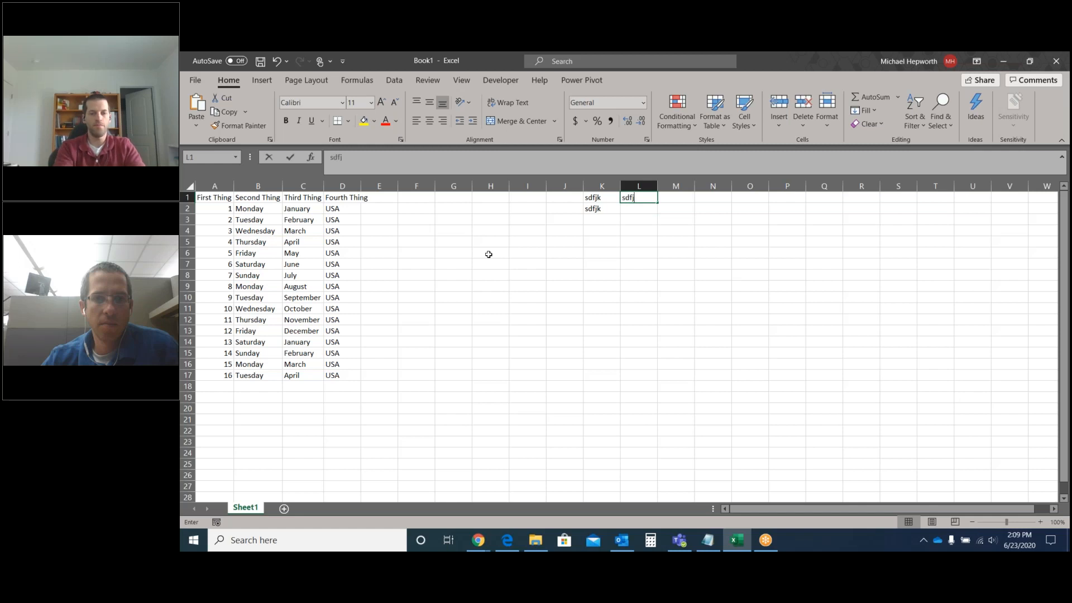
pyautogui.press('Return')
pyautogui.write('sdfj')
pyautogui.press('Return')
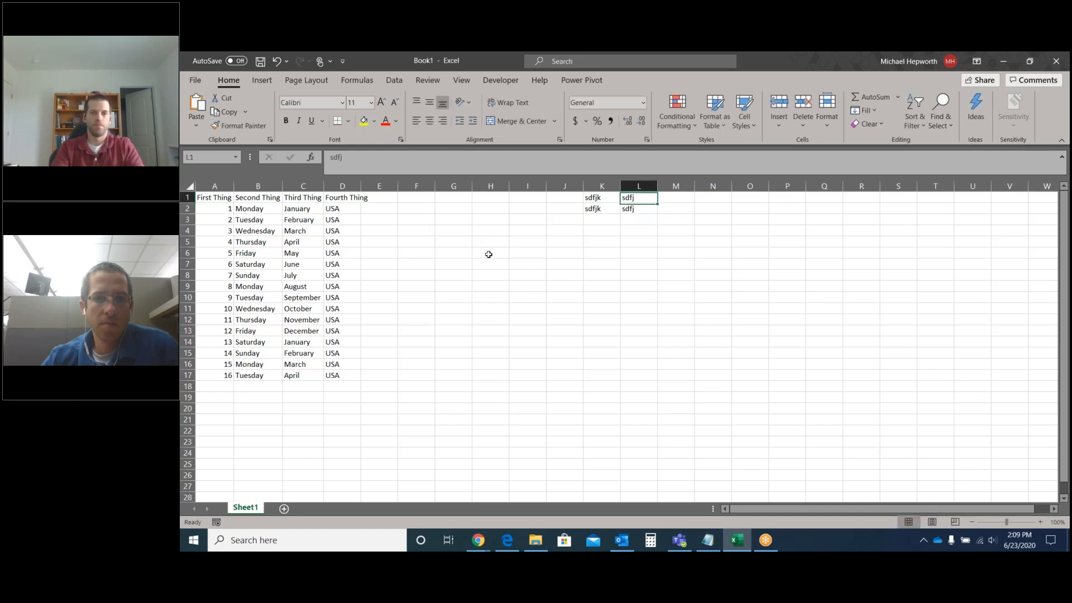
# - Jump along row 1 between the data table and the separate block at K1 and L1, ending at D1
pyautogui.press('Up')
pyautogui.press('Up')
pyautogui.press('Left')
pyautogui.hotkey('ctrl', 'Left')
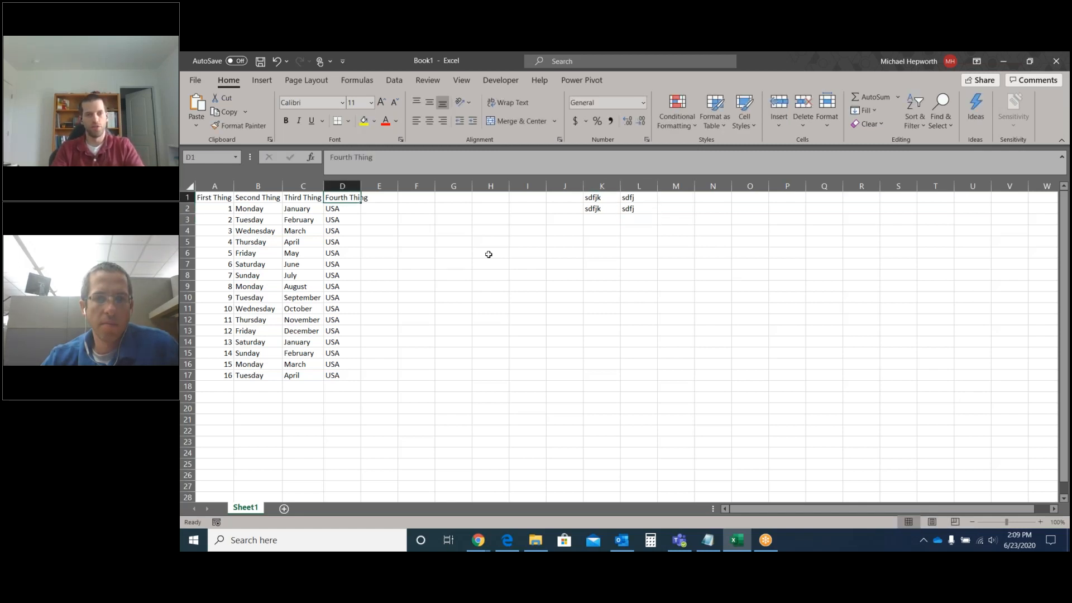
pyautogui.hotkey('ctrl', 'Left')
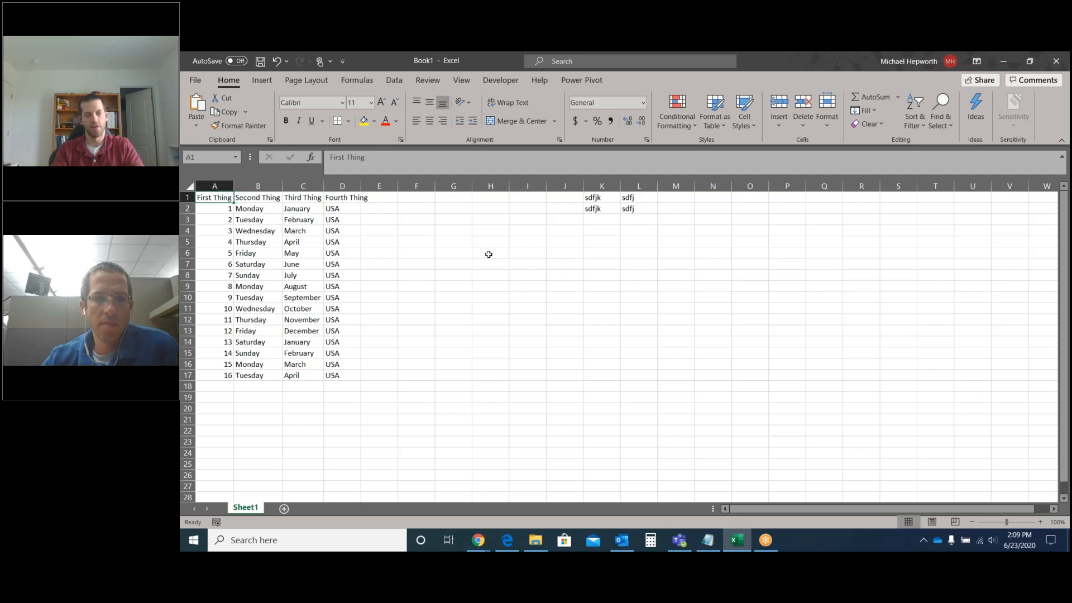
pyautogui.hotkey('ctrl', 'Right')
pyautogui.hotkey('ctrl', 'Right')
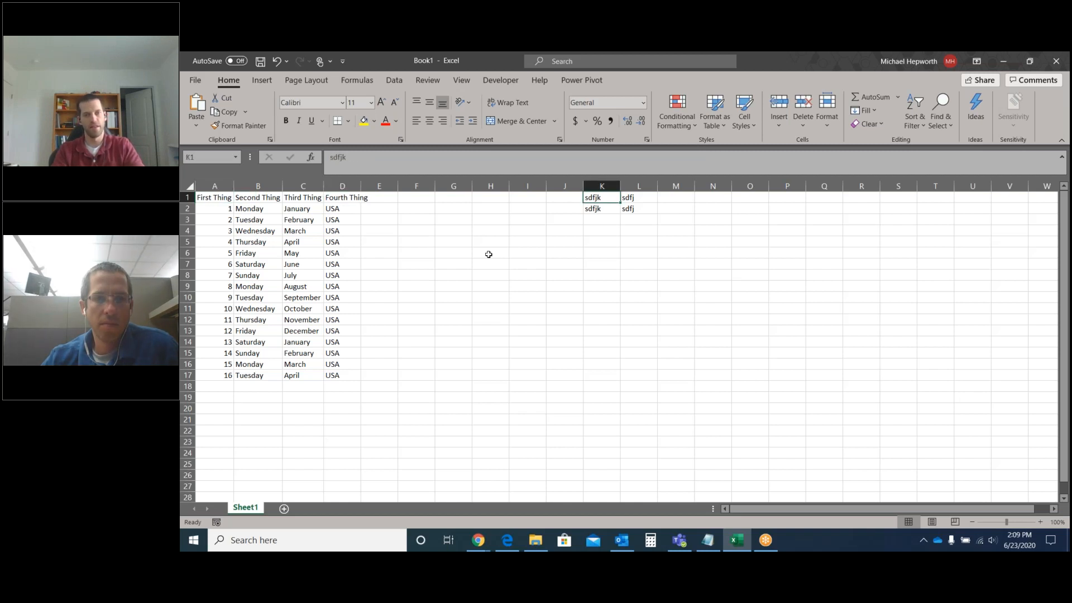
pyautogui.hotkey('ctrl', 'Right')
pyautogui.hotkey('ctrl', 'Left')
pyautogui.hotkey('ctrl', 'Left')
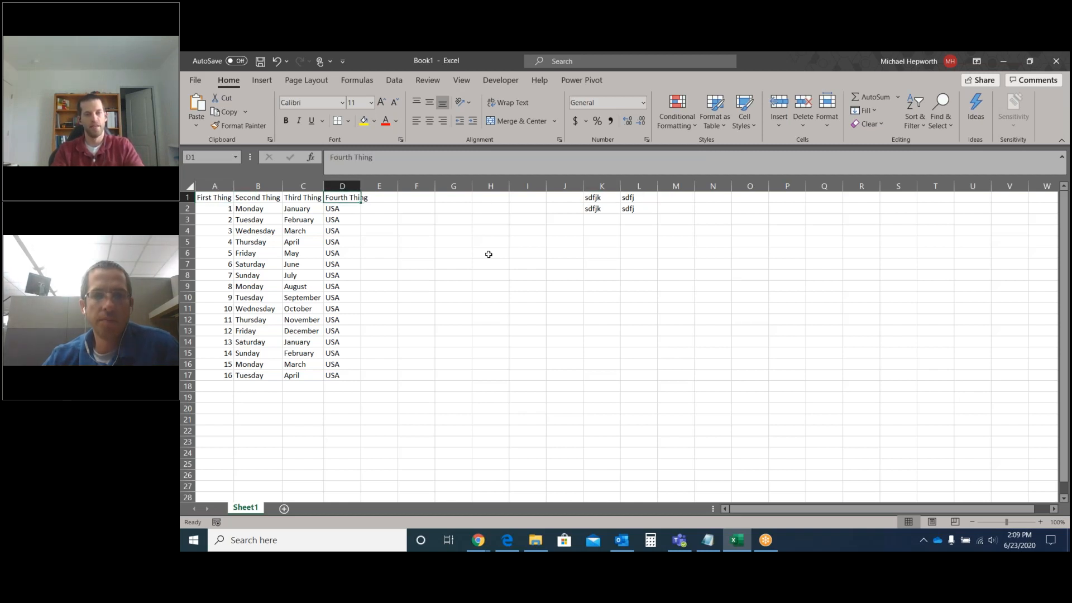
# - Go to A1 and jump around the table through A17, D17 and D1 back to A1
pyautogui.press('Left')
pyautogui.hotkey('ctrl', 'Left')
pyautogui.hotkey('ctrl', 'Down')
pyautogui.hotkey('ctrl', 'Right')
pyautogui.hotkey('ctrl', 'Up')
pyautogui.hotkey('ctrl', 'Left')
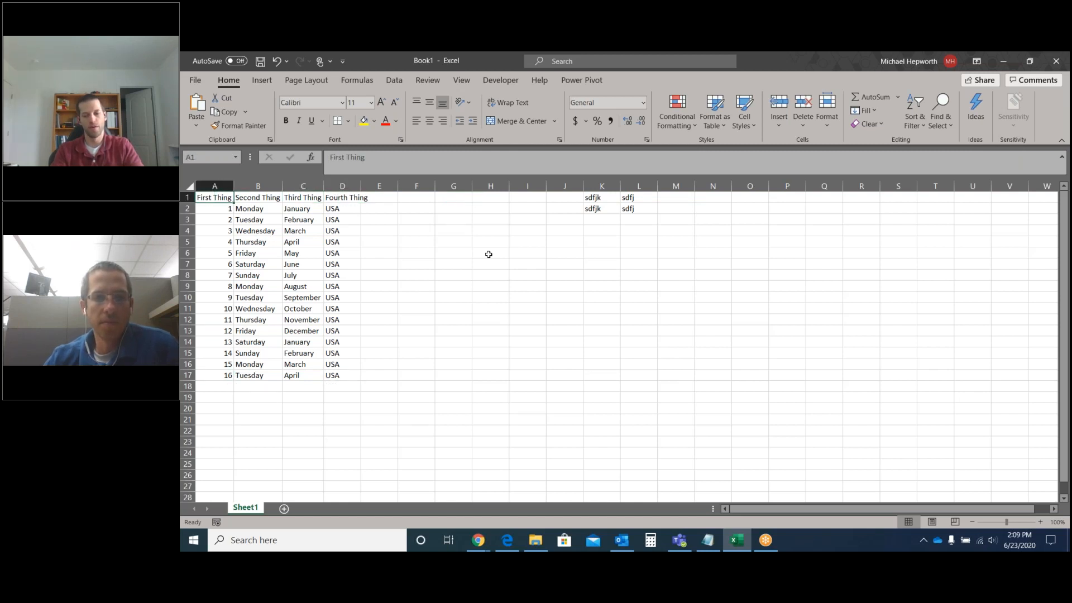
# - Turn on End mode, jump from A1 to D1, and move down to cell D6
pyautogui.press('End')
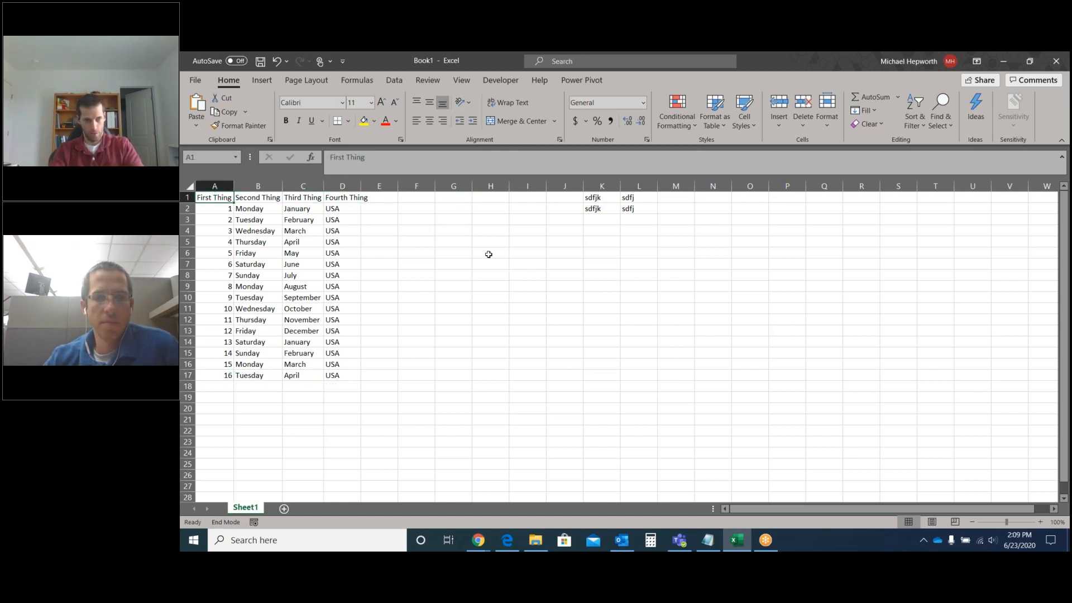
pyautogui.press('Right')
pyautogui.press('Down')
pyautogui.press('Down')
pyautogui.press('Down')
pyautogui.press('Down')
pyautogui.press('Down')
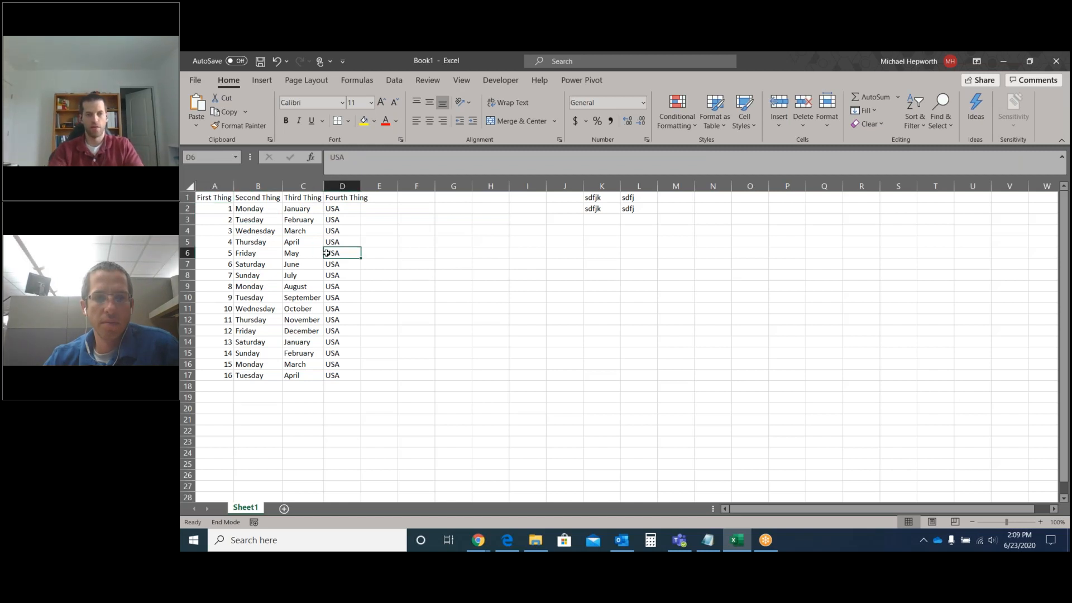
# - Return to the sheet's first row and jump repeatedly between cell A1 and the last used cell L17, ending at A1
pyautogui.press('Home')
pyautogui.press('Up')
pyautogui.press('Up')
pyautogui.press('Up')
pyautogui.press('Up')
pyautogui.hotkey('ctrl', 'End')
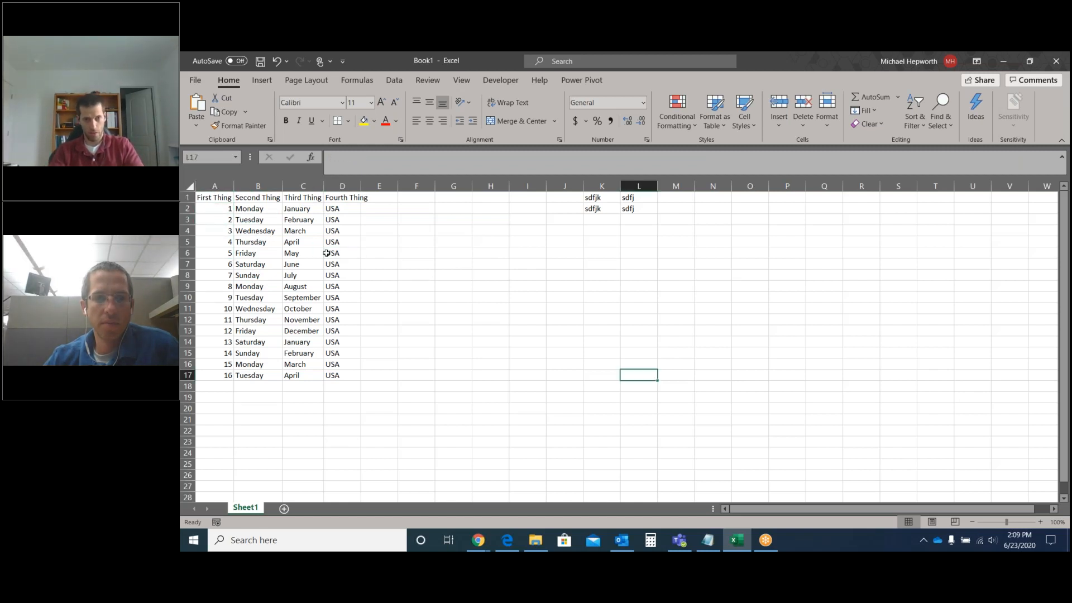
pyautogui.hotkey('ctrl', 'Home')
pyautogui.hotkey('ctrl', 'End')
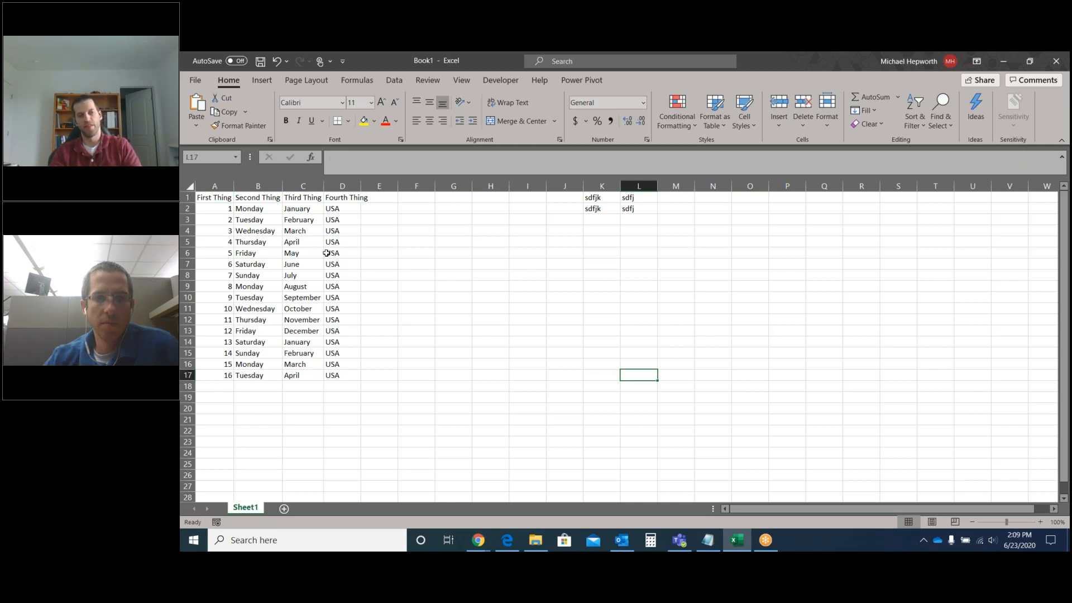
pyautogui.hotkey('ctrl', 'Home')
pyautogui.hotkey('ctrl', 'End')
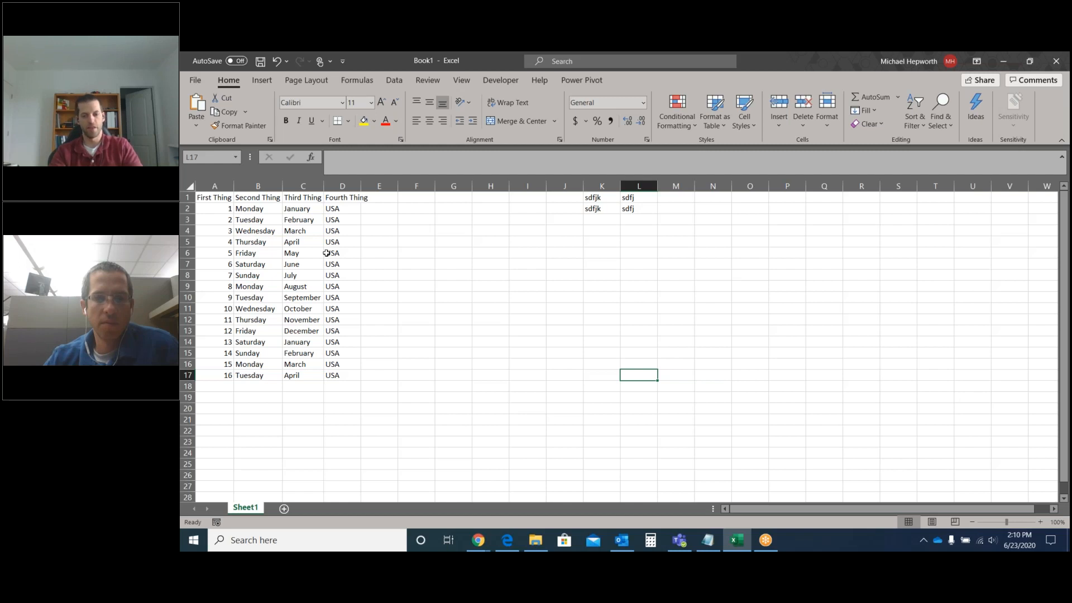
pyautogui.hotkey('ctrl', 'Home')
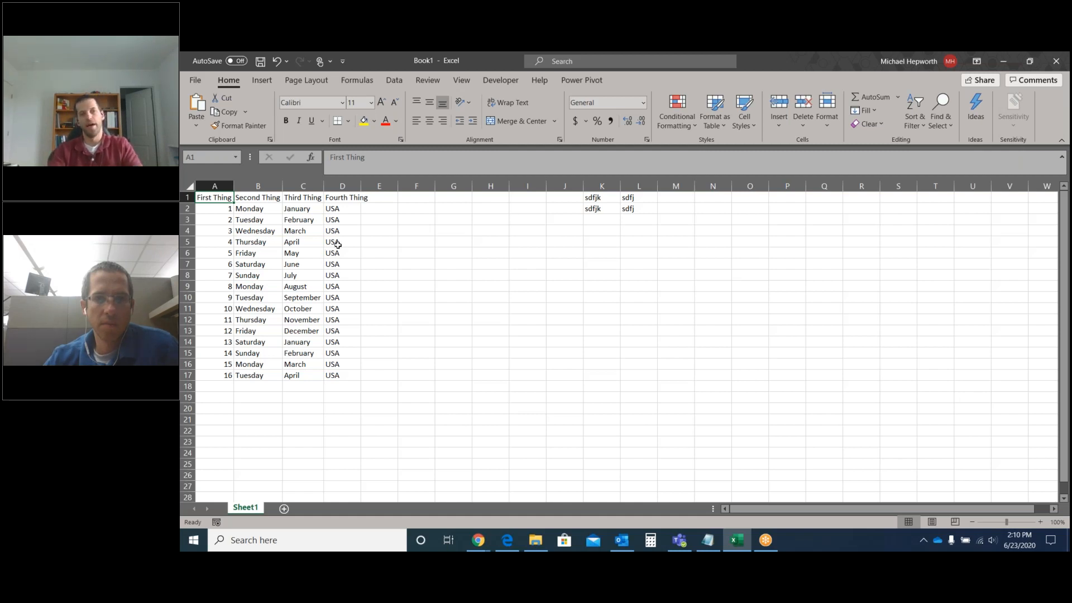
# - Move to cell K1 and select all of column K and all of row 1, collapsing each selection back to K1
pyautogui.press('Right')
pyautogui.press('Right')
pyautogui.press('Right')
pyautogui.press('Right')
pyautogui.press('Right')
pyautogui.press('Right')
pyautogui.press('Right')
pyautogui.press('Right')
pyautogui.press('Right')
pyautogui.press('Right')
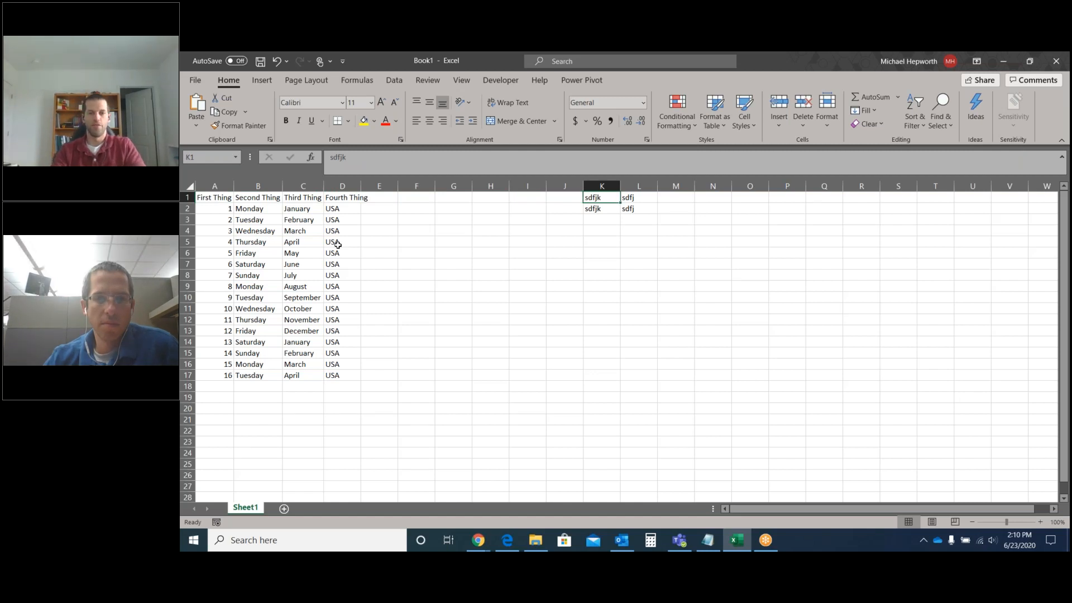
pyautogui.hotkey('ctrl', 'space')
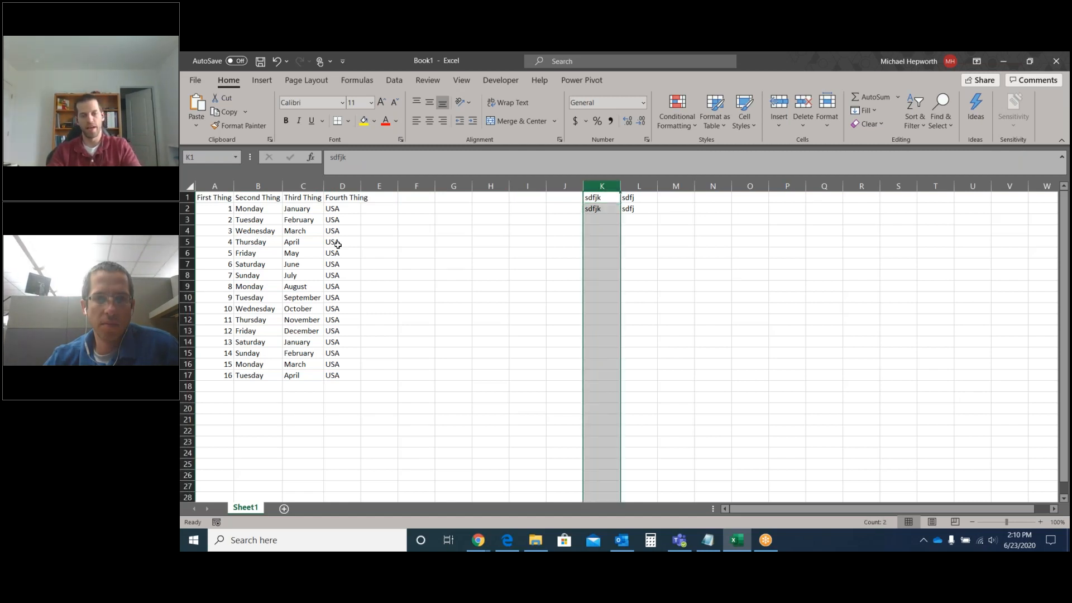
pyautogui.hotkey('shift', 'BackSpace')
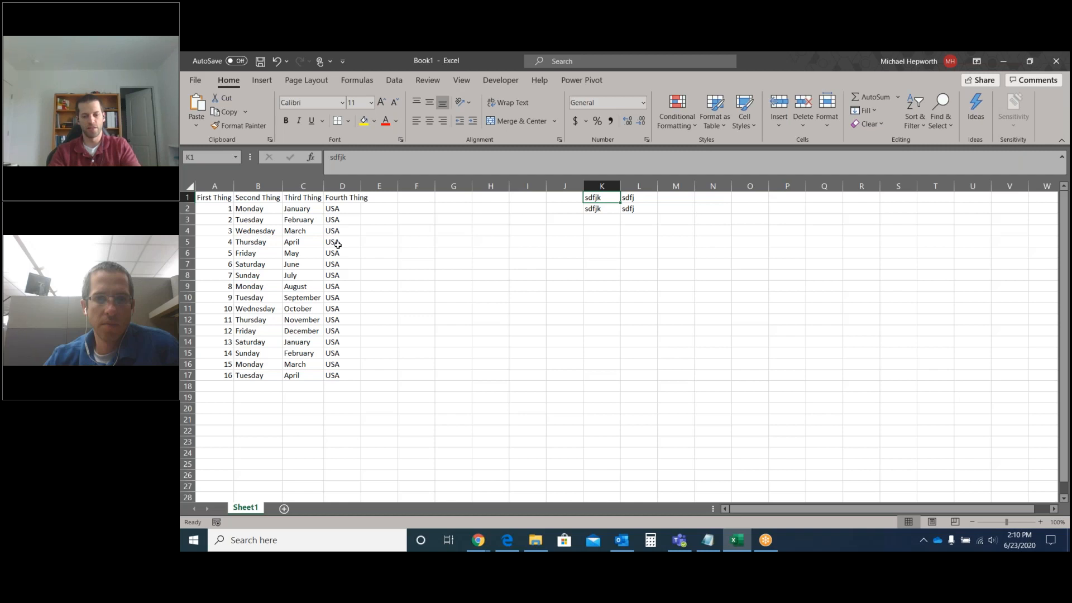
pyautogui.hotkey('shift', 'space')
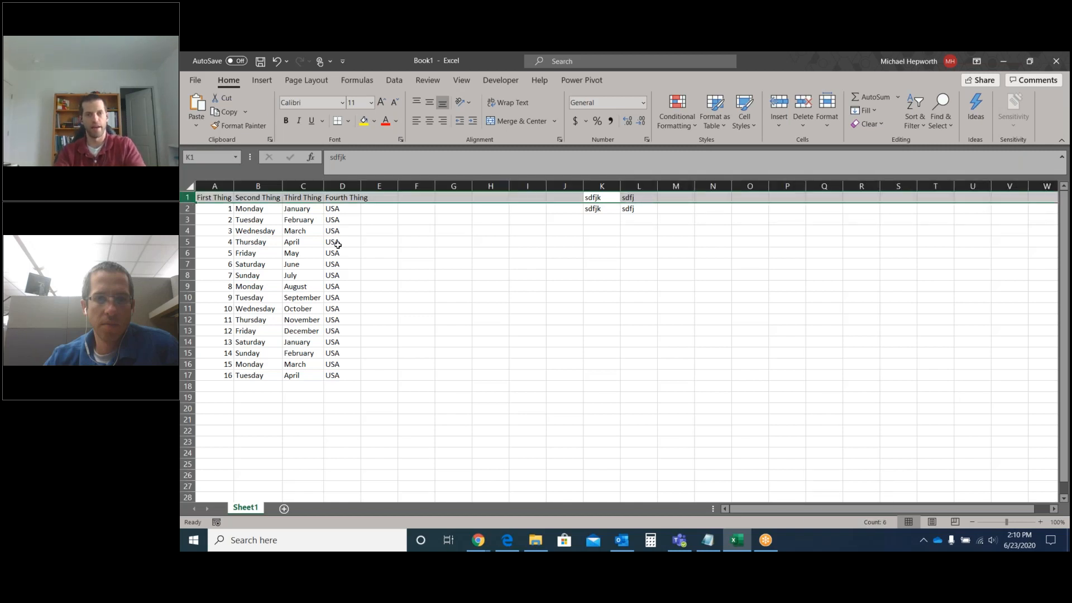
pyautogui.hotkey('shift', 'BackSpace')
# - Delete the whole column K containing the sdfjk entries
pyautogui.hotkey('ctrl', 'space')
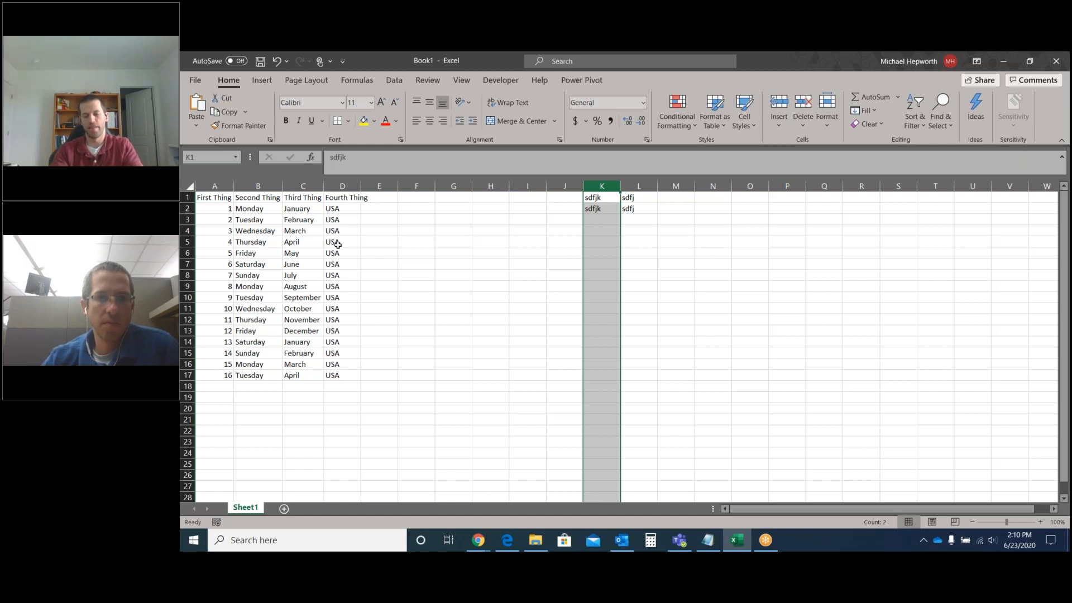
pyautogui.hotkey('ctrl', '-')
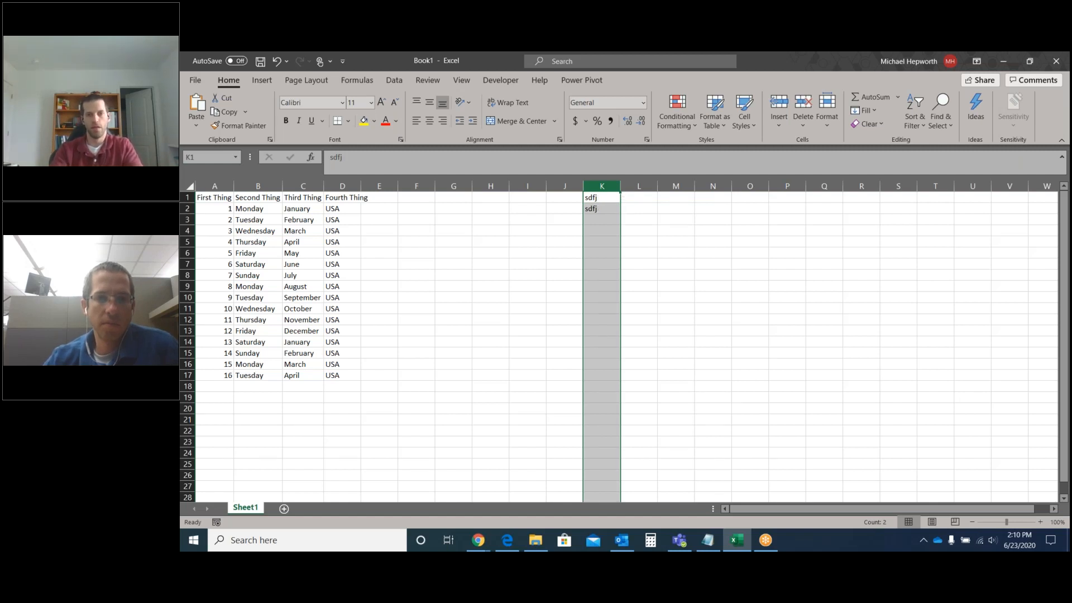
# - Insert a blank column before the Third Thing column and delete it again
pyautogui.press('Left')
pyautogui.press('Left')
pyautogui.press('Left')
pyautogui.press('Left')
pyautogui.press('Left')
pyautogui.press('Left')
pyautogui.press('Left')
pyautogui.press('Left')
pyautogui.hotkey('ctrl', 'space')
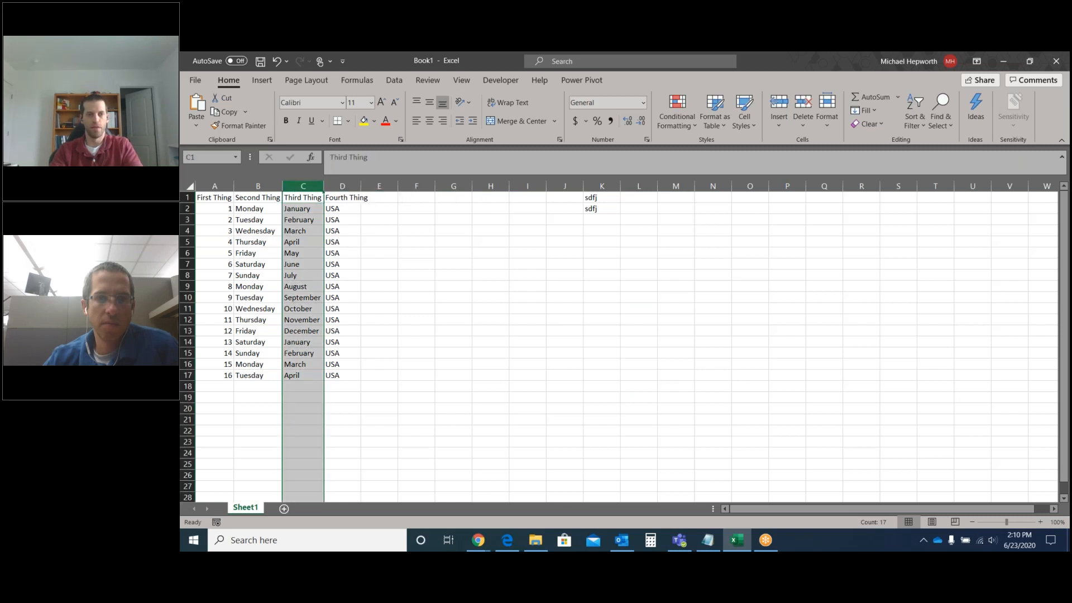
pyautogui.hotkey('ctrl', 'shift', '+')
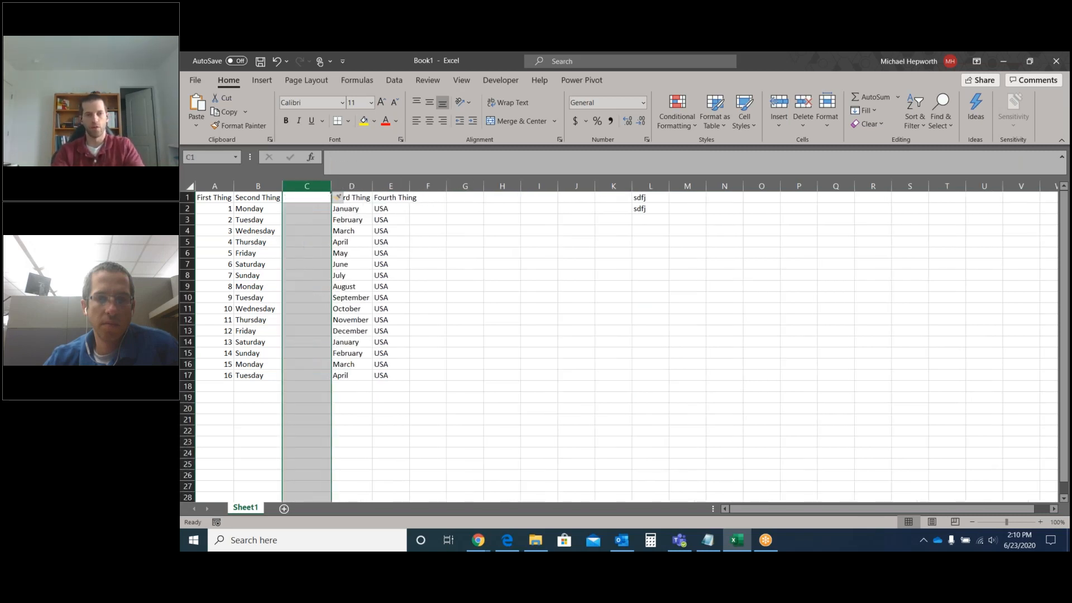
pyautogui.hotkey('ctrl', '-')
# - Insert a blank row above the header row and delete it again
pyautogui.click(303, 197)
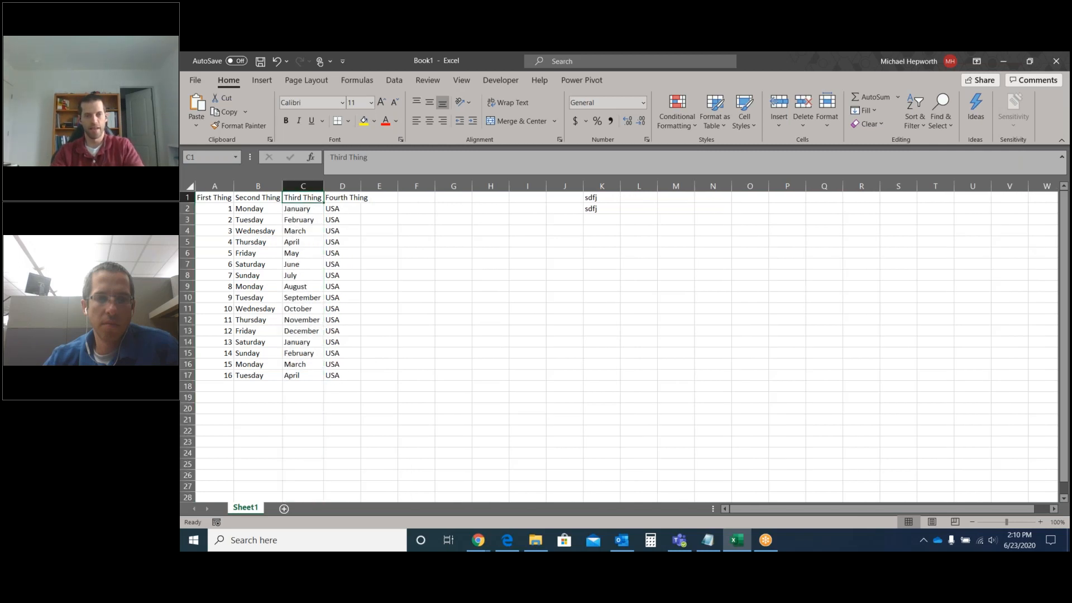
pyautogui.hotkey('shift', 'space')
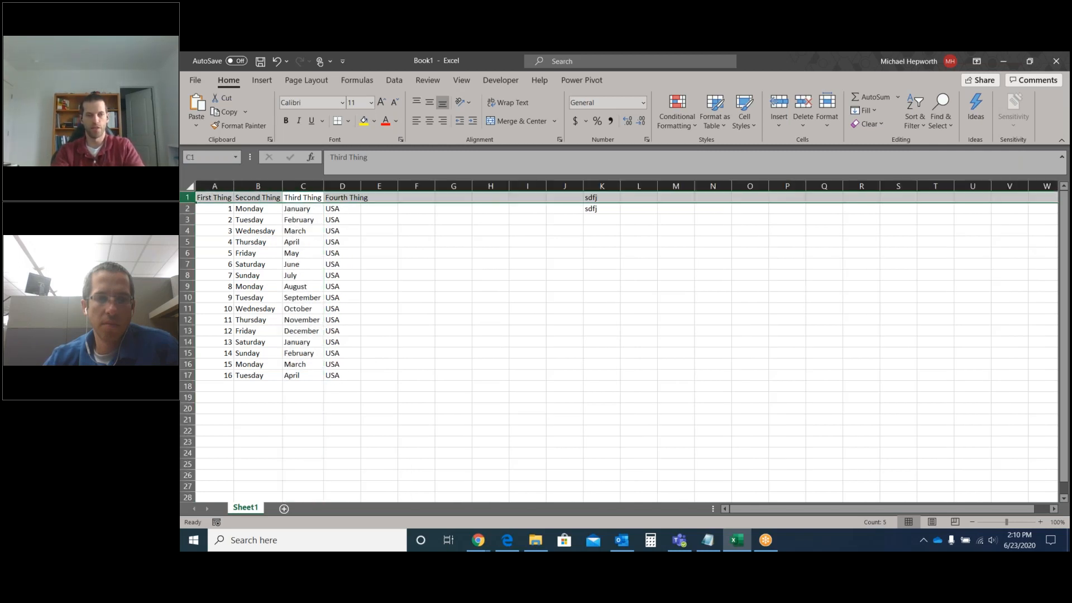
pyautogui.hotkey('ctrl', 'shift', '+')
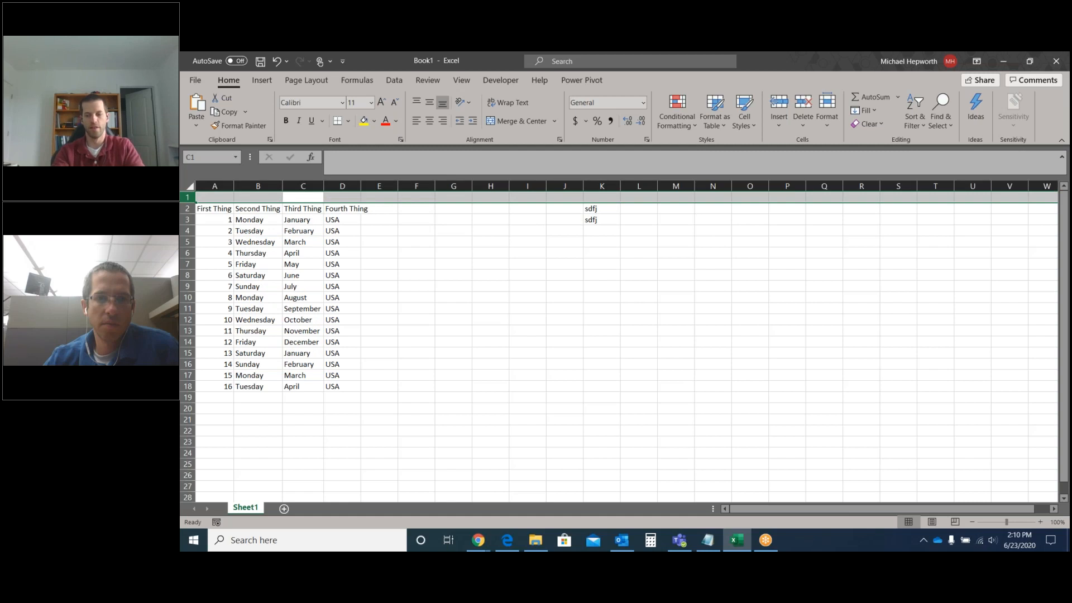
pyautogui.hotkey('ctrl', '-')
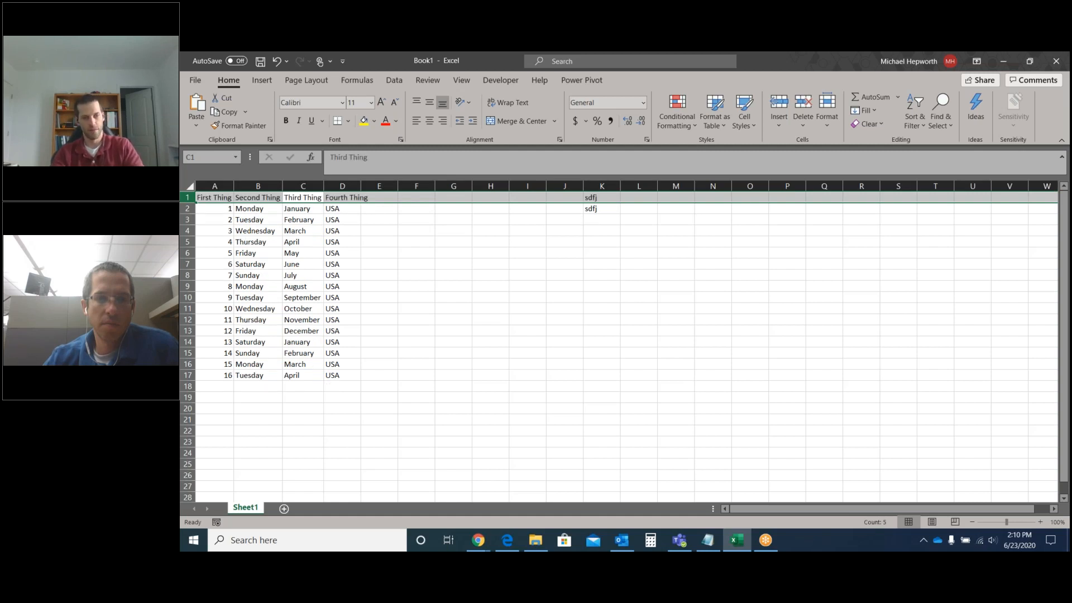
# - Clear the sdfj entries from cells K1:K2 and move back to cell A1
pyautogui.press('Right')
pyautogui.press('Right')
pyautogui.press('Right')
pyautogui.press('Right')
pyautogui.press('Right')
pyautogui.press('Right')
pyautogui.press('Right')
pyautogui.press('Right')
pyautogui.hotkey('shift', 'Down')
pyautogui.press('Delete')
pyautogui.press('Left')
pyautogui.press('Left')
pyautogui.press('Left')
pyautogui.press('Left')
pyautogui.press('Left')
pyautogui.press('Left')
pyautogui.press('Left')
pyautogui.press('Left')
pyautogui.press('Left')
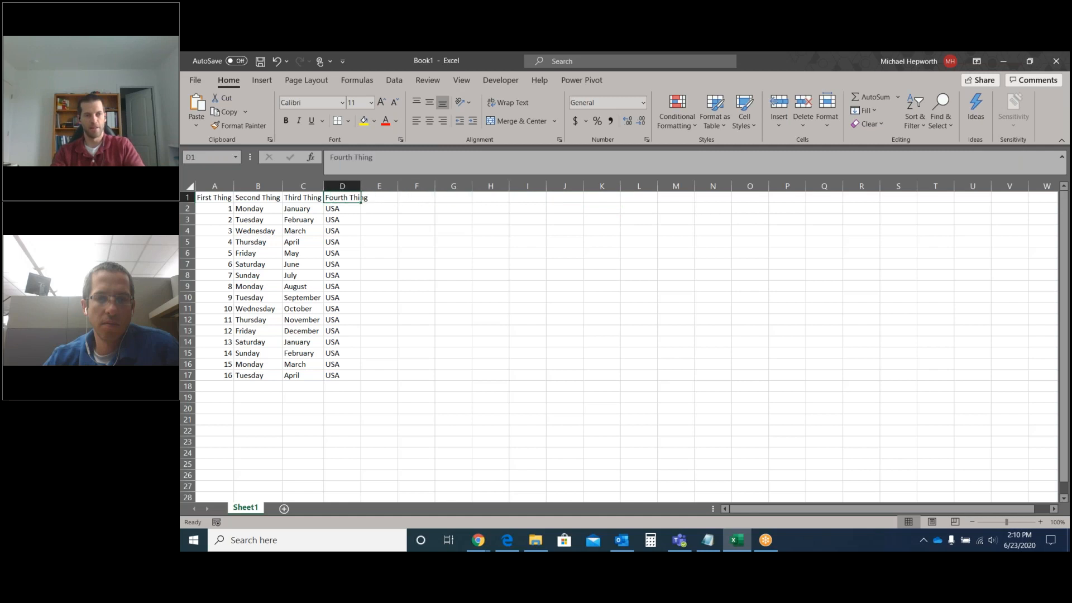
pyautogui.press('Left')
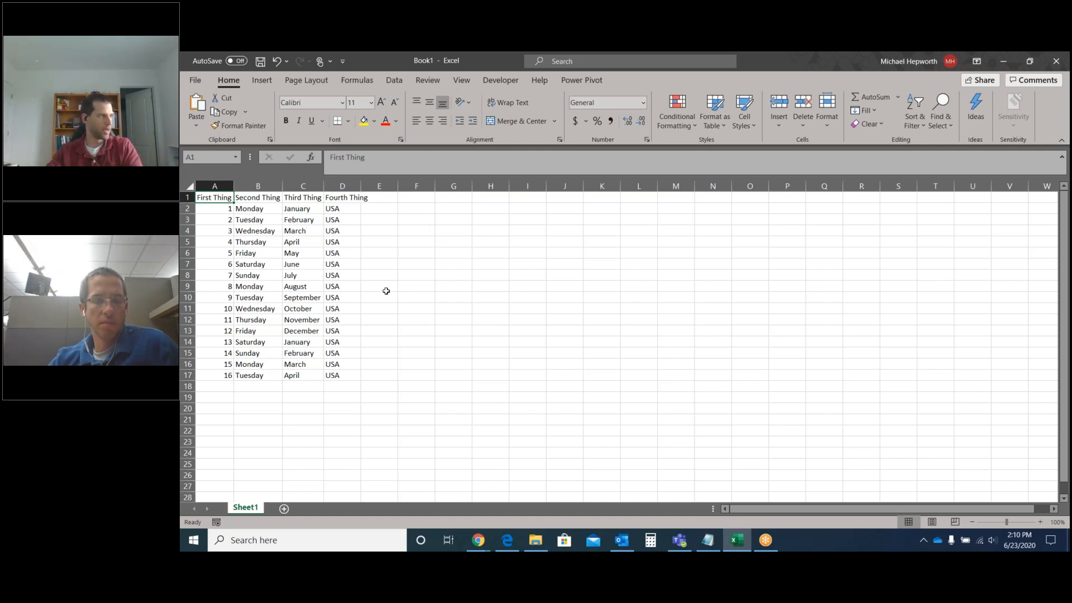
# - Select the whole data table A1:D17, clear its contents, and go back to cell A1
pyautogui.click(301, 239)
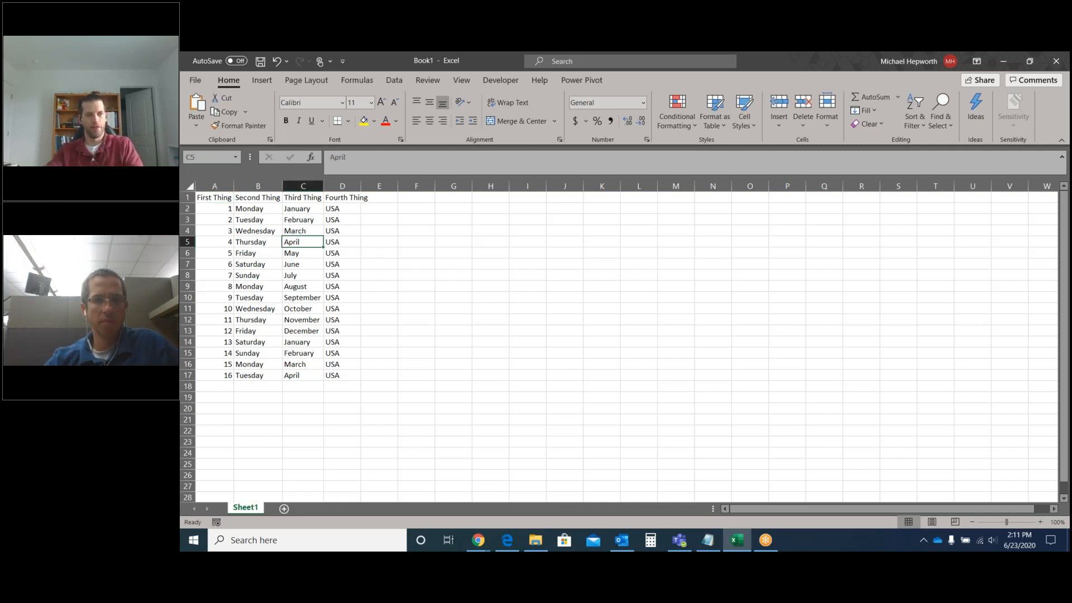
pyautogui.hotkey('ctrl', 'Up')
pyautogui.press('Left')
pyautogui.press('Left')
pyautogui.hotkey('shift', 'Right')
pyautogui.hotkey('shift', 'Right')
pyautogui.hotkey('shift', 'Right')
pyautogui.hotkey('ctrl', 'shift', 'Down')
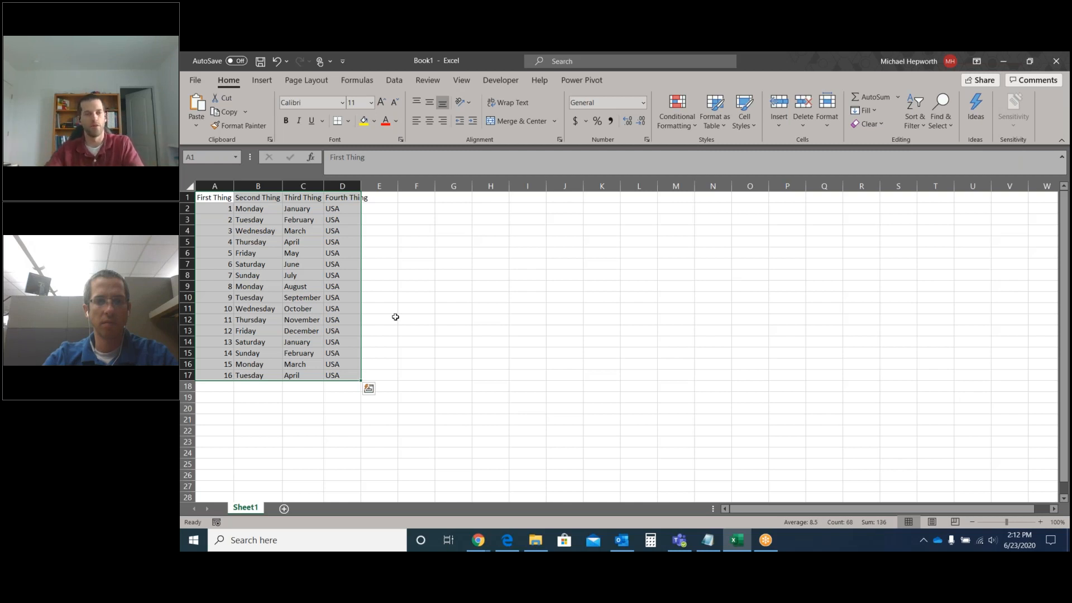
pyautogui.click(438, 298)
pyautogui.moveTo(216, 201); pyautogui.dragTo(346, 375)
pyautogui.press('Delete')
pyautogui.hotkey('ctrl', 'Home')
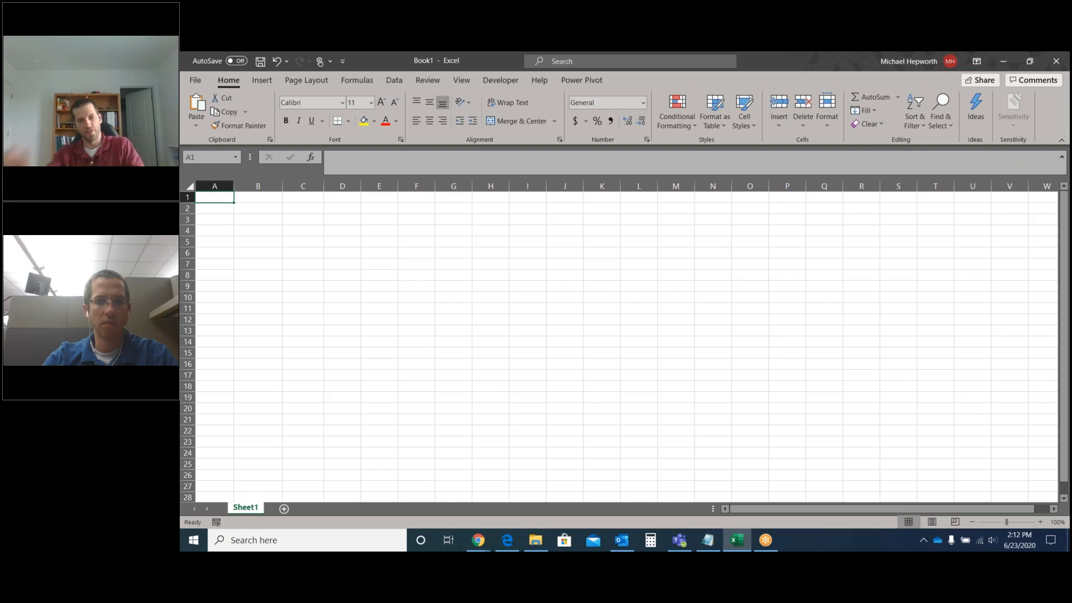
# - Switch to File Explorer and open Inventory_Qty_Tab.txt from the Excel Class folder in Notepad
pyautogui.click(530, 540)
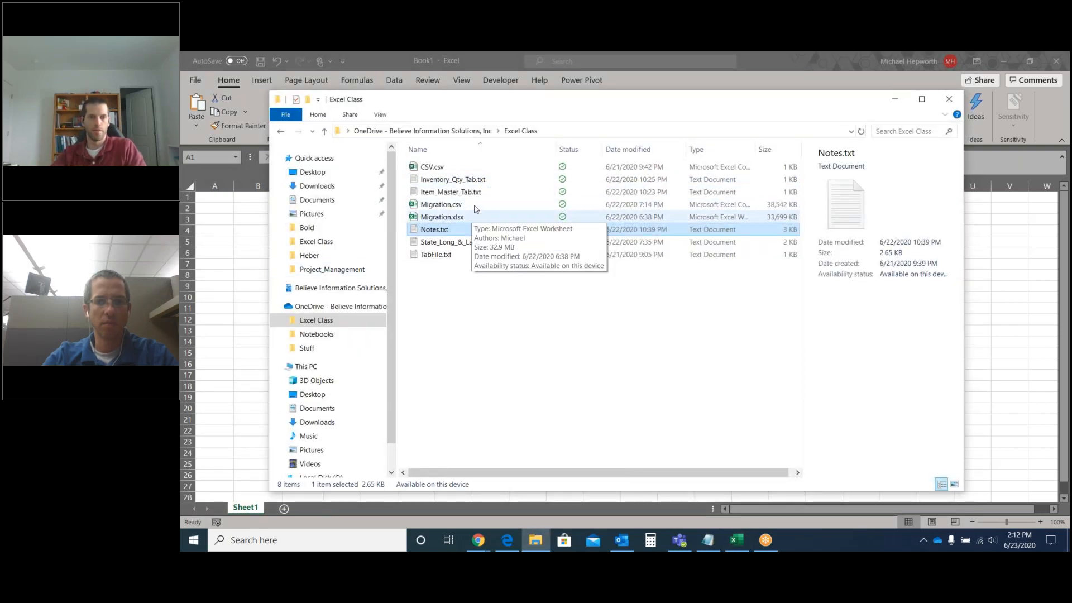
pyautogui.click(476, 184)
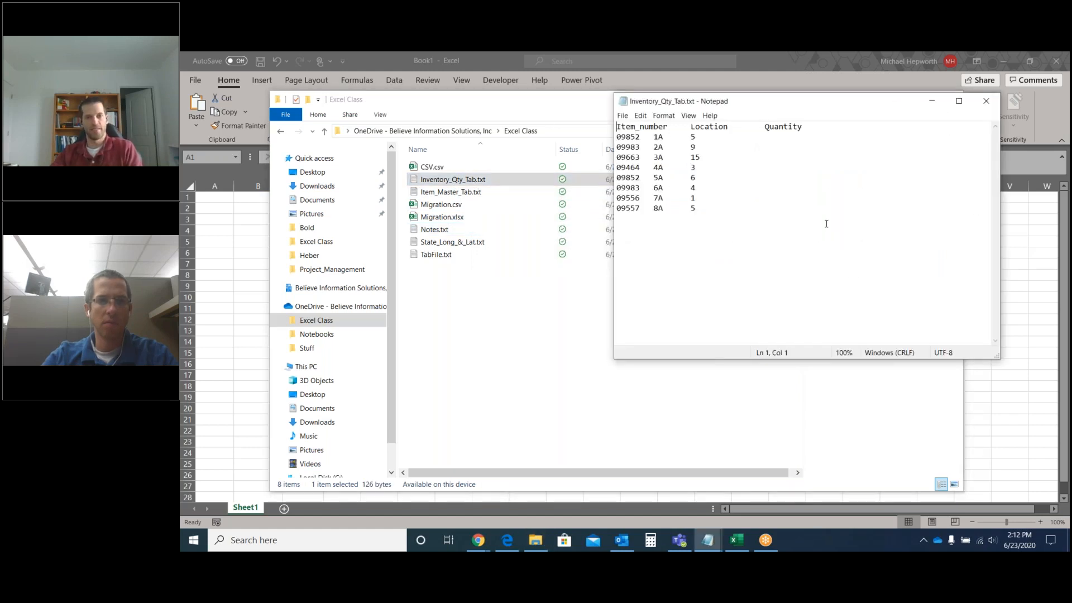
# - Step the text cursor through the first lines of the inventory file to examine the tabs separating its values
pyautogui.click(650, 137)
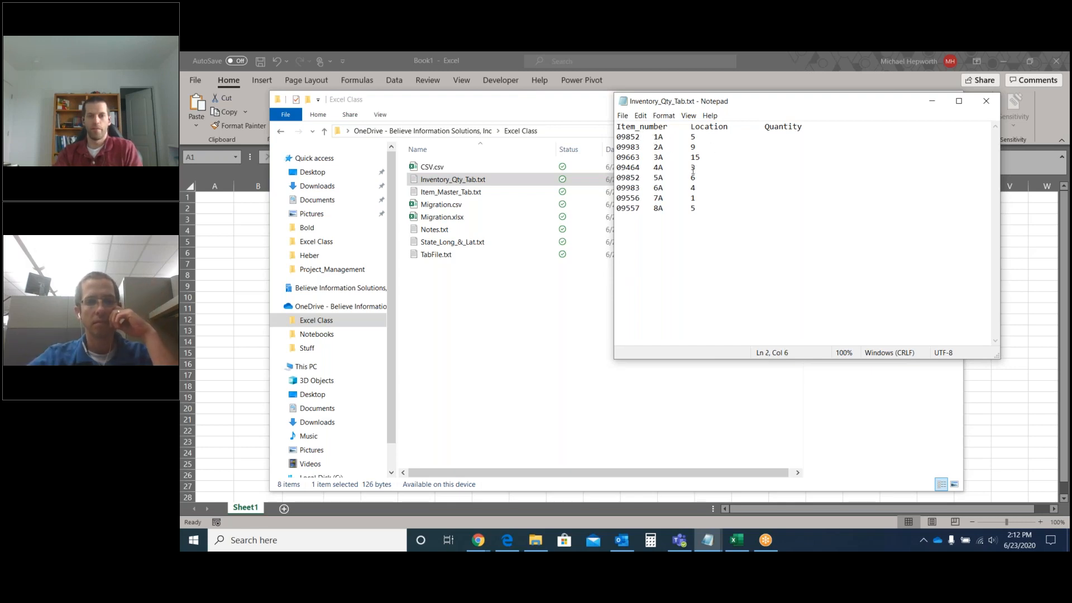
pyautogui.press('Right')
pyautogui.press('Right')
pyautogui.press('Right')
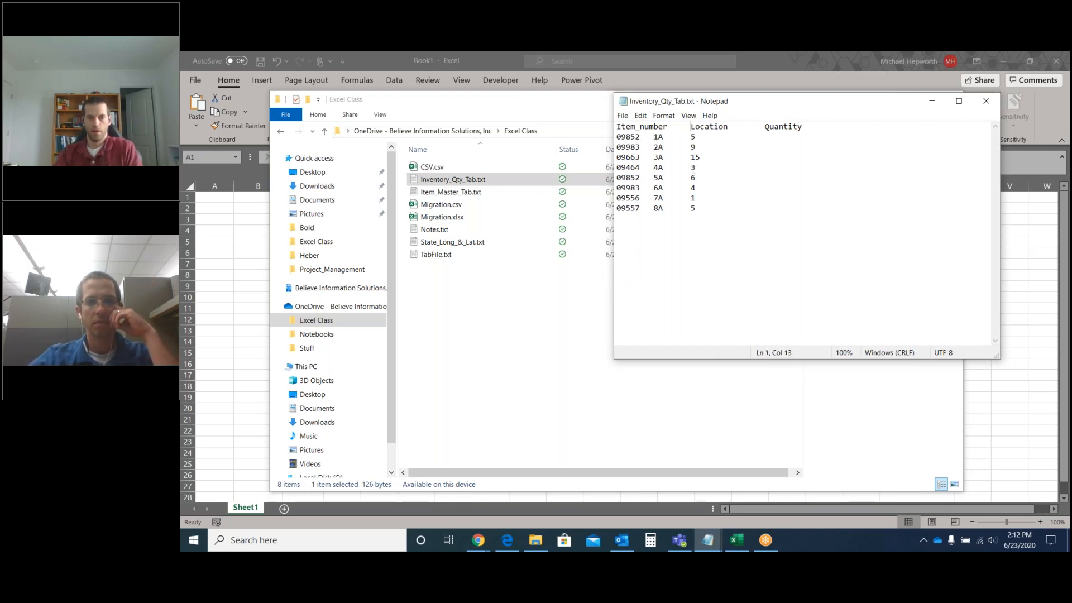
pyautogui.press('Right')
pyautogui.press('Right')
pyautogui.press('Right')
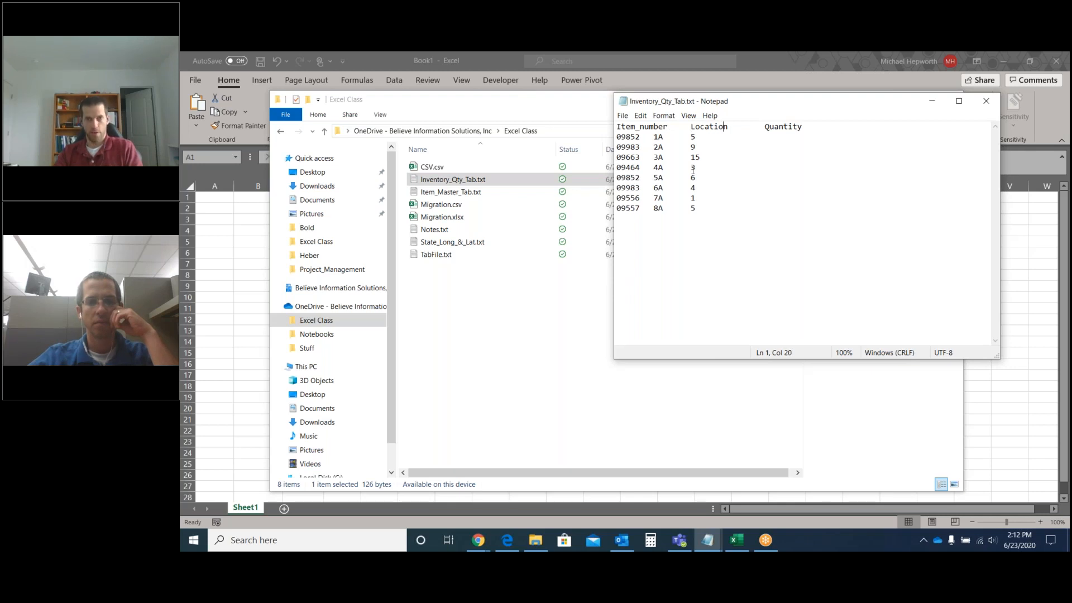
pyautogui.press('Down')
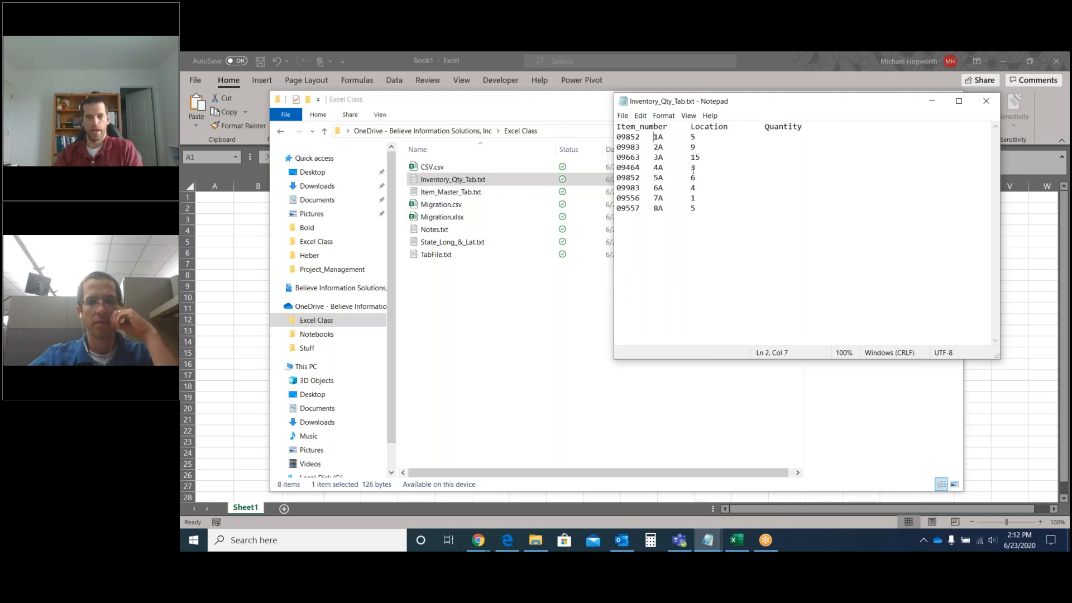
pyautogui.press('Down')
pyautogui.press('Left')
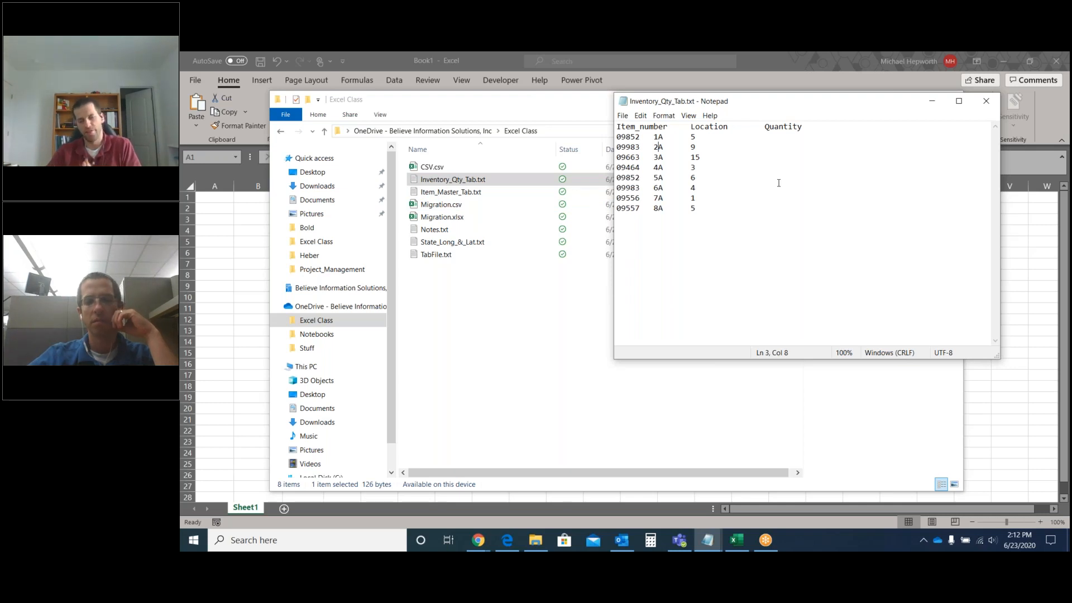
# - Enter sample delimiter characters such as |, :, ; and & below the inventory records and remove them with the added blank lines
pyautogui.click(716, 223)
pyautogui.press('Return')
pyautogui.press('Return')
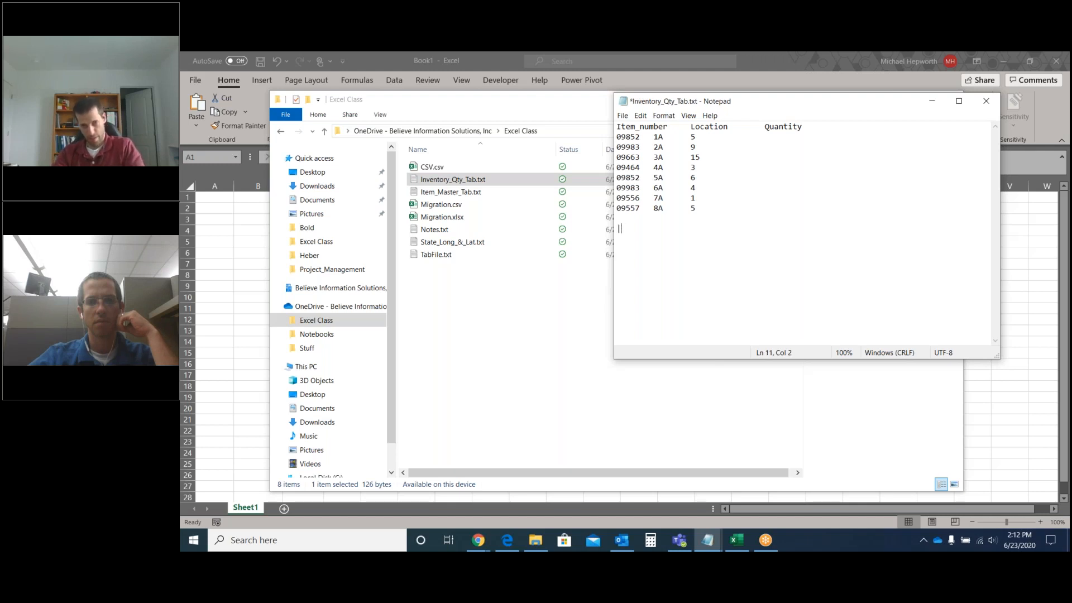
pyautogui.write(':;')
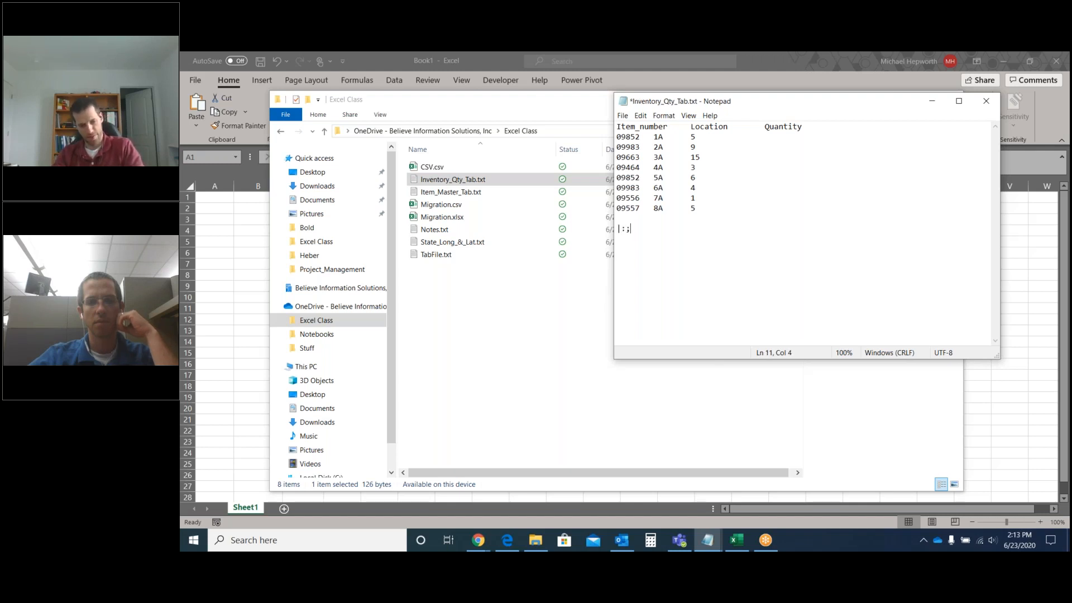
pyautogui.write("'")
pyautogui.press('BackSpace')
pyautogui.press('BackSpace')
pyautogui.press('BackSpace')
pyautogui.write('&')
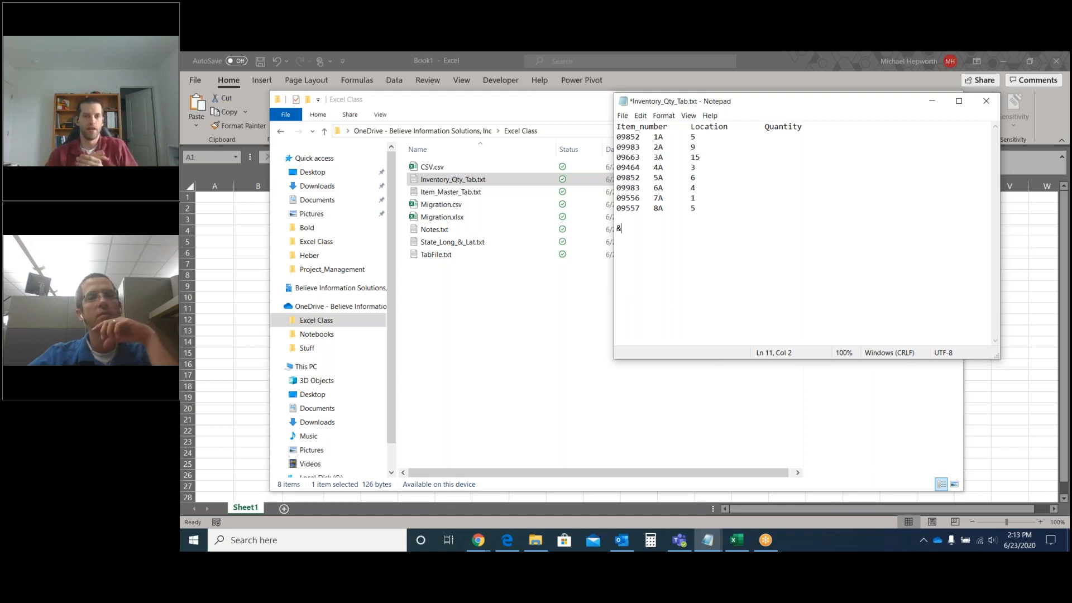
pyautogui.press('BackSpace')
pyautogui.press('BackSpace')
pyautogui.press('BackSpace')
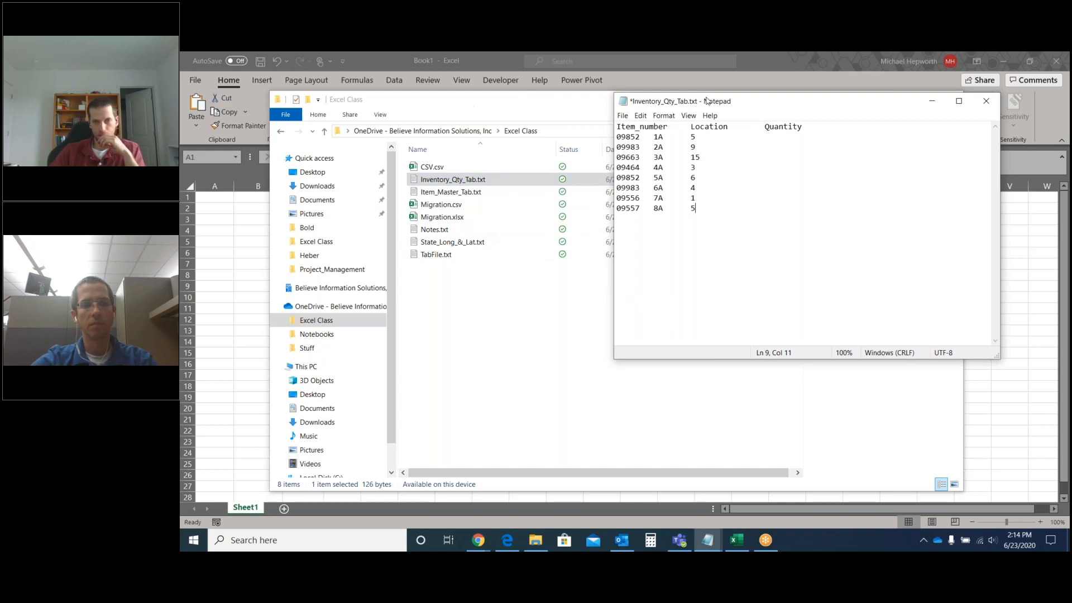
# - Move the inventory file's window aside and open Item_Master_Tab.txt from the Excel Class folder
pyautogui.moveTo(765, 108); pyautogui.dragTo(812, 174)
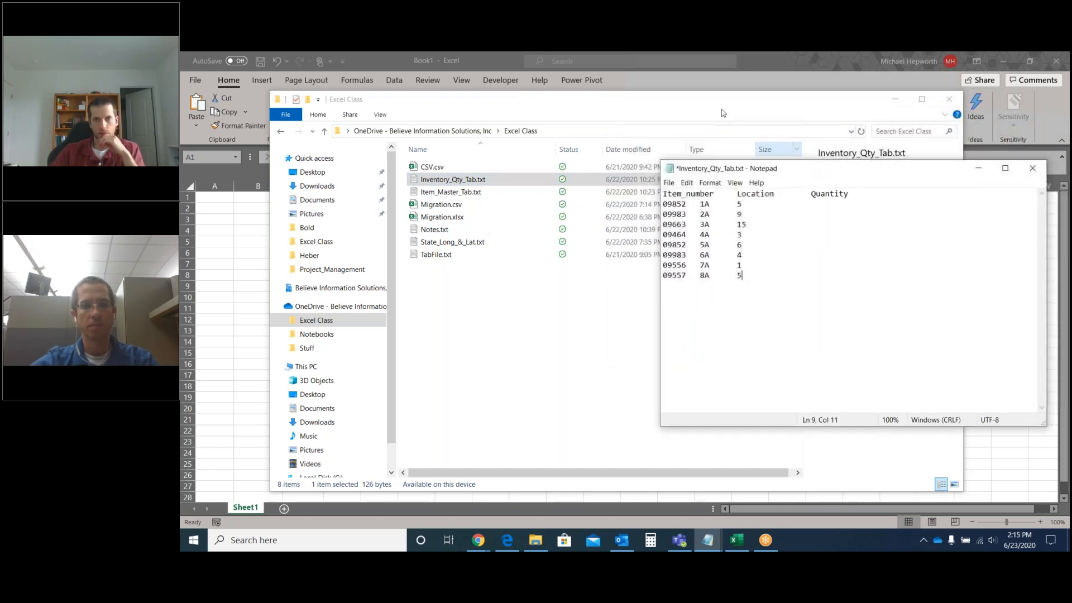
pyautogui.click(894, 101)
pyautogui.click(536, 540)
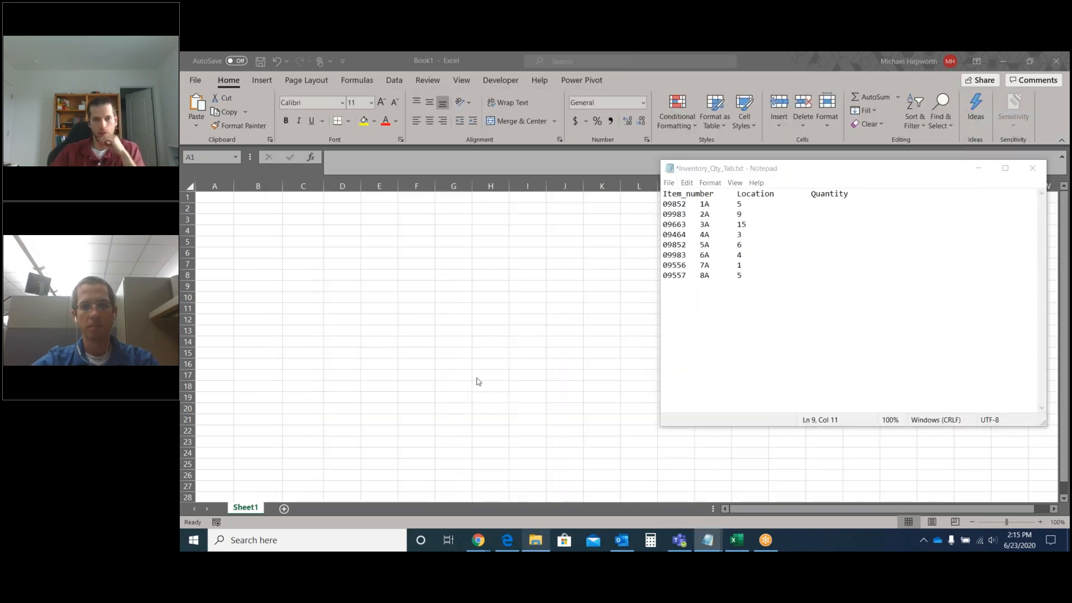
pyautogui.hotkey('alt', 'Tab')
pyautogui.doubleClick(451, 191)
pyautogui.rightClick(535, 540)
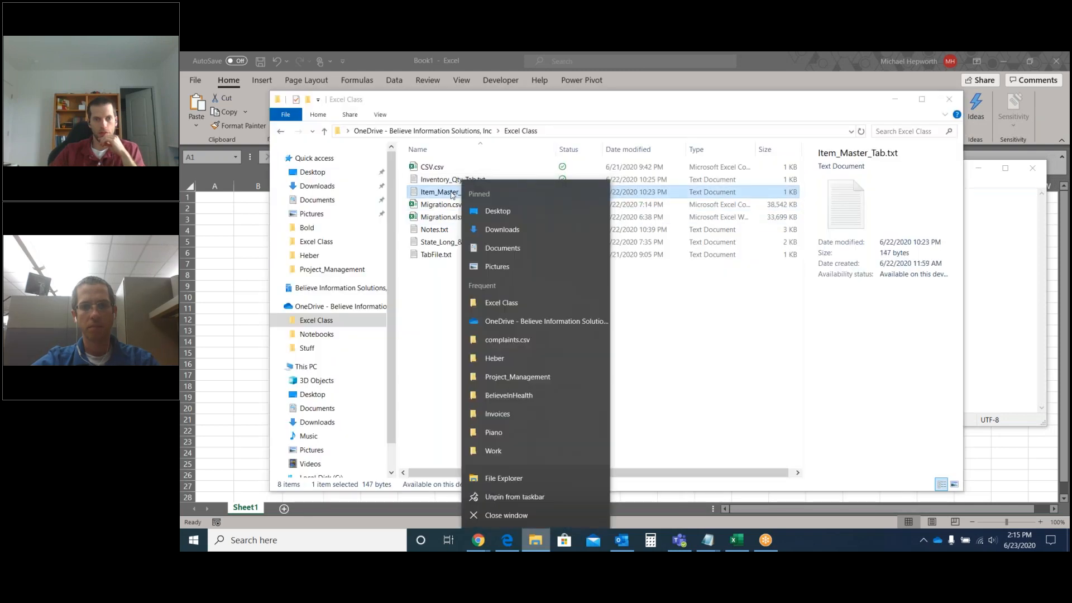
pyautogui.press('Escape')
# - Minimize the Excel Class folder window and place the item master and inventory text files side by side
pyautogui.moveTo(756, 103); pyautogui.dragTo(767, 140)
pyautogui.click(510, 109)
pyautogui.moveTo(510, 110); pyautogui.dragTo(504, 176)
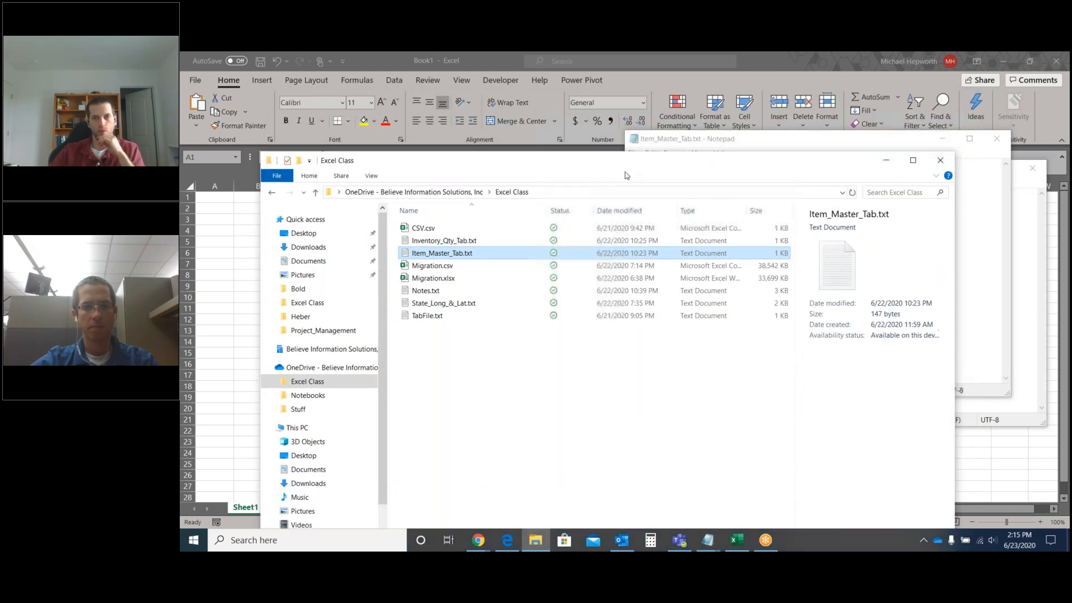
pyautogui.click(887, 159)
pyautogui.moveTo(852, 147); pyautogui.dragTo(473, 186)
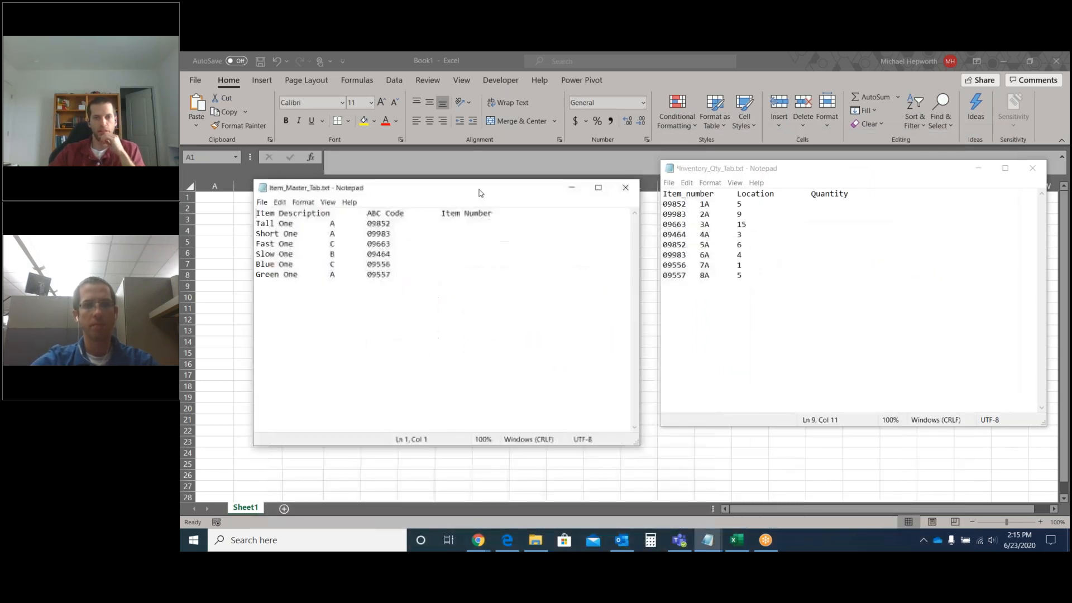
pyautogui.moveTo(848, 168); pyautogui.dragTo(836, 183)
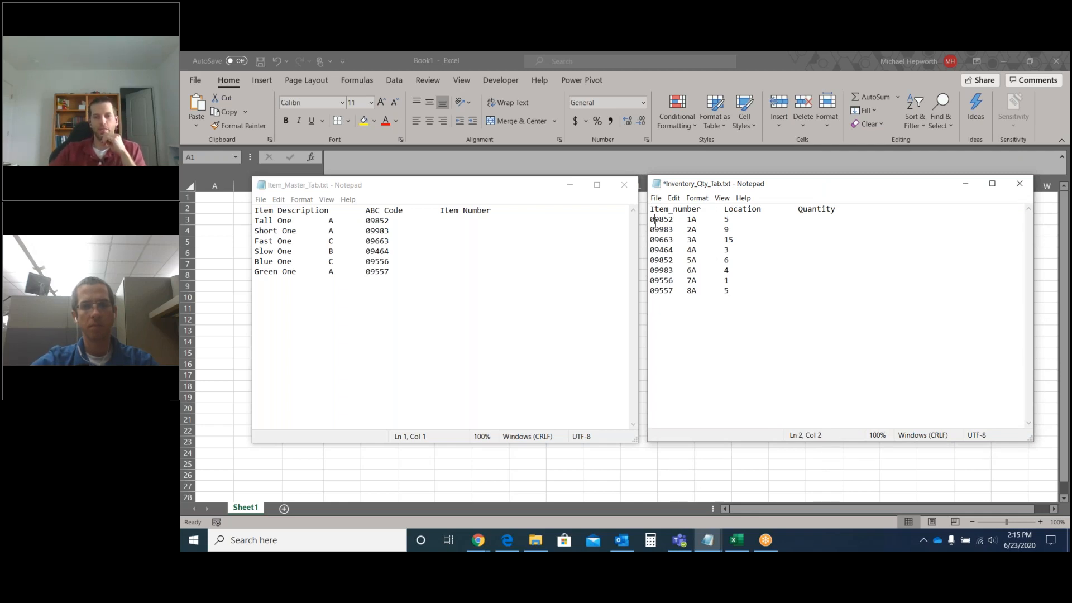
# - Examine the item number, location and quantity values in the inventory file against the item master, including the repeated item 09852
pyautogui.click(691, 220)
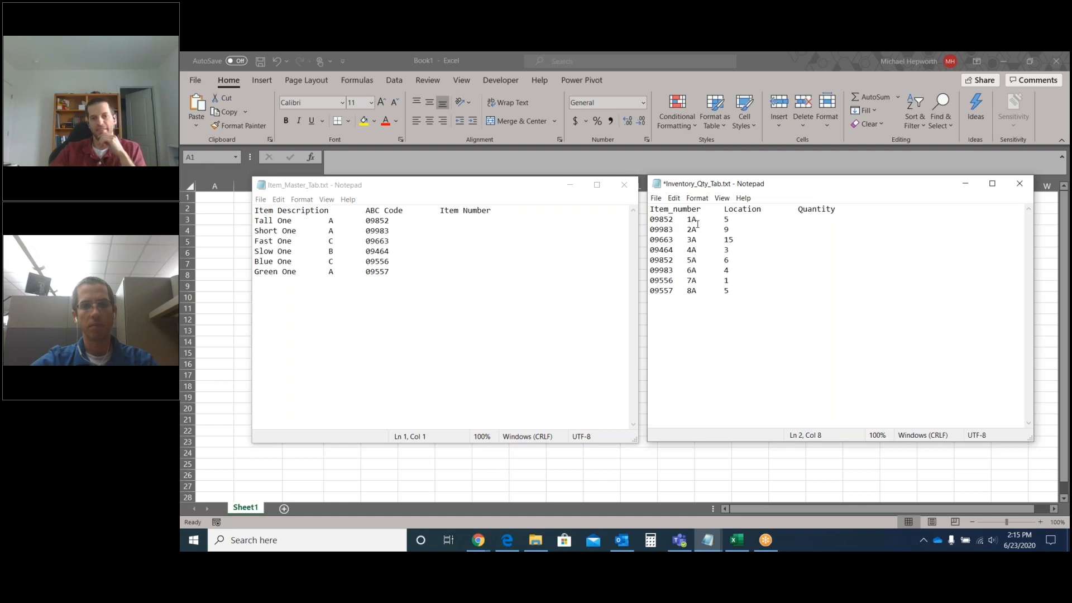
pyautogui.doubleClick(725, 219)
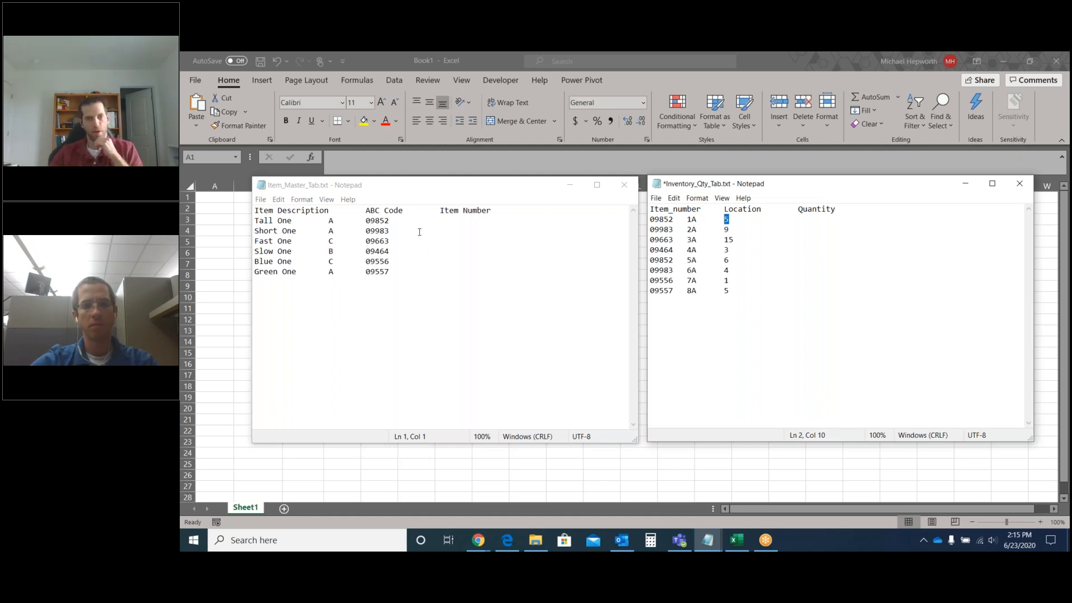
pyautogui.click(275, 221)
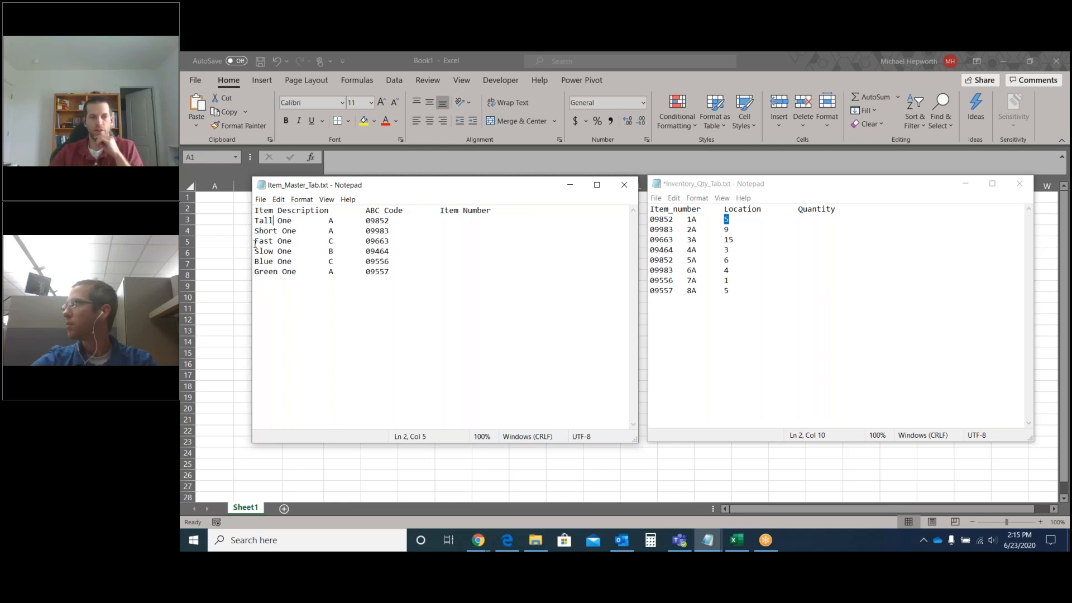
pyautogui.click(660, 220)
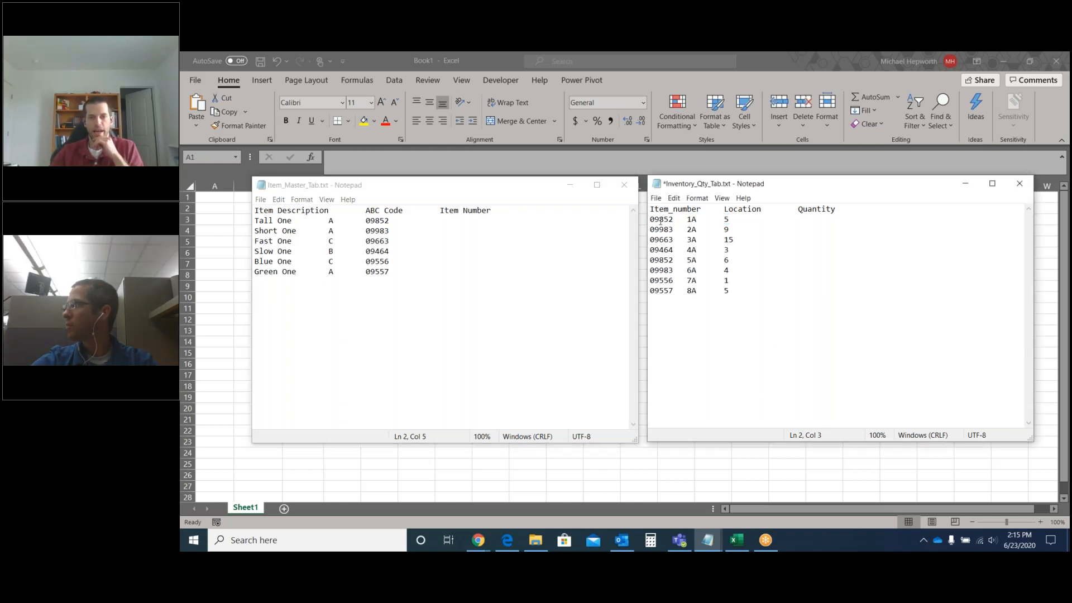
pyautogui.click(673, 259)
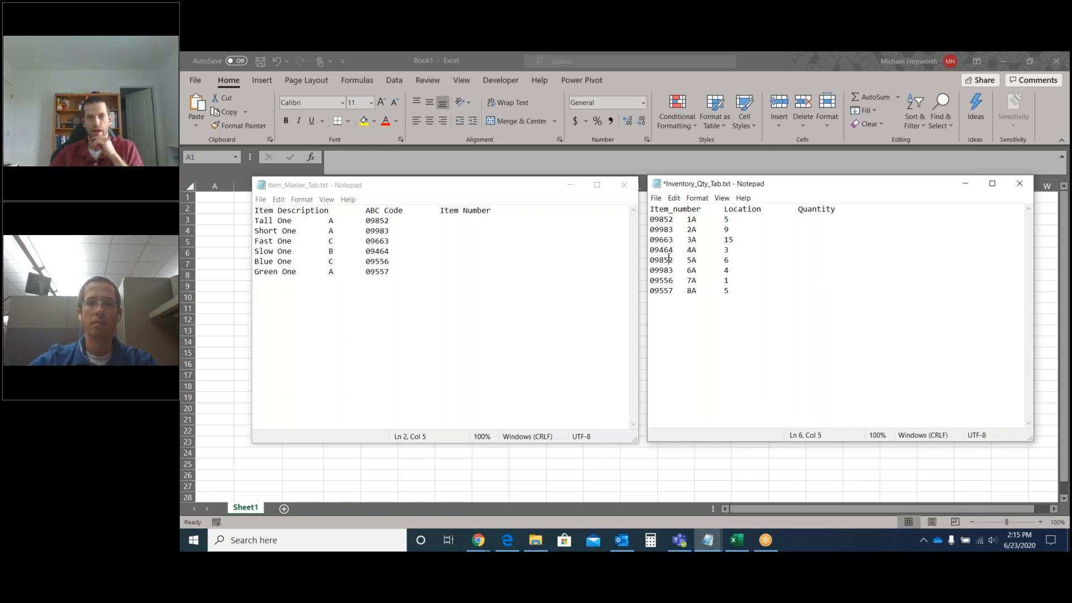
pyautogui.press('Up')
pyautogui.press('Up')
pyautogui.press('Up')
pyautogui.press('Up')
pyautogui.press('Left')
pyautogui.click(669, 260)
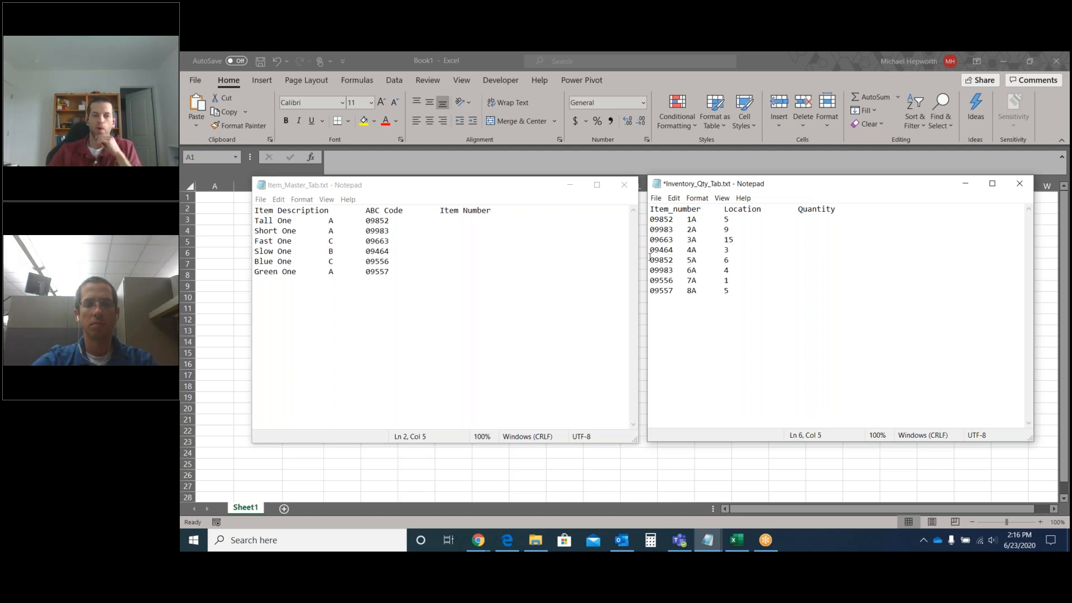
# - Highlight the item master records and the full inventory text to compare them, clear both selections, and switch back to the Excel workbook
pyautogui.moveTo(391, 271); pyautogui.dragTo(254, 221)
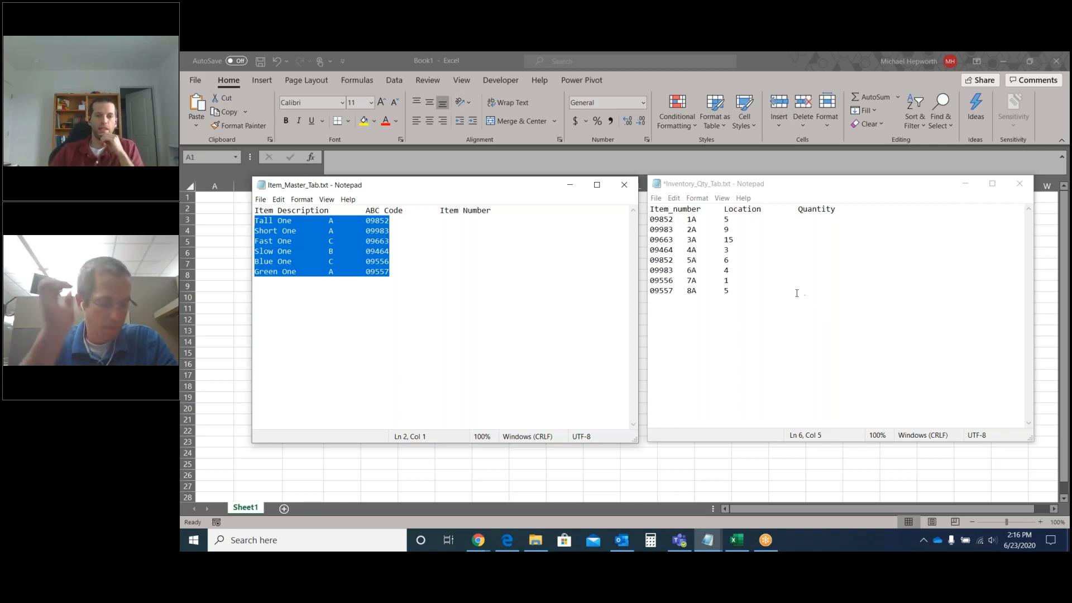
pyautogui.click(778, 285)
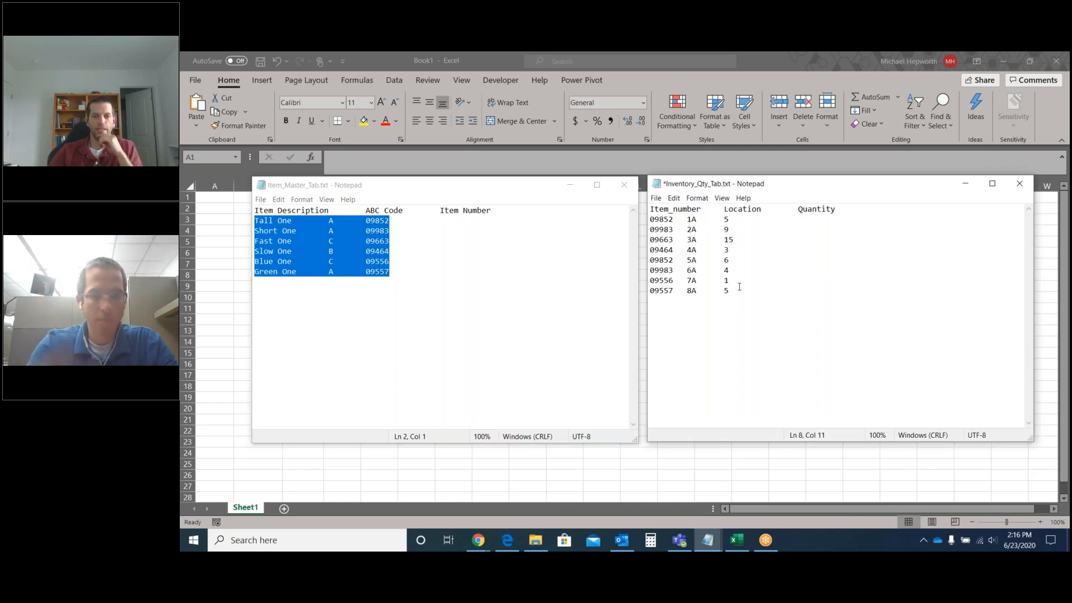
pyautogui.hotkey('ctrl', 'a')
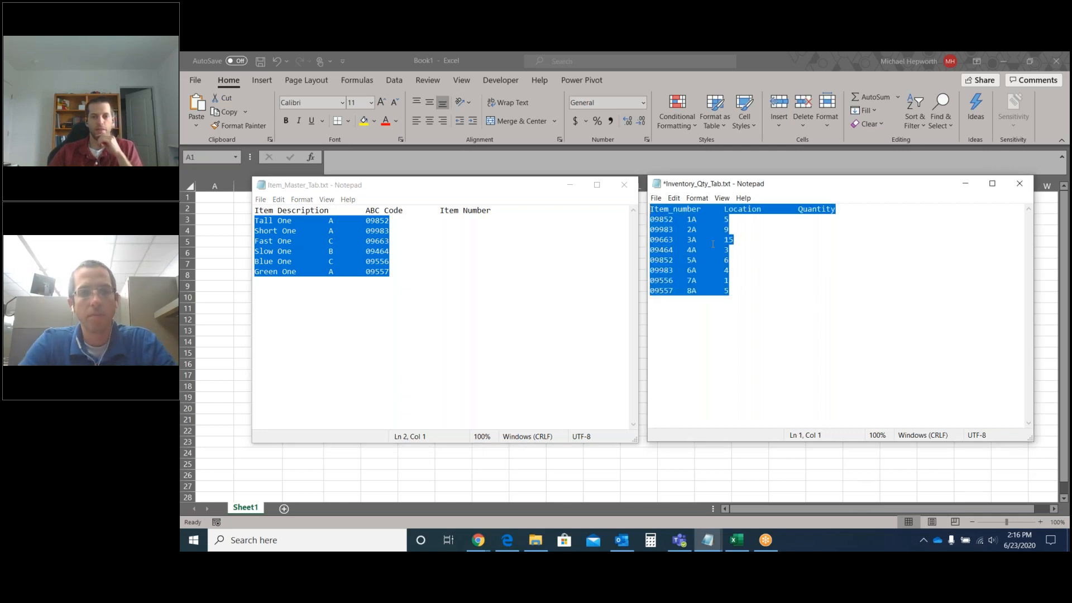
pyautogui.click(331, 268)
pyautogui.moveTo(389, 262); pyautogui.dragTo(268, 221)
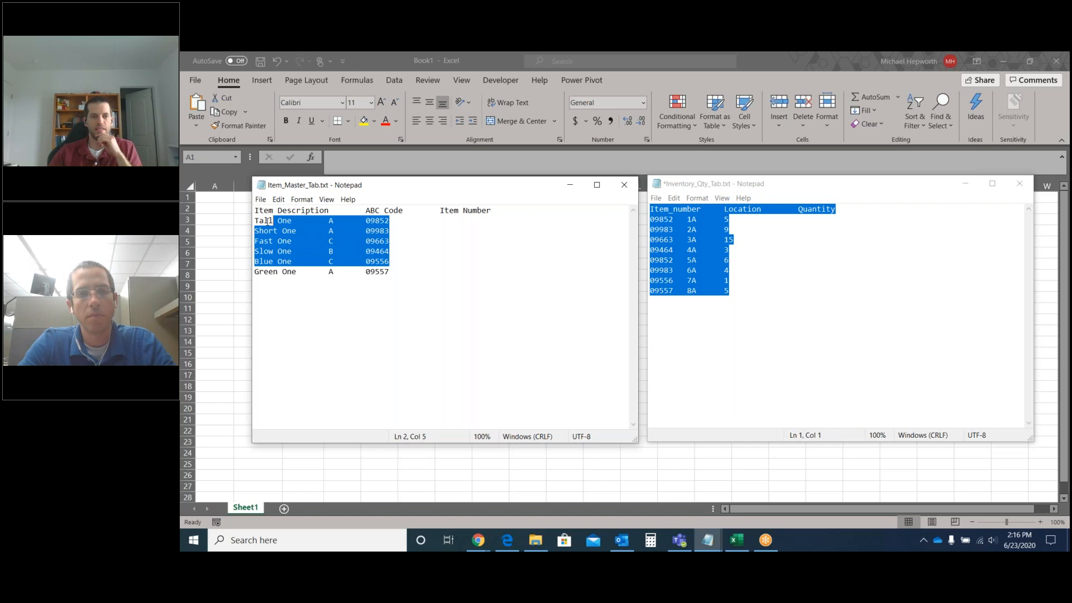
pyautogui.click(269, 222)
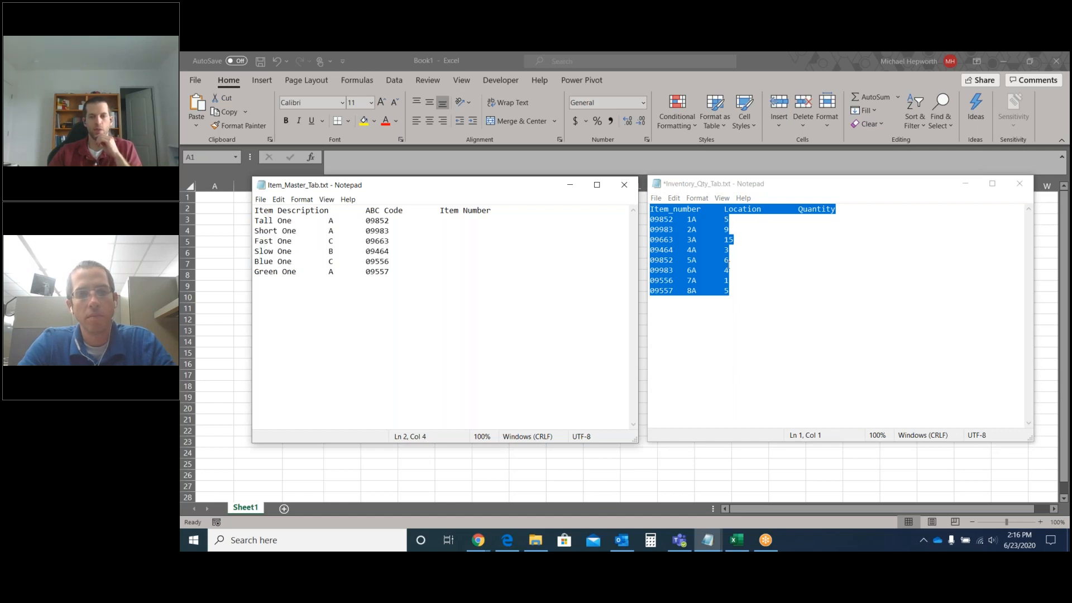
pyautogui.click(784, 394)
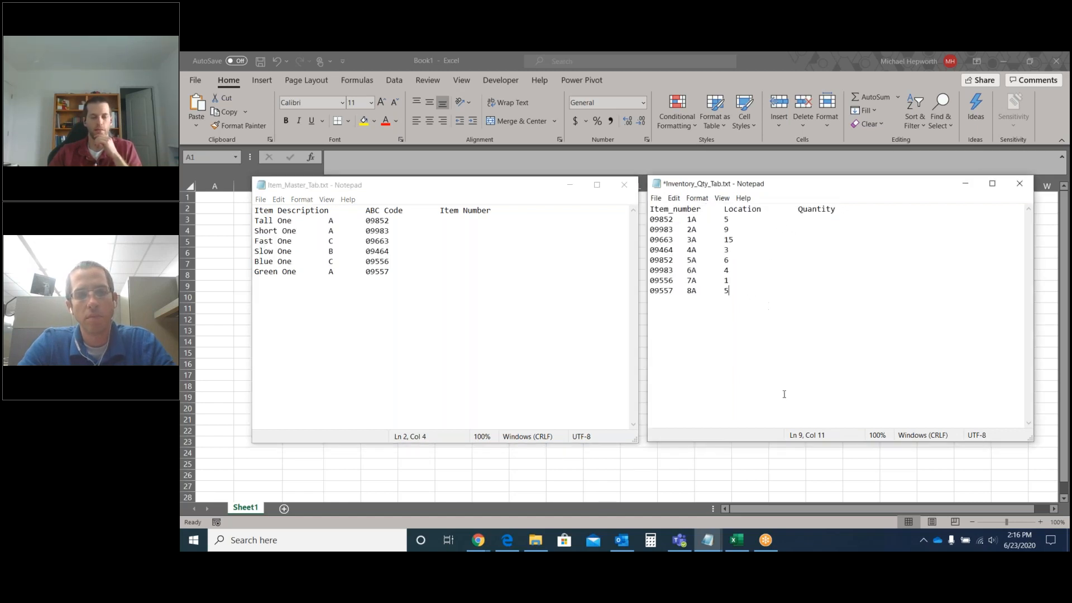
pyautogui.click(377, 61)
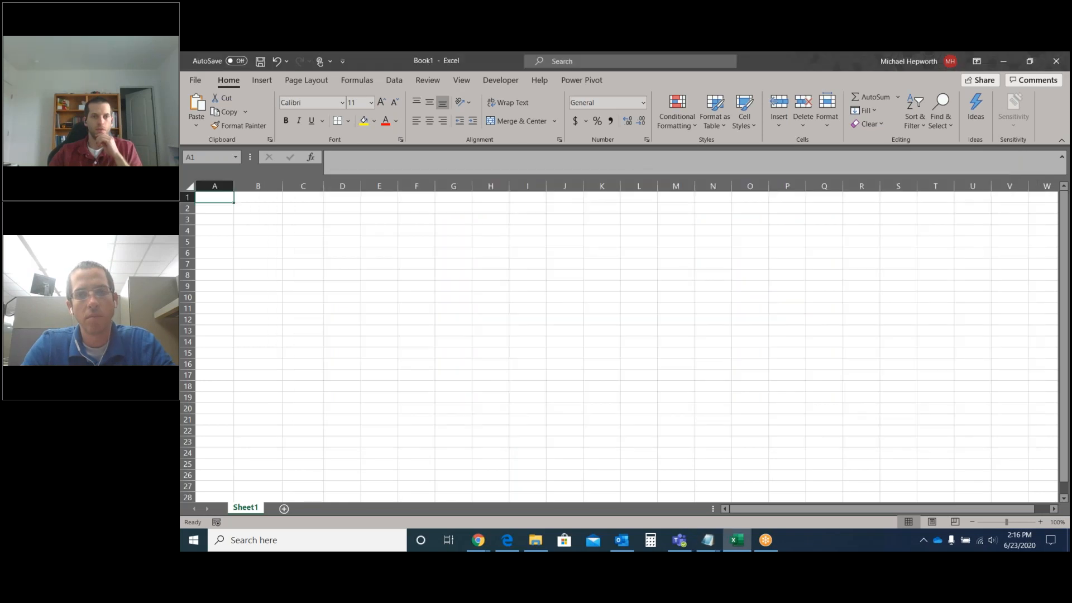
# - Review the external data source types available for import, including the database sources, and close the list
pyautogui.click(394, 82)
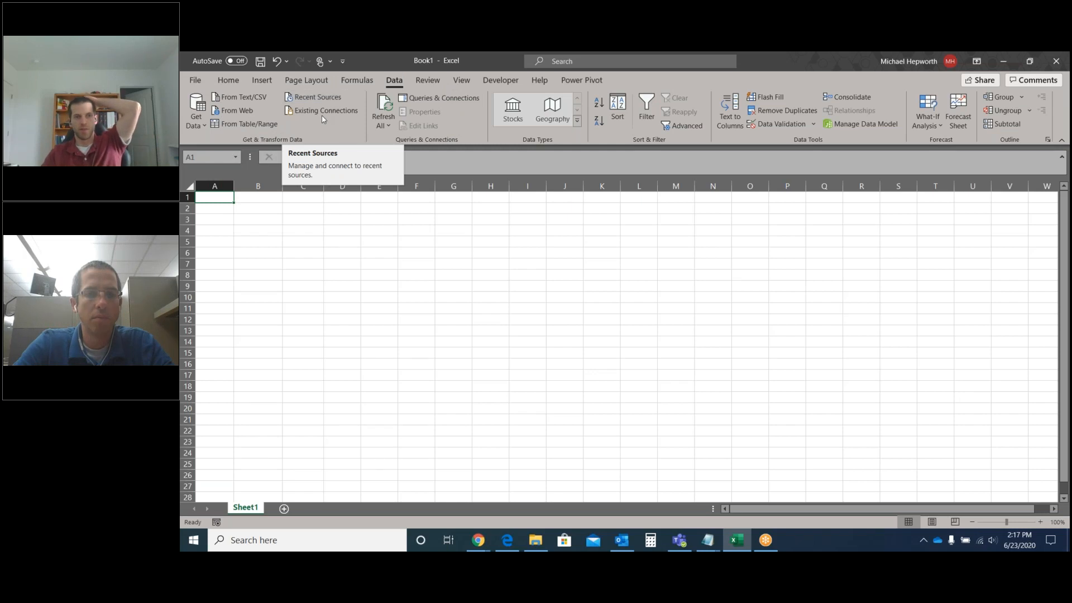
pyautogui.click(197, 118)
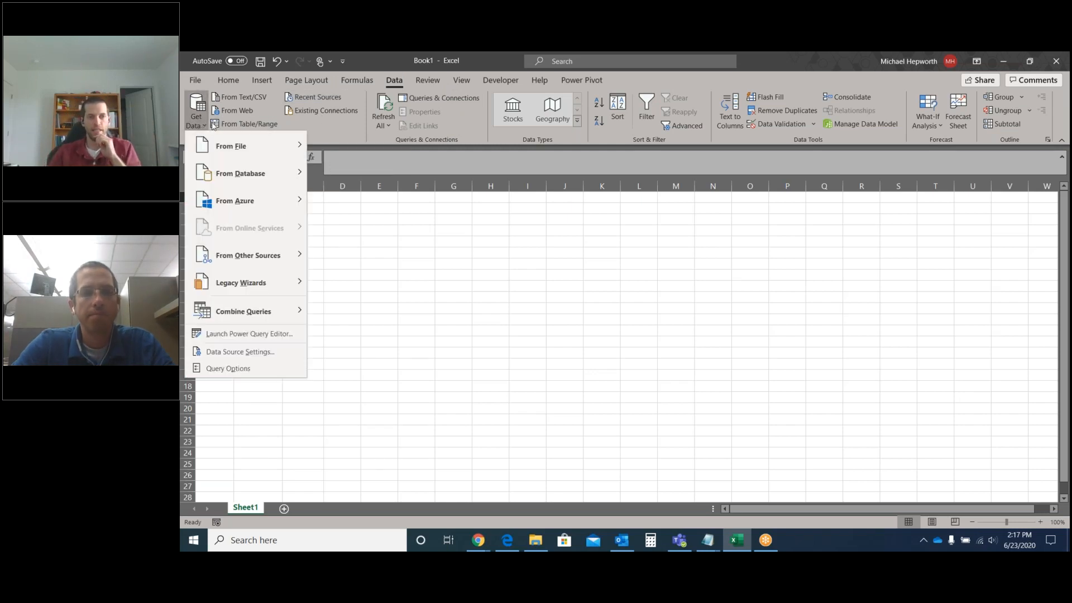
pyautogui.moveTo(289, 178)
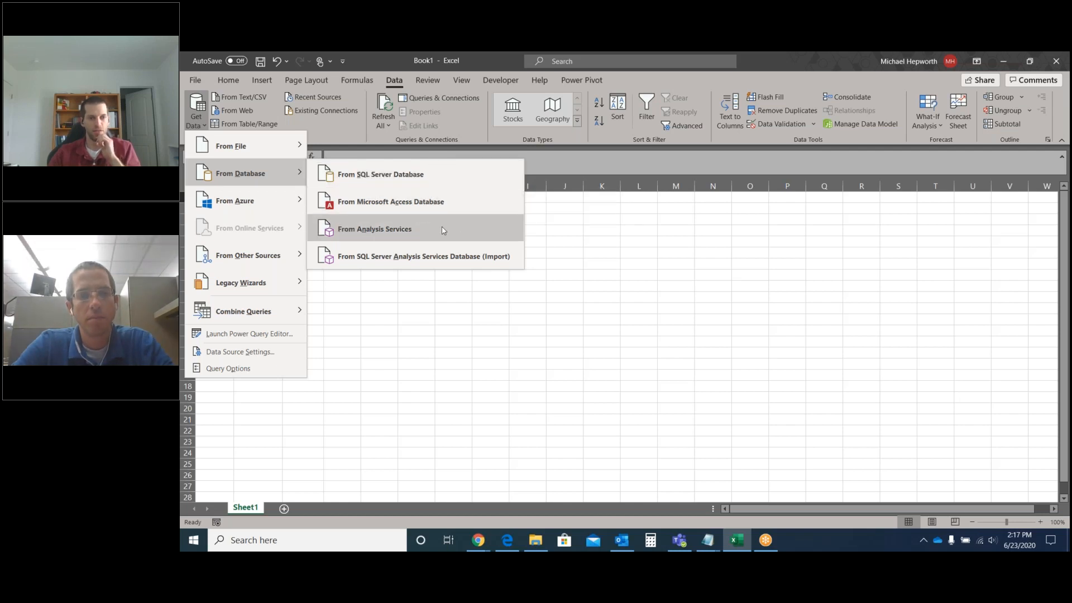
pyautogui.moveTo(265, 210)
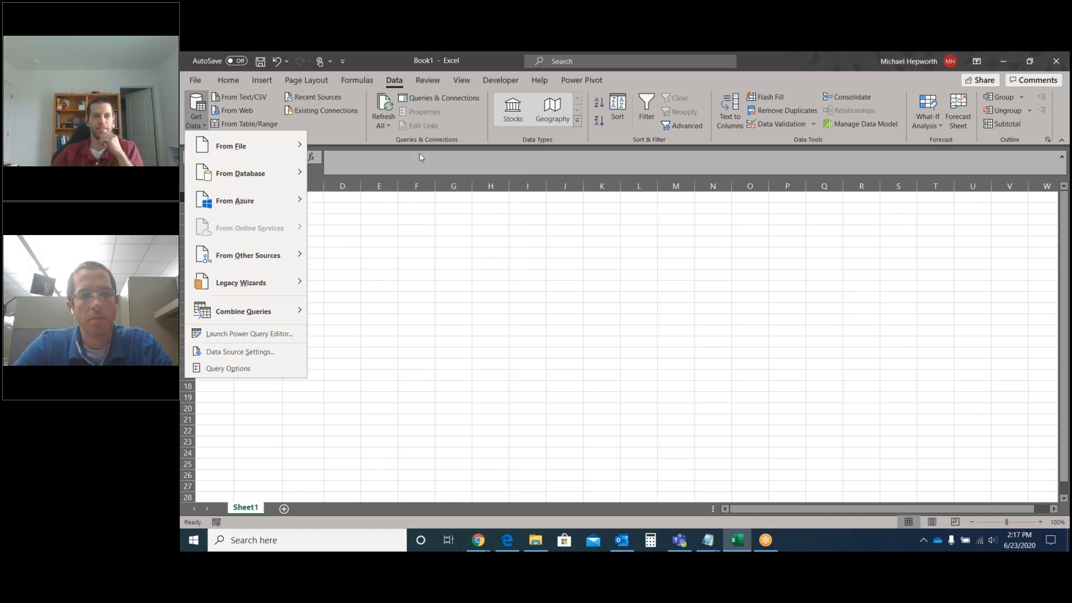
pyautogui.click(358, 125)
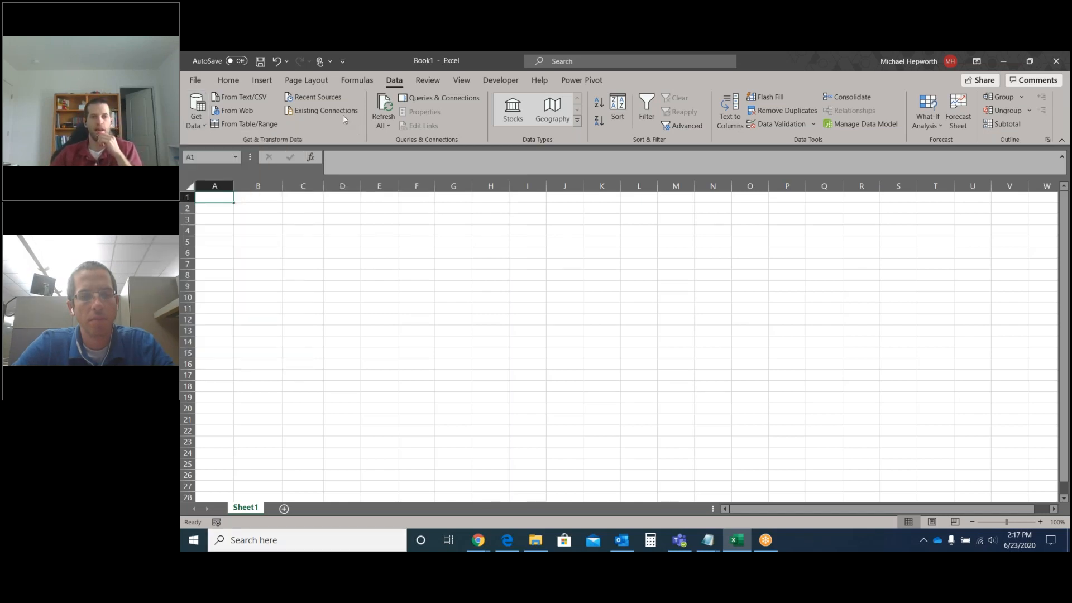
# - Start a text file import and open Inventory_Qty_Tab.txt from the OneDrive Excel Class folder
pyautogui.click(243, 99)
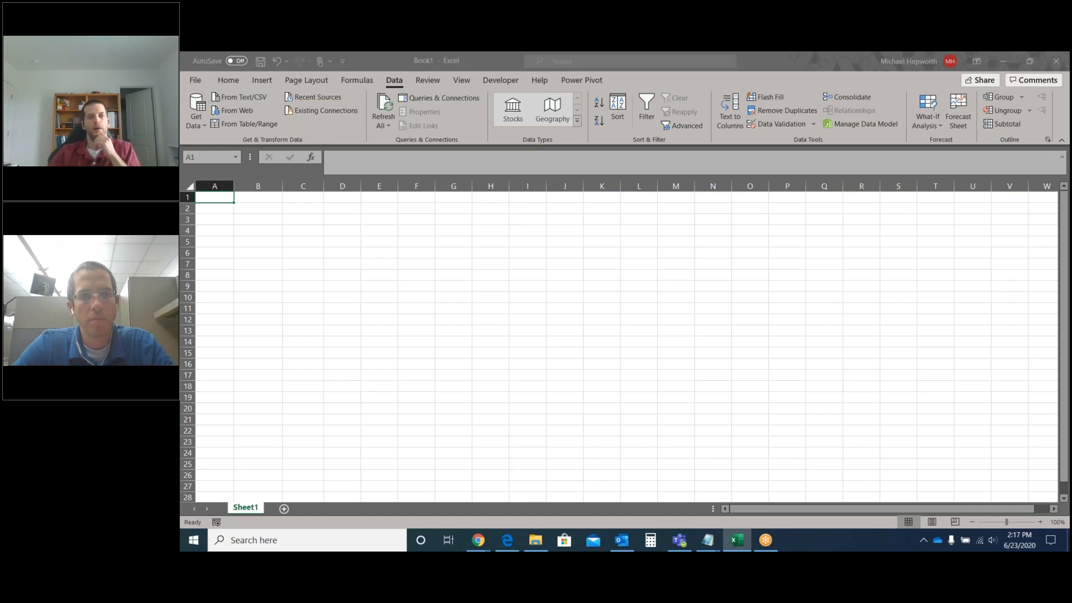
pyautogui.moveTo(464, 150); pyautogui.dragTo(499, 187)
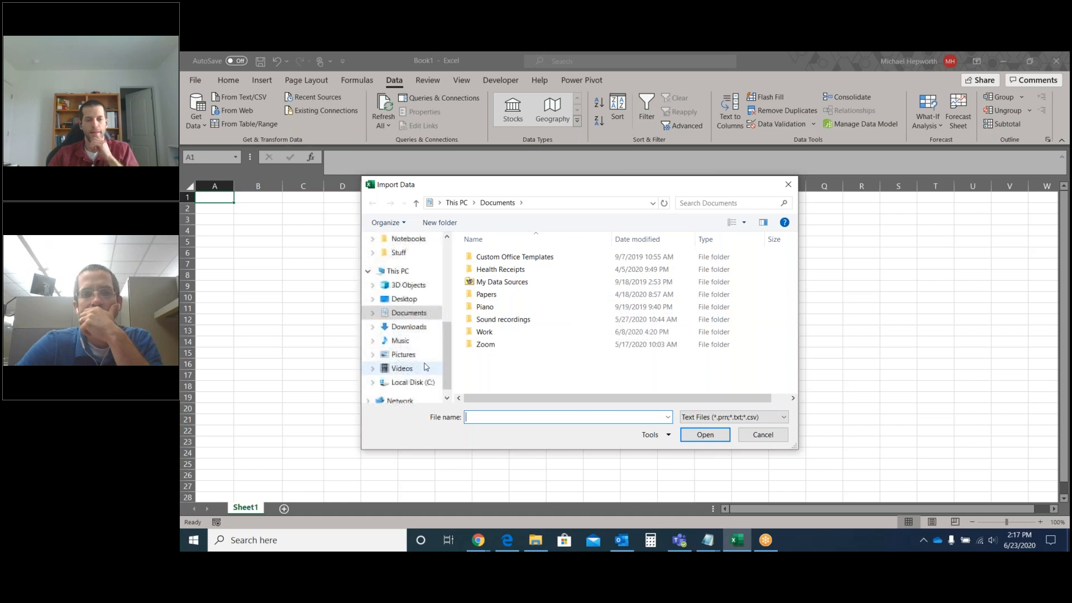
pyautogui.scroll(4, 397, 346)
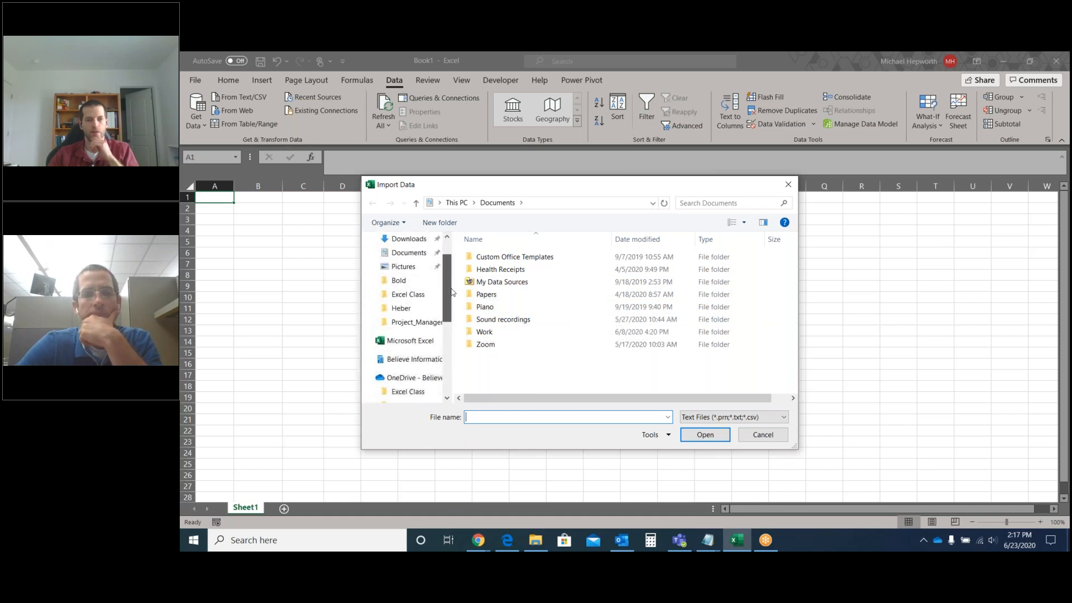
pyautogui.click(407, 364)
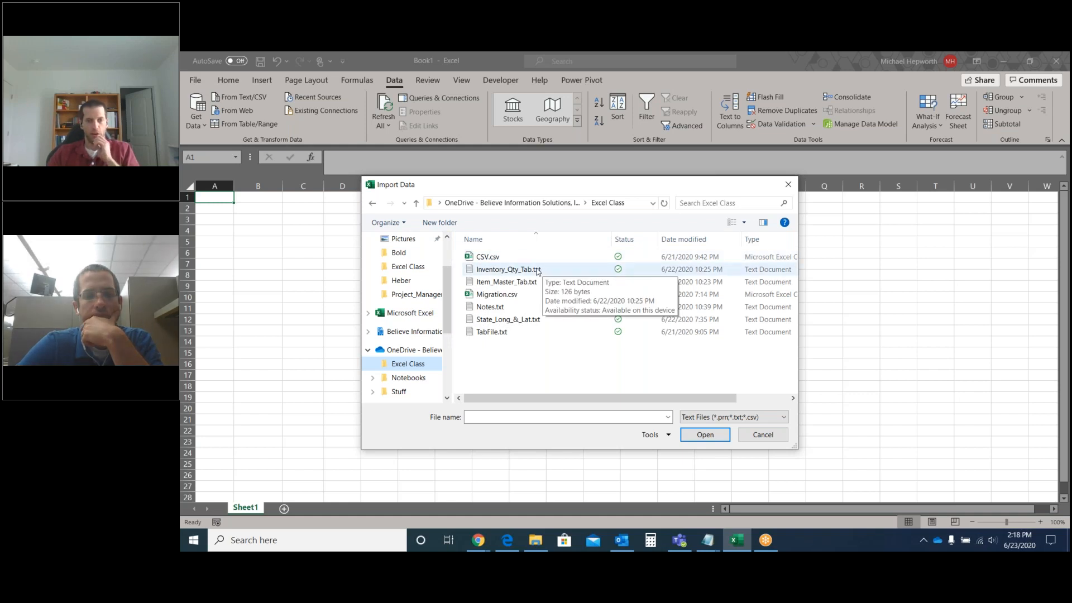
pyautogui.doubleClick(537, 271)
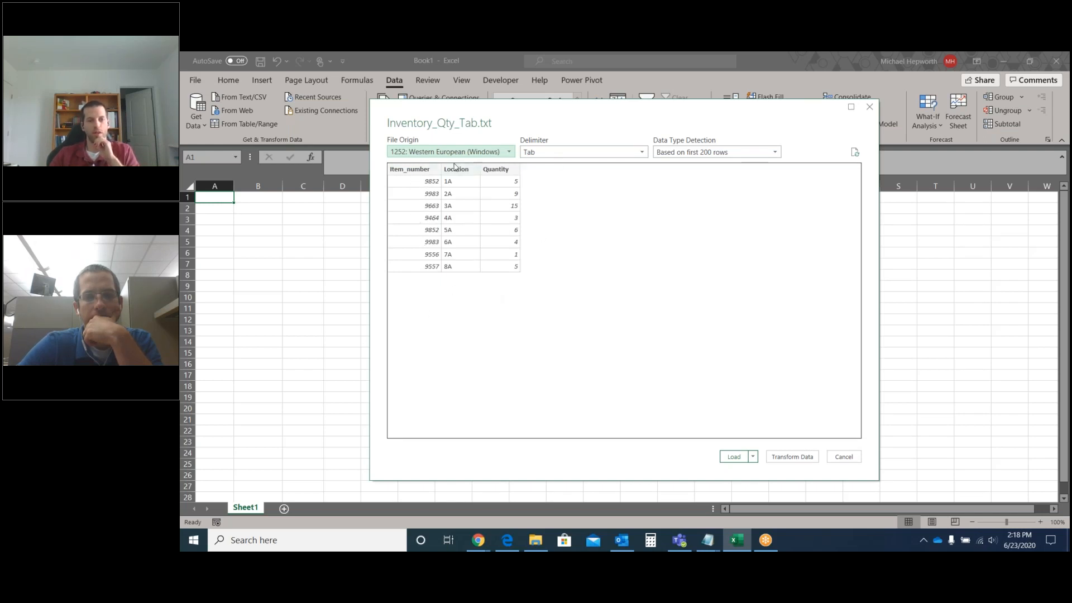
# - Review the delimiter choices for the import and compare the previewed item numbers with the original inventory text file
pyautogui.click(643, 156)
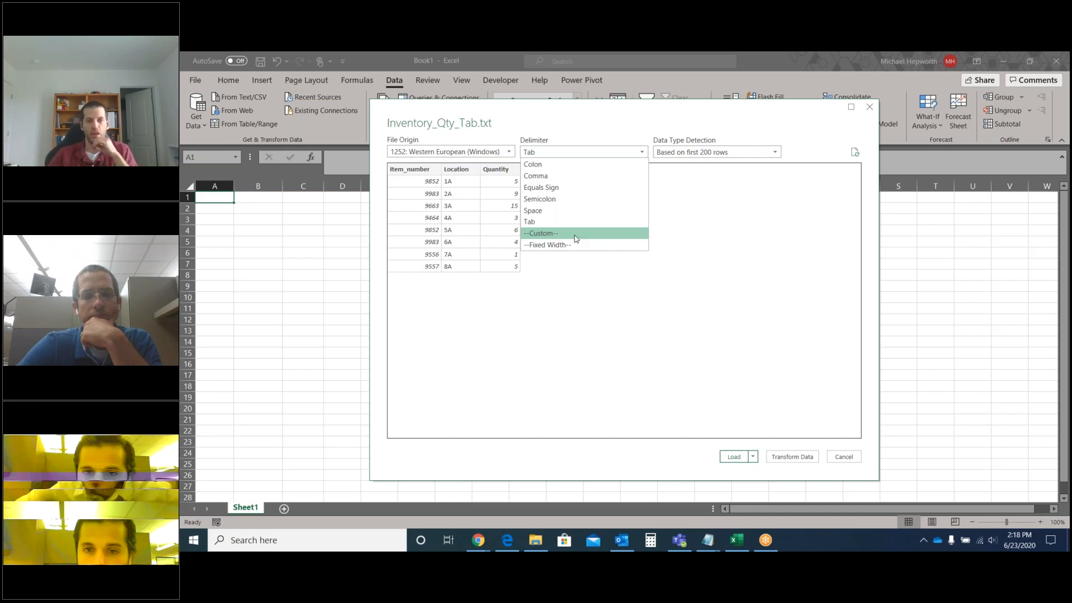
pyautogui.click(607, 127)
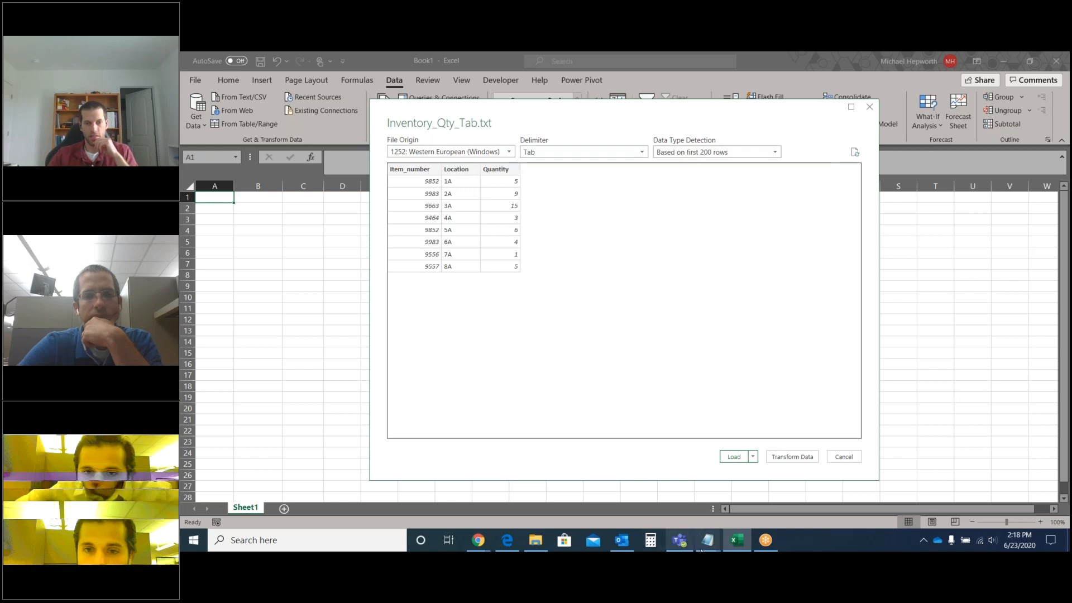
pyautogui.moveTo(706, 540)
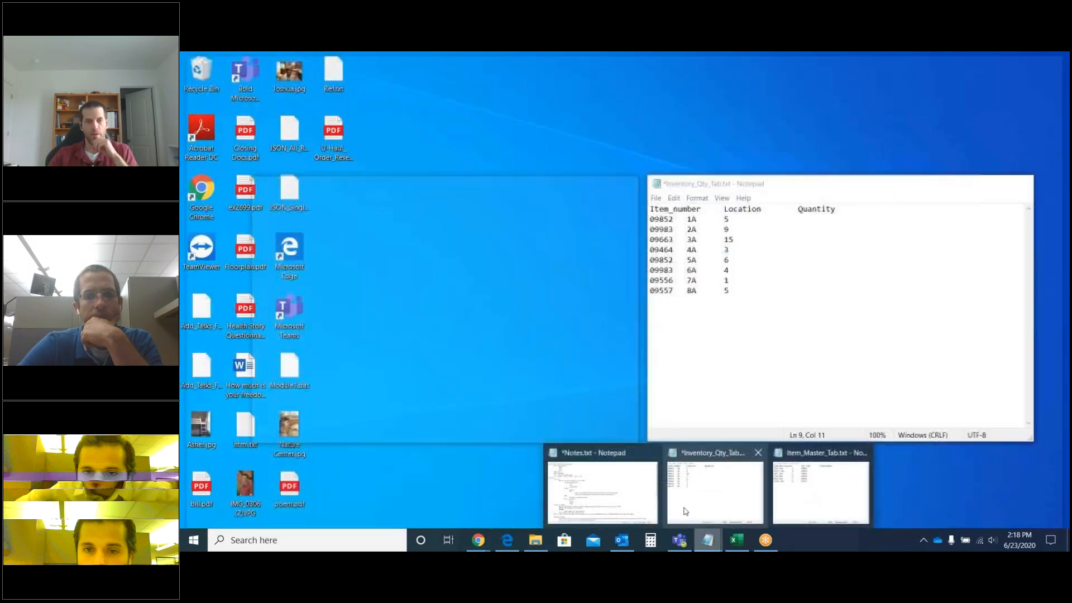
pyautogui.click(697, 511)
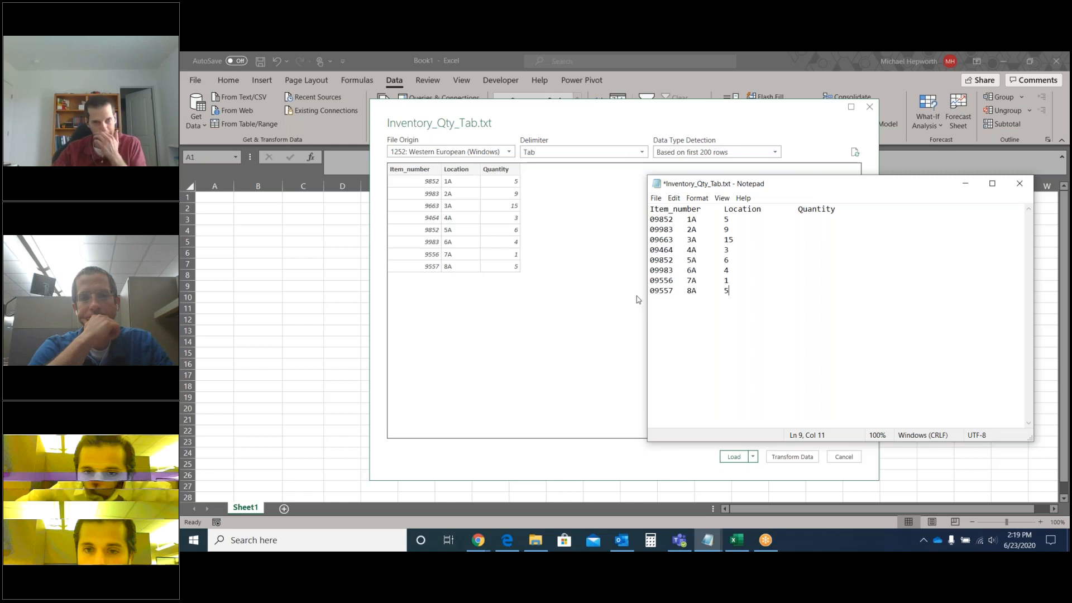
pyautogui.click(605, 273)
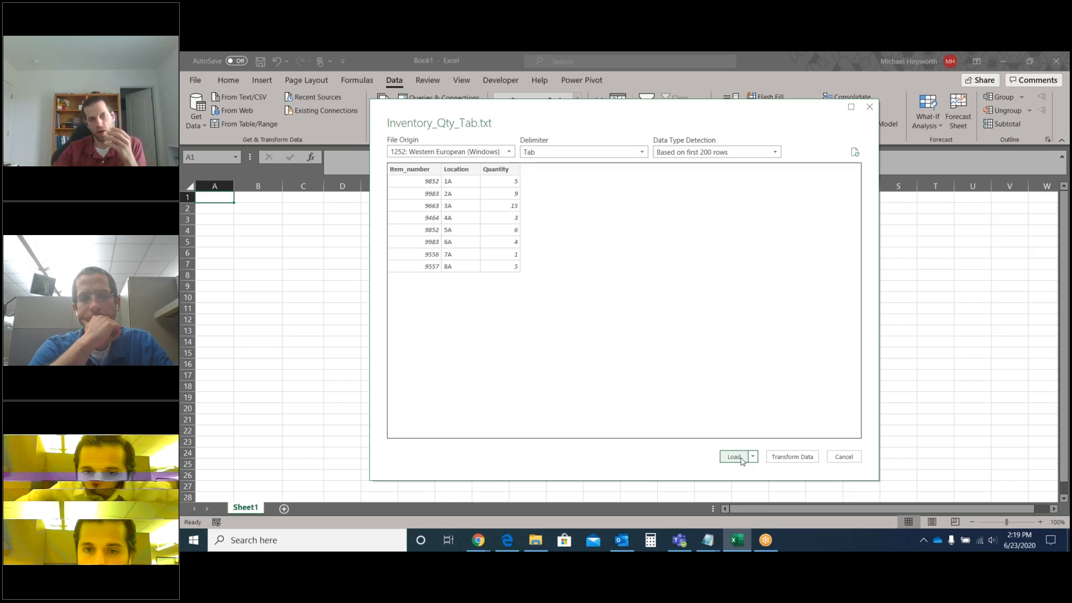
# - Open the import in the Power Query Editor and change the Item_number column's data type to Text, replacing the current conversion
pyautogui.click(792, 456)
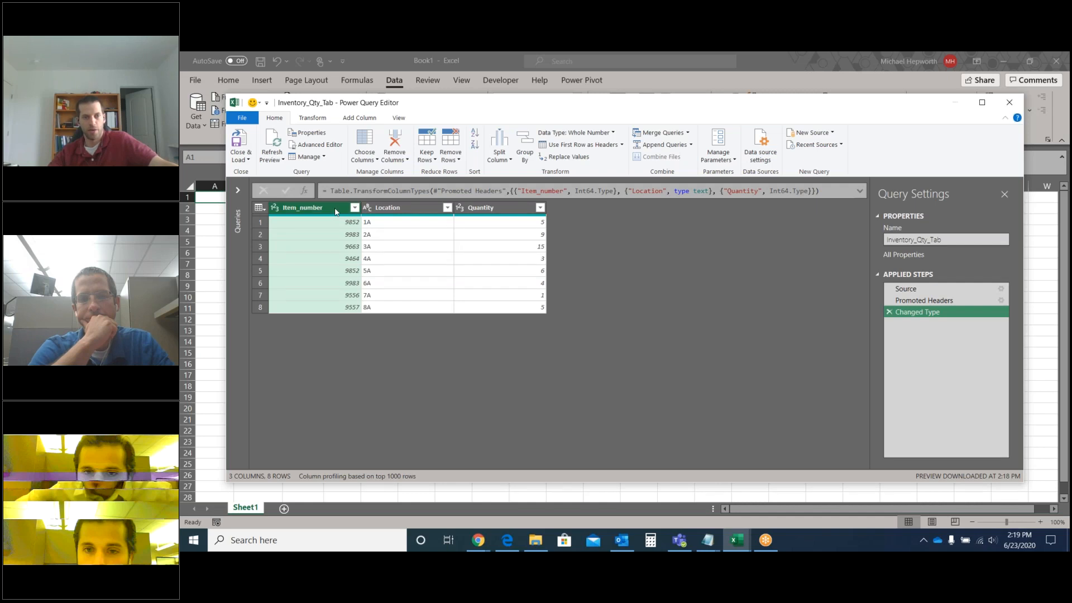
pyautogui.click(614, 134)
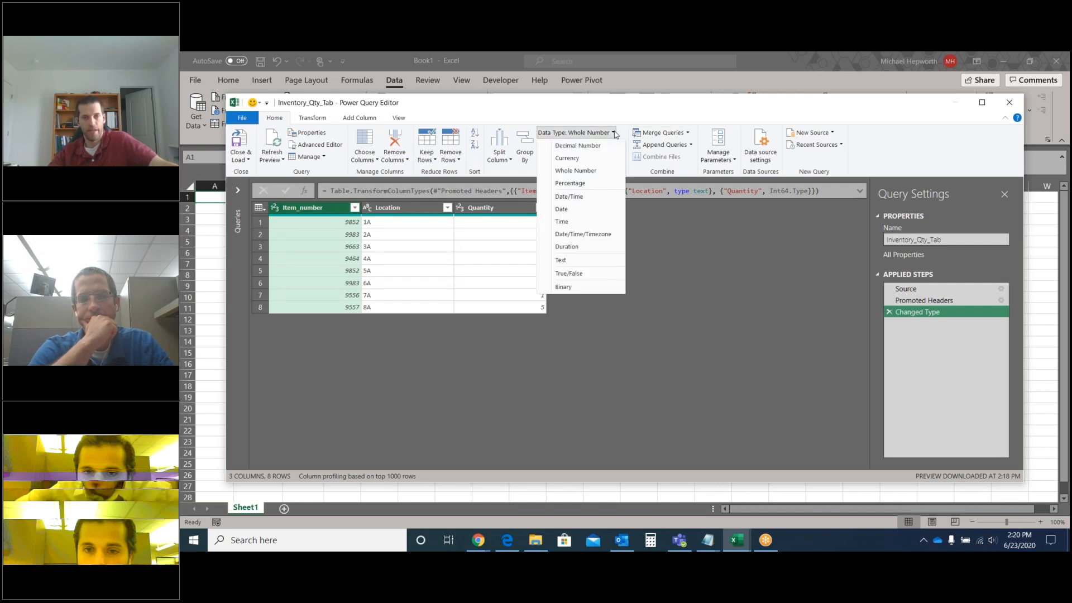
pyautogui.click(593, 263)
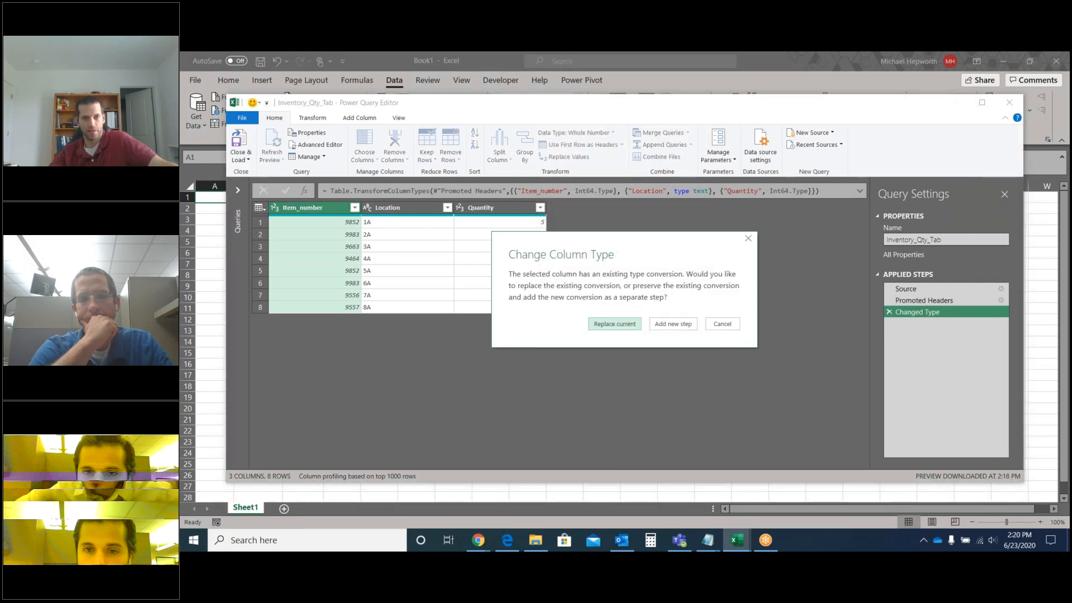
pyautogui.click(626, 325)
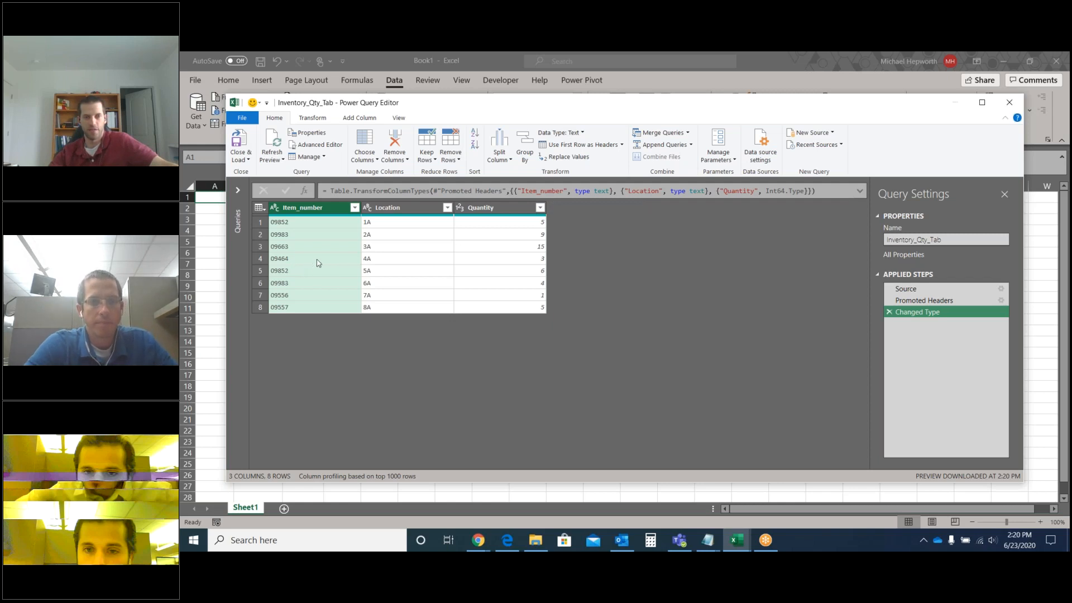
# - Load the query as a table into the existing worksheet at cell A1
pyautogui.click(249, 160)
pyautogui.click(258, 188)
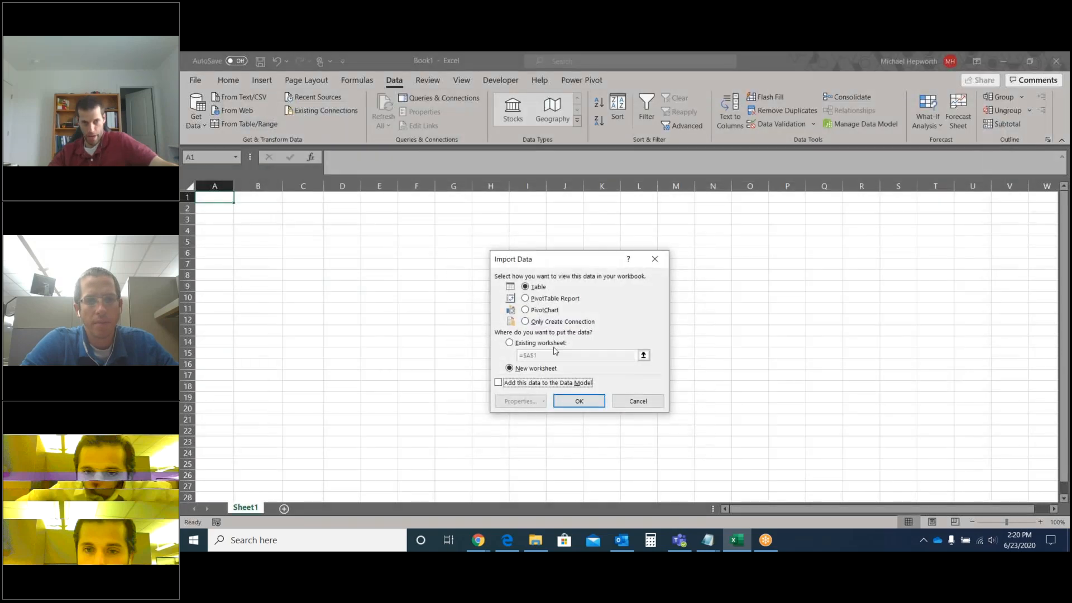
pyautogui.click(524, 344)
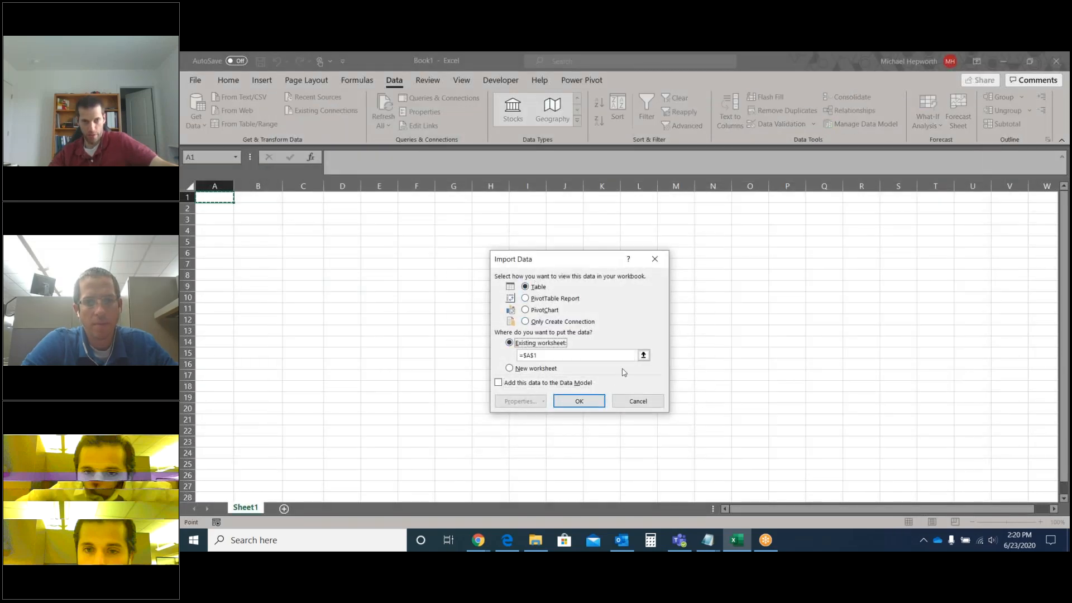
pyautogui.click(580, 402)
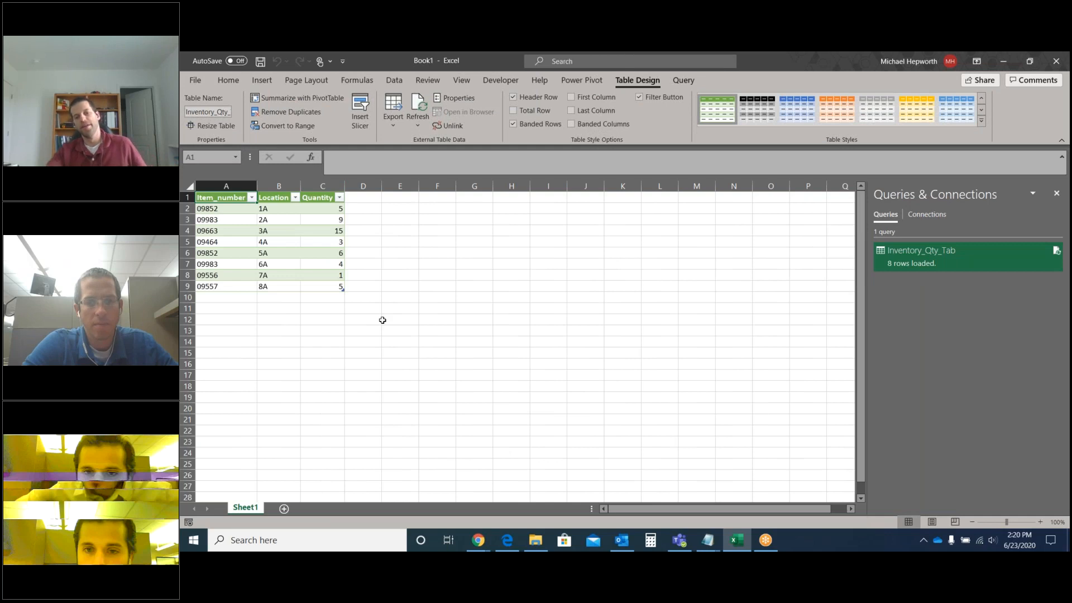
# - Copy the full inventory text from Notepad into the worksheet at D17, and clear the pasted cells
pyautogui.click(708, 541)
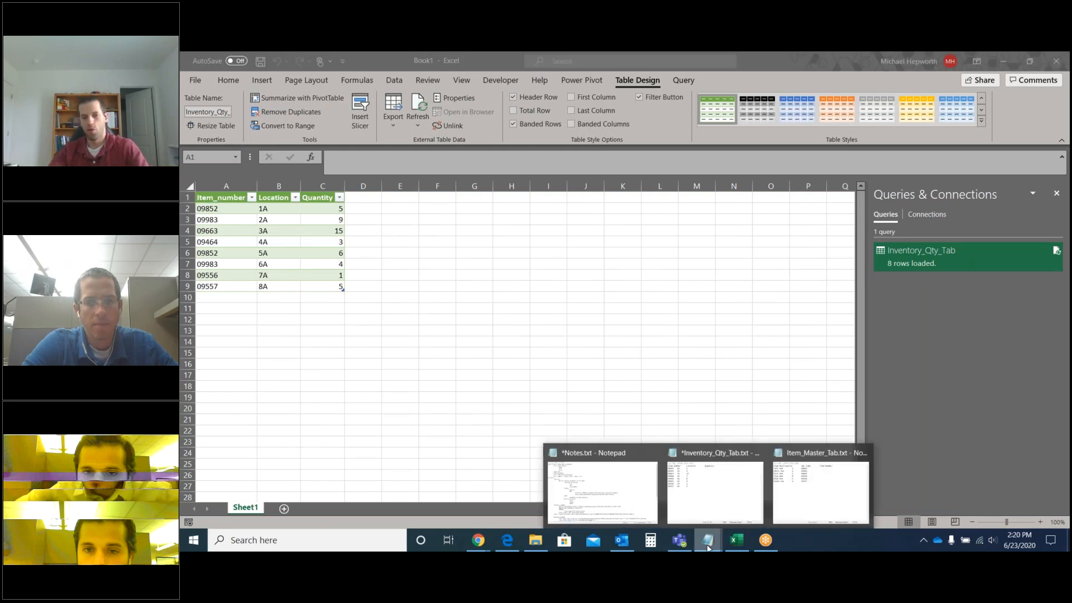
pyautogui.moveTo(806, 501)
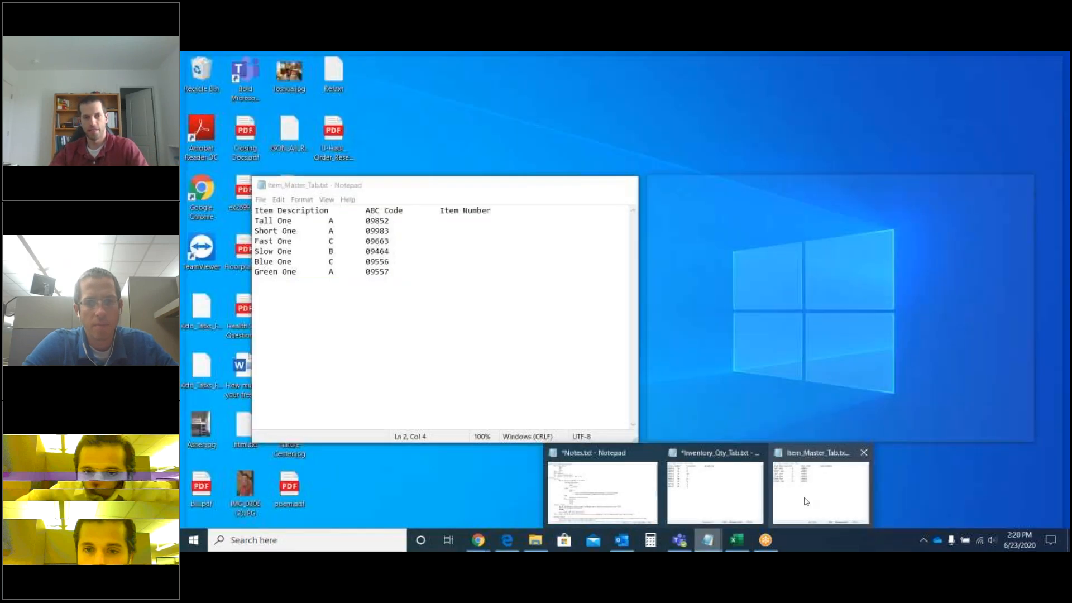
pyautogui.click(715, 491)
pyautogui.moveTo(754, 293); pyautogui.dragTo(638, 207)
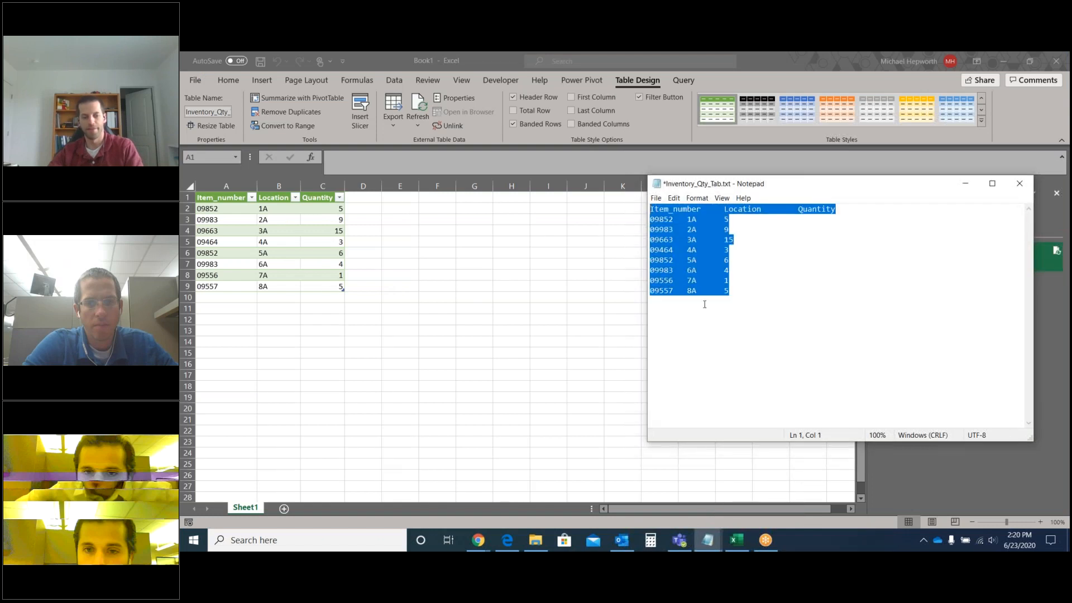
pyautogui.click(357, 376)
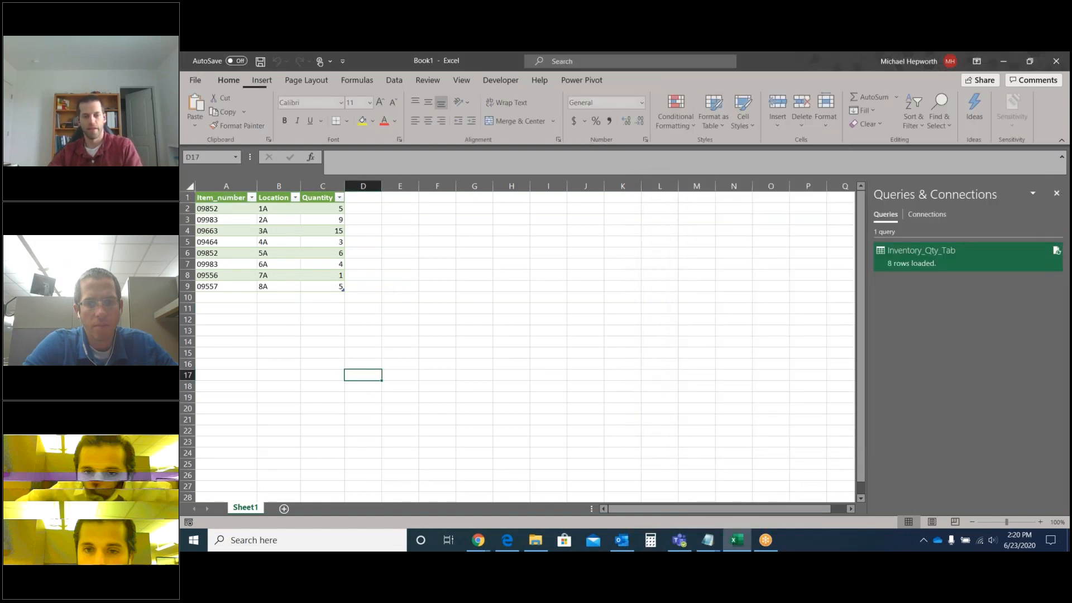
pyautogui.write('Item_number\tLocation\tQuantity 9852\t1A\t5 9983\t2A\t9 9663\t3A\t15 9464\t4A\t3 9852\t5A\t6 9983\t6A\t4 9556\t7A\t1 9557\t8A\t5')
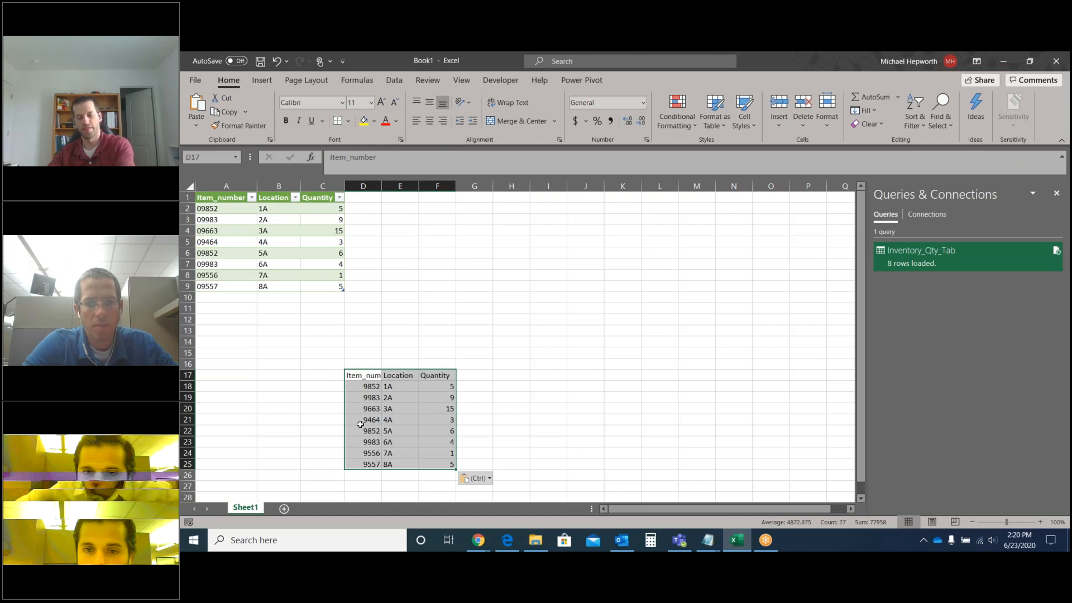
pyautogui.press('Delete')
pyautogui.click(391, 317)
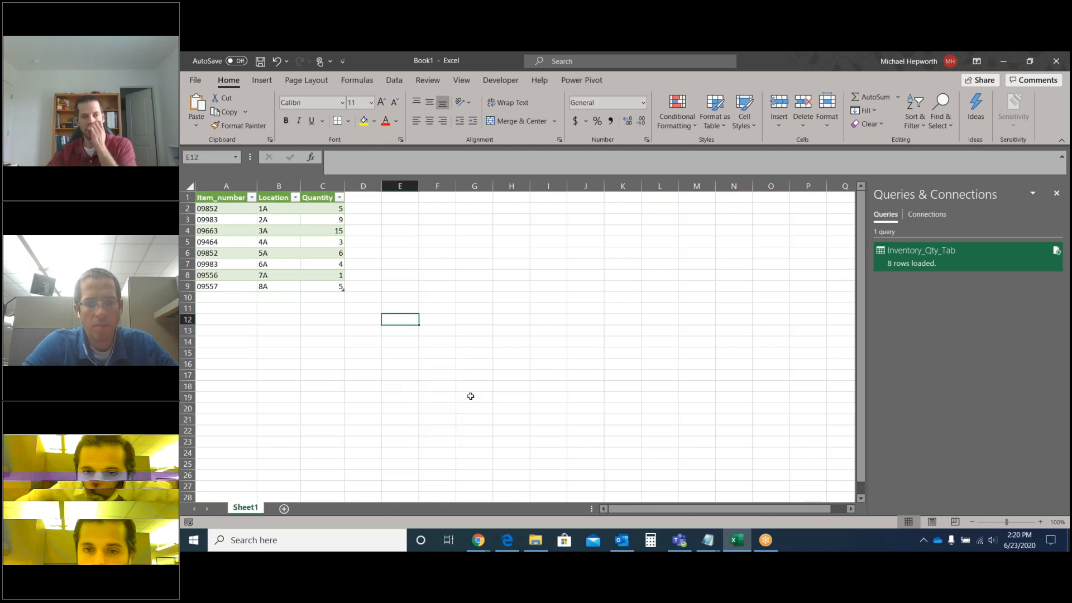
# - Change the quantity of item 09557 at location 8A to 10 in Inventory_Qty_Tab.txt and save the file
pyautogui.click(707, 547)
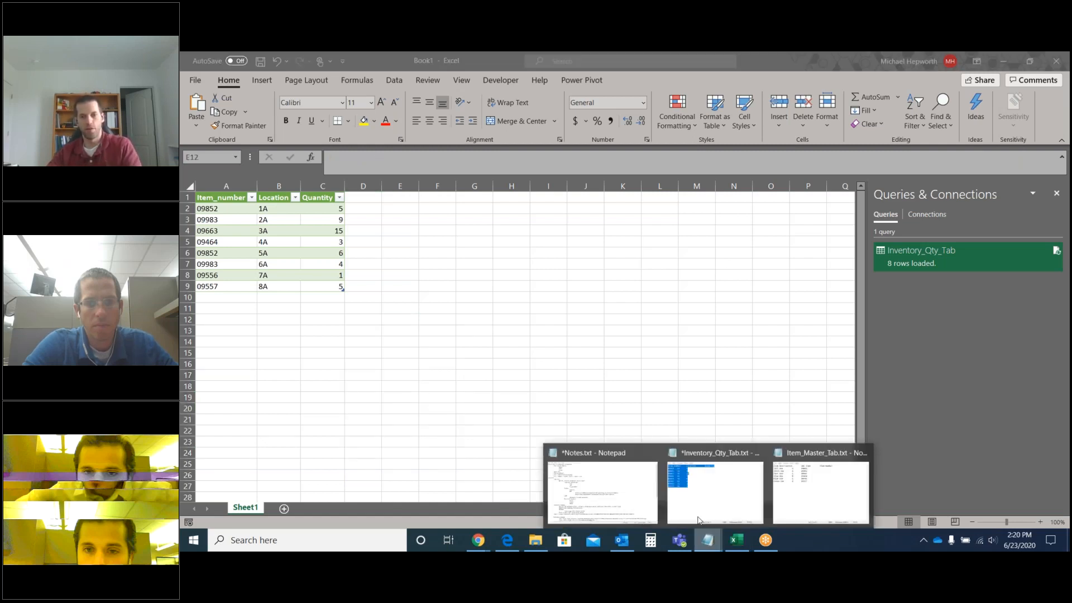
pyautogui.click(708, 496)
pyautogui.click(746, 295)
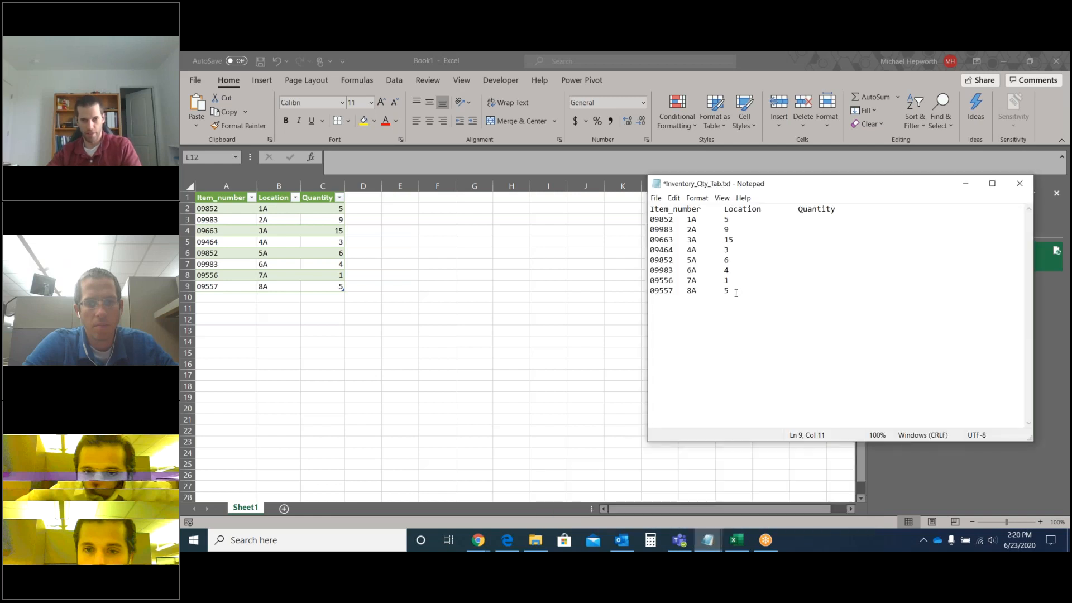
pyautogui.press('BackSpace')
pyautogui.write('10')
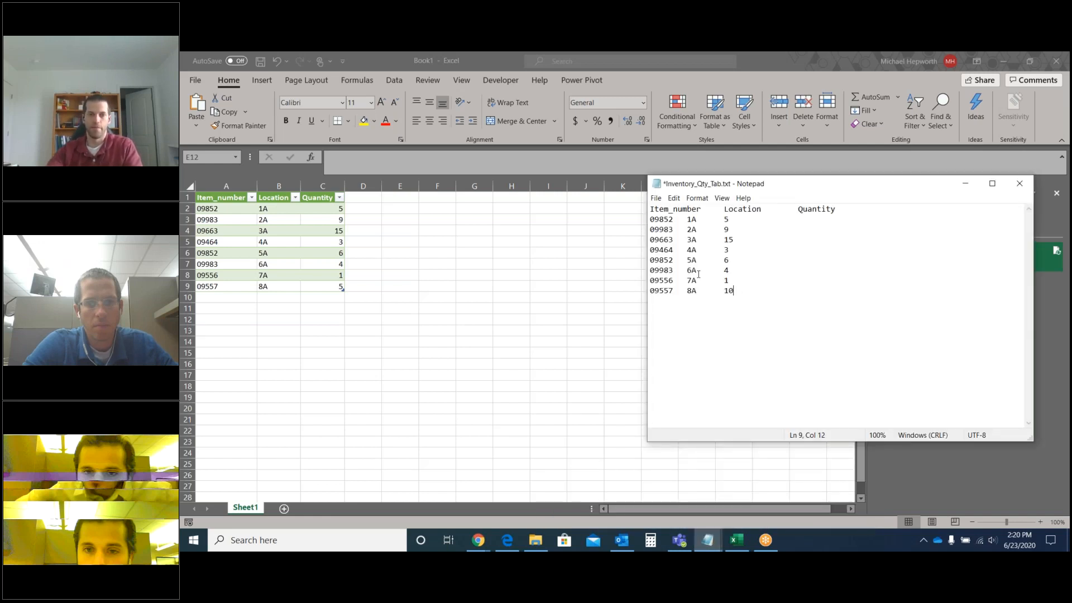
pyautogui.click(656, 197)
pyautogui.click(679, 244)
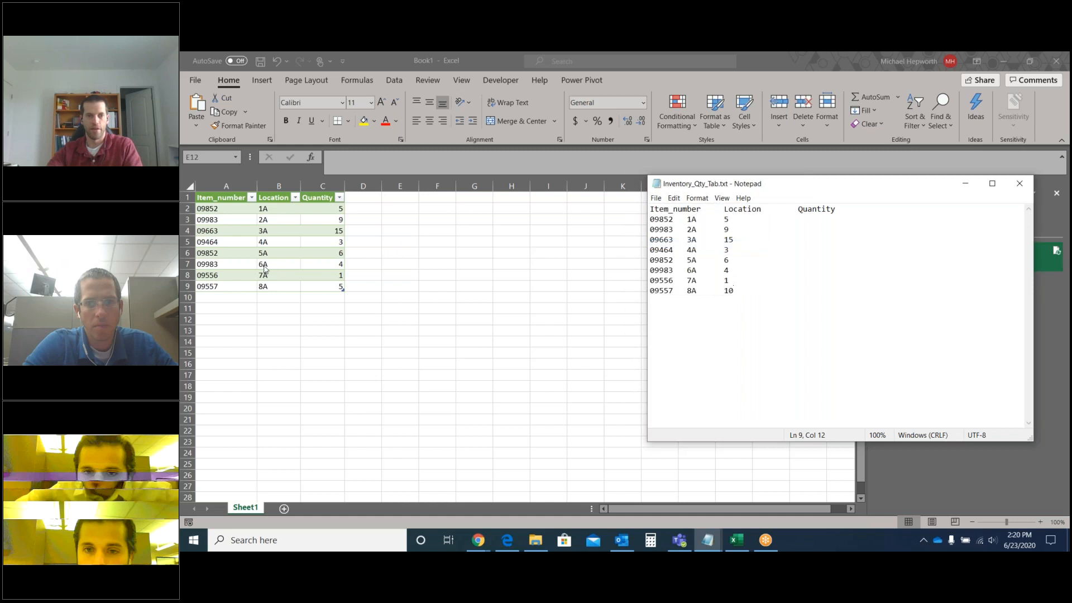
# - Refresh the imported inventory table in the Excel worksheet from its source text file
pyautogui.click(266, 269)
pyautogui.rightClick(267, 244)
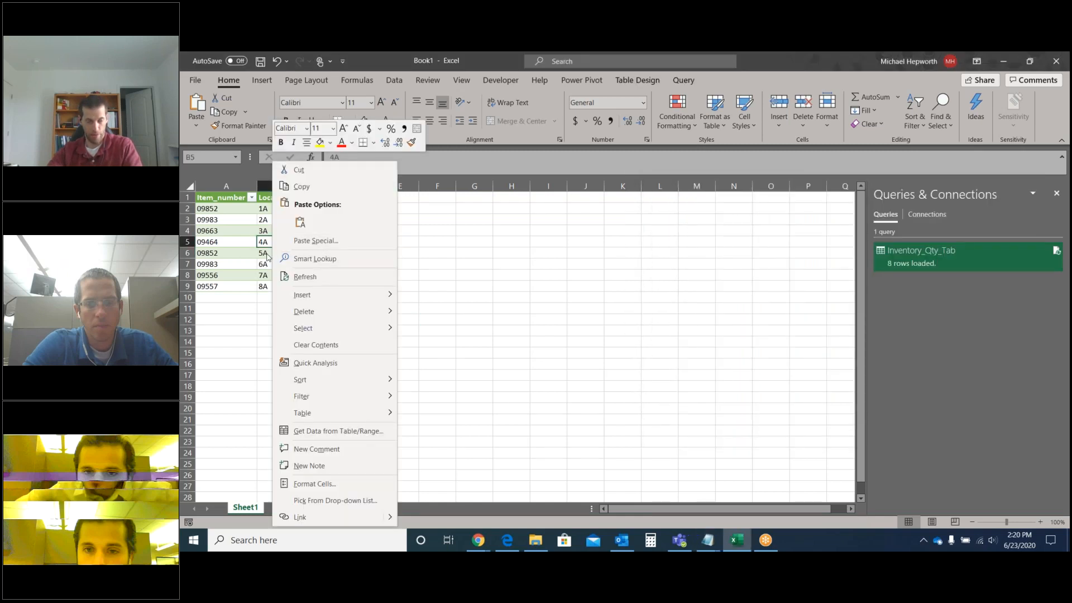
pyautogui.click(327, 278)
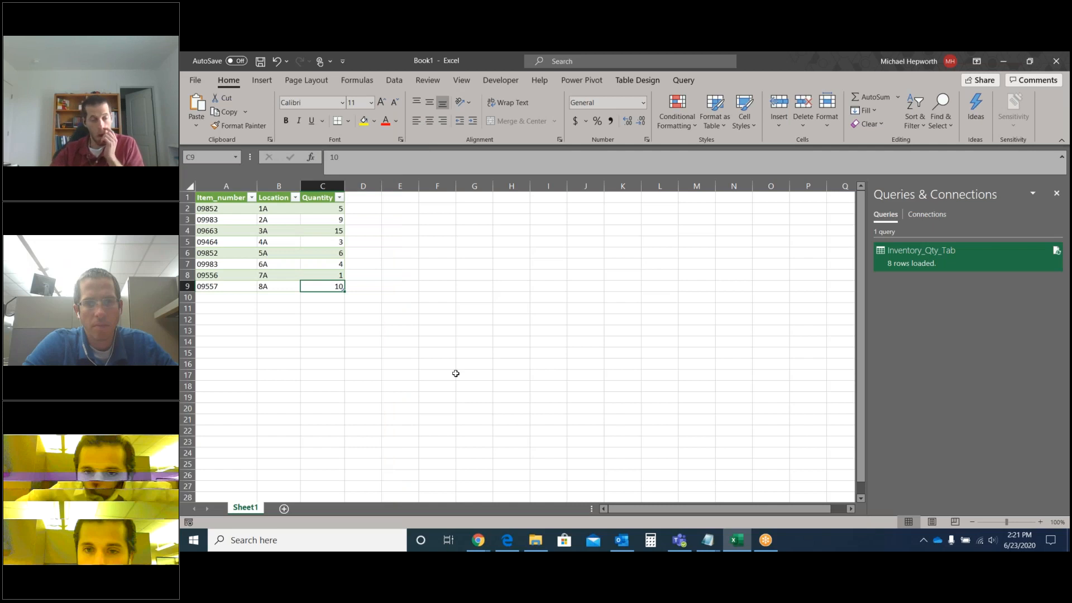
# - Add a tab-separated row with item 09999, location 10B and quantity 11 to Inventory_Qty_Tab.txt in Notepad and save the file
pyautogui.click(710, 543)
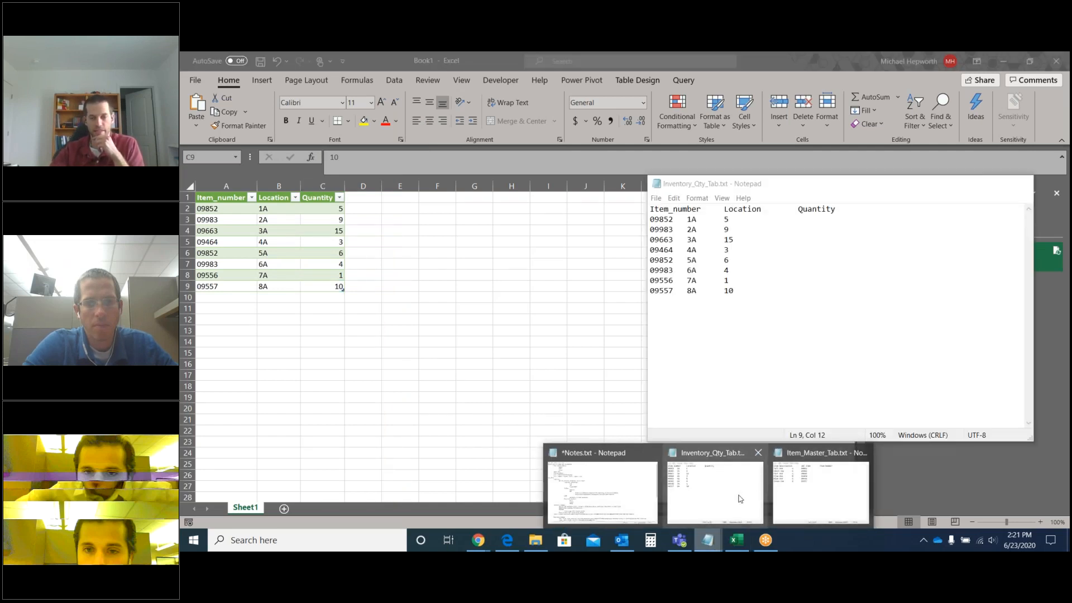
pyautogui.click(739, 499)
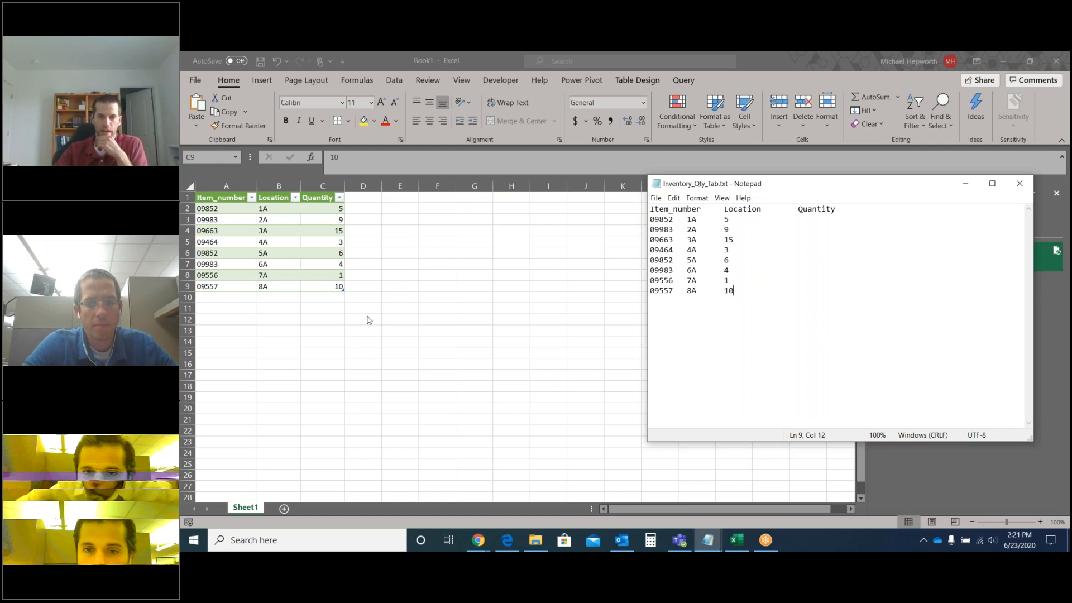
pyautogui.click(741, 282)
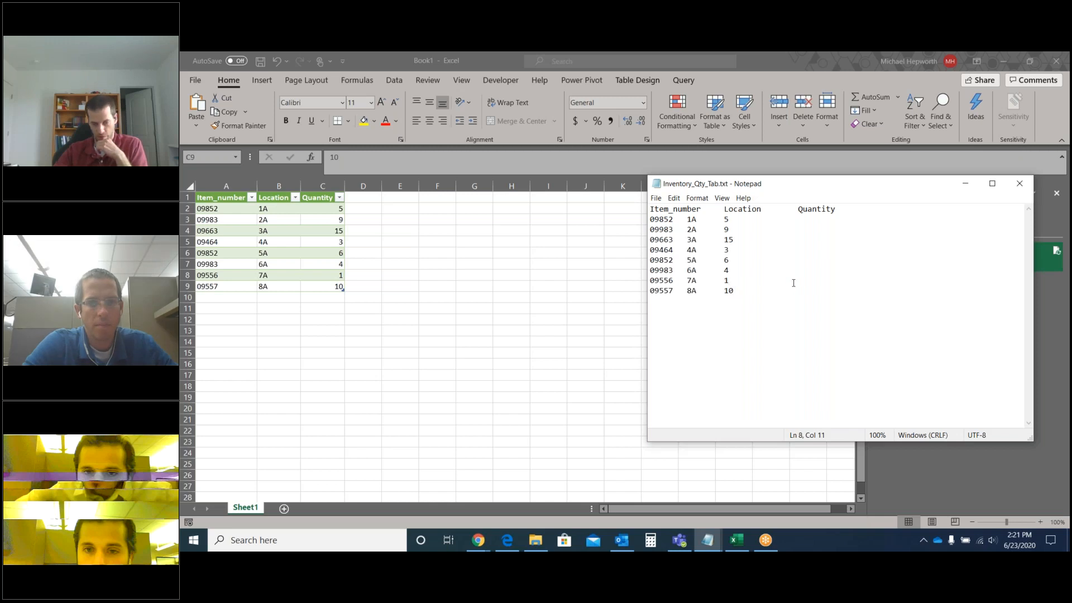
pyautogui.click(750, 291)
pyautogui.press('Return')
pyautogui.write('0')
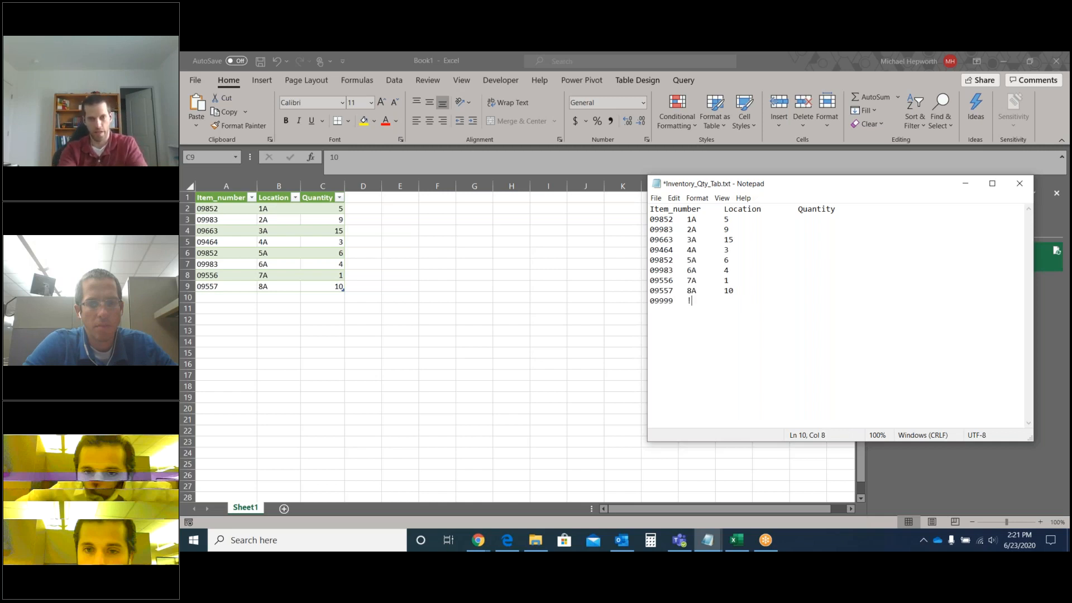
pyautogui.write('9999')
pyautogui.press('Tab')
pyautogui.write('10B')
pyautogui.press('Tab')
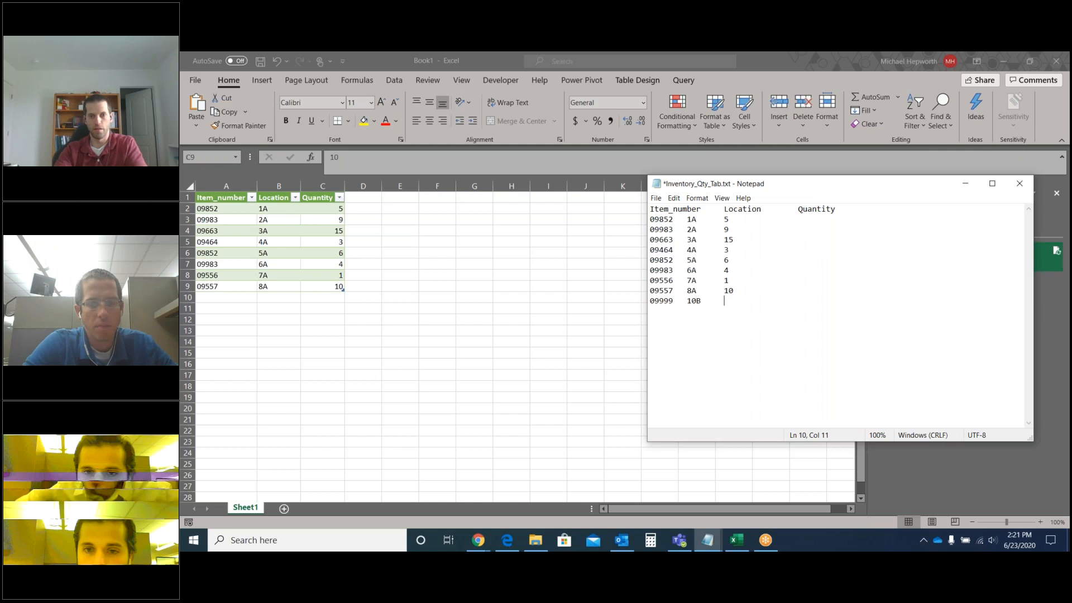
pyautogui.click(656, 198)
pyautogui.click(671, 245)
# - Switch to Excel and refresh the inventory table to pull in the added 09999 row
pyautogui.click(279, 242)
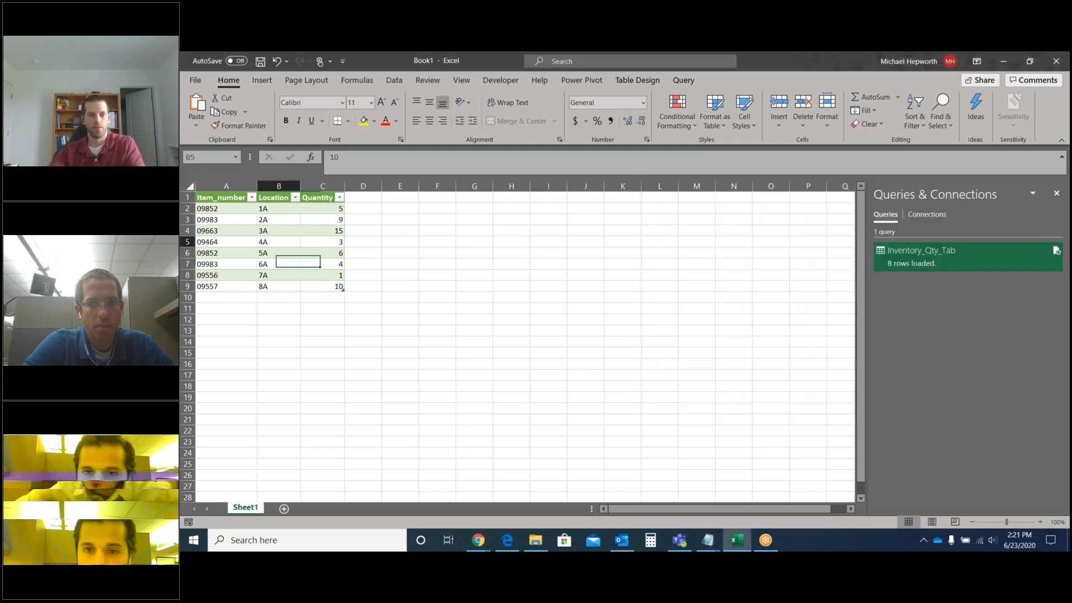
pyautogui.rightClick(260, 241)
pyautogui.click(301, 275)
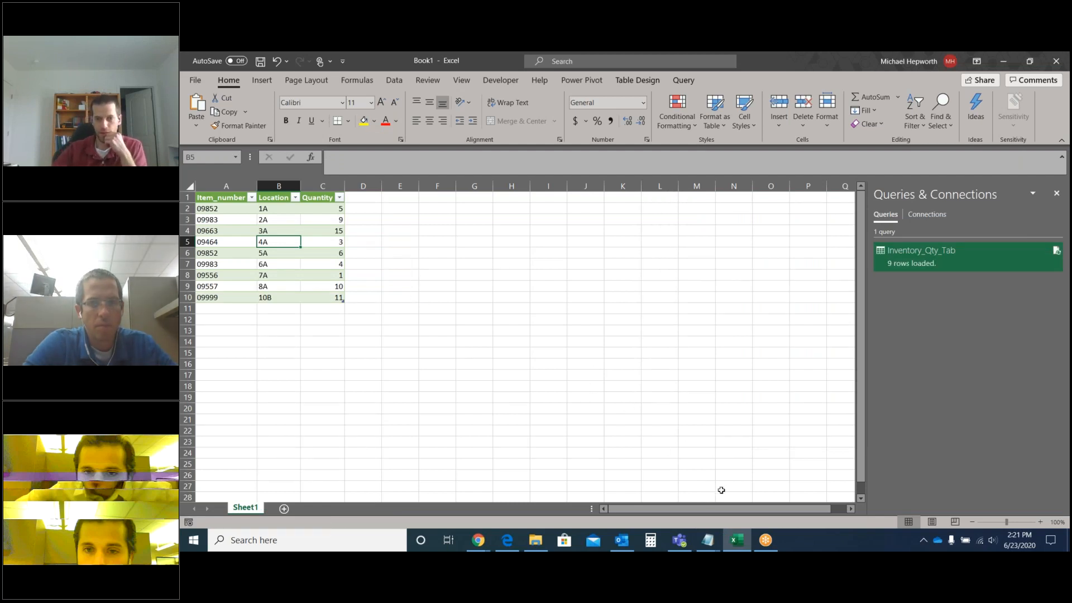
# - Delete the item 09999 row from Inventory_Qty_Tab.txt in Notepad and save the file
pyautogui.click(708, 540)
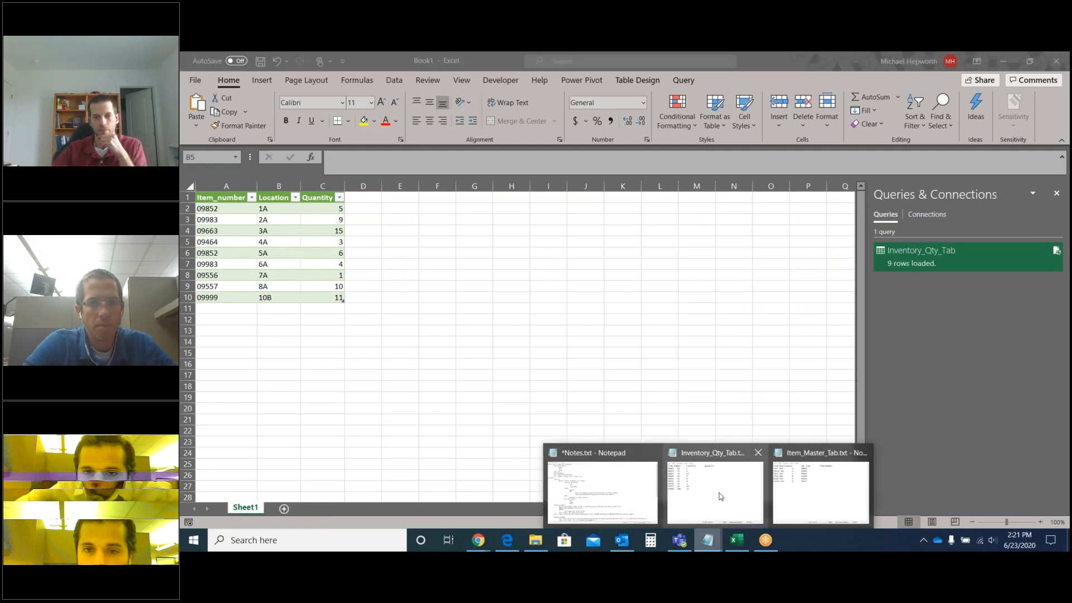
pyautogui.click(720, 496)
pyautogui.press('Delete')
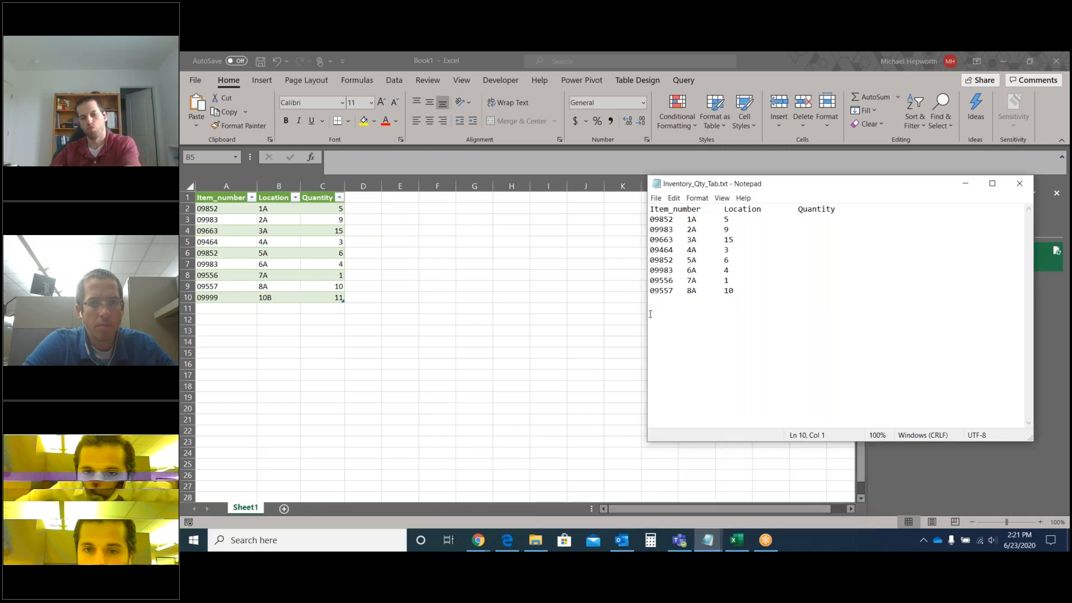
pyautogui.click(656, 198)
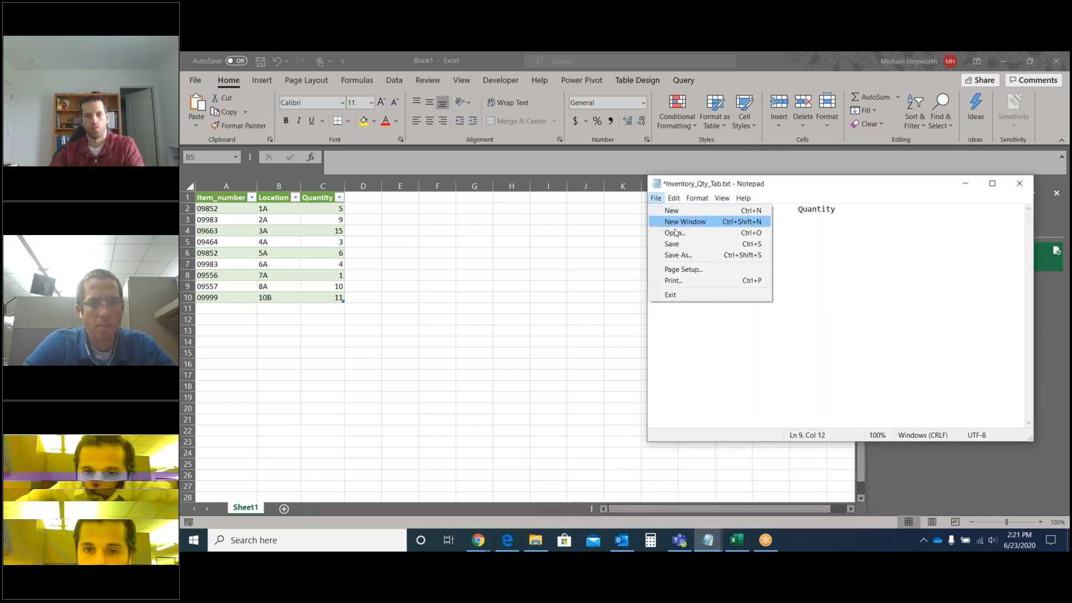
pyautogui.click(672, 241)
pyautogui.hotkey('alt', 'F4')
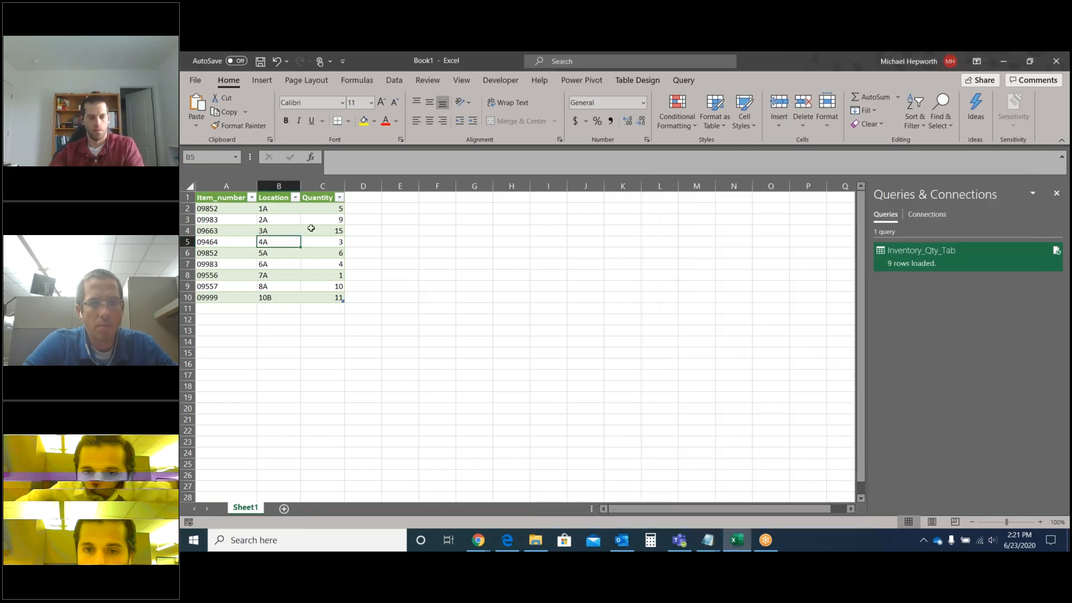
# - Return to Excel and refresh the inventory table from the text file without the 09999 row
pyautogui.click(311, 229)
pyautogui.rightClick(311, 229)
pyautogui.click(335, 276)
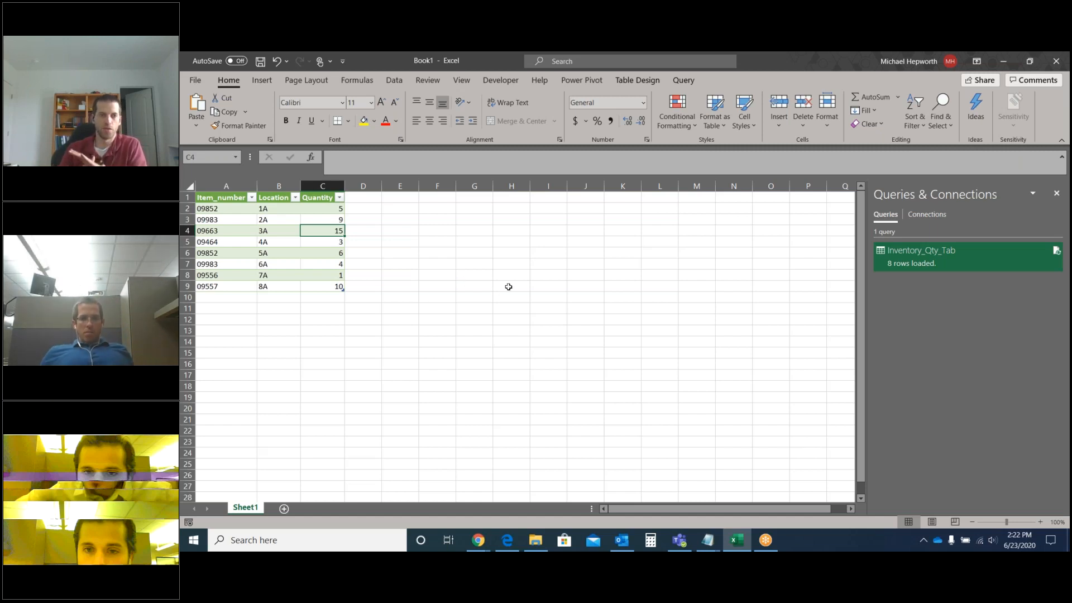
# - Import Item_Master_Tab.txt from the Excel Class folder with Tab as delimiter and open it for transformation in Power Query
pyautogui.click(394, 79)
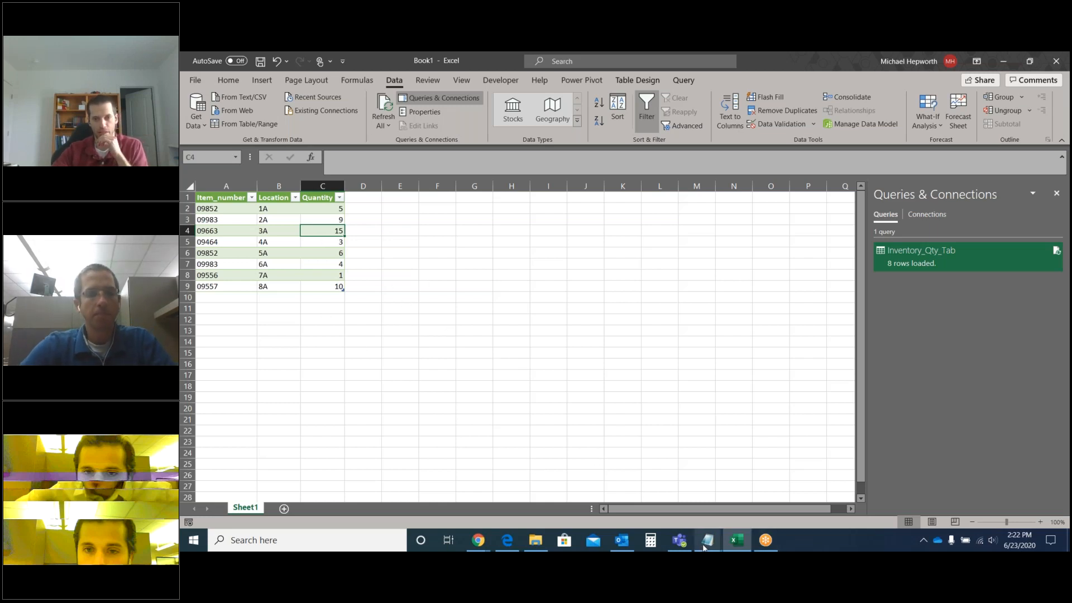
pyautogui.moveTo(703, 549)
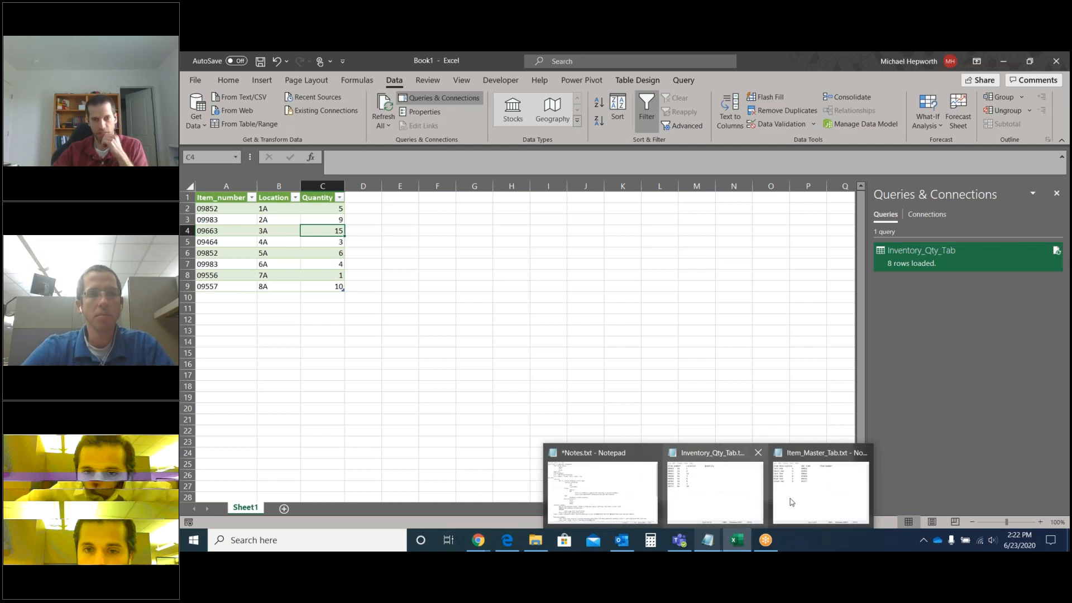
pyautogui.click(511, 297)
pyautogui.click(250, 98)
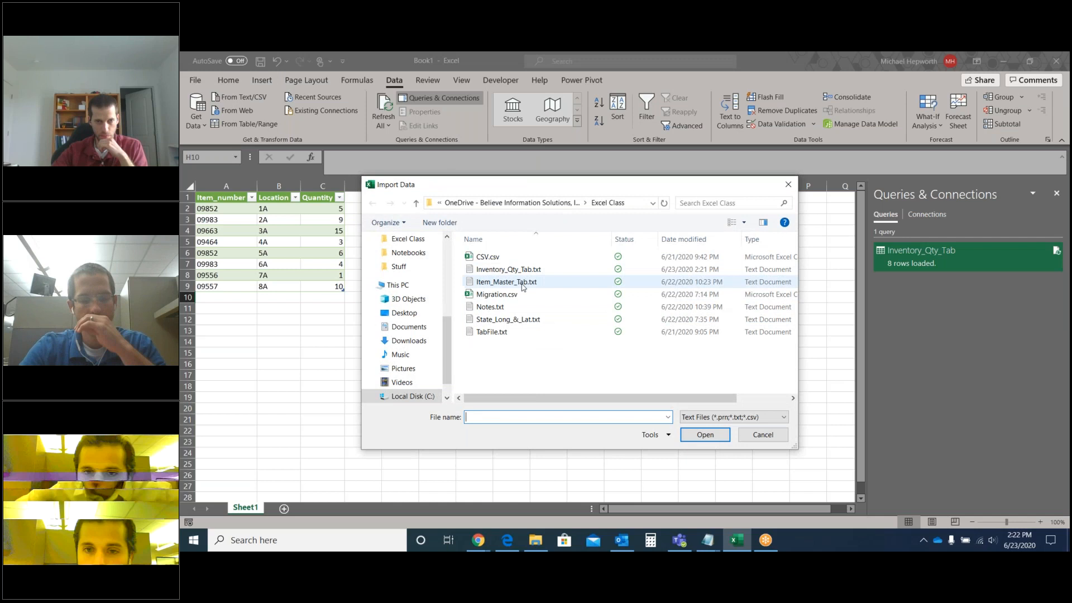
pyautogui.doubleClick(502, 282)
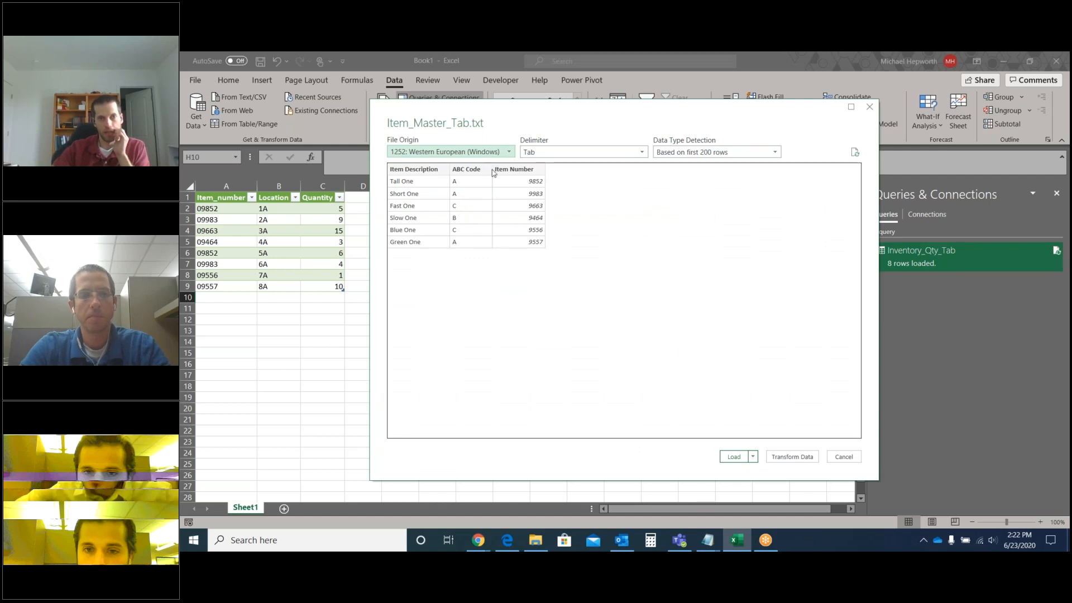
pyautogui.click(803, 460)
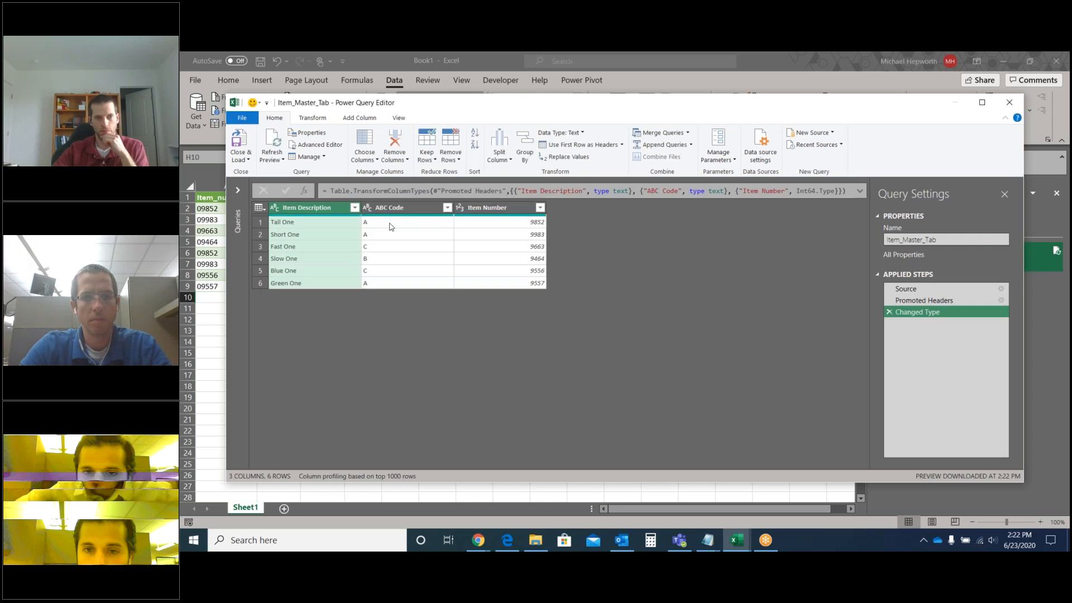
# - Change the Item Number column's data type to Text, replacing the current type conversion
pyautogui.click(491, 207)
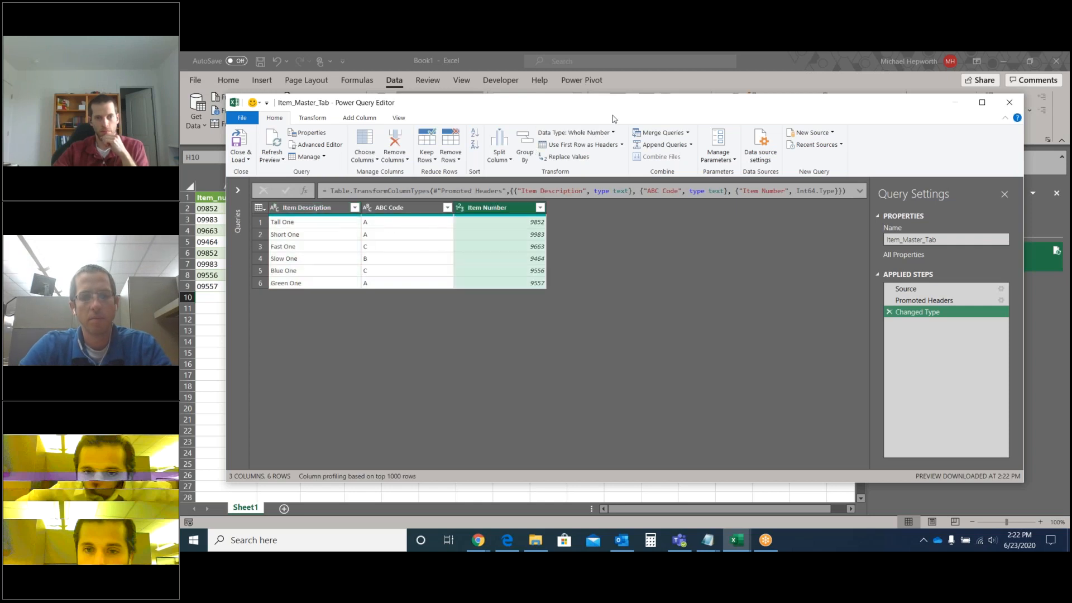
pyautogui.click(614, 132)
pyautogui.press('Escape')
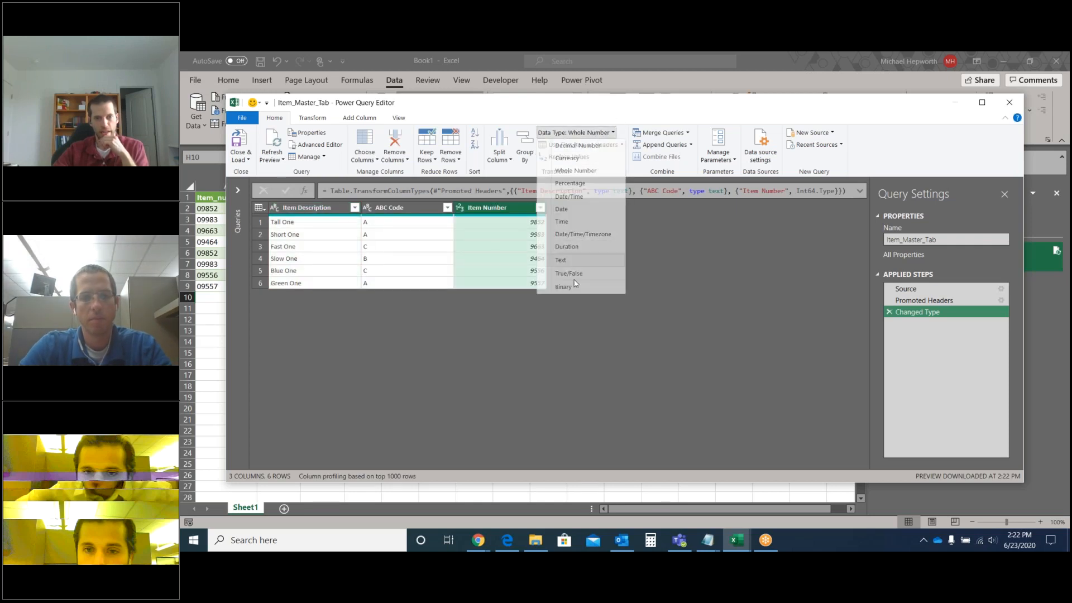
pyautogui.click(614, 324)
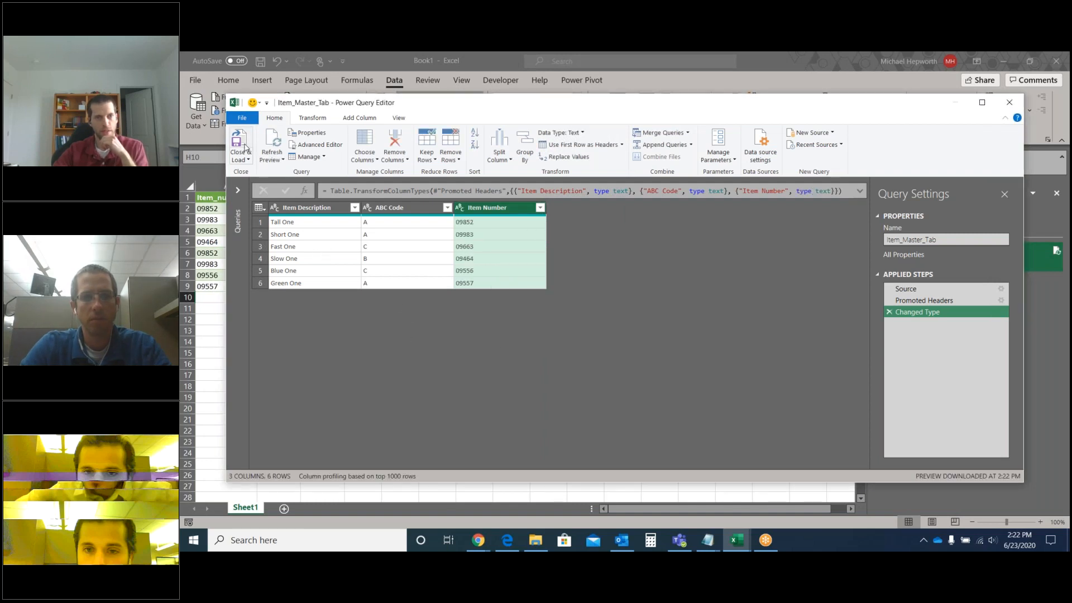
# - Load the item master query as a table into the existing worksheet at cell H1
pyautogui.click(241, 159)
pyautogui.click(267, 184)
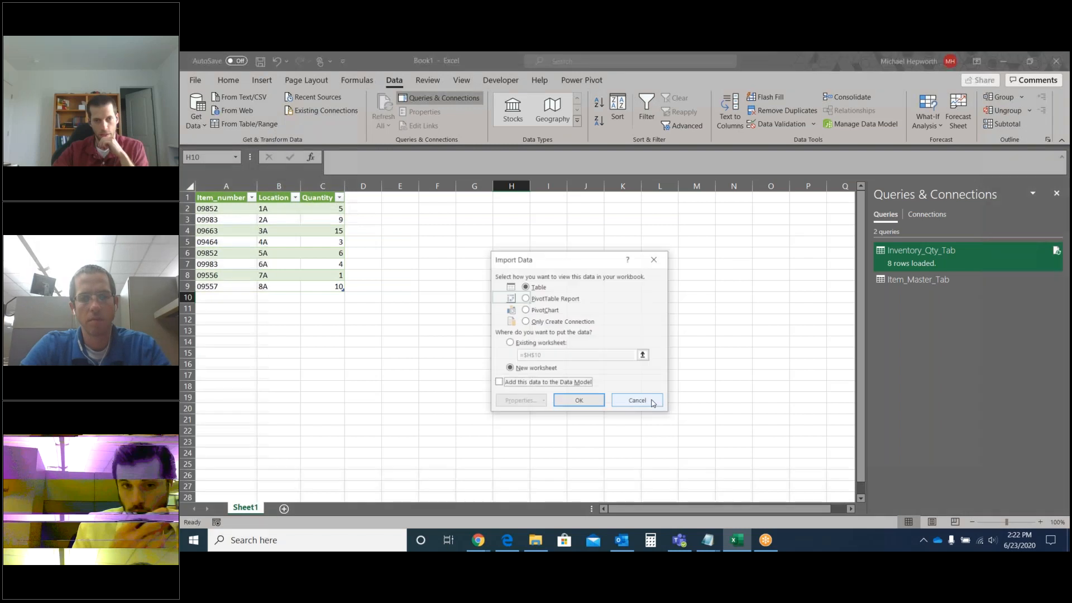
pyautogui.click(526, 346)
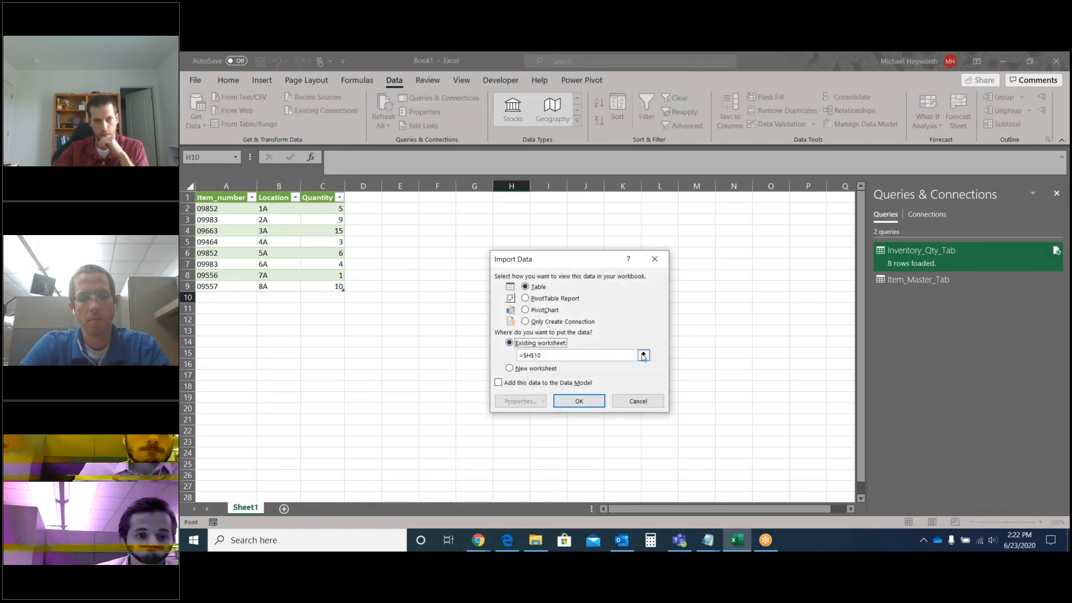
pyautogui.click(643, 355)
pyautogui.click(515, 195)
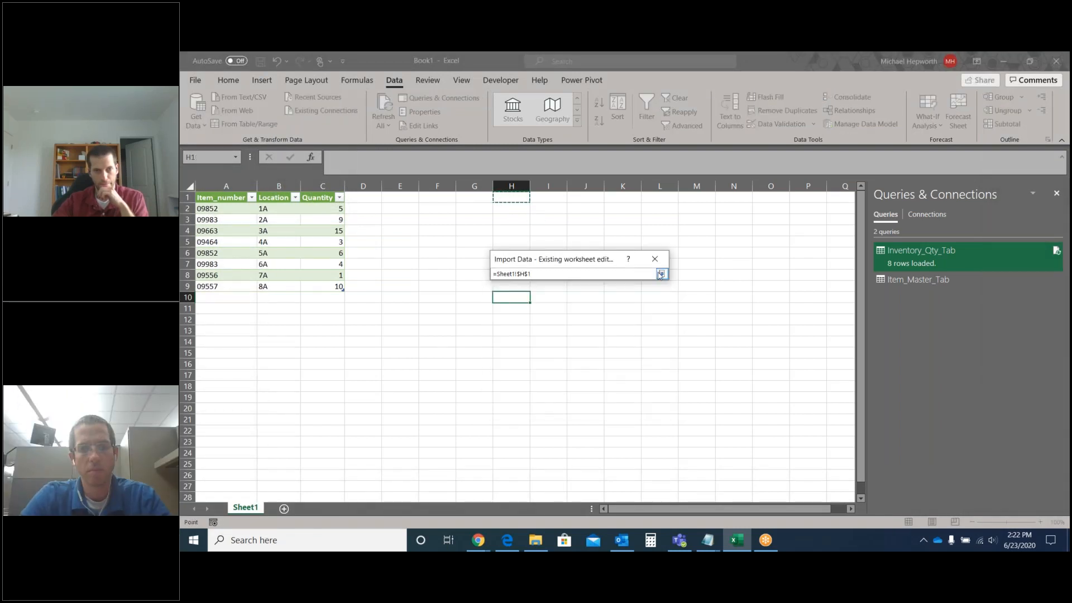
pyautogui.click(661, 273)
pyautogui.click(579, 402)
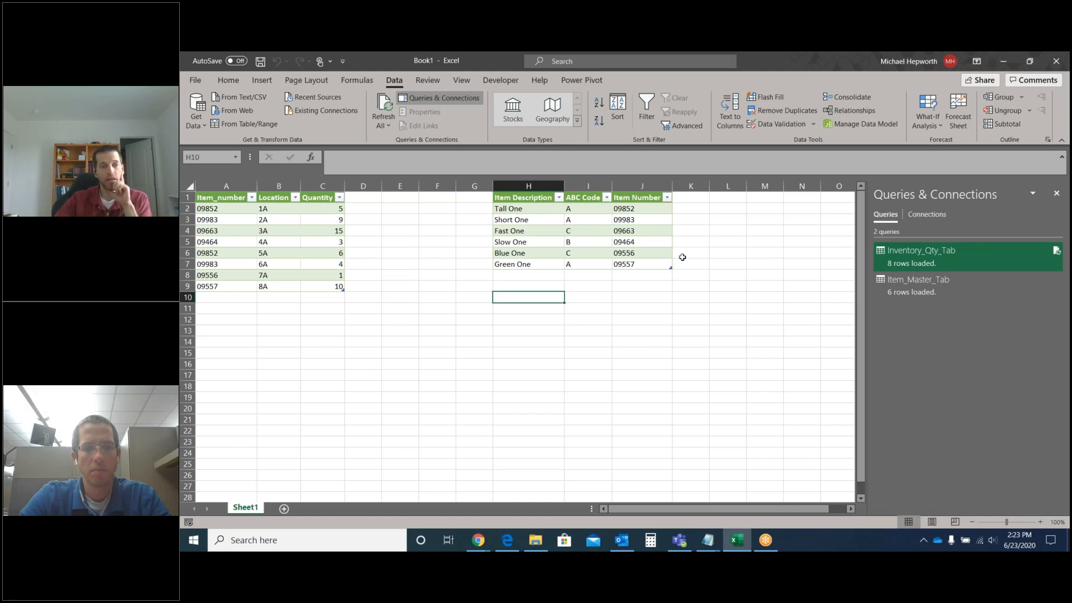
# - Add a Description column to the inventory table by entering its header in D1
pyautogui.click(694, 209)
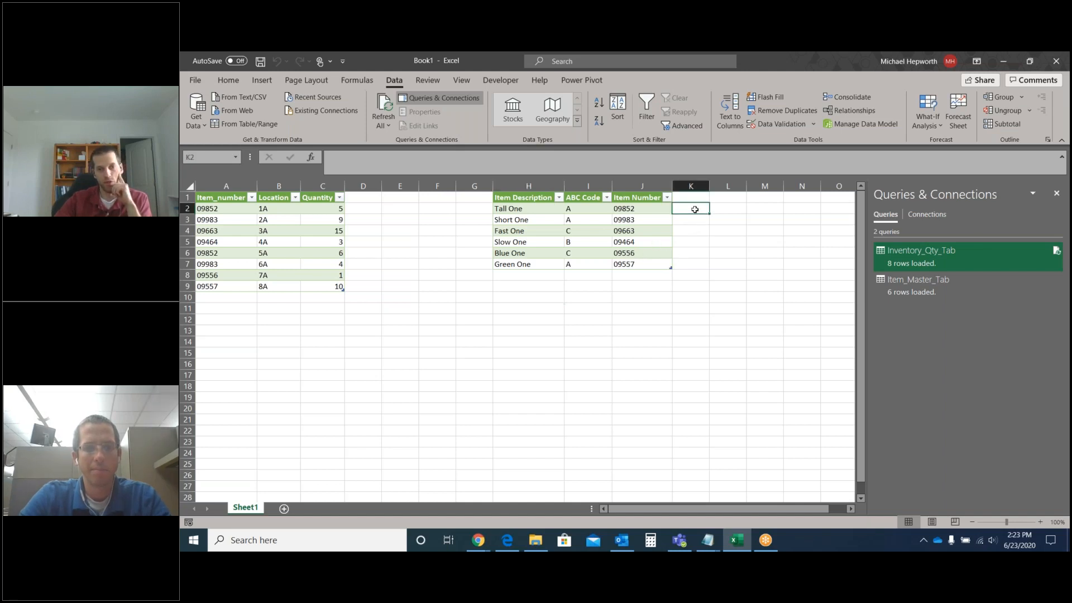
pyautogui.click(360, 208)
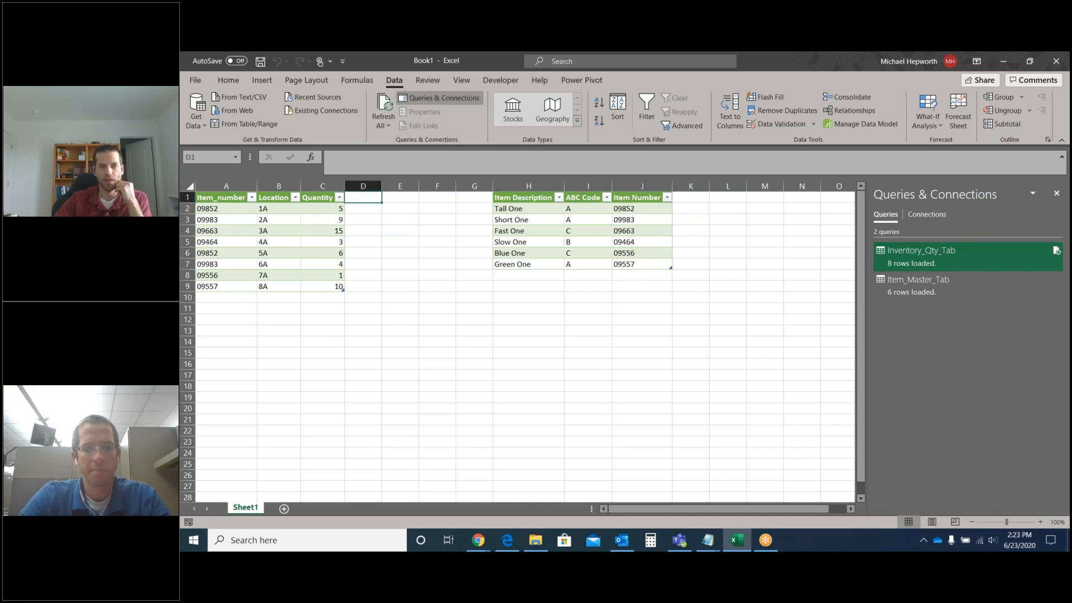
pyautogui.click(363, 195)
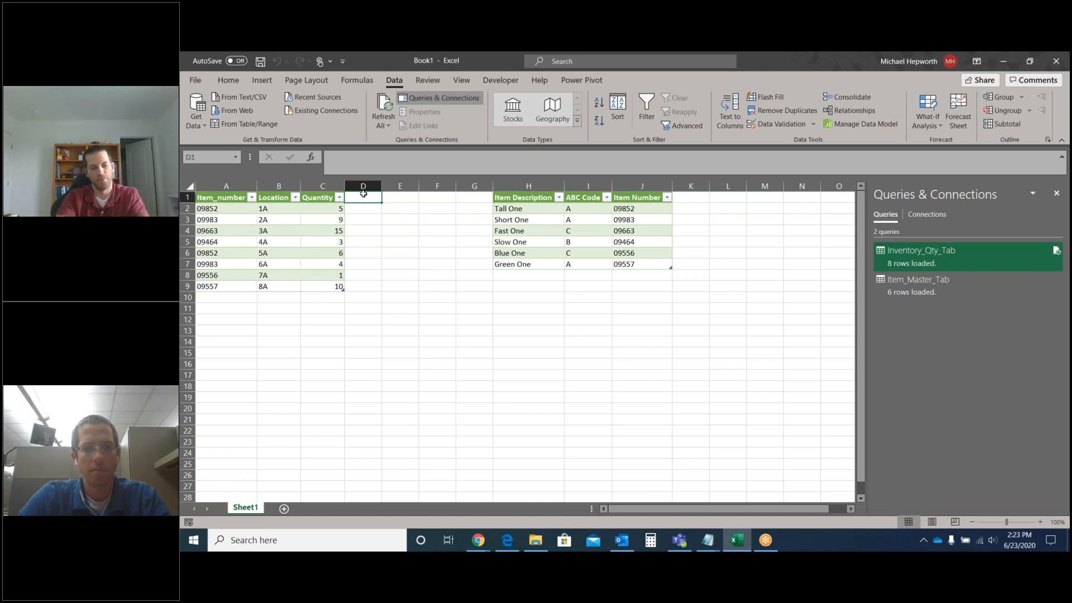
pyautogui.write('Description')
pyautogui.press('Return')
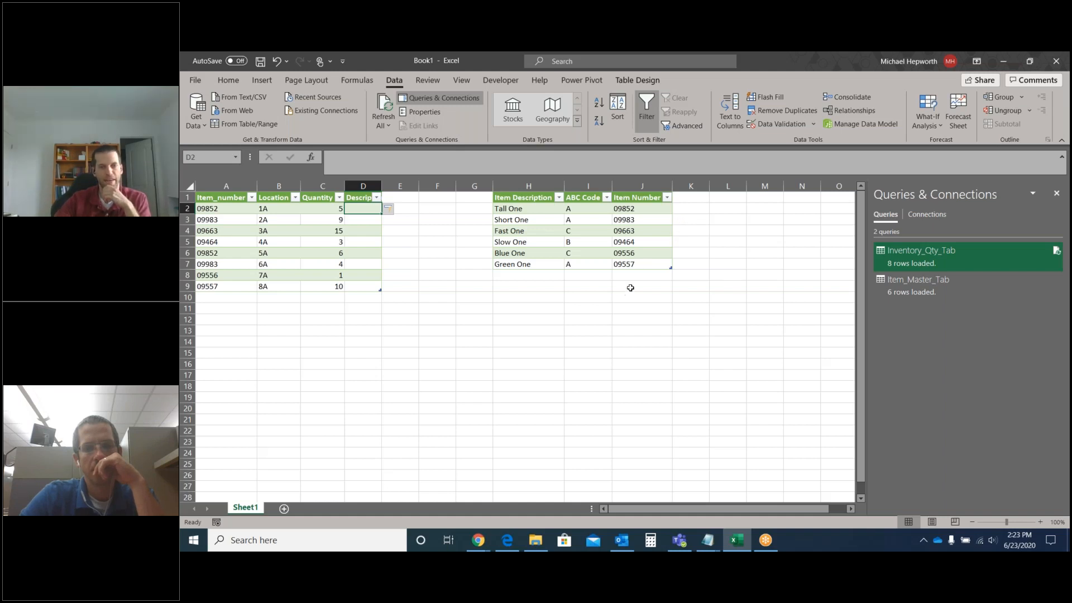
# - Fill the Description column from D2 with an XLOOKUP that matches Item_number to the item master's Item Number column and returns Item Description
pyautogui.click(708, 541)
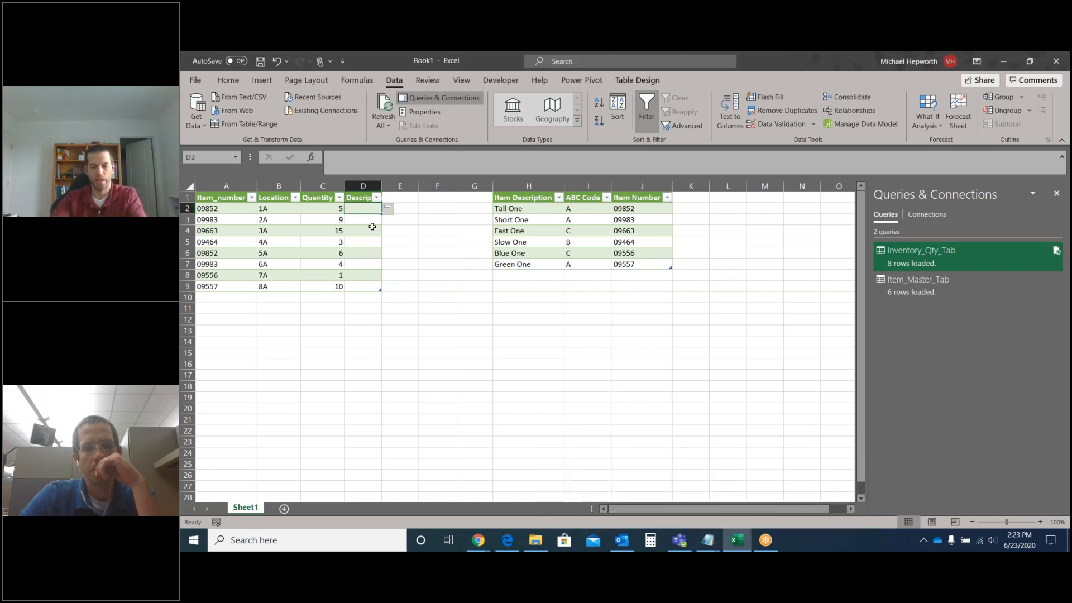
pyautogui.write('=')
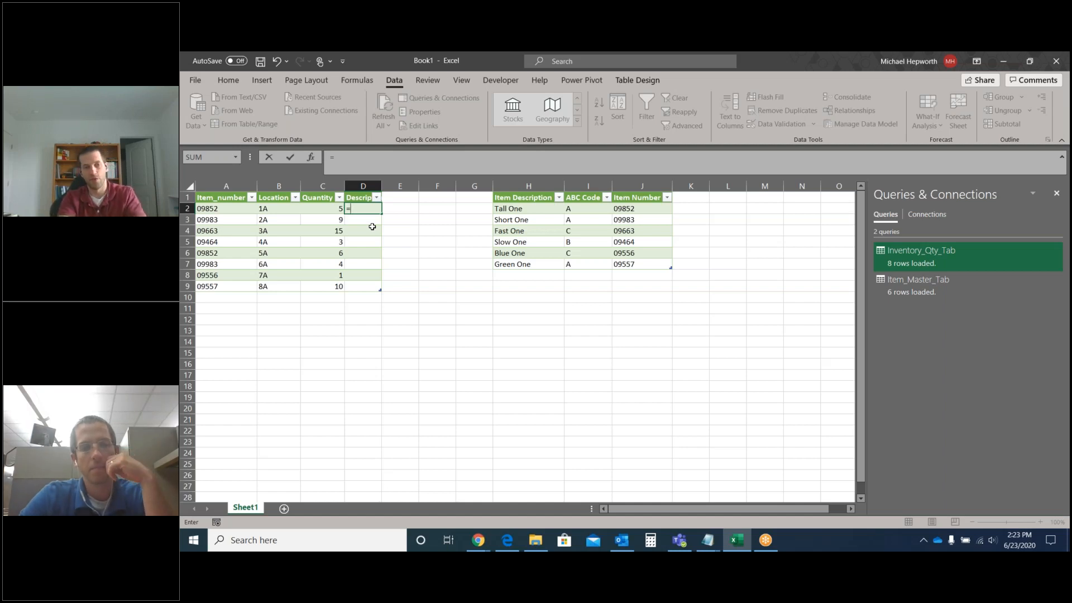
pyautogui.write('XLOOKUP(')
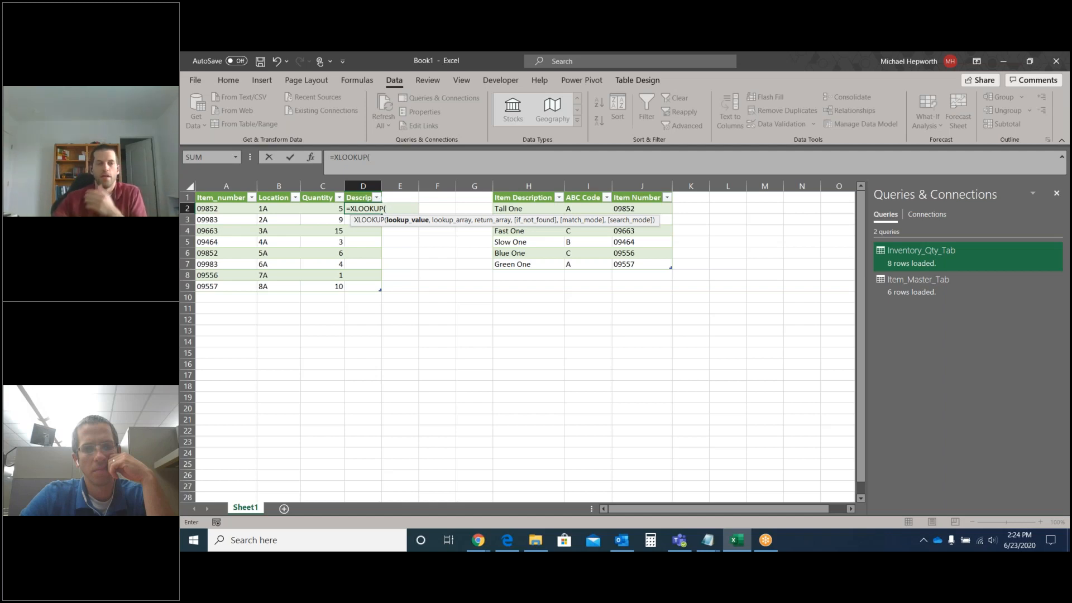
pyautogui.click(213, 209)
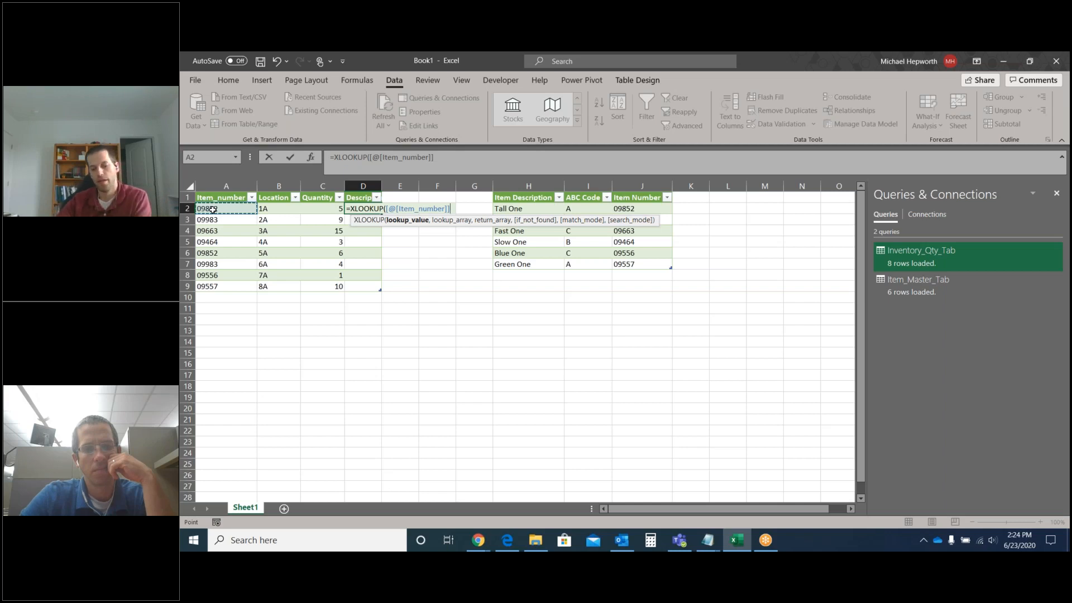
pyautogui.write(',')
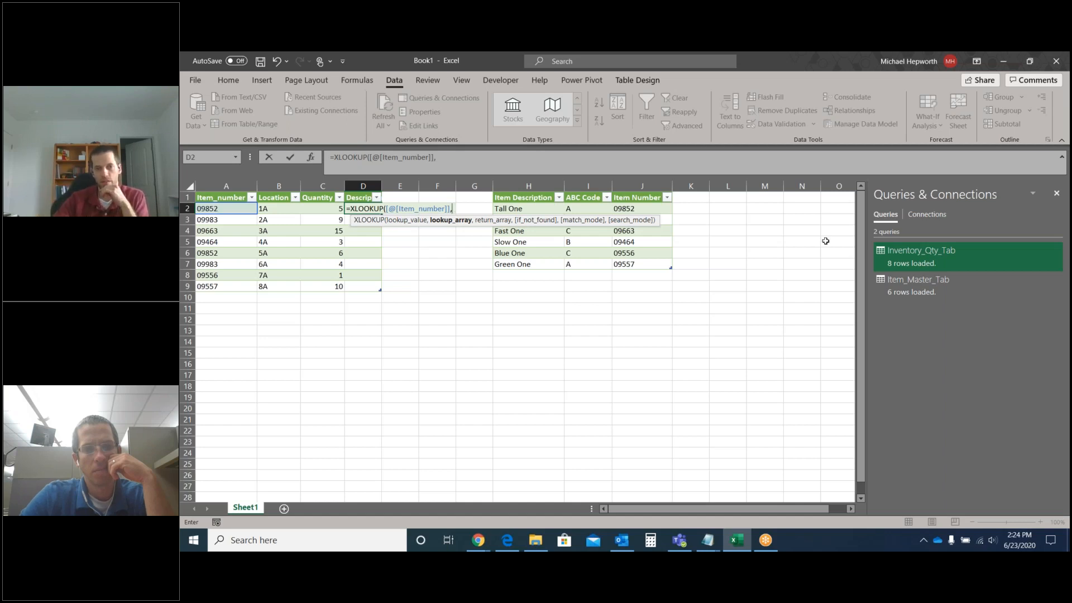
pyautogui.moveTo(639, 197); pyautogui.dragTo(642, 267)
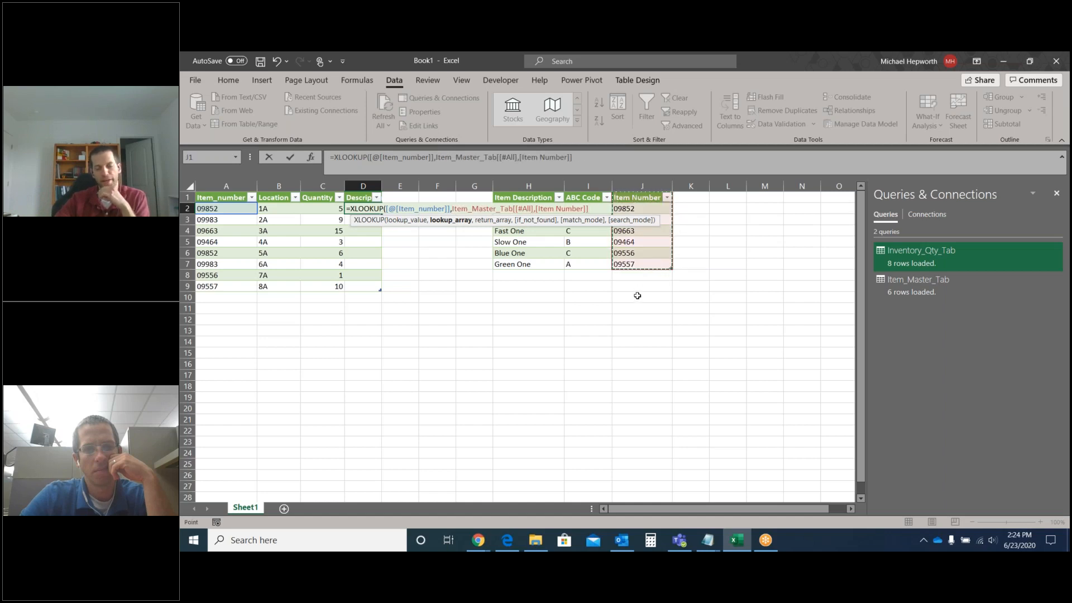
pyautogui.write(',')
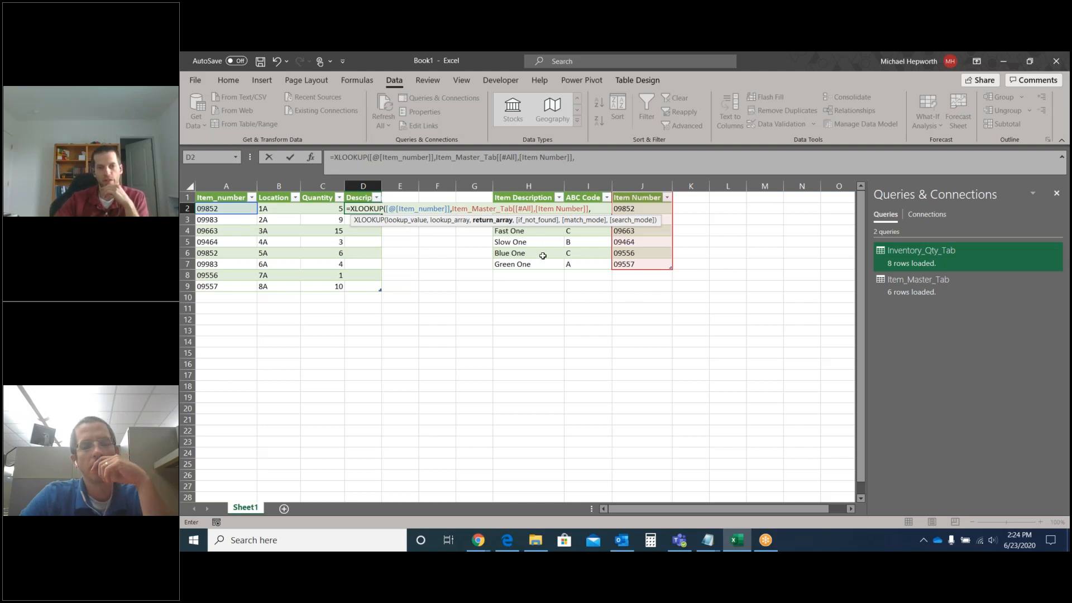
pyautogui.moveTo(529, 197); pyautogui.dragTo(531, 262)
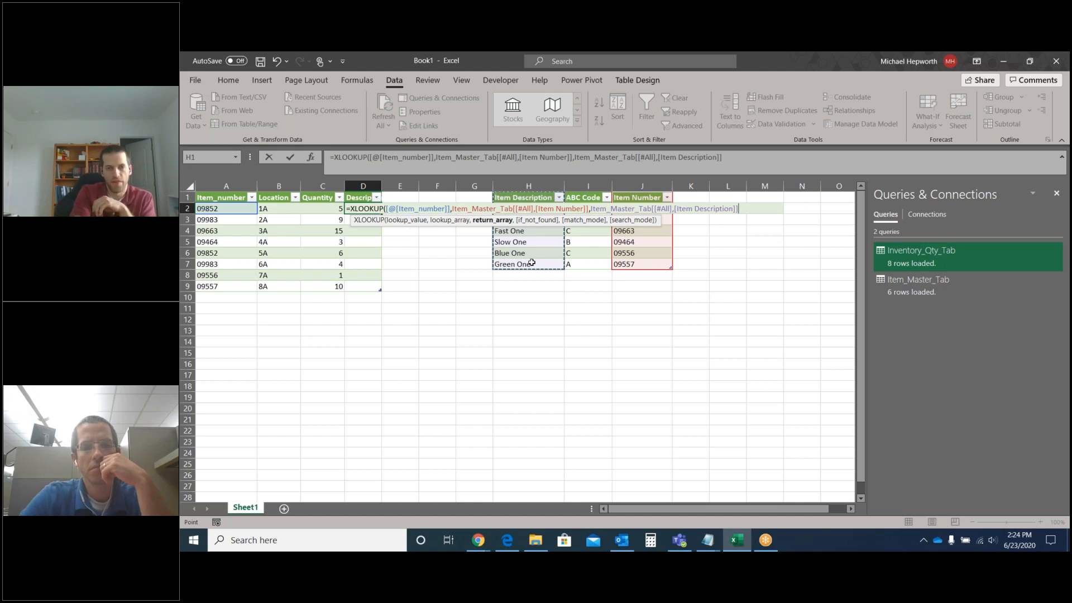
pyautogui.write(')')
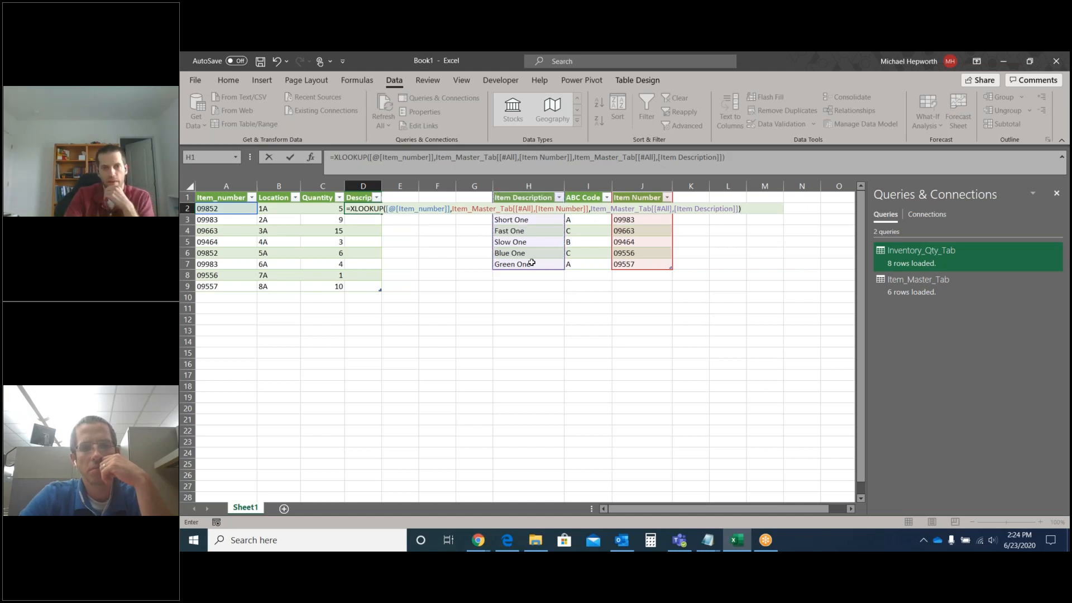
pyautogui.press('Return')
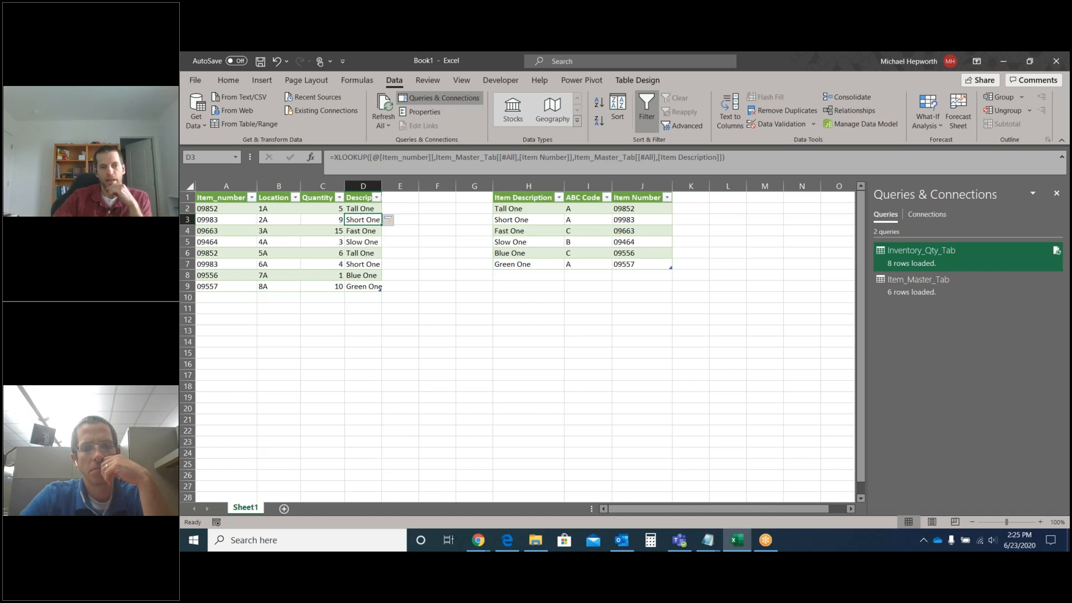
pyautogui.click(360, 208)
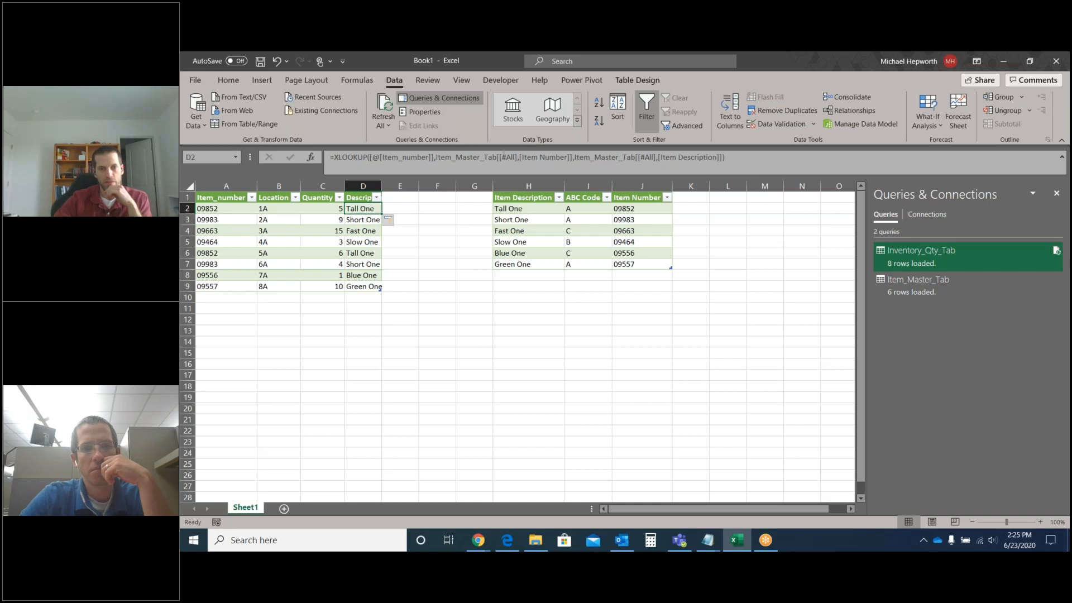
# - Enter a plain cell-reference example in C17 with the formula =XLOOKUP(A17,H17:H26,J17:J26), and show its formula
pyautogui.click(329, 297)
pyautogui.click(333, 373)
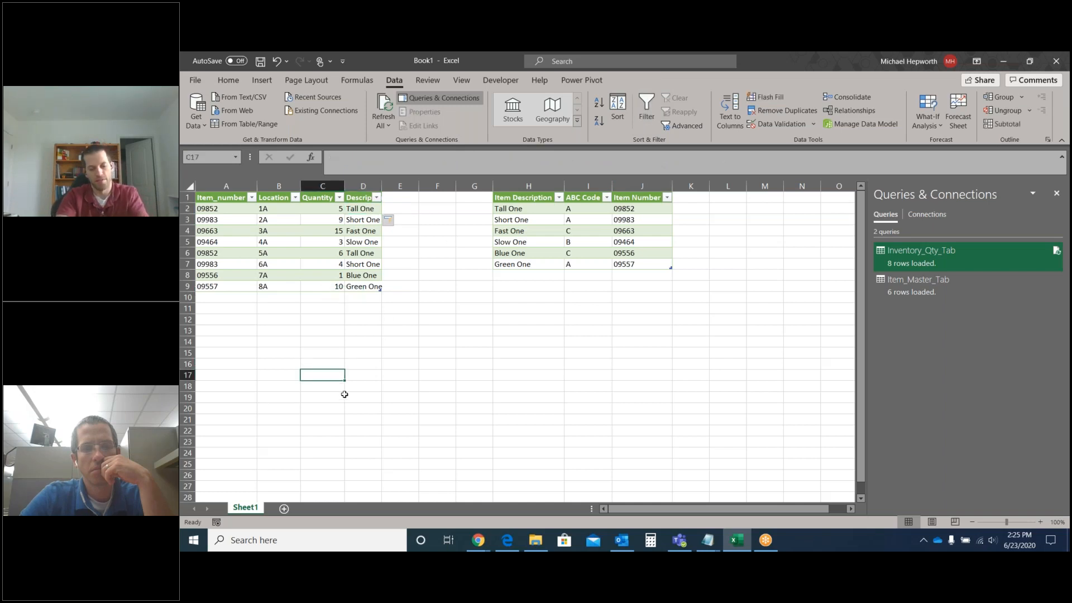
pyautogui.write('=XLOOKU')
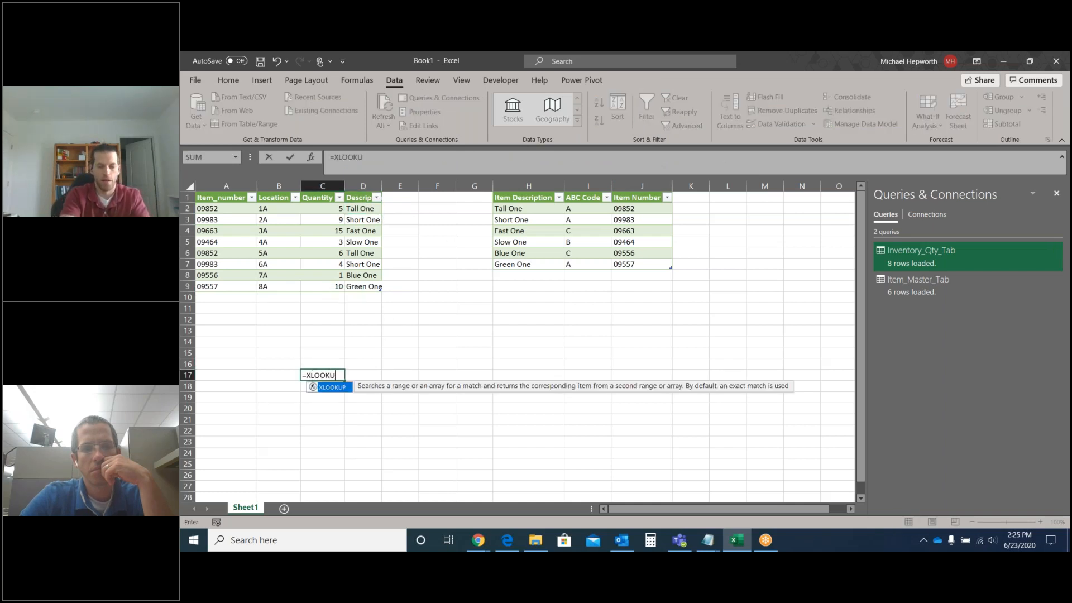
pyautogui.write('P(')
pyautogui.press('Left')
pyautogui.press('Left')
pyautogui.write(',')
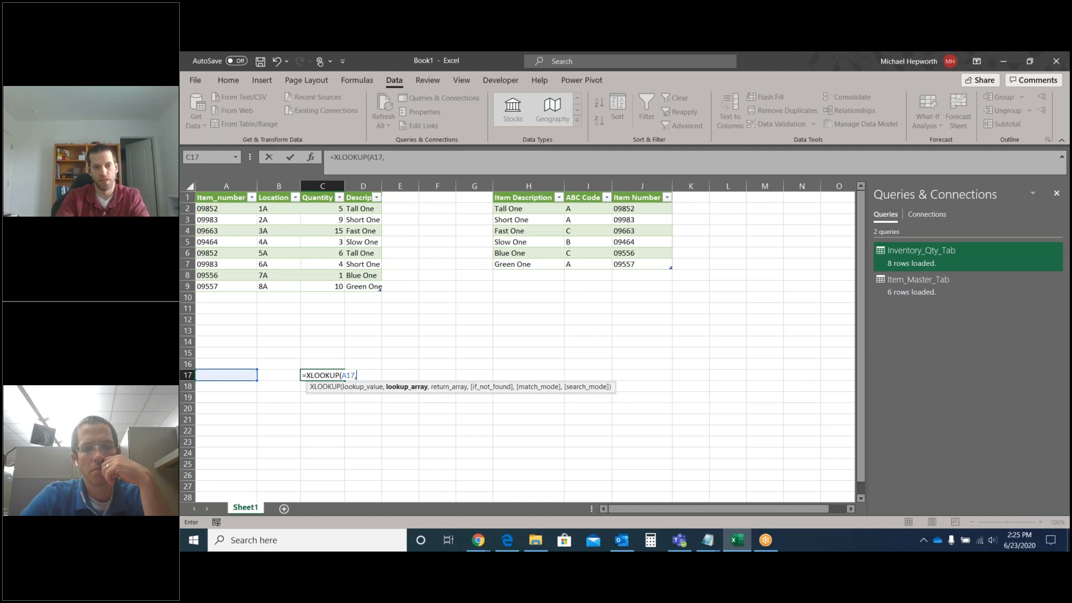
pyautogui.moveTo(533, 380); pyautogui.dragTo(524, 471)
pyautogui.write(',')
pyautogui.moveTo(629, 373); pyautogui.dragTo(622, 471)
pyautogui.press('Return')
pyautogui.click(341, 376)
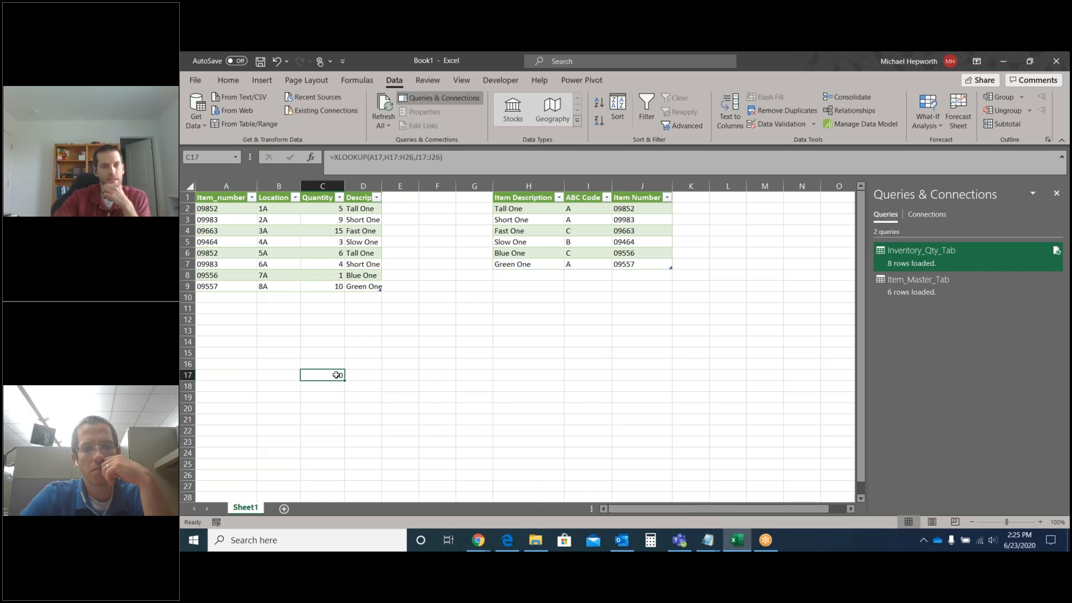
# - Examine the structured references in the Description formulas and the table name of the item master table
pyautogui.click(364, 252)
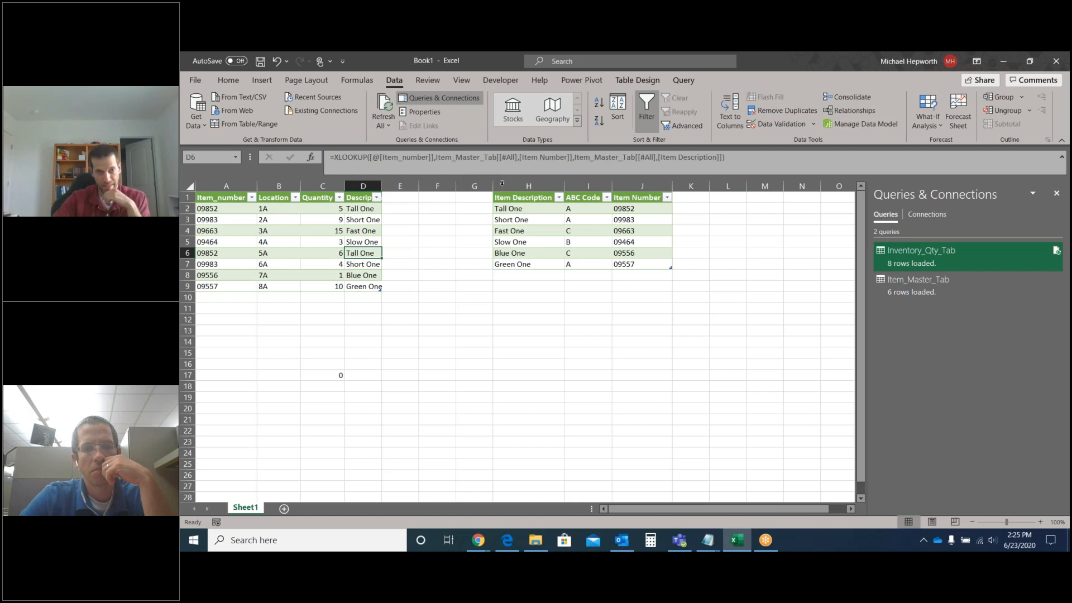
pyautogui.click(522, 209)
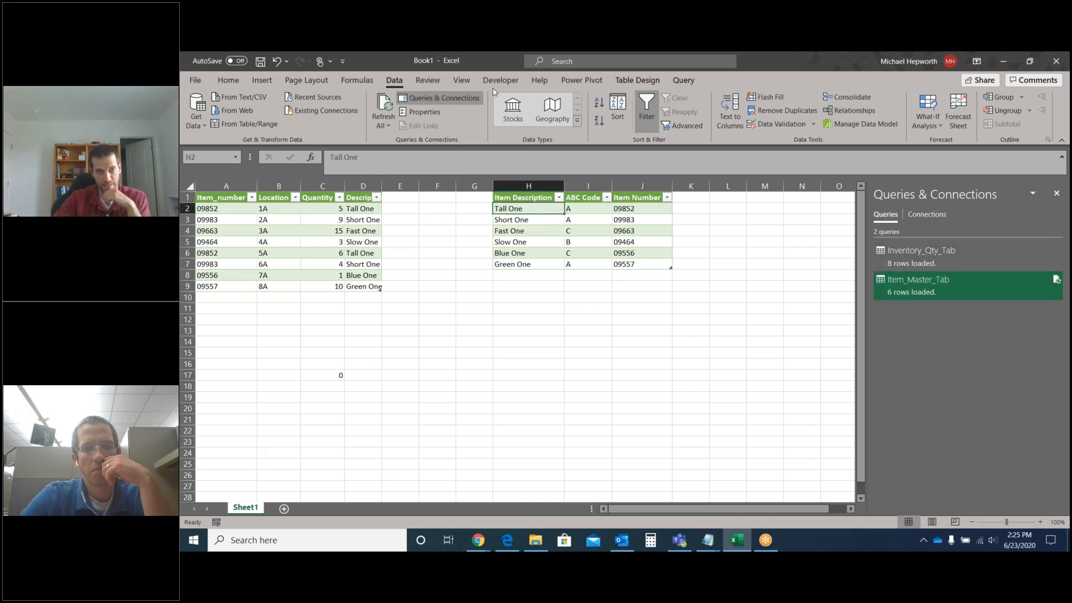
pyautogui.click(637, 80)
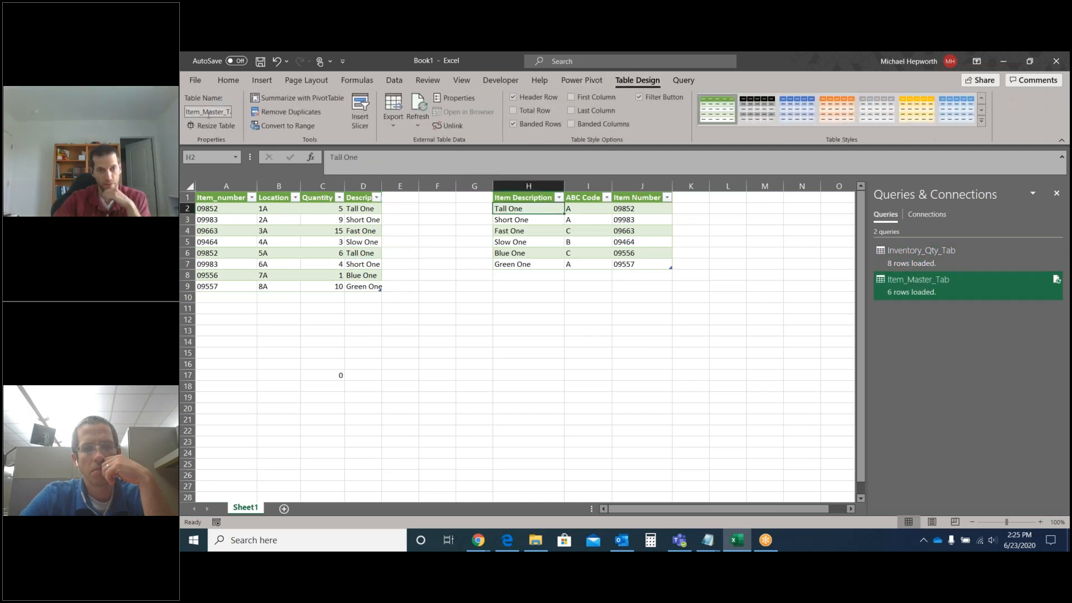
pyautogui.click(360, 208)
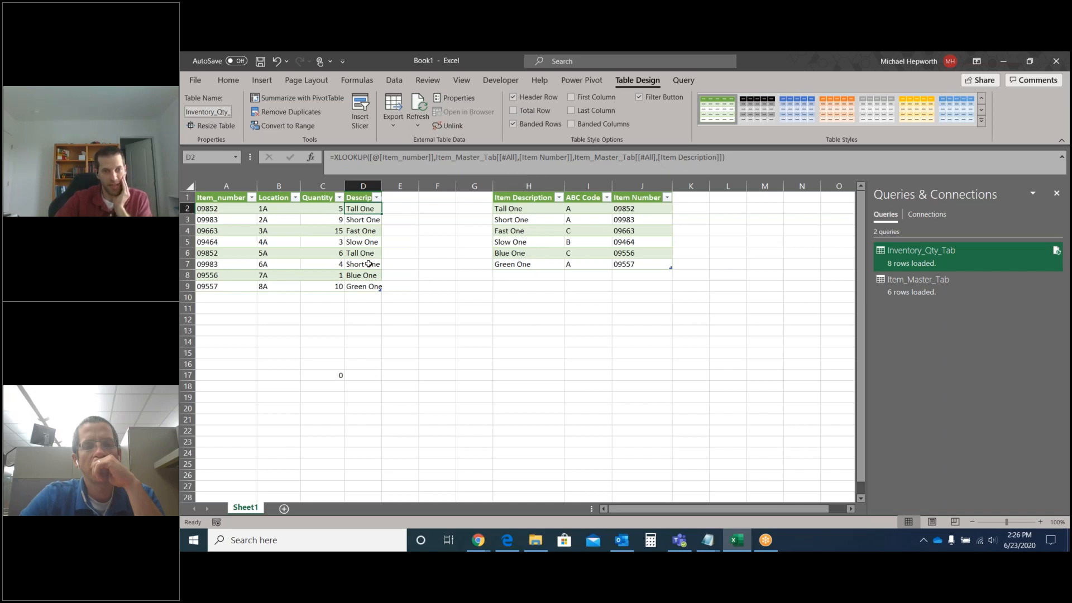
pyautogui.click(367, 242)
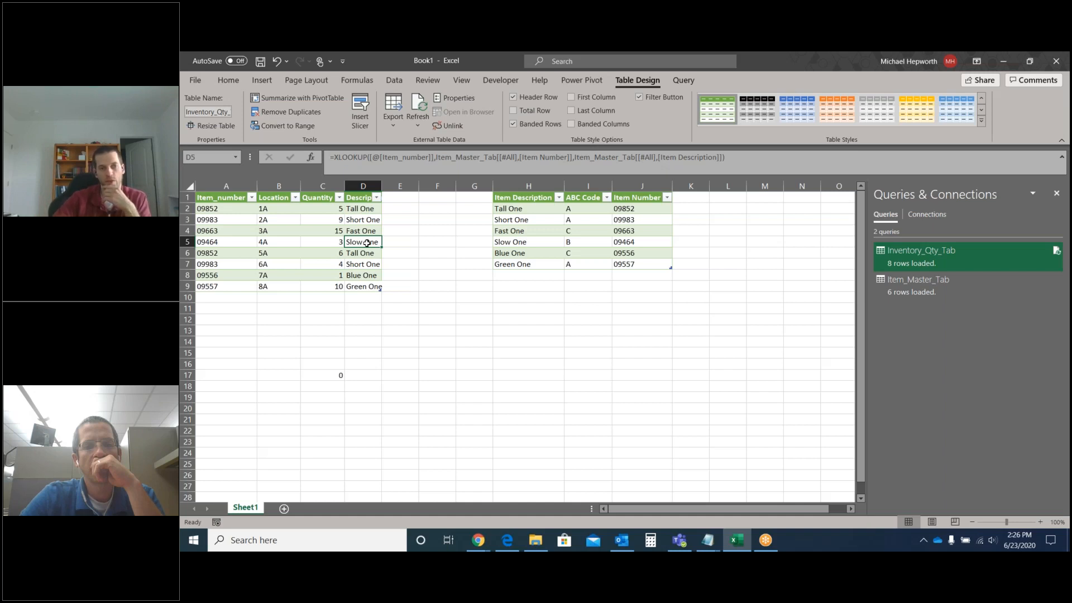
# - Switch to Inventory_Qty_Tab.txt in Notepad, add a tab-separated row with 09999, 9A and 11 at the end, and save the file
pyautogui.click(710, 546)
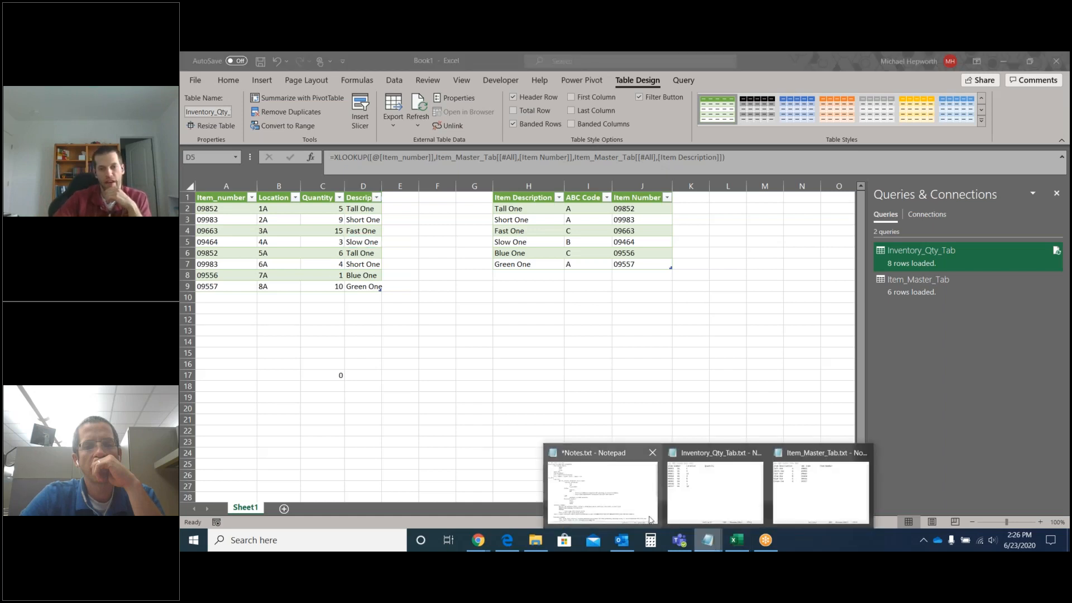
pyautogui.click(734, 489)
pyautogui.press('Return')
pyautogui.write('09999')
pyautogui.press('Tab')
pyautogui.write('9A\t')
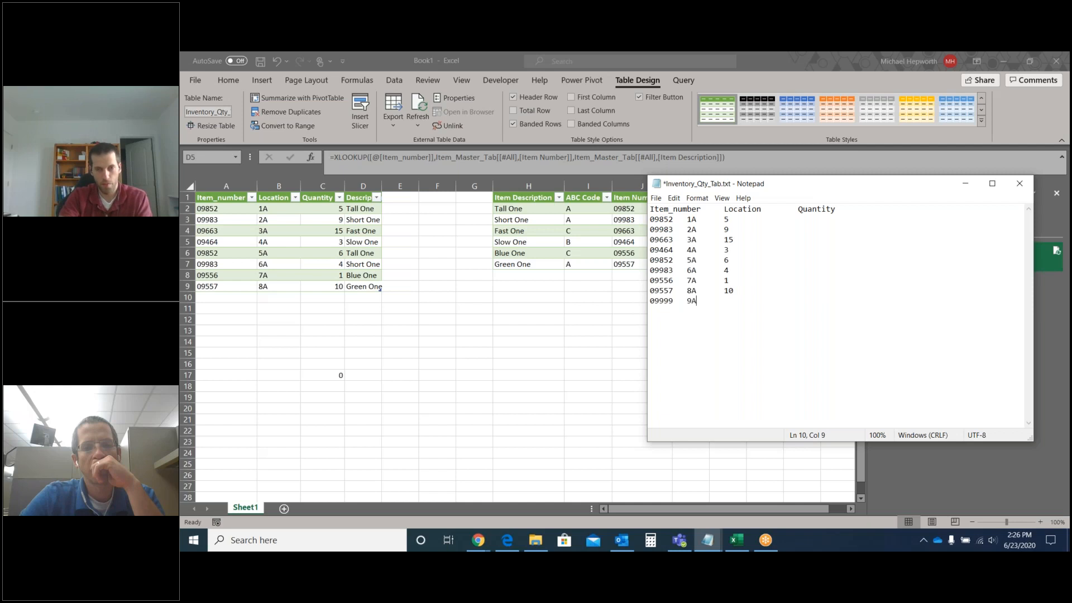
pyautogui.write('11')
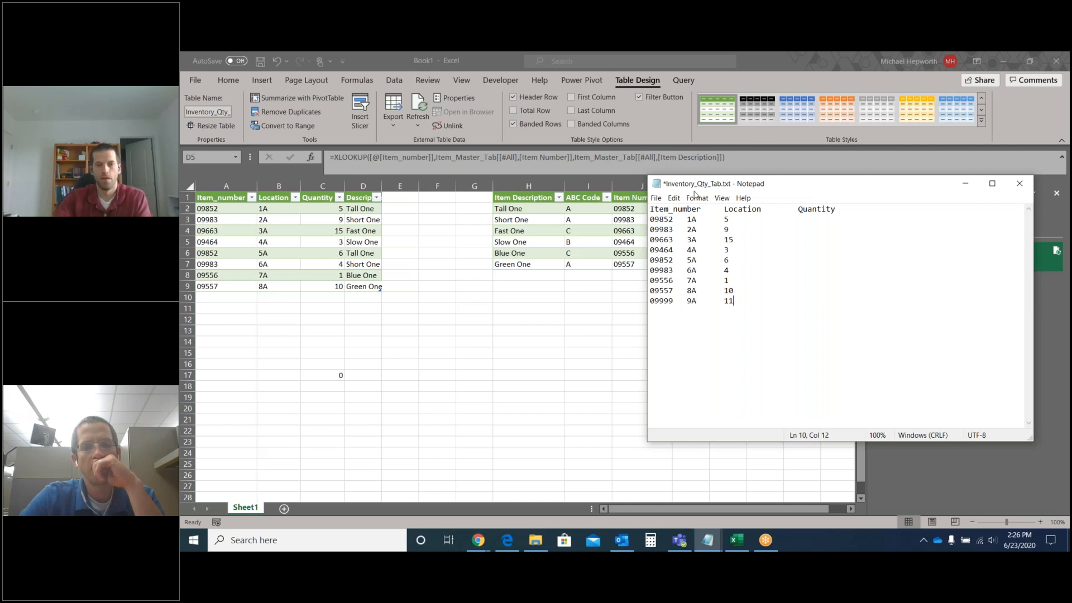
pyautogui.click(655, 198)
pyautogui.click(671, 244)
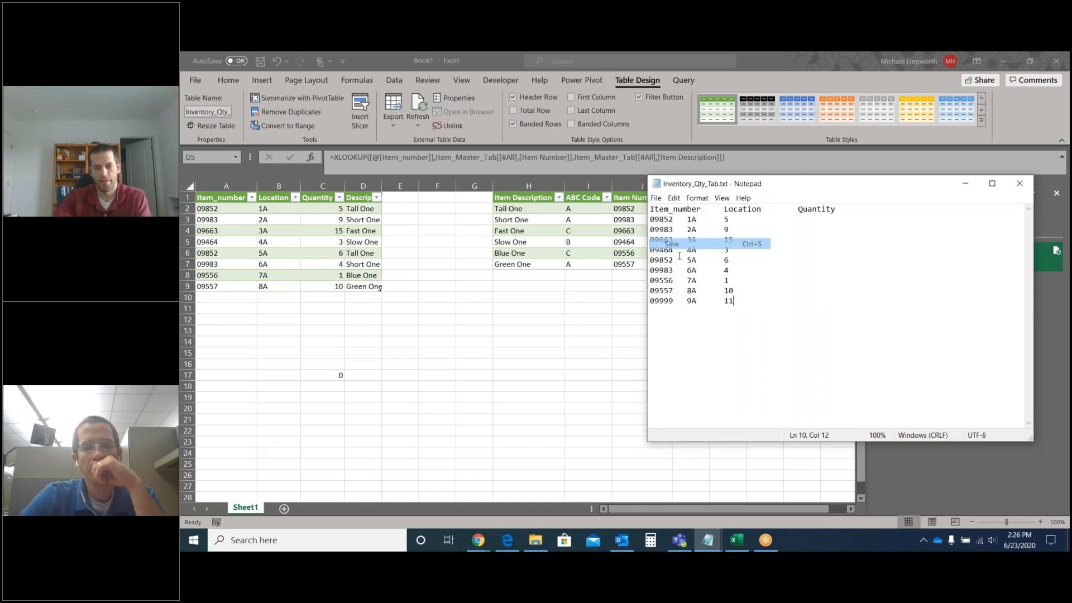
# - Return to the Excel workbook, refresh the inventory table from its text file, and select the new row's Description cell
pyautogui.click(318, 234)
pyautogui.rightClick(318, 235)
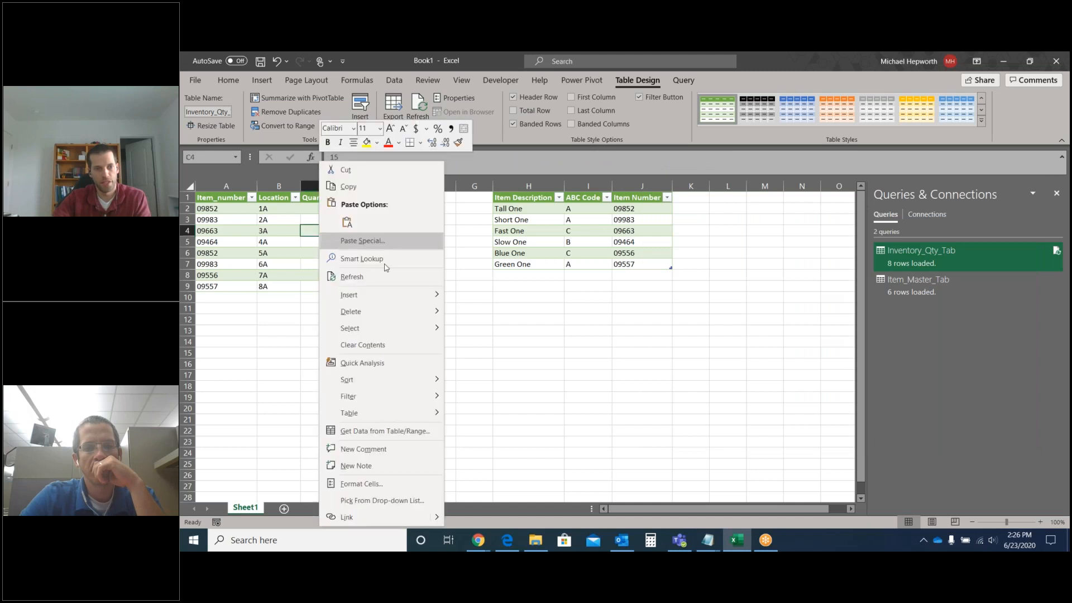
pyautogui.click(385, 276)
pyautogui.click(373, 301)
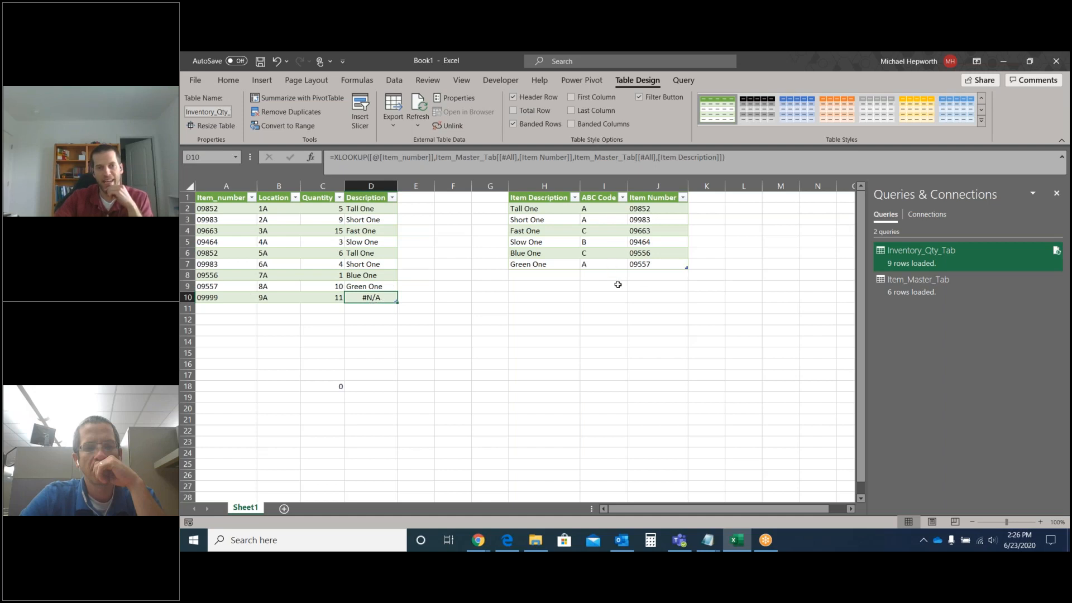
# - Switch to Item_Master_Tab.txt in Notepad, add a tab-separated row with Yellow One, B and 09999 at the end, and save the file
pyautogui.moveTo(707, 544)
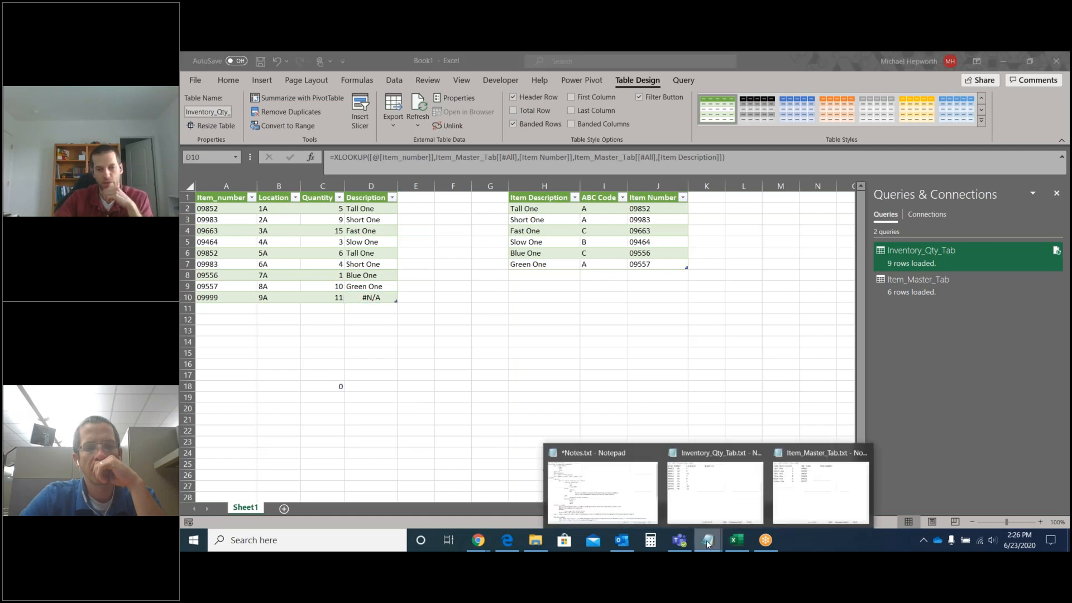
pyautogui.click(813, 499)
pyautogui.click(400, 273)
pyautogui.press('Return')
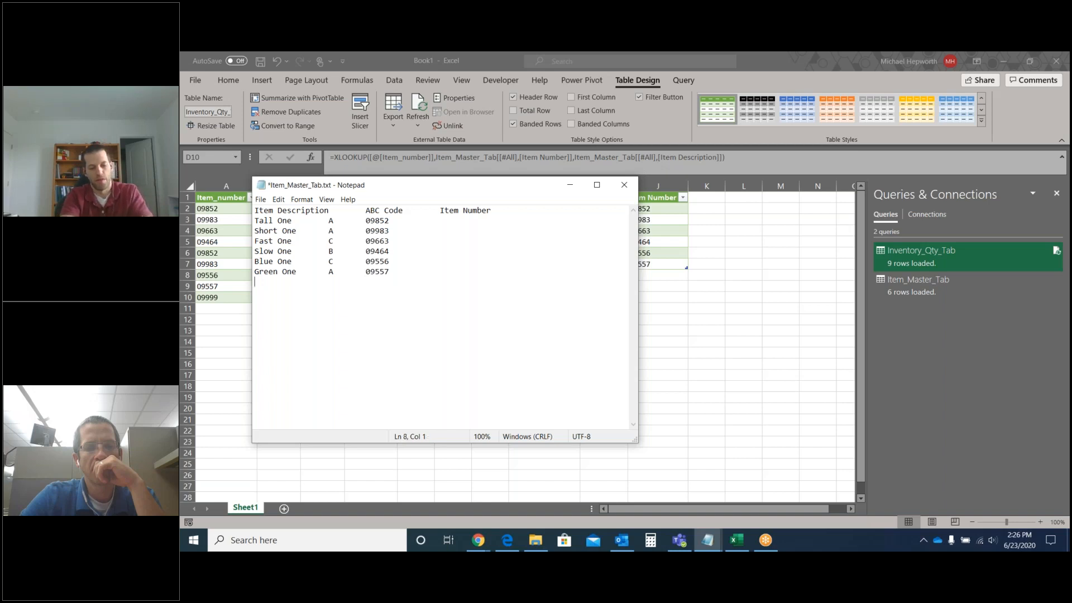
pyautogui.write('Yellow One')
pyautogui.press('Tab')
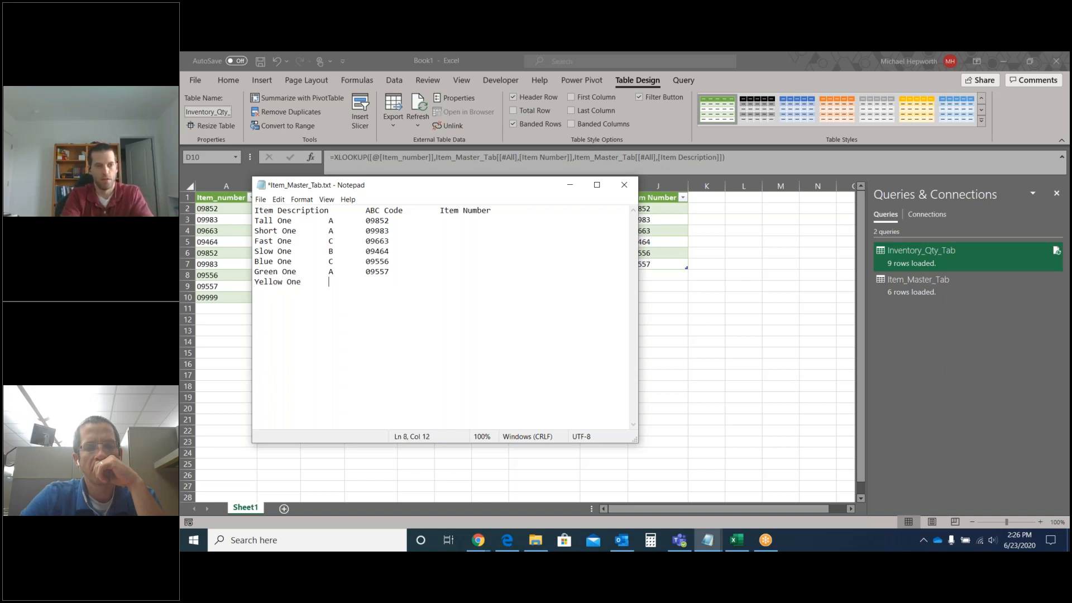
pyautogui.write('B\t09999')
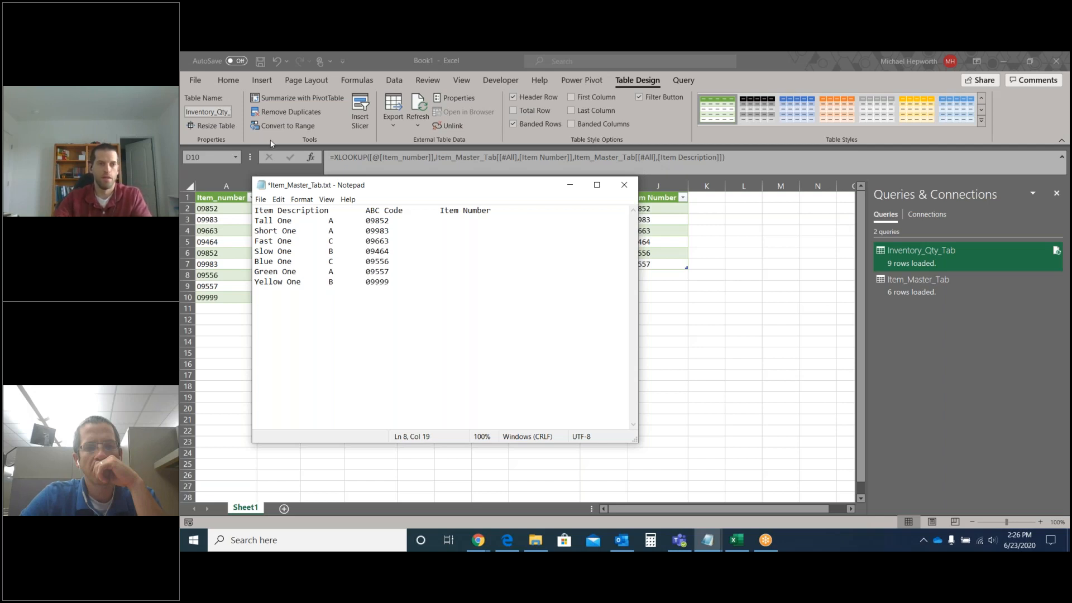
pyautogui.click(260, 199)
pyautogui.click(276, 240)
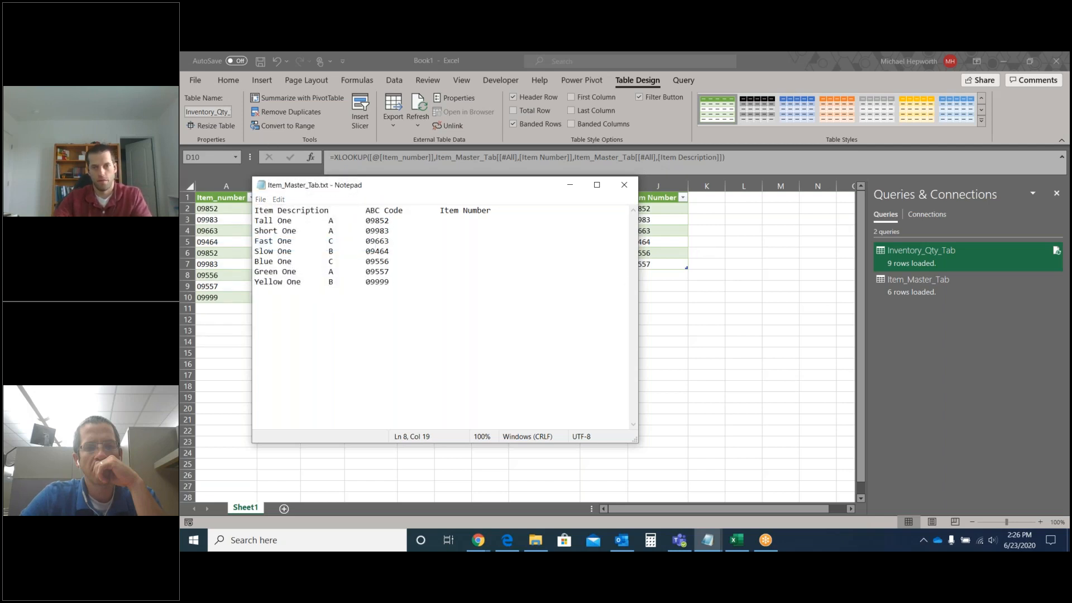
# - Return to the Excel workbook, refresh the item master table, and check the lookup formula in the Description column
pyautogui.click(657, 231)
pyautogui.rightClick(659, 231)
pyautogui.click(709, 281)
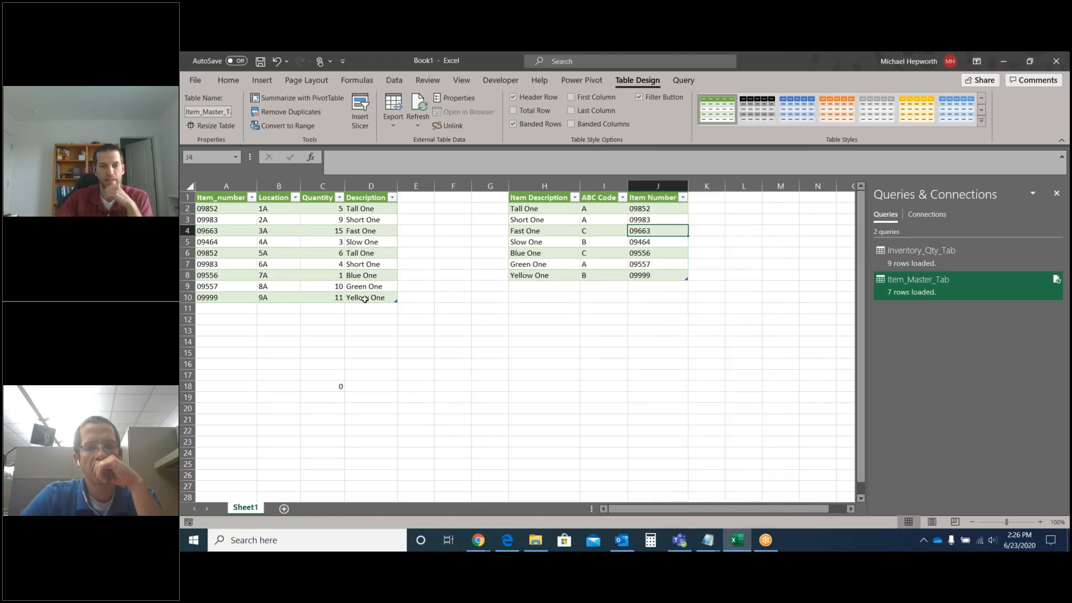
pyautogui.click(362, 264)
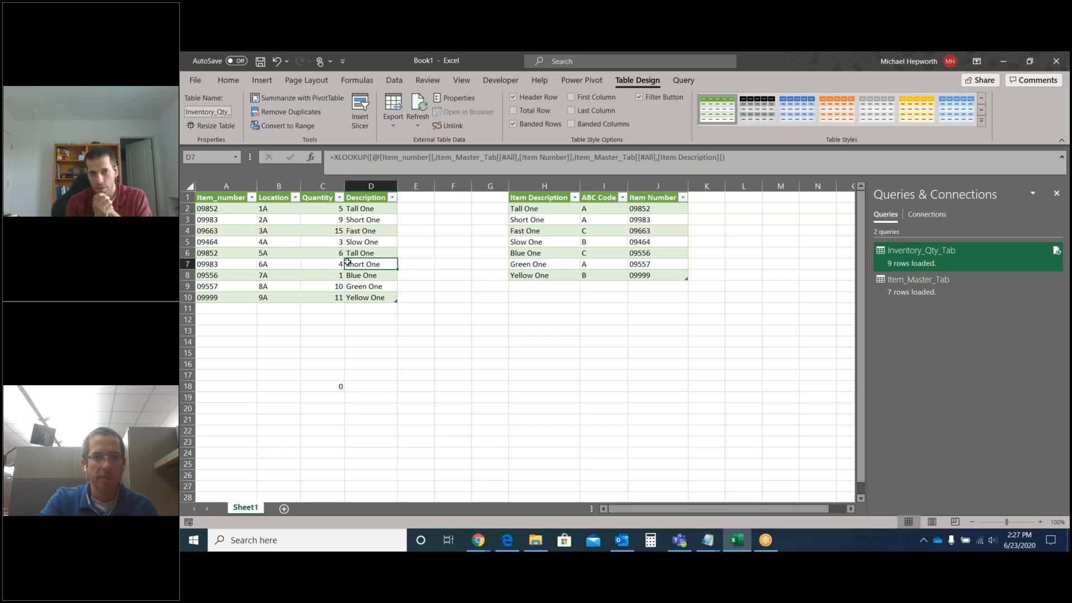
# - Add a new worksheet and paste the entire contents of Inventory_Qty_Tab.txt from Notepad at cell A1
pyautogui.click(285, 508)
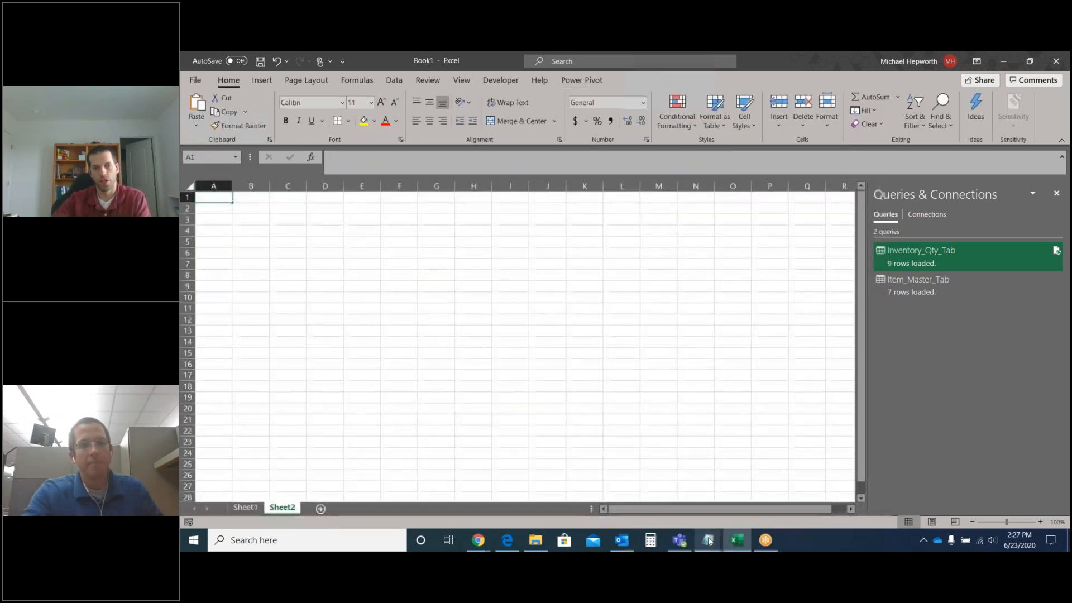
pyautogui.click(708, 540)
pyautogui.hotkey('ctrl', 'a')
pyautogui.hotkey('ctrl', 'c')
pyautogui.hotkey('alt', 'Tab')
pyautogui.hotkey('ctrl', 'v')
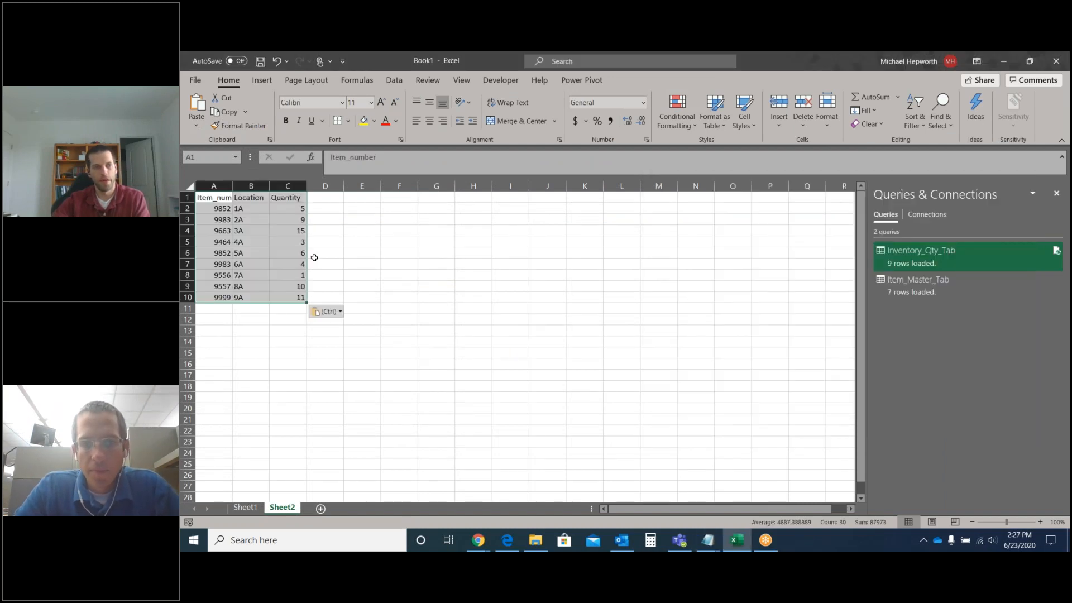
# - Undo the inventory data paste on the new sheet, and paste it at A1 again and undo that as well
pyautogui.hotkey('ctrl', 'z')
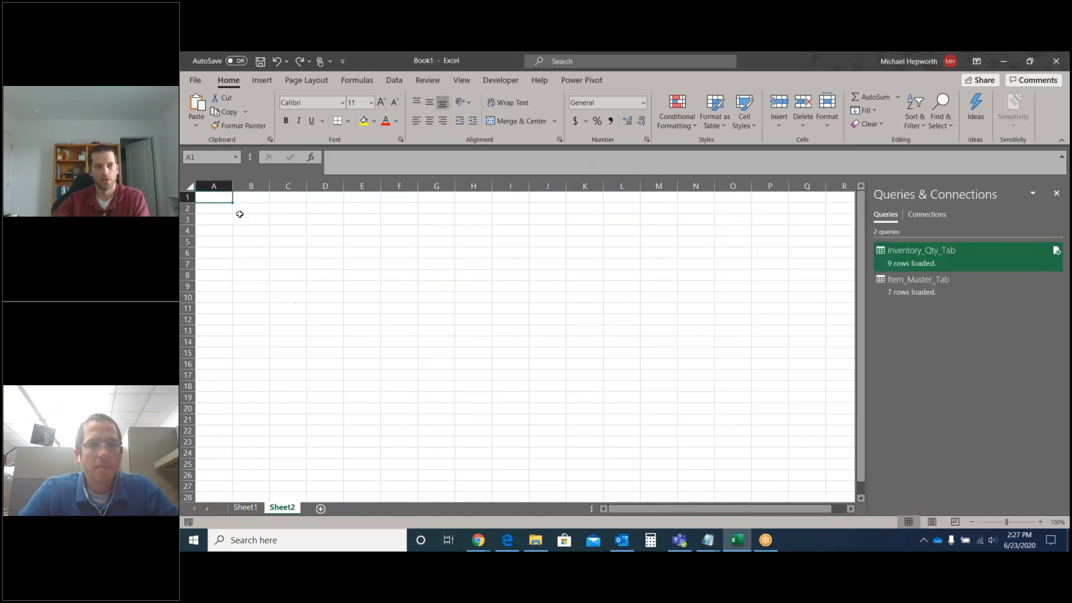
pyautogui.click(216, 186)
pyautogui.click(251, 208)
pyautogui.click(214, 197)
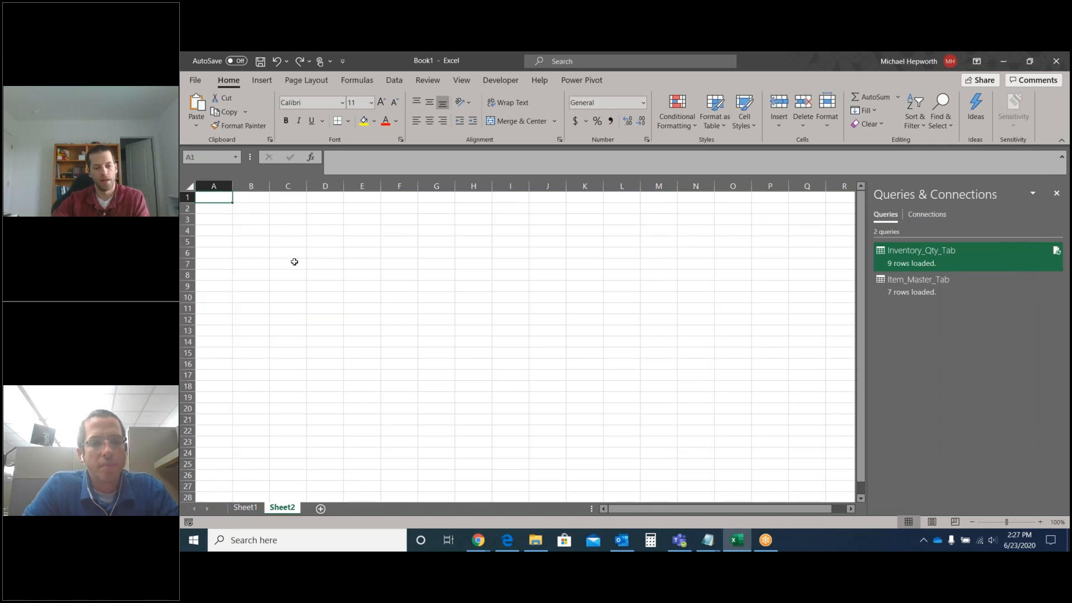
pyautogui.hotkey('ctrl', 'v')
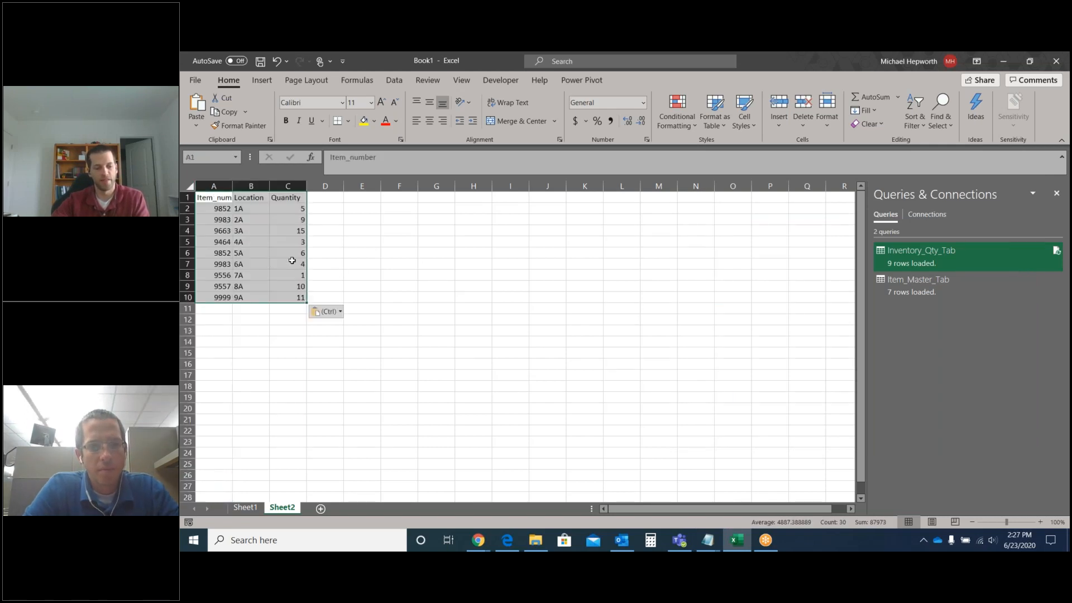
pyautogui.hotkey('ctrl', 'z')
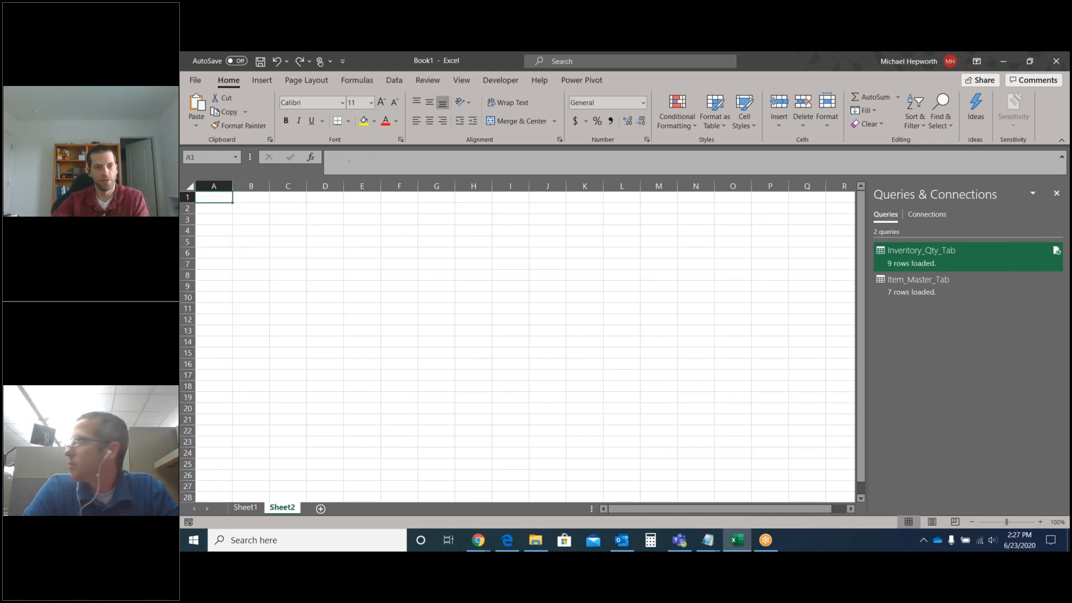
# - Format column A as Text and paste the inventory data at cell A1
pyautogui.click(217, 186)
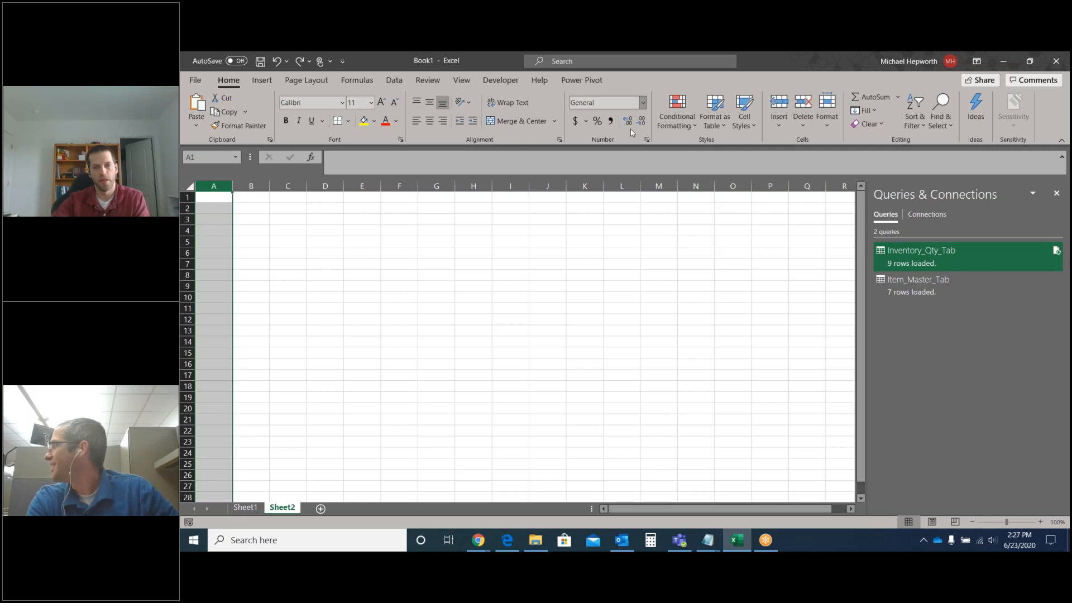
pyautogui.click(643, 102)
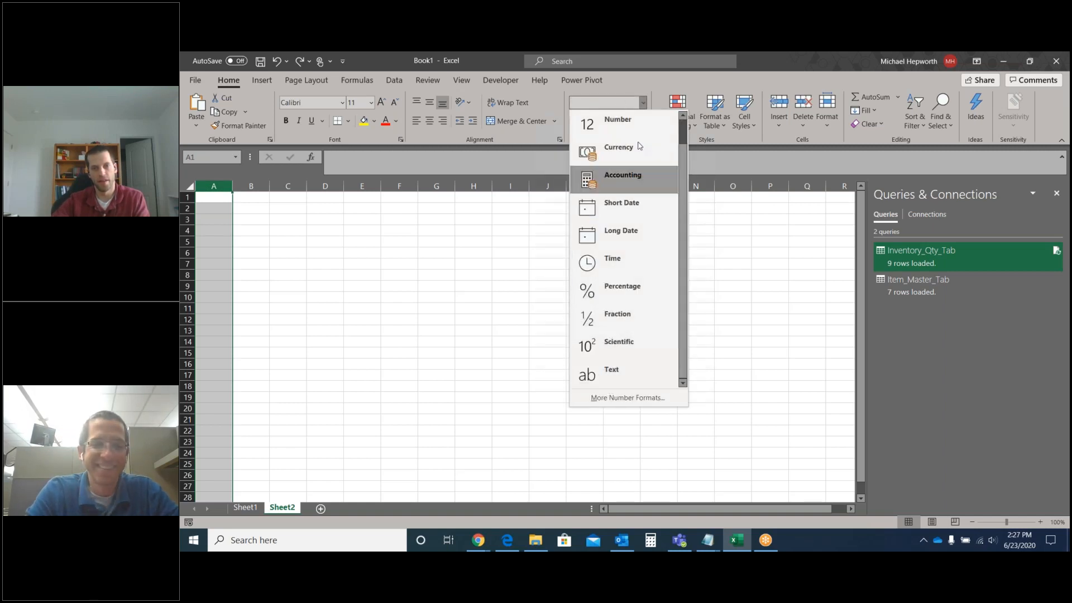
pyautogui.click(614, 373)
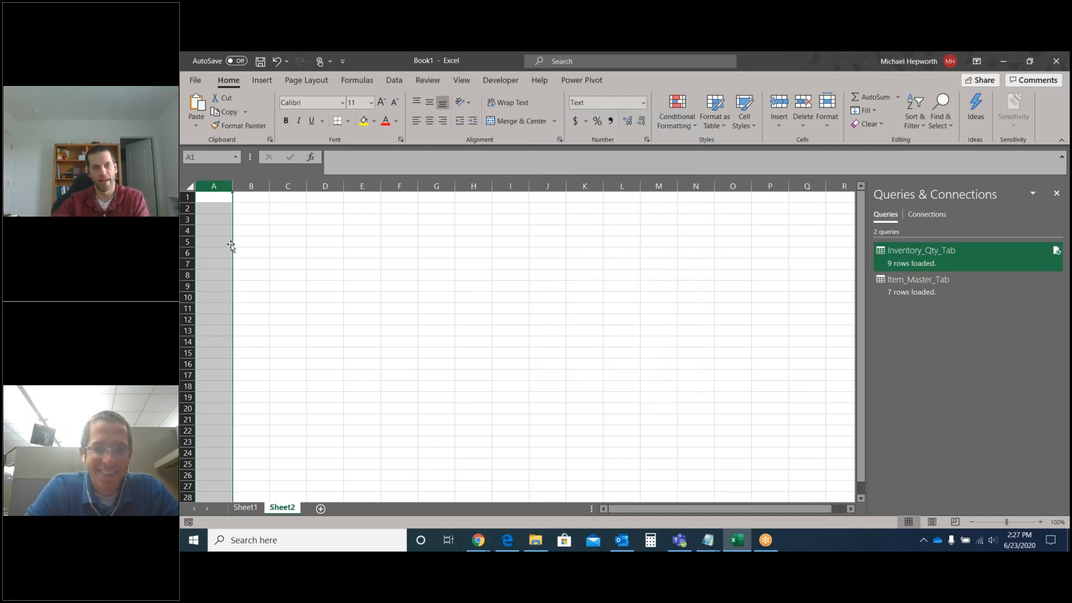
pyautogui.click(213, 197)
pyautogui.hotkey('ctrl', 'v')
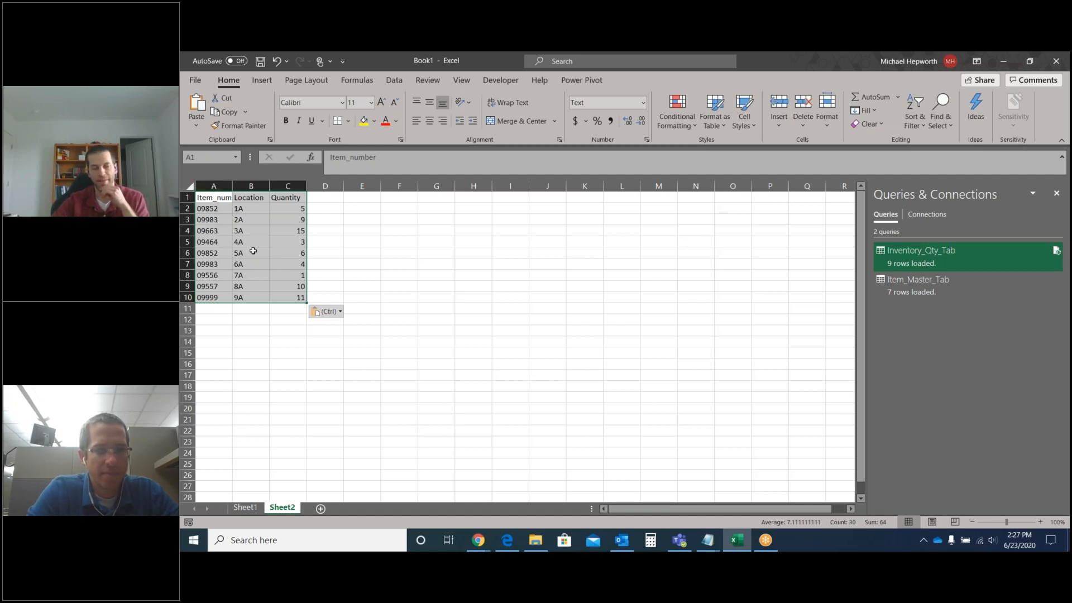
# - Paste a second copy of the inventory data at E1 and change column E's format to Text
pyautogui.click(368, 198)
pyautogui.hotkey('ctrl', 'v')
pyautogui.click(362, 186)
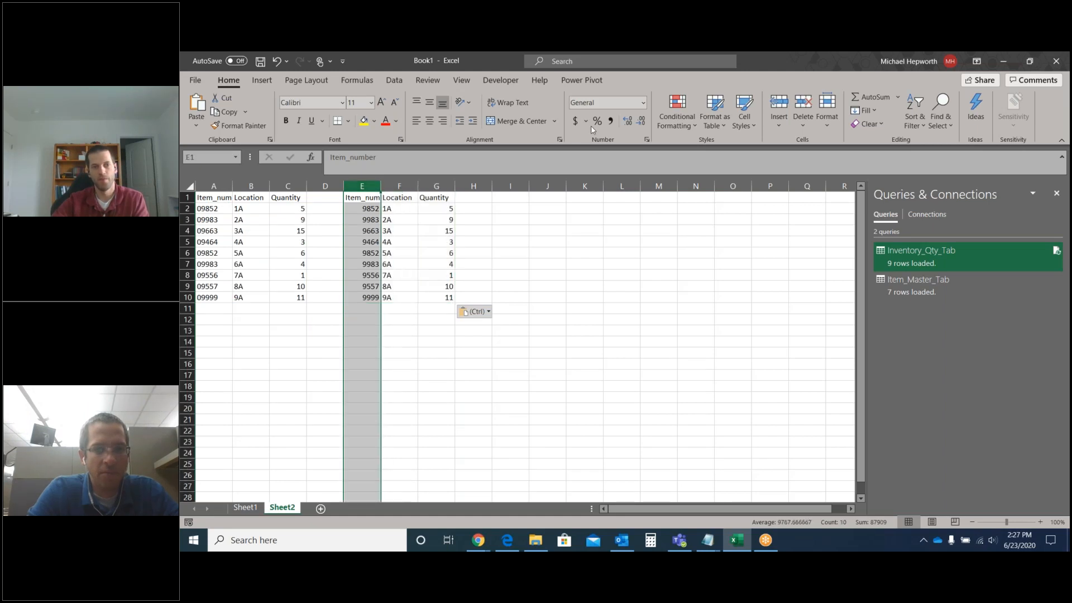
pyautogui.click(643, 103)
pyautogui.scroll(-1, 618, 366)
pyautogui.click(618, 367)
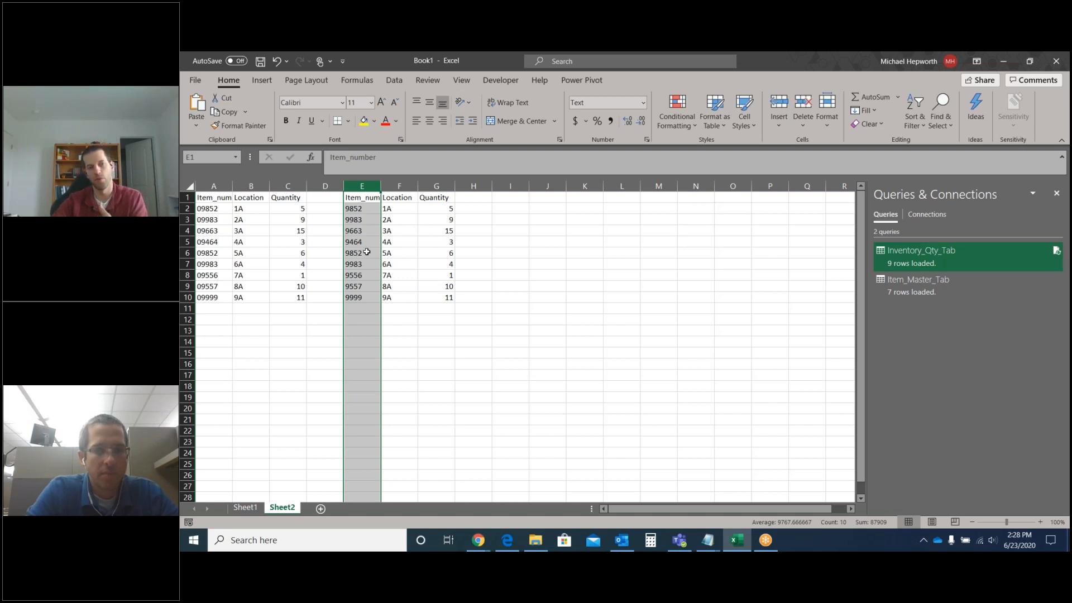
# - Delete the columns holding the second copy of the inventory data, after inserting three columns before them
pyautogui.moveTo(361, 186); pyautogui.dragTo(428, 179)
pyautogui.rightClick(437, 181)
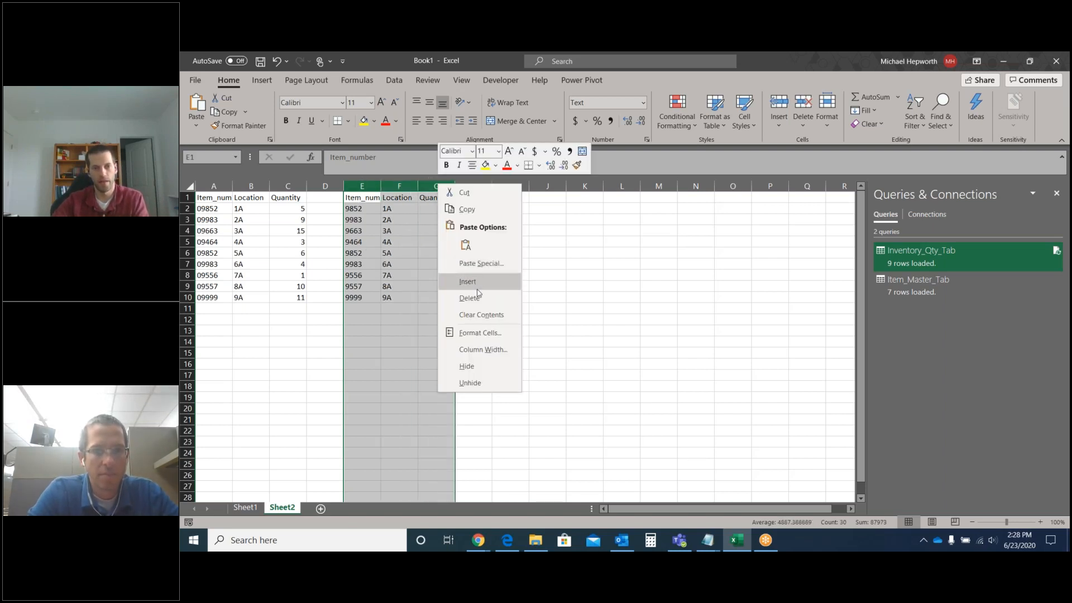
pyautogui.click(475, 288)
pyautogui.moveTo(471, 186); pyautogui.dragTo(550, 188)
pyautogui.rightClick(550, 188)
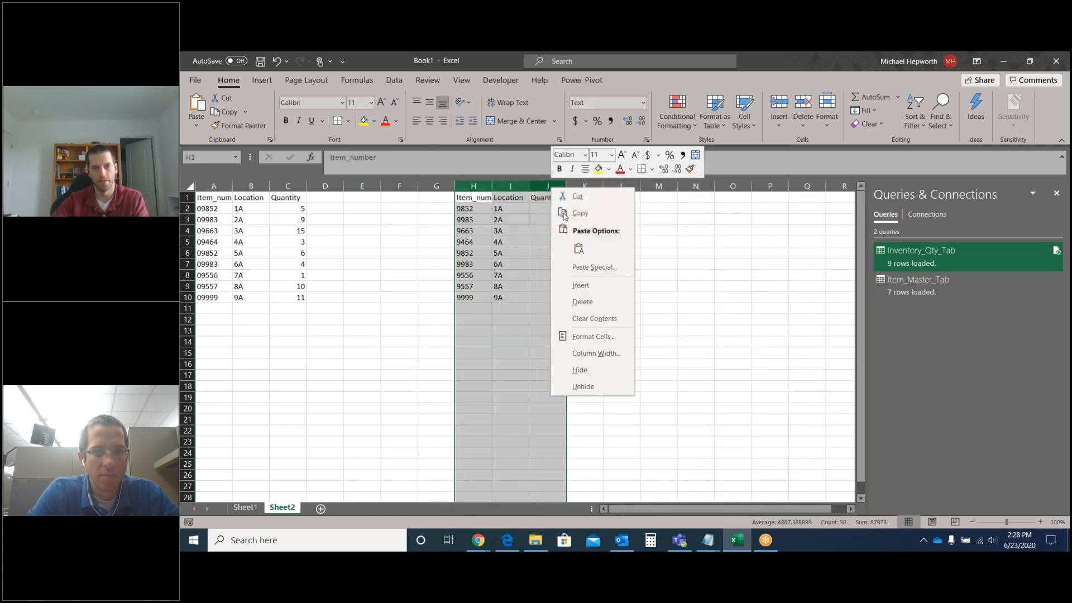
pyautogui.click(575, 302)
pyautogui.click(473, 374)
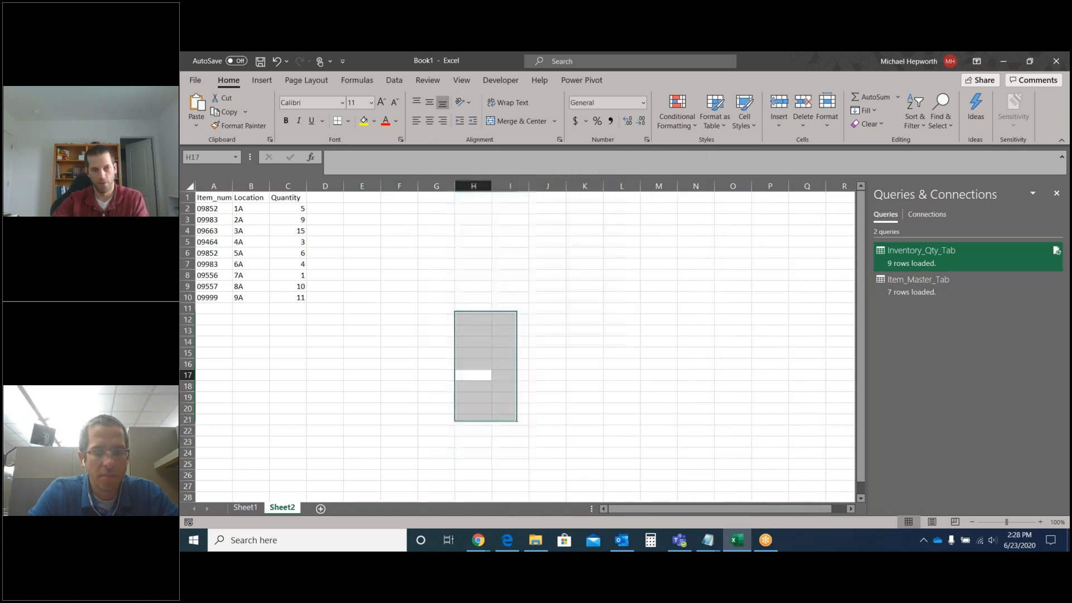
# - Copy the entire contents of Item_Master_Tab.txt in Notepad and return to the Excel workbook
pyautogui.click(708, 540)
pyautogui.click(829, 484)
pyautogui.moveTo(414, 293); pyautogui.dragTo(246, 214)
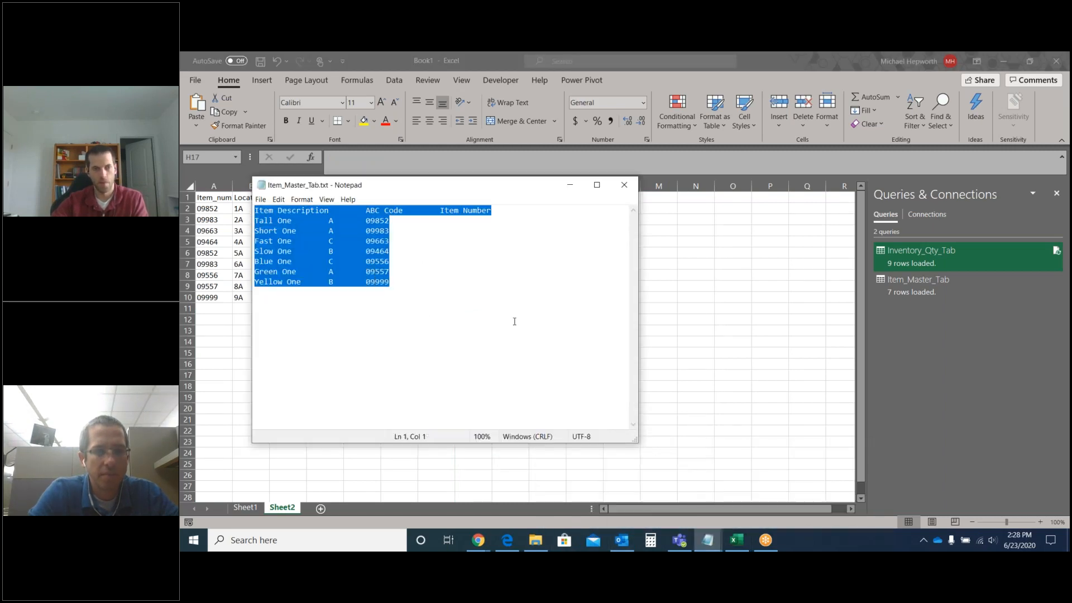
pyautogui.hotkey('alt', 'Tab')
# - Format column G as Text and paste the item master data at cell G1
pyautogui.click(430, 187)
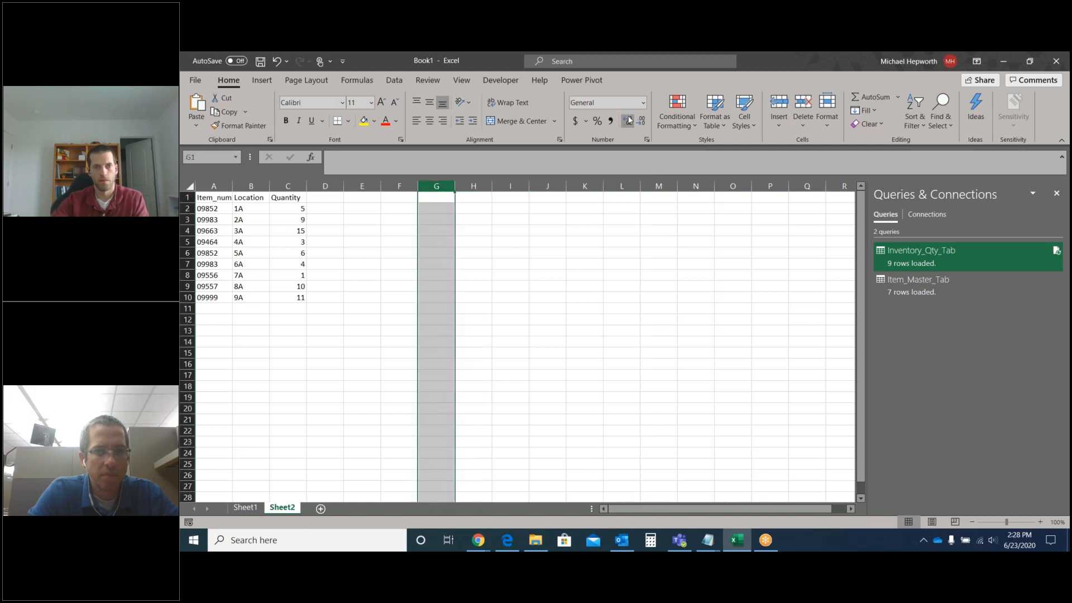
pyautogui.click(643, 102)
pyautogui.scroll(-1, 624, 374)
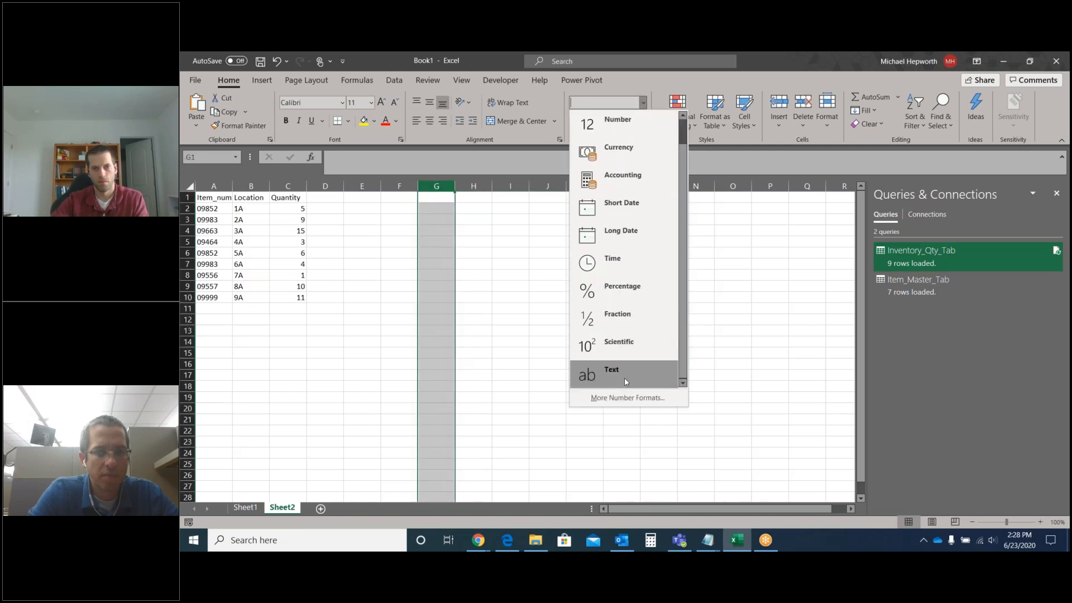
pyautogui.click(624, 377)
pyautogui.click(474, 253)
pyautogui.click(437, 198)
pyautogui.write('Item Description\tABC Code\tItem Number Tall One\tA\t9852 Short One\tA\t9983 Fast One\tC\t9663 Slow One\tB\t9464 Blue One\tC\t9556 Green One\tA\t9557 Yellow One\tB\t9999')
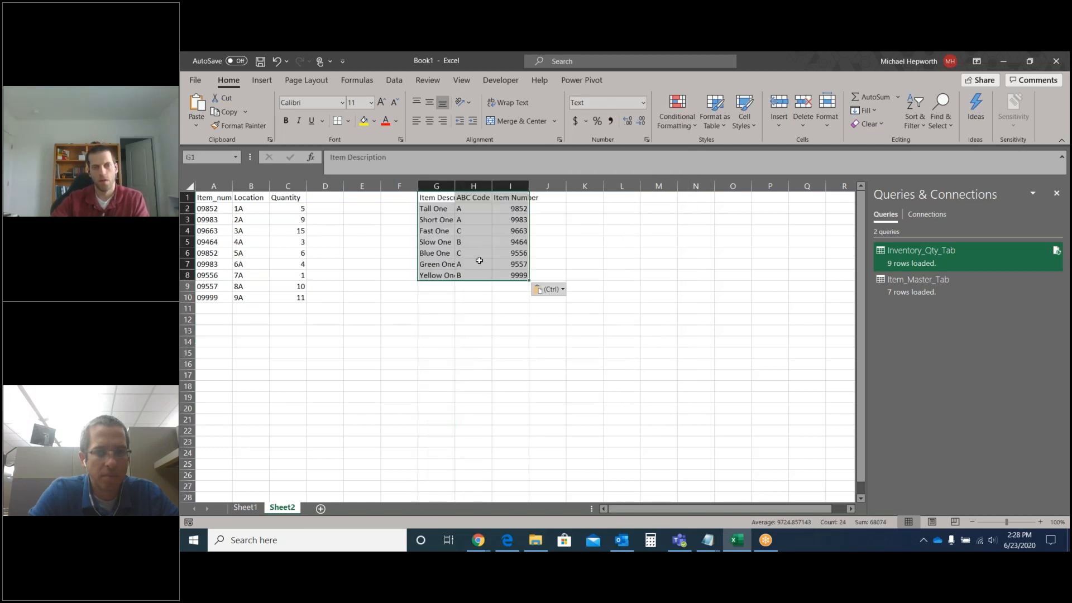
pyautogui.click(478, 260)
# - Enter Description as the header in D1 and copy the item descriptions from G1:G8 to J1
pyautogui.click(318, 198)
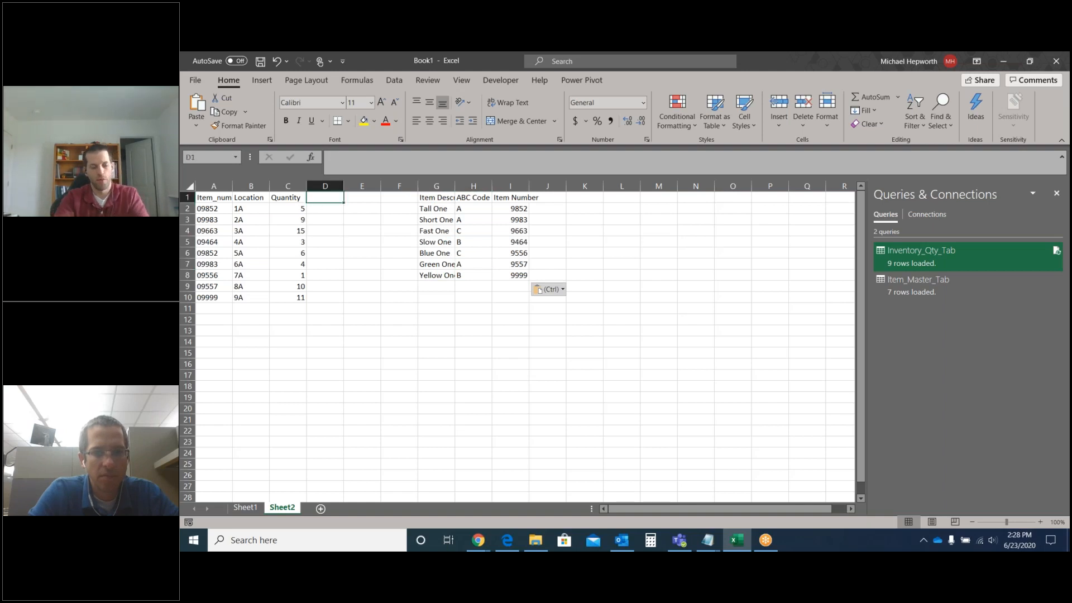
pyautogui.write('Description')
pyautogui.moveTo(436, 197); pyautogui.dragTo(436, 276)
pyautogui.hotkey('ctrl', 'c')
pyautogui.press('Right')
pyautogui.press('Right')
pyautogui.press('Right')
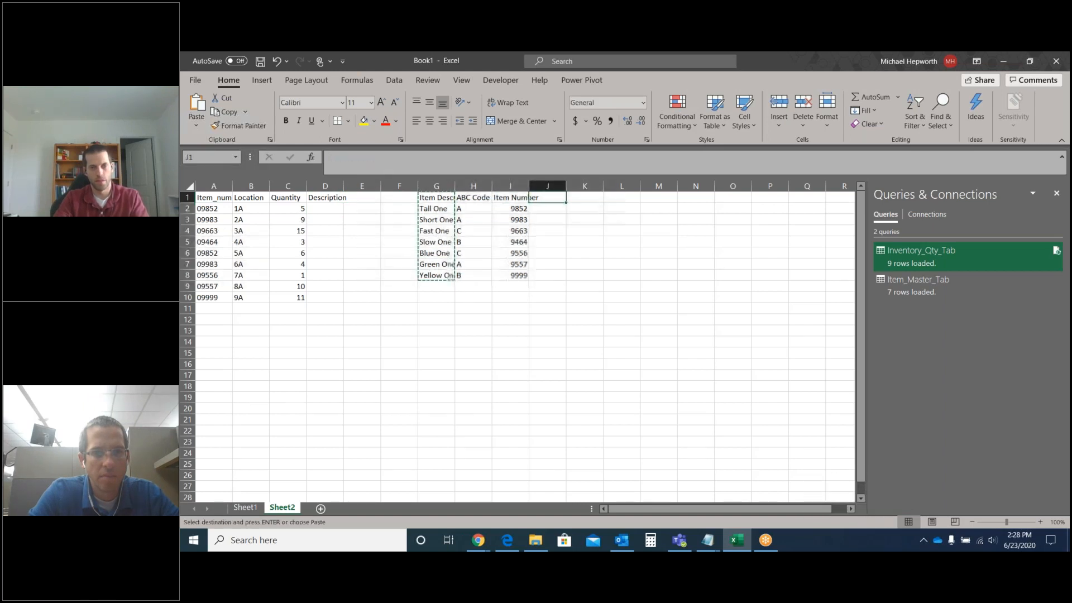
pyautogui.hotkey('ctrl', 'v')
pyautogui.press('Left')
pyautogui.press('Down')
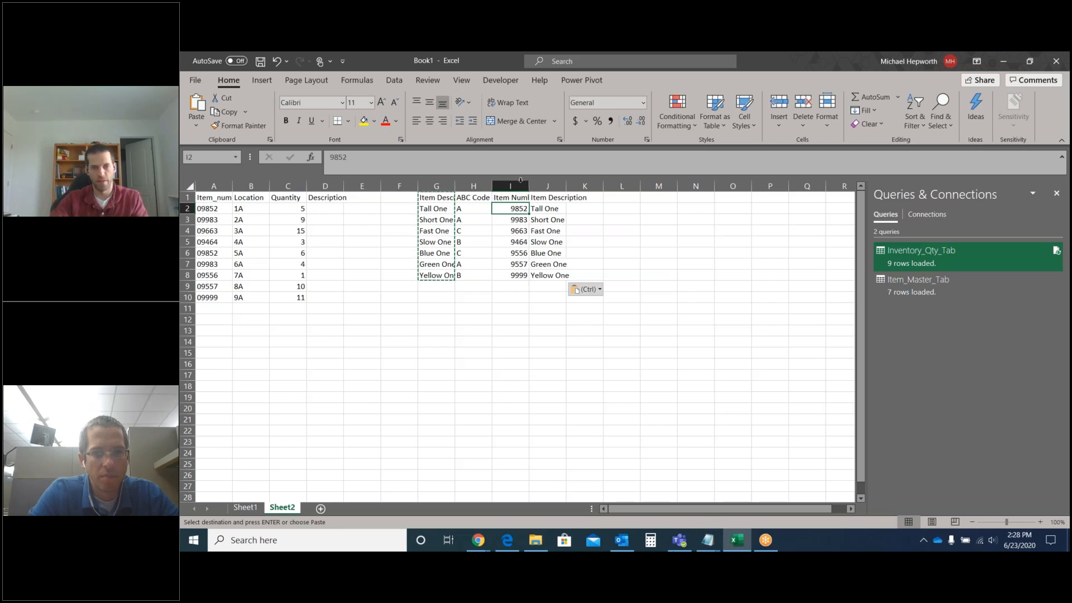
# - Clear the item master data from columns G through I and format column I as Text
pyautogui.moveTo(436, 197); pyautogui.dragTo(525, 265)
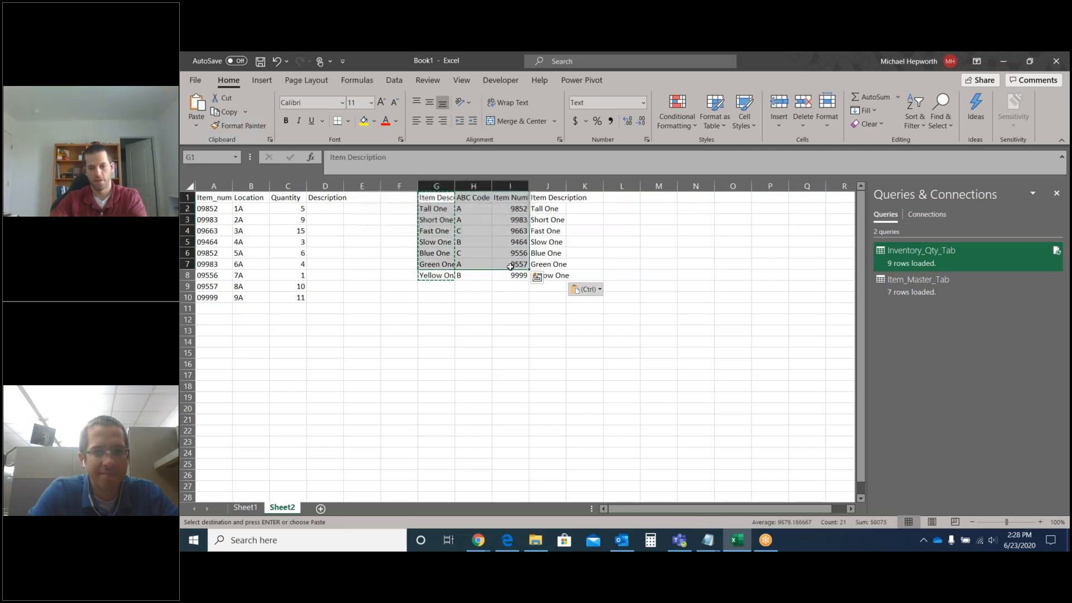
pyautogui.press('Delete')
pyautogui.moveTo(436, 275); pyautogui.dragTo(510, 264)
pyautogui.press('Delete')
pyautogui.click(510, 186)
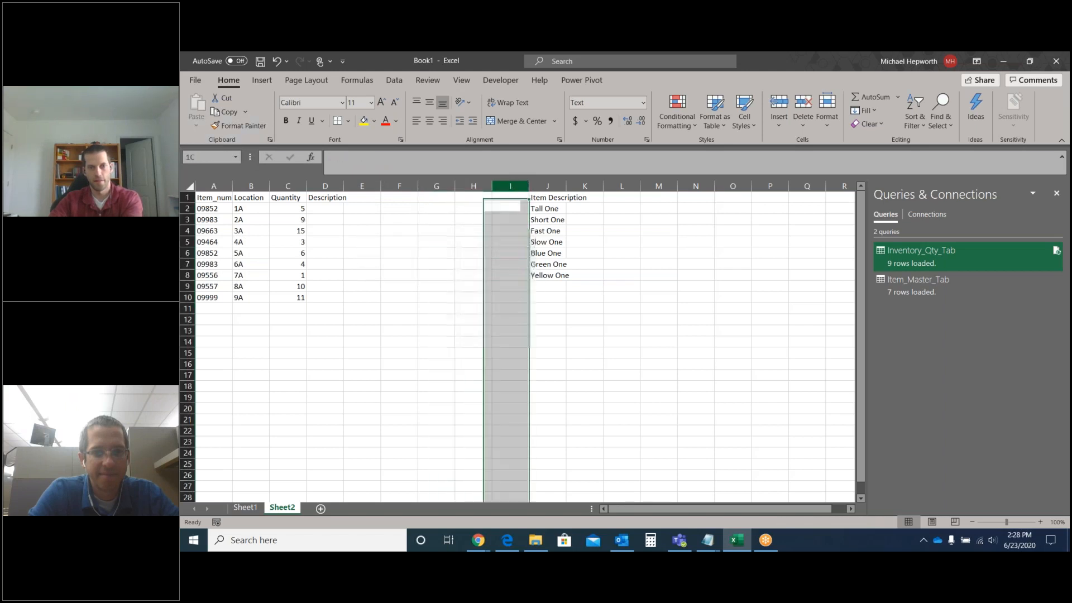
pyautogui.click(643, 103)
pyautogui.scroll(-1, 640, 339)
pyautogui.click(628, 368)
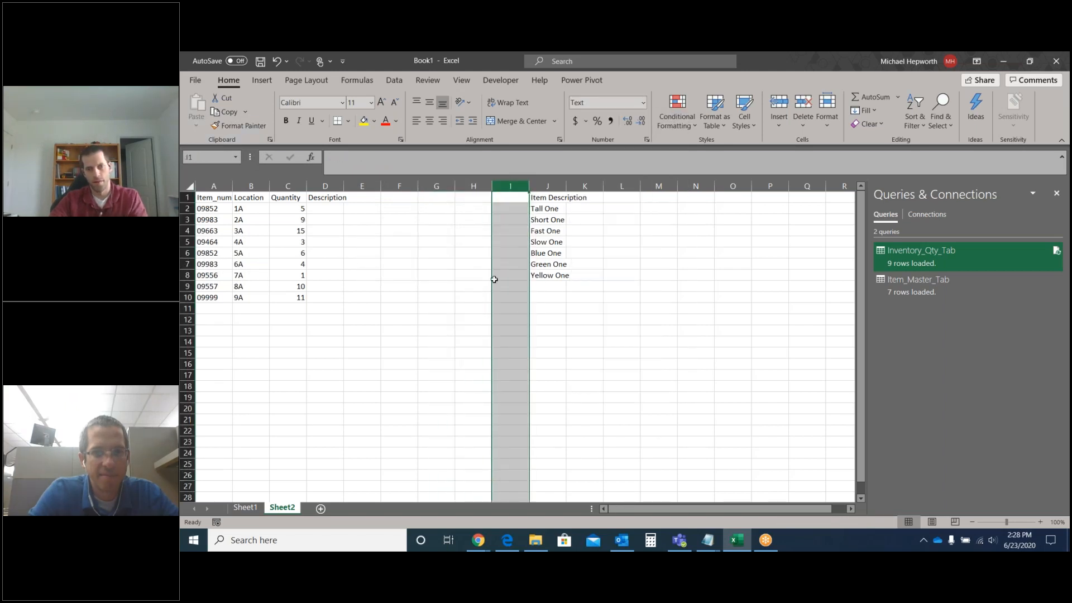
# - Copy the contents of Item_Master_Tab.txt from Notepad again and paste them at G1 in the Excel sheet
pyautogui.moveTo(706, 546)
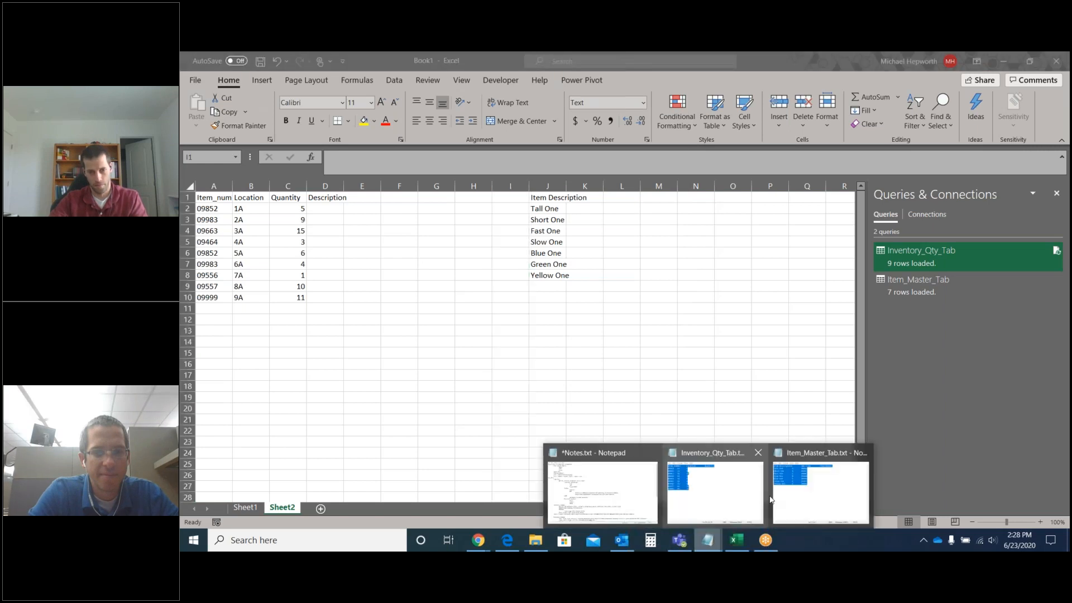
pyautogui.click(840, 505)
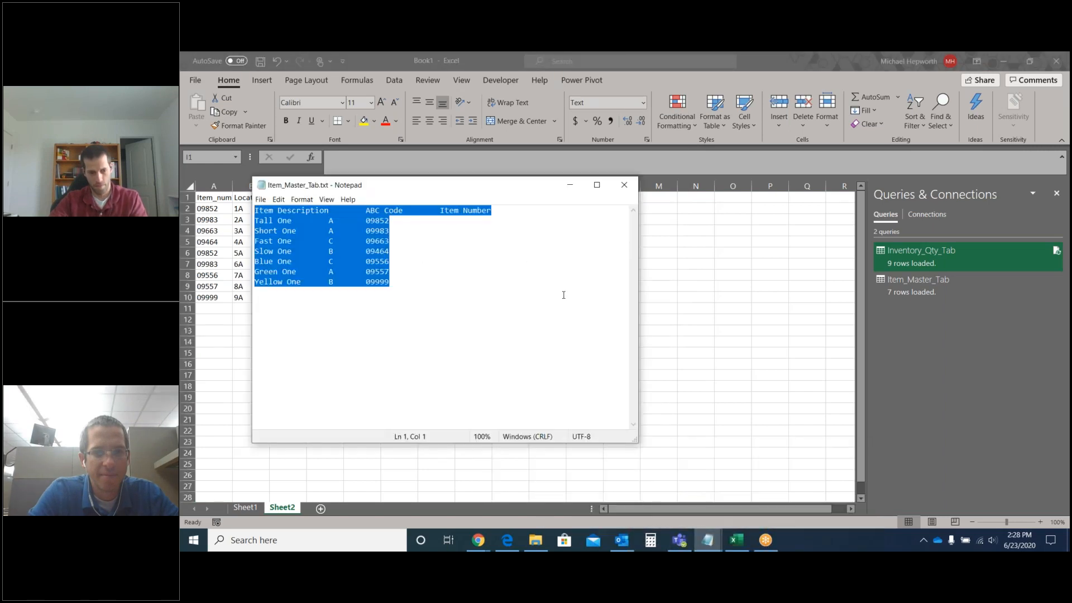
pyautogui.click(602, 54)
pyautogui.click(438, 197)
pyautogui.hotkey('ctrl', 'v')
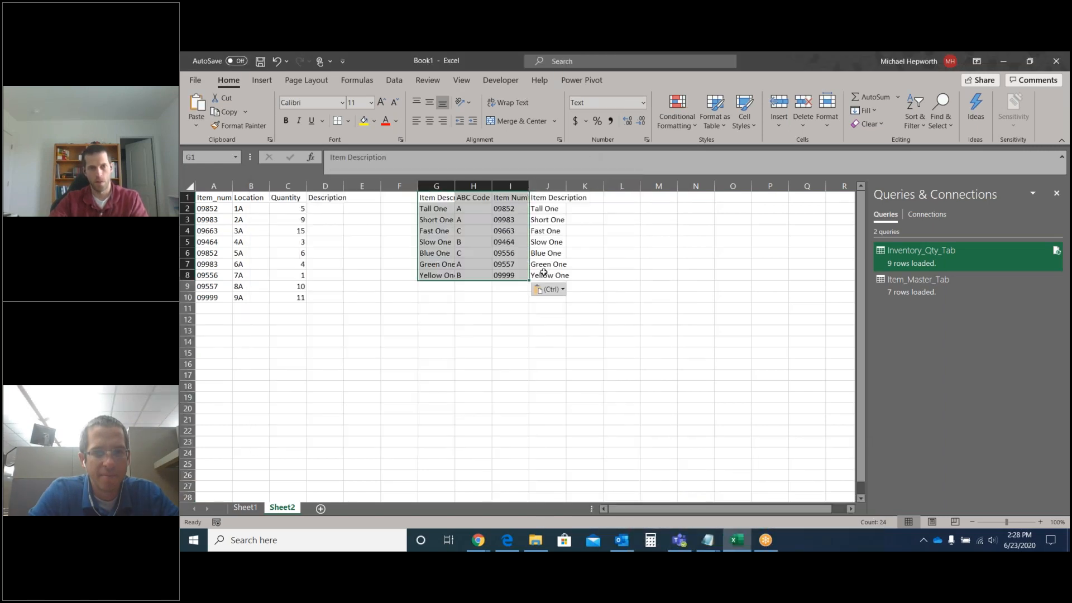
pyautogui.click(623, 251)
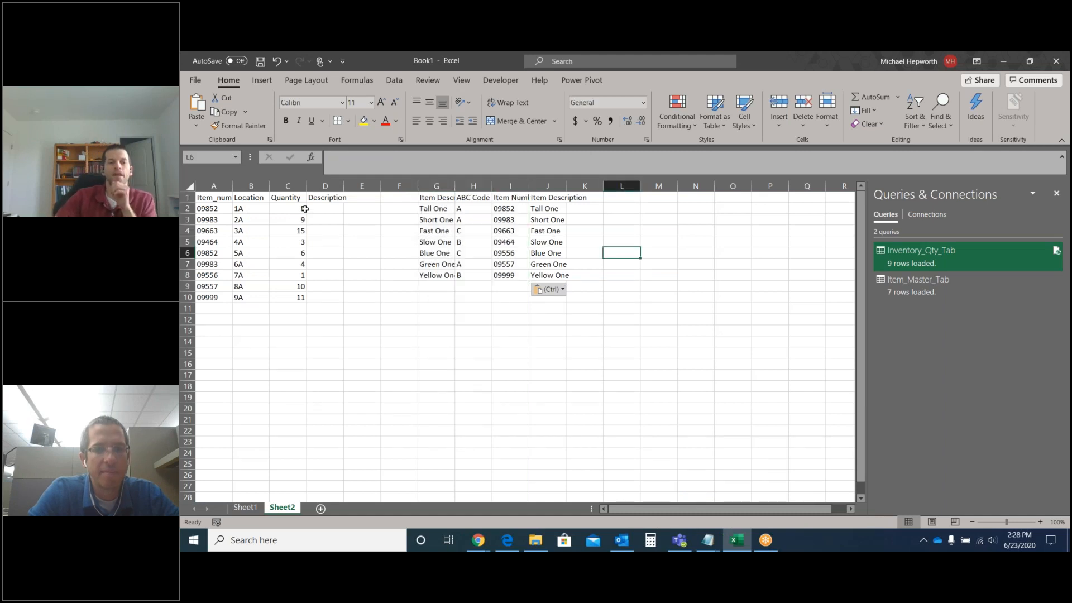
# - Start a VLOOKUP formula in D2 with A2 as the lookup value
pyautogui.click(329, 208)
pyautogui.write('=VL')
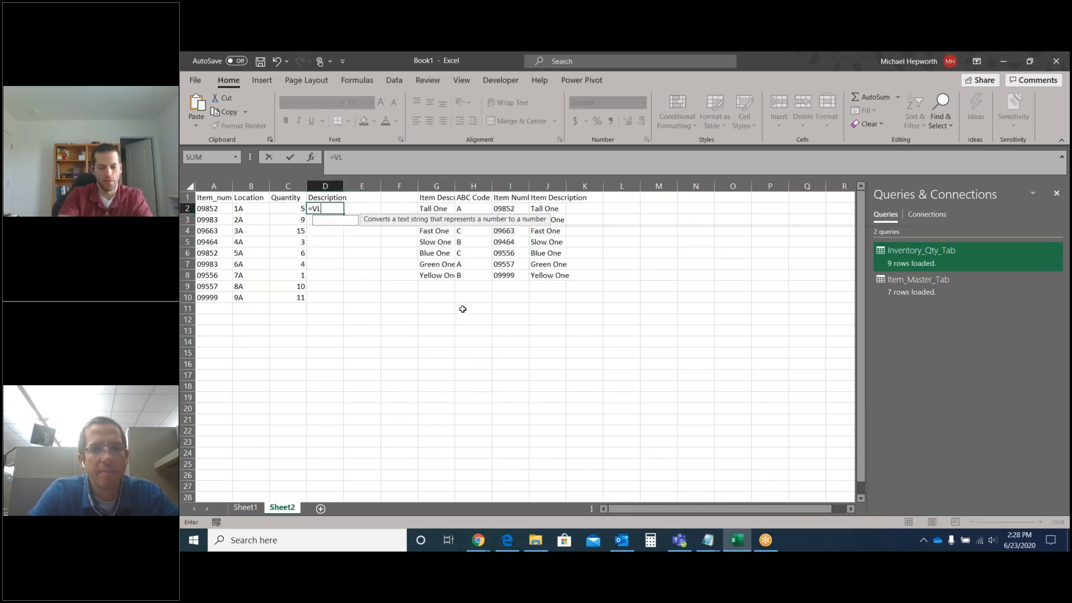
pyautogui.write('OOKUP(')
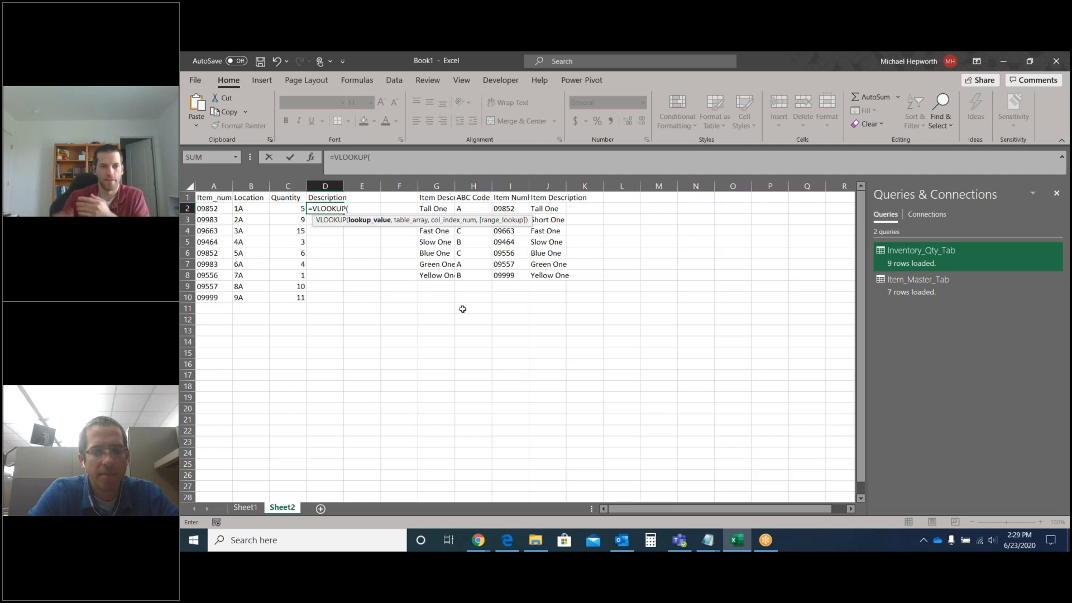
pyautogui.press('Left')
pyautogui.press('Left')
pyautogui.press('Left')
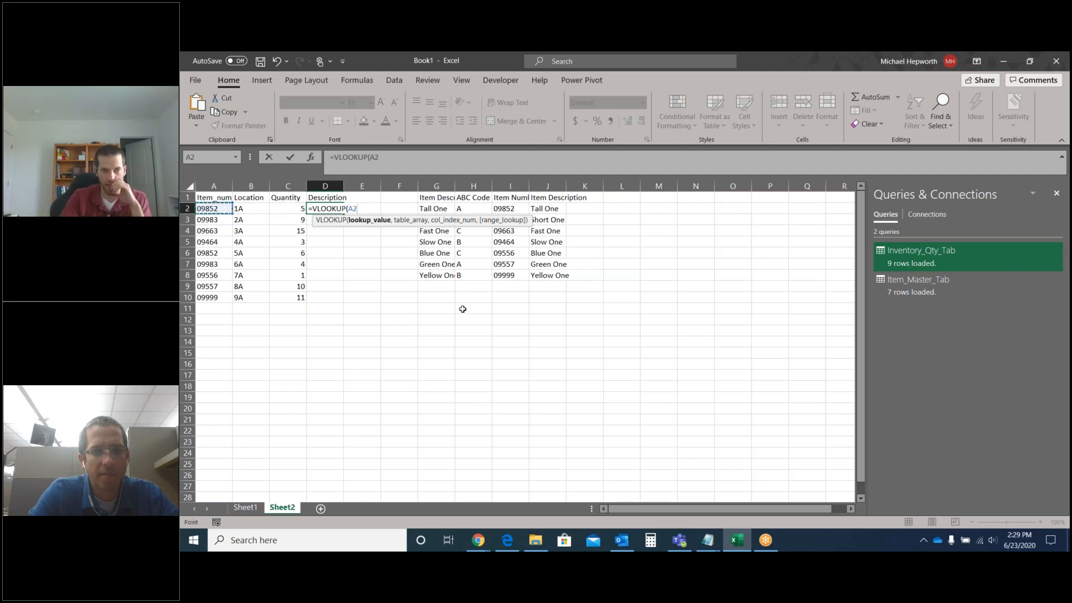
pyautogui.write(',')
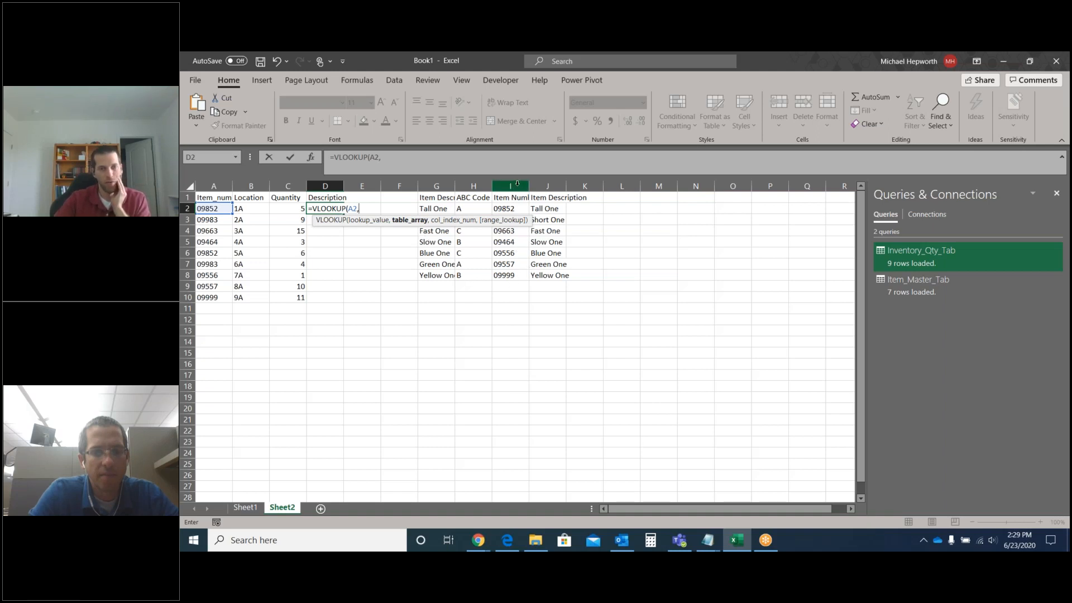
# - Complete the VLOOKUP formula in D2 with table array I2:J8, column index 2 and FALSE for an exact match
pyautogui.click(508, 207)
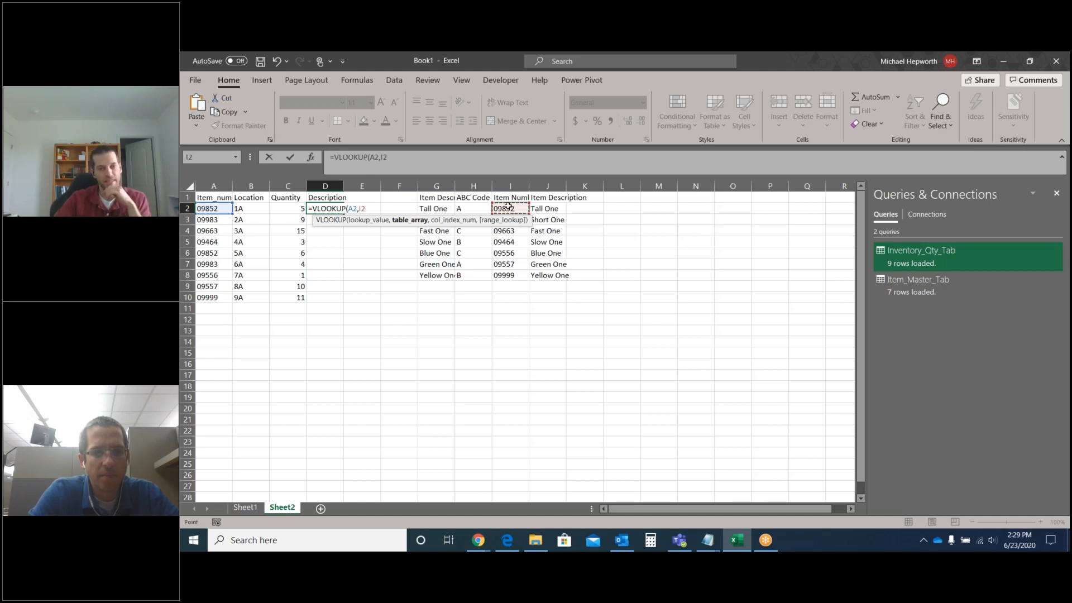
pyautogui.moveTo(512, 207); pyautogui.dragTo(545, 208)
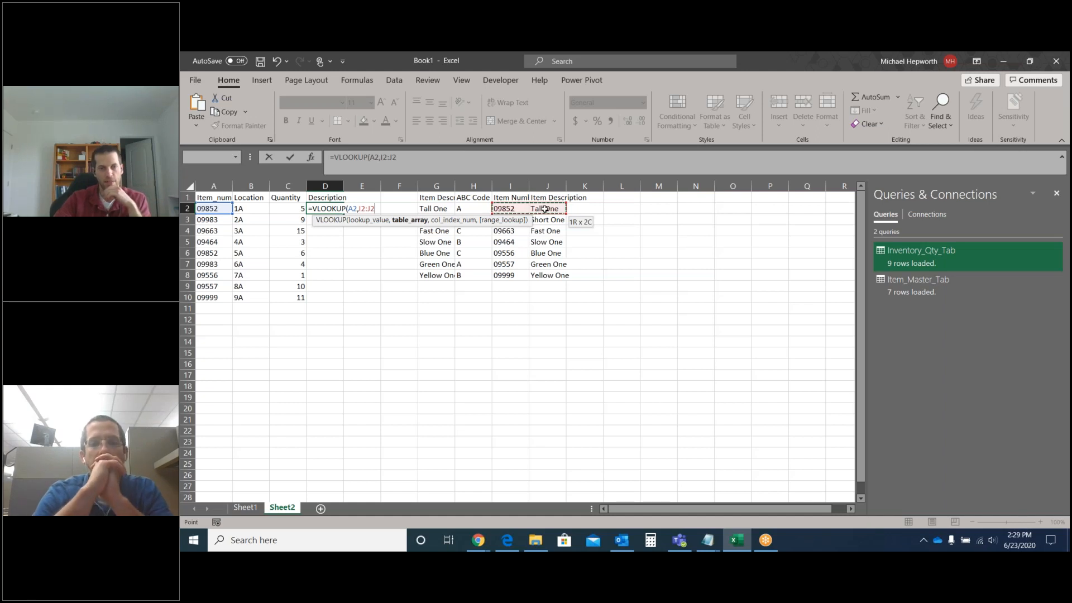
pyautogui.moveTo(544, 209); pyautogui.dragTo(550, 275)
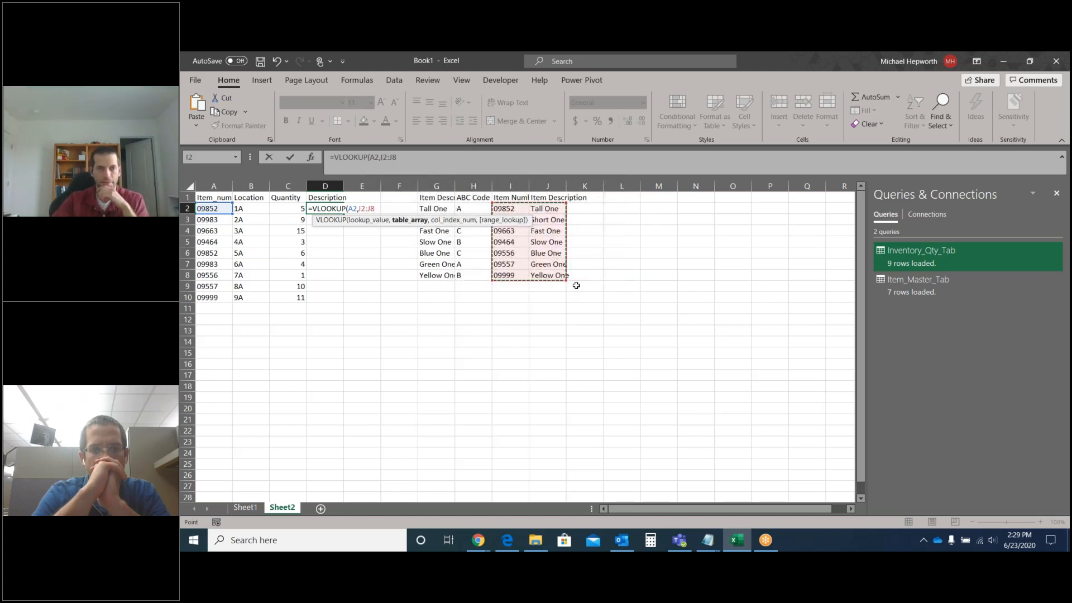
pyautogui.click(410, 157)
pyautogui.write(',')
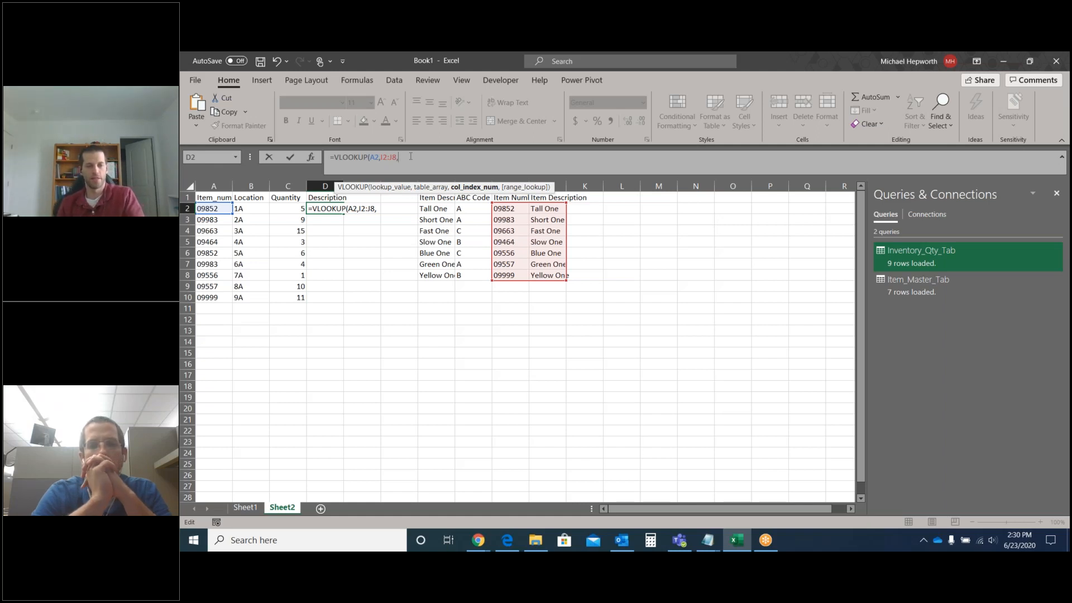
pyautogui.write('2')
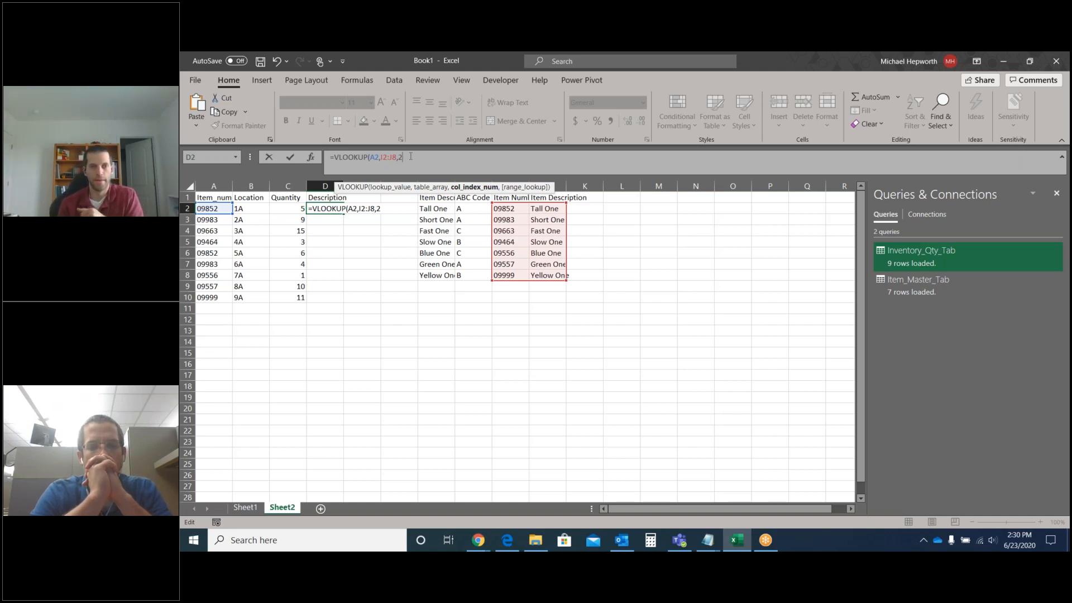
pyautogui.write(',')
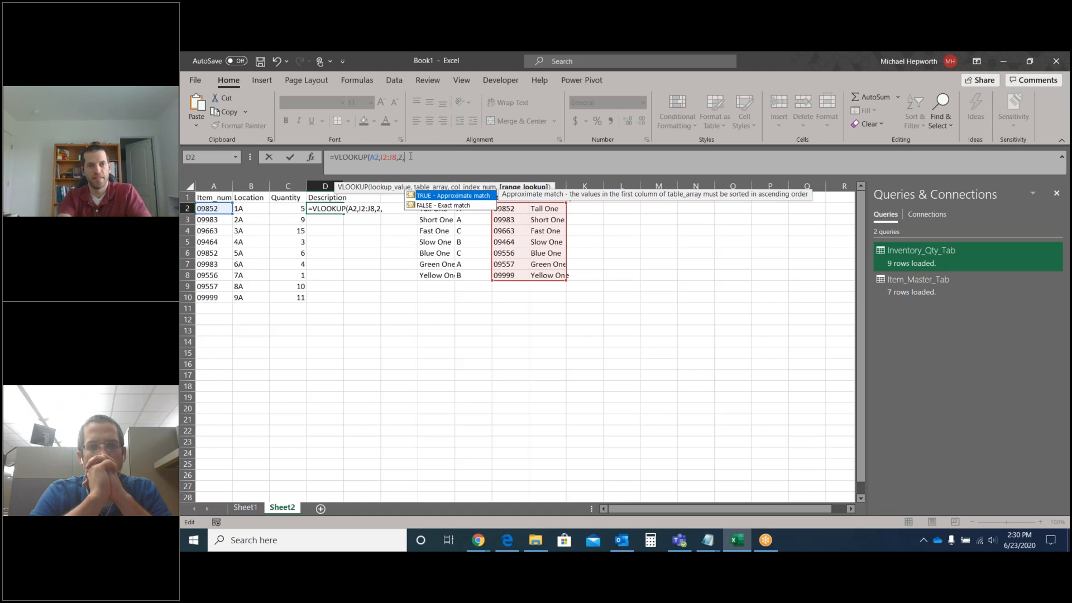
pyautogui.write('FALSE)')
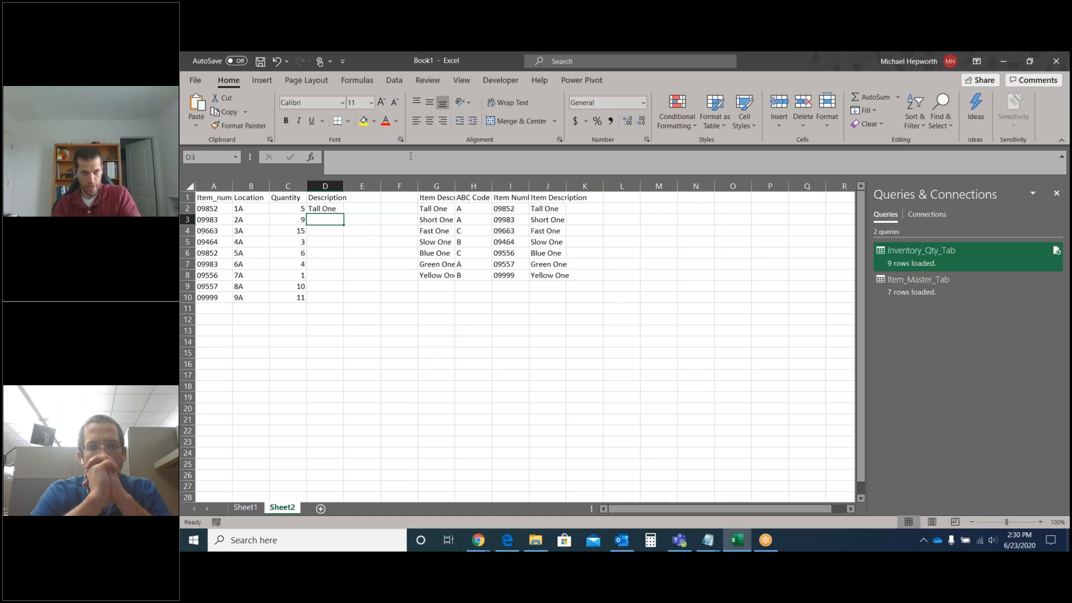
pyautogui.press('Up')
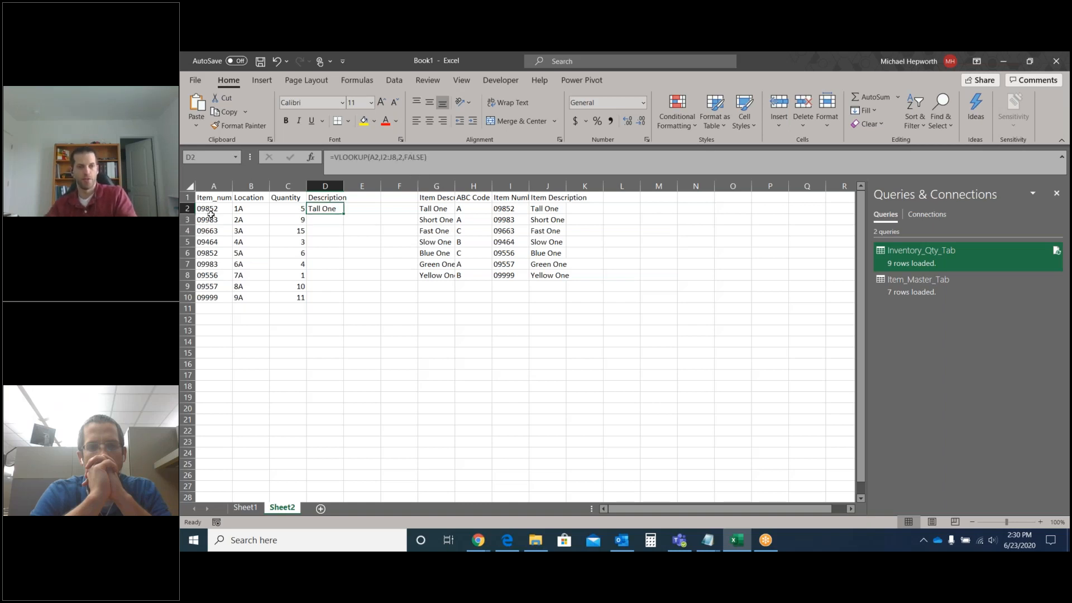
# - Fill the VLOOKUP formula with relative references from D2 down to D10
pyautogui.click(510, 210)
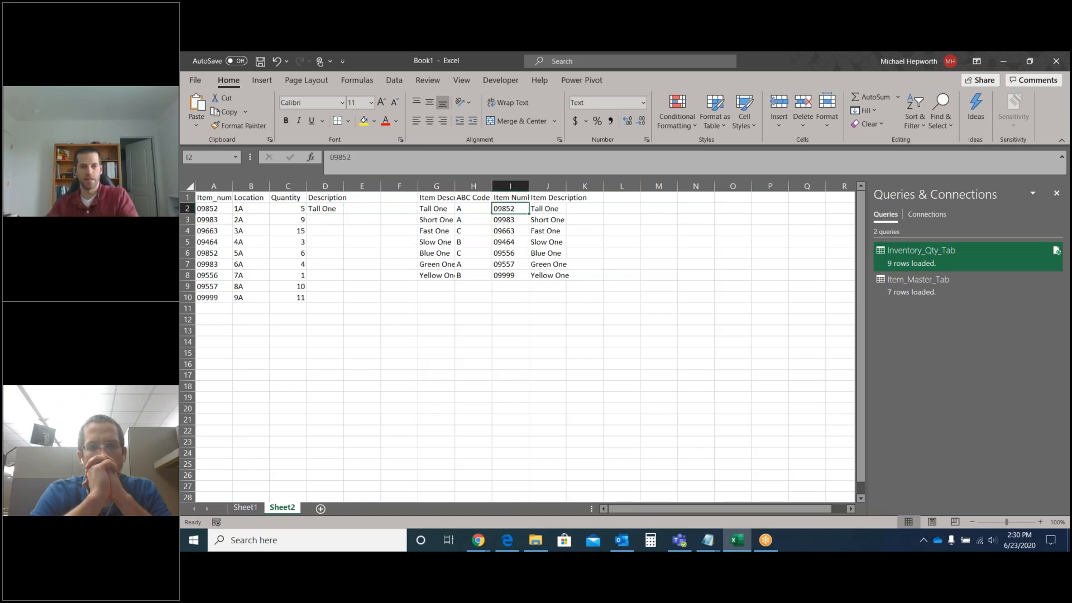
pyautogui.click(334, 208)
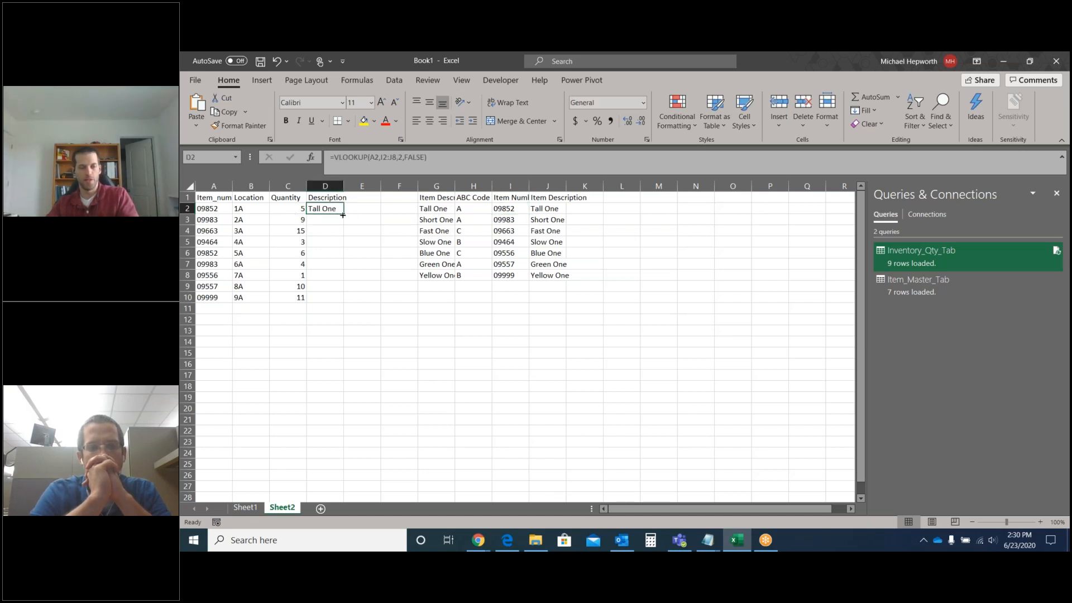
pyautogui.moveTo(344, 215); pyautogui.dragTo(347, 307)
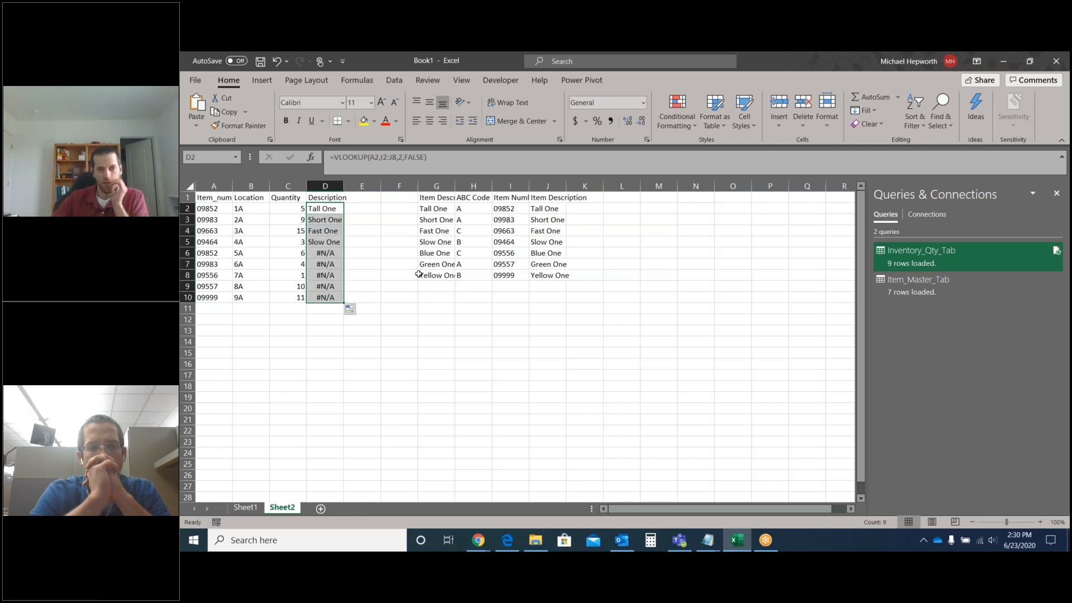
# - Check how the lookup ranges shift in the filled formulas against columns I and J, and clear D3:D10
pyautogui.click(334, 265)
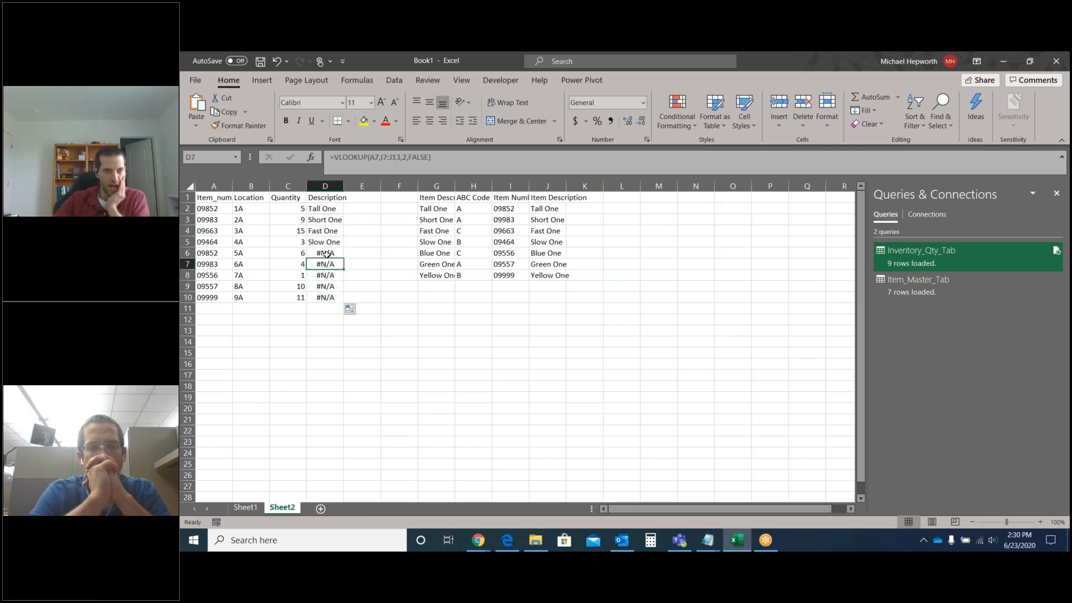
pyautogui.click(329, 255)
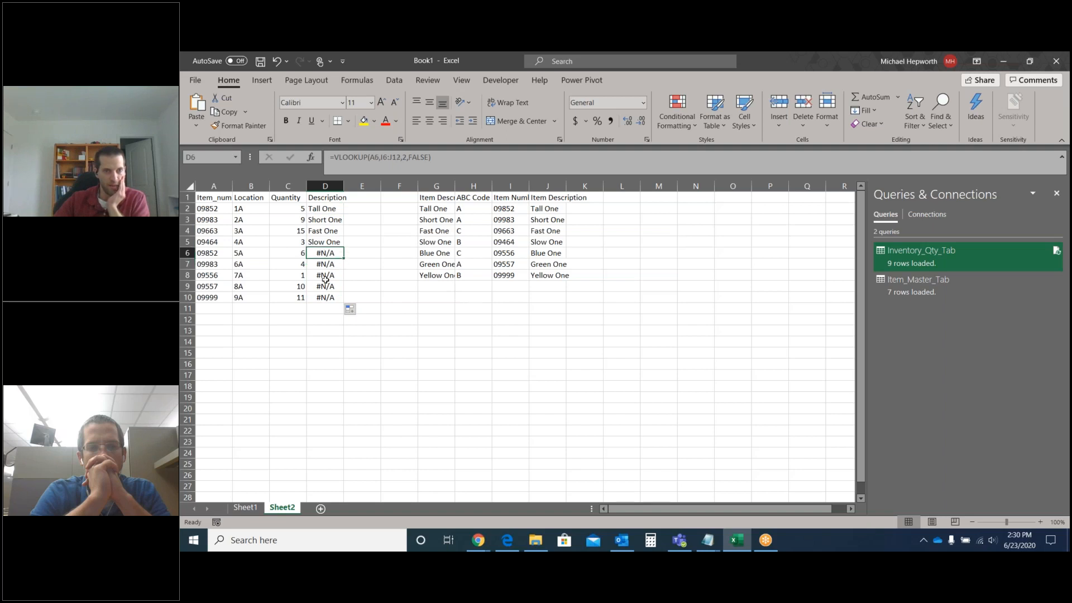
pyautogui.click(327, 207)
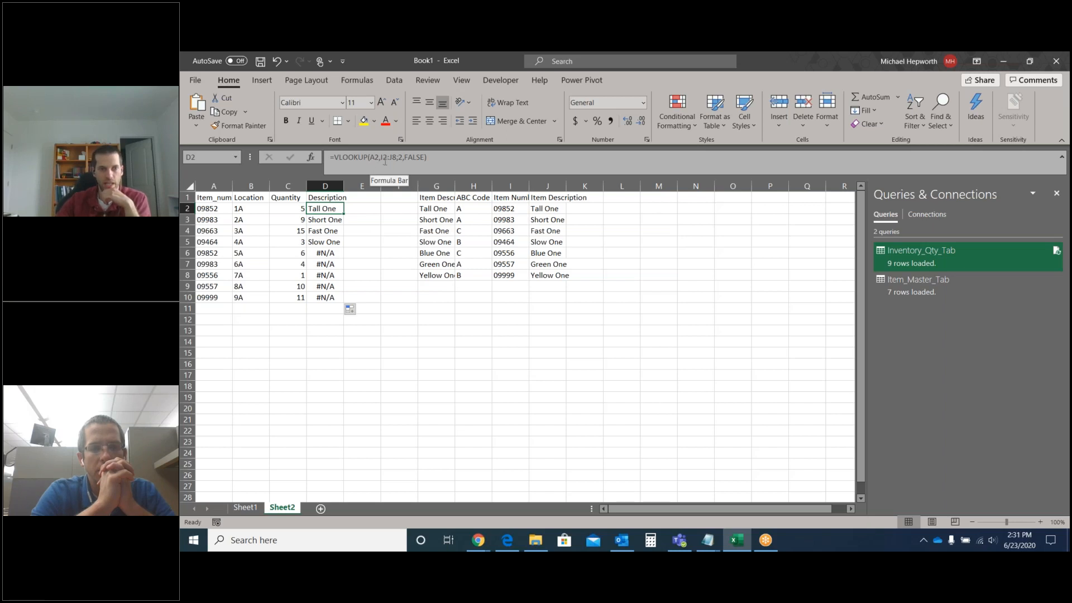
pyautogui.click(329, 218)
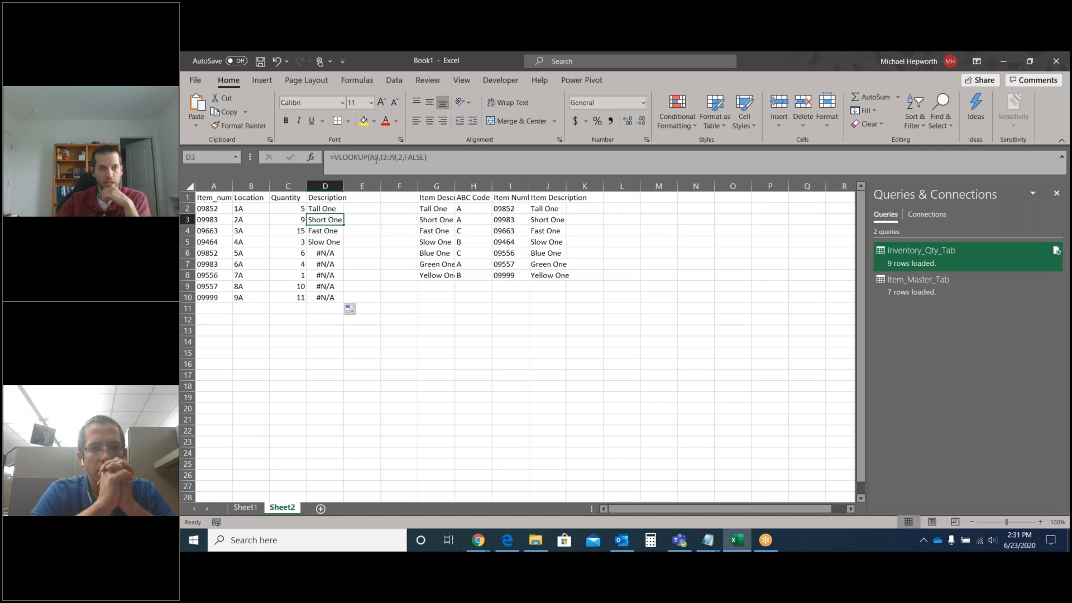
pyautogui.click(329, 230)
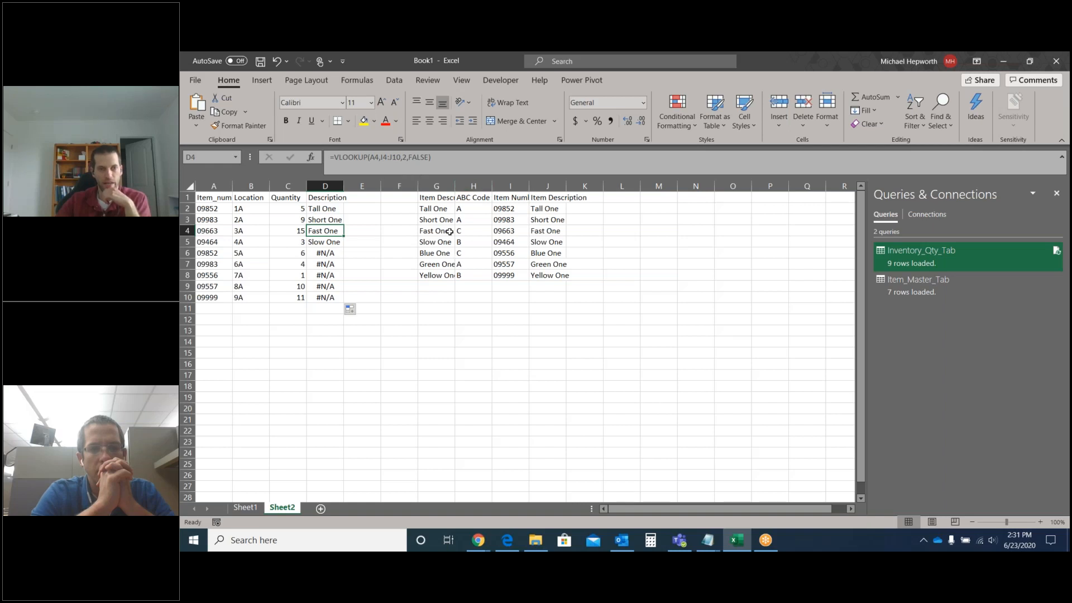
pyautogui.moveTo(503, 229); pyautogui.dragTo(525, 300)
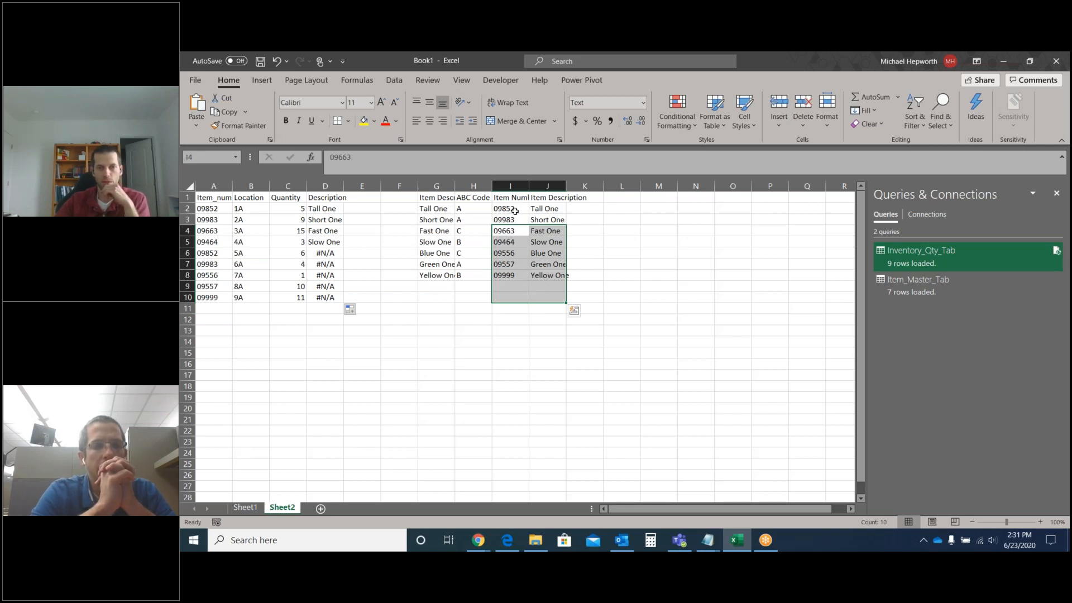
pyautogui.moveTo(330, 220); pyautogui.dragTo(325, 300)
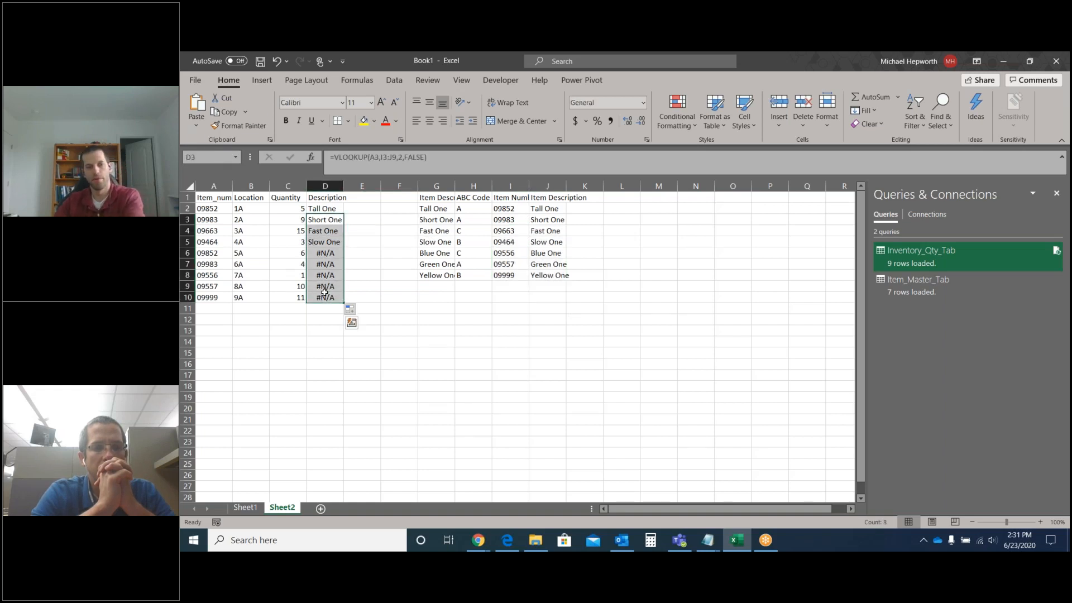
pyautogui.press('Delete')
# - Make the table array in D2's VLOOKUP formula absolute as $I$2:$J$8
pyautogui.click(324, 207)
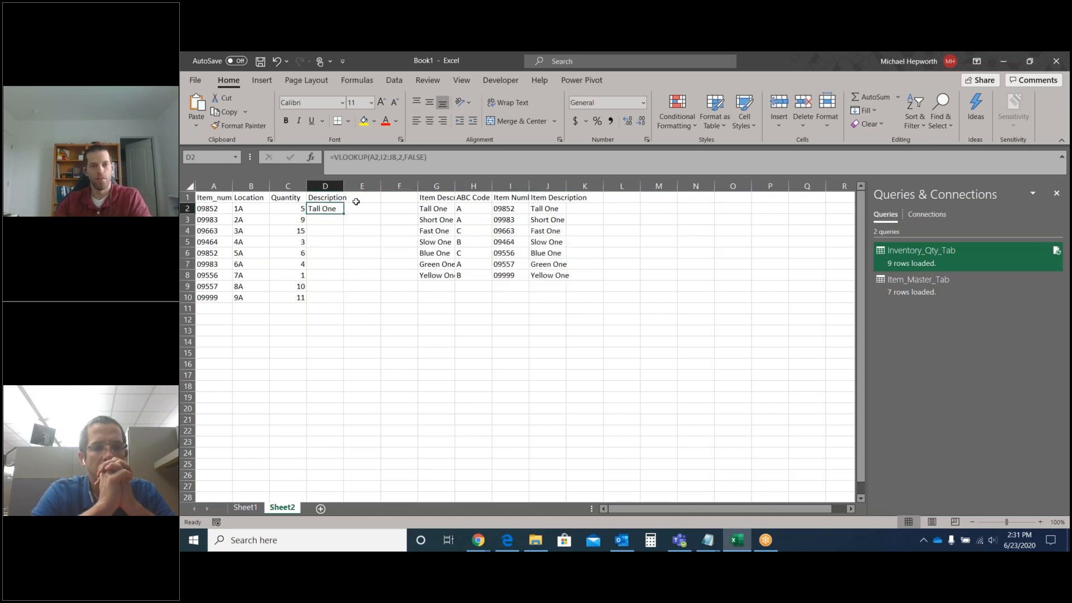
pyautogui.click(379, 158)
pyautogui.press('Right')
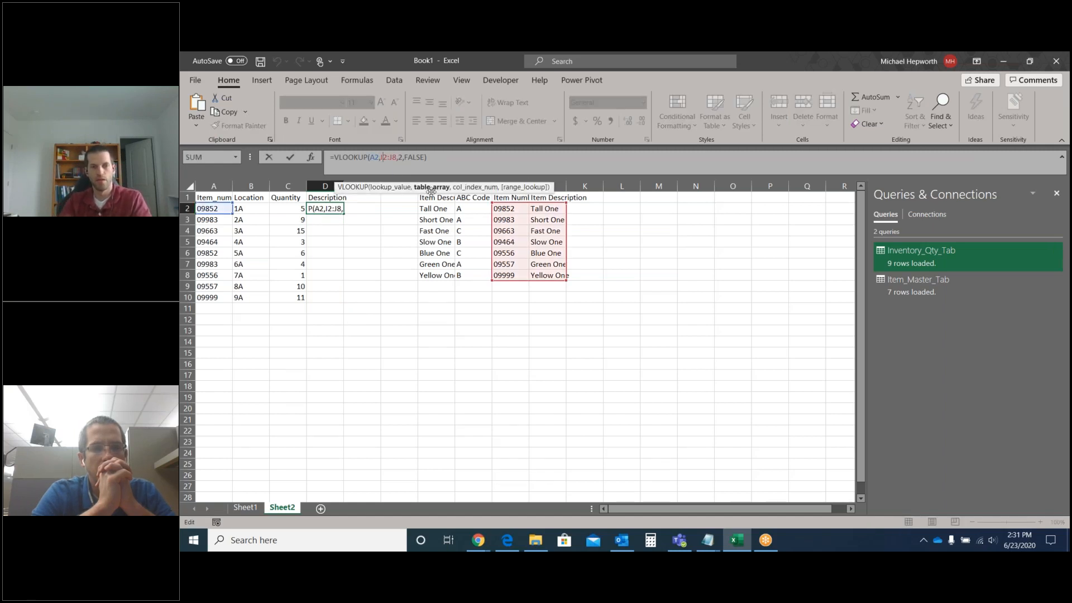
pyautogui.press('F4')
pyautogui.press('F4')
pyautogui.press('F4')
pyautogui.press('F4')
pyautogui.press('F4')
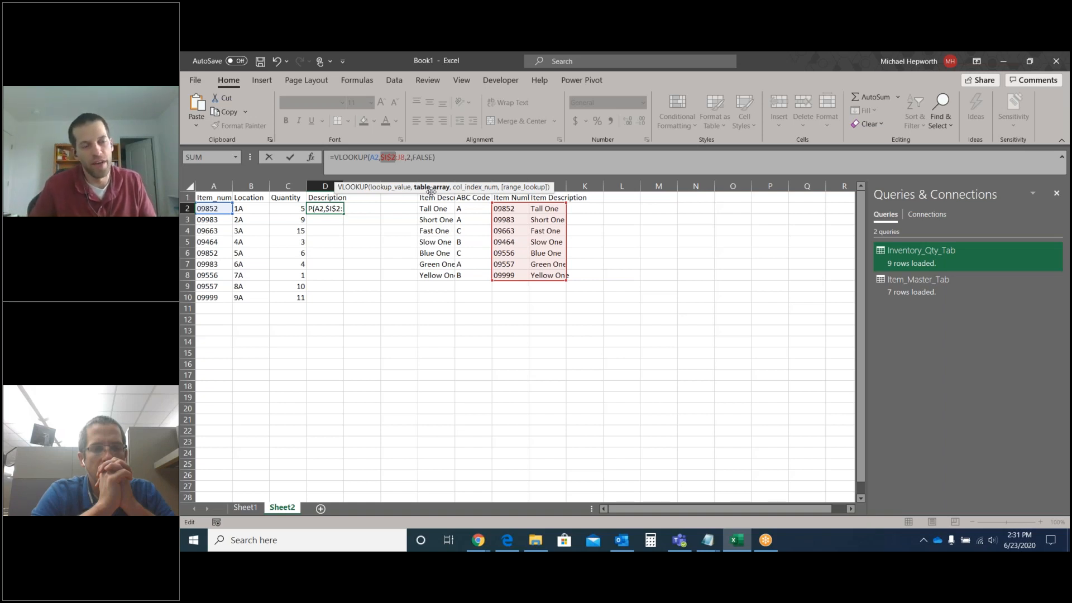
pyautogui.press('Right')
pyautogui.press('Right')
pyautogui.press('Right')
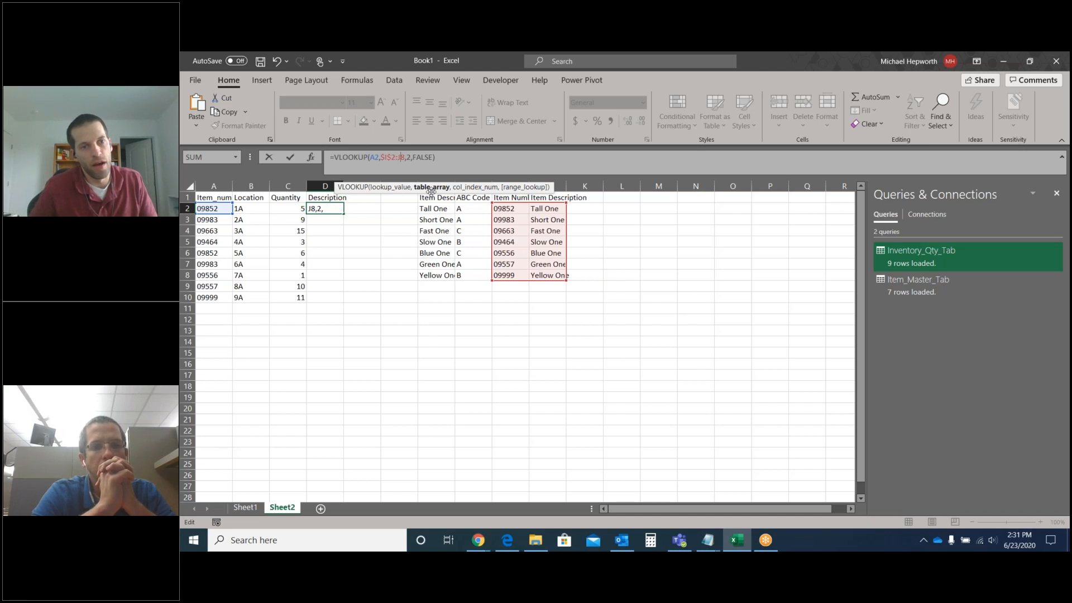
pyautogui.press('F4')
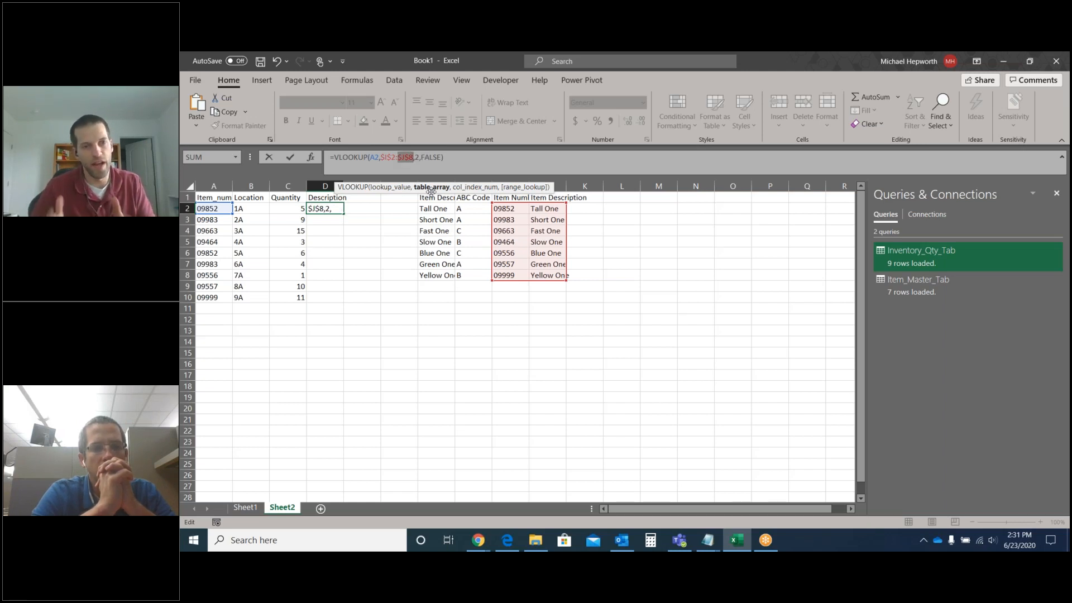
# - Lock only the column of the lookup value as $A2 in D2's VLOOKUP formula and commit it
pyautogui.press('Left')
pyautogui.press('Left')
pyautogui.press('Left')
pyautogui.press('Left')
pyautogui.press('Left')
pyautogui.press('Left')
pyautogui.press('Left')
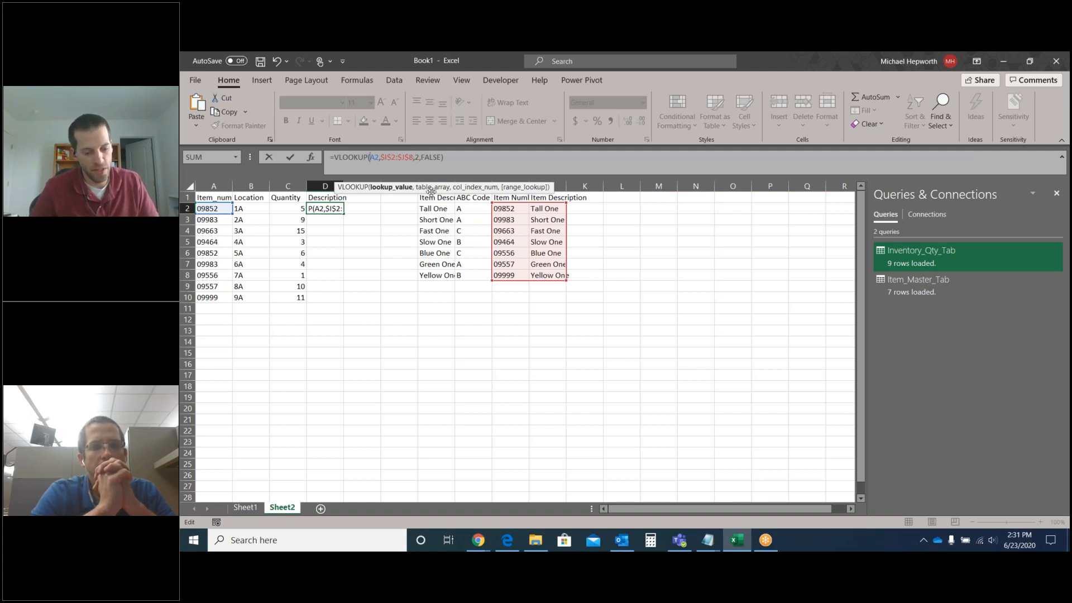
pyautogui.press('Left')
pyautogui.press('Left')
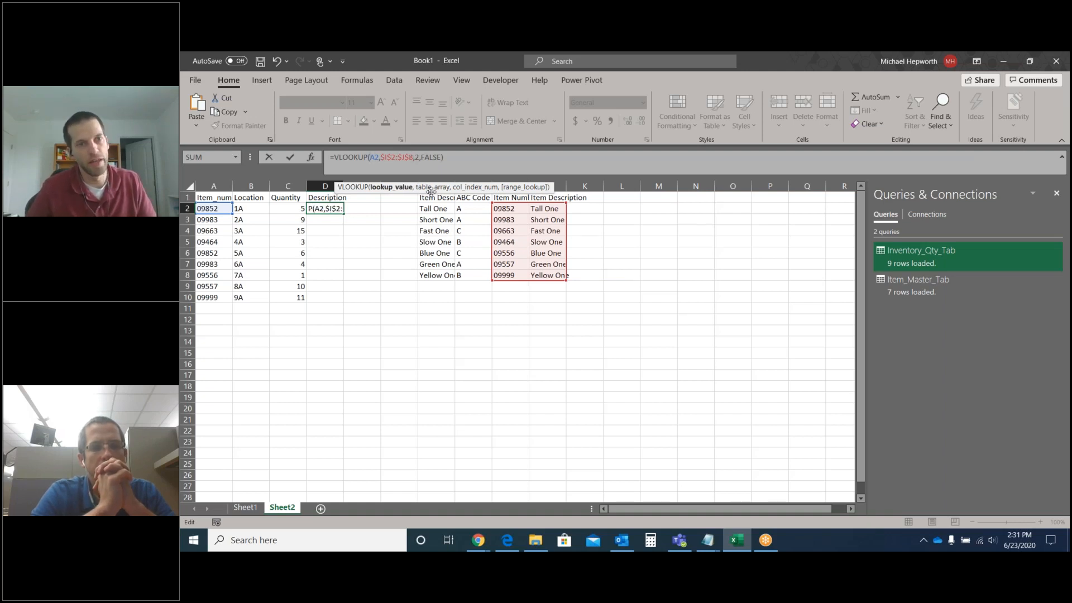
pyautogui.press('F4')
pyautogui.press('F4')
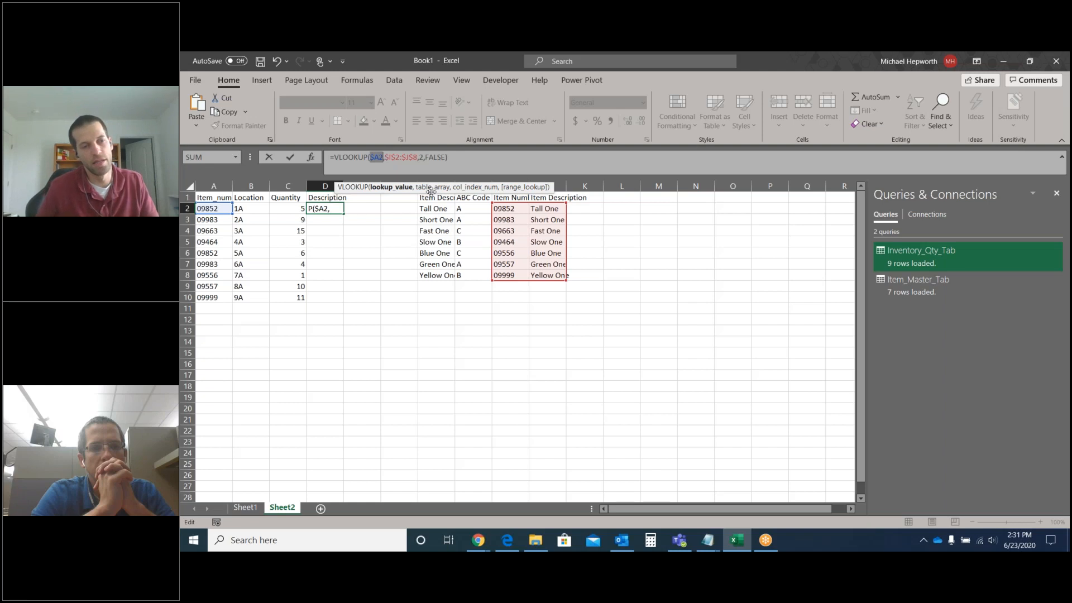
pyautogui.press('Return')
# - Fill the VLOOKUP formula with the locked table array from D2 down to D10
pyautogui.click(329, 210)
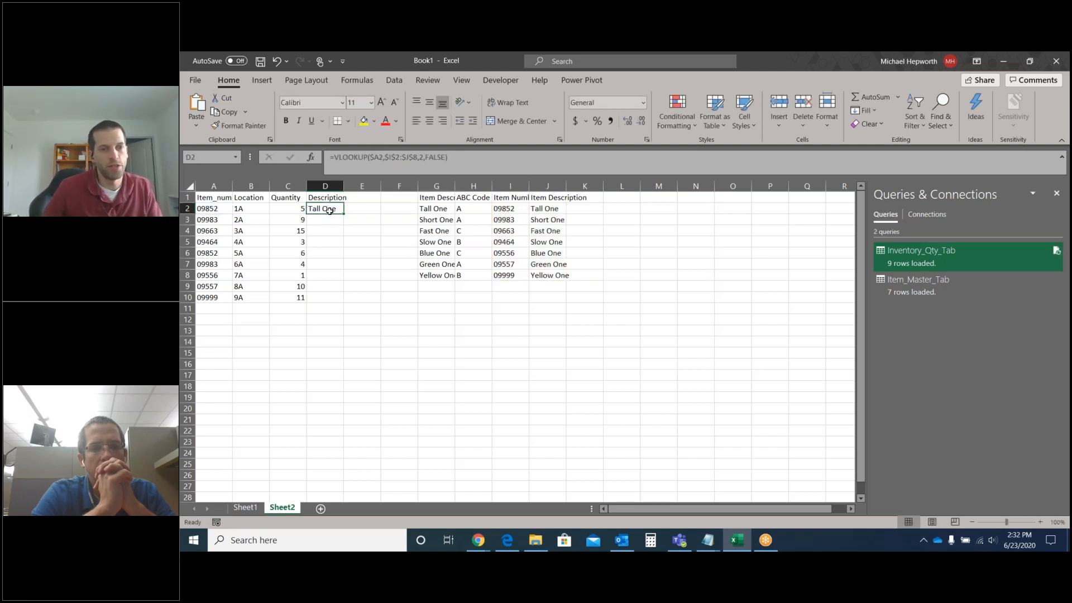
pyautogui.moveTo(343, 215); pyautogui.dragTo(341, 298)
pyautogui.click(341, 286)
# - Examine the filled formulas in column D and compare their descriptions with the item numbers and descriptions in columns I and J
pyautogui.click(333, 230)
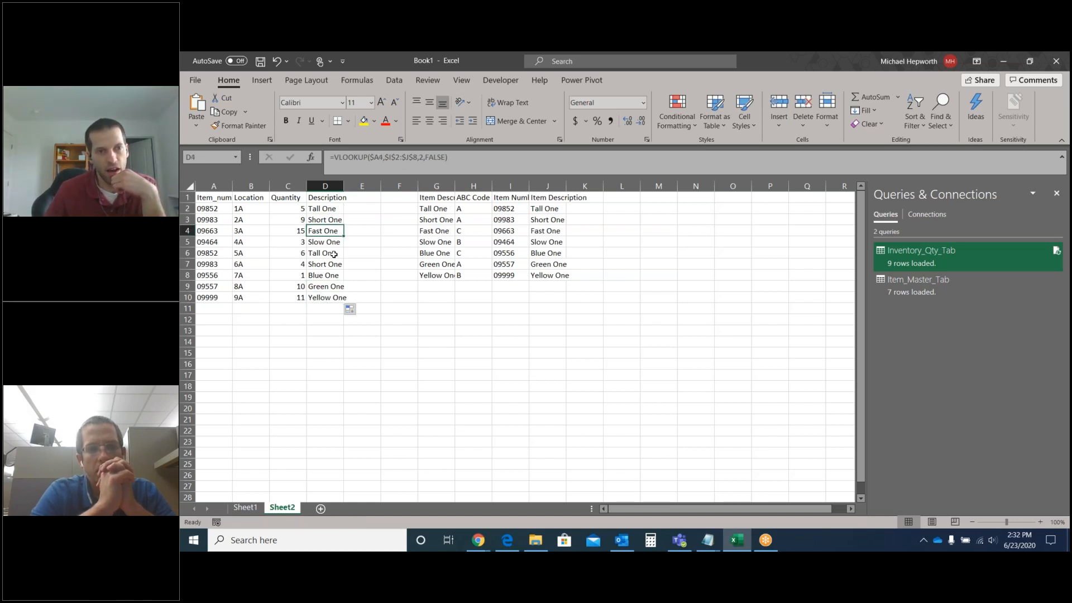
pyautogui.click(333, 254)
pyautogui.click(324, 287)
pyautogui.click(326, 264)
pyautogui.click(327, 242)
pyautogui.click(328, 221)
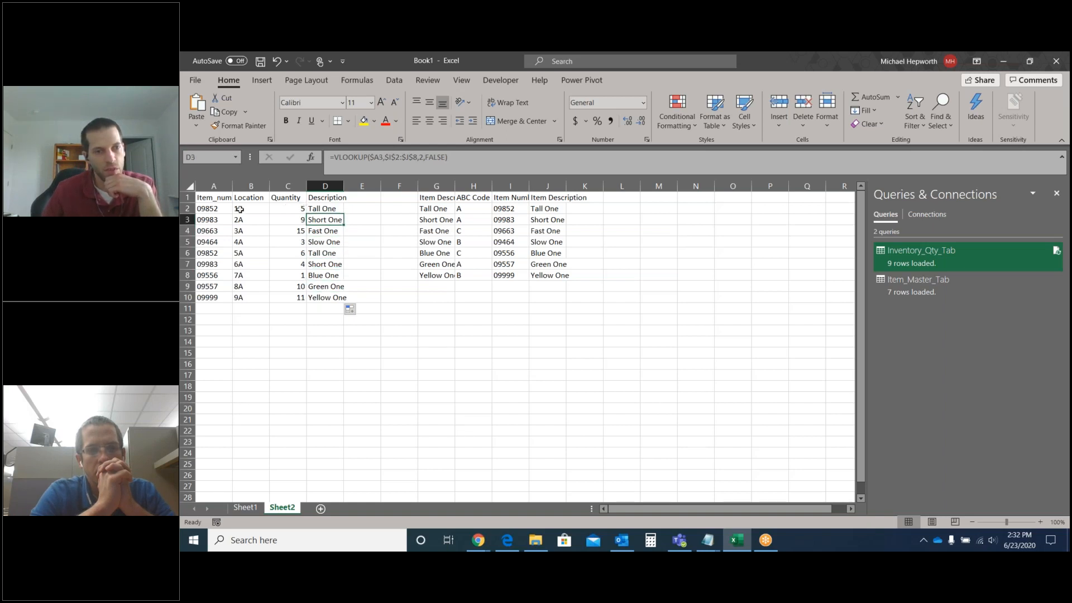
pyautogui.click(216, 266)
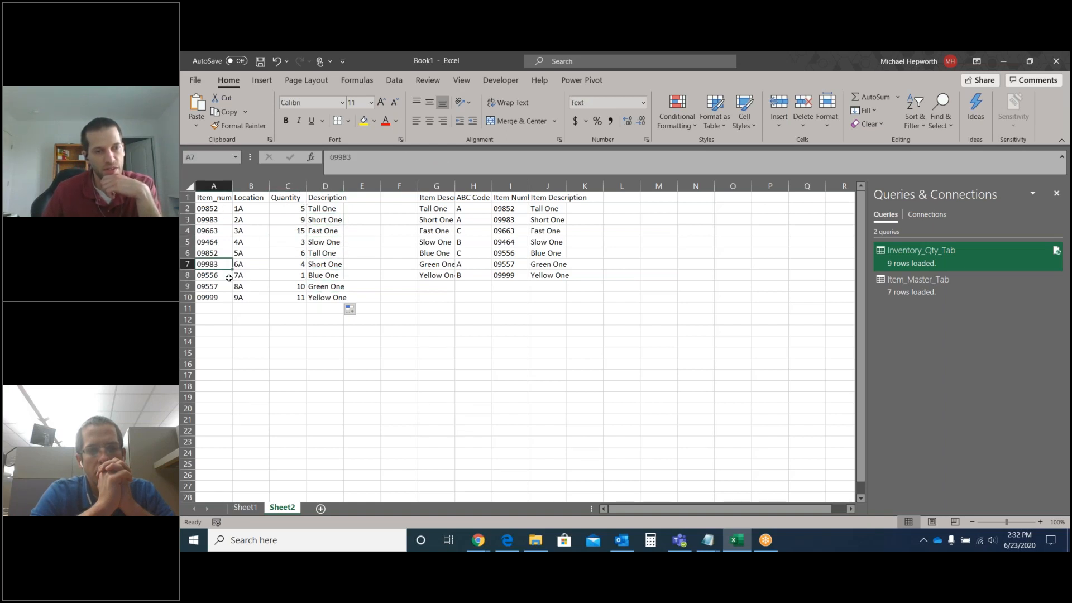
pyautogui.click(511, 222)
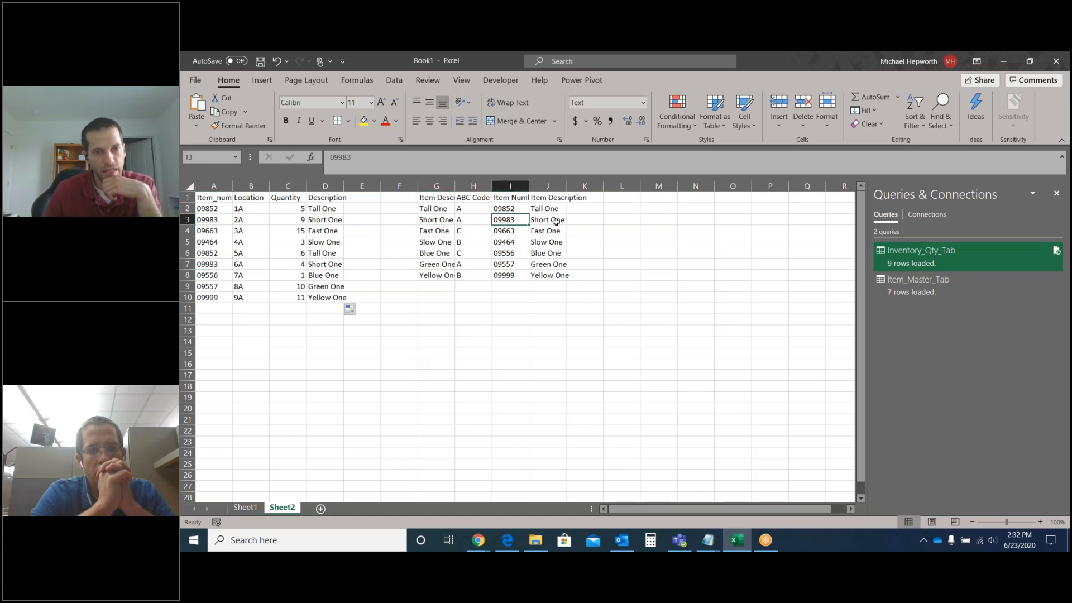
pyautogui.click(558, 221)
pyautogui.click(333, 263)
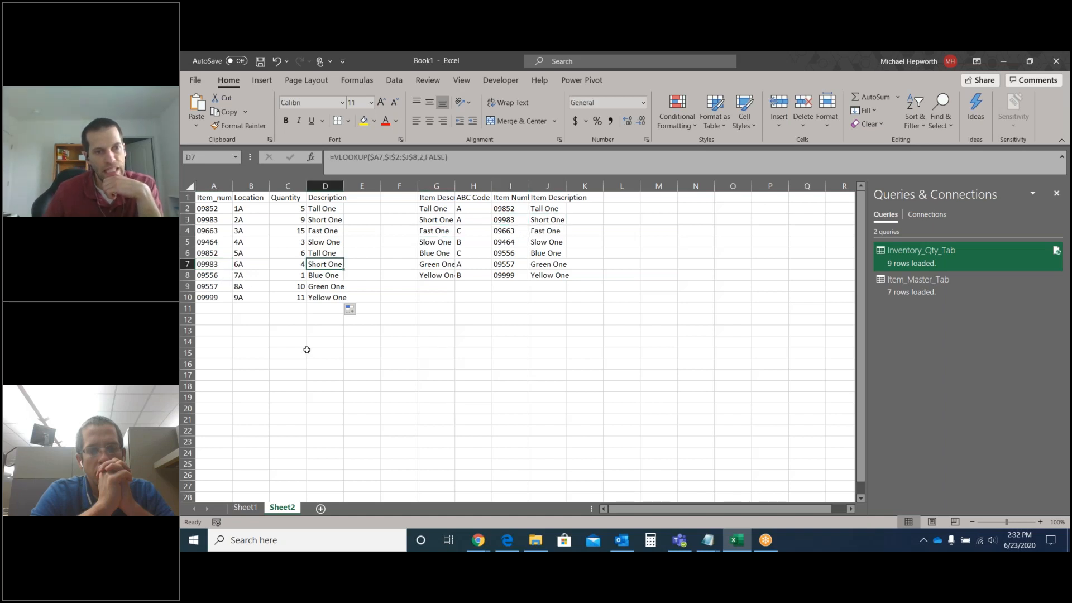
pyautogui.click(217, 277)
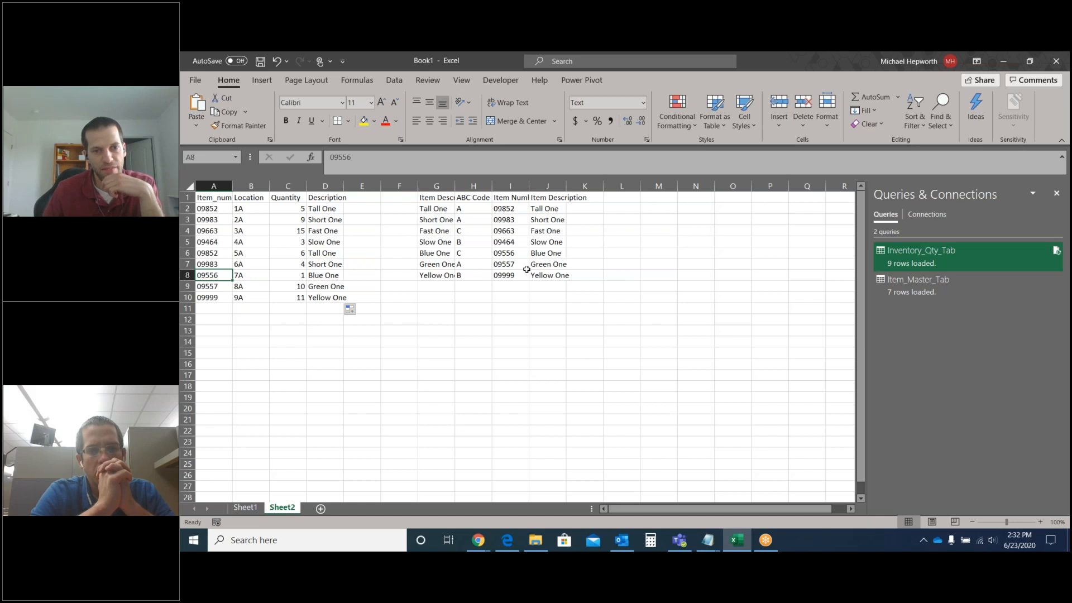
pyautogui.click(557, 251)
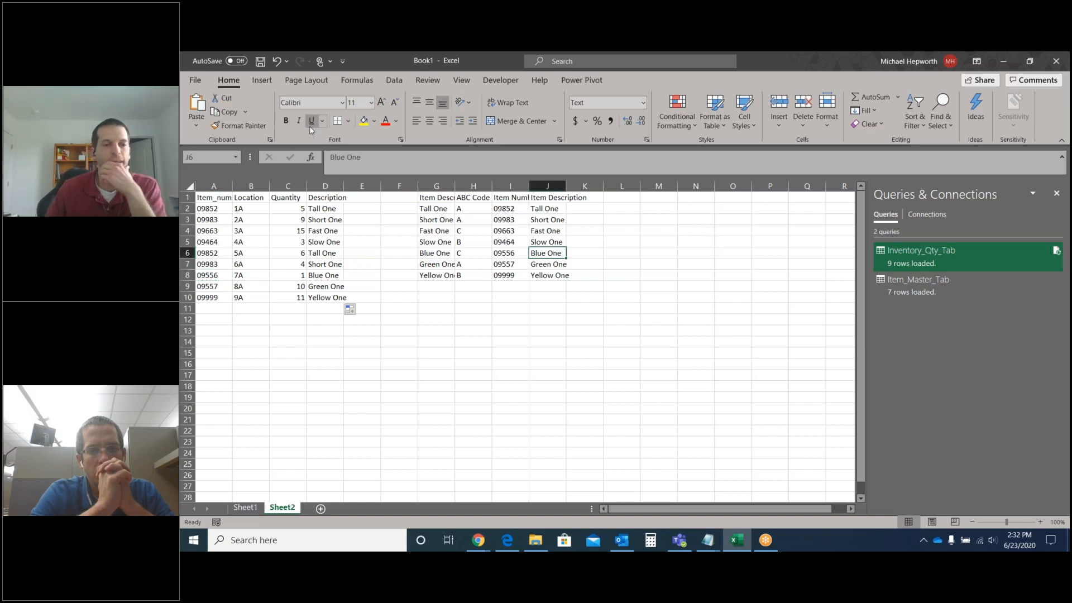
pyautogui.click(336, 241)
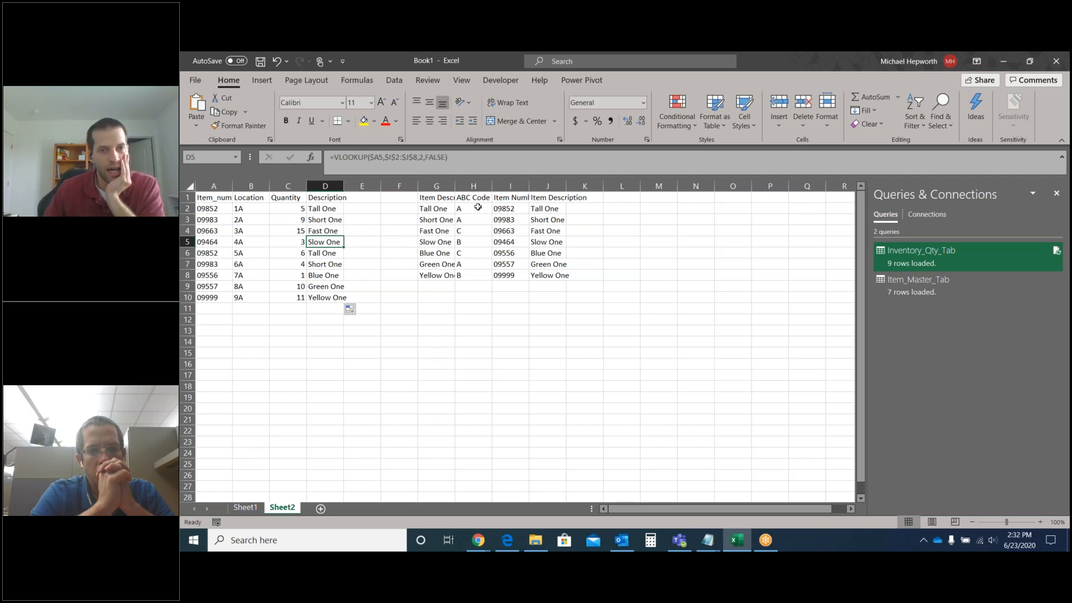
# - Copy the ABC Code column from H1:H8 to K1, beside the Item Description column
pyautogui.moveTo(474, 198); pyautogui.dragTo(483, 282)
pyautogui.hotkey('ctrl', 'c')
pyautogui.click(658, 230)
pyautogui.click(600, 201)
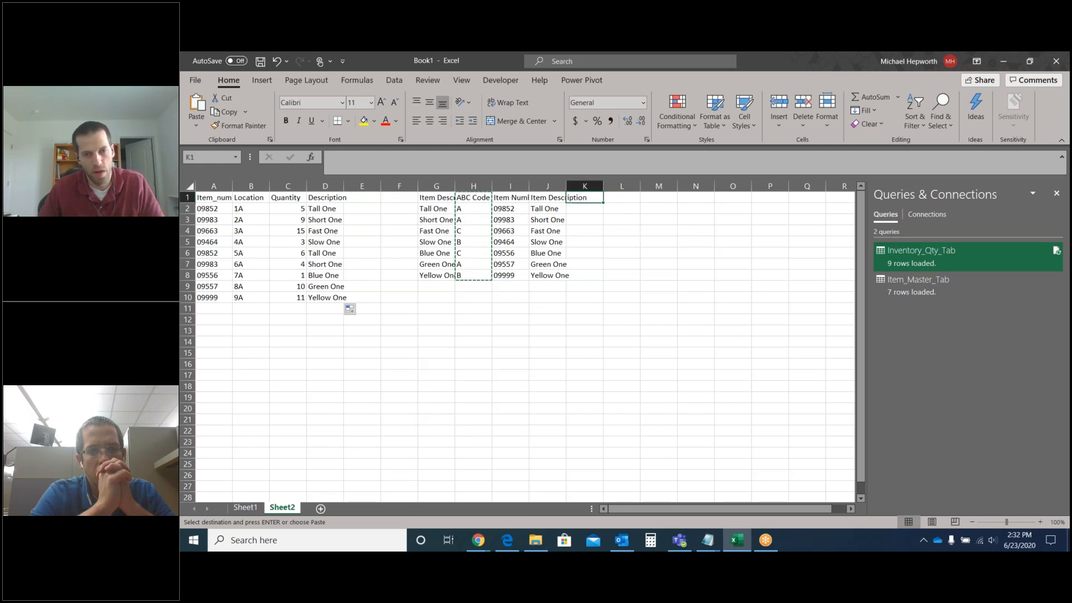
pyautogui.hotkey('ctrl', 'v')
# - Fill D2's VLOOKUP formula across to E2
pyautogui.click(334, 208)
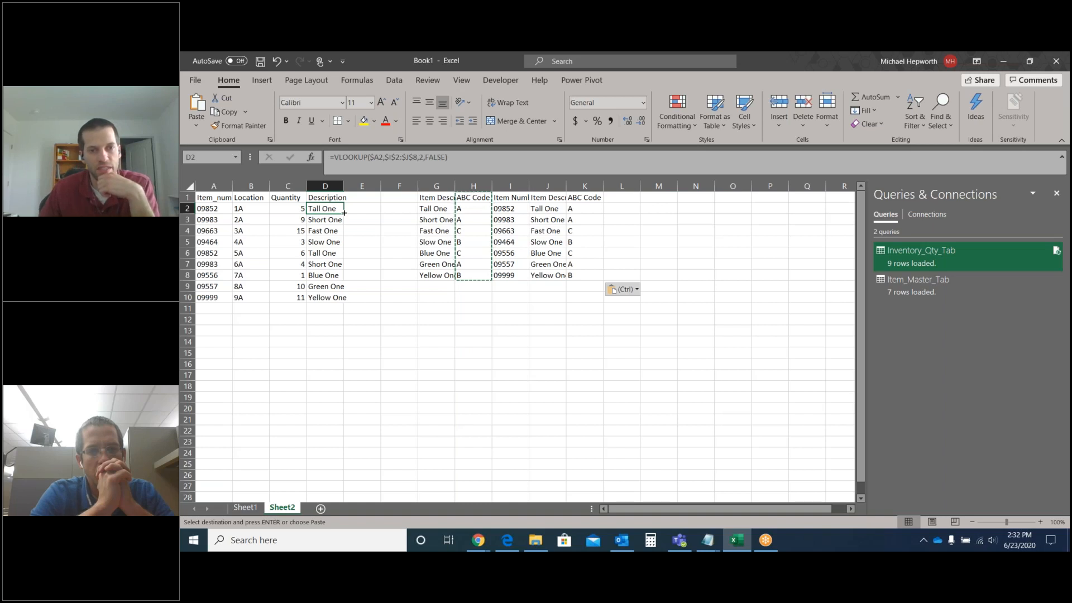
pyautogui.moveTo(345, 213); pyautogui.dragTo(380, 212)
pyautogui.click(358, 210)
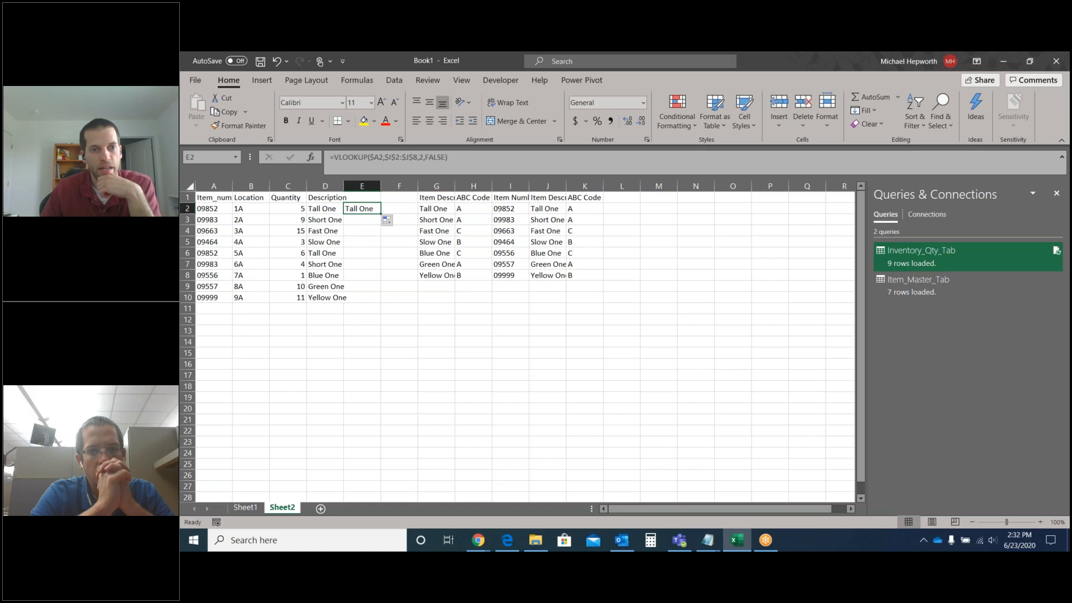
# - Extend the table array in E2's VLOOKUP formula to $I$2:$K$8
pyautogui.click(411, 159)
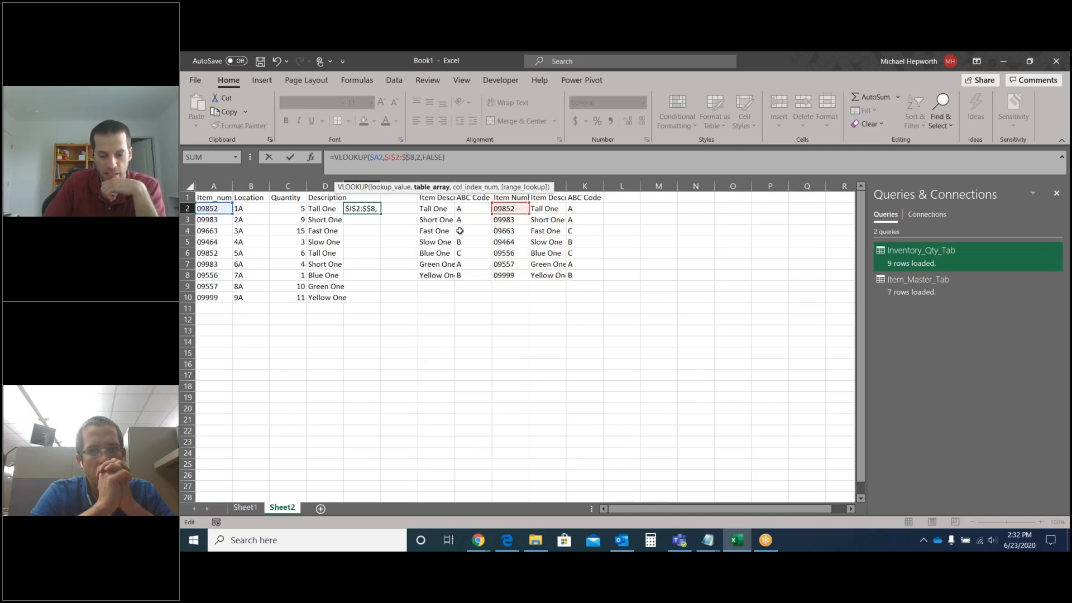
pyautogui.press('Return')
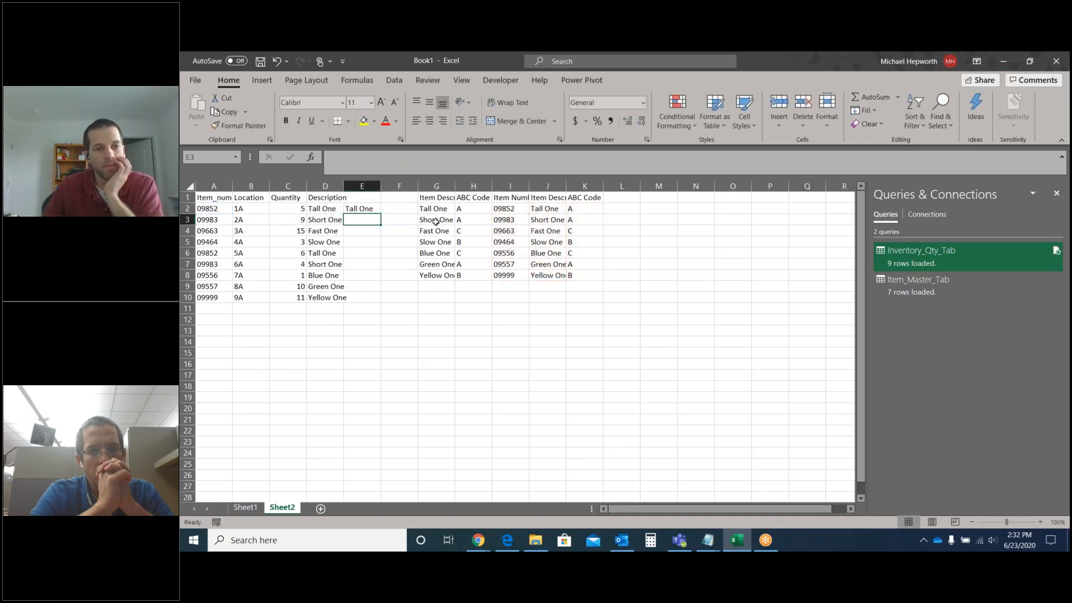
pyautogui.click(368, 208)
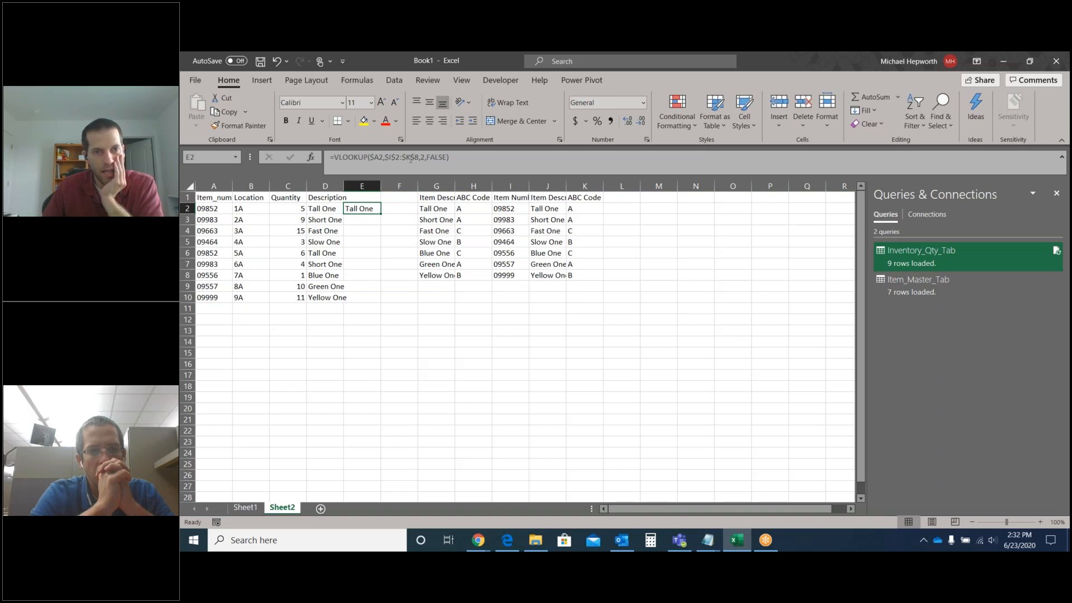
# - Set the column index in E2's VLOOKUP formula to 3 and fill it down to E10
pyautogui.click(423, 157)
pyautogui.press('BackSpace')
pyautogui.write('3')
pyautogui.press('Return')
pyautogui.click(366, 208)
pyautogui.moveTo(381, 213); pyautogui.dragTo(387, 305)
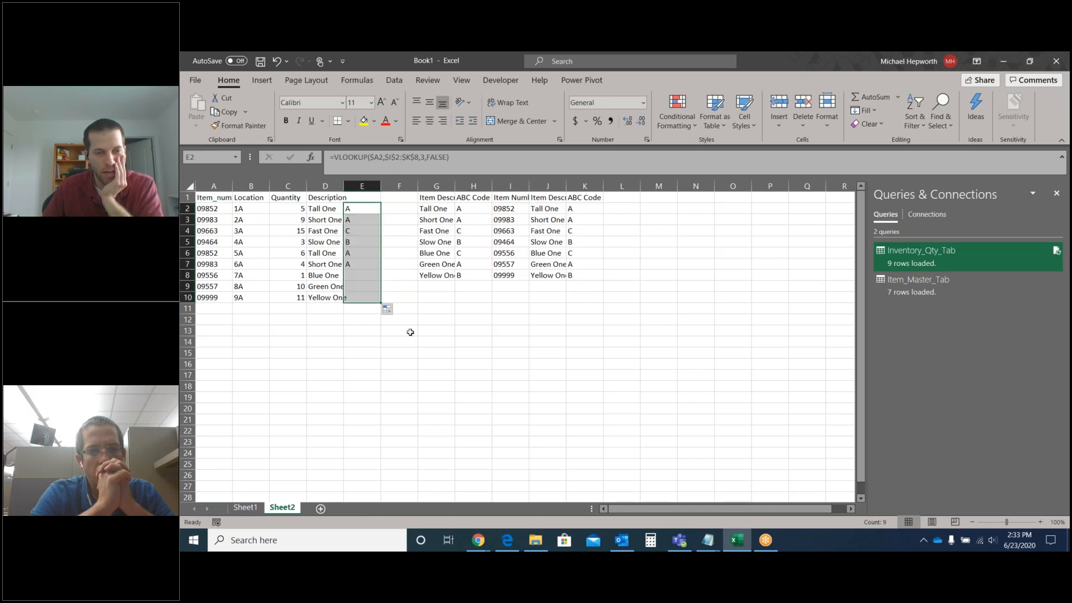
# - Change the column index in E2's VLOOKUP formula to 1 and fill it down to E10
pyautogui.click(360, 208)
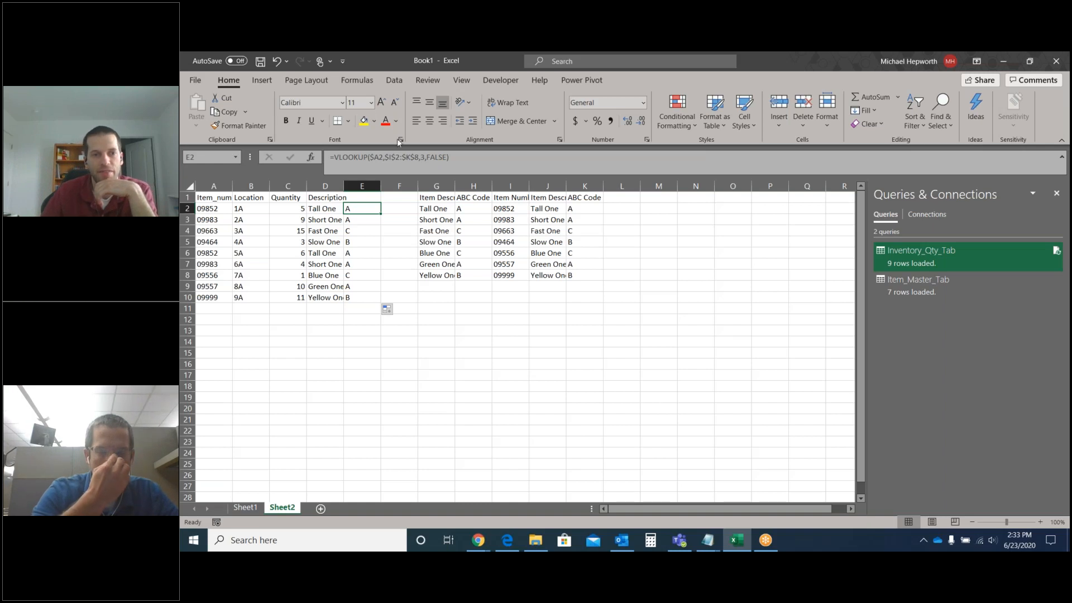
pyautogui.doubleClick(360, 208)
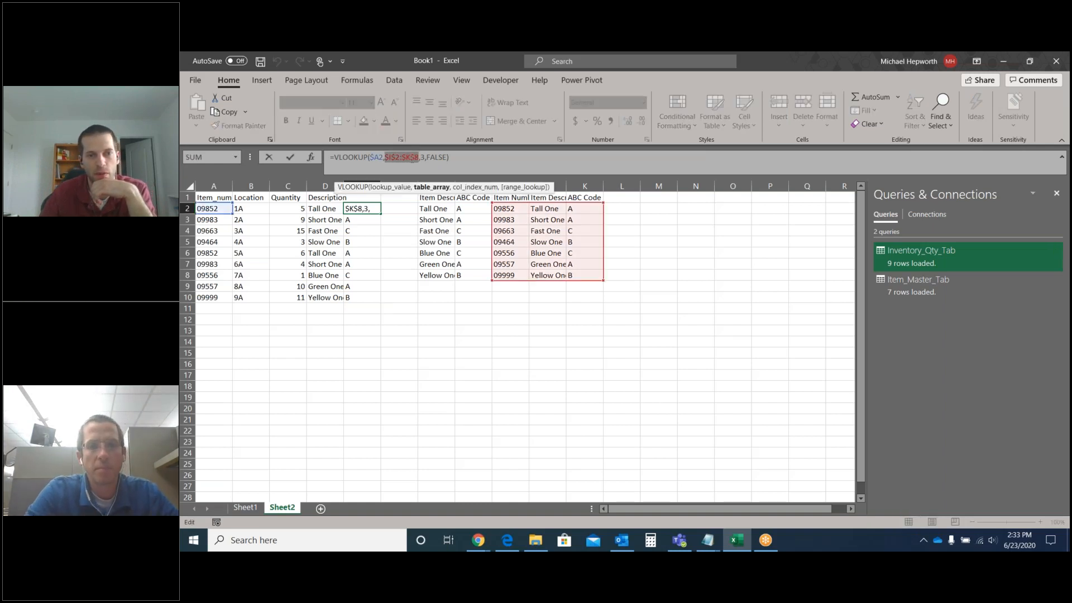
pyautogui.click(423, 157)
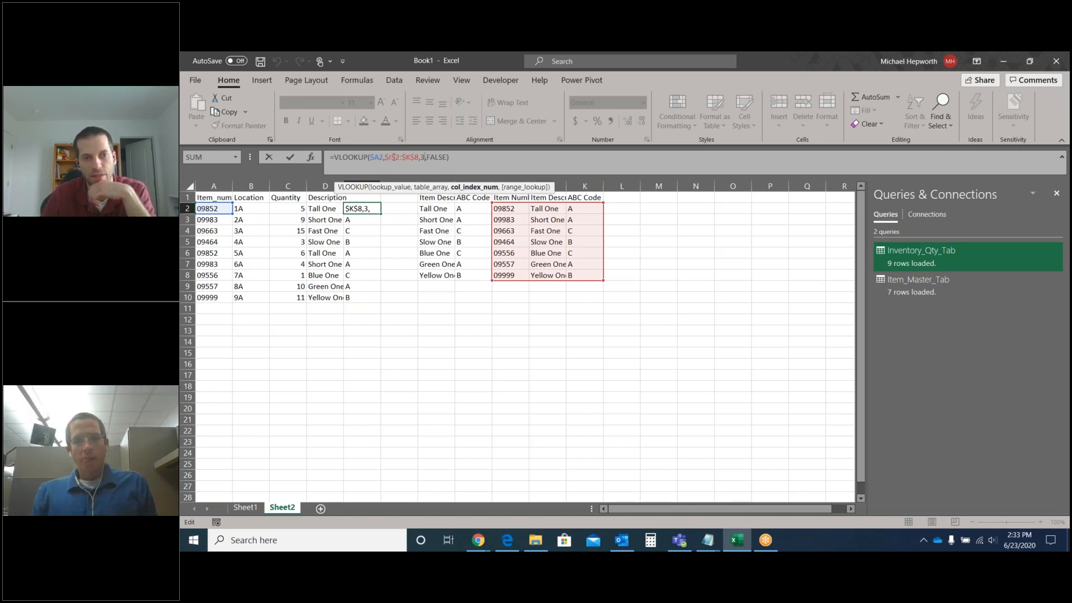
pyautogui.click(426, 158)
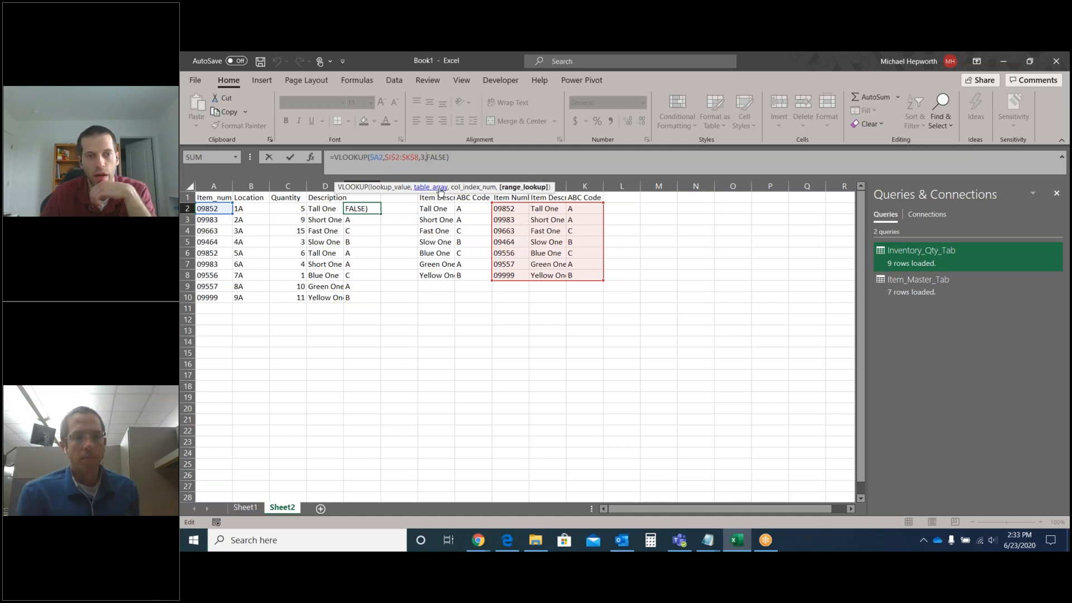
pyautogui.press('BackSpace')
pyautogui.write('1')
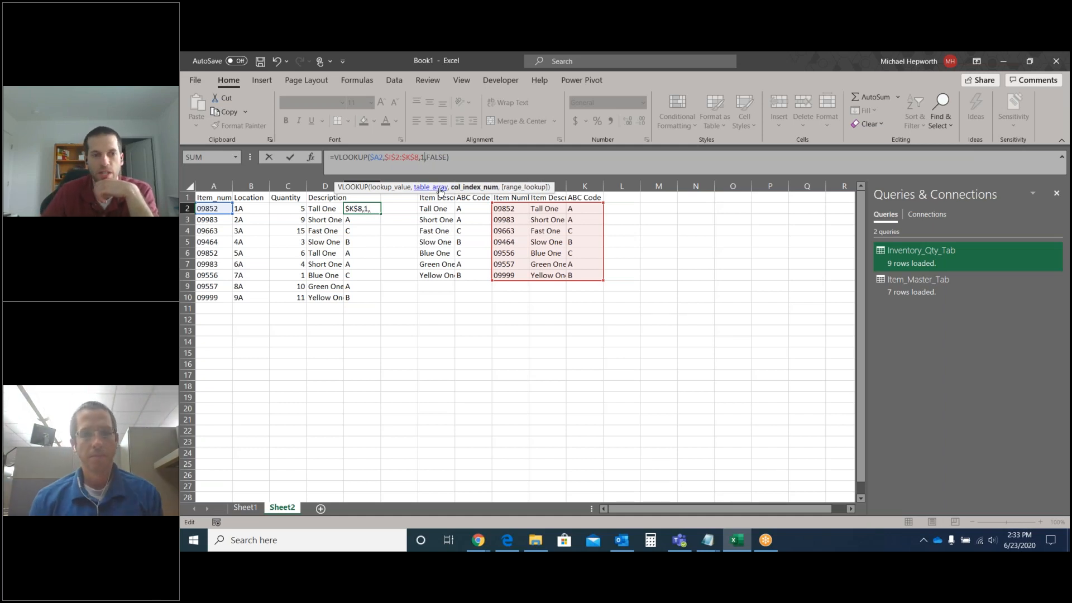
pyautogui.press('Return')
pyautogui.click(363, 209)
pyautogui.moveTo(380, 214); pyautogui.dragTo(380, 302)
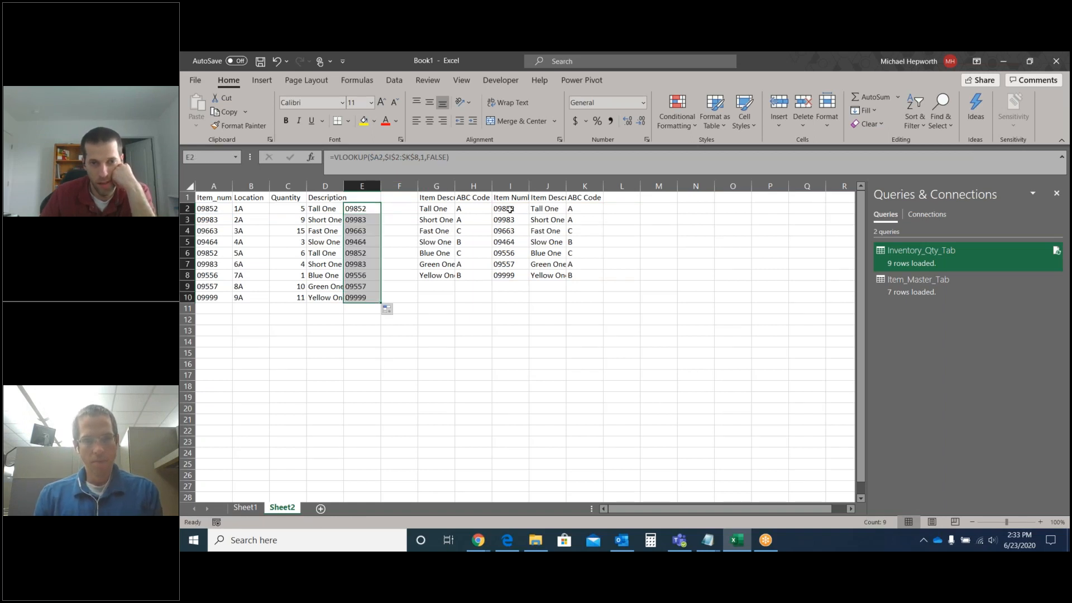
# - Change the column index in E2's VLOOKUP formula to 2 and fill it down to E10
pyautogui.click(360, 210)
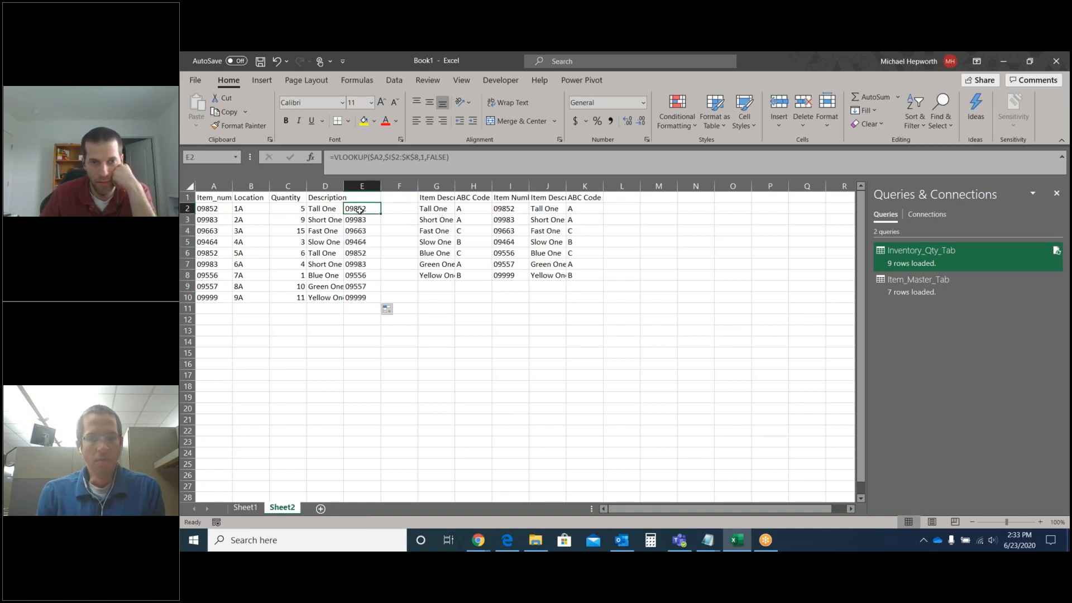
pyautogui.click(423, 156)
pyautogui.press('BackSpace')
pyautogui.write('2')
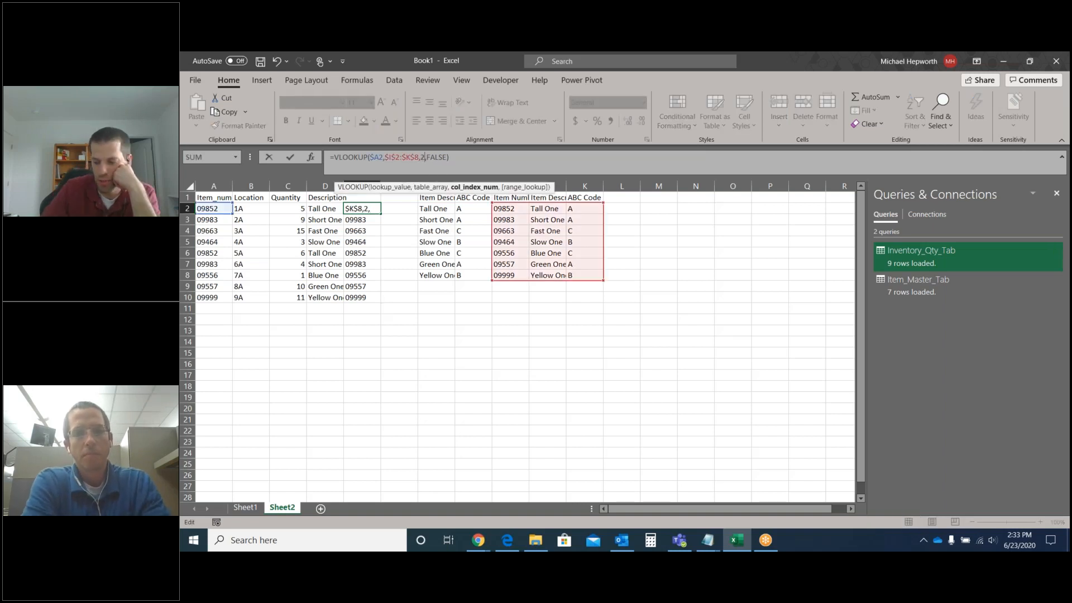
pyautogui.press('Return')
pyautogui.click(363, 208)
pyautogui.moveTo(381, 215); pyautogui.dragTo(382, 302)
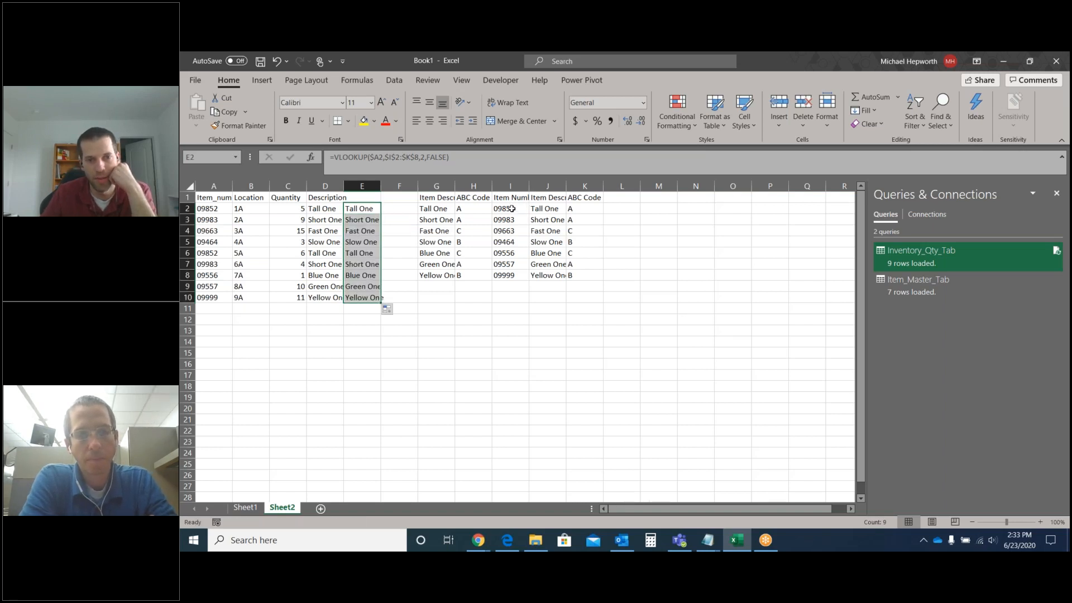
# - Compare Sheet2's VLOOKUP formulas and their lookup range in columns I to K with the XLOOKUP formula in Sheet1's Description column
pyautogui.moveTo(512, 208); pyautogui.dragTo(580, 276)
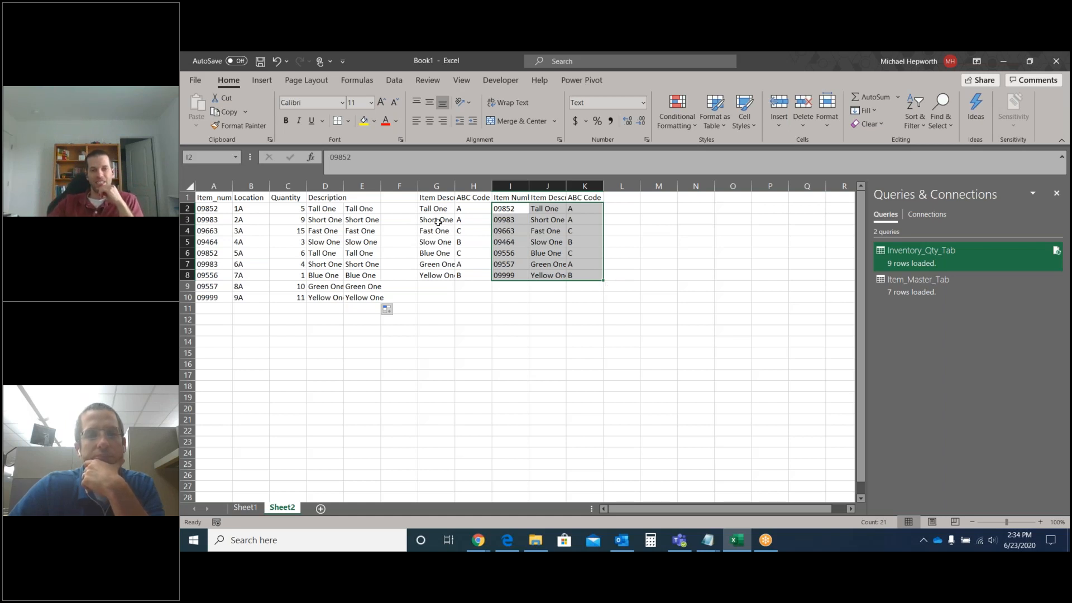
pyautogui.click(324, 217)
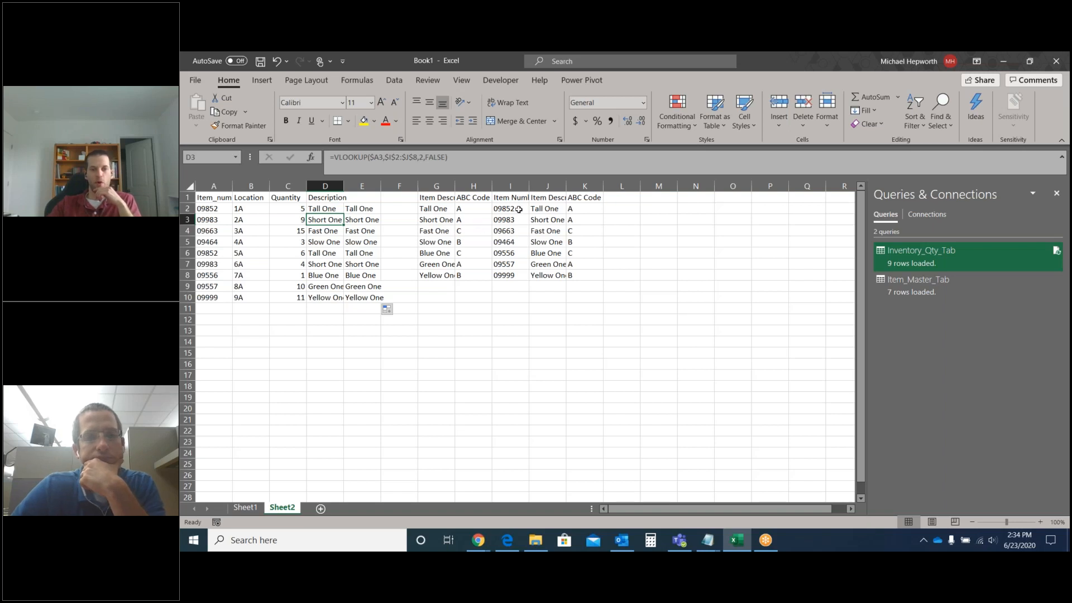
pyautogui.moveTo(511, 199); pyautogui.dragTo(583, 273)
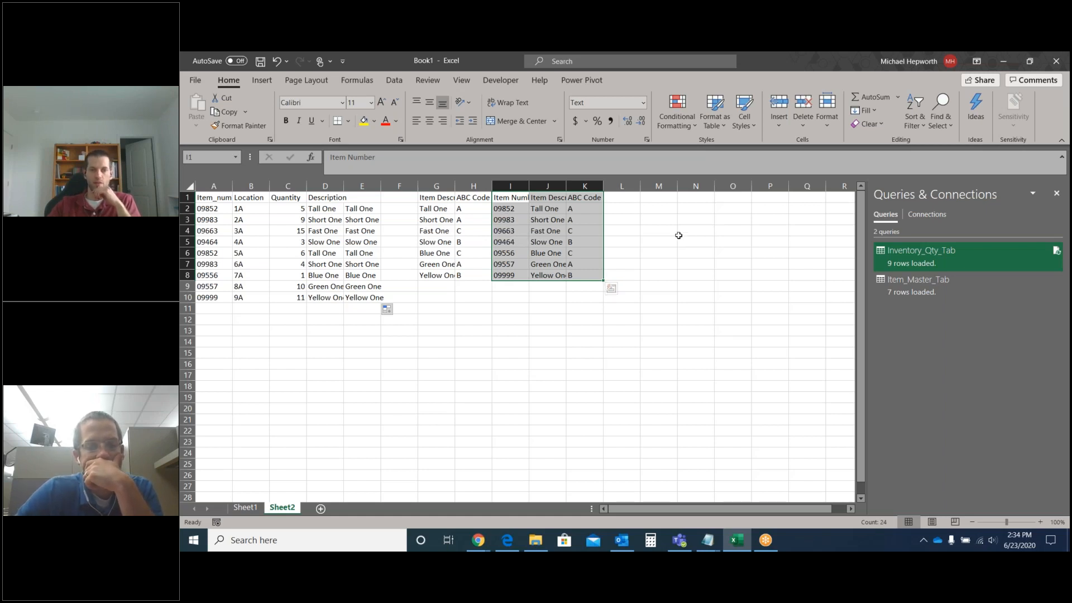
pyautogui.click(357, 254)
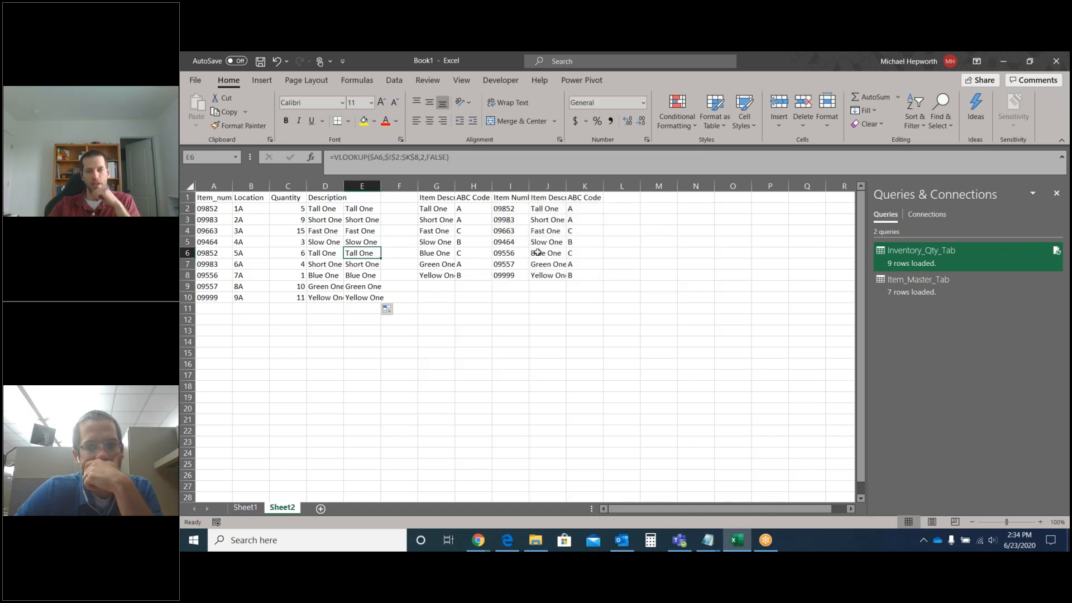
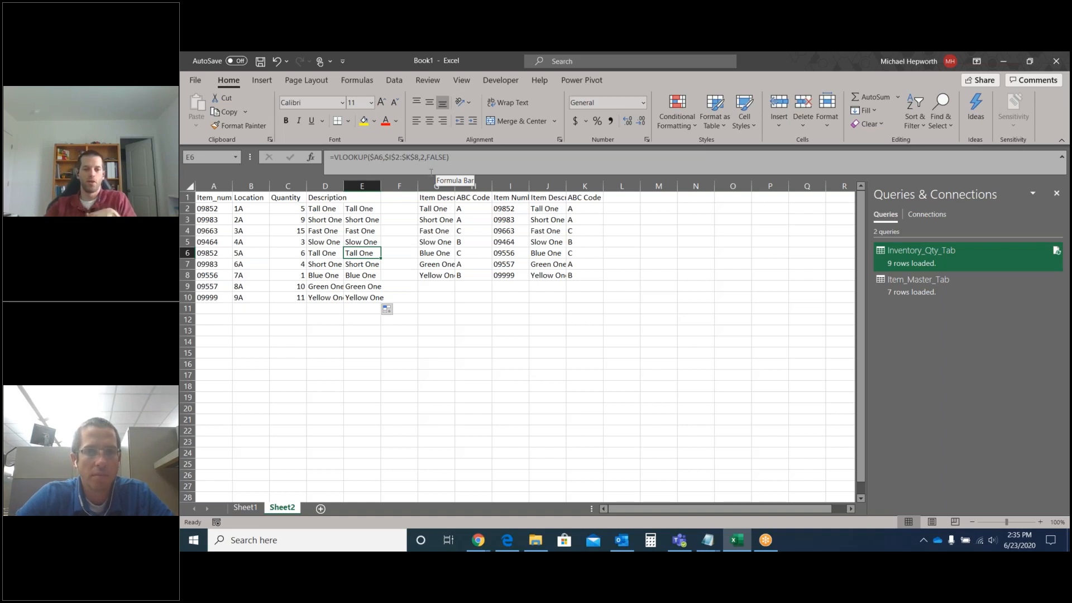
pyautogui.click(246, 509)
pyautogui.click(379, 219)
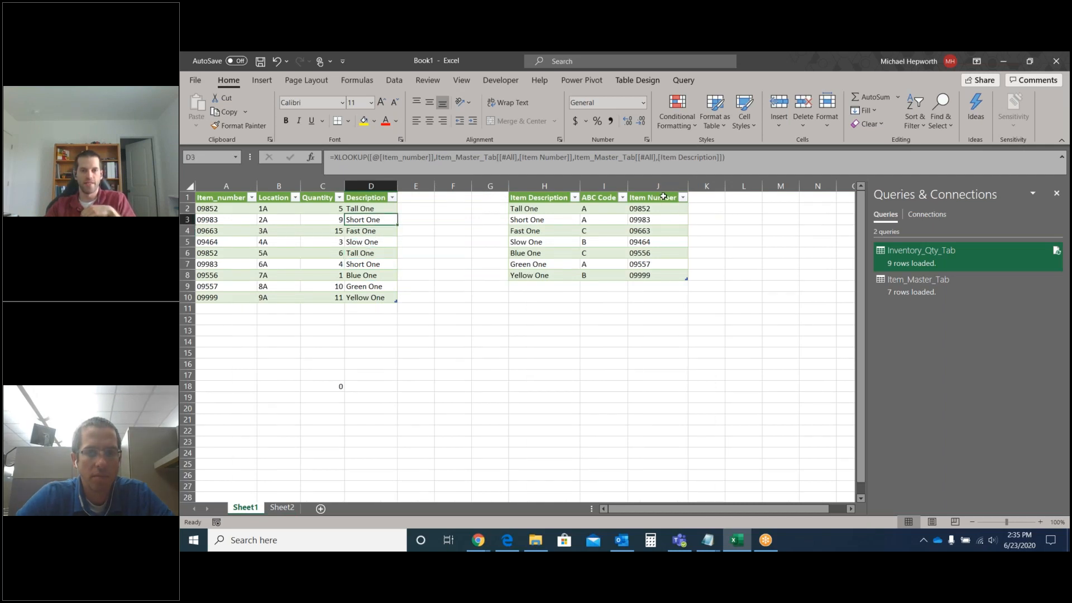
pyautogui.click(283, 508)
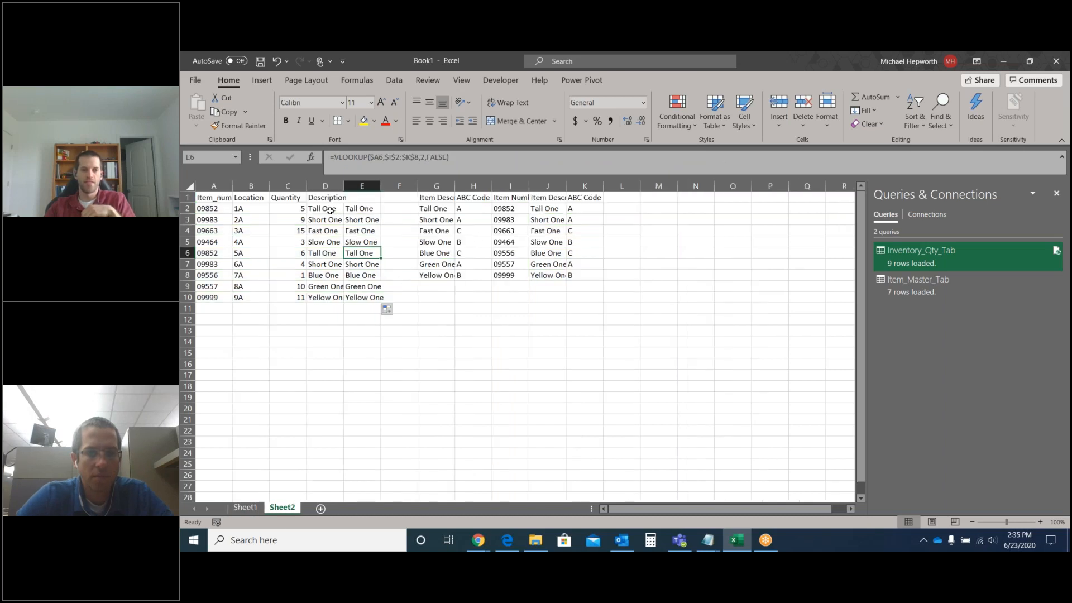
# - Replace the formula in Sheet2's D2 with =XLOOKUP(A2,I:I,J:J), using the whole Item Number and Item Description columns
pyautogui.click(330, 210)
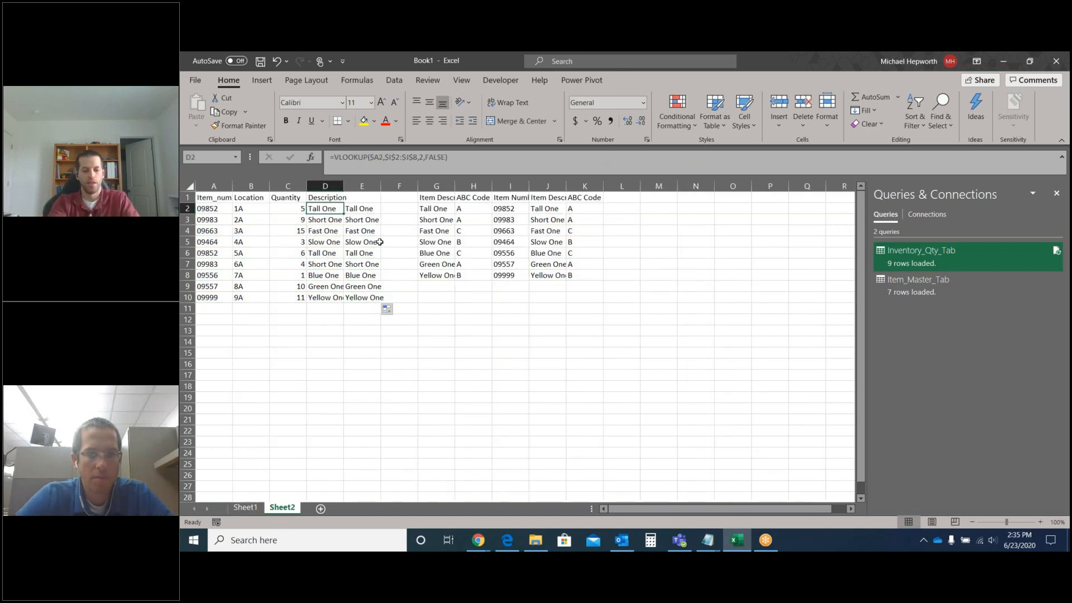
pyautogui.write('=XLOOKUP')
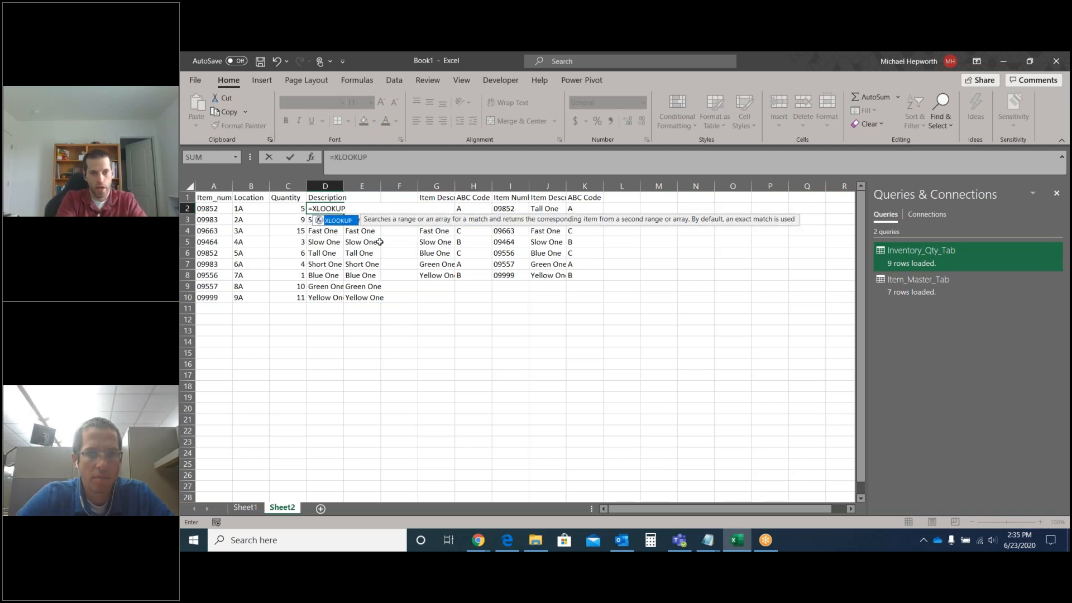
pyautogui.write('(')
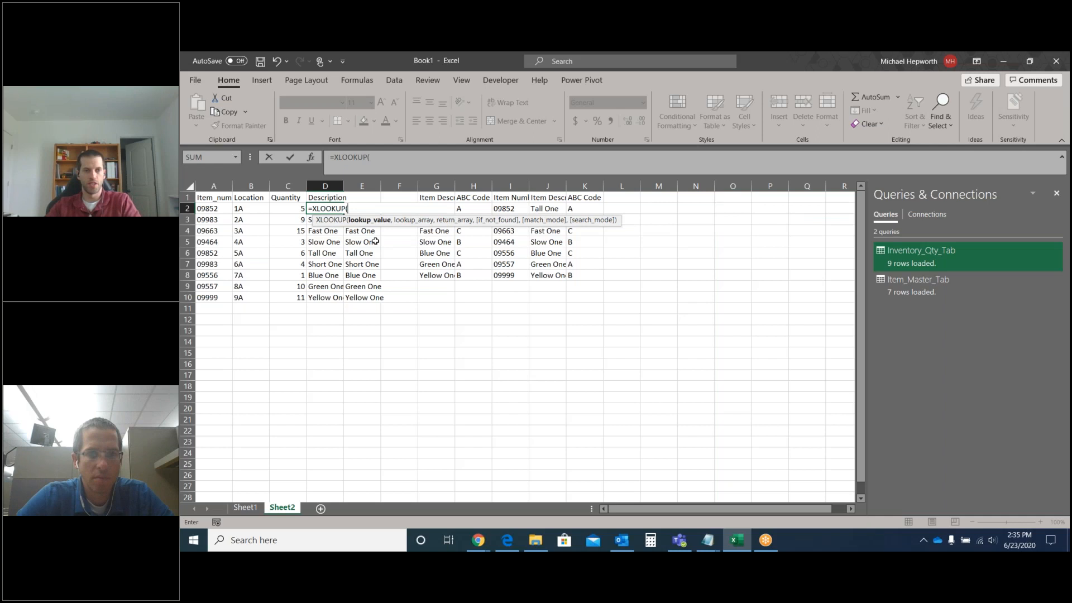
pyautogui.click(217, 211)
pyautogui.write(',')
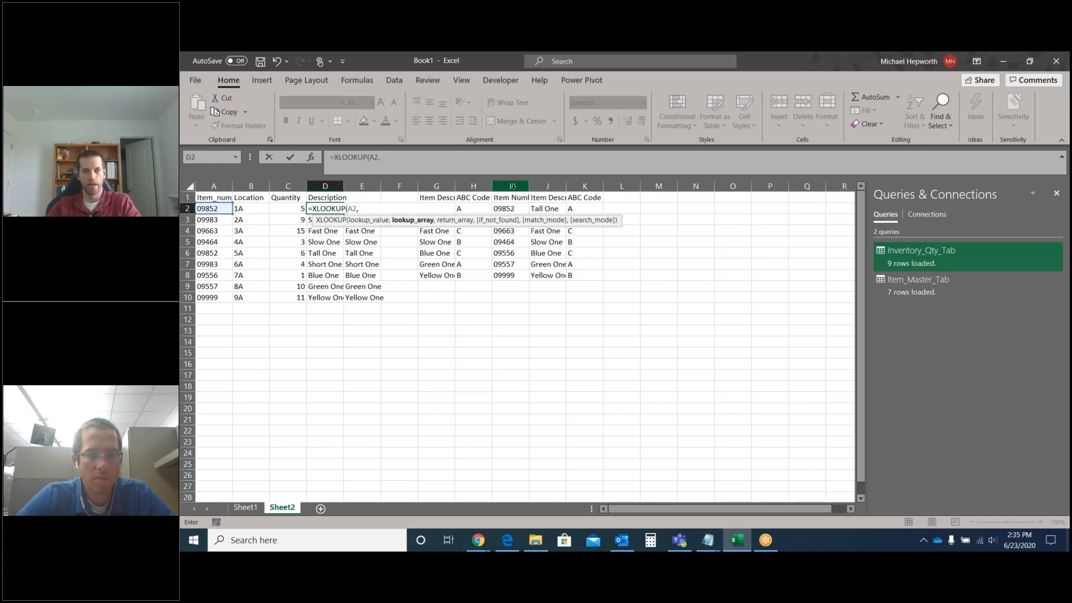
pyautogui.click(510, 186)
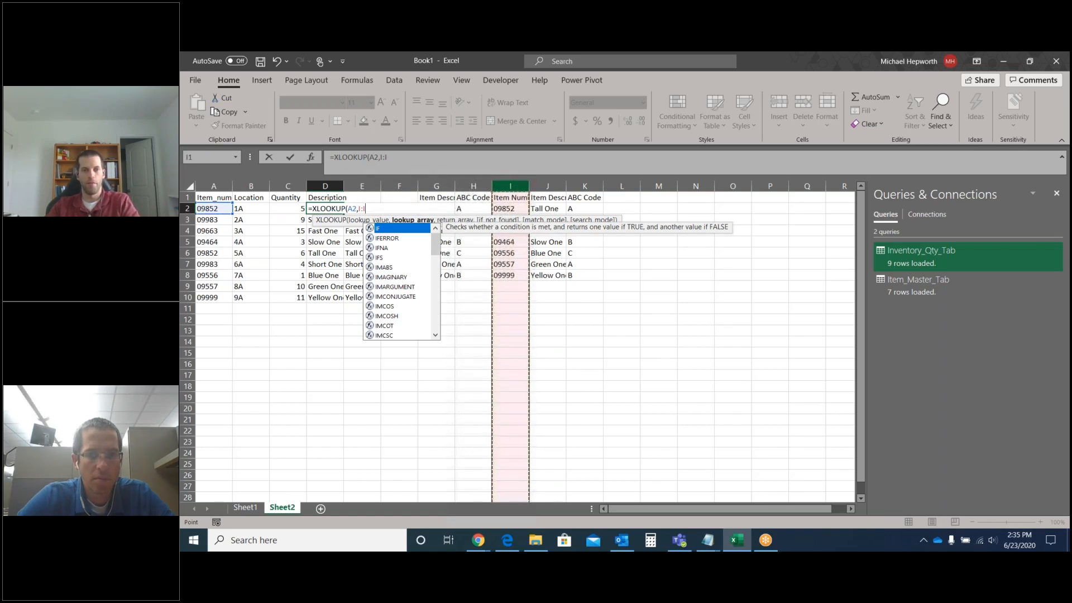
pyautogui.write(',')
pyautogui.click(547, 185)
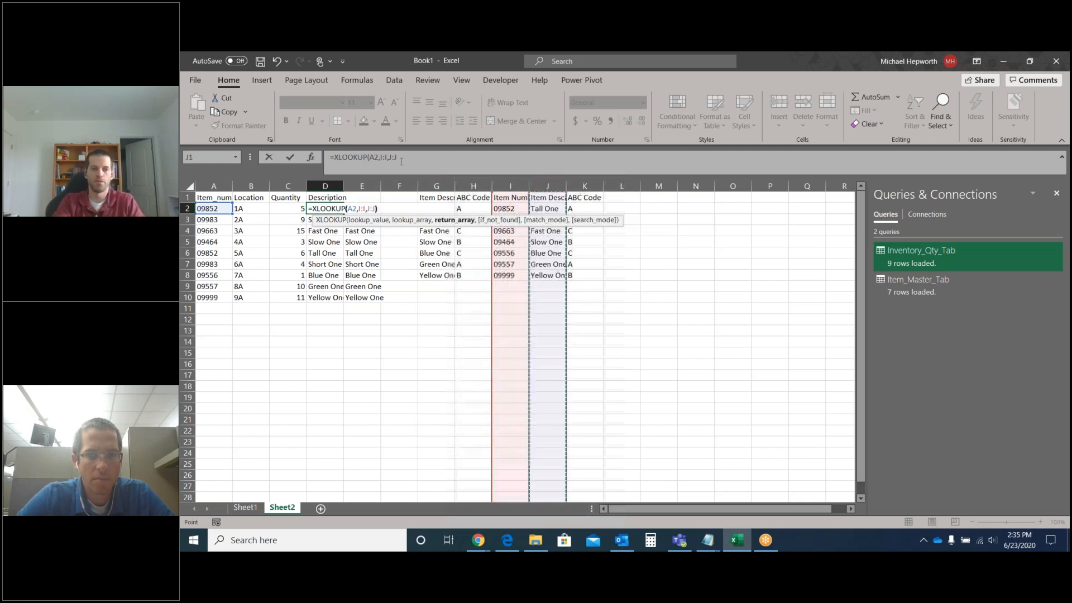
pyautogui.press('Return')
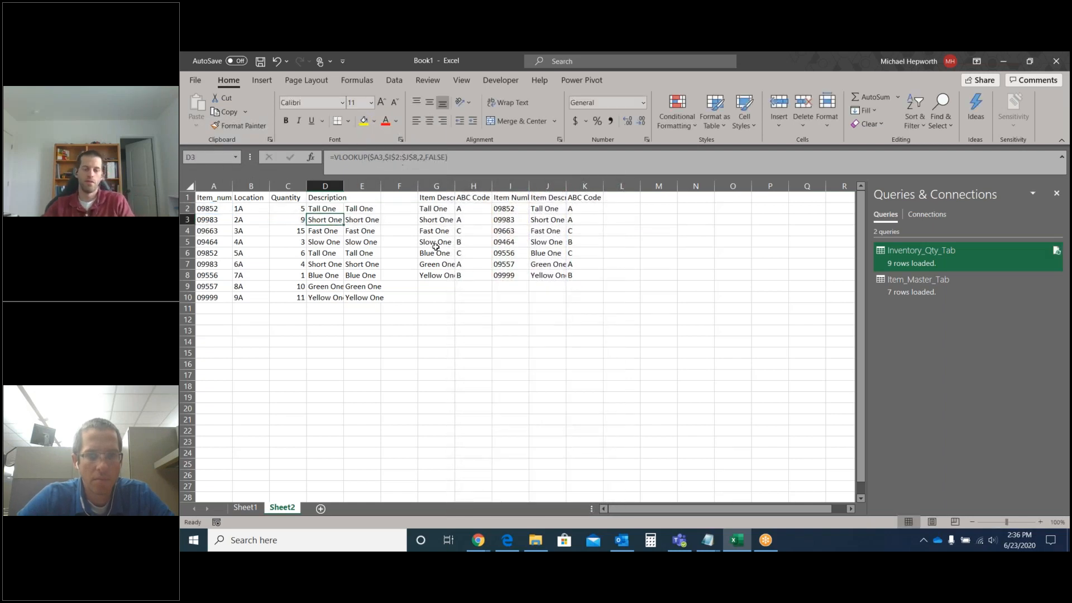
# - Insert a blank column between the Item Number and Item Description columns of the lookup data
pyautogui.click(511, 231)
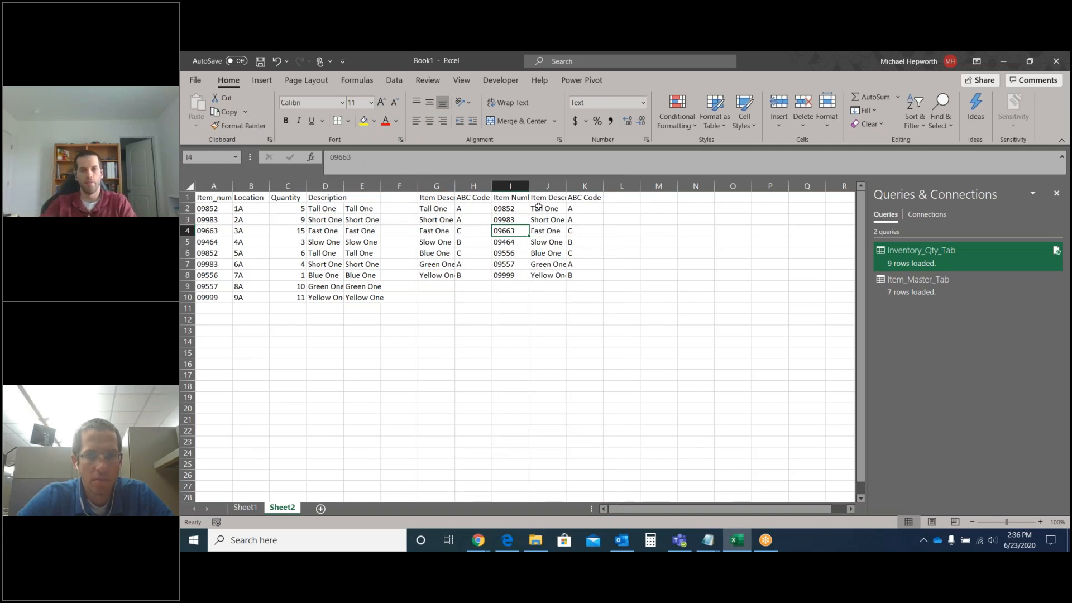
pyautogui.click(547, 185)
pyautogui.rightClick(549, 187)
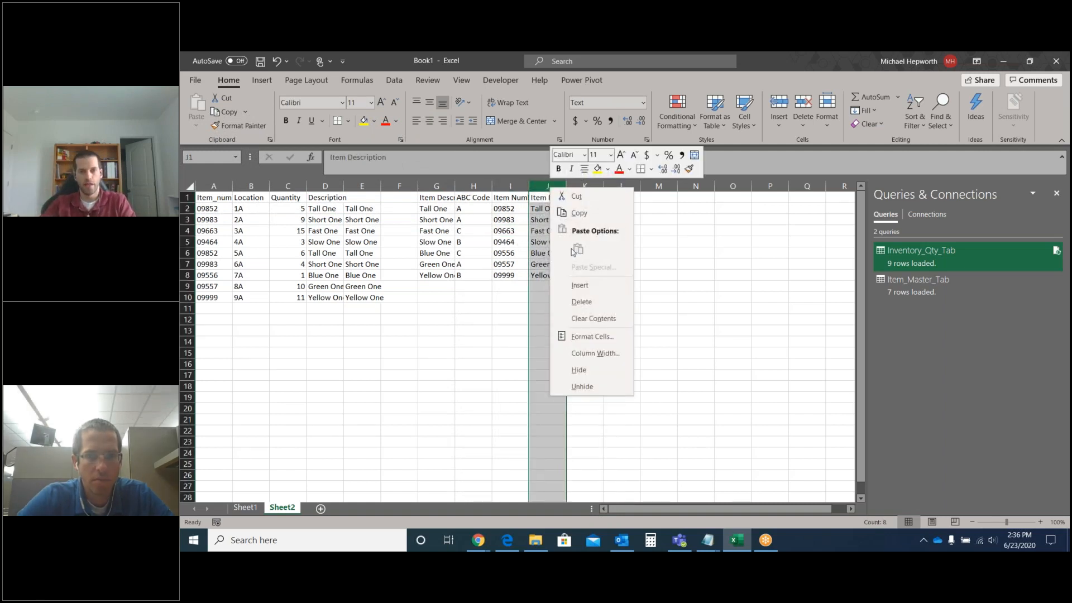
pyautogui.click(579, 285)
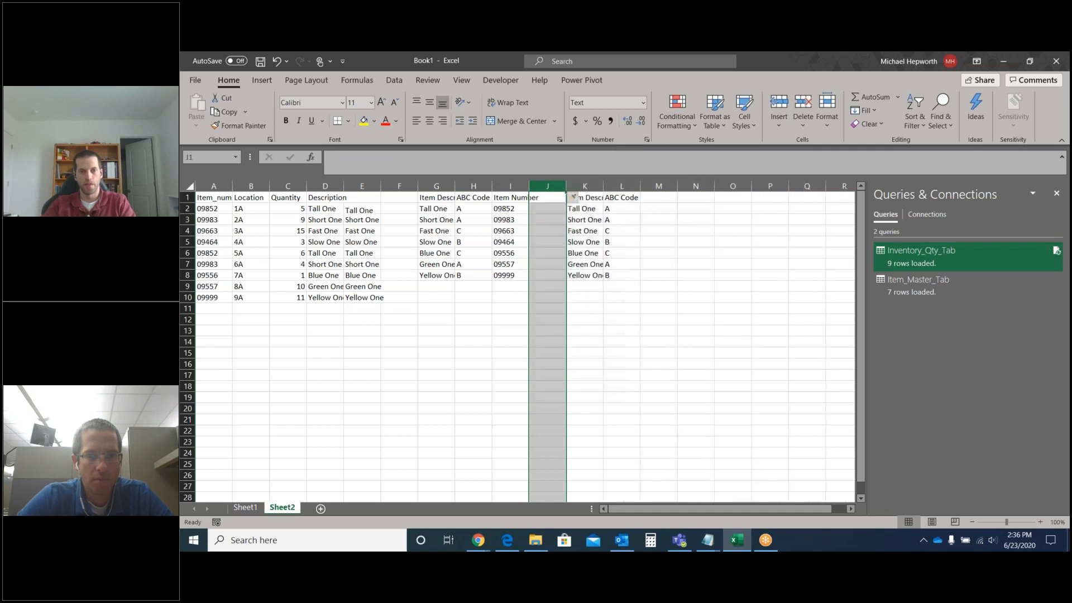
# - Check how the XLOOKUP formula in D2 and the VLOOKUP formulas in the cells below it reference the lookup columns
pyautogui.click(325, 210)
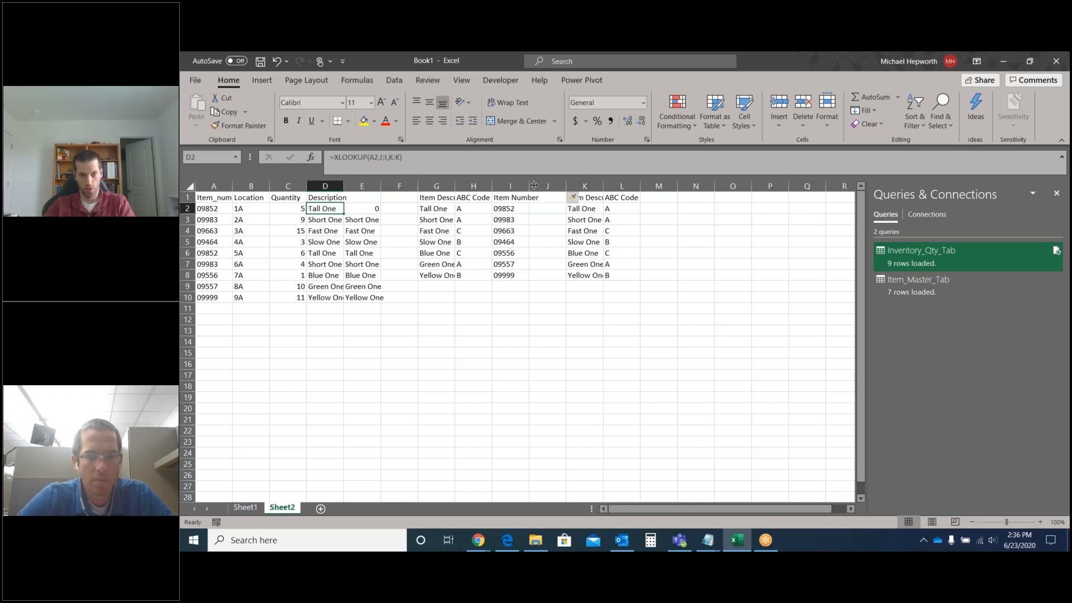
pyautogui.click(326, 221)
pyautogui.press('Down')
pyautogui.press('Down')
pyautogui.press('Down')
pyautogui.press('Down')
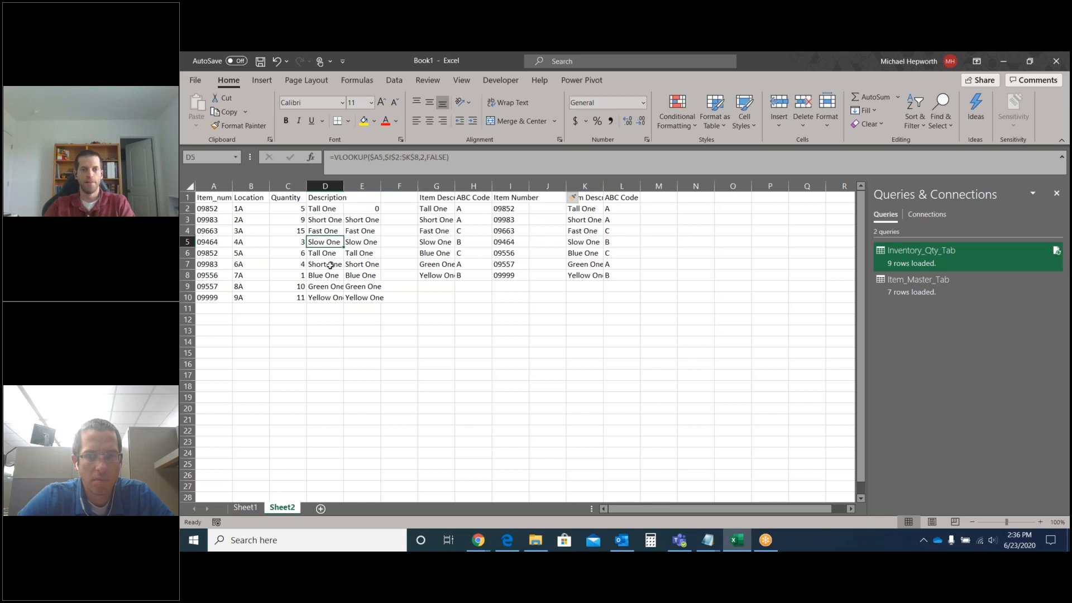
# - Compare the column references of the XLOOKUP formula in D2 and the VLOOKUP formula in D3 with the lookup data's Item Number column
pyautogui.click(326, 232)
pyautogui.press('Up')
pyautogui.press('Up')
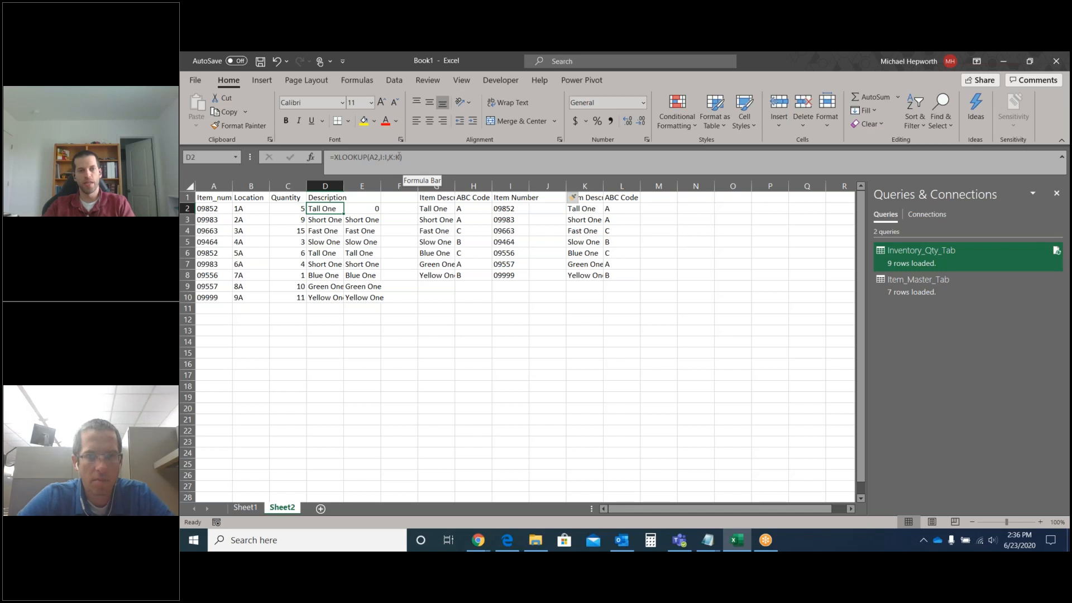
pyautogui.click(327, 222)
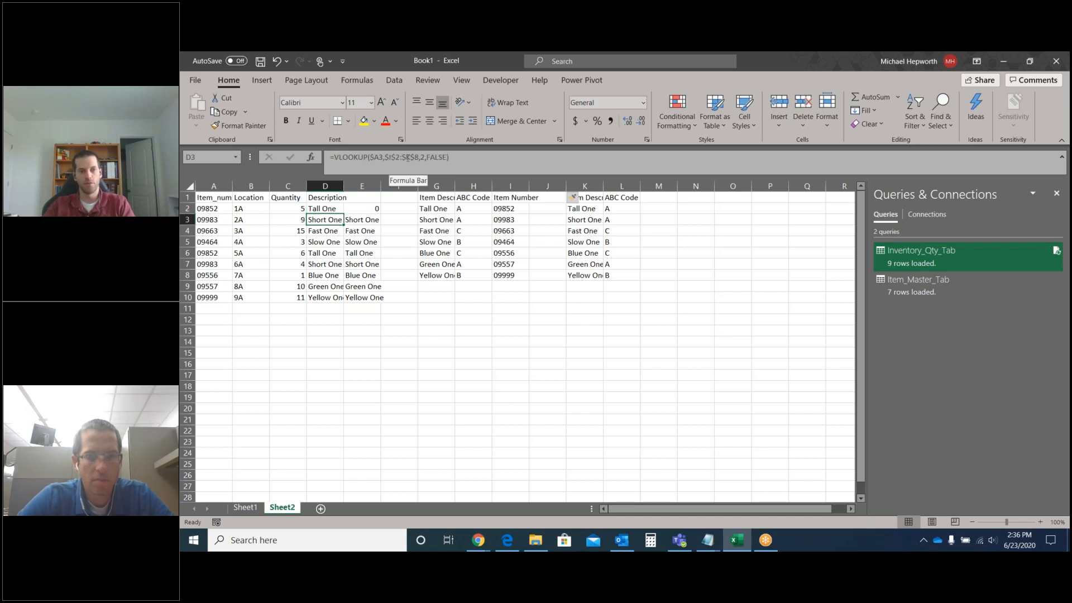
pyautogui.click(333, 210)
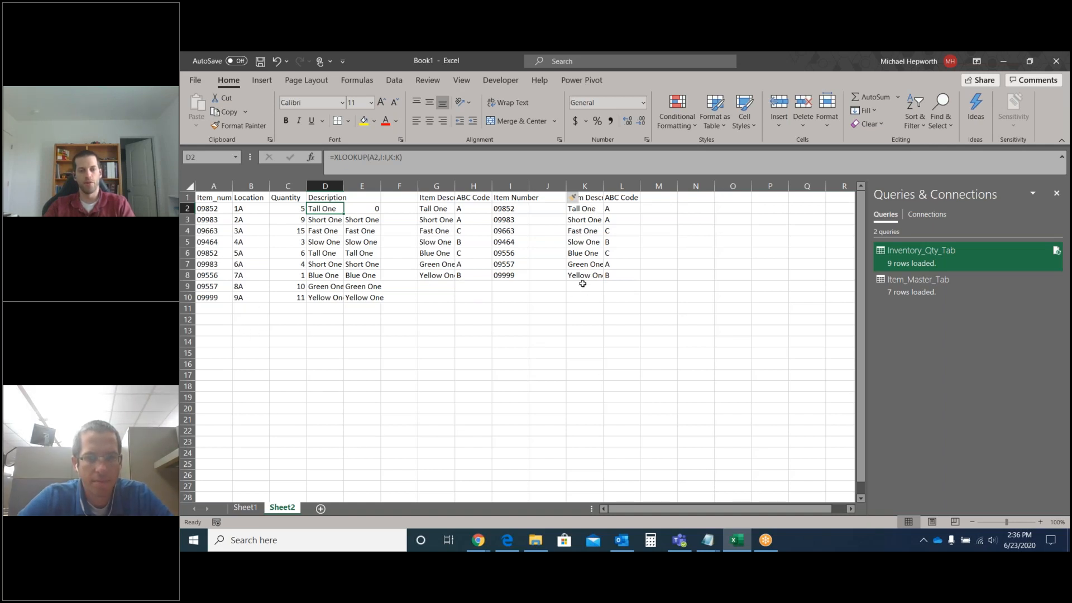
pyautogui.click(510, 184)
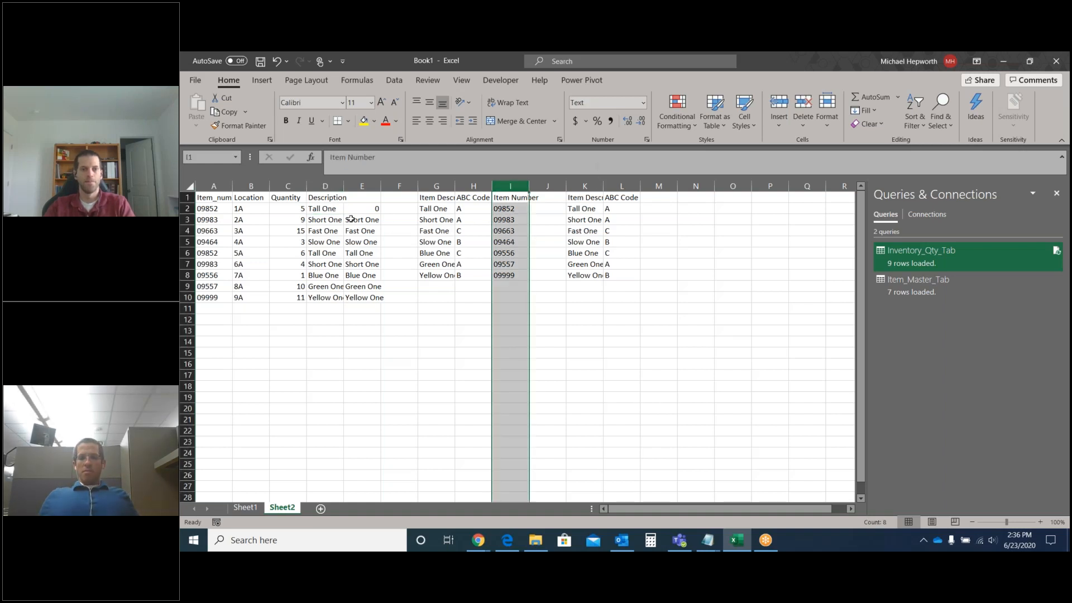
pyautogui.click(326, 220)
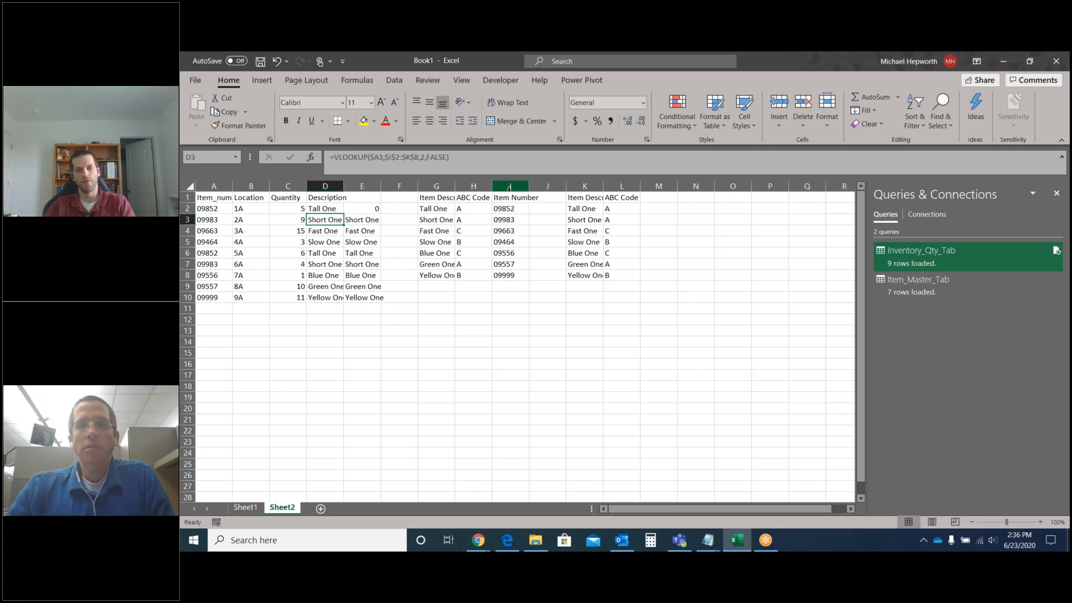
pyautogui.click(510, 186)
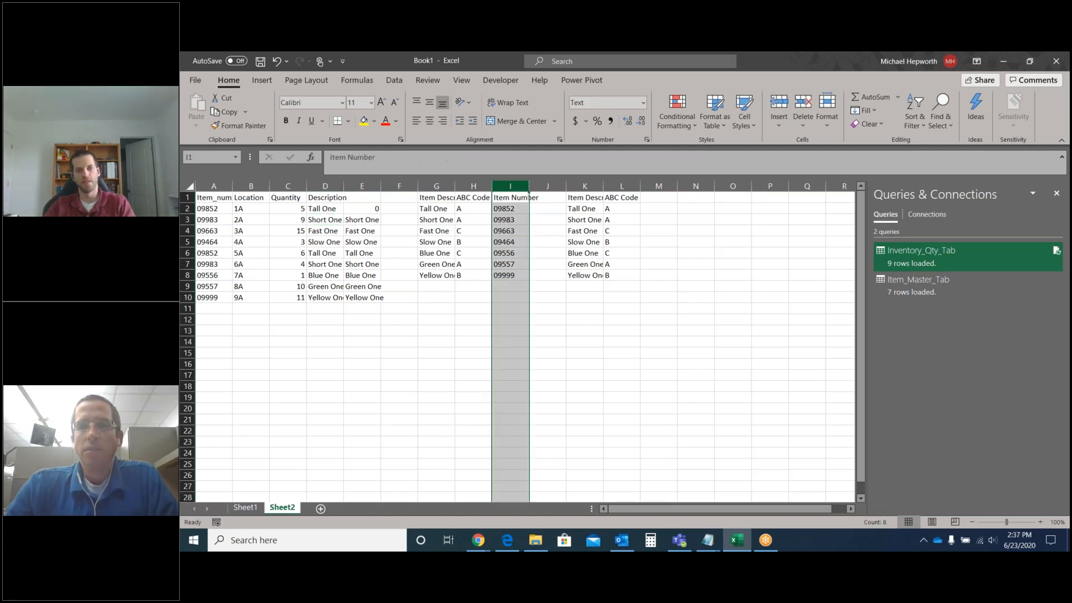
pyautogui.click(322, 209)
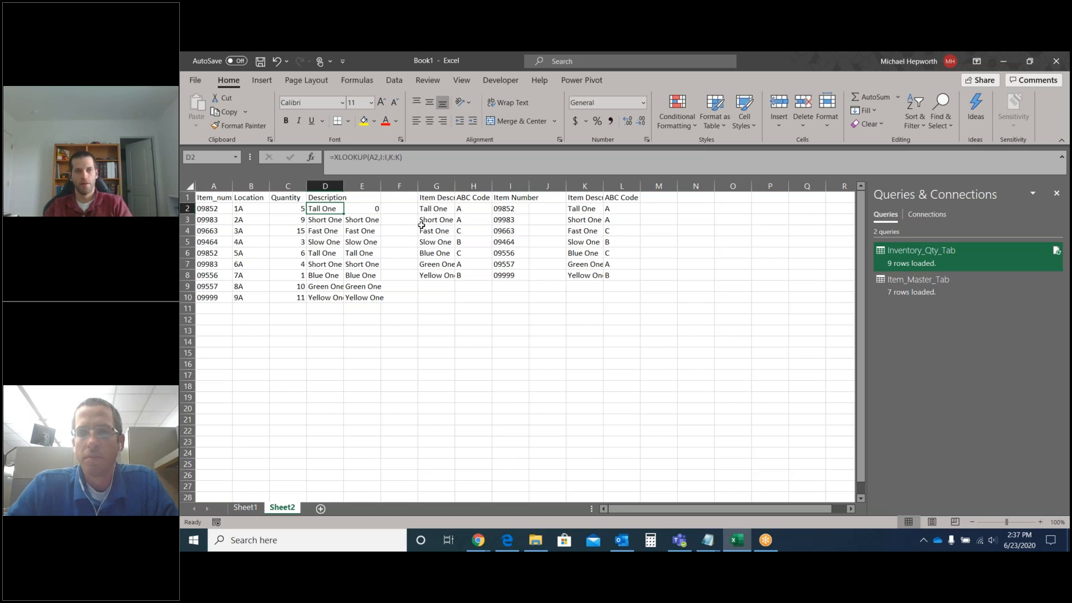
# - Begin a new VLOOKUP formula in D3 in place of the existing one
pyautogui.click(334, 221)
pyautogui.write('=V')
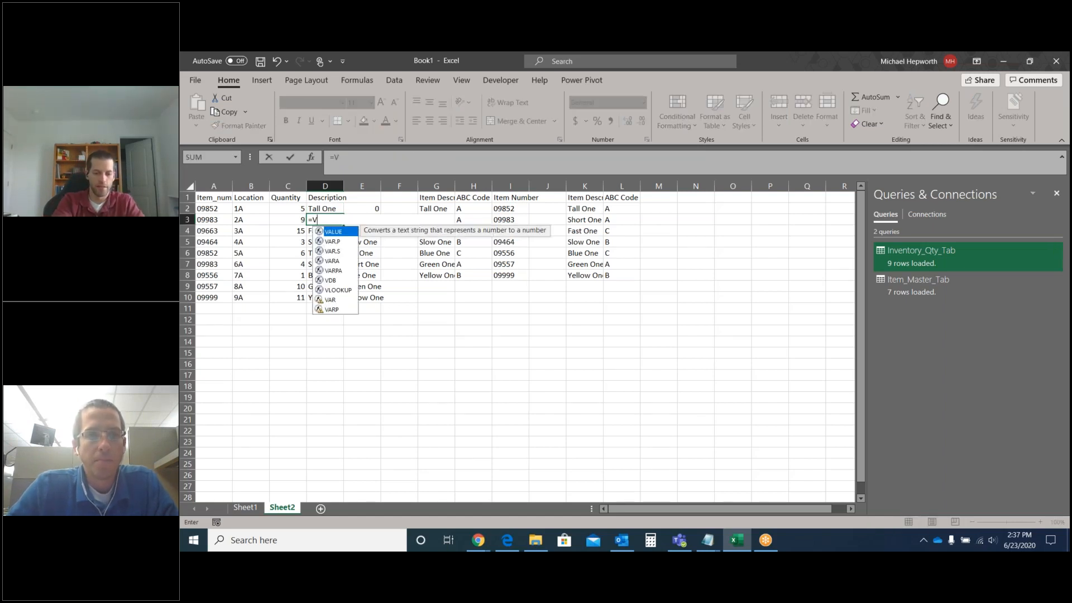
# - Enter =VLOOKUP(A3,I:K,3,FALSE) in D3 and fill it down through D10
pyautogui.write('LOOKUP(')
pyautogui.press('Left')
pyautogui.press('Left')
pyautogui.press('Left')
pyautogui.write(',')
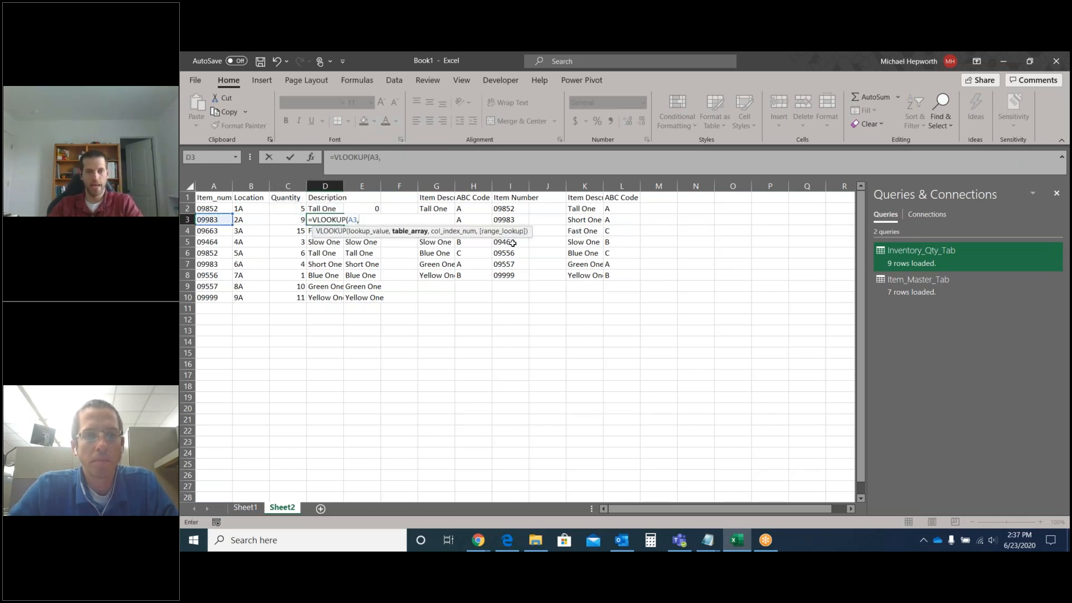
pyautogui.moveTo(512, 180); pyautogui.dragTo(587, 185)
pyautogui.write(',3')
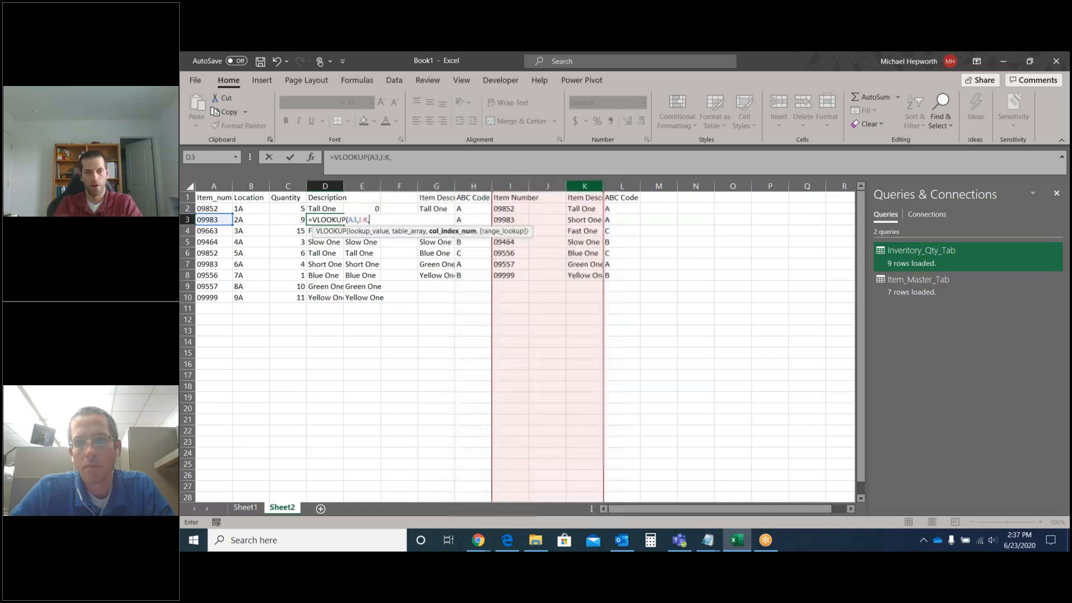
pyautogui.write(',F')
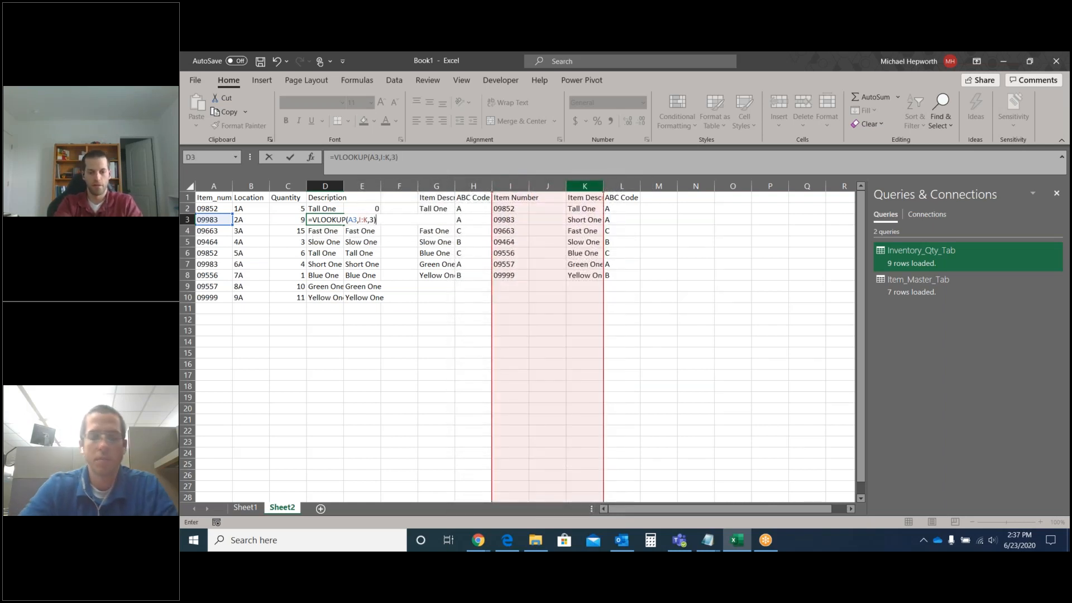
pyautogui.write('ALSE)')
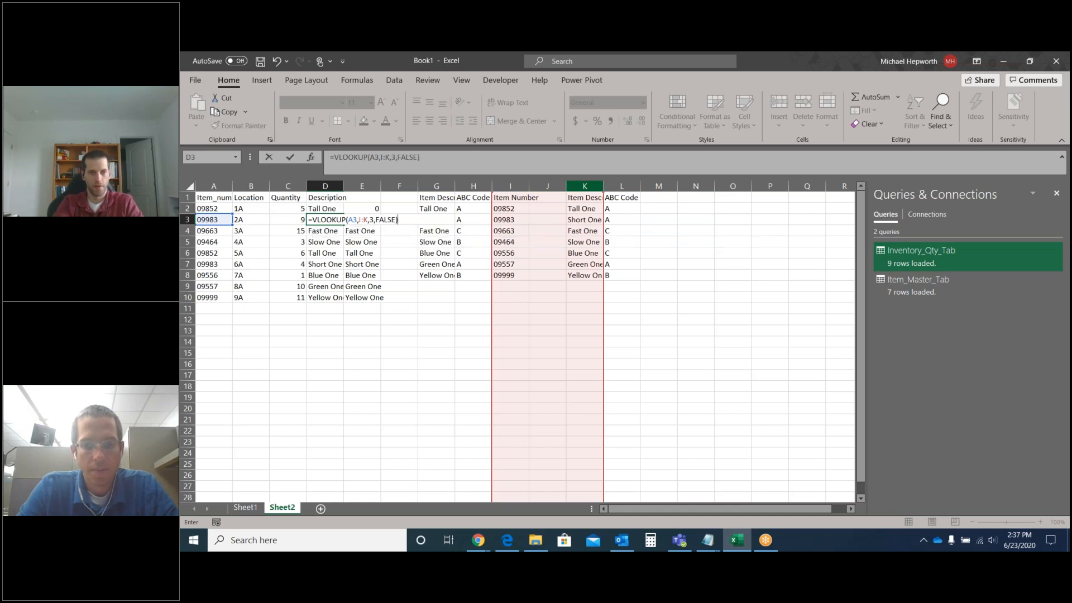
pyautogui.press('Return')
pyautogui.click(329, 220)
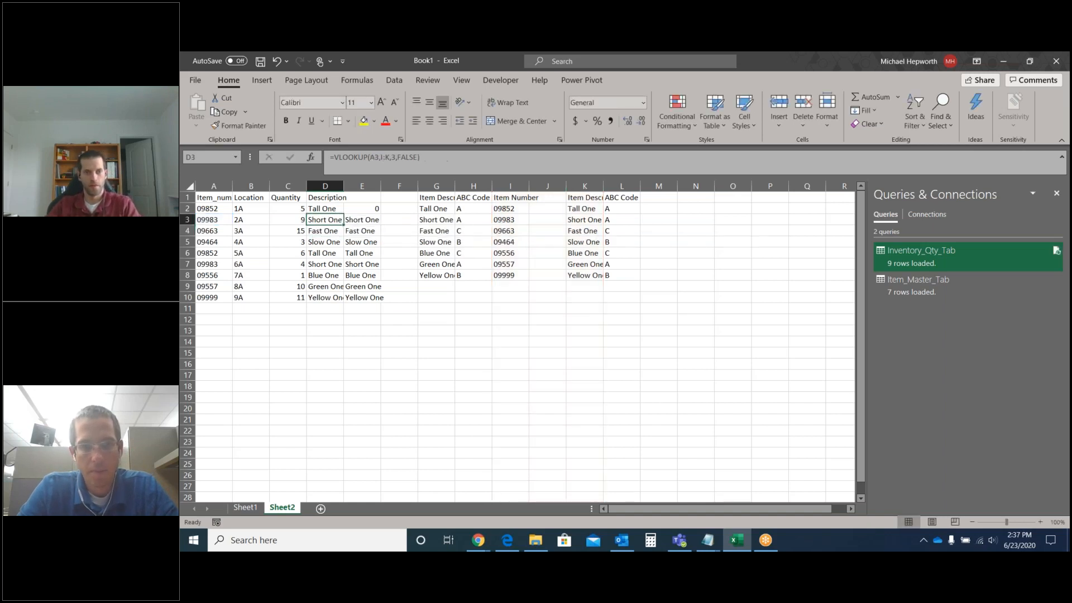
pyautogui.doubleClick(344, 226)
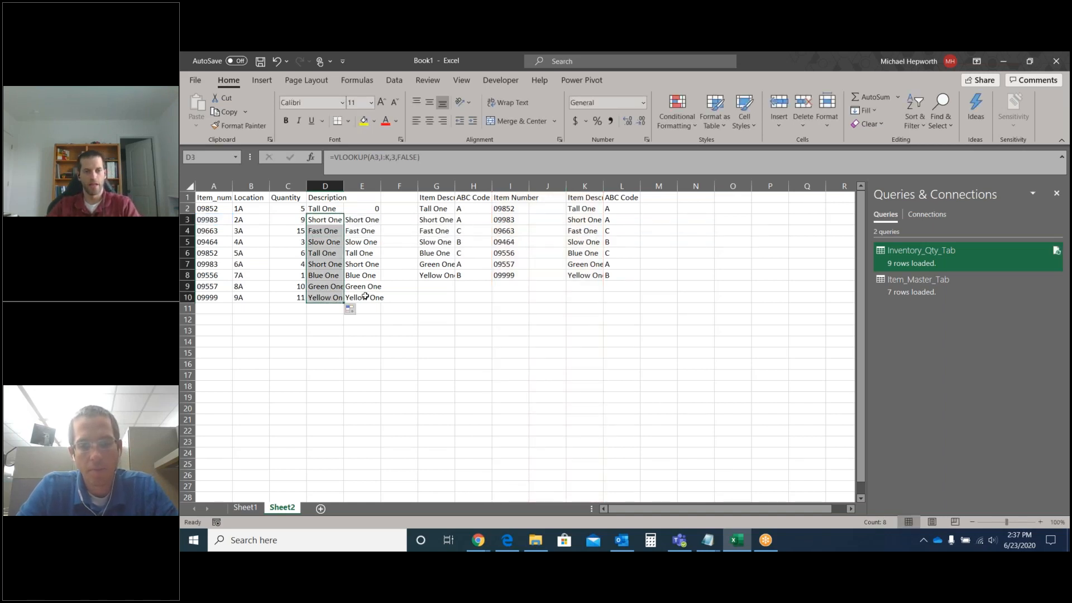
# - Review the filled VLOOKUP formulas in the Description column, including the lookup range used by D3
pyautogui.click(323, 286)
pyautogui.press('Up')
pyautogui.press('Up')
pyautogui.press('Up')
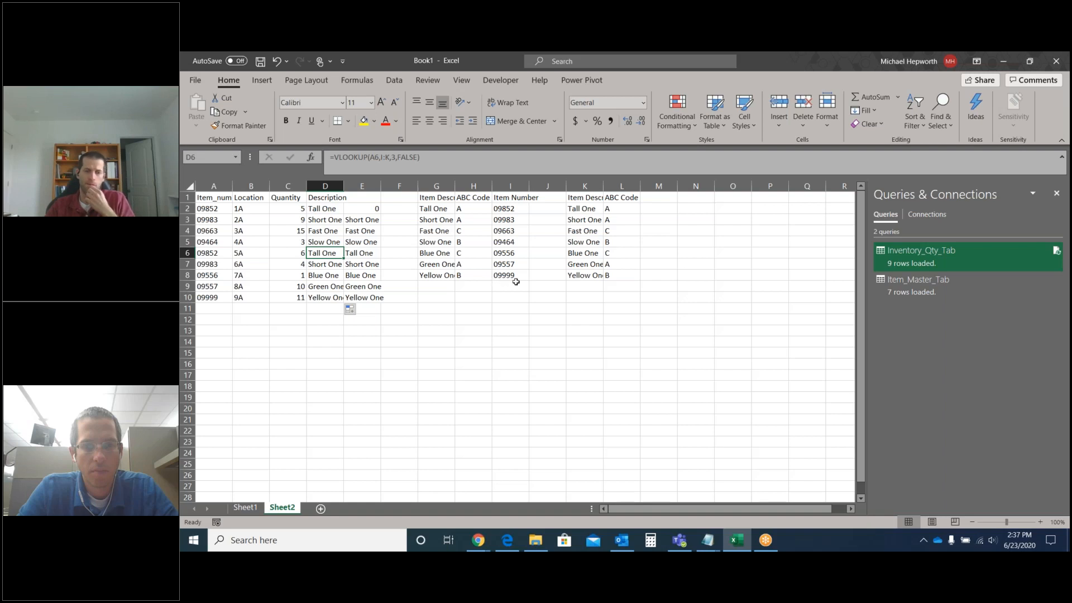
pyautogui.click(332, 218)
pyautogui.click(409, 159)
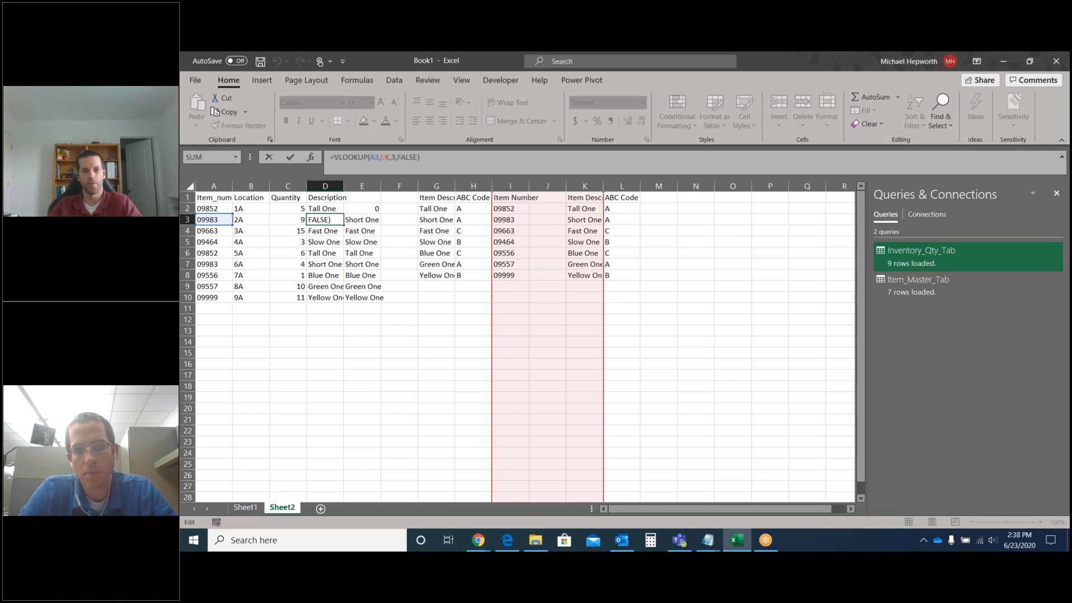
pyautogui.press('Return')
# - Copy the exact-match VLOOKUP formula from D3 up into D2
pyautogui.click(340, 223)
pyautogui.moveTo(342, 224); pyautogui.dragTo(344, 209)
pyautogui.click(333, 208)
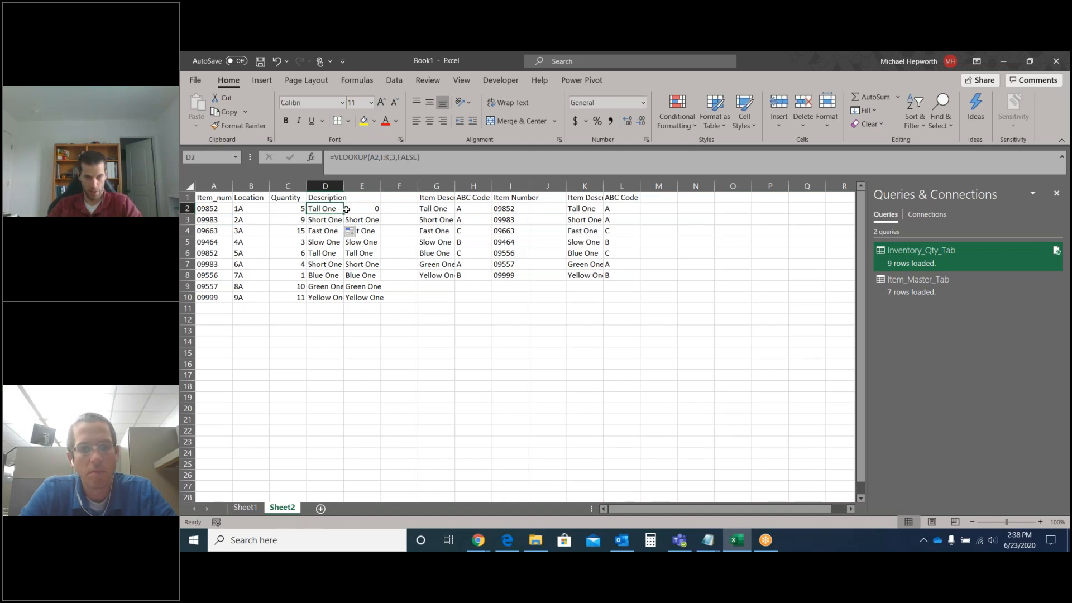
# - Remove the FALSE argument from the VLOOKUP in D2 and fill the formula down through D10
pyautogui.click(418, 157)
pyautogui.press('BackSpace')
pyautogui.press('BackSpace')
pyautogui.press('BackSpace')
pyautogui.press('BackSpace')
pyautogui.press('BackSpace')
pyautogui.press('BackSpace')
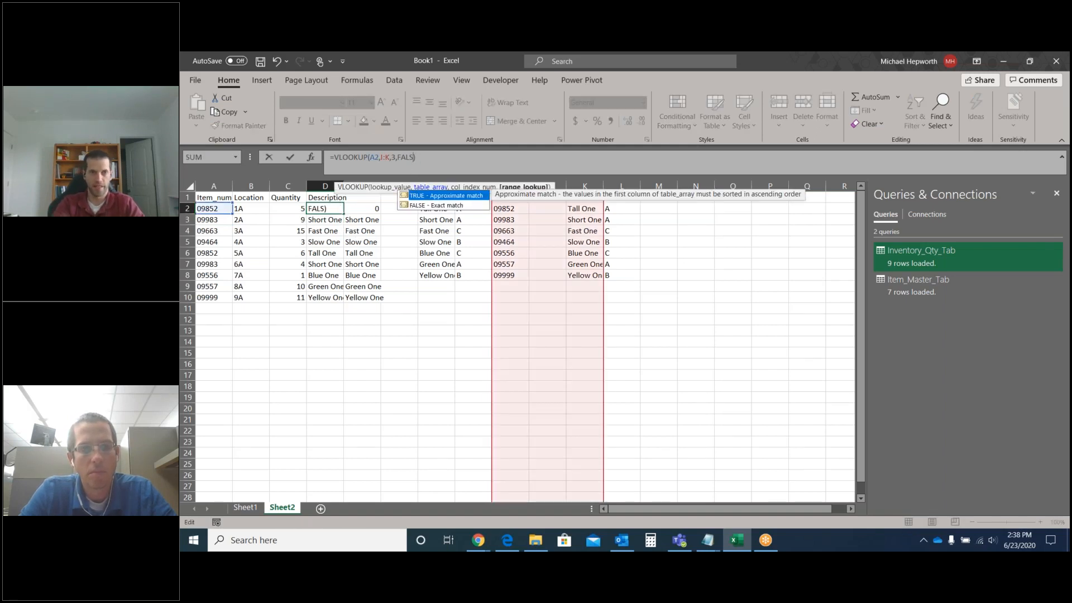
pyautogui.press('Return')
pyautogui.click(340, 210)
pyautogui.doubleClick(345, 213)
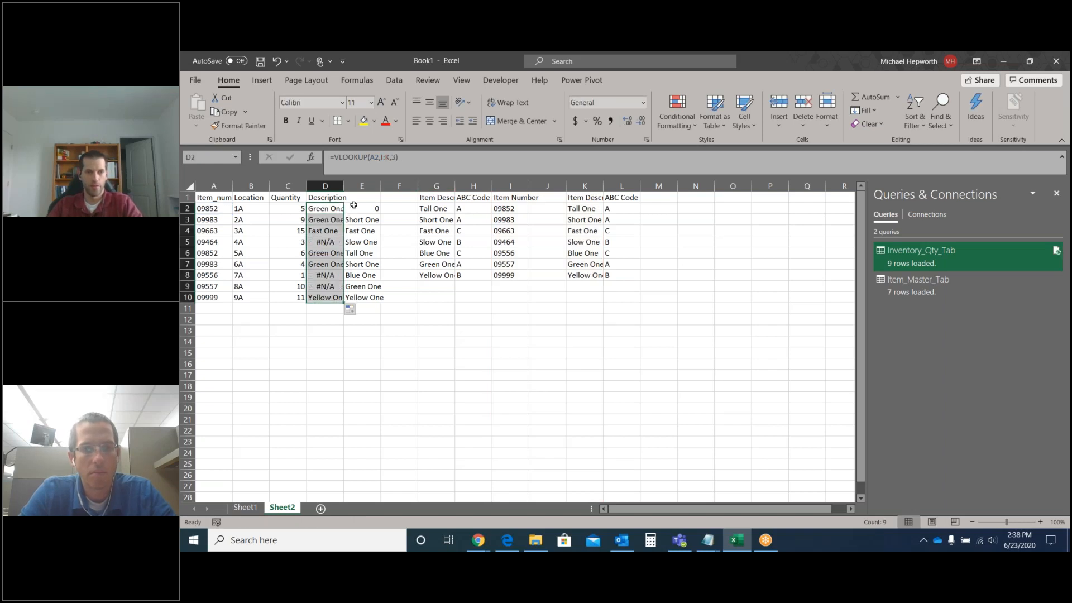
# - Widen the Description column and compare its approximate-match results with the descriptions and item numbers in the lookup table
pyautogui.moveTo(343, 186); pyautogui.dragTo(366, 186)
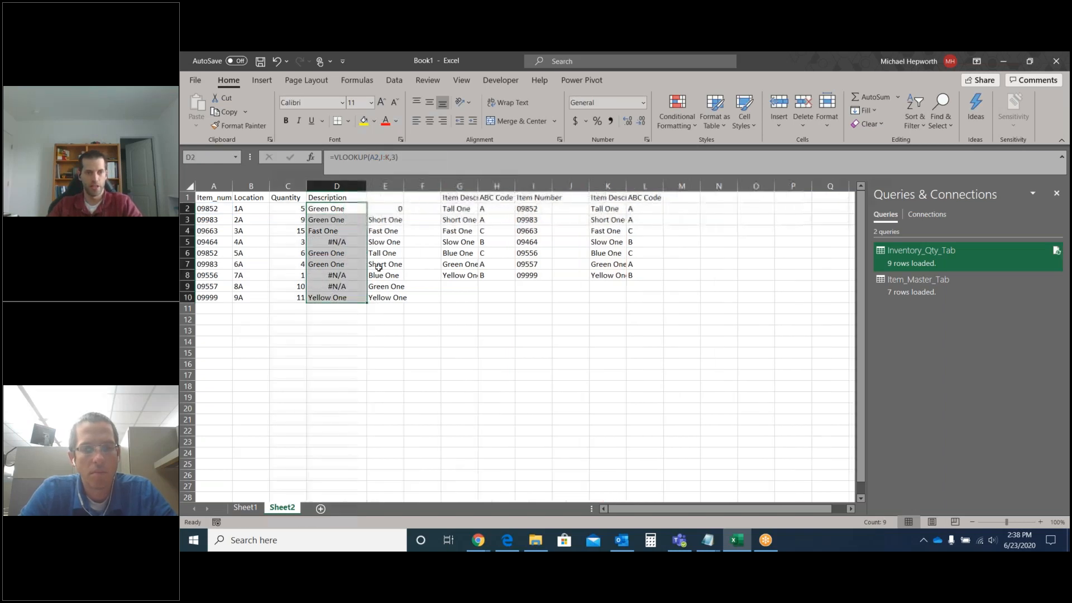
pyautogui.click(342, 220)
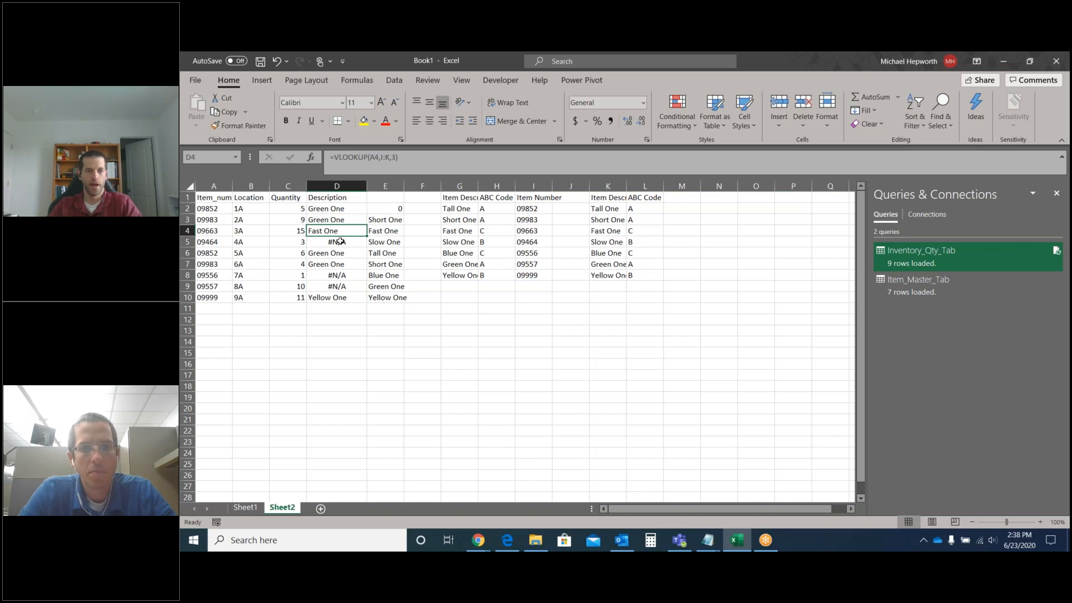
pyautogui.click(339, 211)
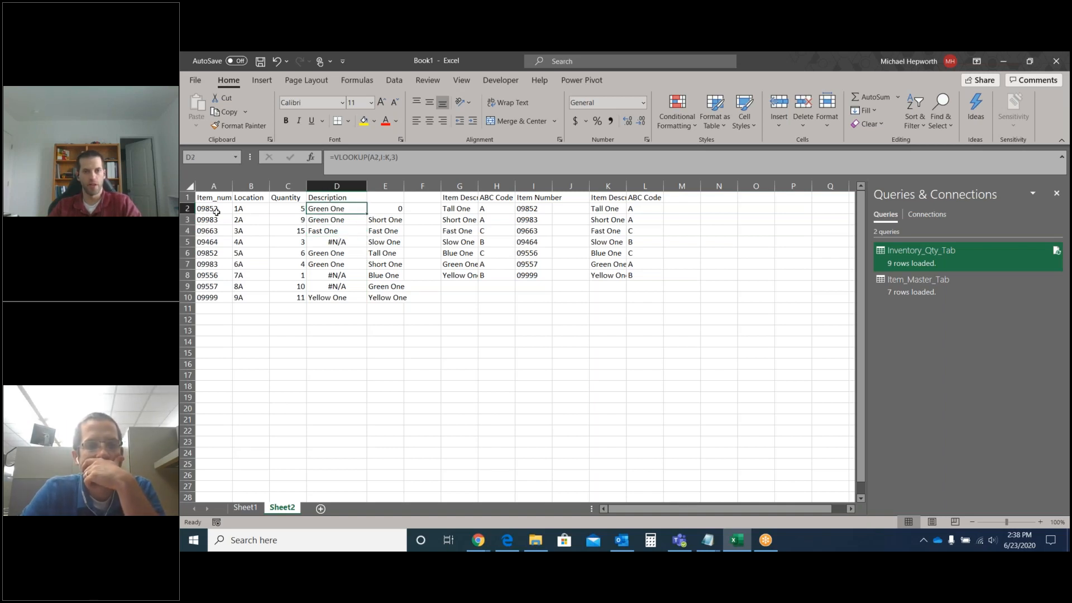
pyautogui.click(467, 264)
pyautogui.click(536, 266)
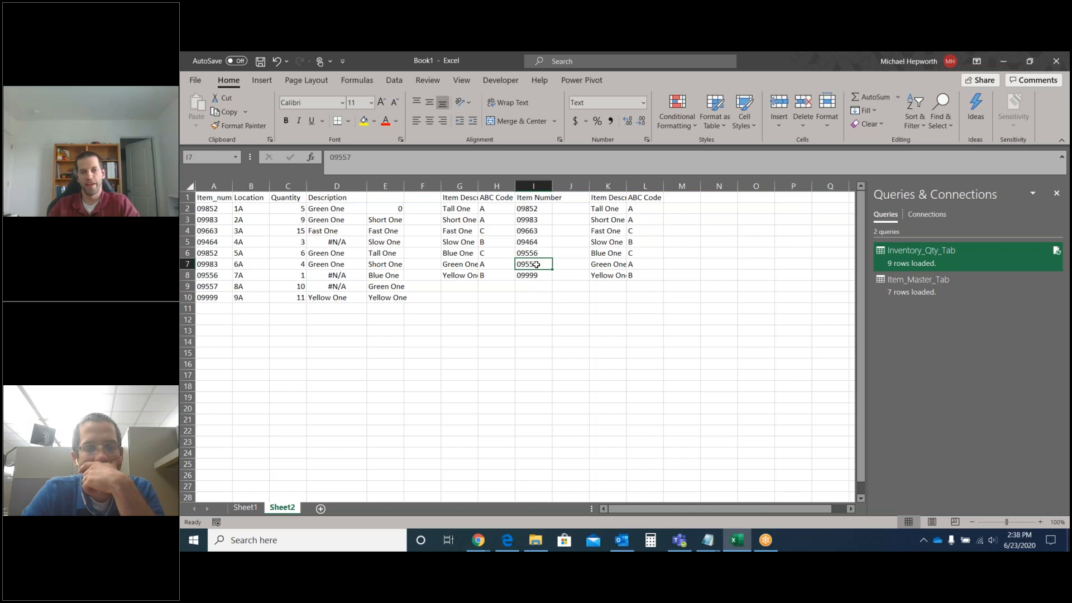
pyautogui.click(473, 266)
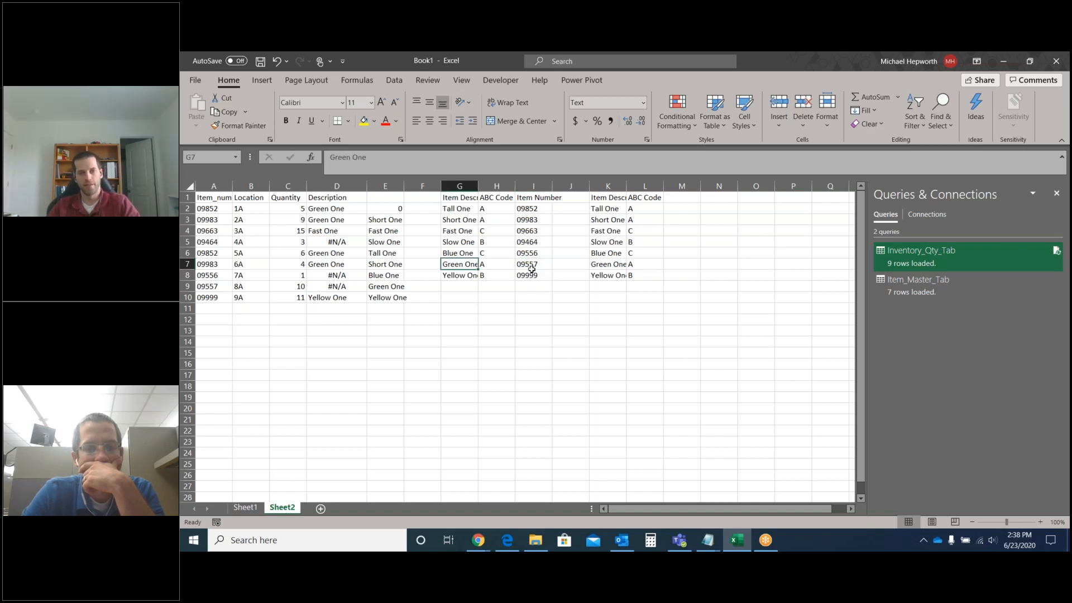
pyautogui.click(463, 234)
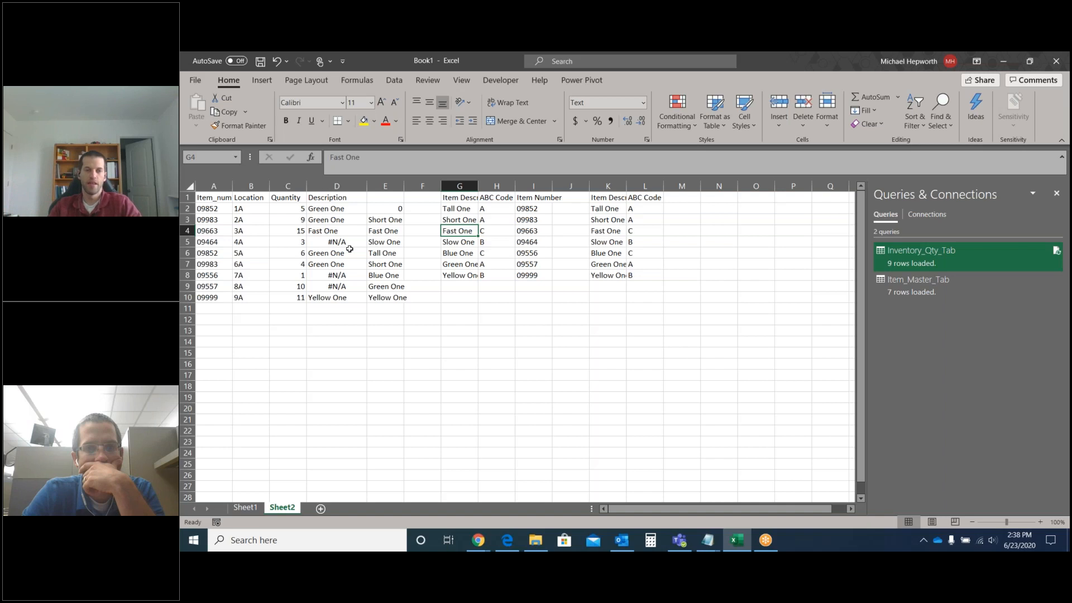
# - Add FALSE back as the last argument of the VLOOKUP in D2 and fill the formula down through D10
pyautogui.click(349, 204)
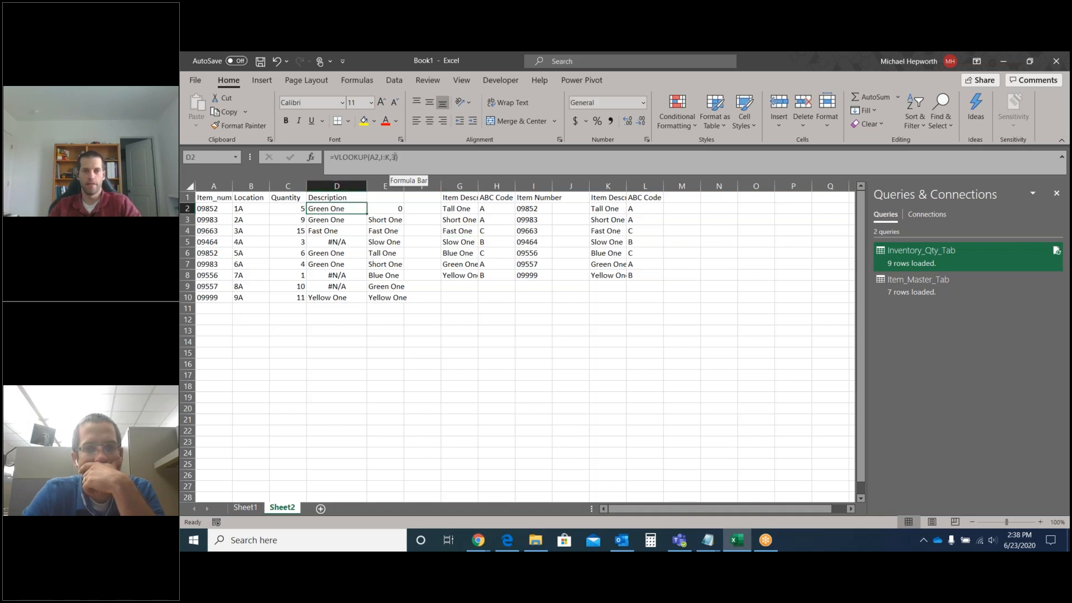
pyautogui.click(395, 157)
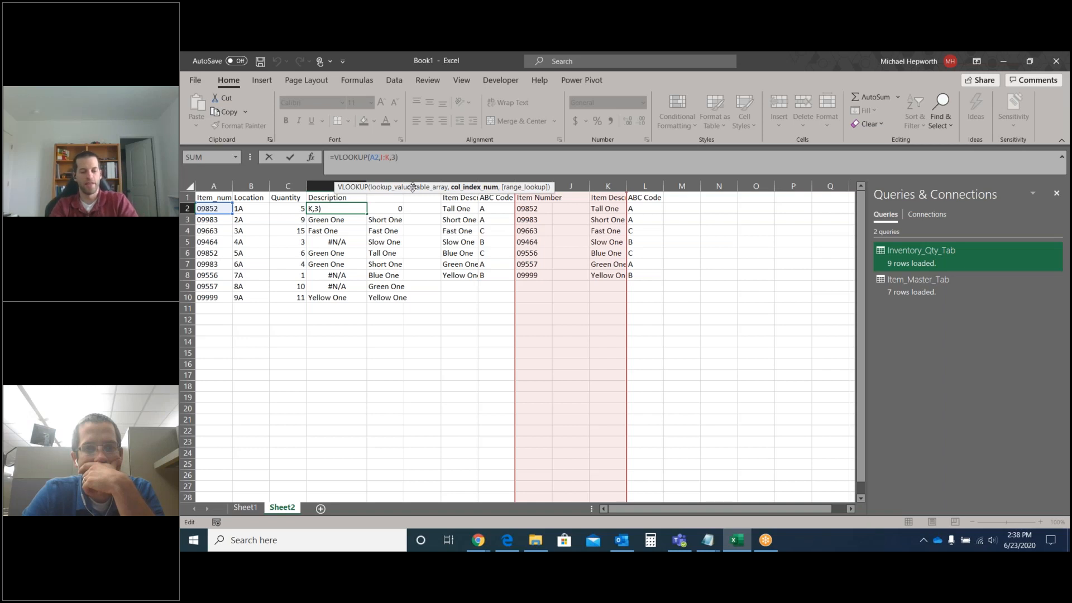
pyautogui.write(',')
pyautogui.write('FALSE')
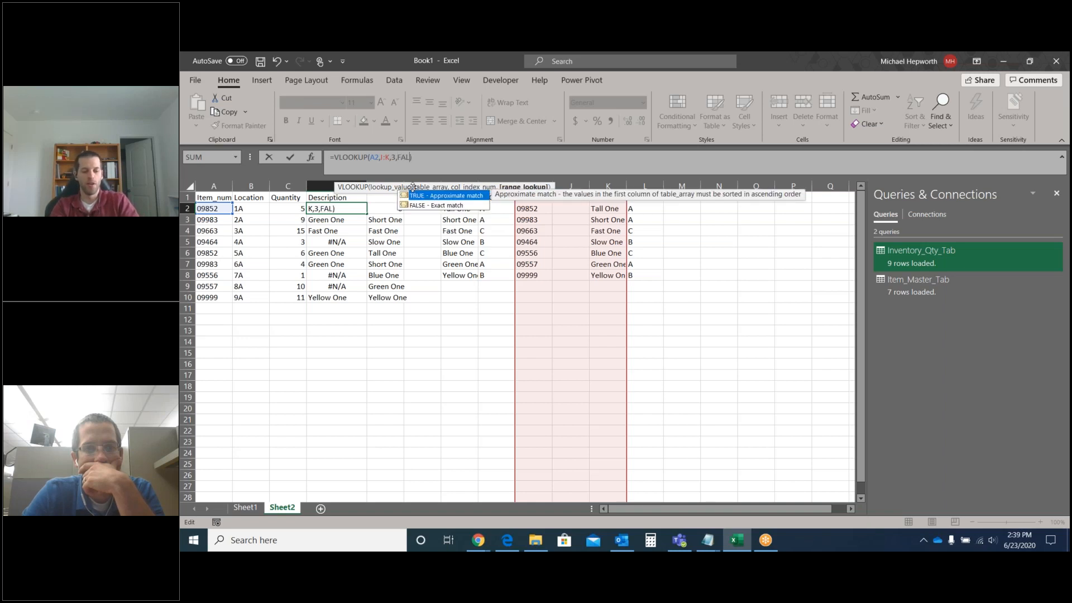
pyautogui.write('))')
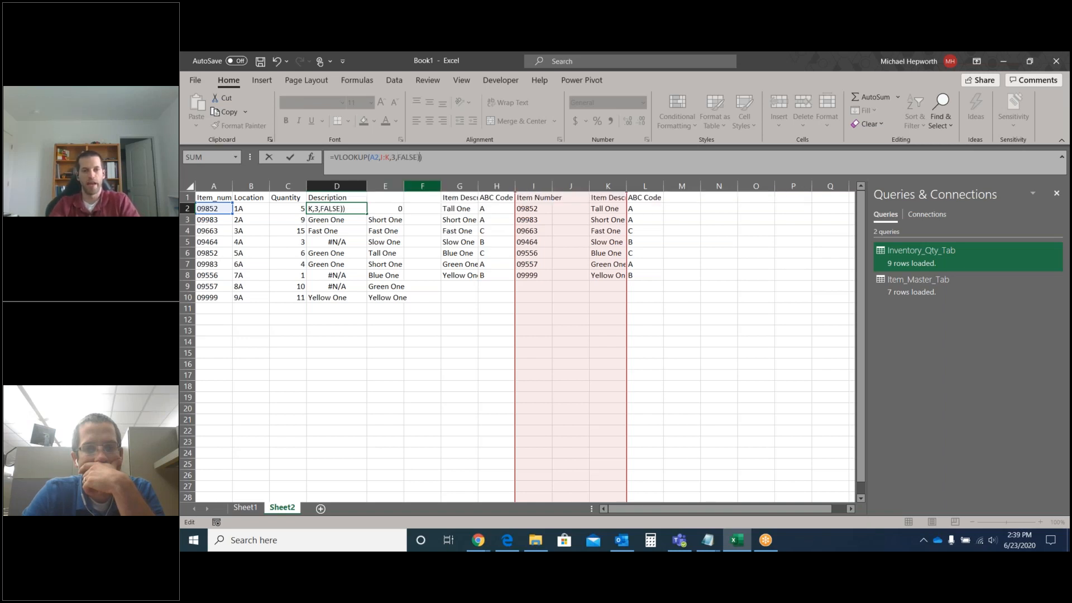
pyautogui.press('Return')
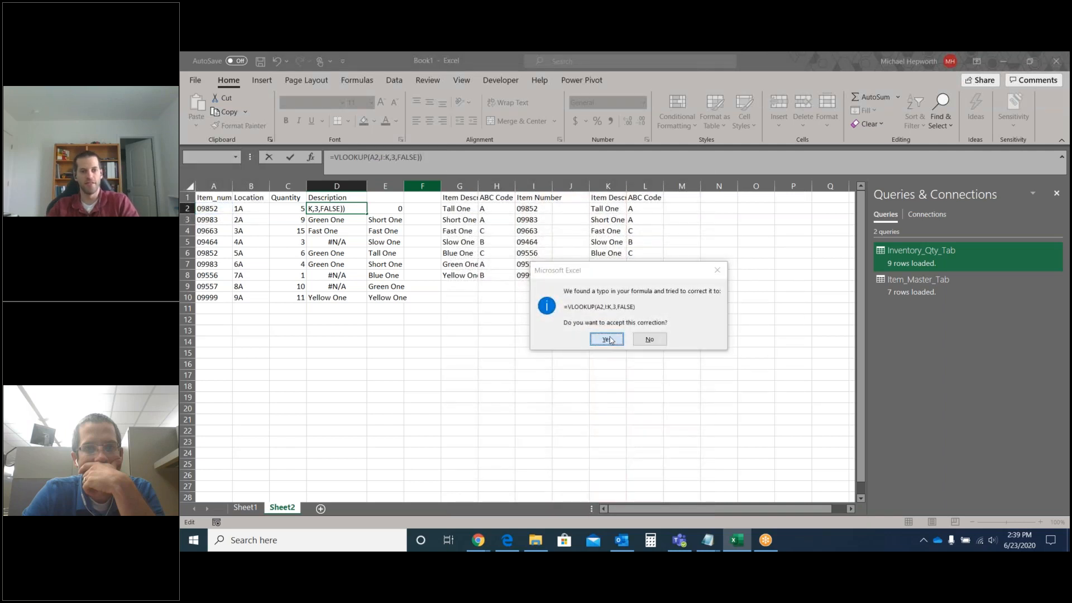
pyautogui.press('Return')
pyautogui.click(340, 209)
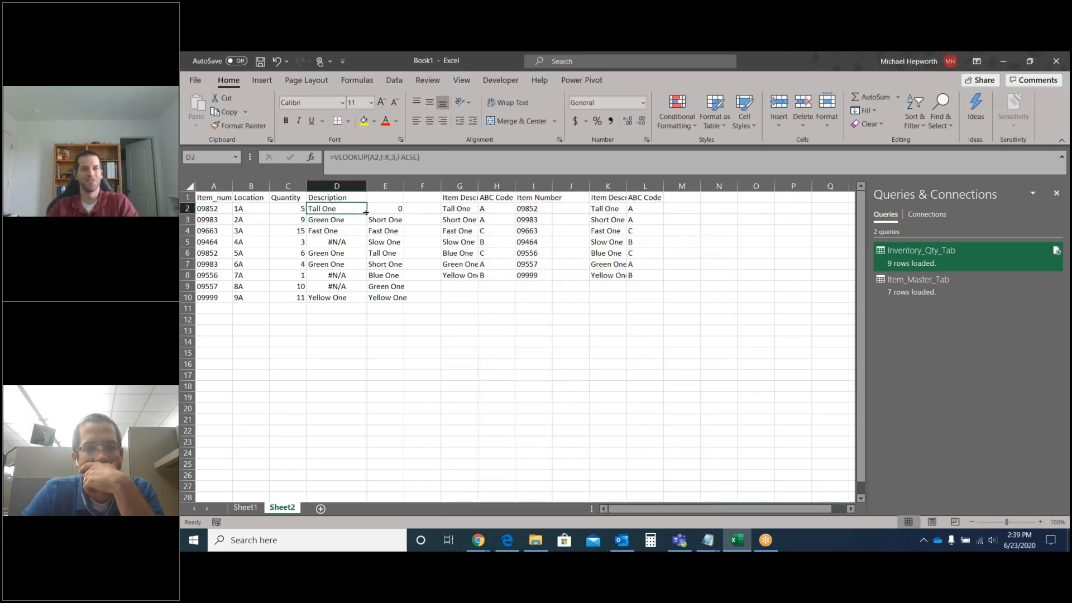
pyautogui.doubleClick(365, 212)
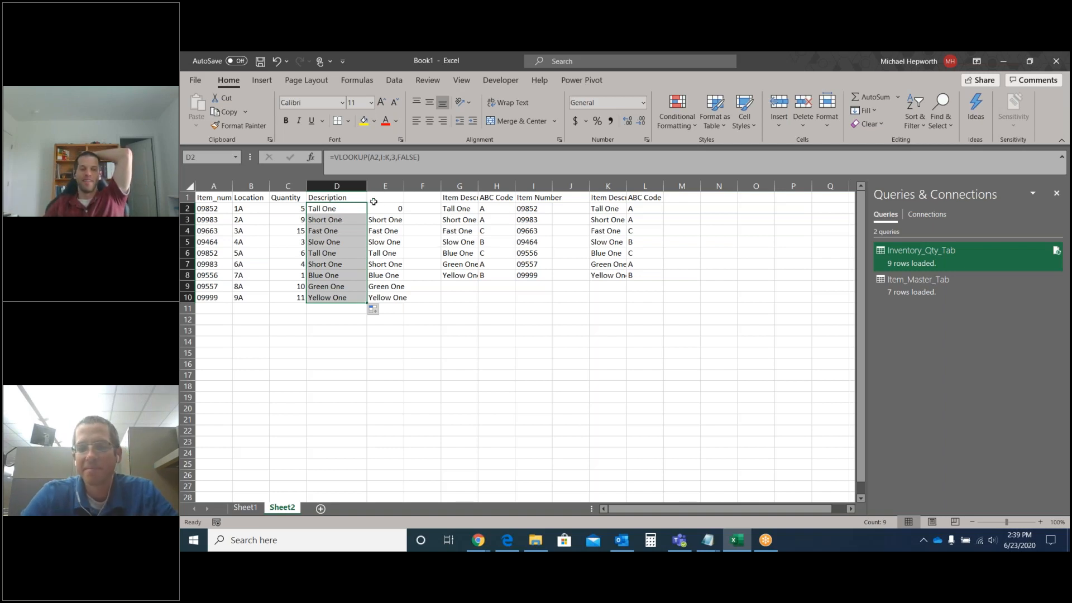
# - Start an XLOOKUP formula in D2 with A2 as lookup value, I:I as lookup array and K:K as return array
pyautogui.click(354, 208)
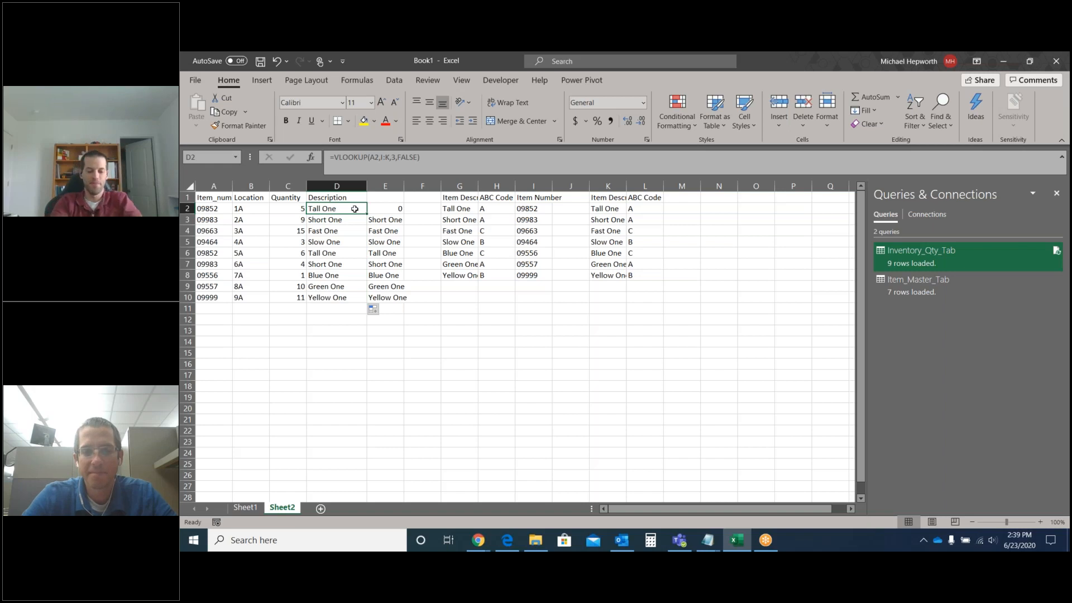
pyautogui.write('=XLOOKUP(')
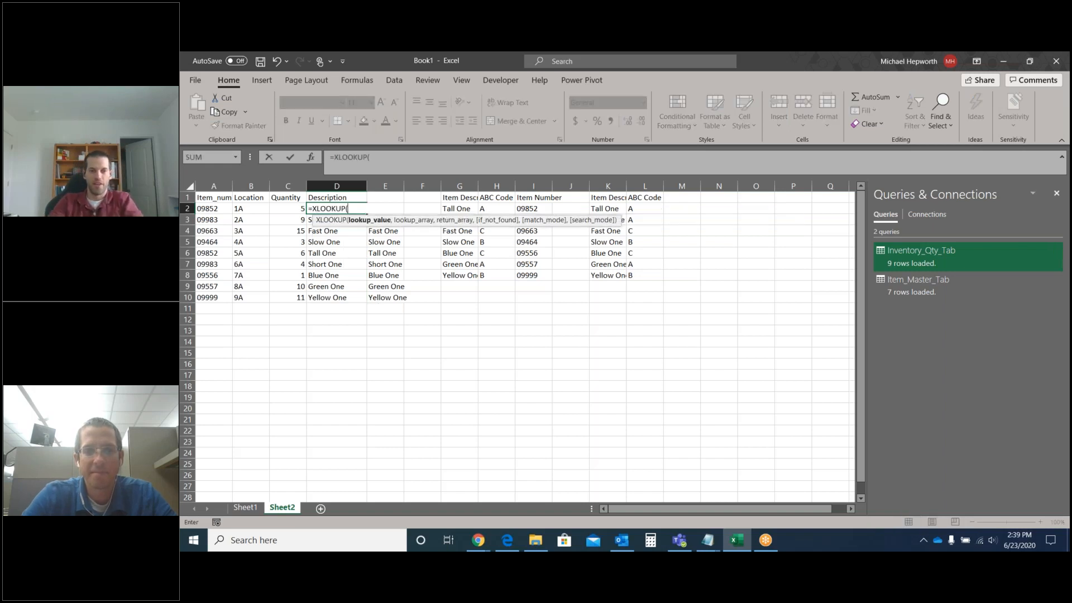
pyautogui.click(215, 209)
pyautogui.write(',')
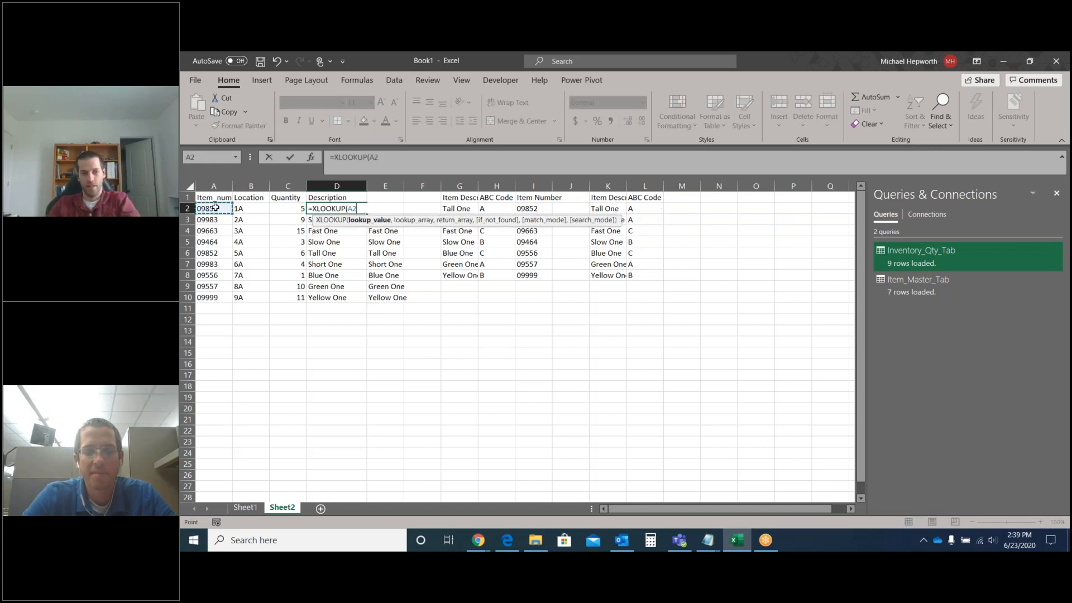
pyautogui.click(533, 186)
pyautogui.write(',I:I,')
pyautogui.click(607, 186)
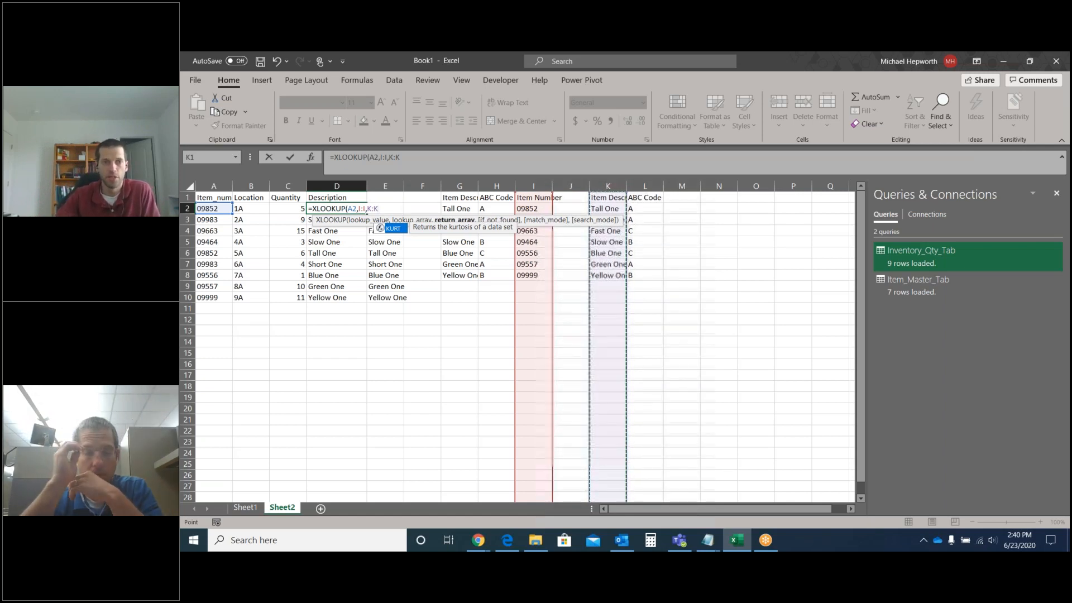
# - Add "Not Found" as the if_not_found argument of the XLOOKUP formula in D2
pyautogui.write(',')
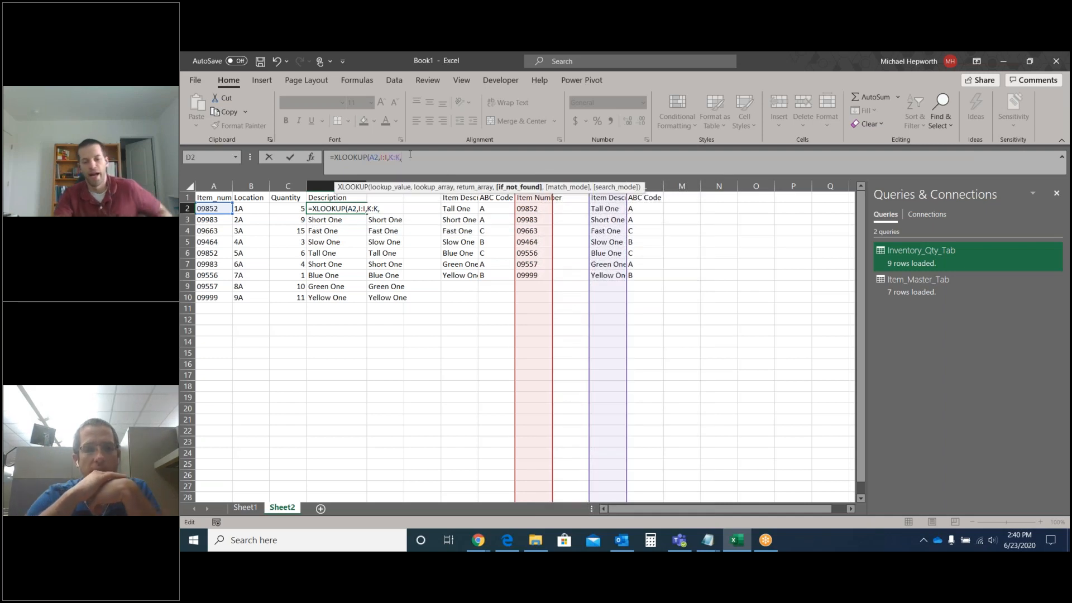
pyautogui.write('"Not Fou')
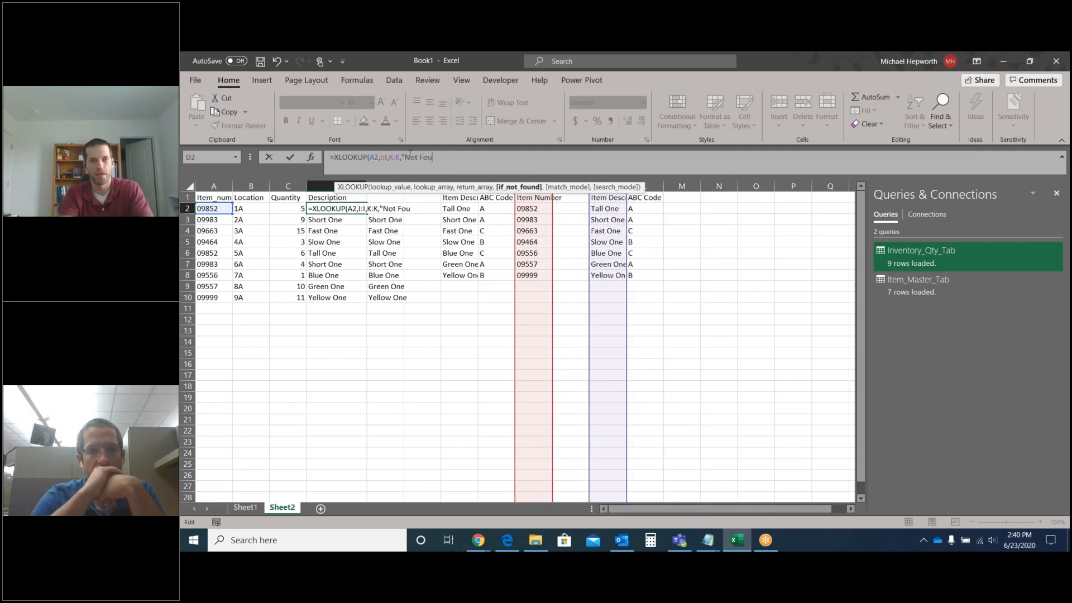
pyautogui.write('nd",')
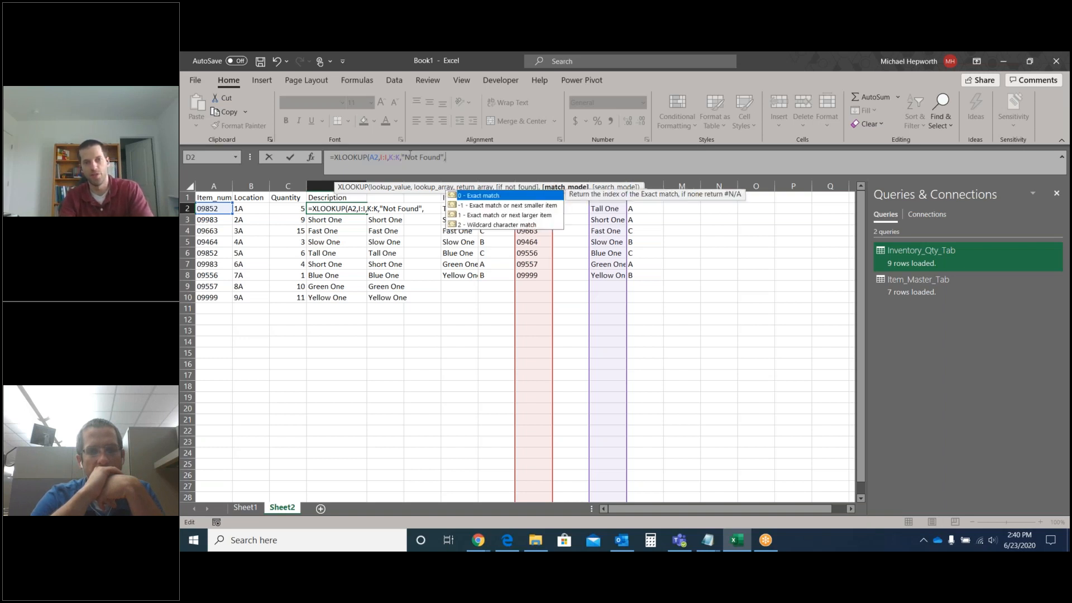
# - Review the match mode options, set the XLOOKUP match mode to 0 for exact match, and enter the formula in D2
pyautogui.press('Down')
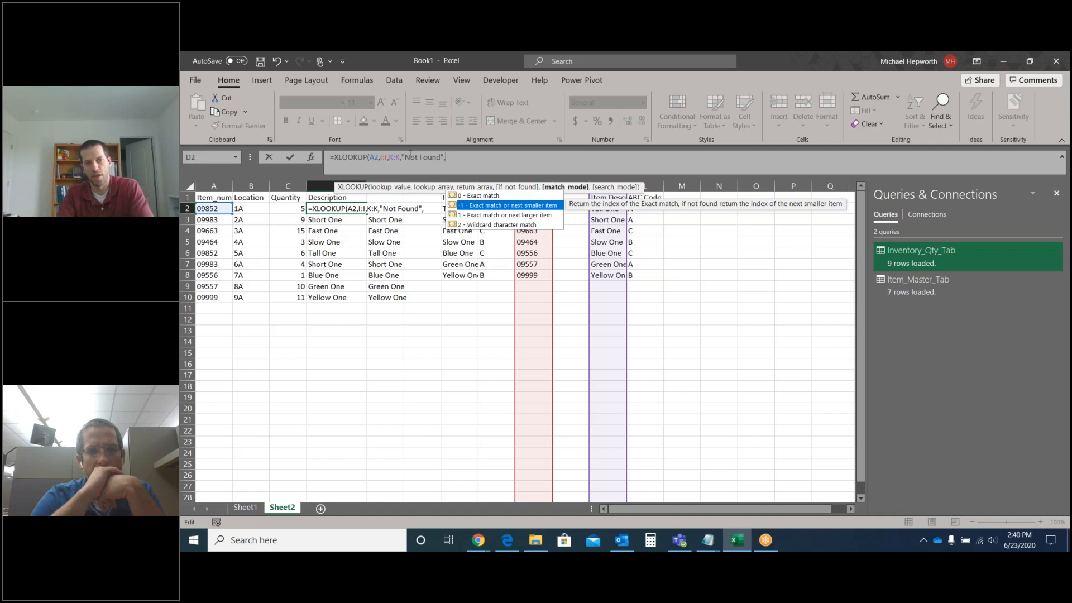
pyautogui.press('Down')
pyautogui.press('Down')
pyautogui.press('Up')
pyautogui.press('Up')
pyautogui.press('Up')
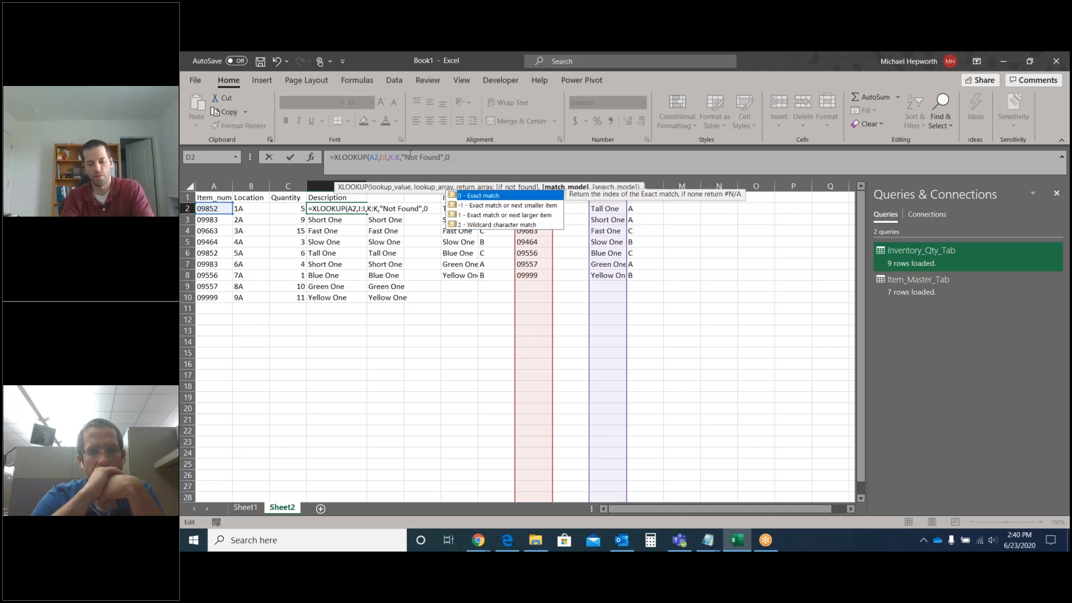
pyautogui.write(',')
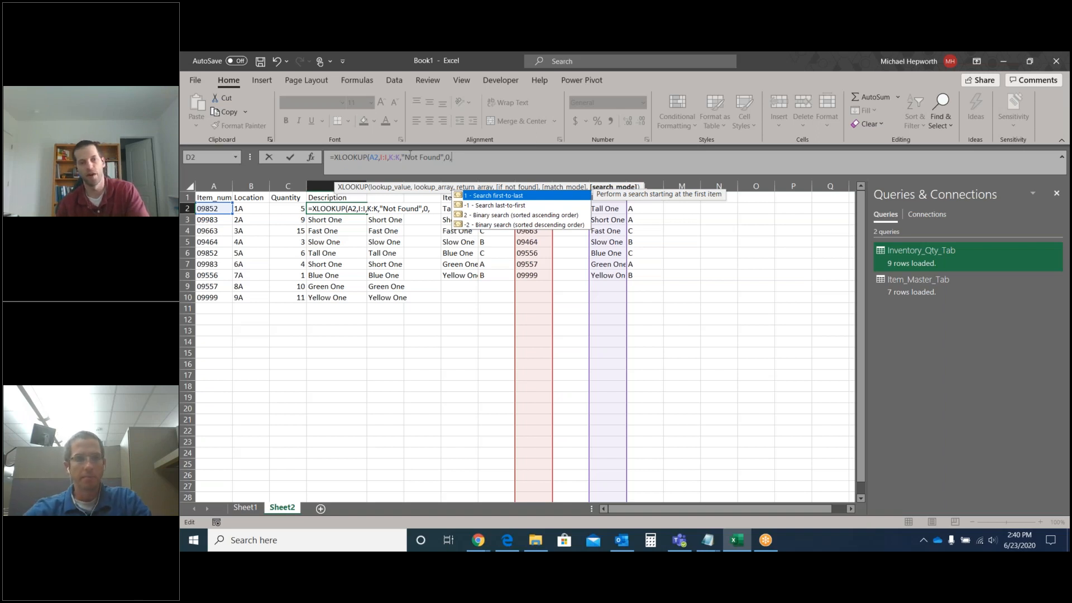
pyautogui.press('BackSpace')
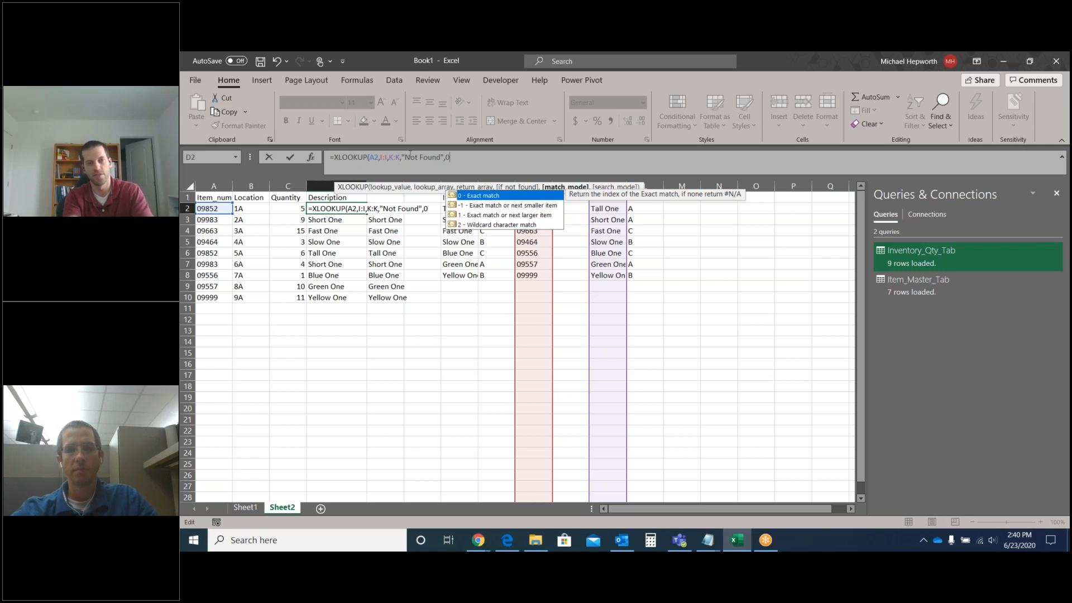
pyautogui.press('Return')
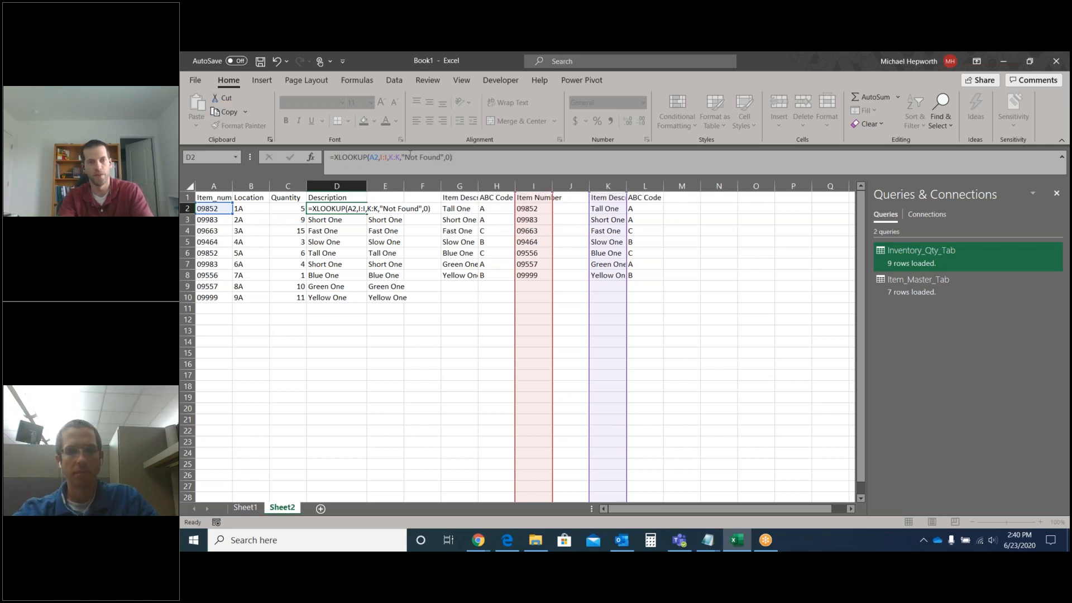
pyautogui.press('Up')
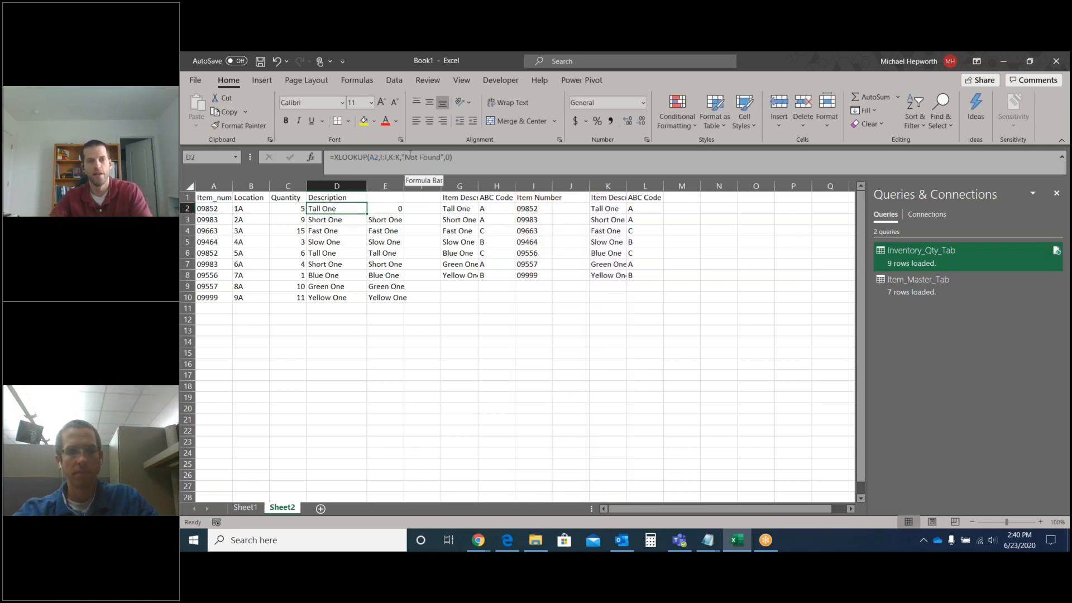
# - Replace the item number in A2 with ABC to test the lookup with an unknown item
pyautogui.click(214, 208)
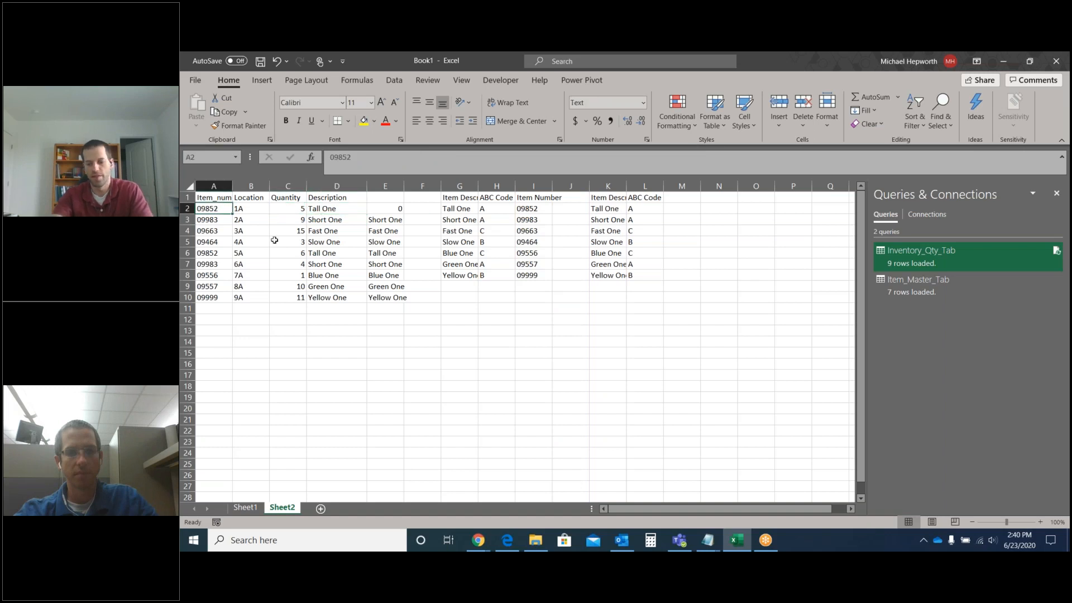
pyautogui.write('ABC')
pyautogui.press('Return')
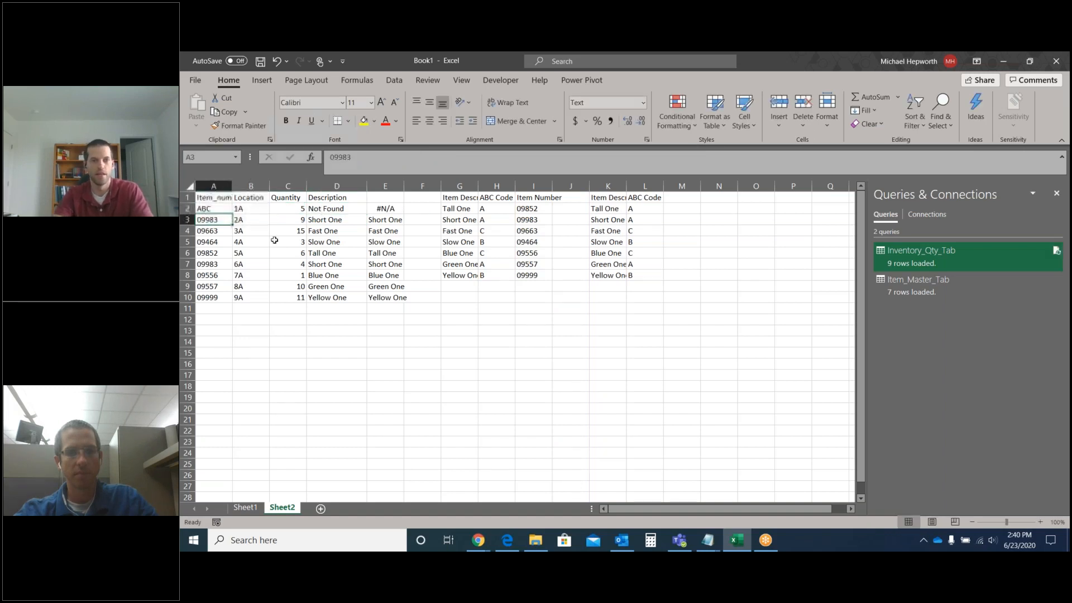
# - Remove the "Not Found" and 0 arguments from the XLOOKUP in D2, leaving =XLOOKUP(A2,I:I,K:K)
pyautogui.press('Up')
pyautogui.press('Right')
pyautogui.press('Right')
pyautogui.press('Right')
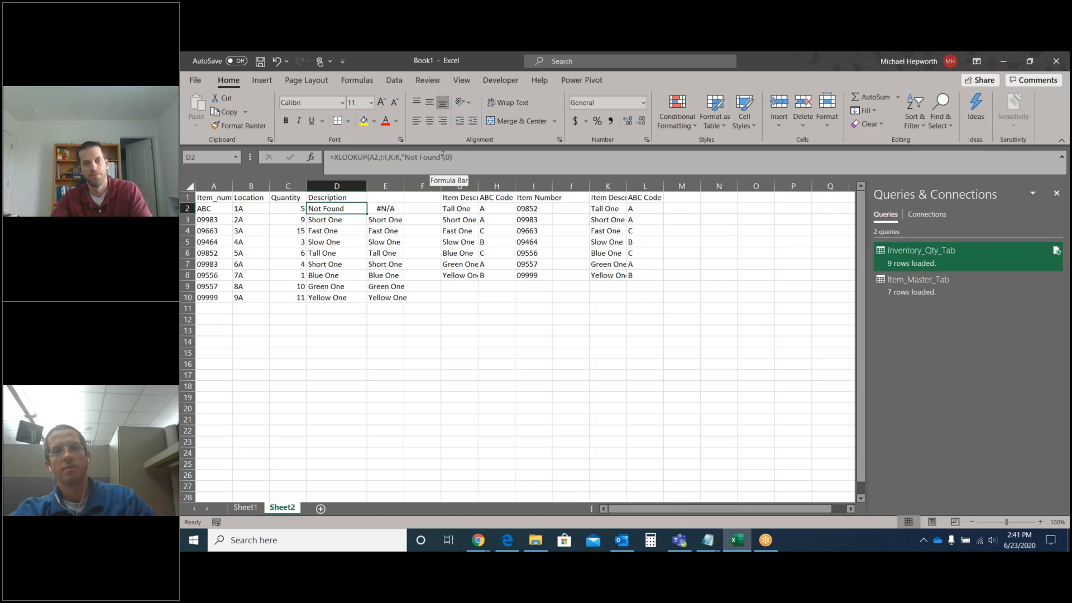
pyautogui.click(439, 160)
pyautogui.press('BackSpace')
pyautogui.press('BackSpace')
pyautogui.press('BackSpace')
pyautogui.press('BackSpace')
pyautogui.press('BackSpace')
pyautogui.press('BackSpace')
pyautogui.press('BackSpace')
pyautogui.press('BackSpace')
pyautogui.press('BackSpace')
pyautogui.press('BackSpace')
pyautogui.press('BackSpace')
pyautogui.press('BackSpace')
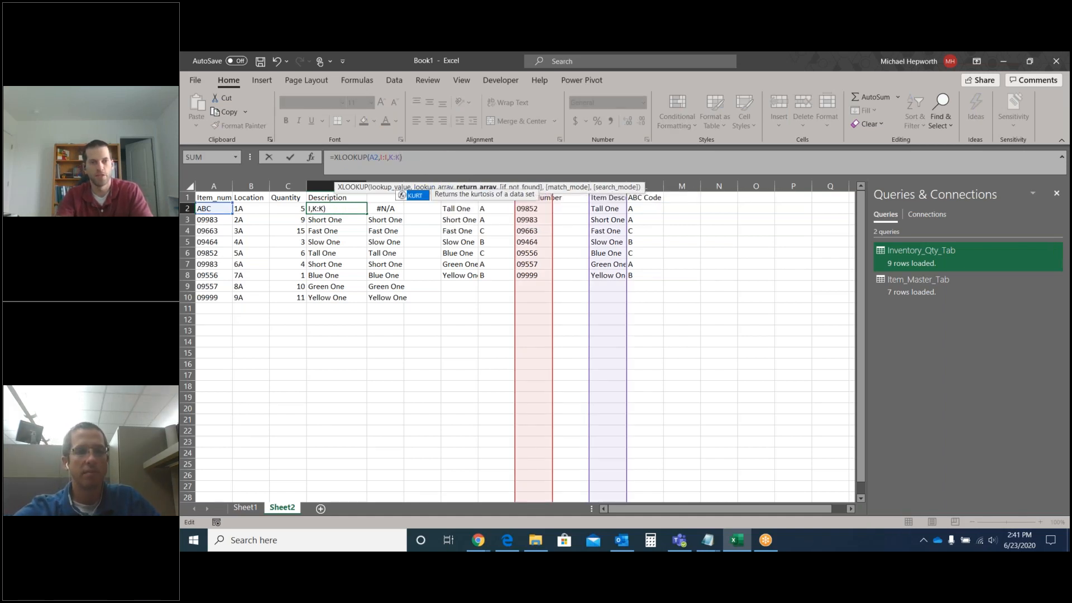
pyautogui.press('Return')
# - Set the item number in A2 back to 09852
pyautogui.click(337, 208)
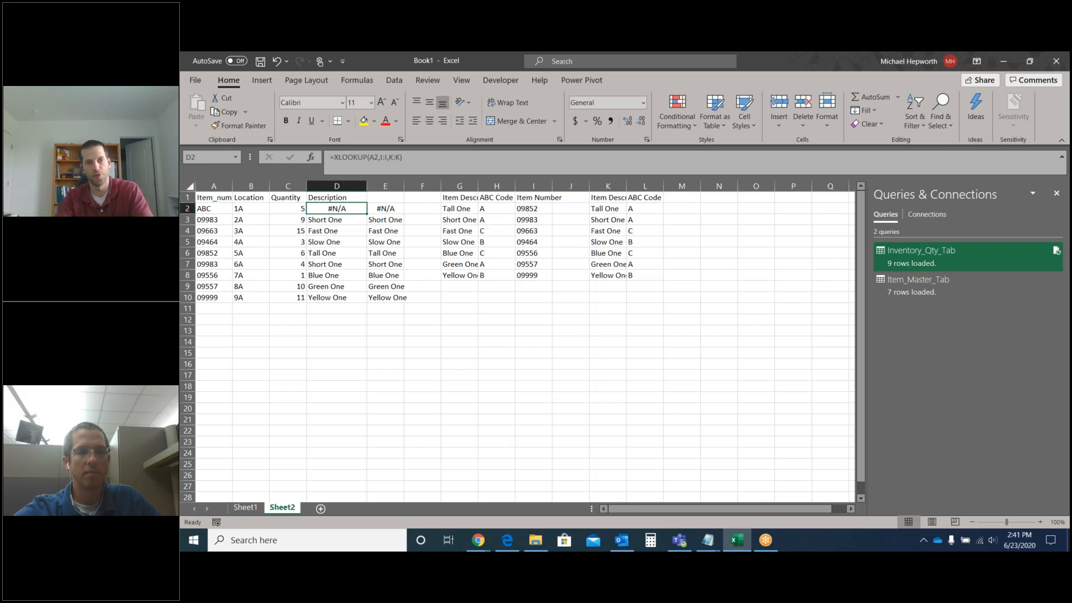
pyautogui.press('Left')
pyautogui.press('Left')
pyautogui.press('Left')
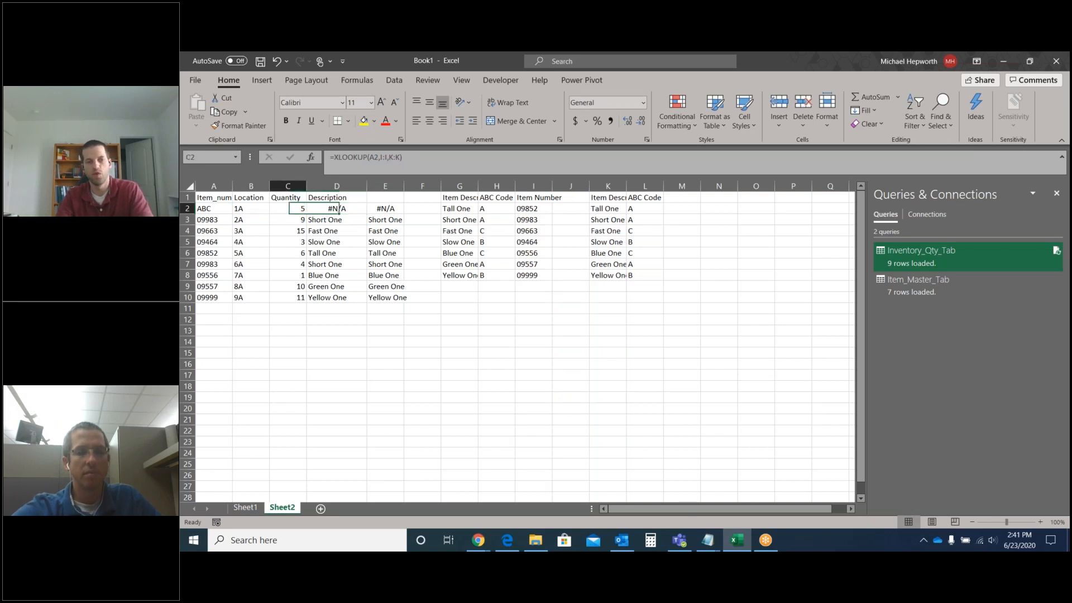
pyautogui.write('09852')
pyautogui.press('Return')
pyautogui.press('Down')
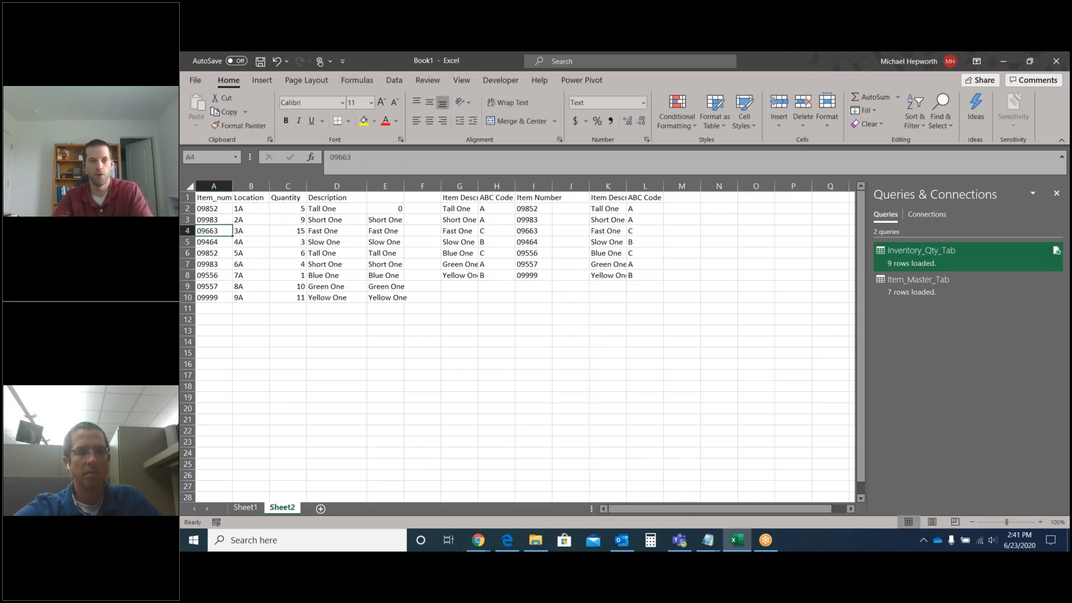
pyautogui.click(341, 332)
pyautogui.write('=VLOOKUP')
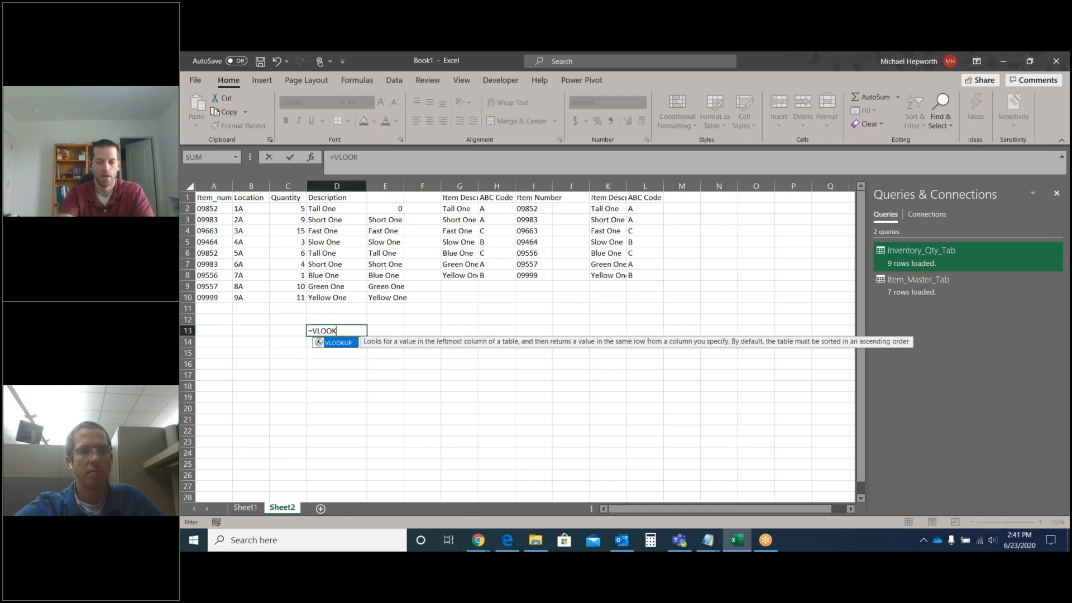
pyautogui.press('BackSpace')
pyautogui.press('BackSpace')
pyautogui.press('BackSpace')
pyautogui.press('BackSpace')
pyautogui.press('BackSpace')
pyautogui.press('BackSpace')
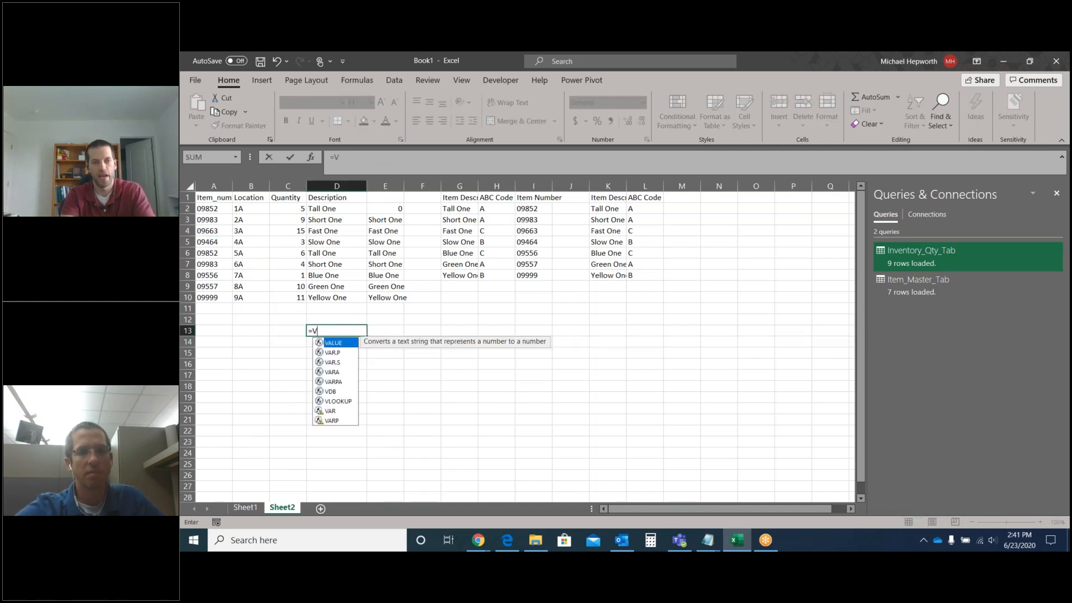
pyautogui.press('BackSpace')
pyautogui.write('IFERROR')
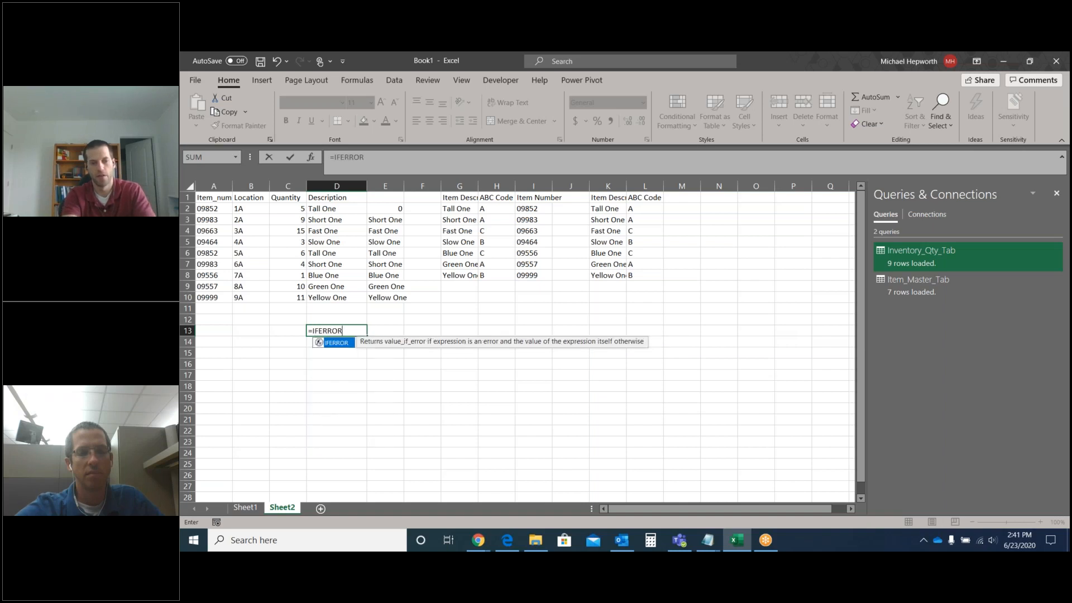
pyautogui.write('(VLOOKUP(')
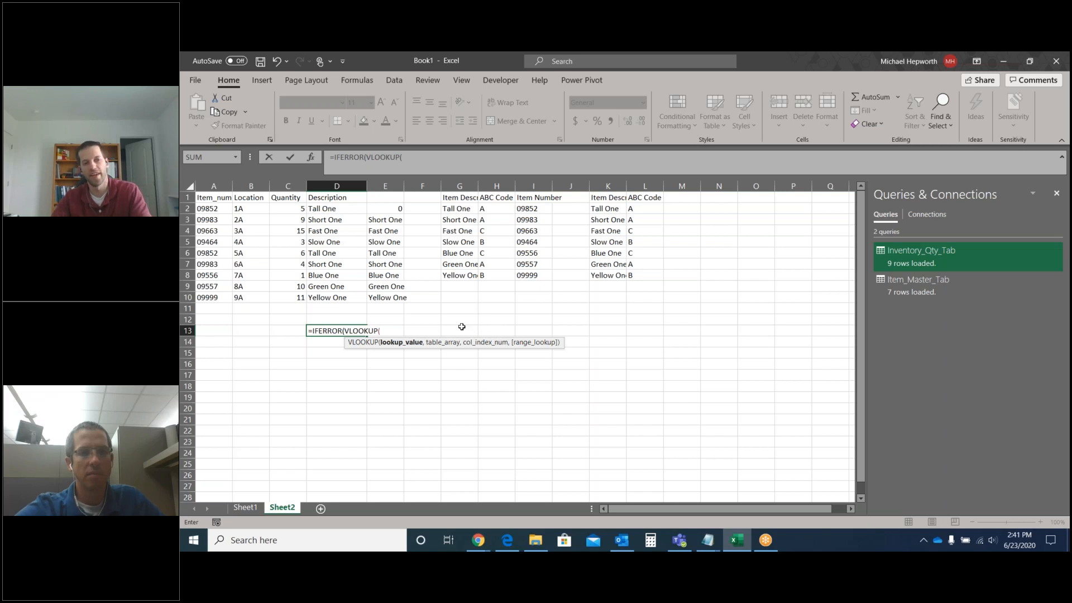
pyautogui.press('Escape')
# - Add "I'm awesome" as the if_not_found argument of the XLOOKUP in D2 and enter the formula
pyautogui.click(338, 211)
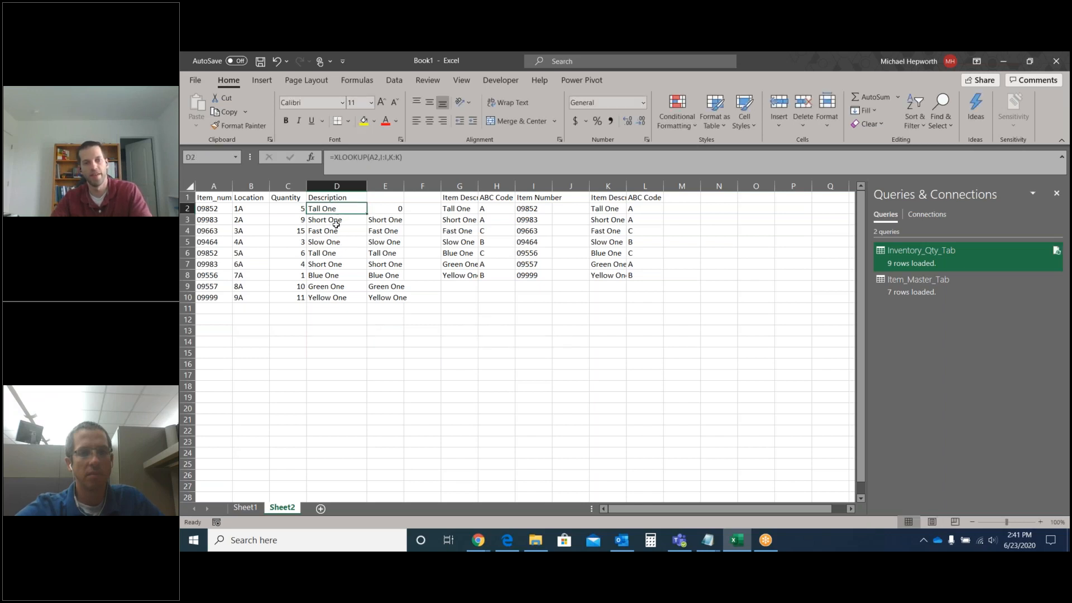
pyautogui.click(400, 156)
pyautogui.write(',""')
pyautogui.write("I'm ")
pyautogui.write('awesome')
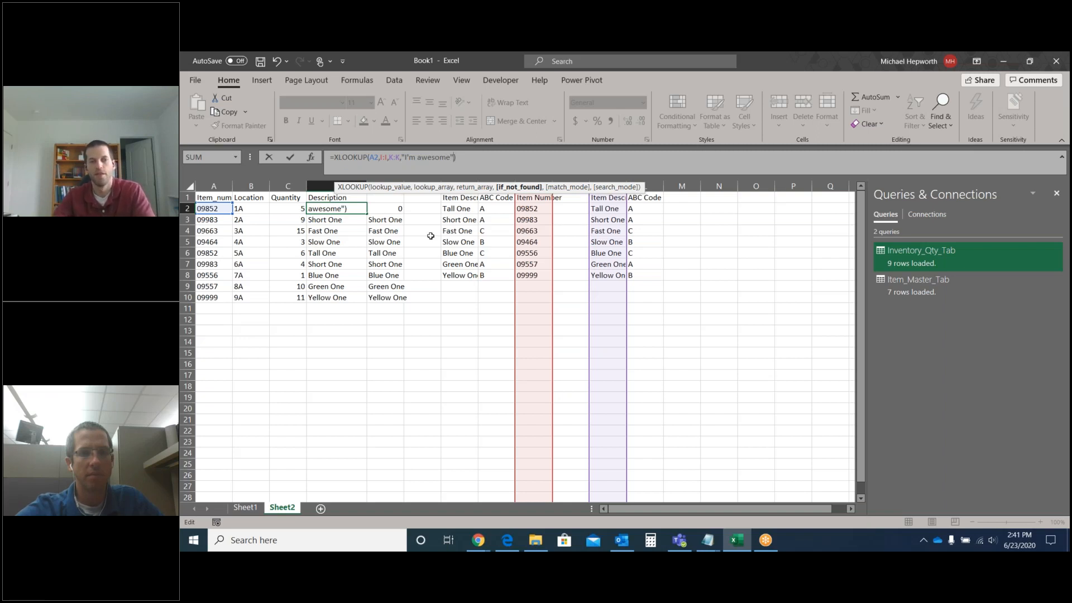
pyautogui.hotkey('ctrl', 'Return')
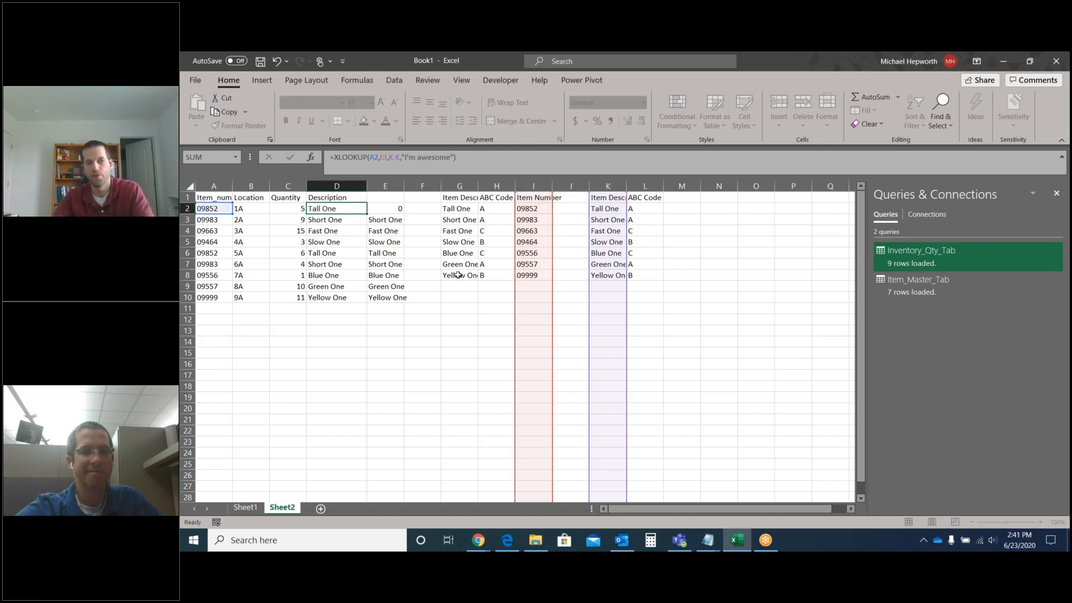
pyautogui.press('Right')
pyautogui.press('Down')
pyautogui.press('Down')
pyautogui.press('Down')
pyautogui.press('Down')
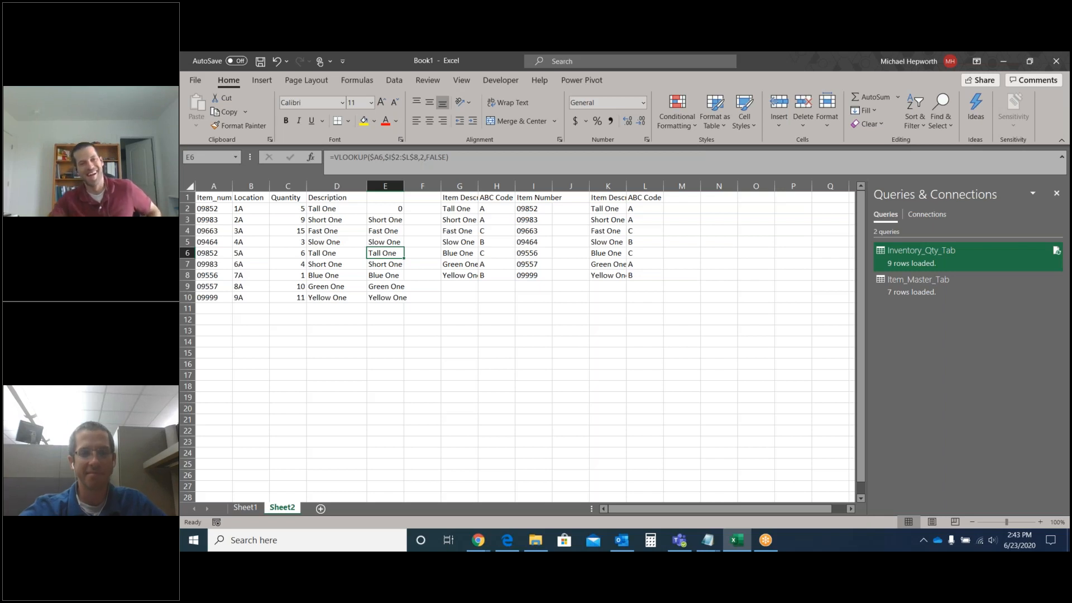
pyautogui.click(346, 275)
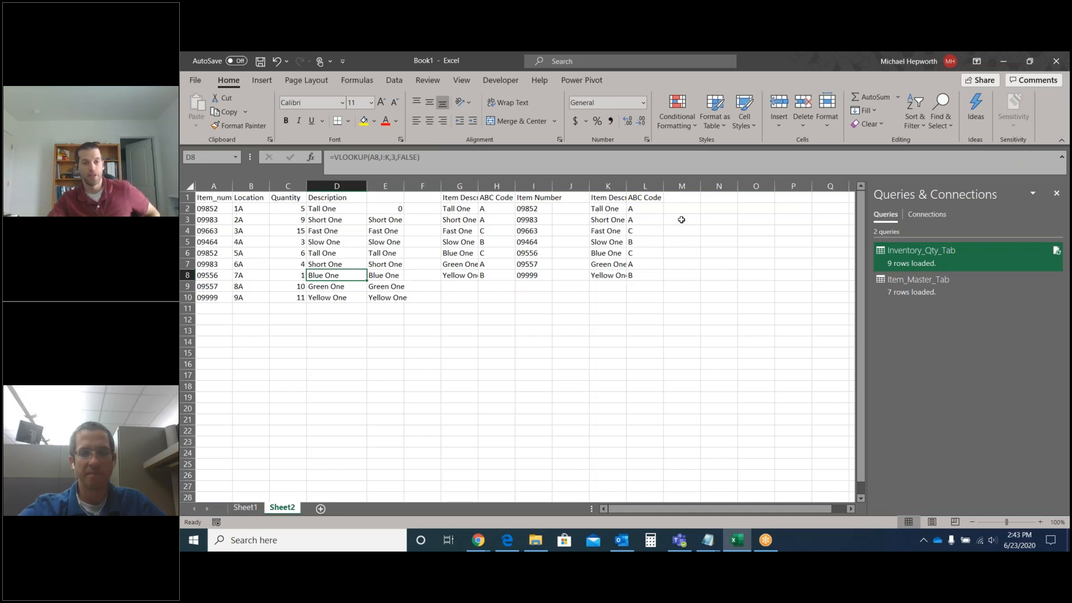
pyautogui.moveTo(696, 220); pyautogui.dragTo(244, 286)
pyautogui.click(494, 253)
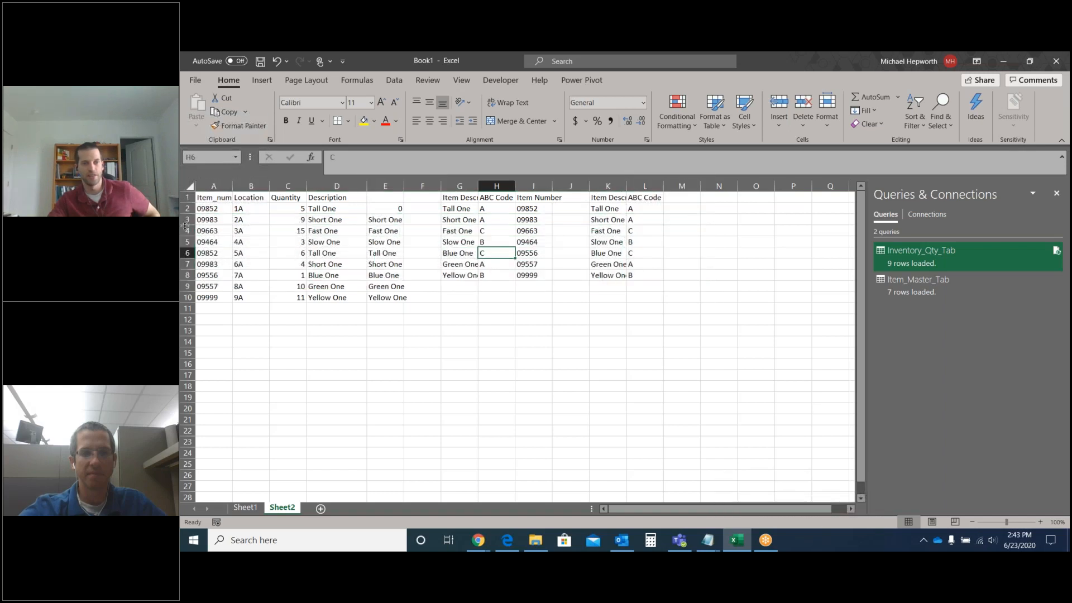
# - Switch to Sheet1 and examine the XLOOKUP formulas with table references in the Description column
pyautogui.click(251, 507)
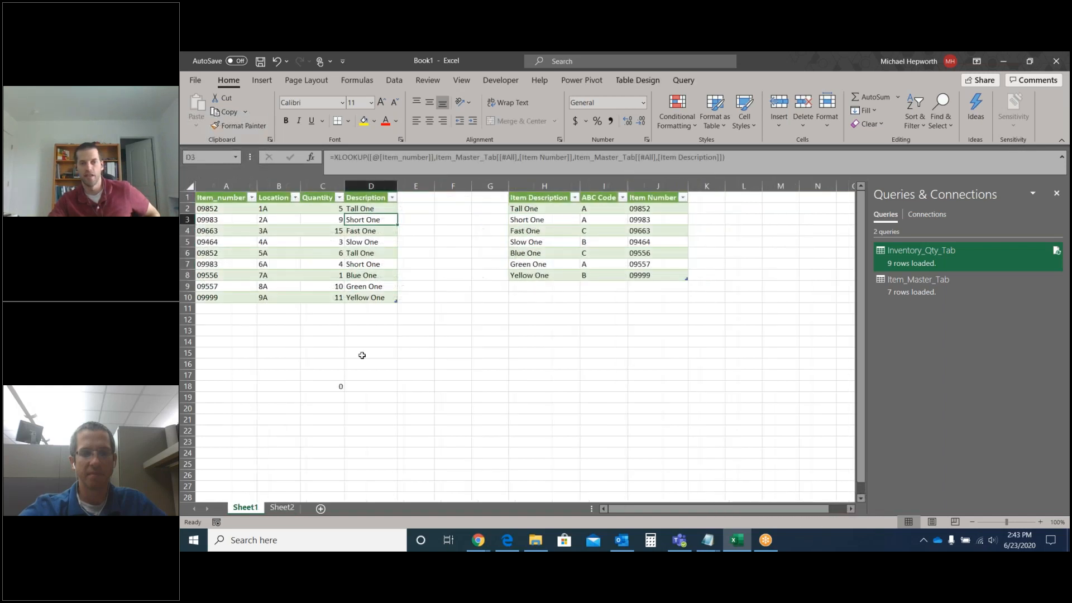
pyautogui.click(274, 220)
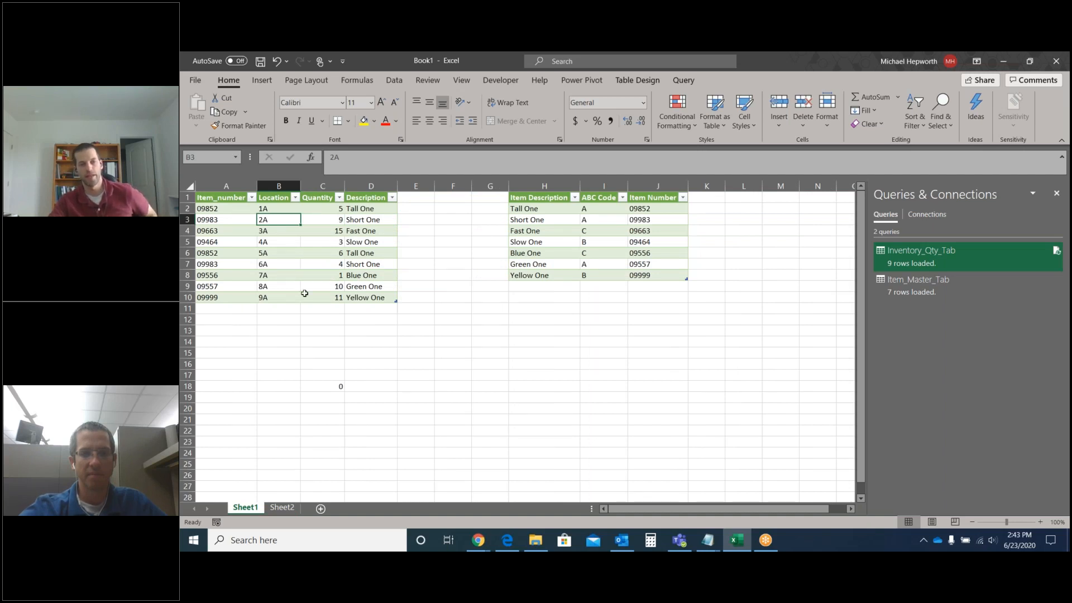
pyautogui.click(368, 210)
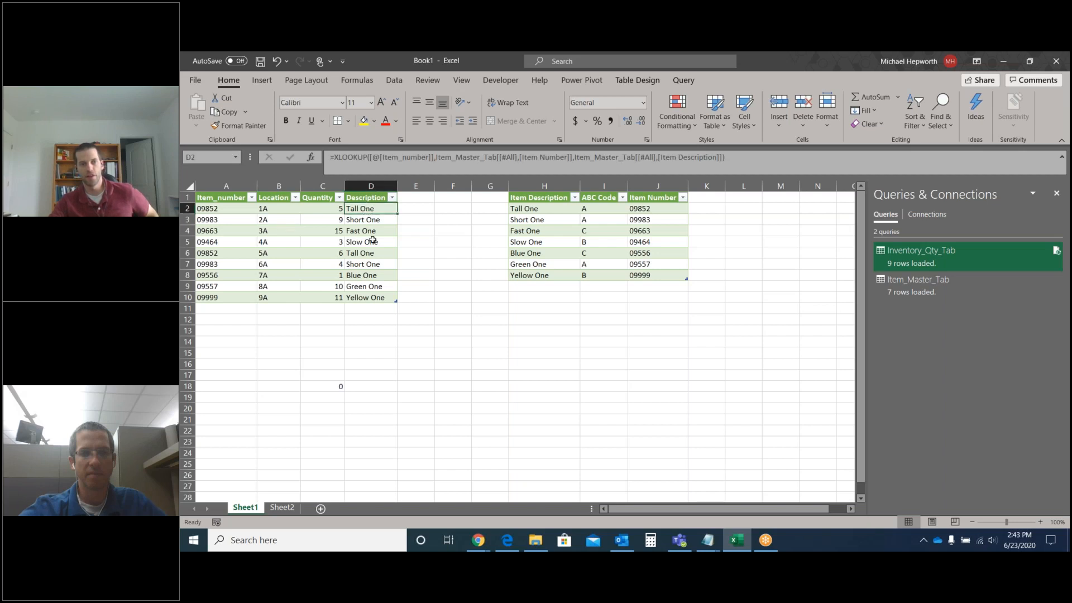
pyautogui.click(373, 240)
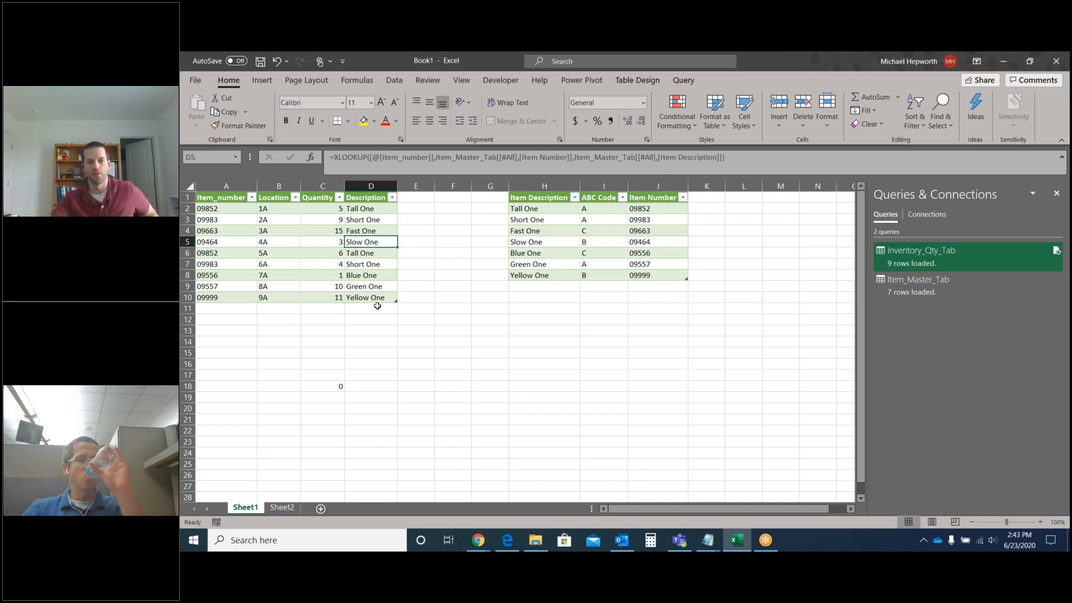
# - Apply the plain Light table style without colours to the inventory quantity table on Sheet1
pyautogui.click(271, 266)
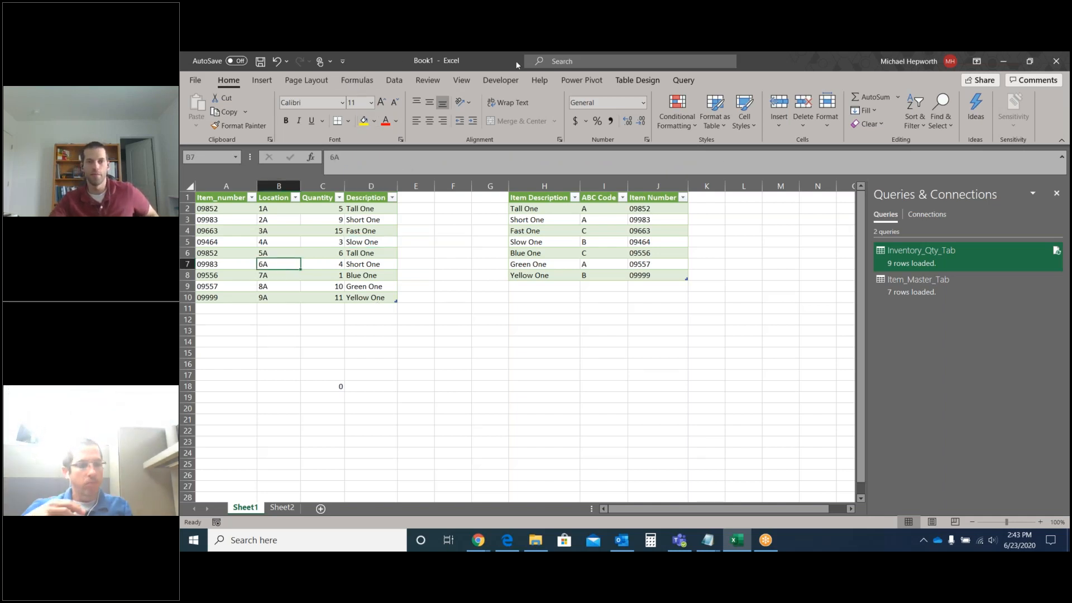
pyautogui.click(642, 81)
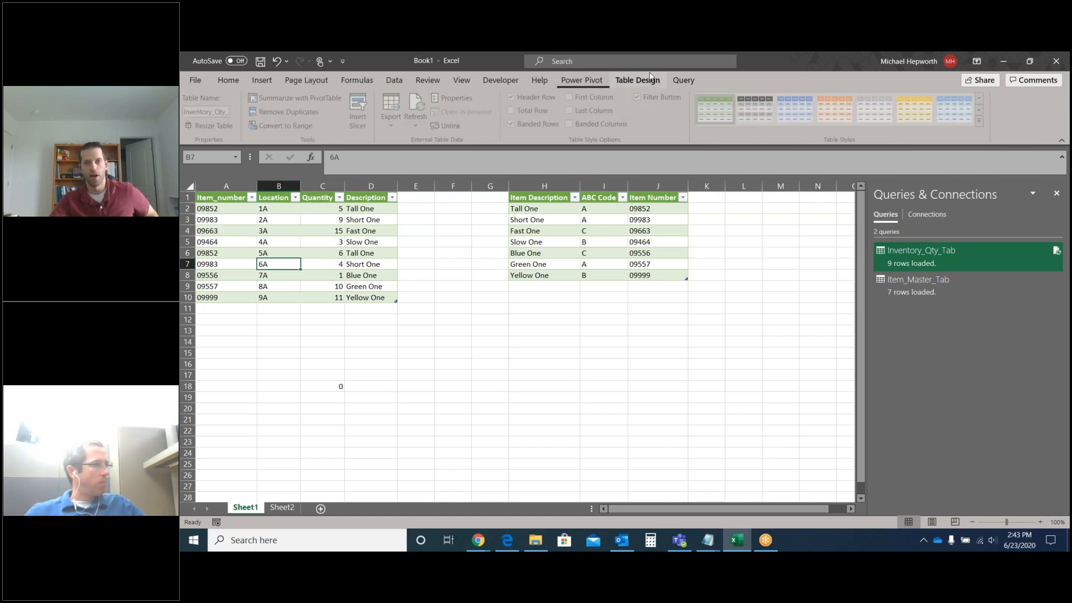
pyautogui.click(981, 120)
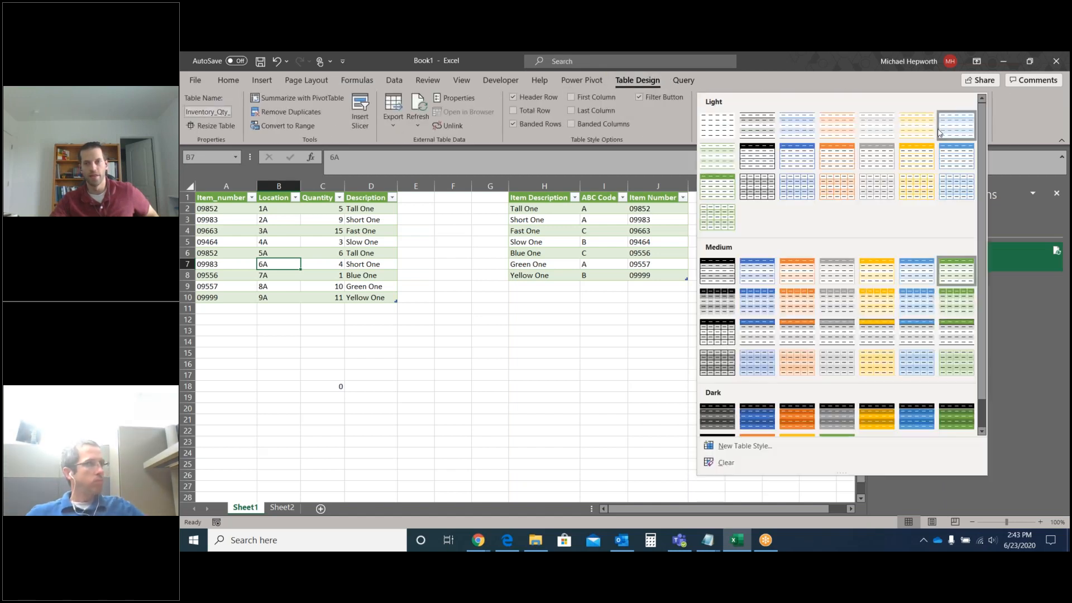
pyautogui.click(718, 126)
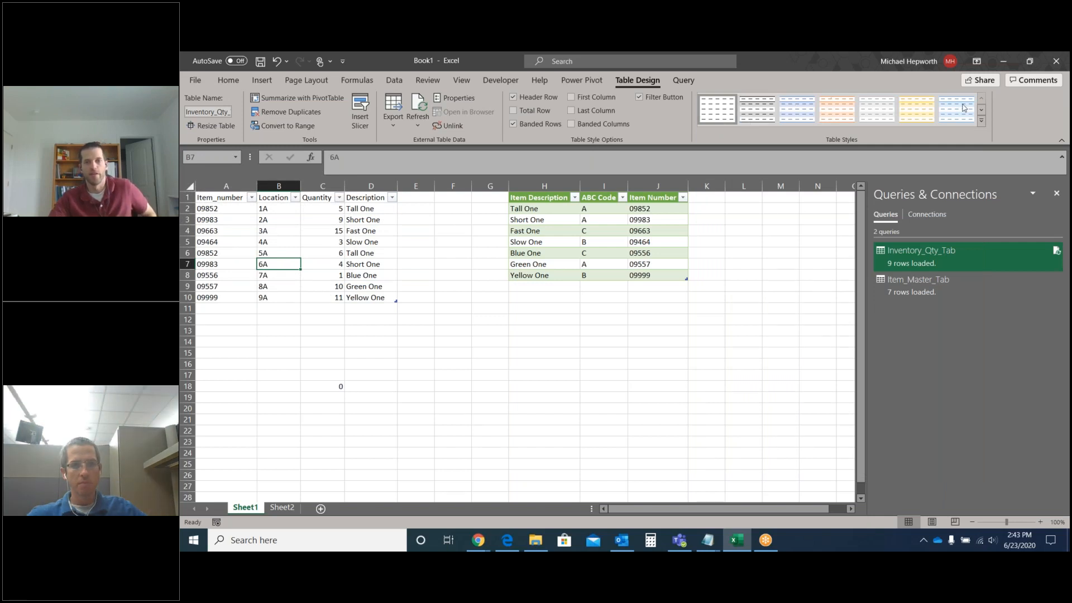
# - Apply the Medium table style with a blue header and grey banded rows to the inventory quantity table, and clear cell C18
pyautogui.click(981, 121)
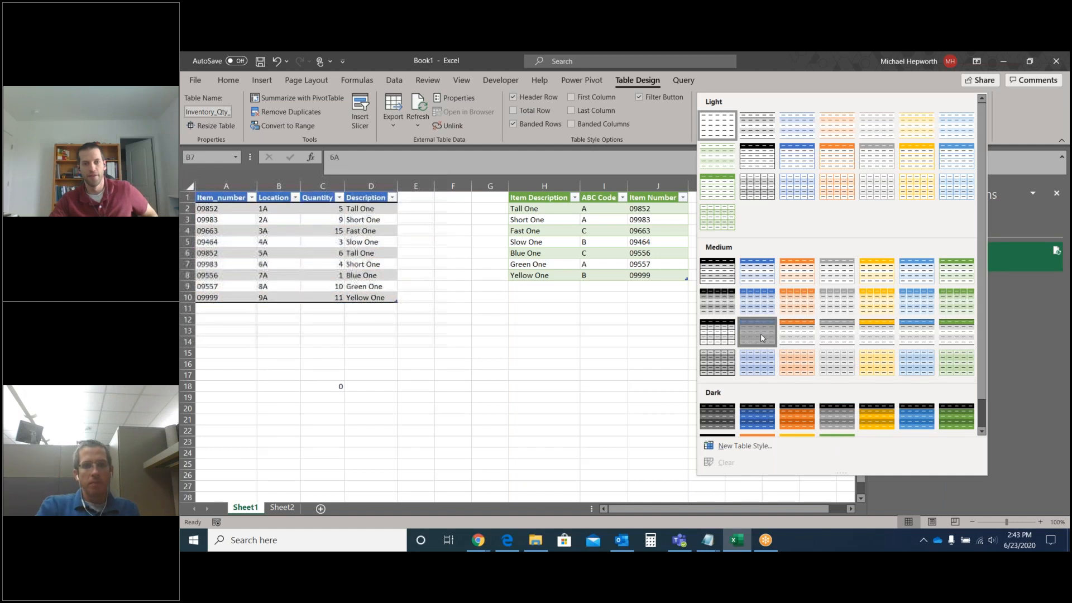
pyautogui.click(796, 156)
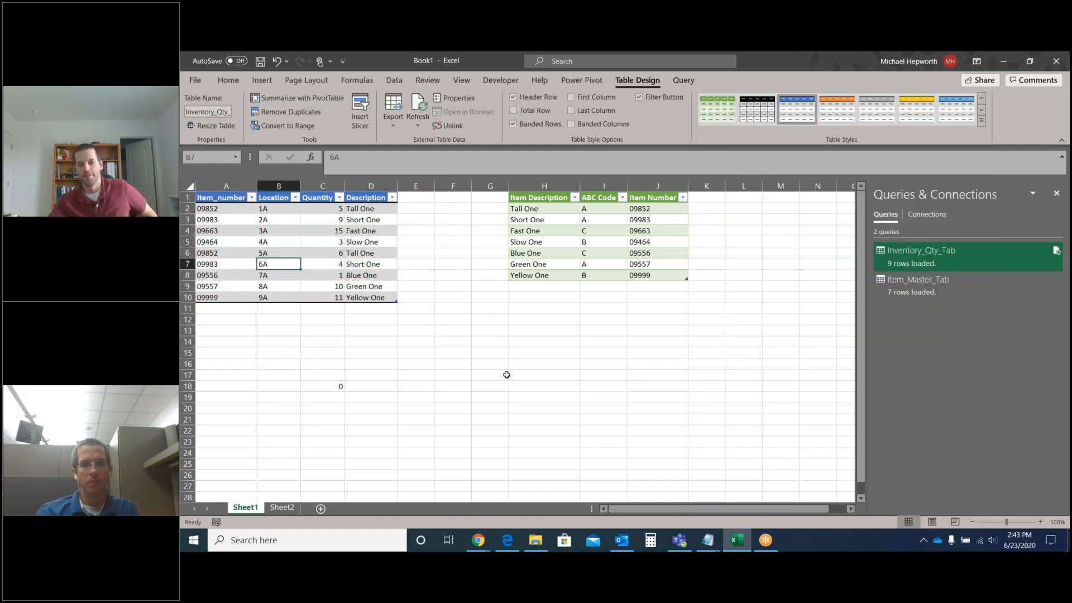
pyautogui.click(329, 387)
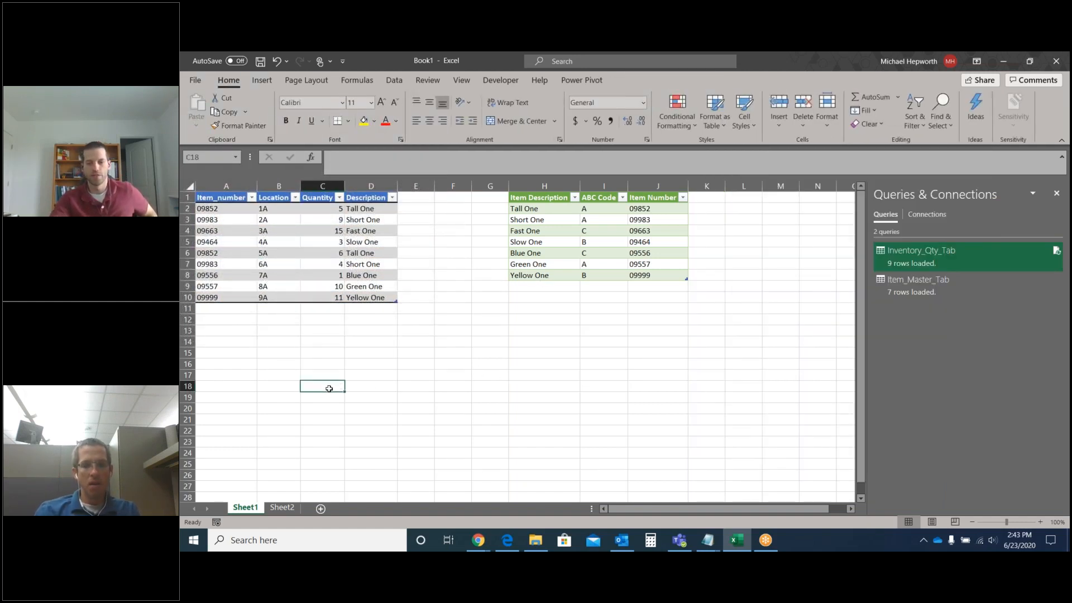
# - View the table name of the inventory quantity table in its design properties
pyautogui.click(254, 244)
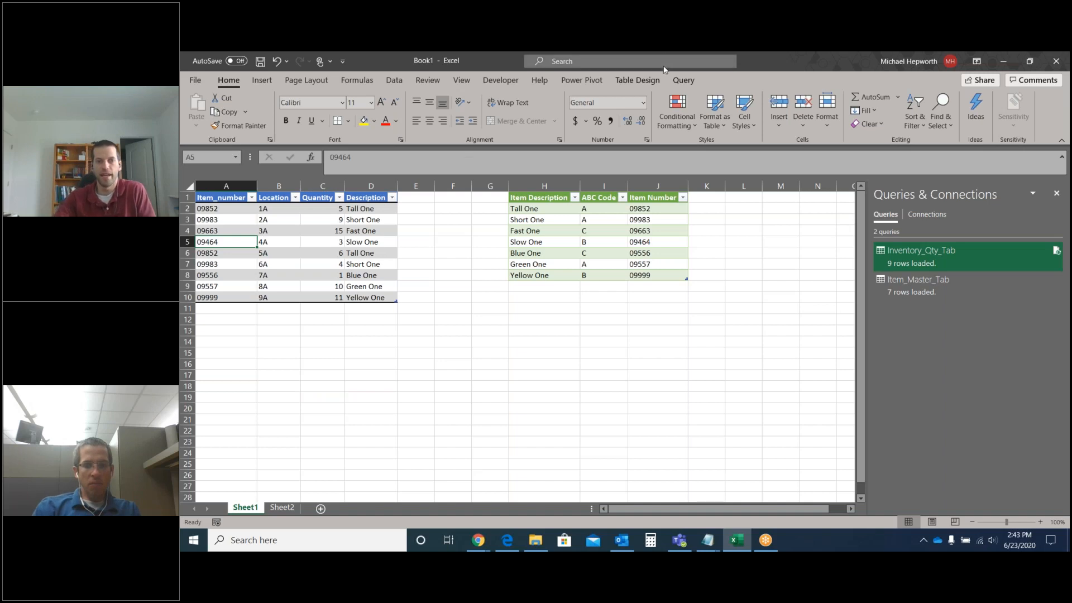
pyautogui.click(636, 80)
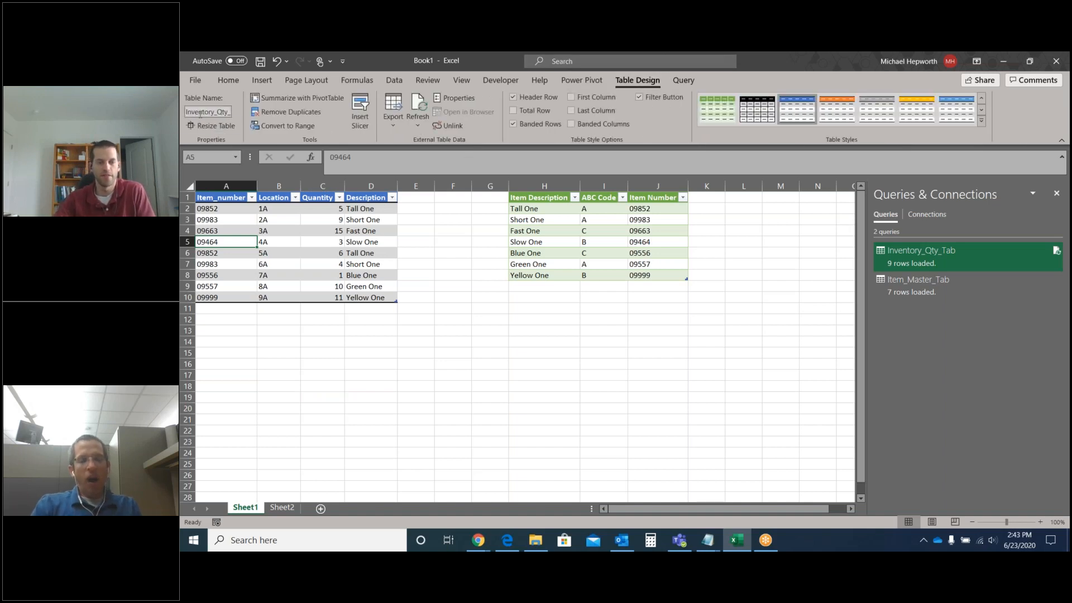
pyautogui.click(200, 113)
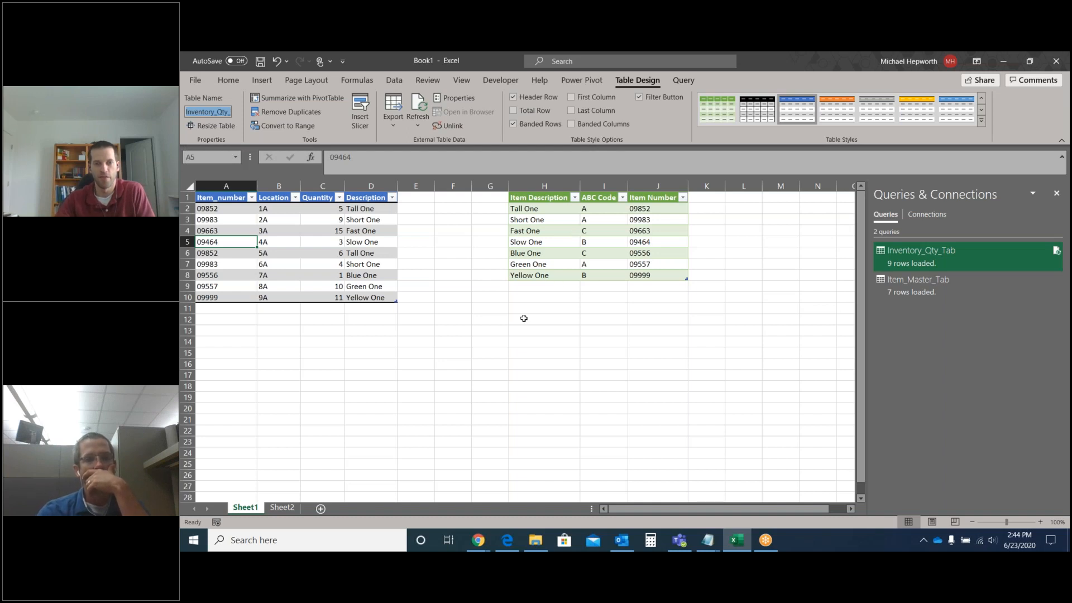
pyautogui.click(505, 328)
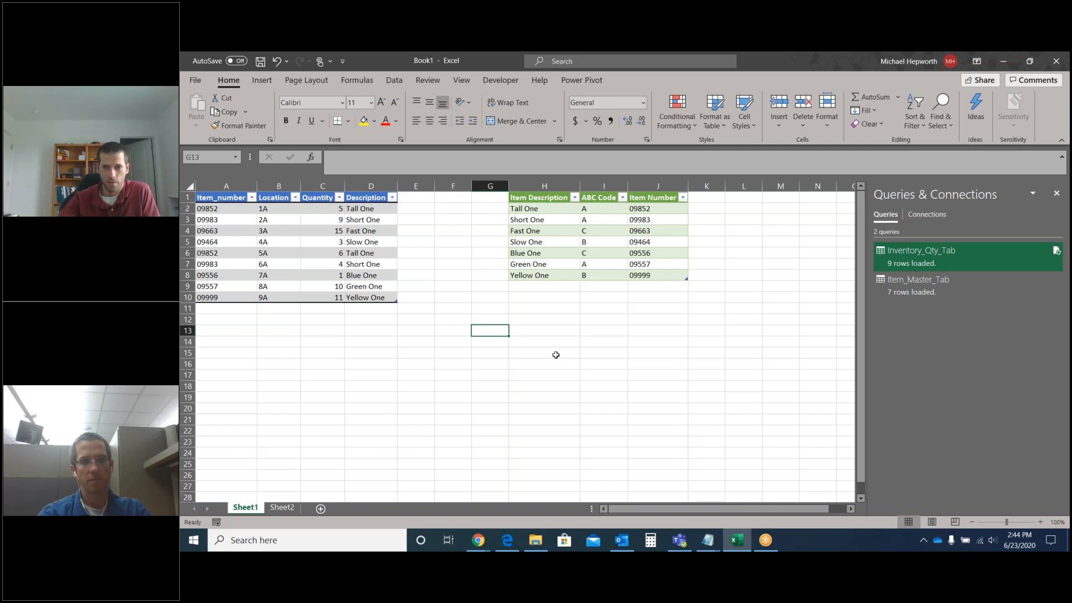
# - Switch to Sheet2 and examine the VLOOKUP formula in D5 and the XLOOKUP formula with its arguments in D2
pyautogui.click(281, 508)
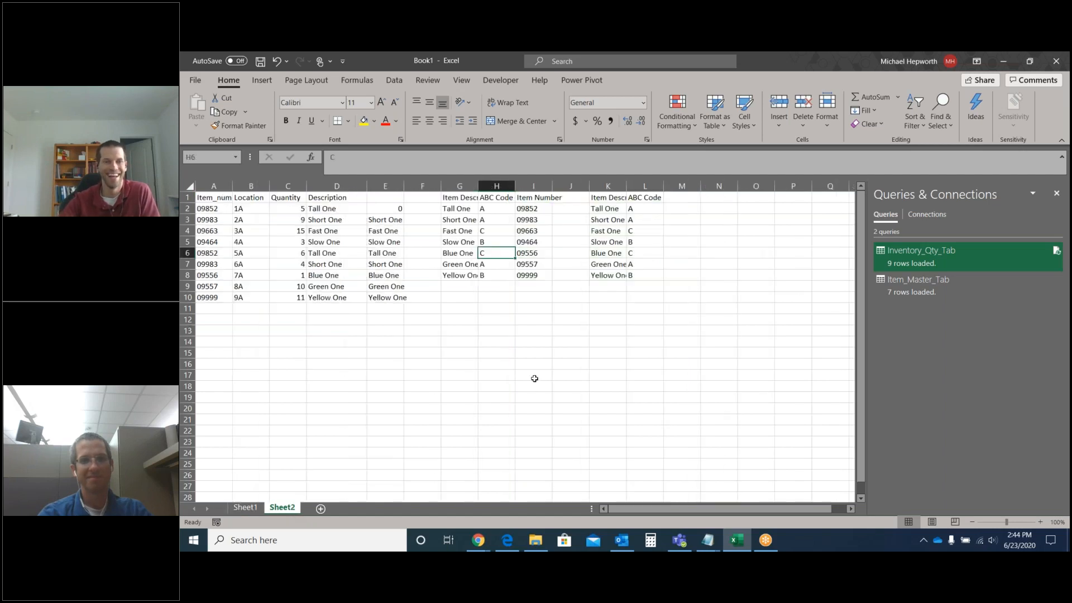
pyautogui.click(350, 246)
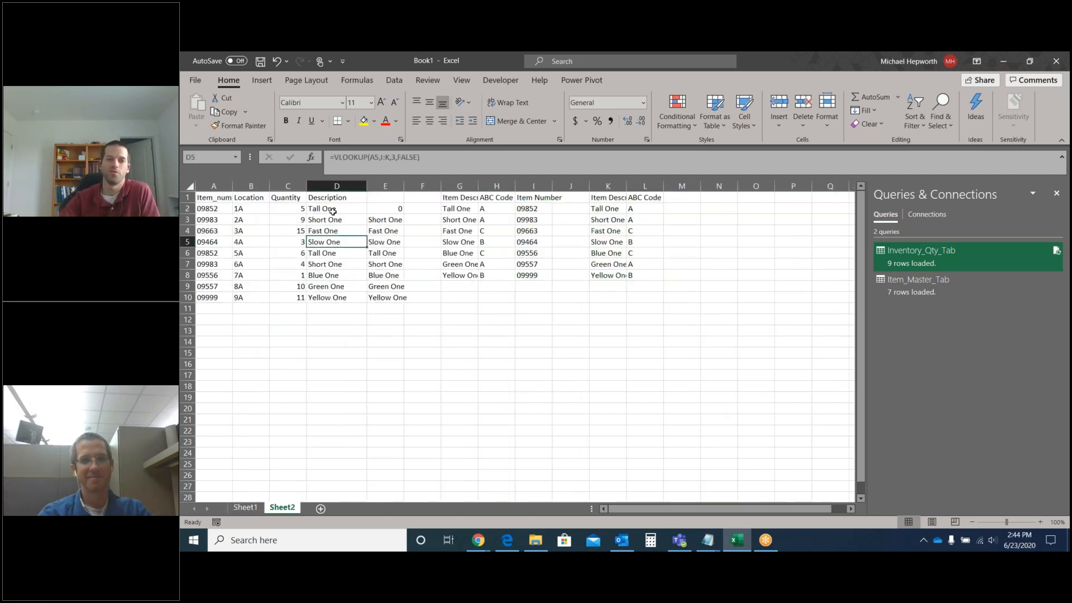
pyautogui.press('Up')
pyautogui.press('Up')
pyautogui.press('Up')
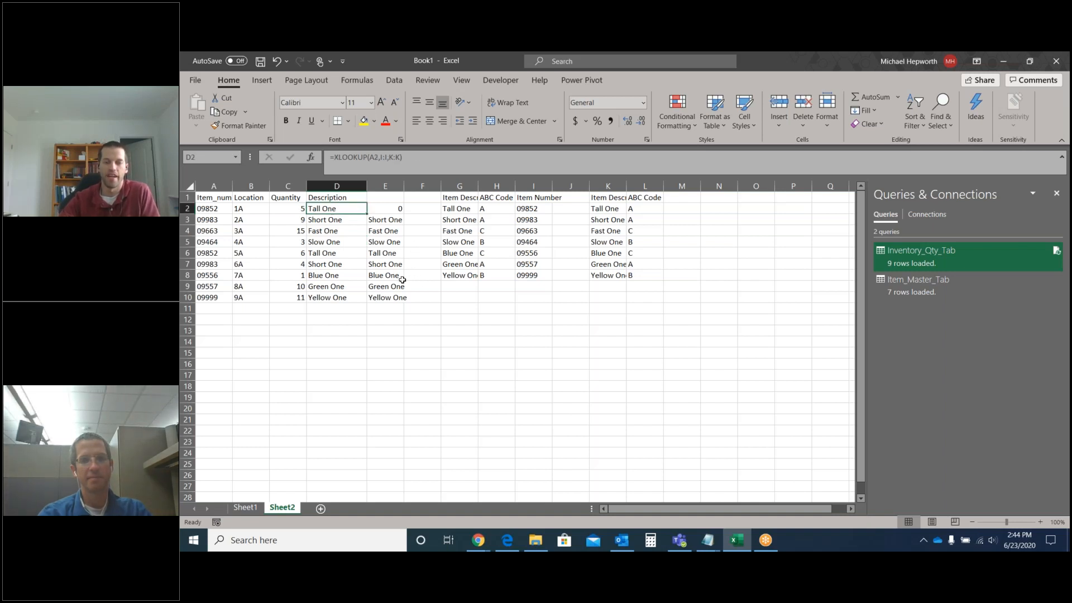
pyautogui.doubleClick(347, 210)
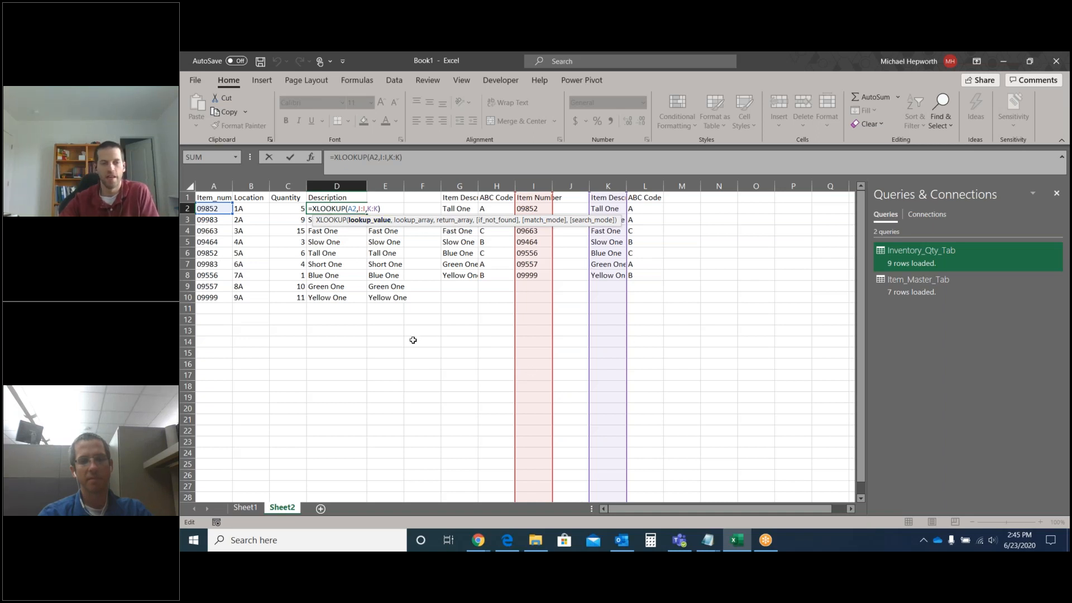
pyautogui.hotkey('ctrl', 'Return')
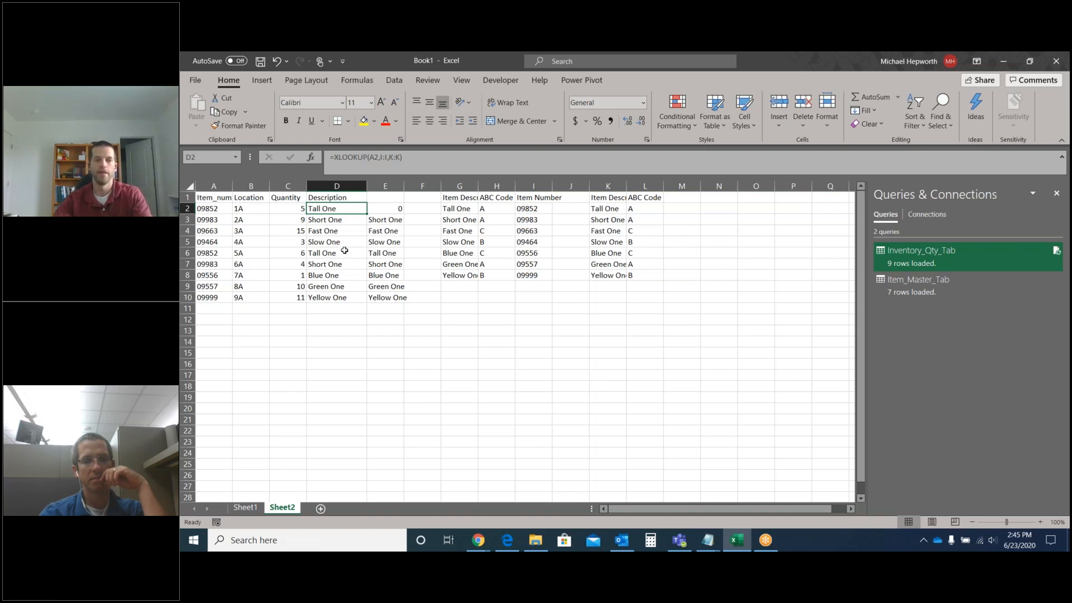
# - Enter the item number 09852 in cell D14 without a leading apostrophe
pyautogui.click(392, 341)
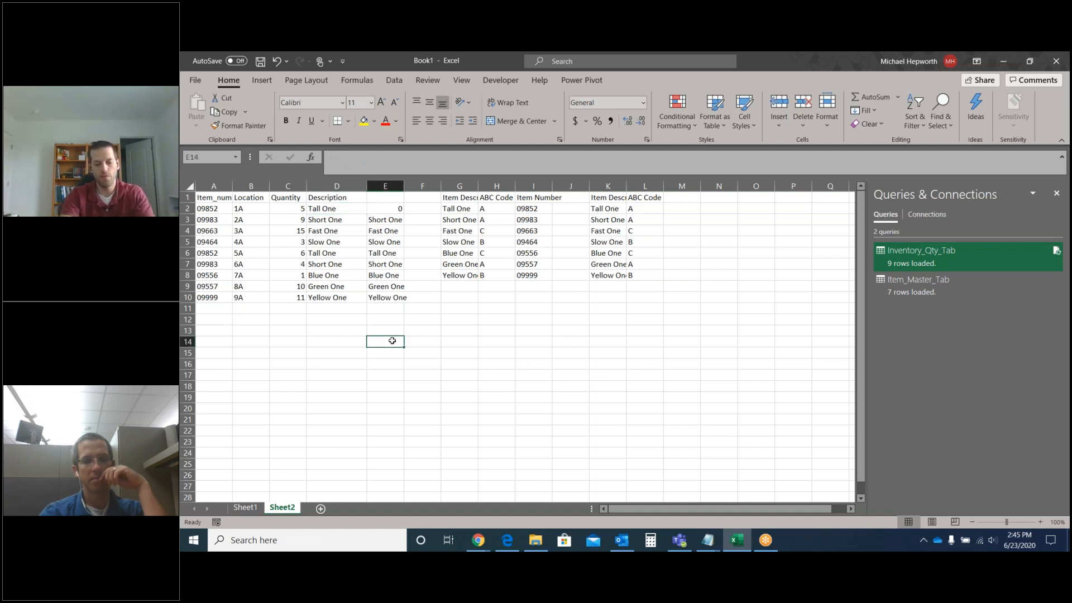
pyautogui.press('Left')
pyautogui.write('09')
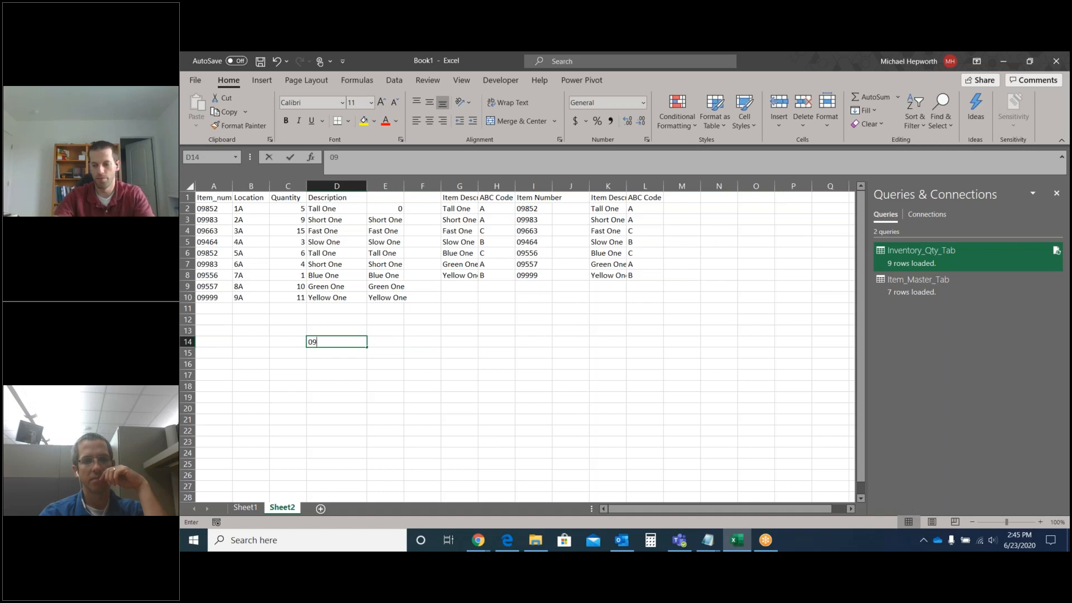
pyautogui.write('852')
pyautogui.press('Return')
pyautogui.press('Up')
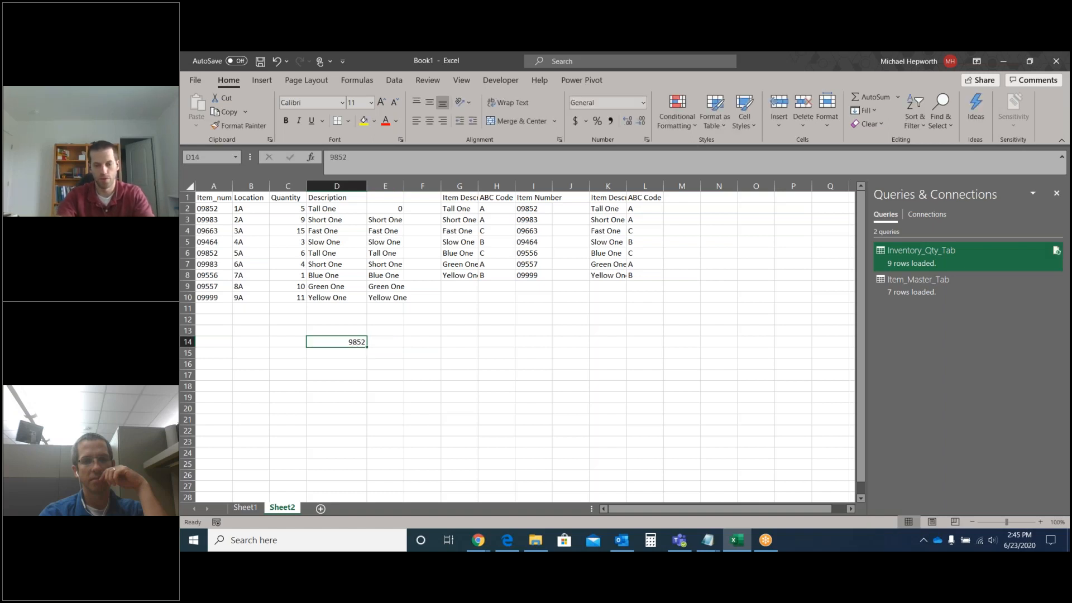
# - Replace the entry in D14 with '09852, using a leading apostrophe to store the item number as text
pyautogui.write("'09852")
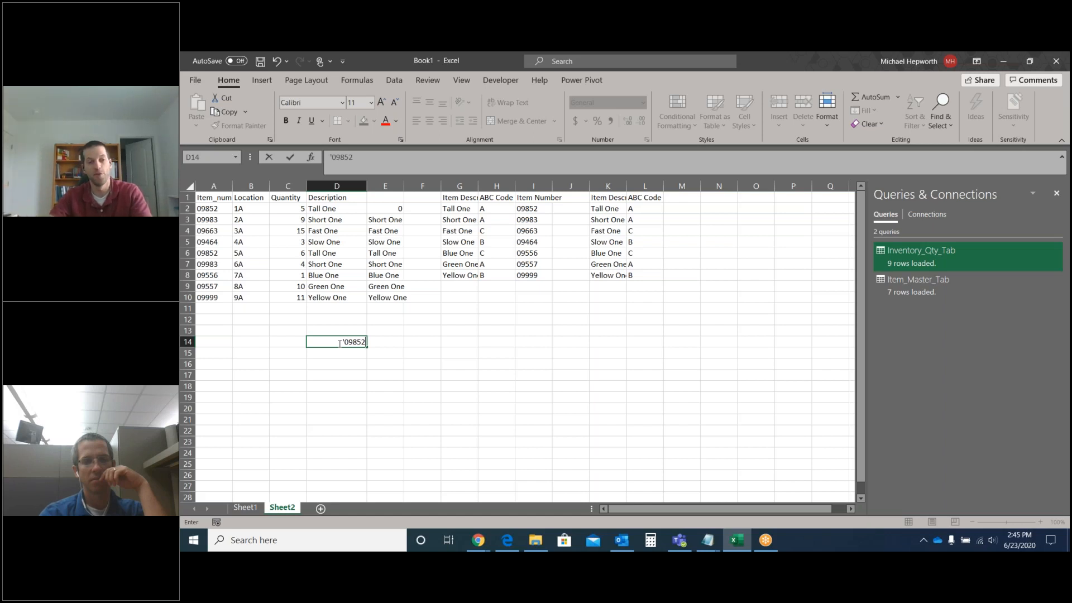
pyautogui.press('Return')
pyautogui.press('Up')
# - Enter 09852 without an apostrophe in D13 for comparison, and clear that cell again
pyautogui.press('Up')
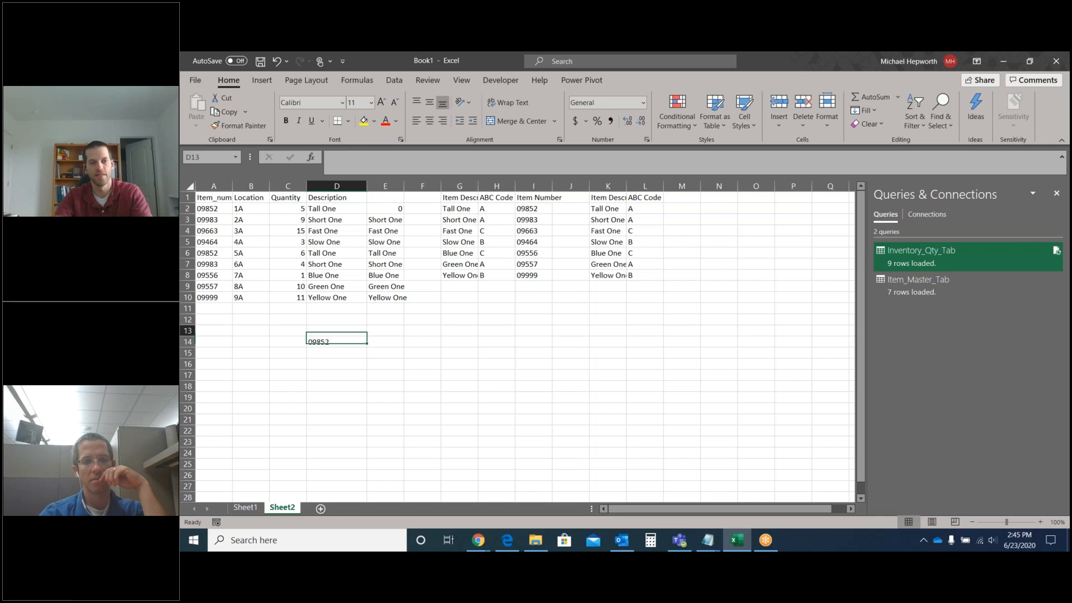
pyautogui.write('09852')
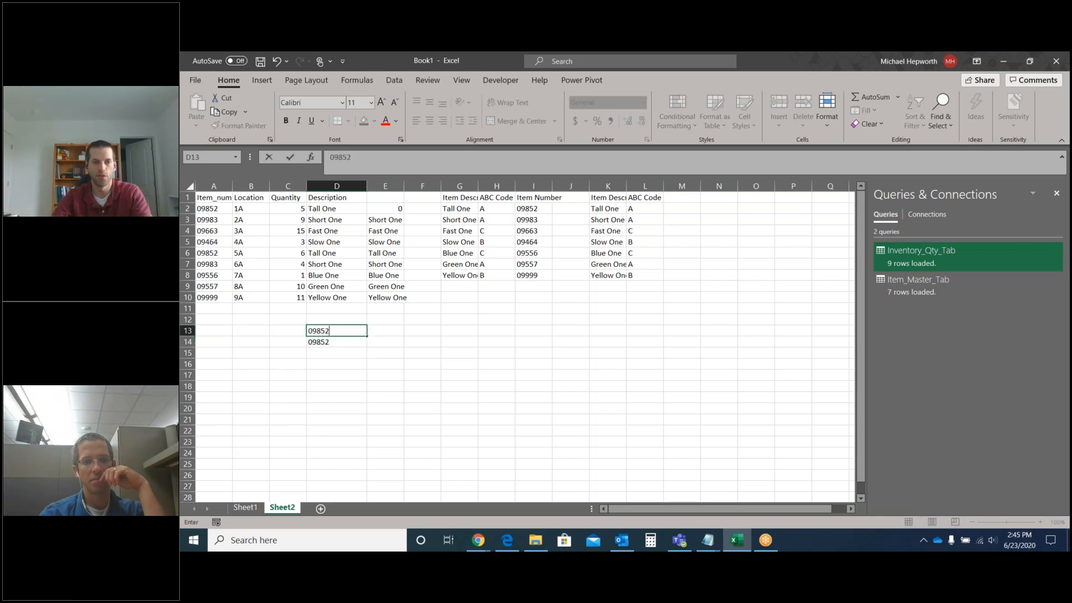
pyautogui.press('Return')
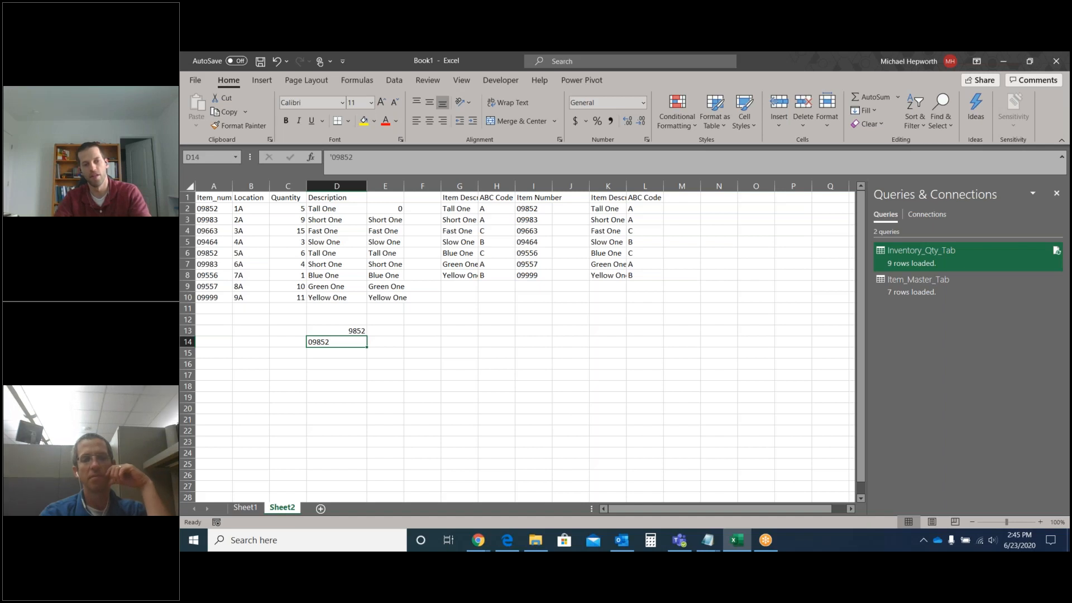
pyautogui.click(336, 330)
pyautogui.press('Delete')
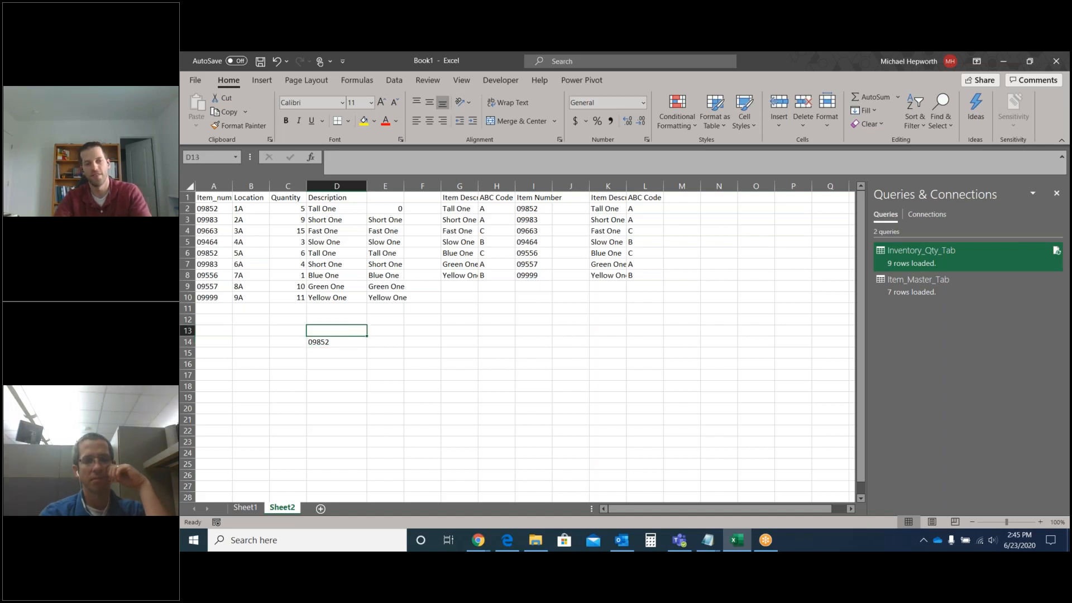
# - Retype the item number in D14 as text with a leading apostrophe, '09852
pyautogui.click(336, 342)
pyautogui.write("'09")
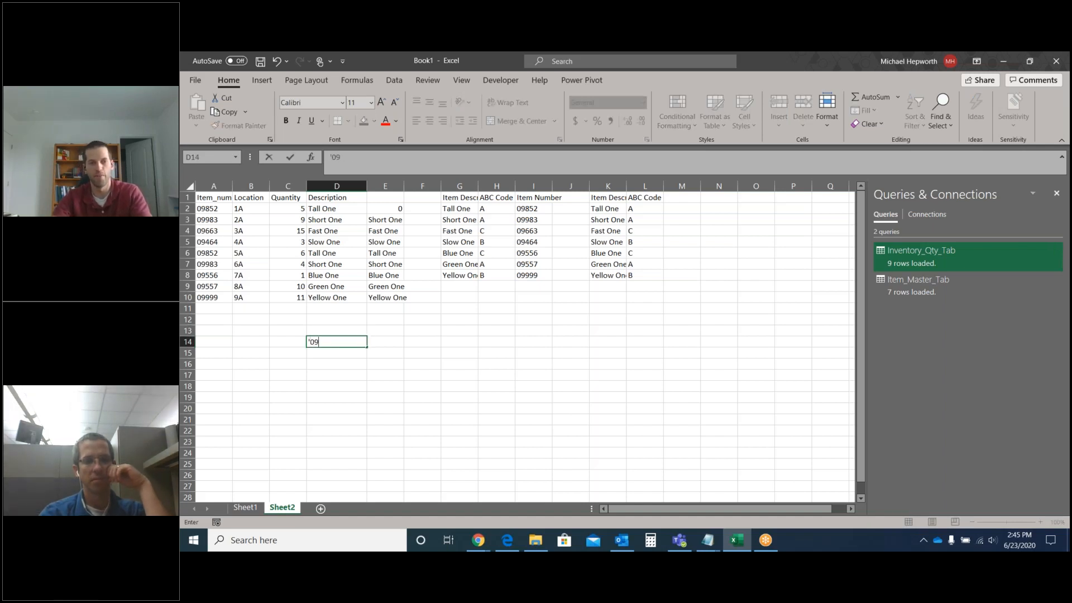
pyautogui.write('852')
pyautogui.press('Return')
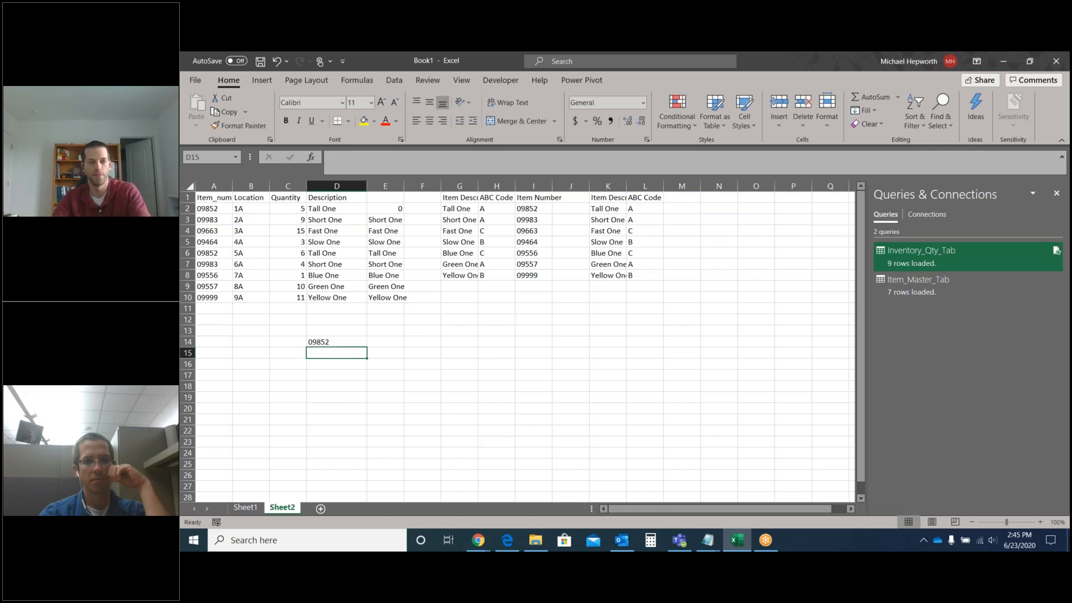
pyautogui.click(336, 342)
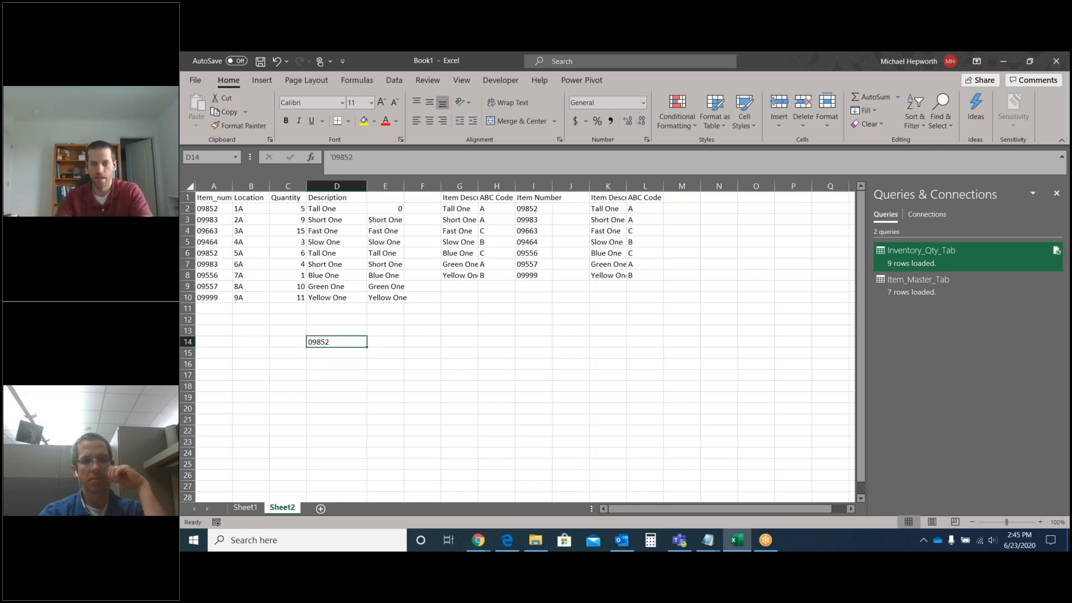
# - Enter the formula =VLOOKUP(D14,I3:K8,FALSE) in cell E14, leaving out the column index argument
pyautogui.click(385, 341)
pyautogui.write('=VLOOKUP(')
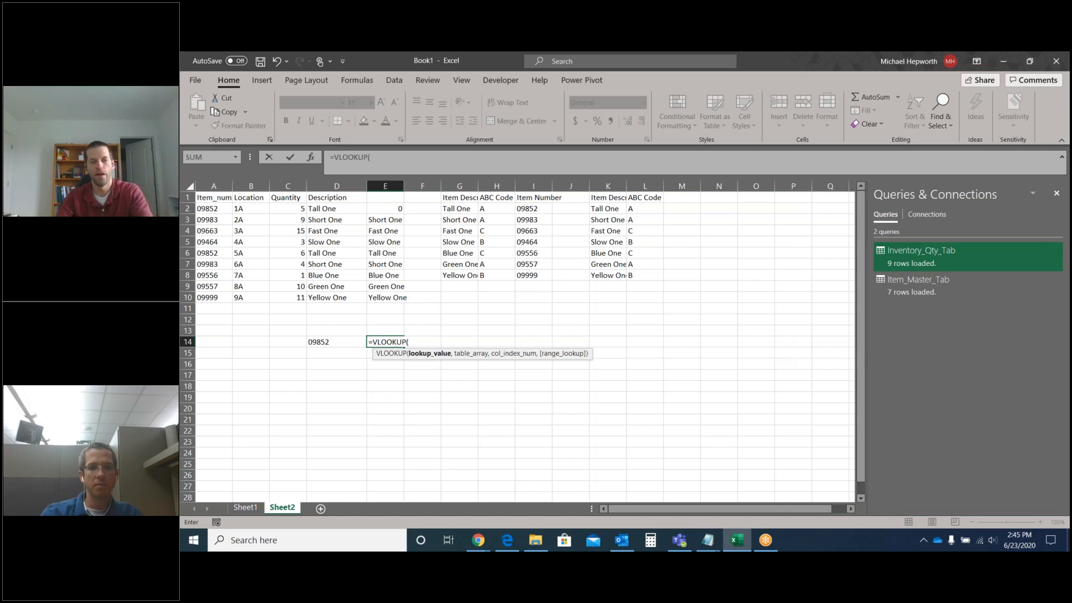
pyautogui.press('Left')
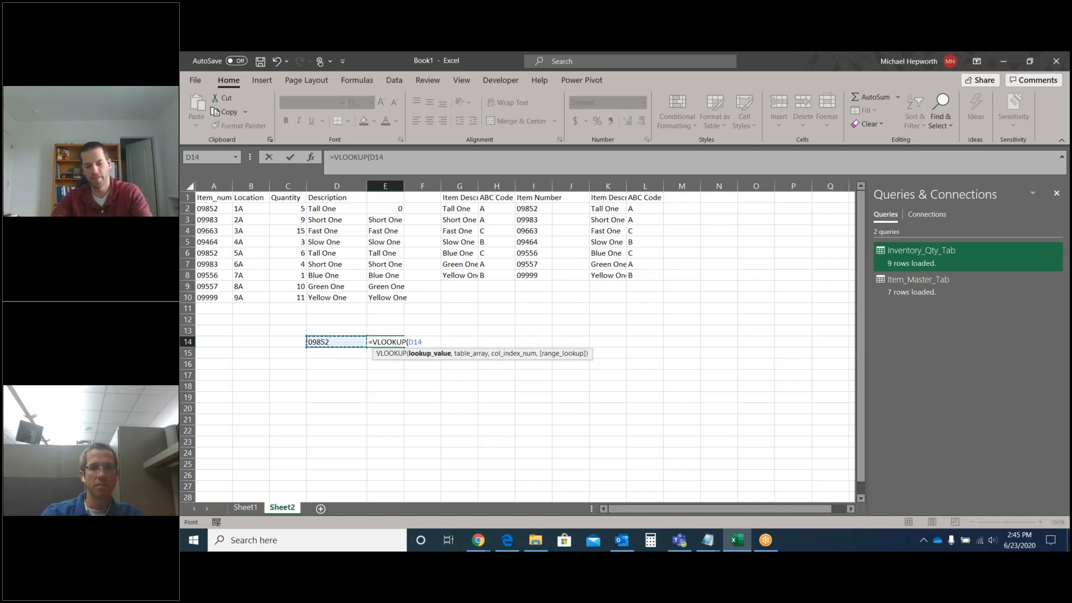
pyautogui.write(',')
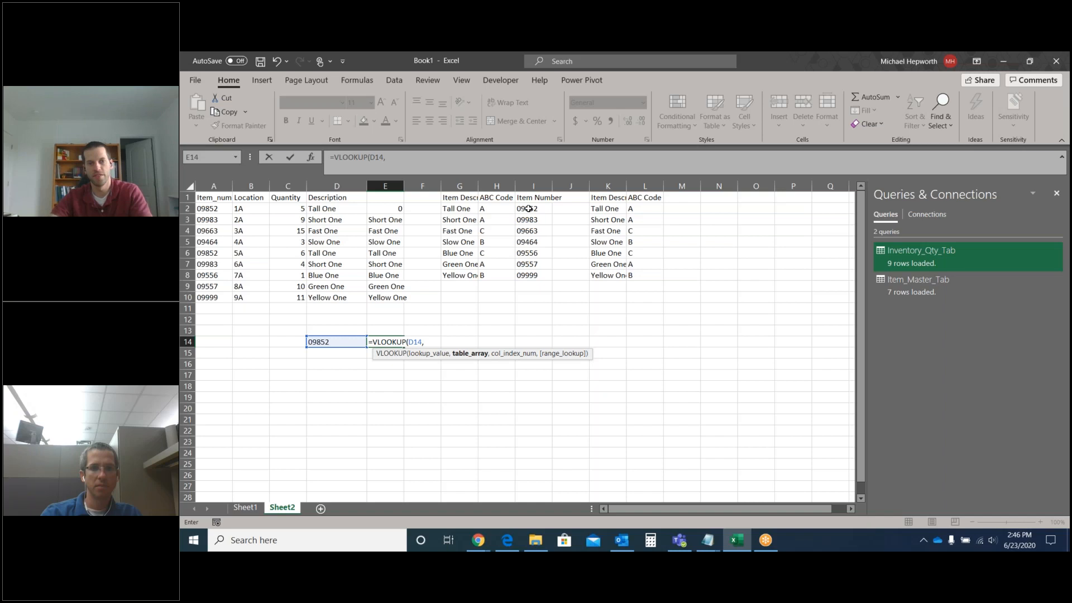
pyautogui.moveTo(528, 208); pyautogui.dragTo(600, 275)
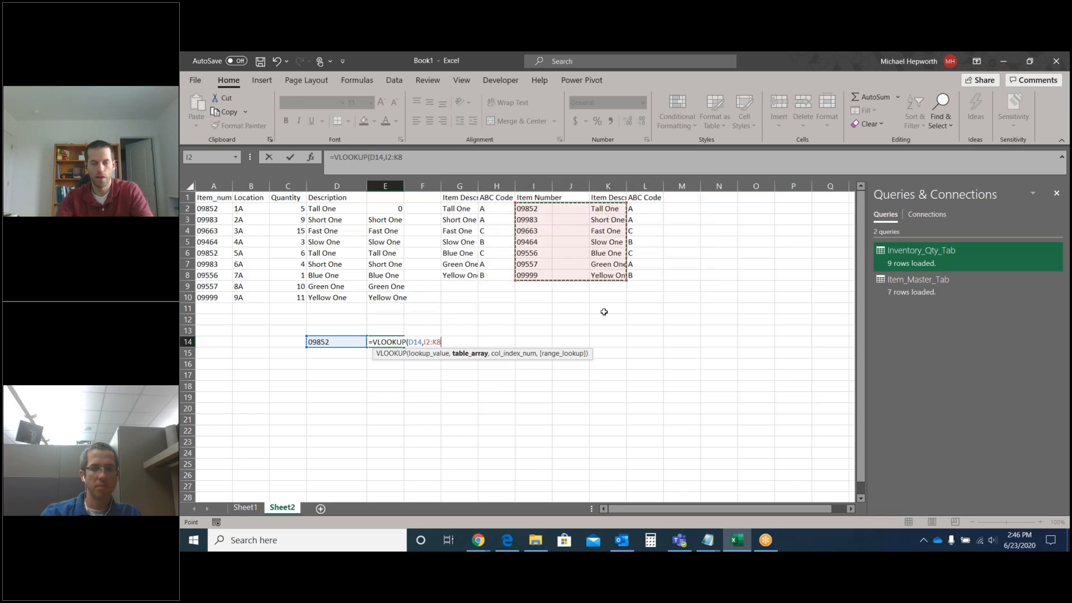
pyautogui.moveTo(534, 223); pyautogui.dragTo(610, 275)
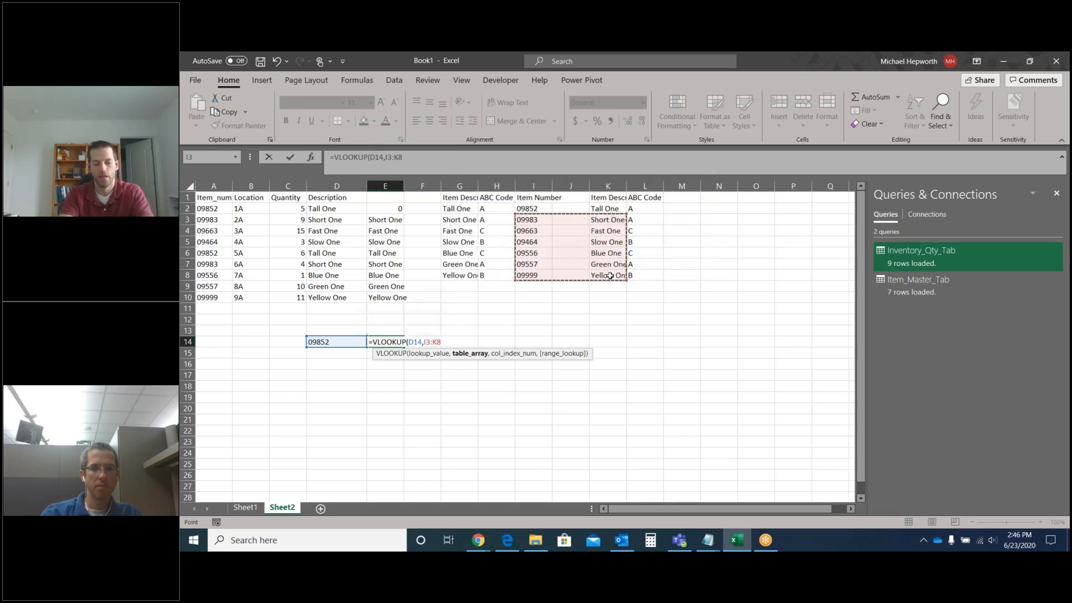
pyautogui.write(',FALSE)')
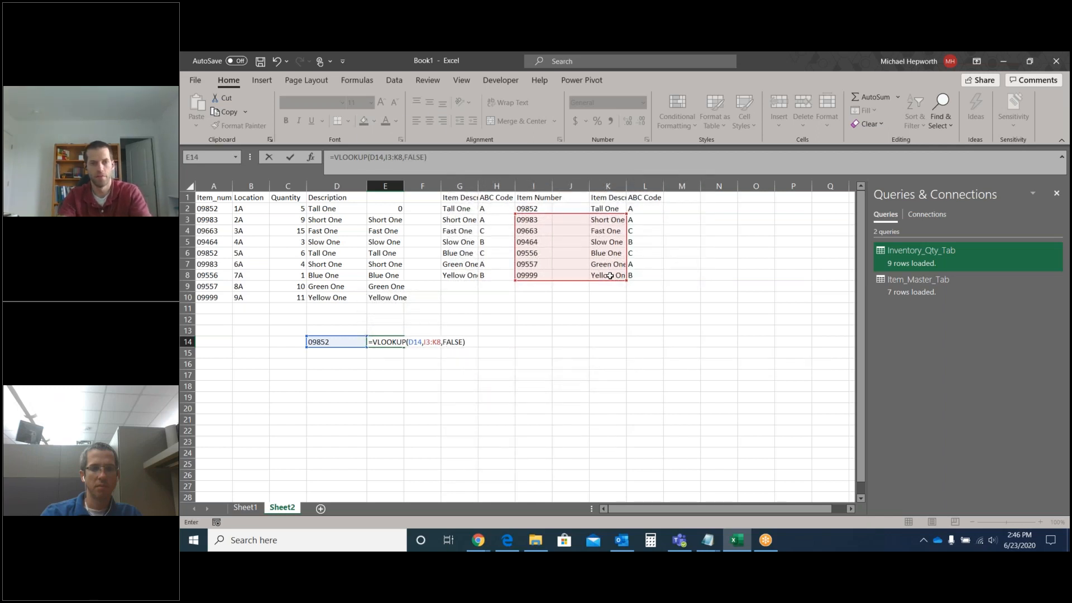
pyautogui.press('Return')
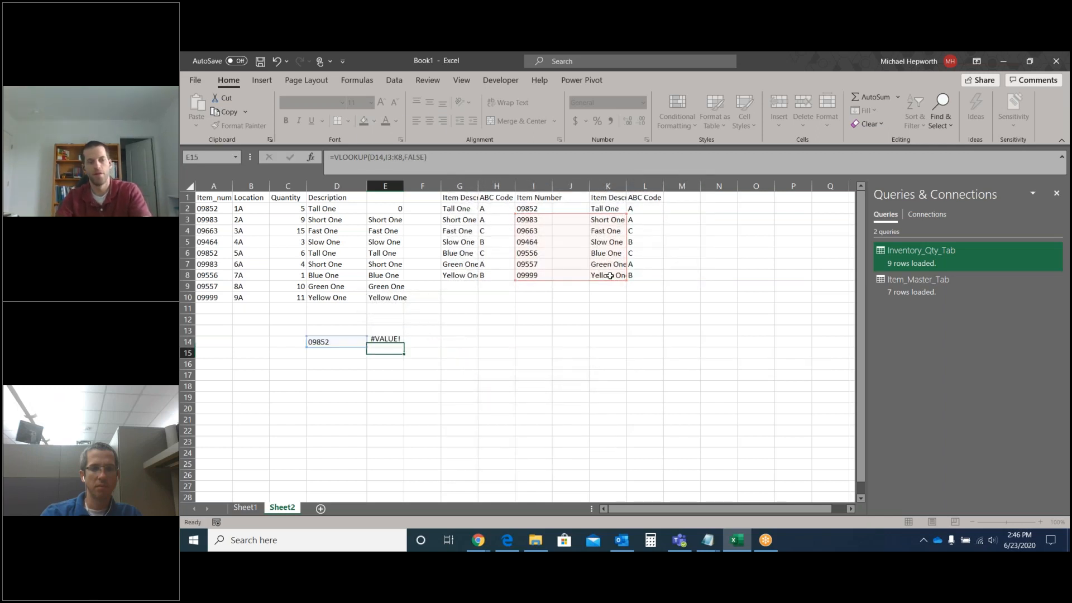
# - Insert 3 as the column index argument before FALSE in the VLOOKUP formula in E14
pyautogui.press('Up')
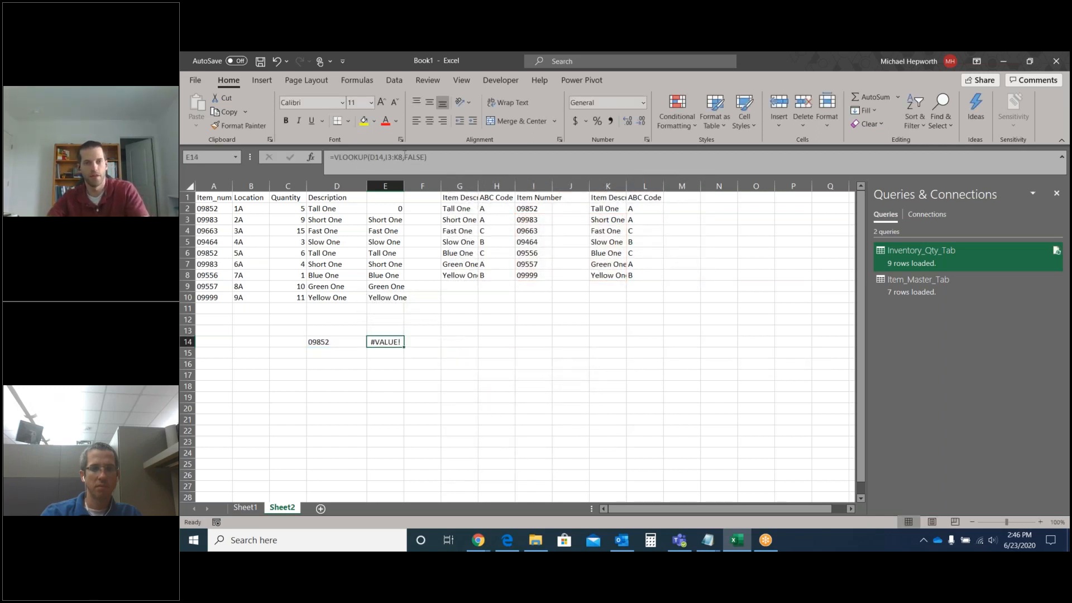
pyautogui.click(404, 156)
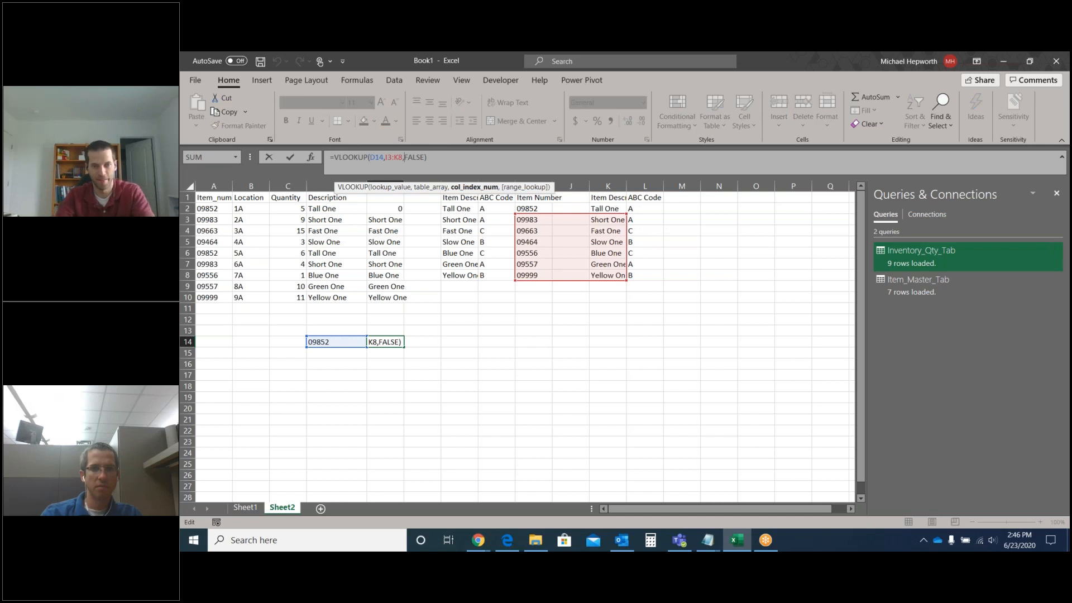
pyautogui.write('3,')
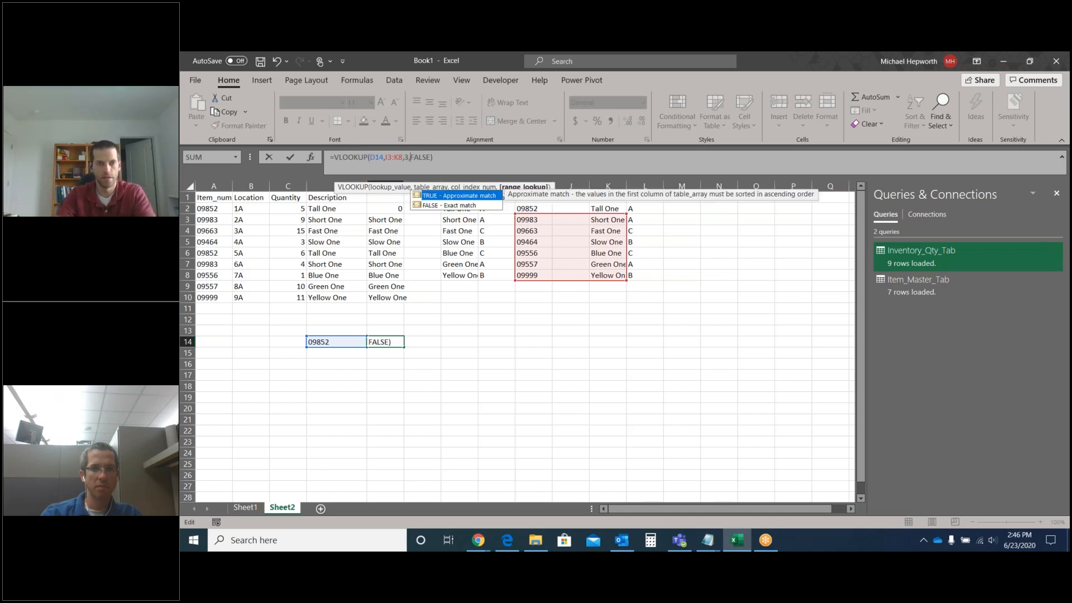
pyautogui.press('Return')
# - Extend the table range of the VLOOKUP formula in E14 to I2:K8 so it includes the first item row
pyautogui.click(391, 340)
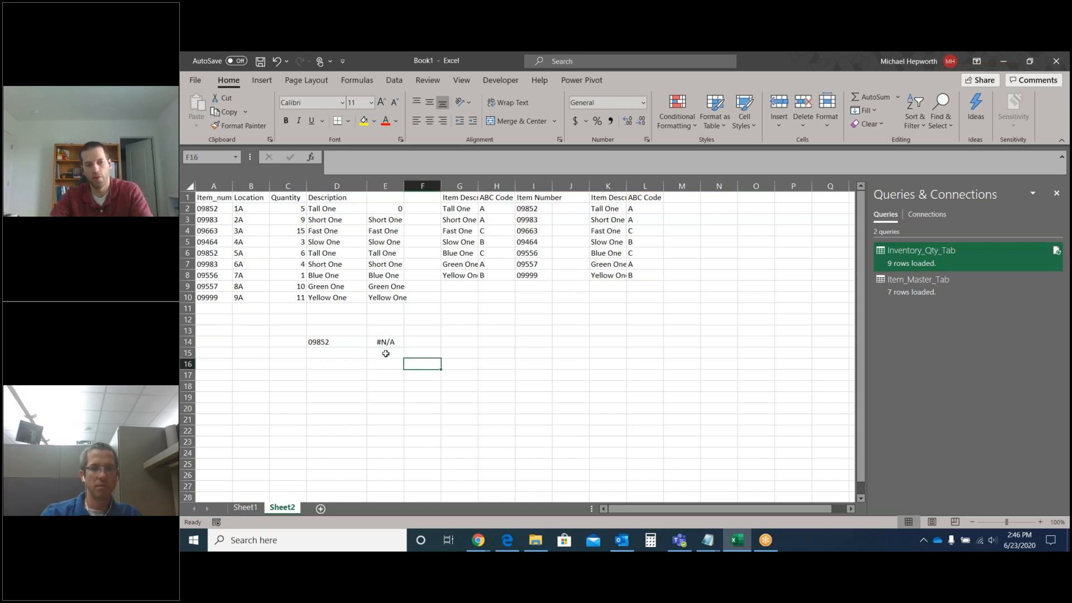
pyautogui.doubleClick(386, 343)
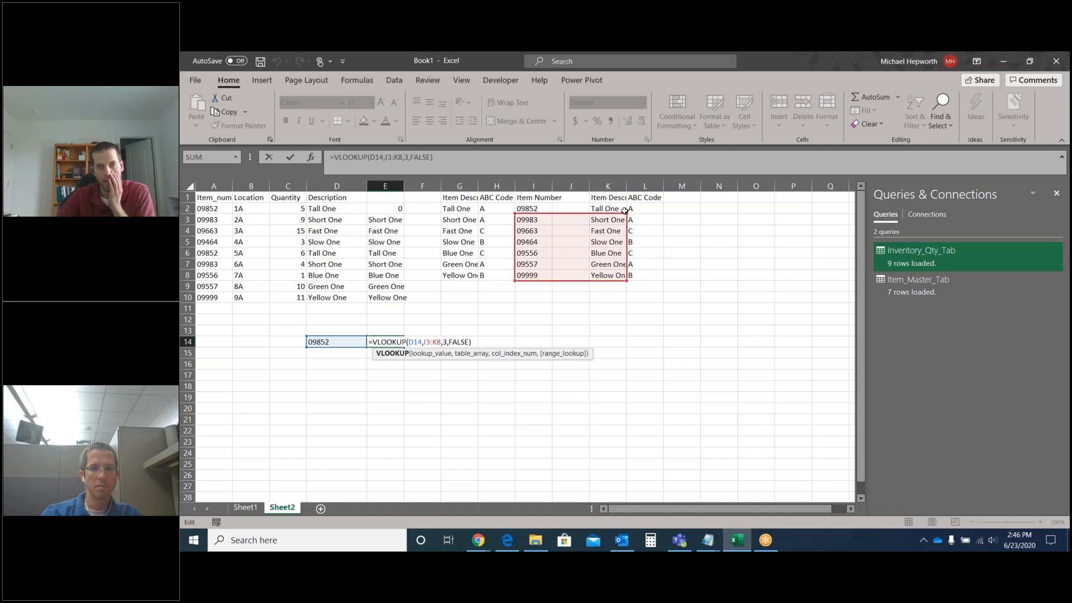
pyautogui.moveTo(624, 208); pyautogui.dragTo(623, 207)
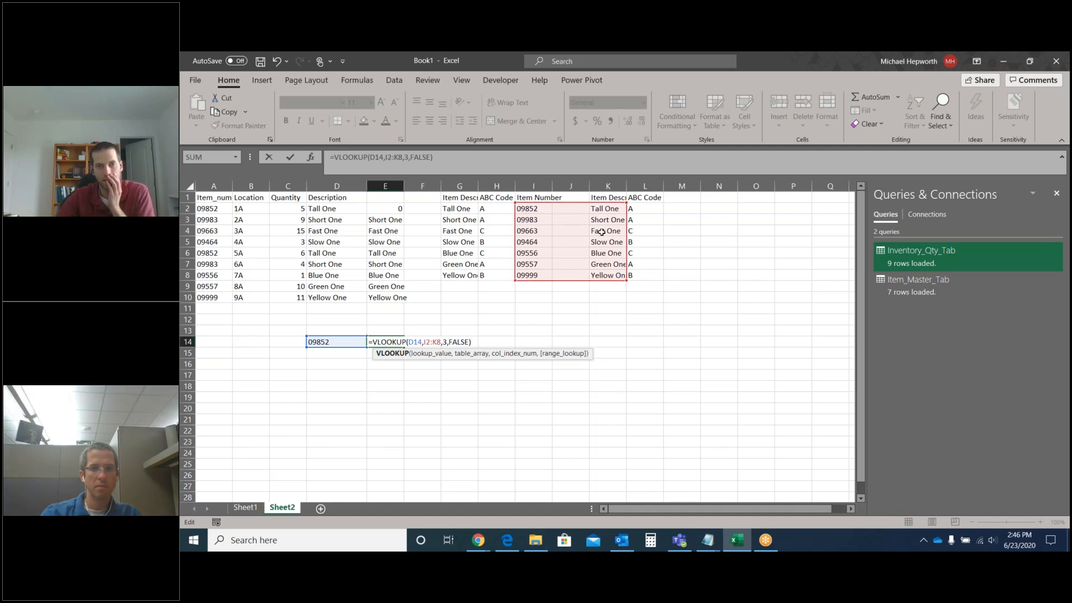
pyautogui.press('Return')
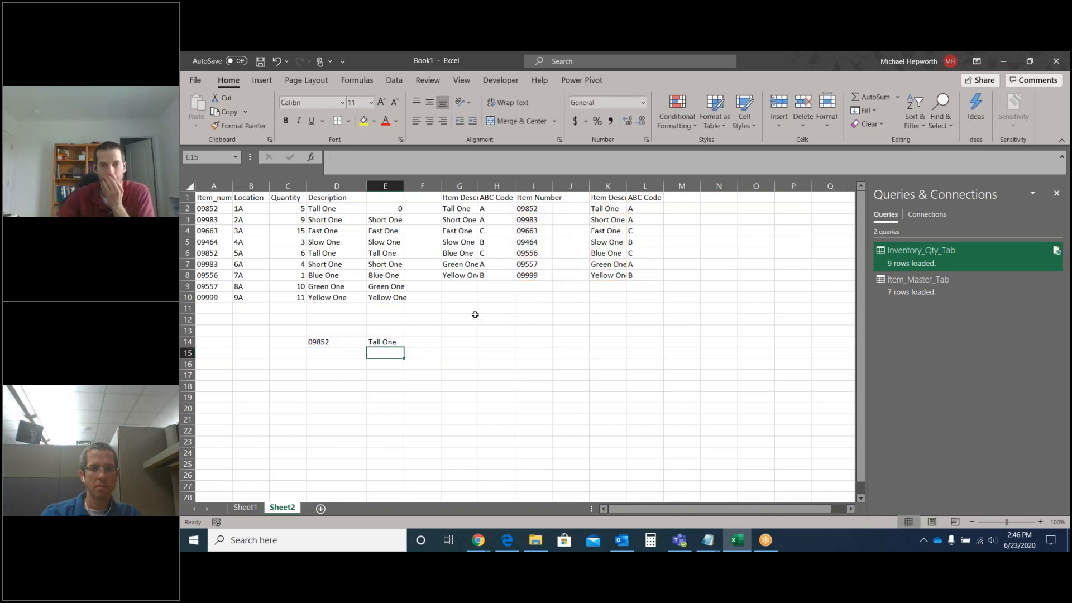
# - Review the arguments and referenced ranges of the VLOOKUP formula in E14
pyautogui.click(392, 341)
pyautogui.doubleClick(393, 342)
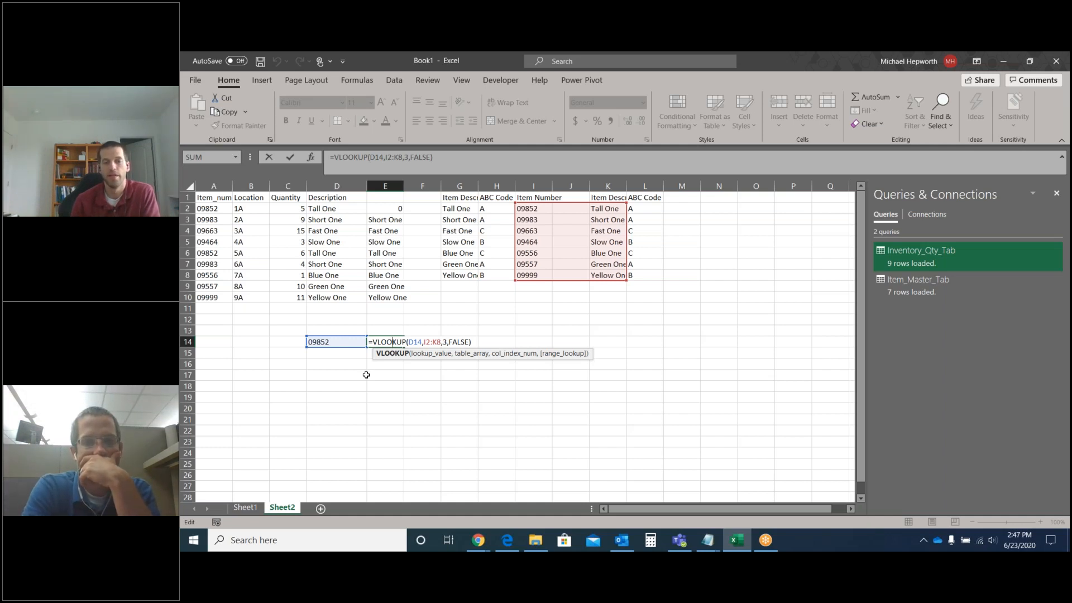
pyautogui.click(601, 385)
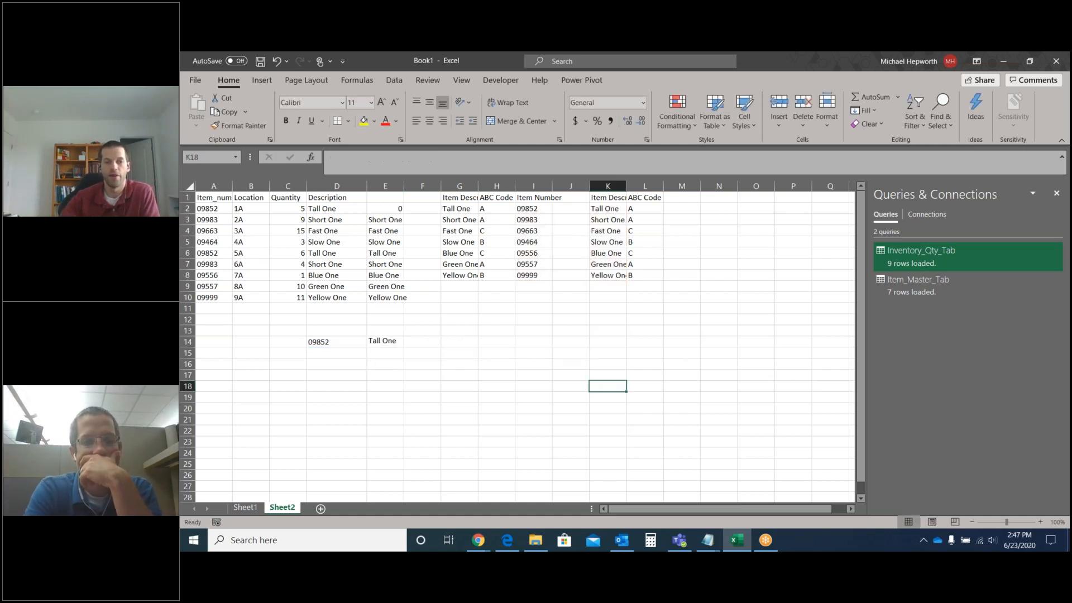
# - Alter the stored text of the first item number in I2 to test how the lookups respond
pyautogui.click(543, 208)
pyautogui.press('Home')
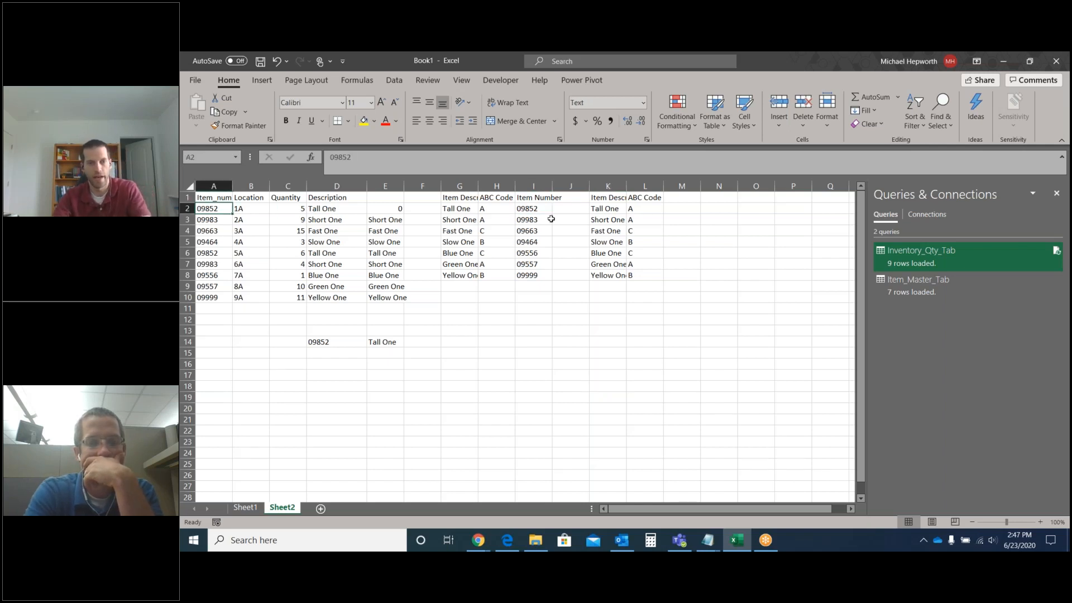
pyautogui.press('Right')
pyautogui.press('Right')
pyautogui.press('Right')
pyautogui.press('Right')
pyautogui.press('Right')
pyautogui.press('Right')
pyautogui.press('Right')
pyautogui.press('Right')
pyautogui.press('F2')
pyautogui.press('Return')
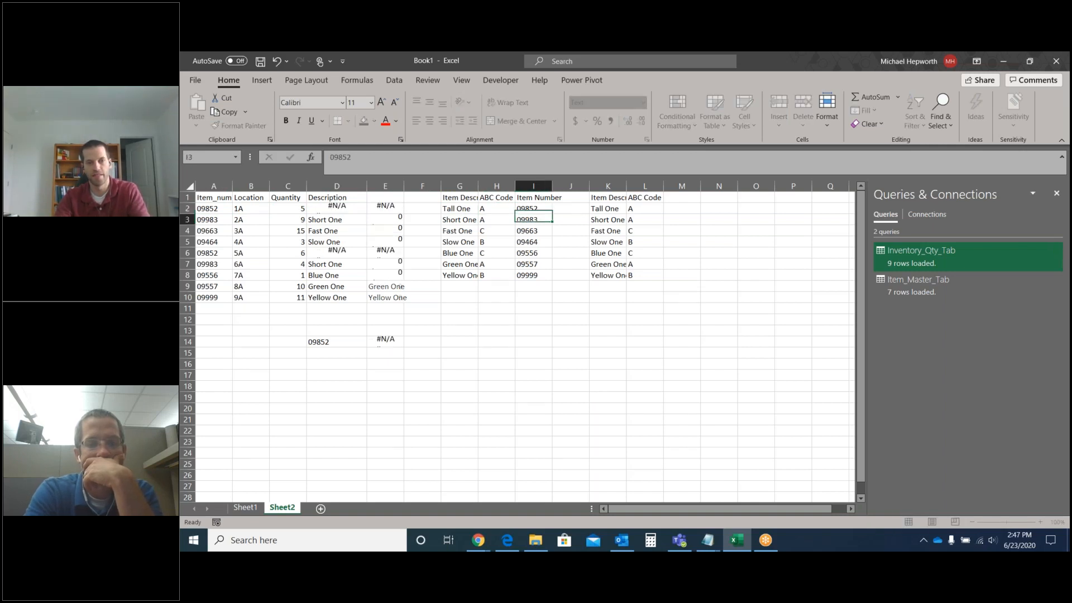
# - Check the lookup results in columns D and E against the altered item number
pyautogui.press('Down')
pyautogui.press('Down')
pyautogui.press('Down')
pyautogui.press('Down')
pyautogui.press('Left')
pyautogui.press('Left')
pyautogui.press('Left')
pyautogui.press('Left')
pyautogui.press('Left')
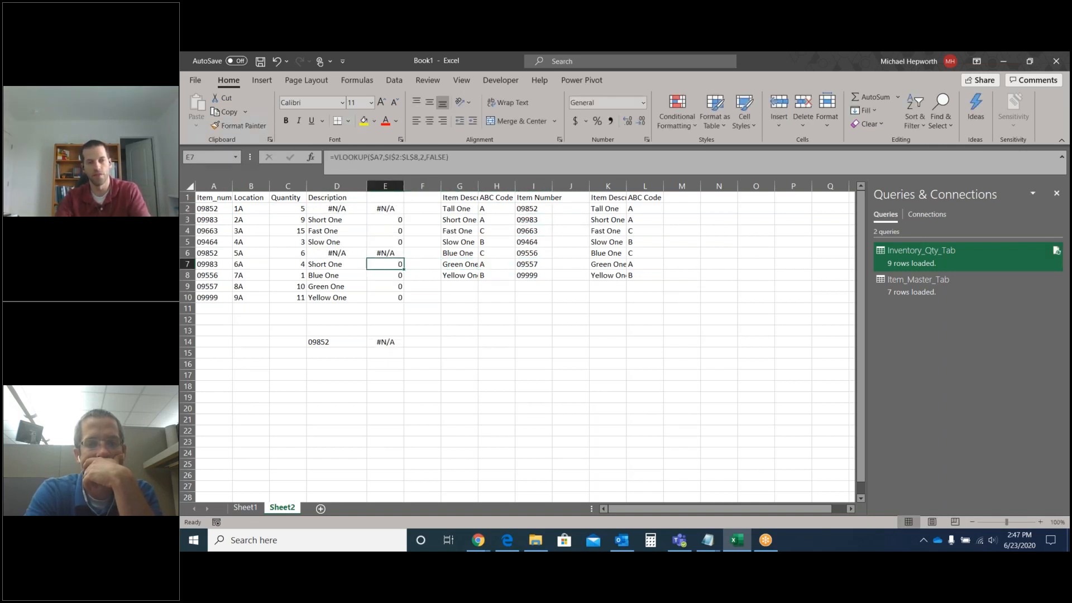
# - Edit the item number in I2 so that it begins with a leading space
pyautogui.press('Up')
pyautogui.press('Up')
pyautogui.press('Up')
pyautogui.press('Up')
pyautogui.press('Up')
pyautogui.press('Right')
pyautogui.press('Right')
pyautogui.press('Right')
pyautogui.press('Right')
pyautogui.press('Right')
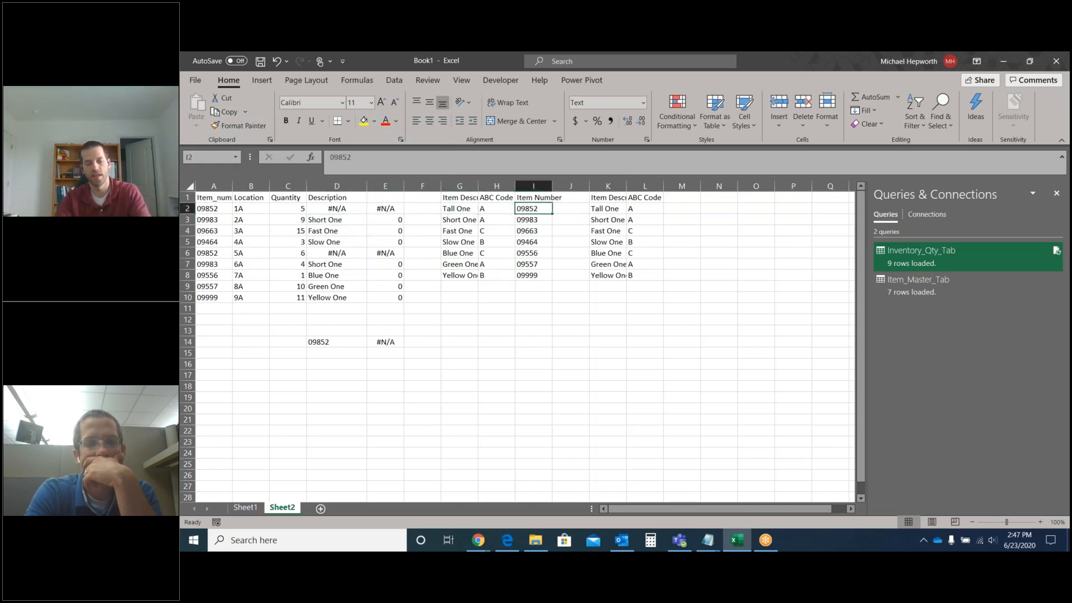
pyautogui.press('F2')
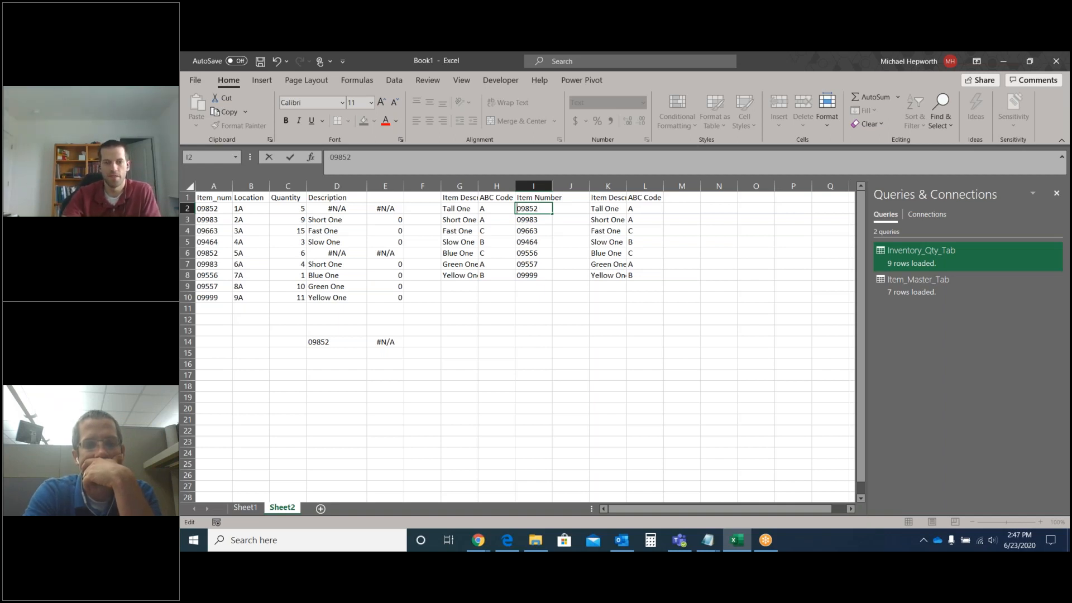
pyautogui.press('Home')
pyautogui.write("'")
pyautogui.press('Return')
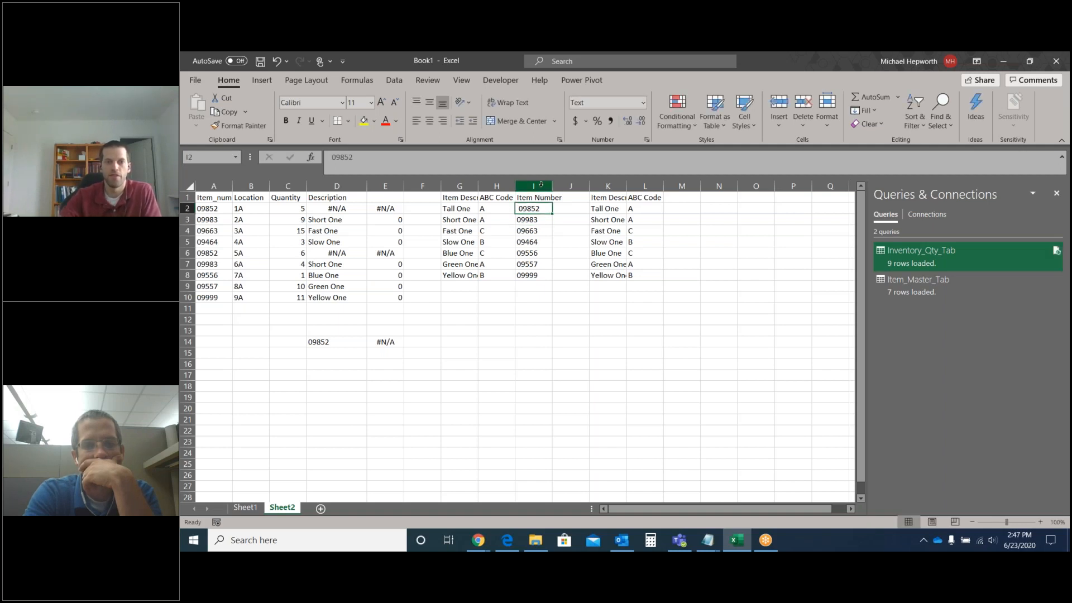
# - Center-align column I and inspect how the item number in I2 lines up with the others
pyautogui.click(535, 186)
pyautogui.click(429, 120)
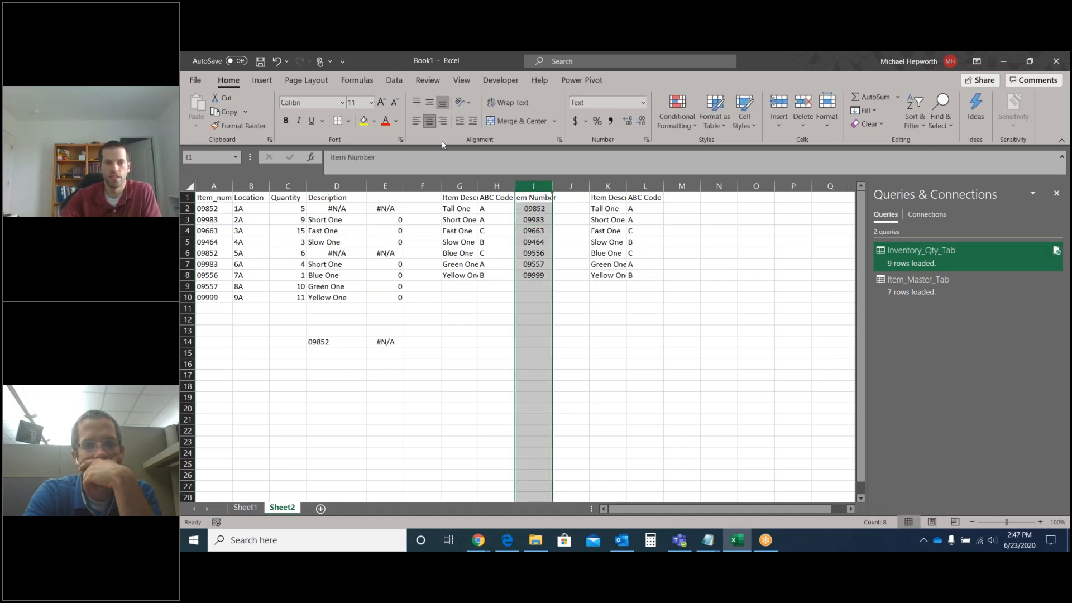
pyautogui.click(581, 260)
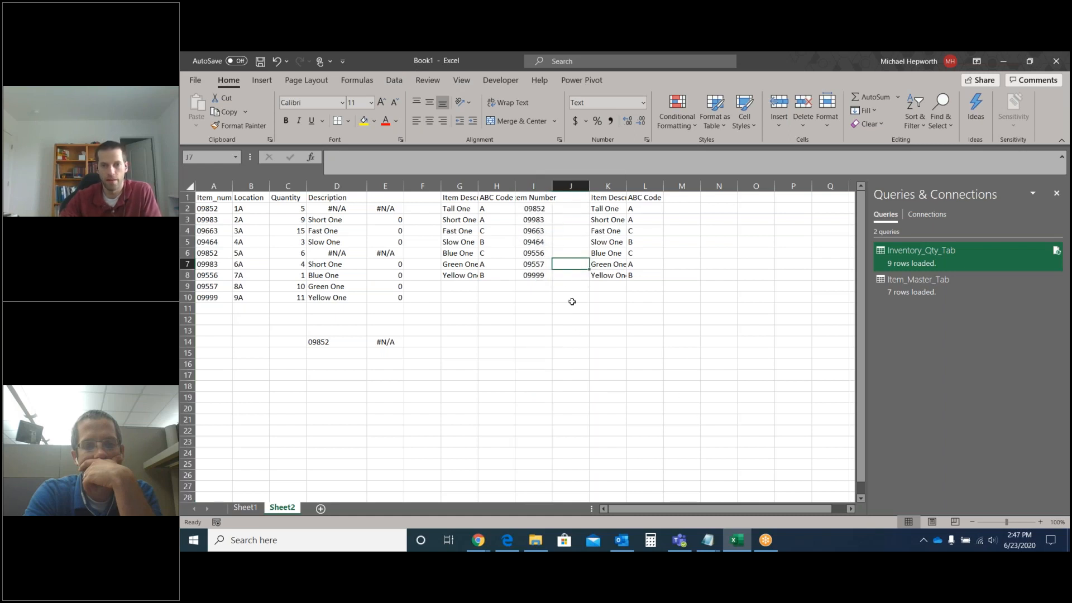
pyautogui.click(549, 208)
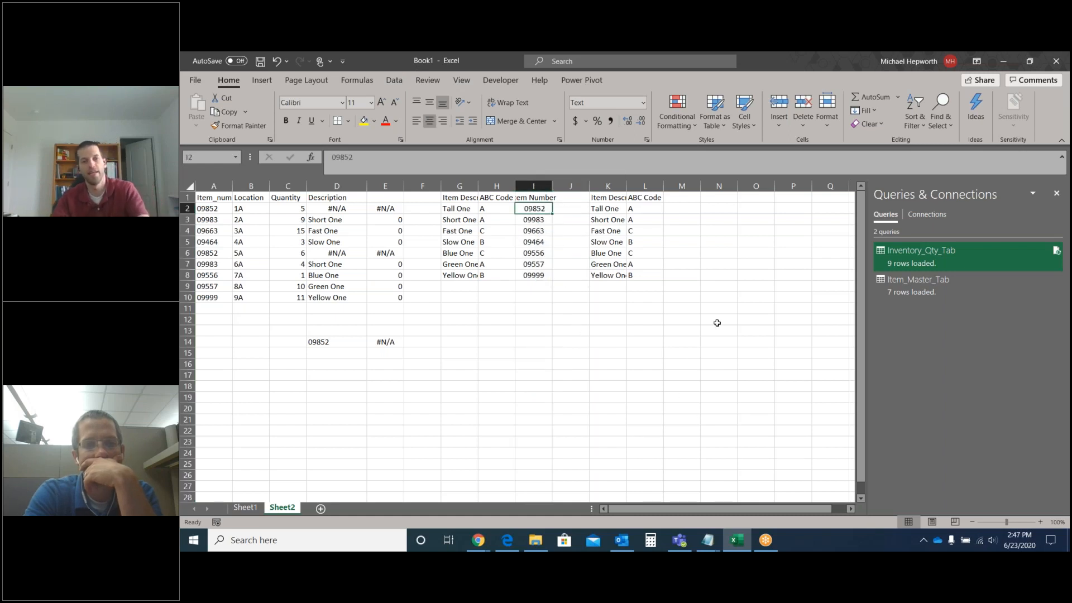
# - Restore the item number in I2 to the clean text 09852 without the leading space
pyautogui.press('F2')
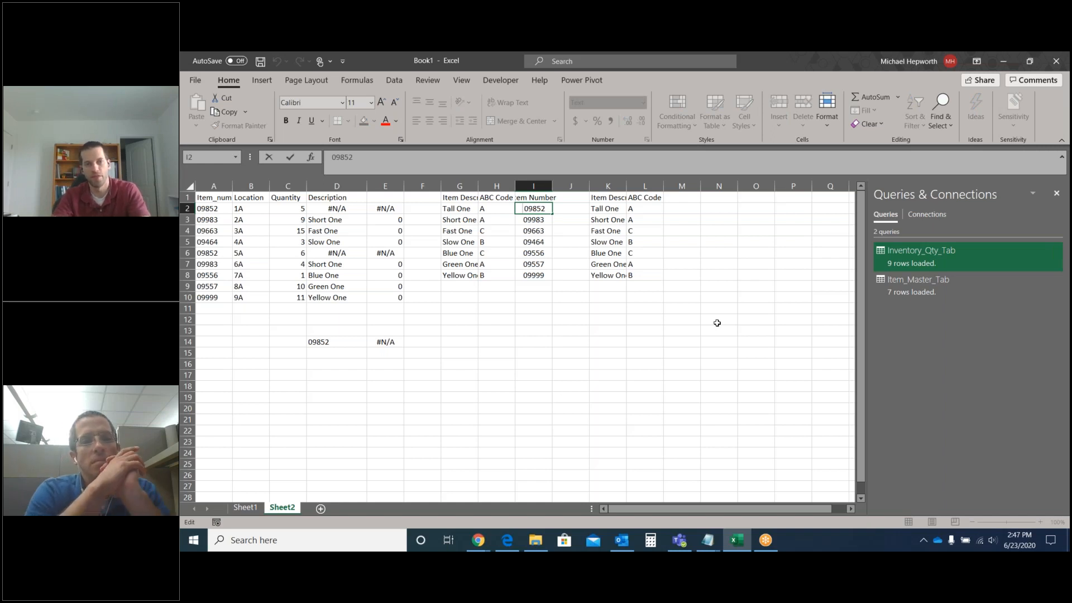
pyautogui.press('Home')
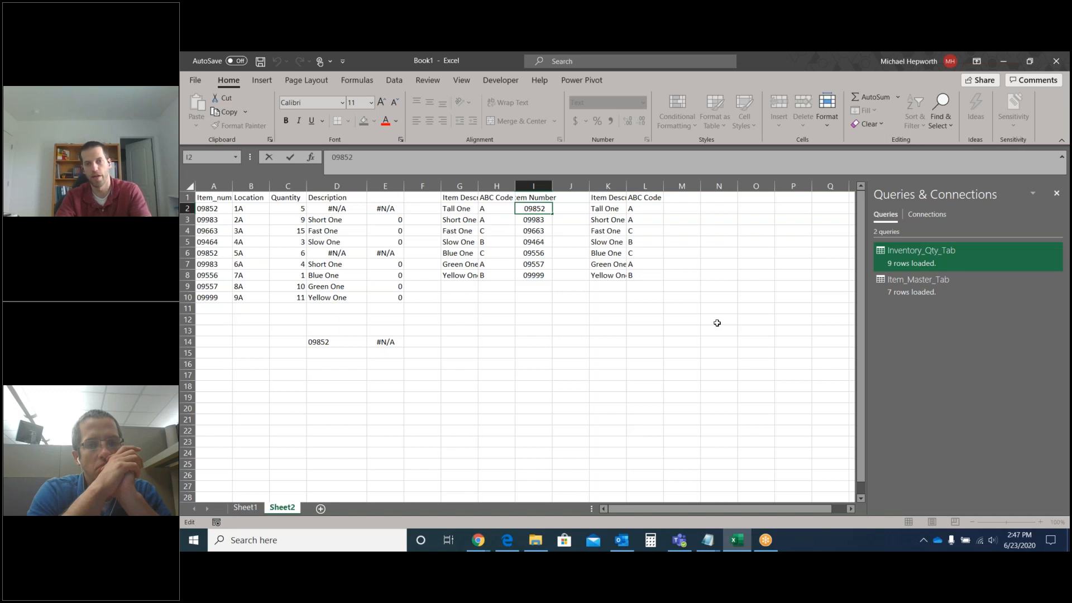
pyautogui.write("'")
pyautogui.press('Return')
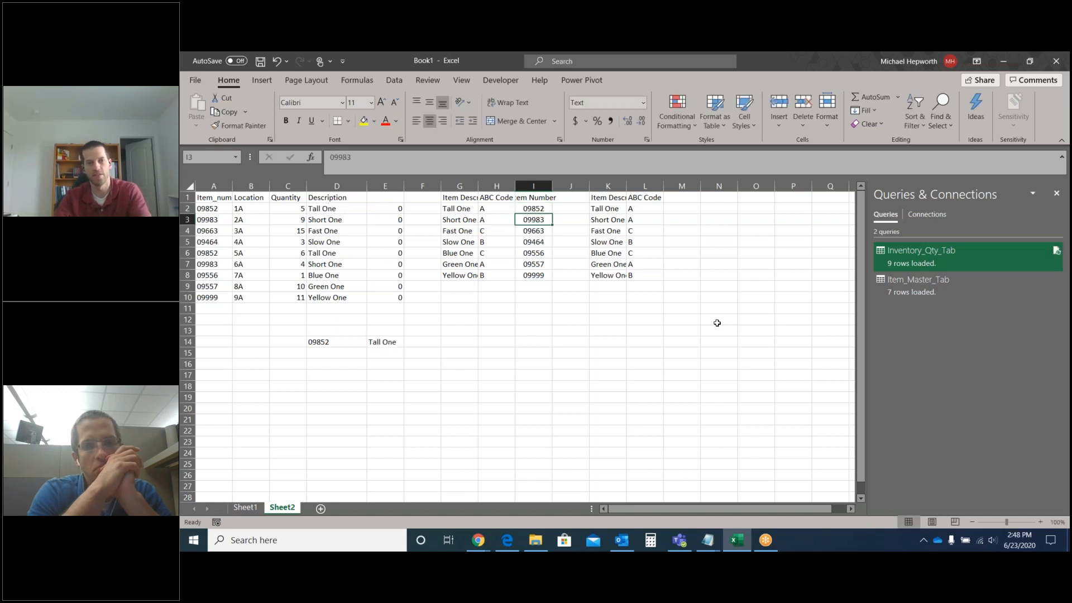
# - Left-align the item numbers in column I
pyautogui.click(533, 185)
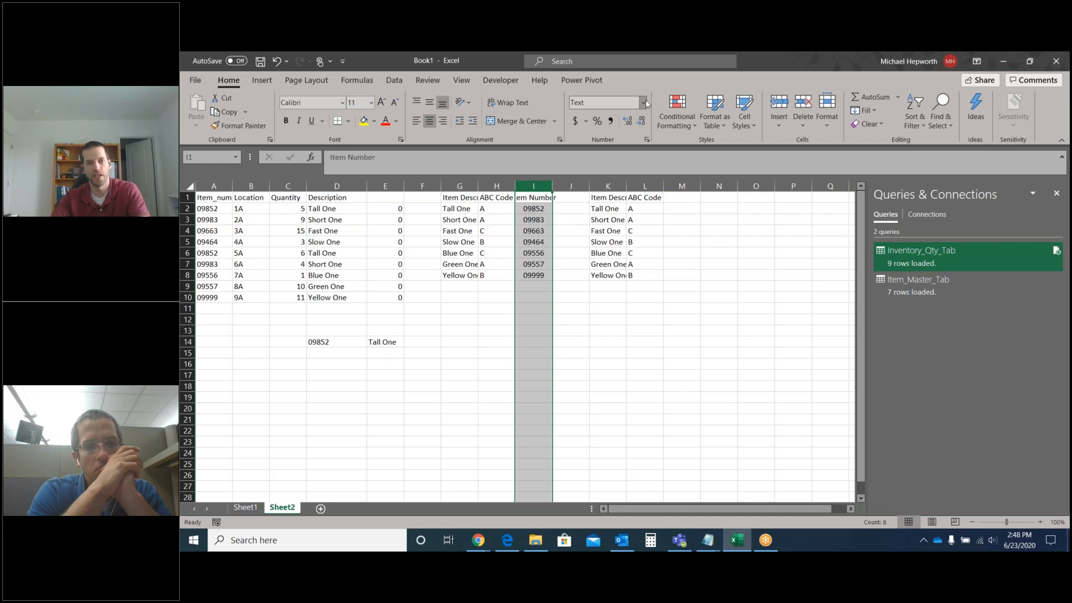
pyautogui.click(416, 121)
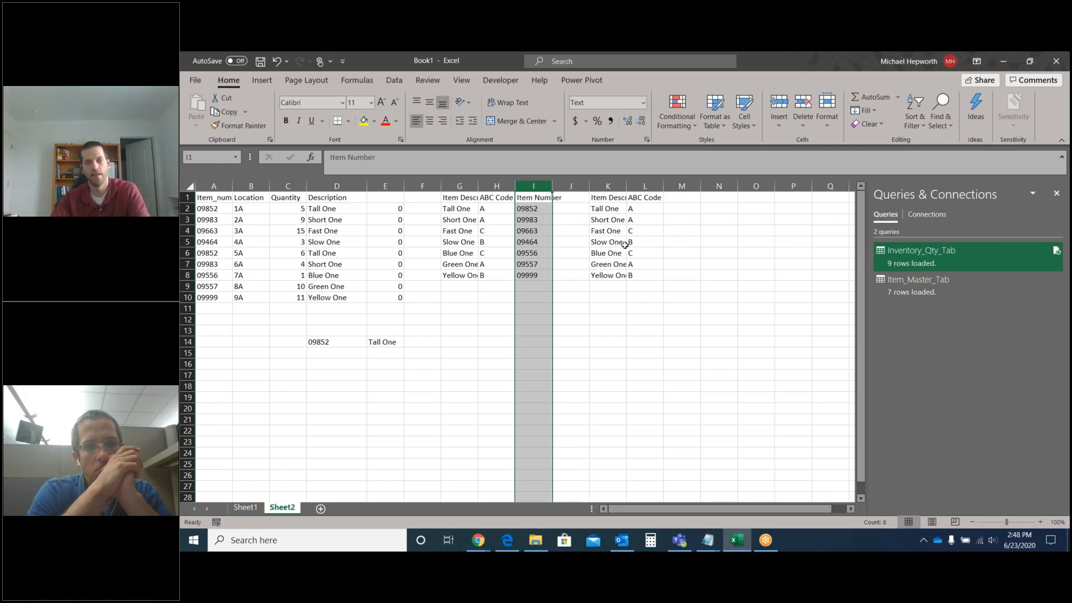
pyautogui.click(548, 218)
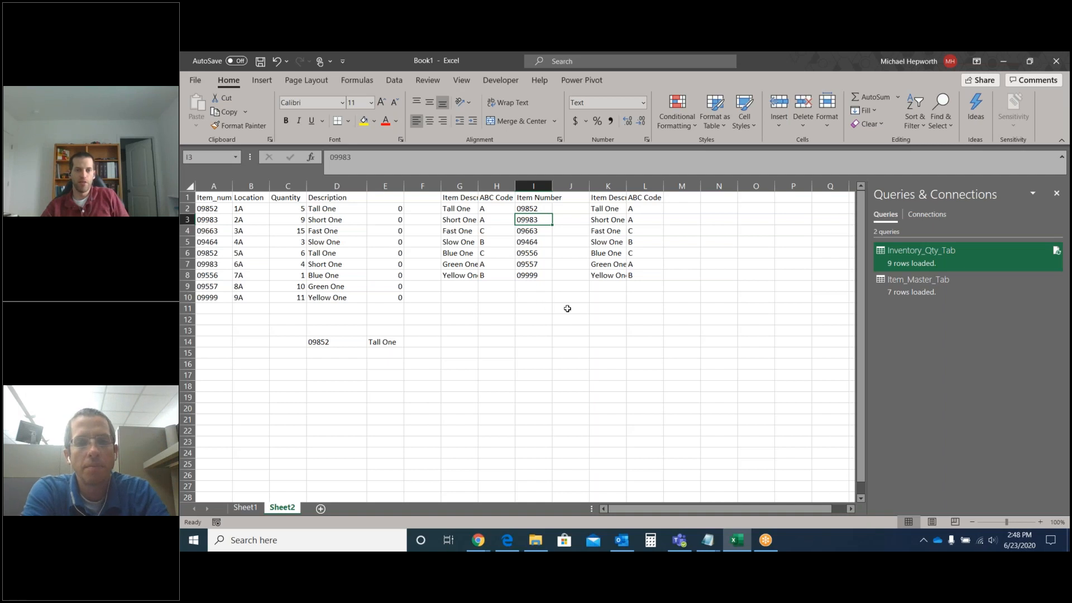
# - Enter 2 as text with a leading apostrophe, '2, in cell J13
pyautogui.click(577, 329)
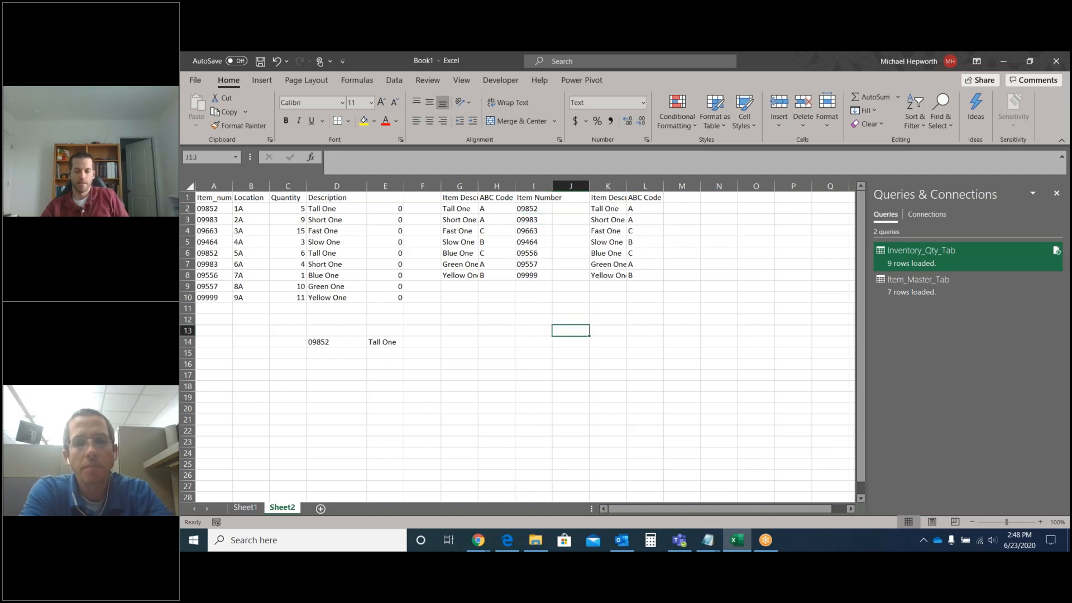
pyautogui.write('2')
pyautogui.press('Return')
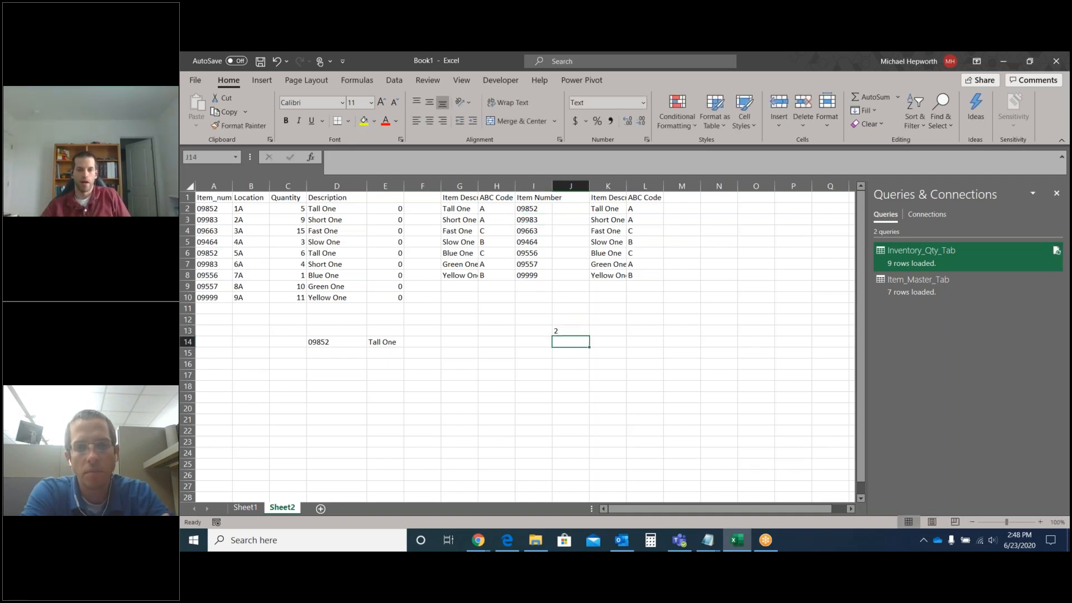
pyautogui.press('Up')
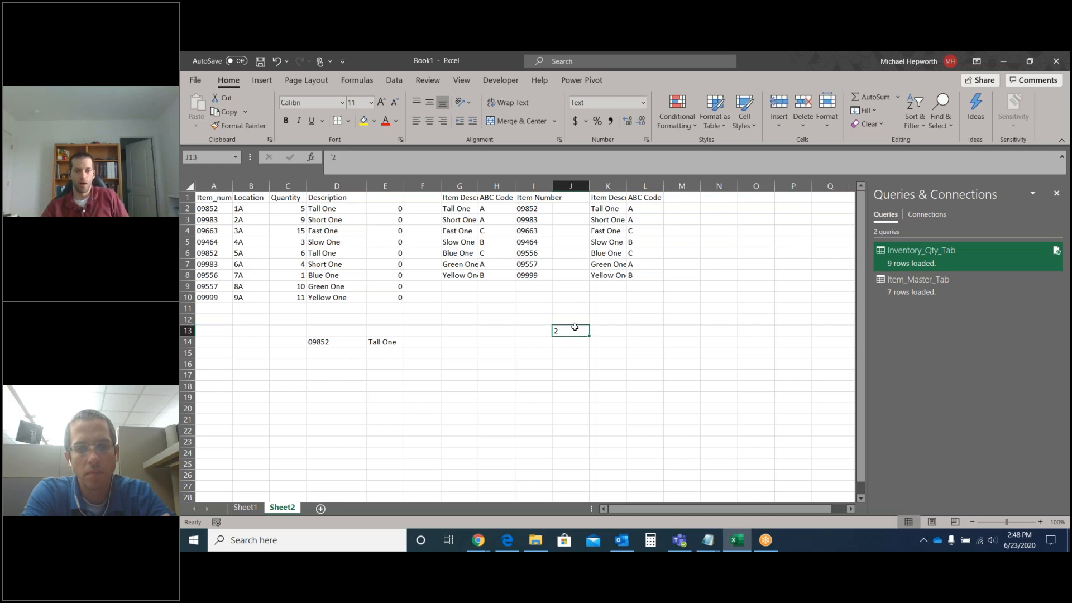
# - Enter 2 as a plain number in cell K13 for comparison with the text value
pyautogui.click(606, 330)
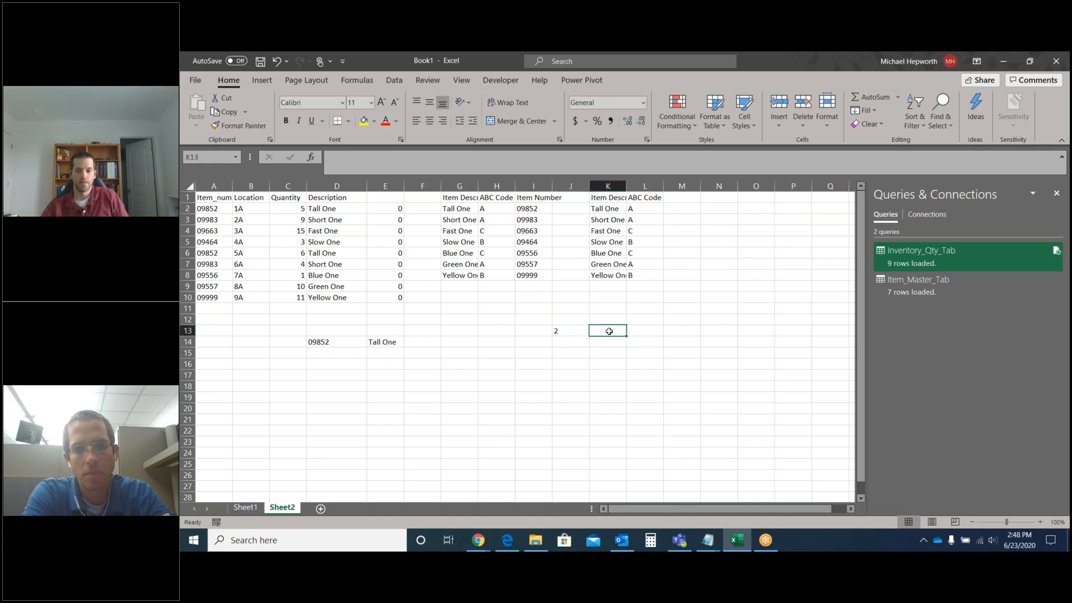
pyautogui.write('2')
pyautogui.press('Return')
pyautogui.press('Up')
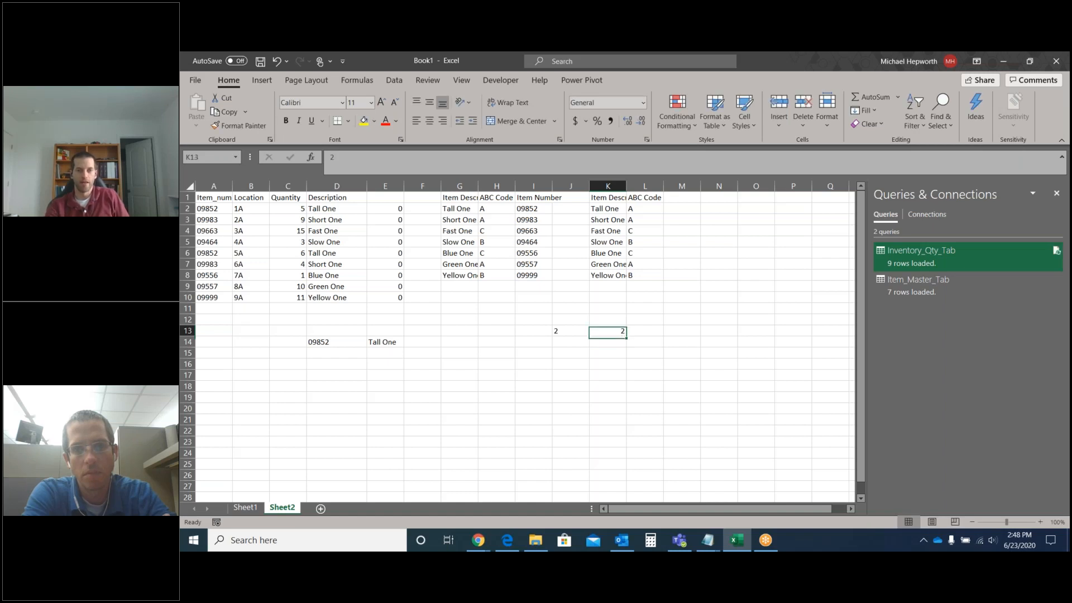
# - Enter the formula =K13+J13 in L13 to add the numeric and text values
pyautogui.press('Right')
pyautogui.write('=')
pyautogui.press('Left')
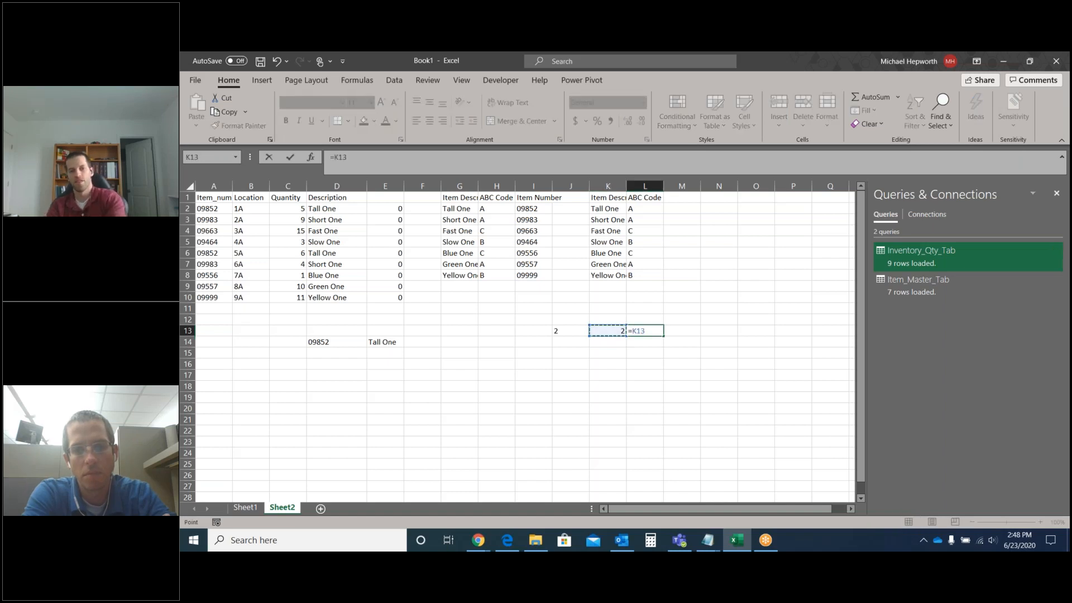
pyautogui.write('+')
pyautogui.press('Left')
pyautogui.press('Left')
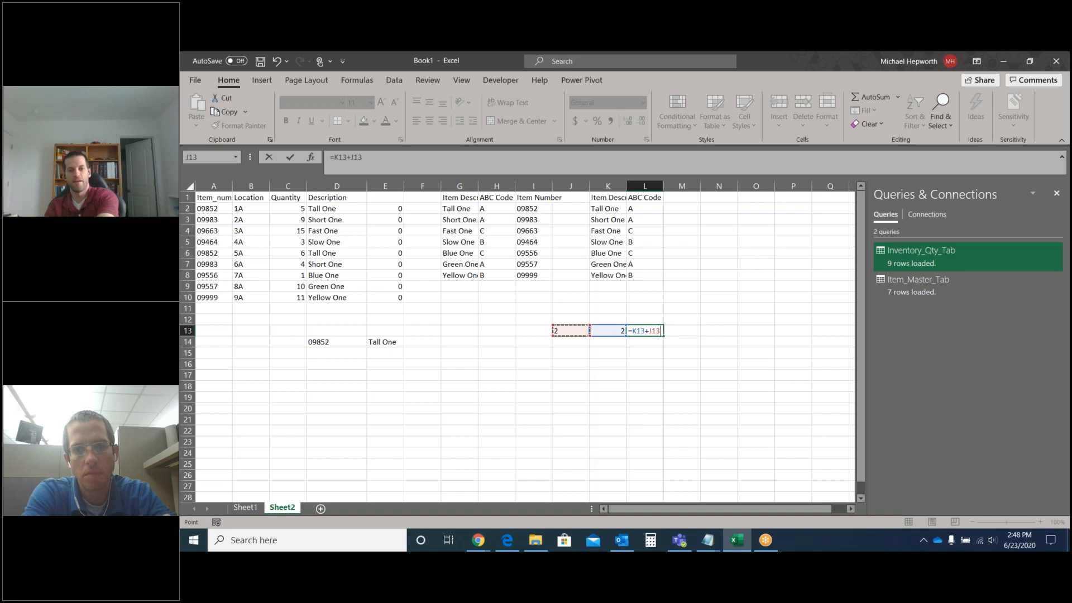
pyautogui.press('Return')
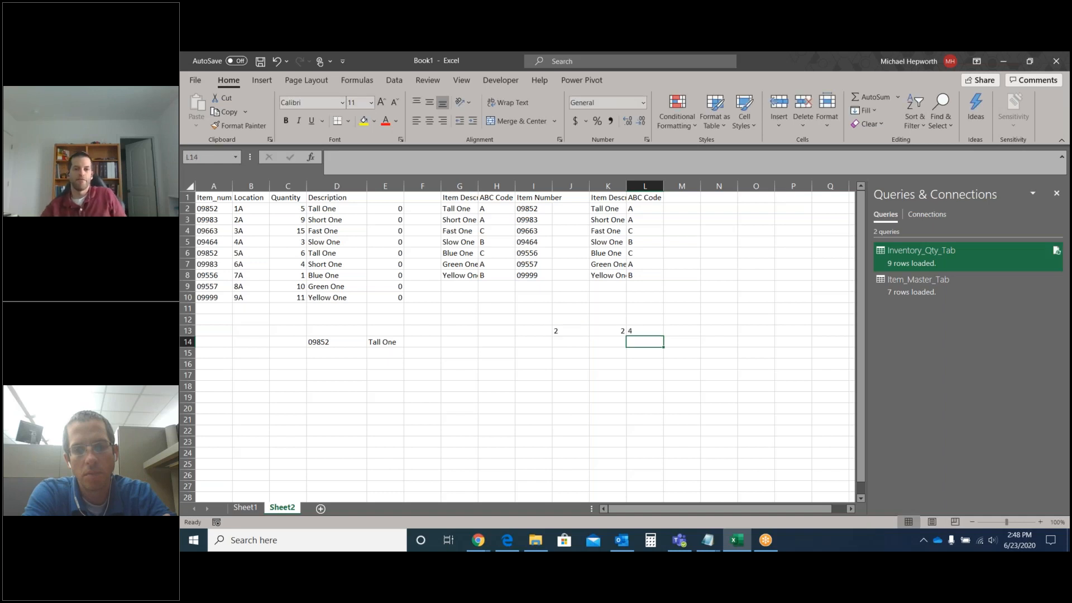
# - Apply left alignment to the text value in J13
pyautogui.press('Up')
pyautogui.press('Left')
pyautogui.press('Left')
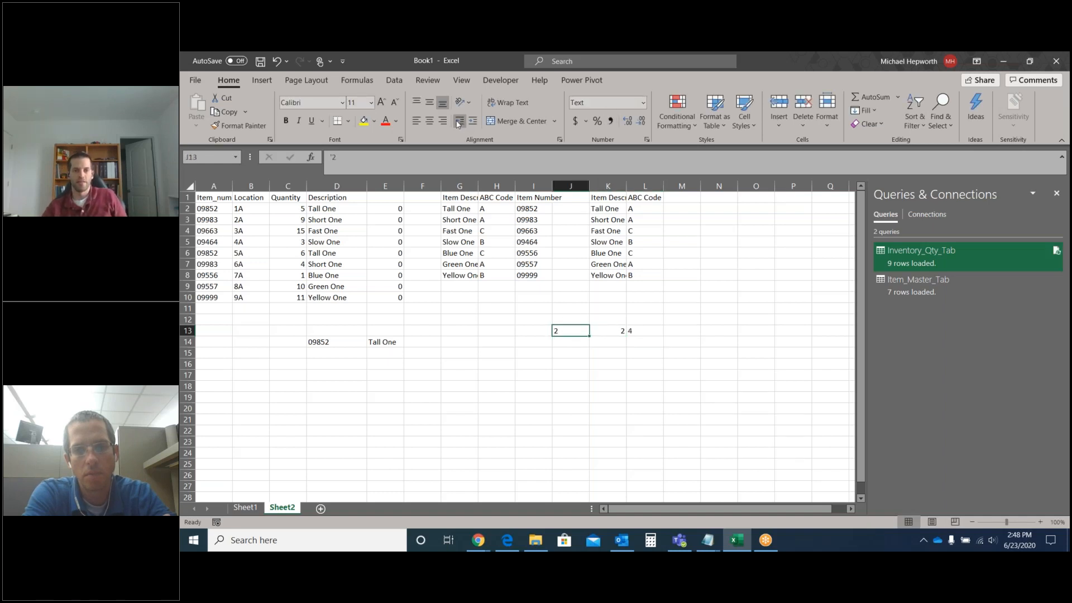
pyautogui.click(418, 120)
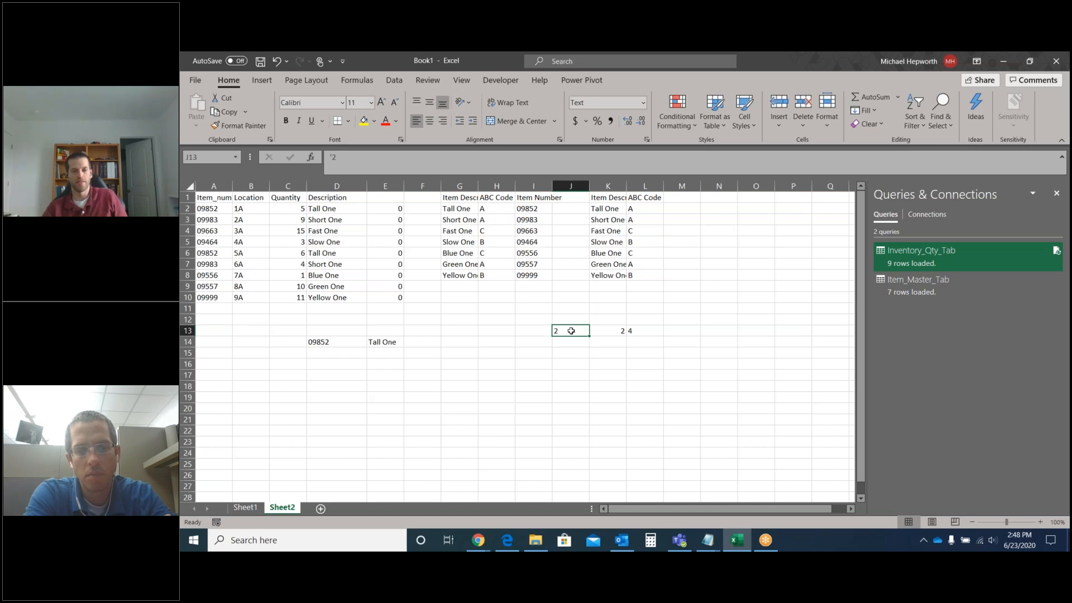
# - Apply the Number format to K13 and compare it with the text cell J13
pyautogui.click(608, 331)
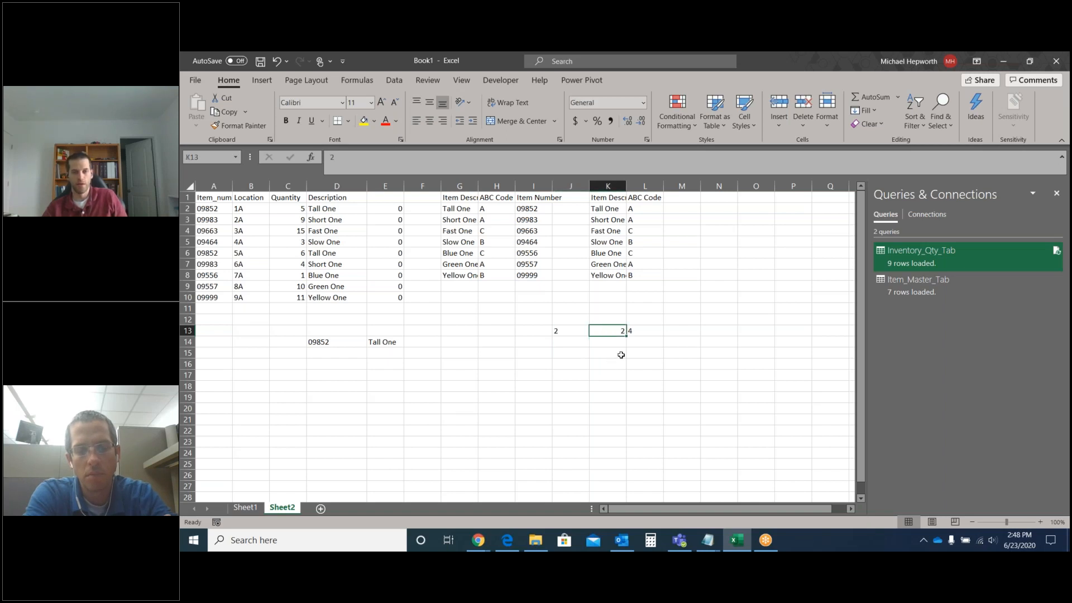
pyautogui.click(643, 102)
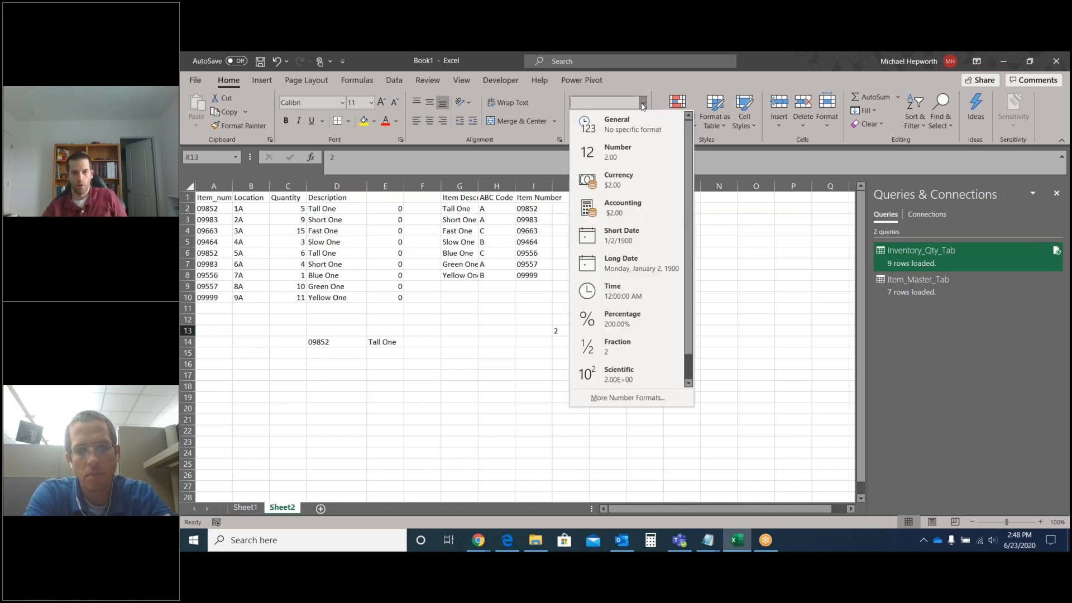
pyautogui.click(633, 163)
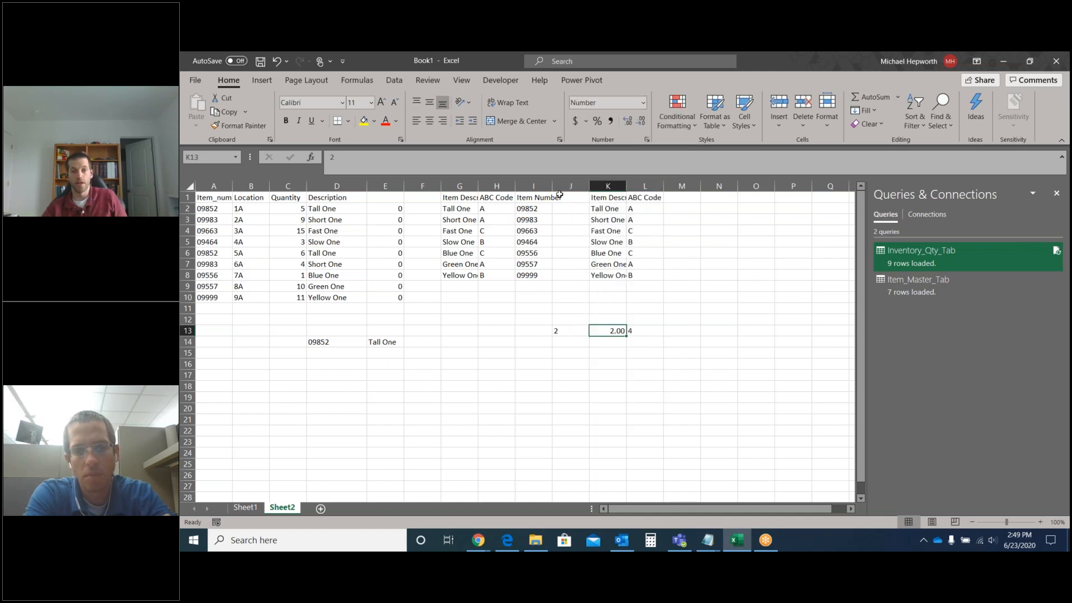
pyautogui.click(563, 332)
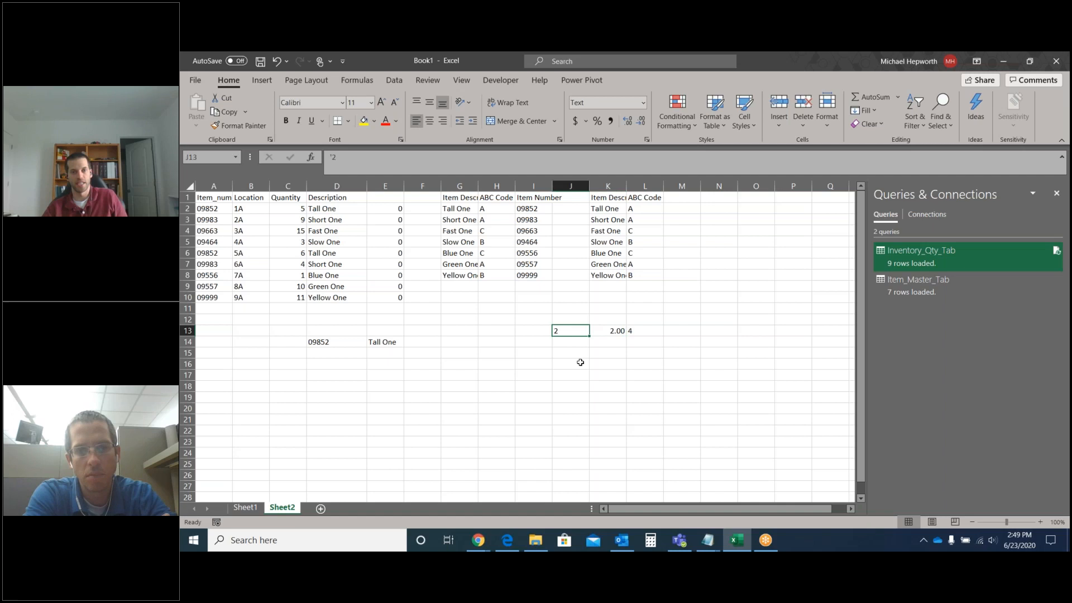
pyautogui.click(612, 329)
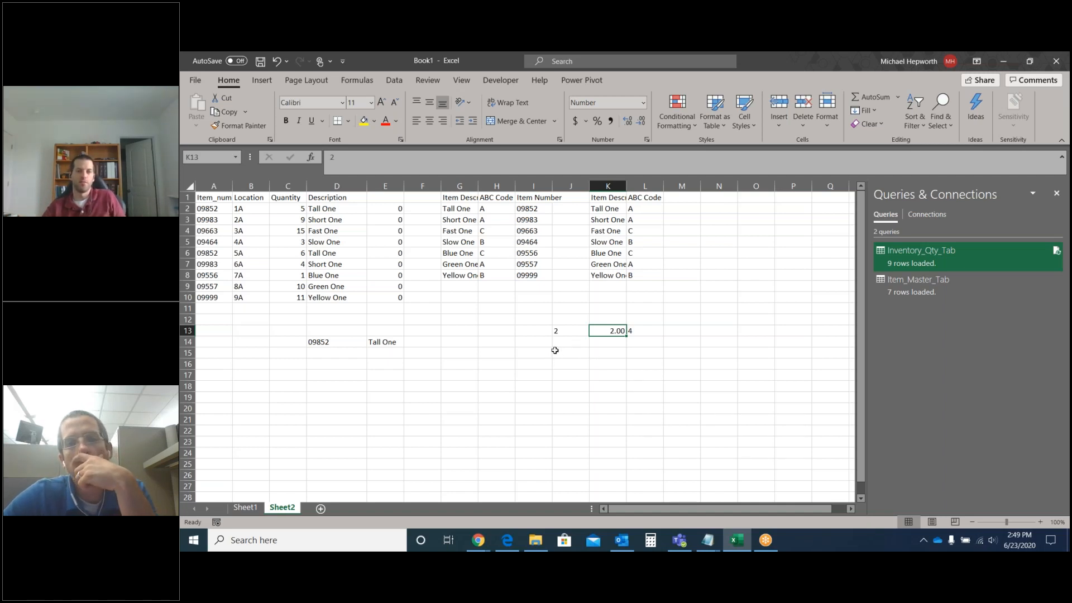
pyautogui.click(535, 207)
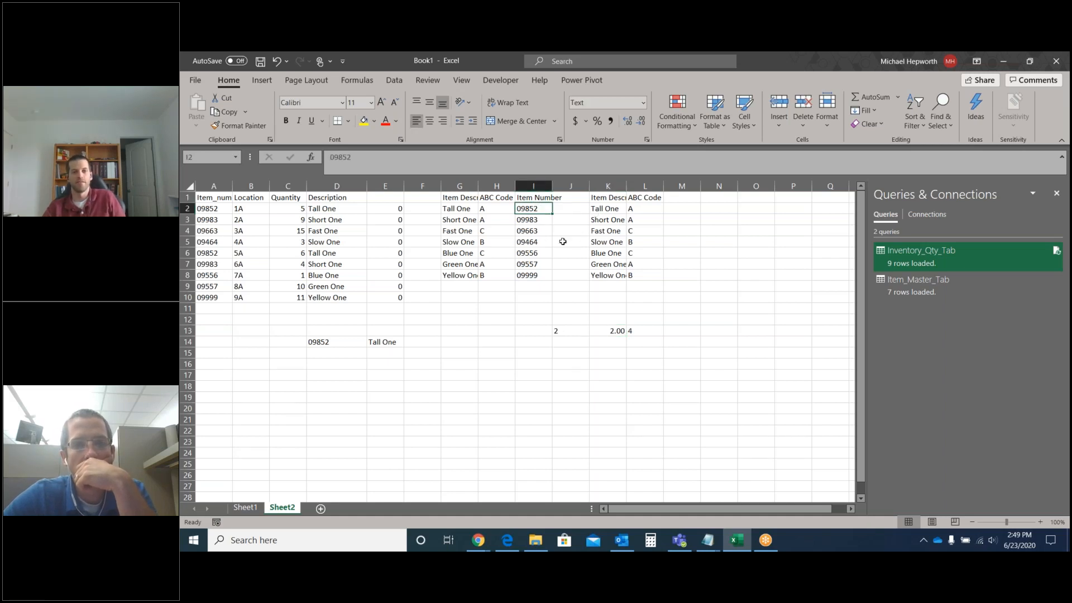
pyautogui.click(415, 364)
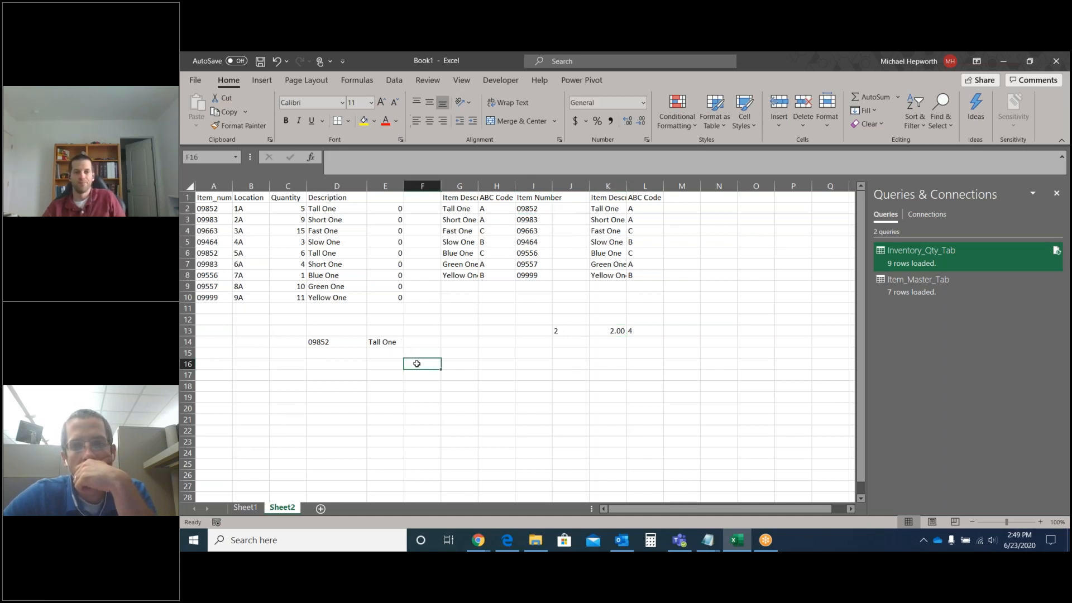
# - Clear the test values and the addition formula from J13:L13
pyautogui.moveTo(633, 330); pyautogui.dragTo(558, 331)
pyautogui.press('Delete')
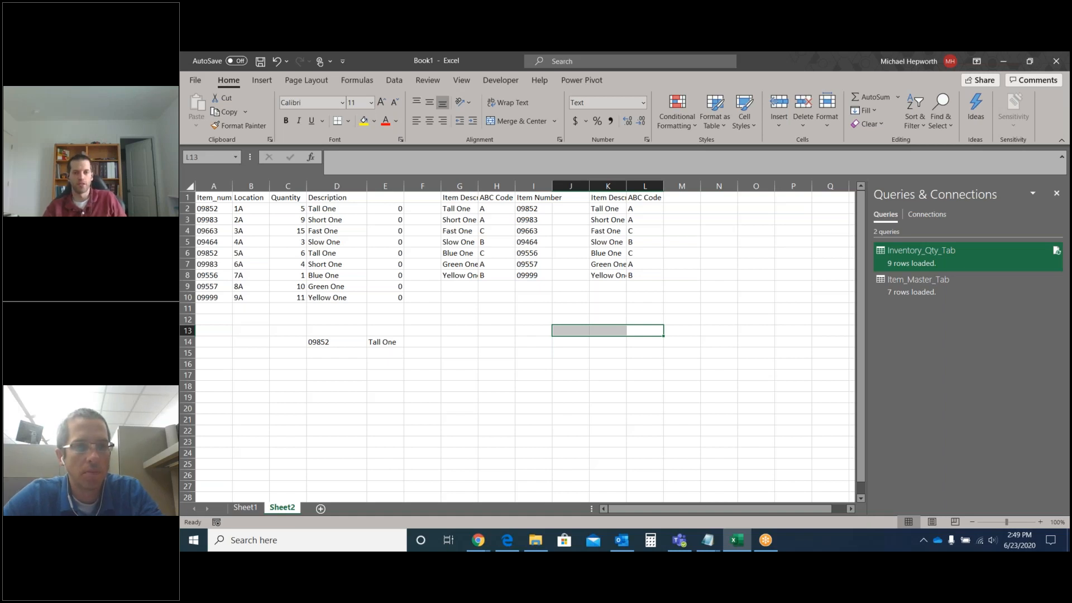
pyautogui.click(557, 316)
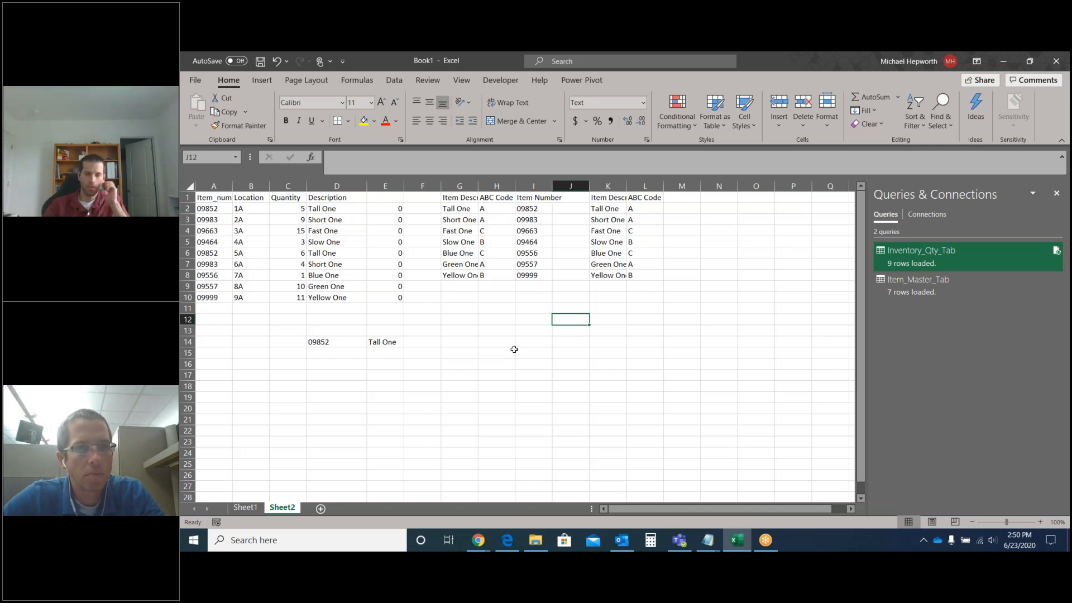
pyautogui.click(456, 328)
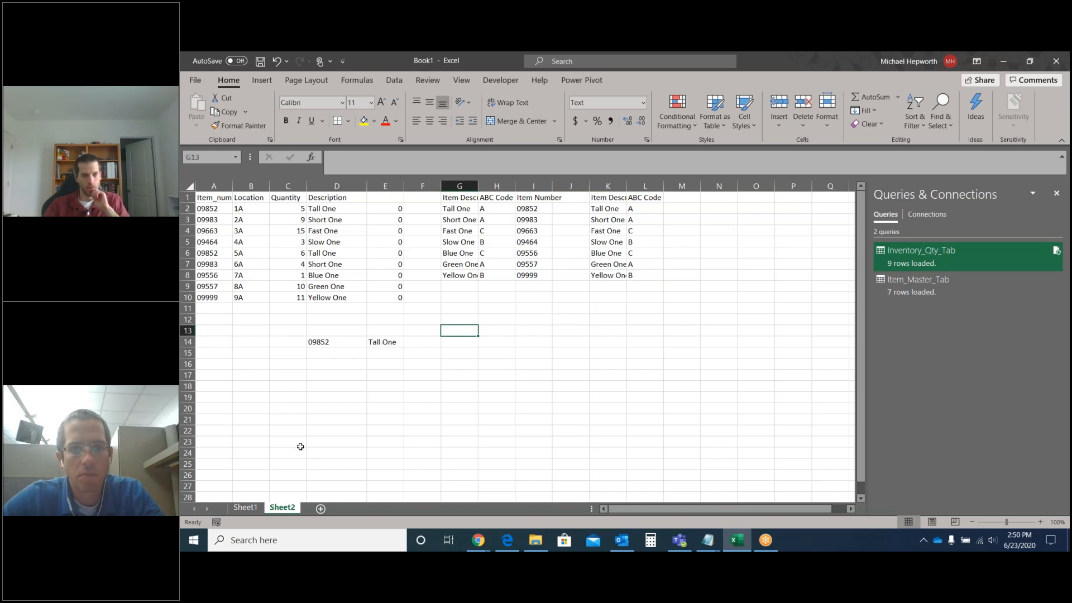
# - Switch to Sheet1 and create a new blank workbook in a separate window
pyautogui.click(249, 511)
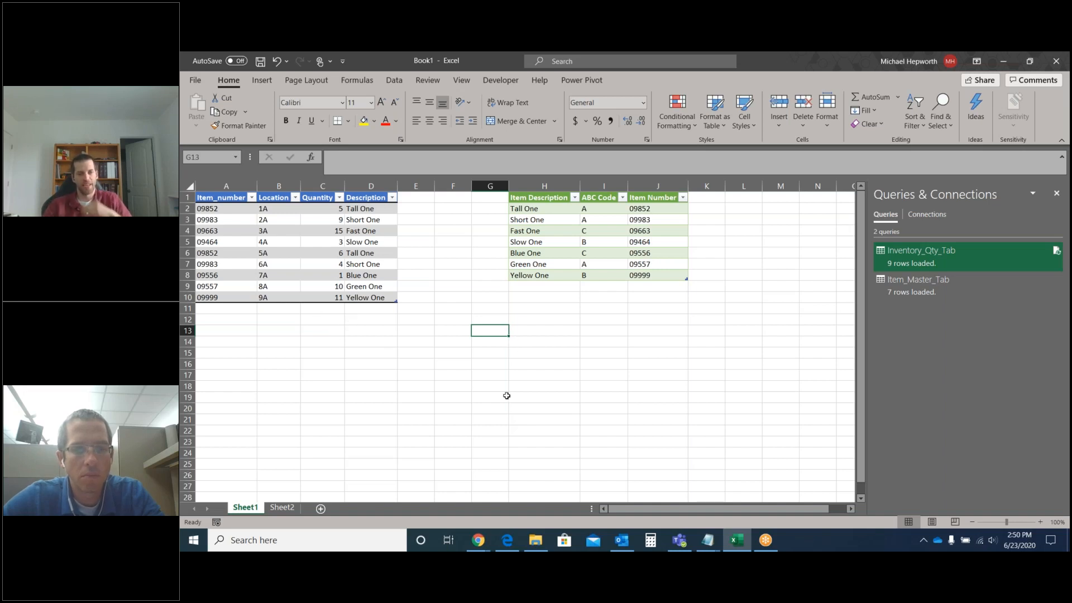
pyautogui.click(737, 536)
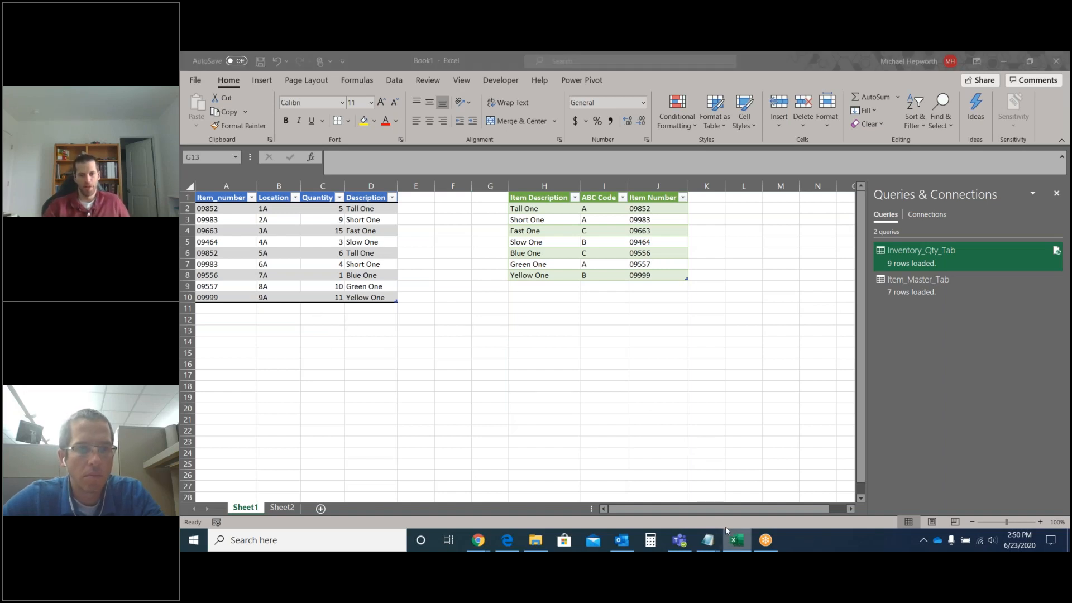
pyautogui.click(454, 325)
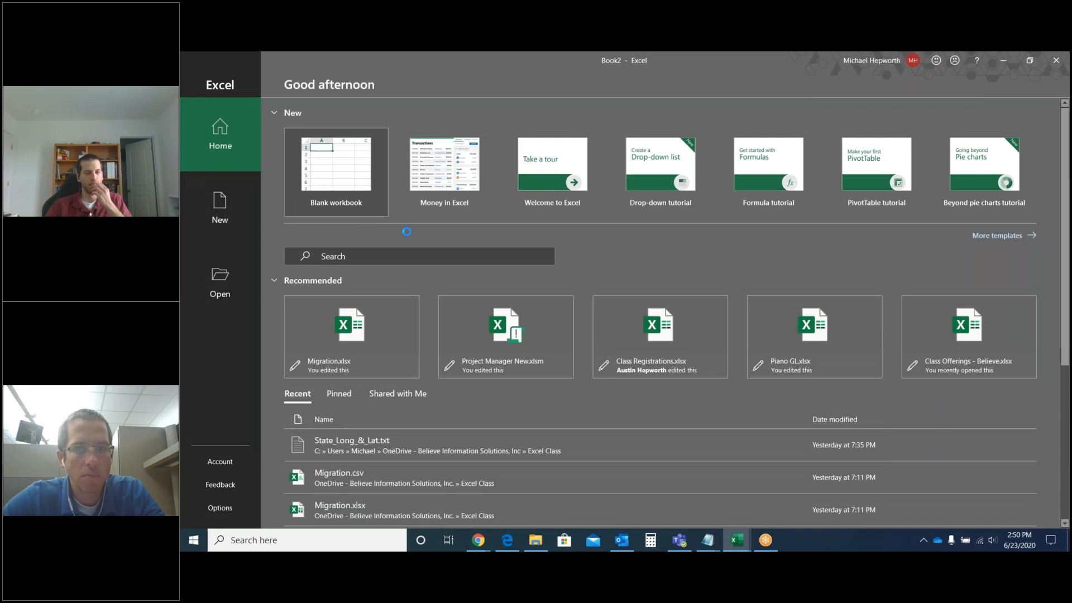
pyautogui.press('Escape')
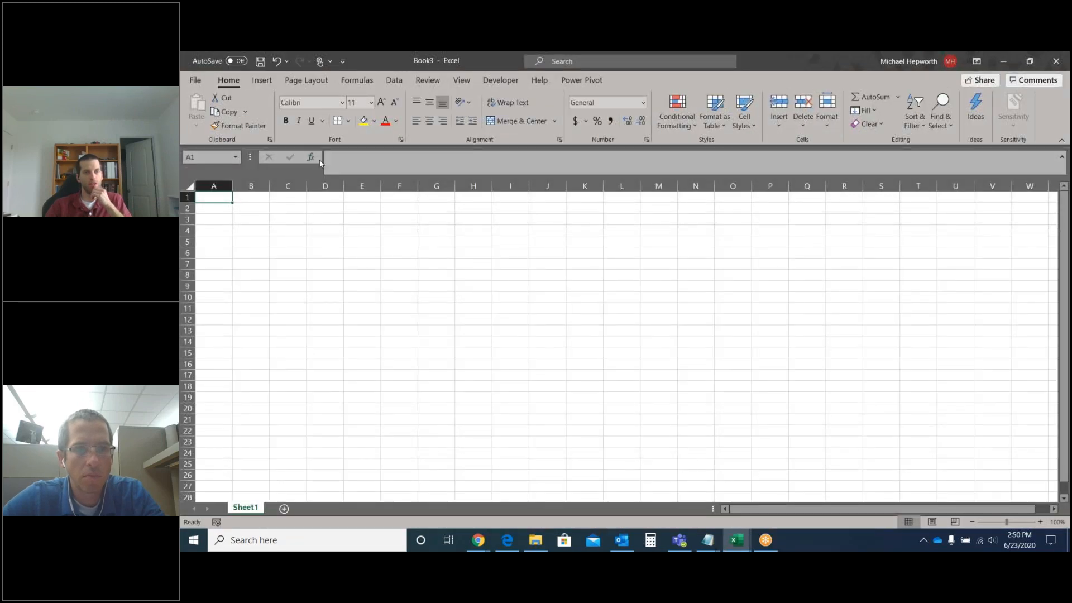
# - Import the text file Migration.csv from the Excel Class folder into the blank workbook
pyautogui.click(393, 81)
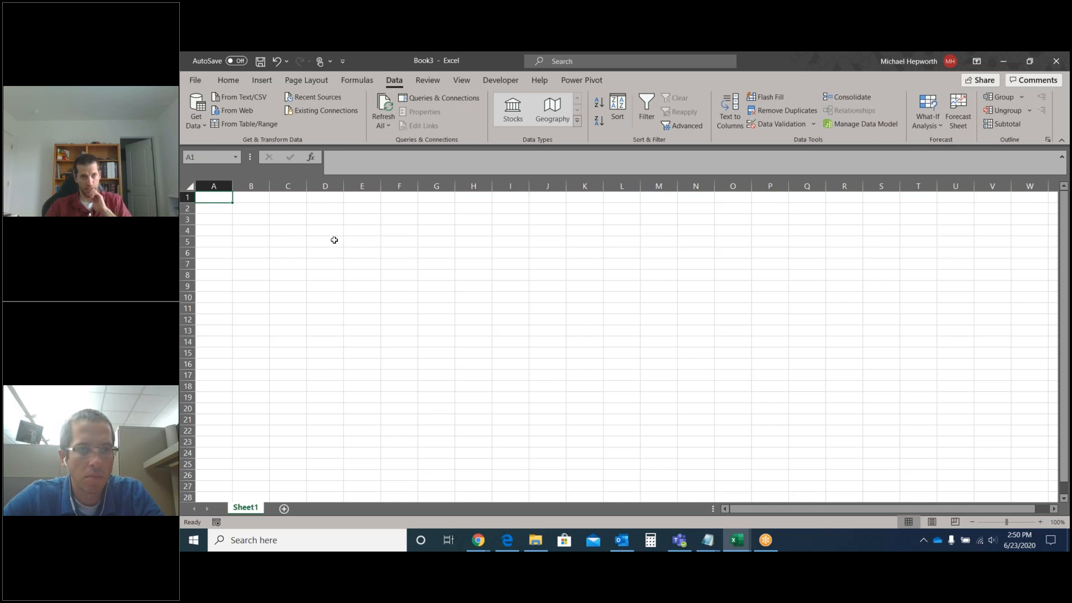
pyautogui.click(247, 98)
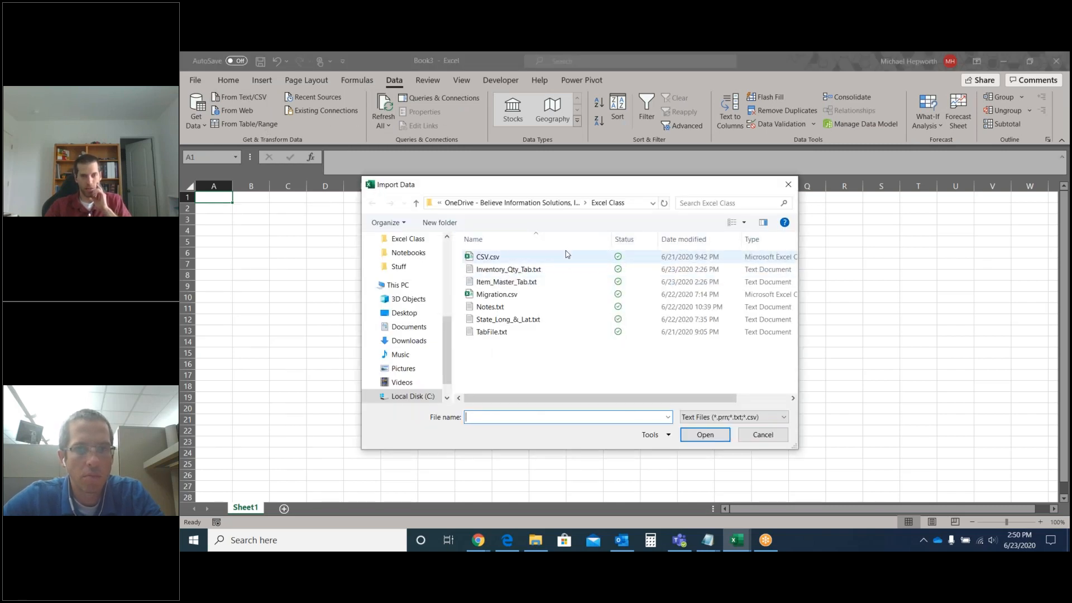
pyautogui.click(516, 295)
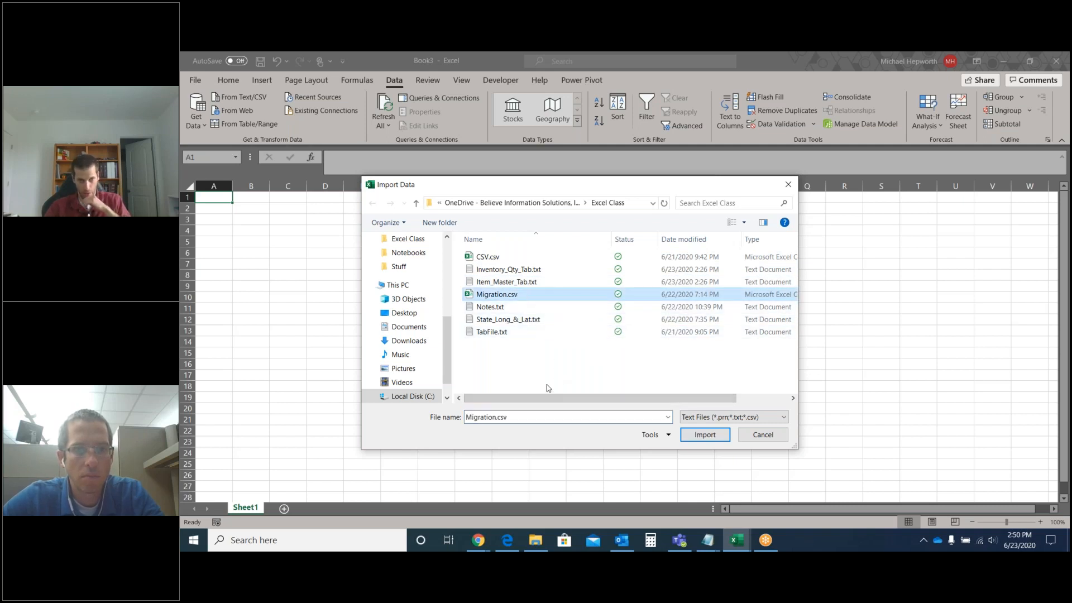
pyautogui.click(705, 434)
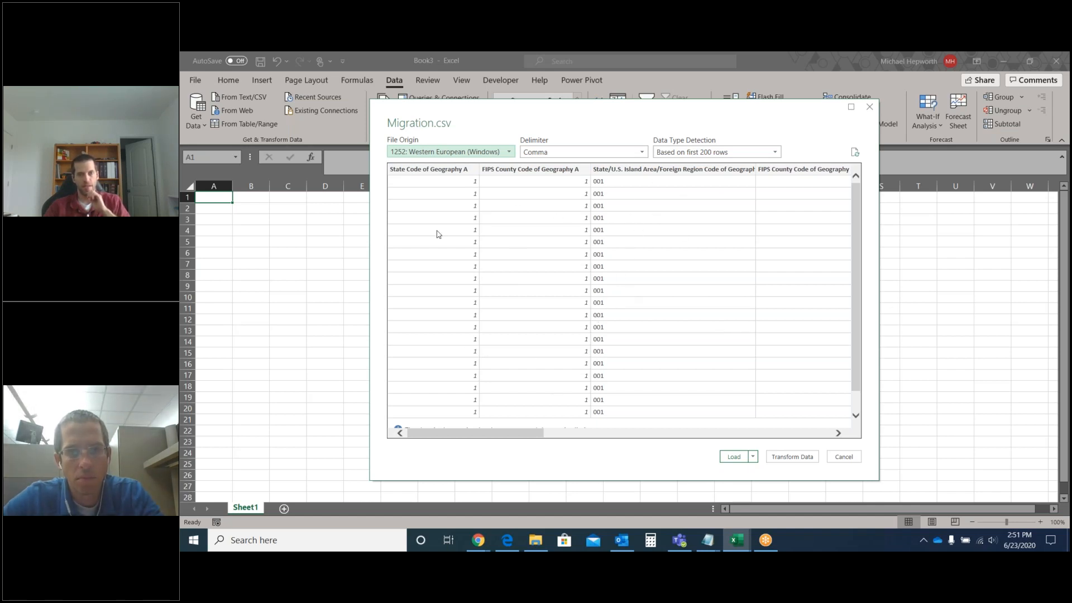
# - Review the columns in the Migration.csv import preview and open the data for transformation in Power Query Editor
pyautogui.moveTo(508, 431); pyautogui.dragTo(629, 411)
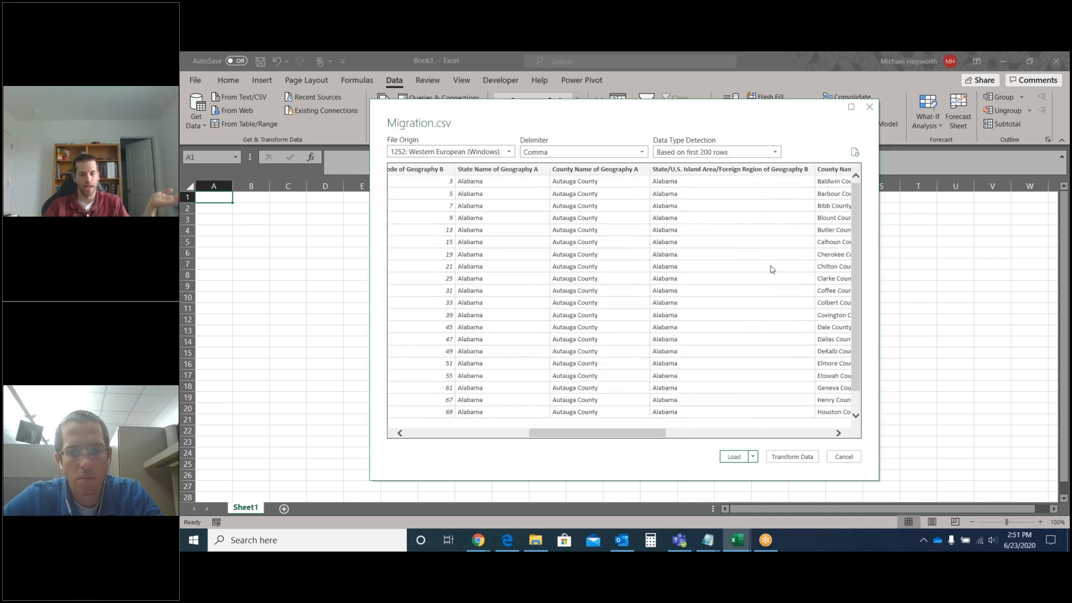
pyautogui.moveTo(637, 437); pyautogui.dragTo(804, 436)
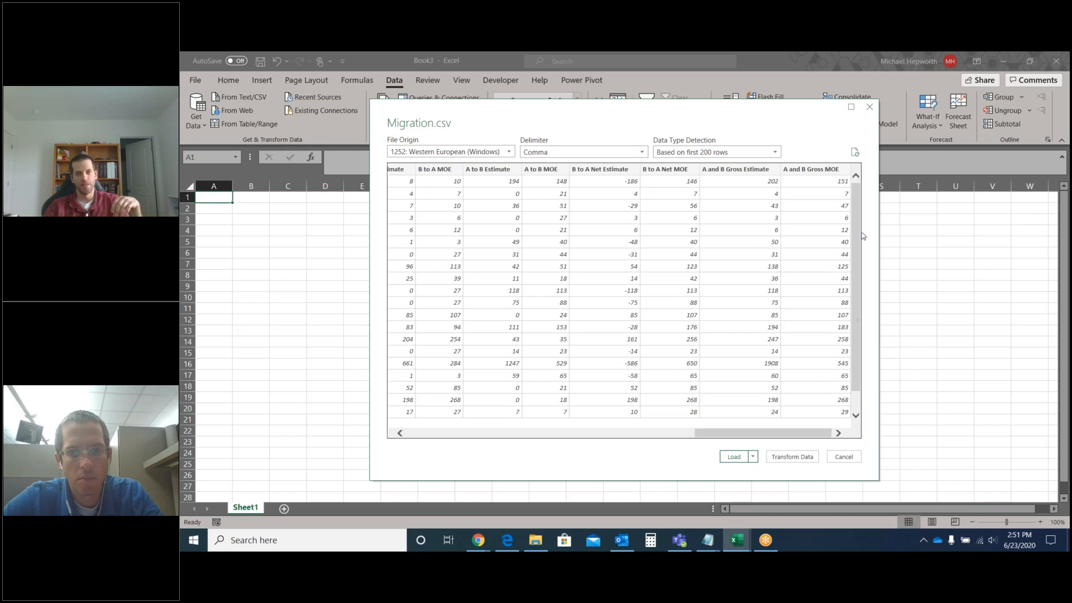
pyautogui.moveTo(798, 435); pyautogui.dragTo(710, 137)
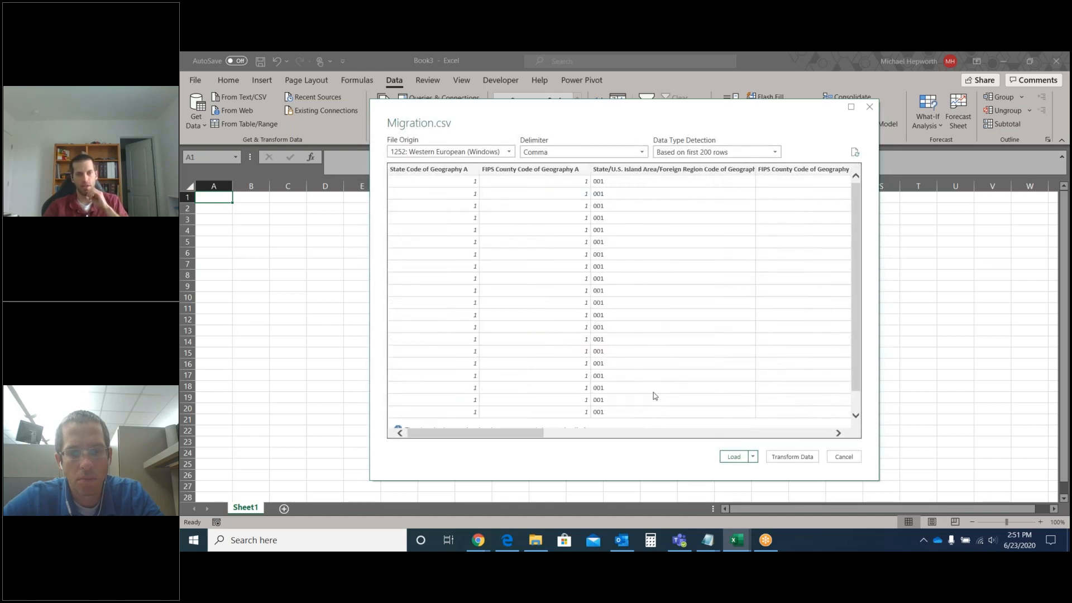
pyautogui.click(794, 456)
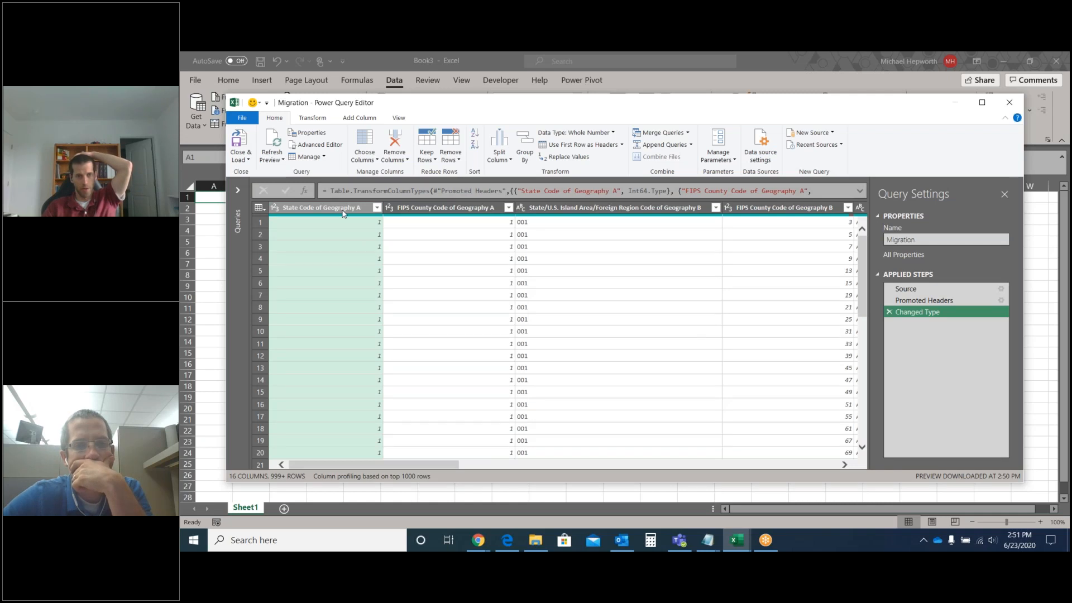
# - Change the State Code of Geography A column to the Text data type, replacing the current type conversion
pyautogui.click(613, 133)
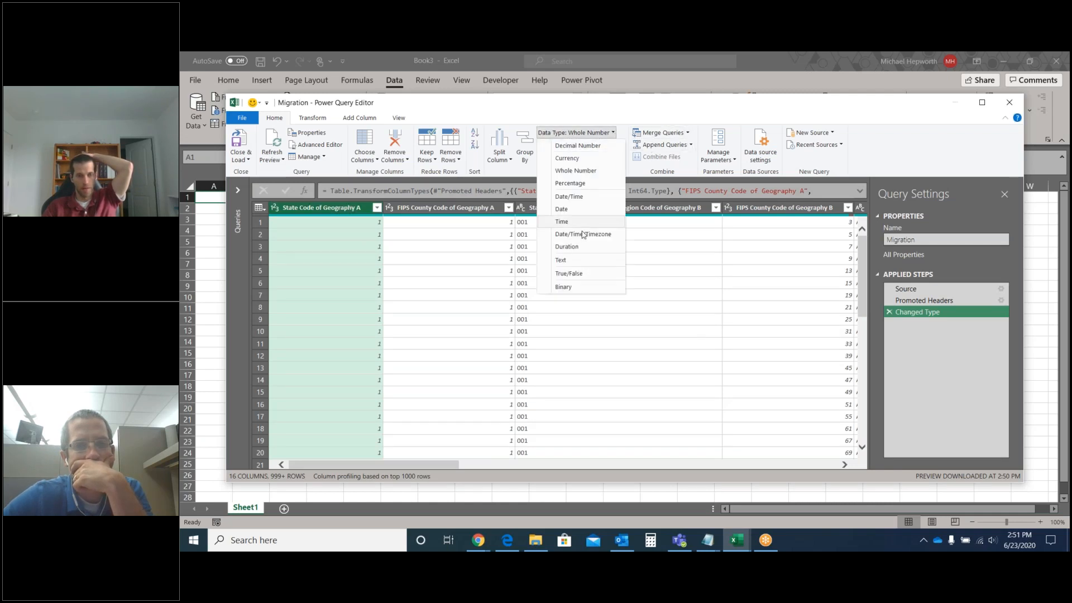
pyautogui.click(552, 261)
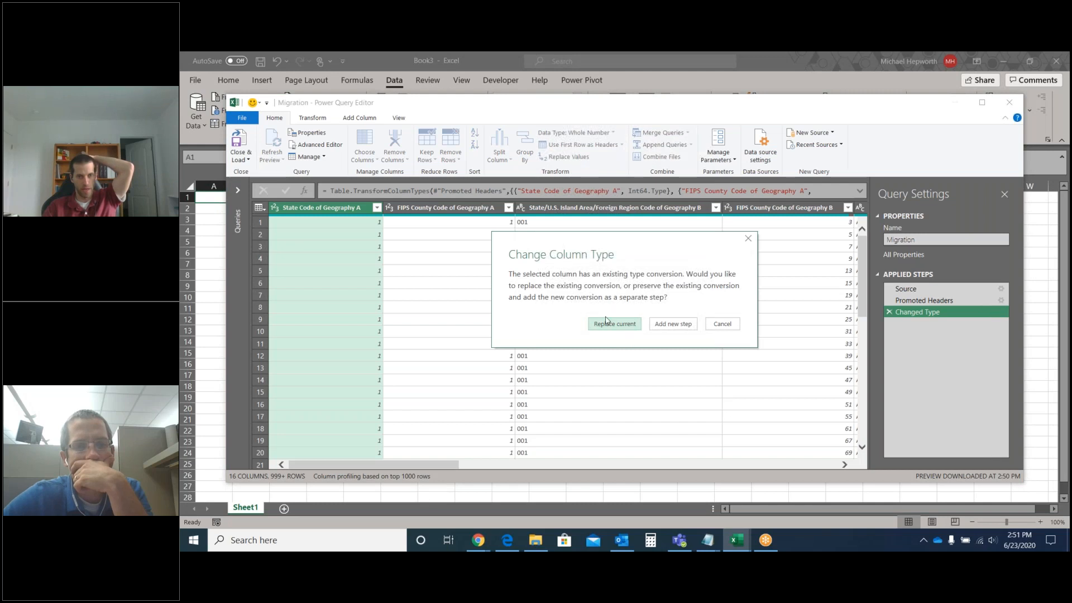
pyautogui.click(605, 322)
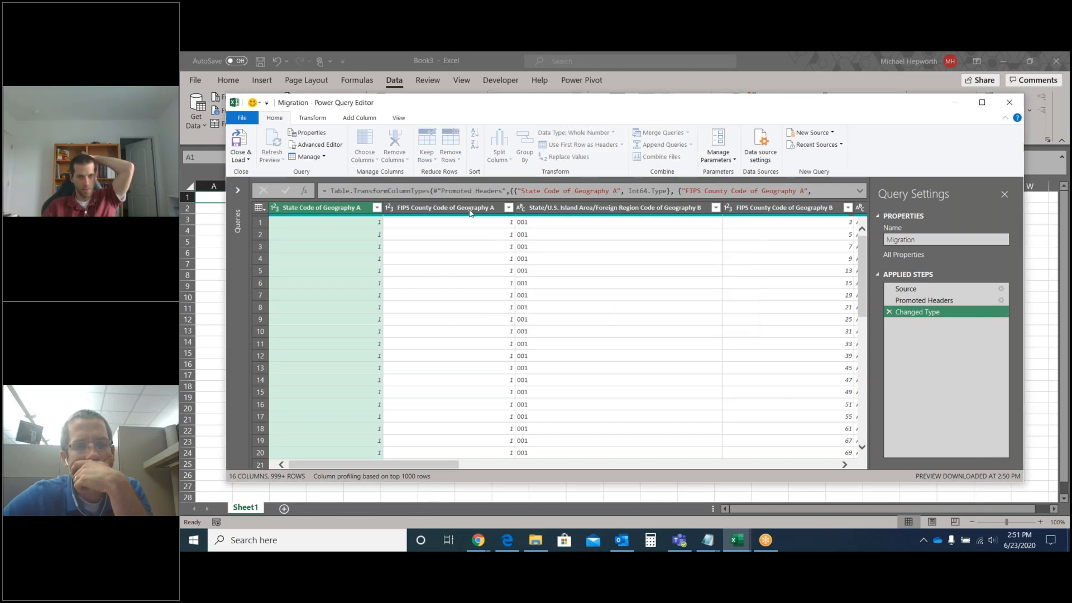
# - Change the FIPS County Code of Geography A column to Text, replacing the current type conversion
pyautogui.click(470, 213)
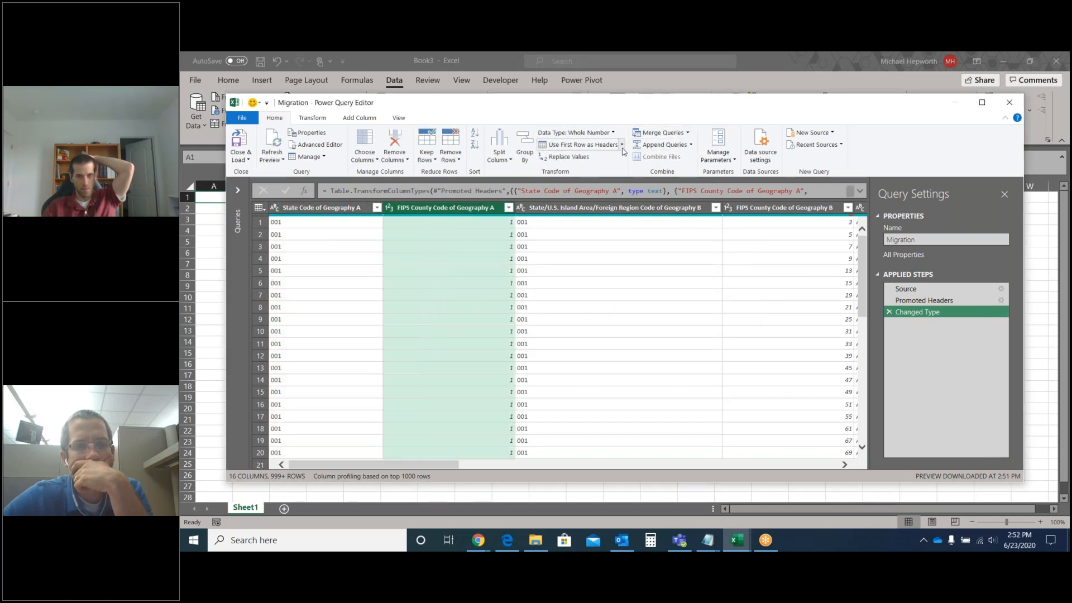
pyautogui.click(591, 132)
pyautogui.click(597, 263)
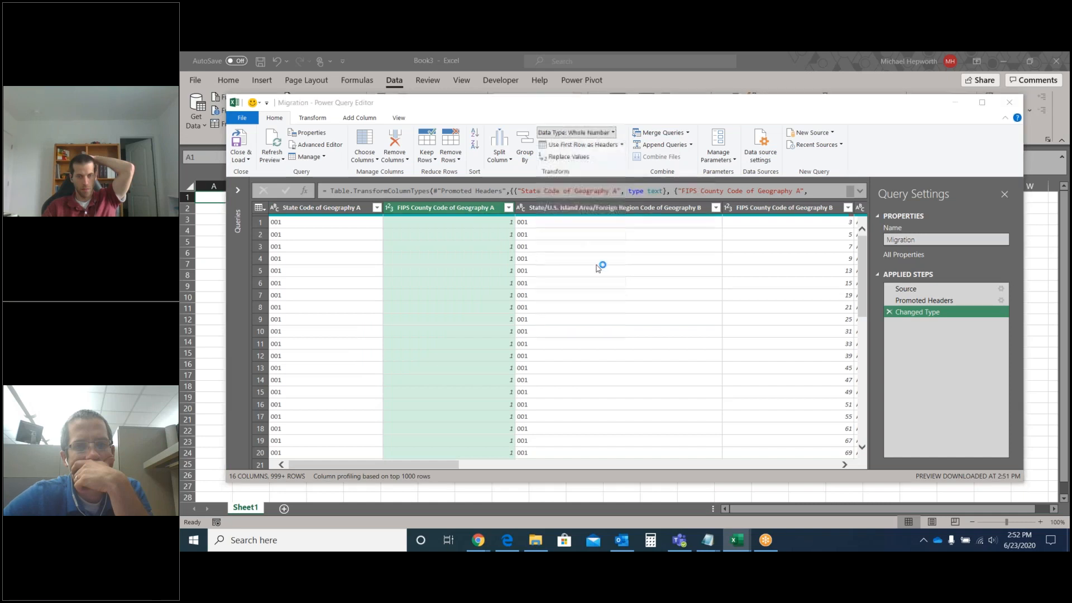
pyautogui.click(590, 323)
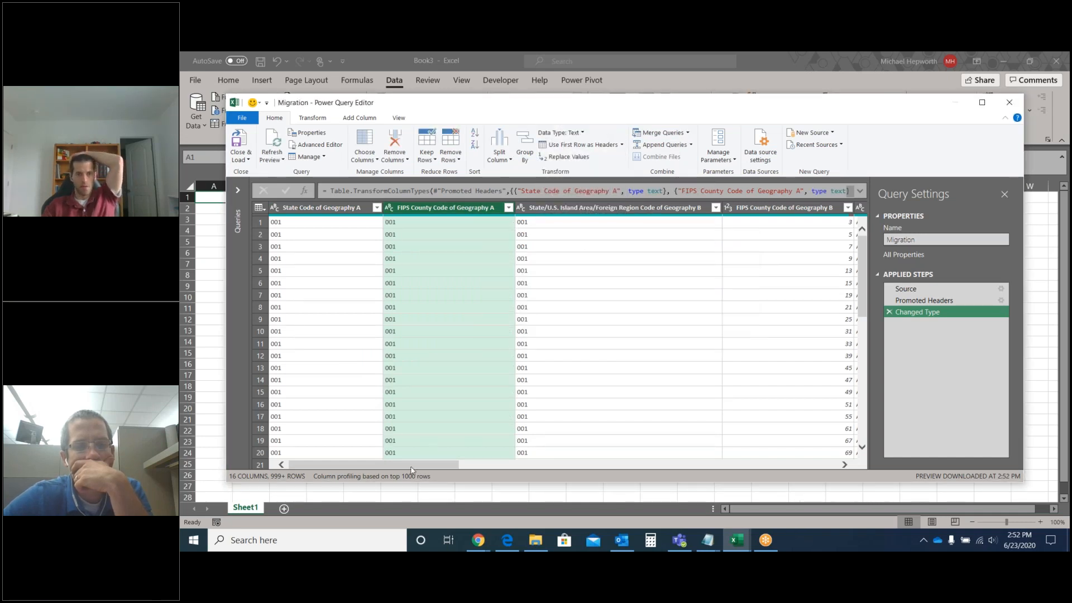
# - Start a conditional column whose If clause tests State Name of Geography A with the equals operator
pyautogui.moveTo(410, 469); pyautogui.dragTo(564, 443)
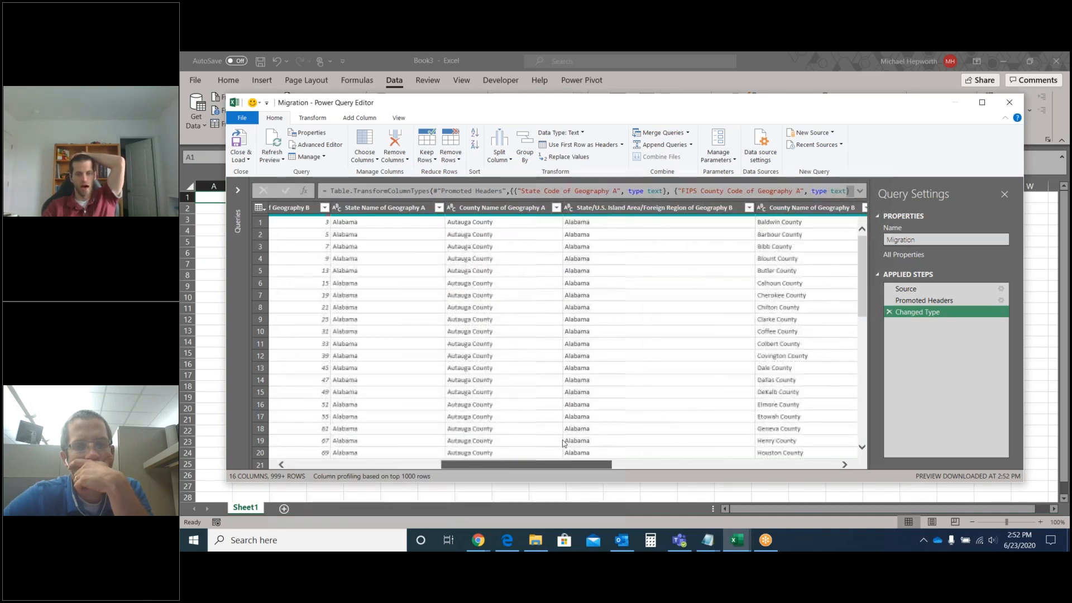
pyautogui.moveTo(564, 444); pyautogui.dragTo(567, 443)
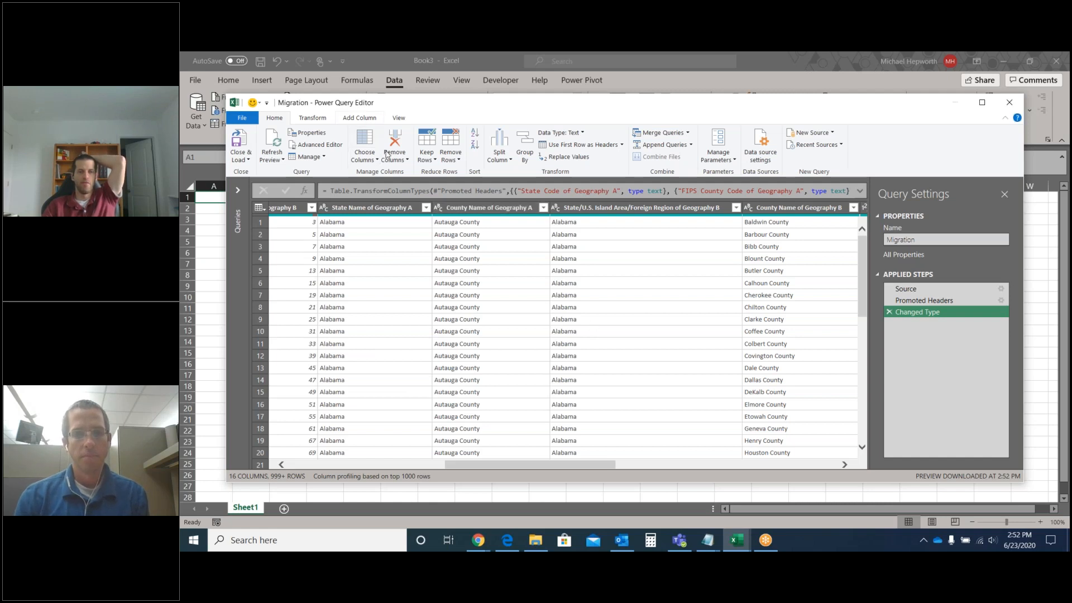
pyautogui.click(358, 121)
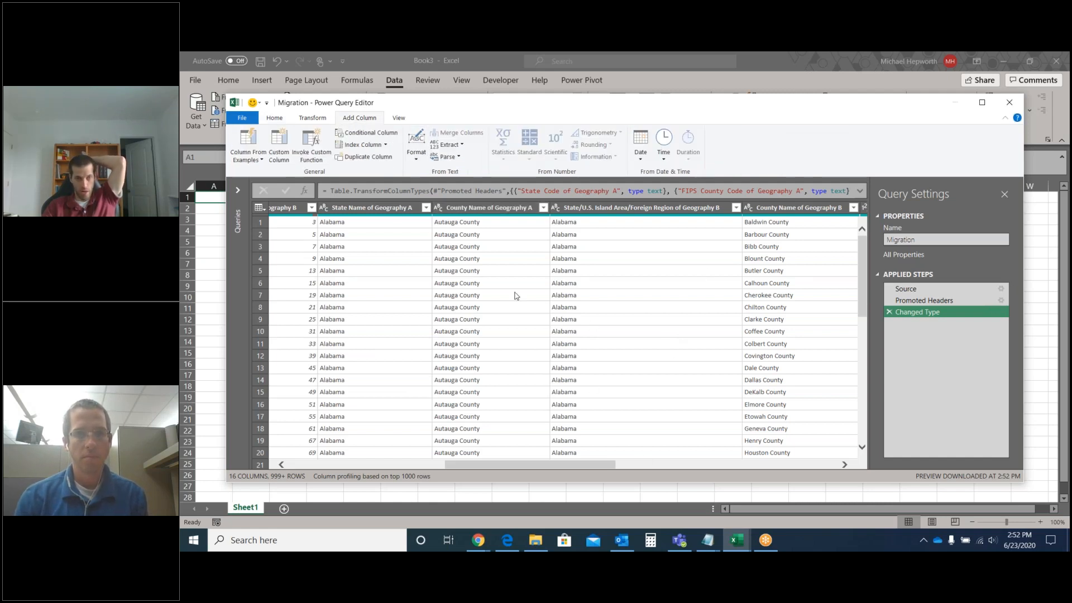
pyautogui.click(374, 134)
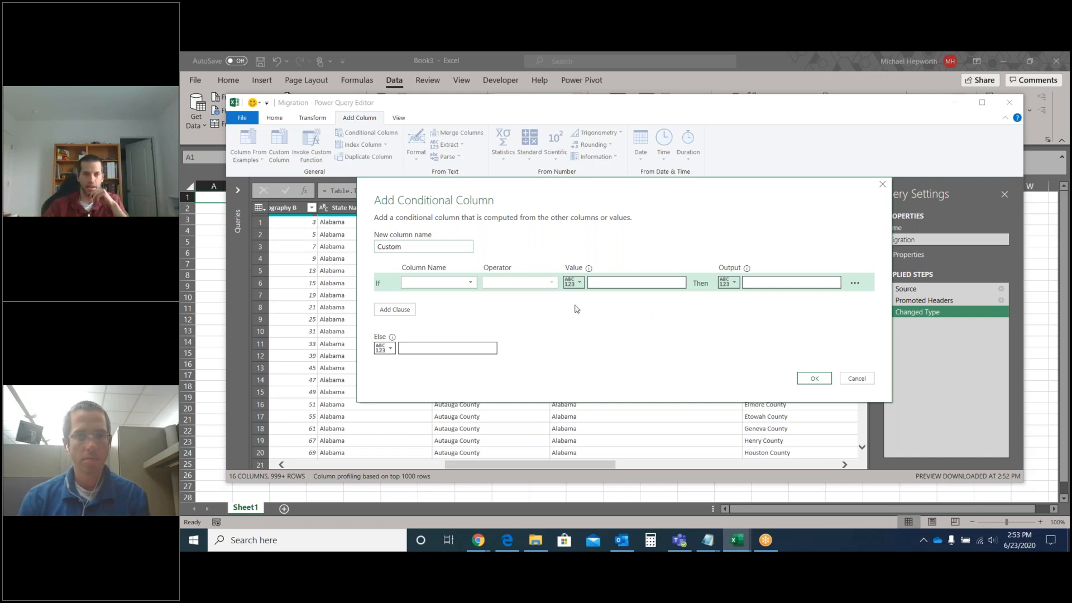
pyautogui.click(472, 283)
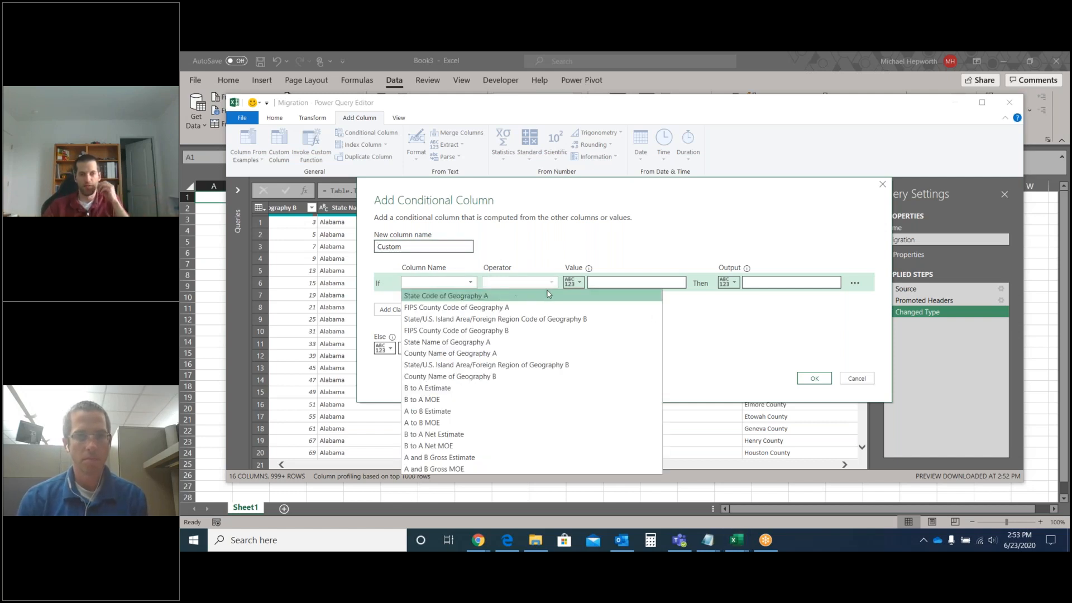
pyautogui.click(482, 342)
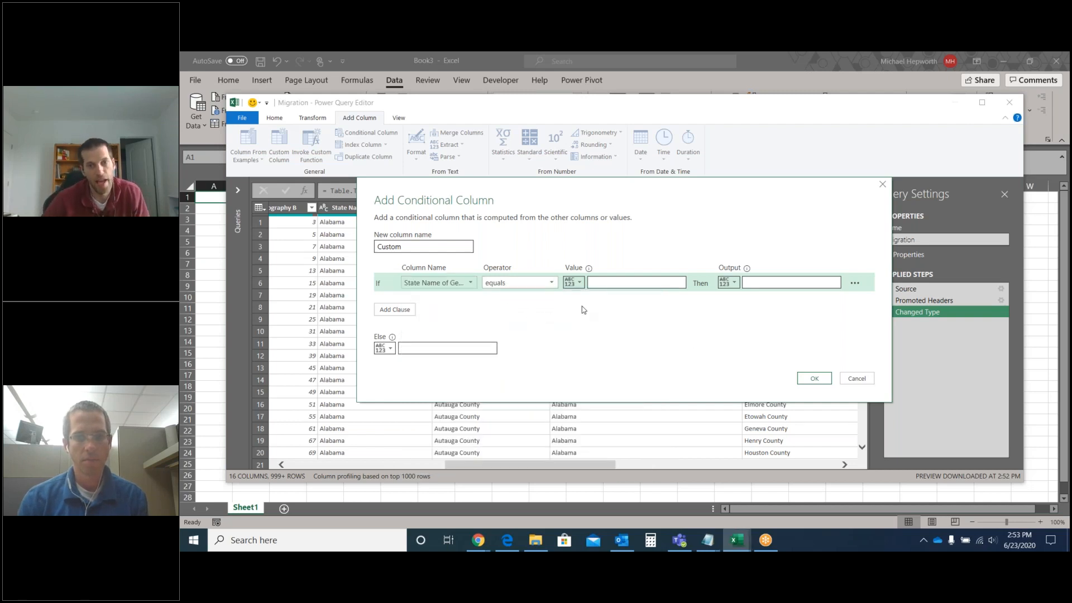
# - Set the clause's comparison value to the column State/U.S. Island Area/Foreign Region of Geography B
pyautogui.click(575, 282)
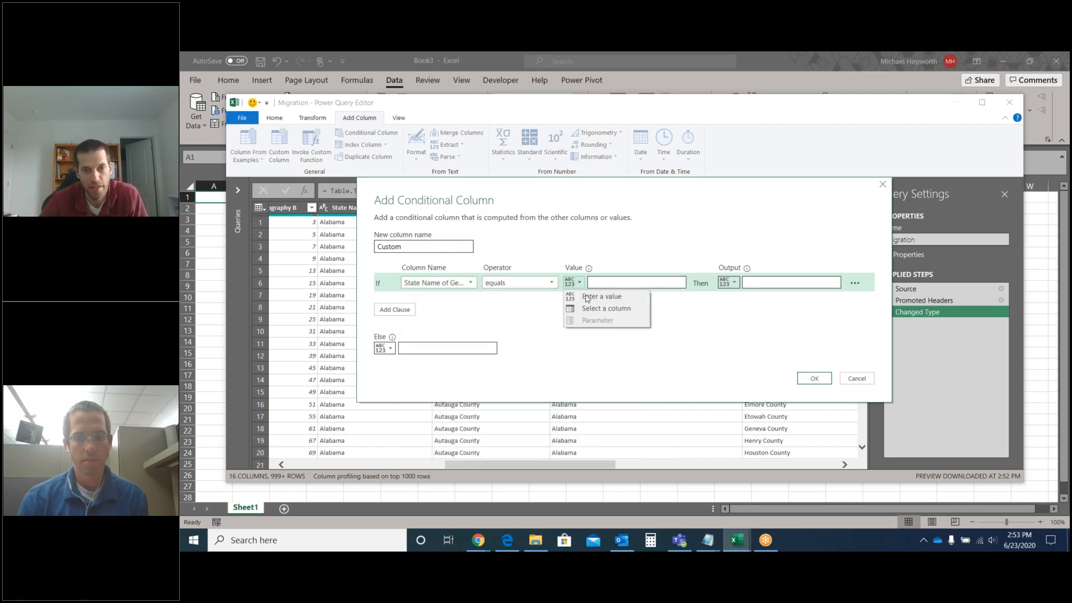
pyautogui.click(593, 308)
pyautogui.click(667, 284)
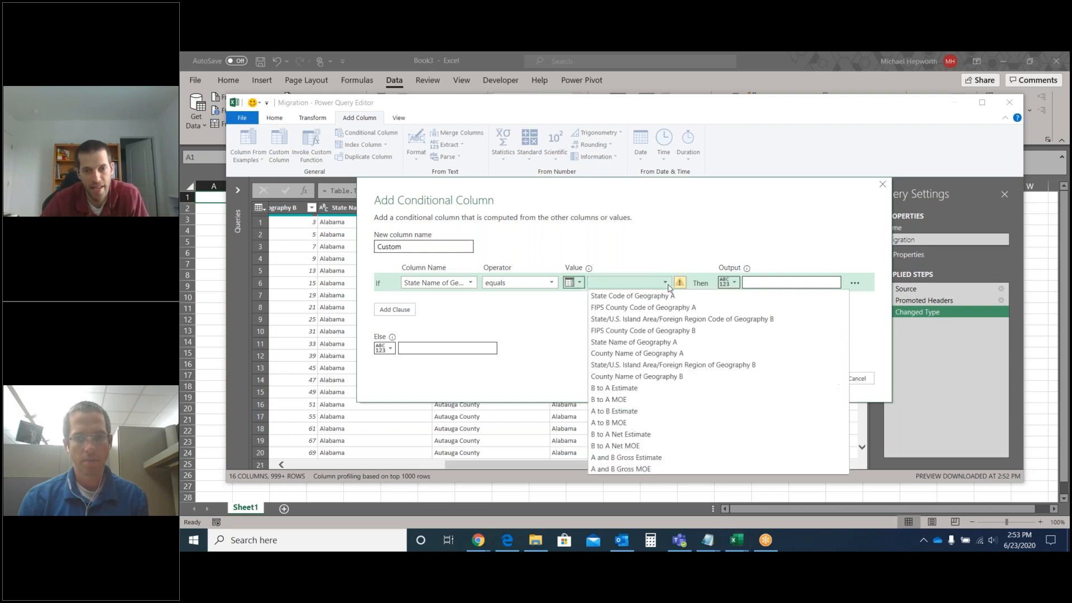
pyautogui.click(676, 366)
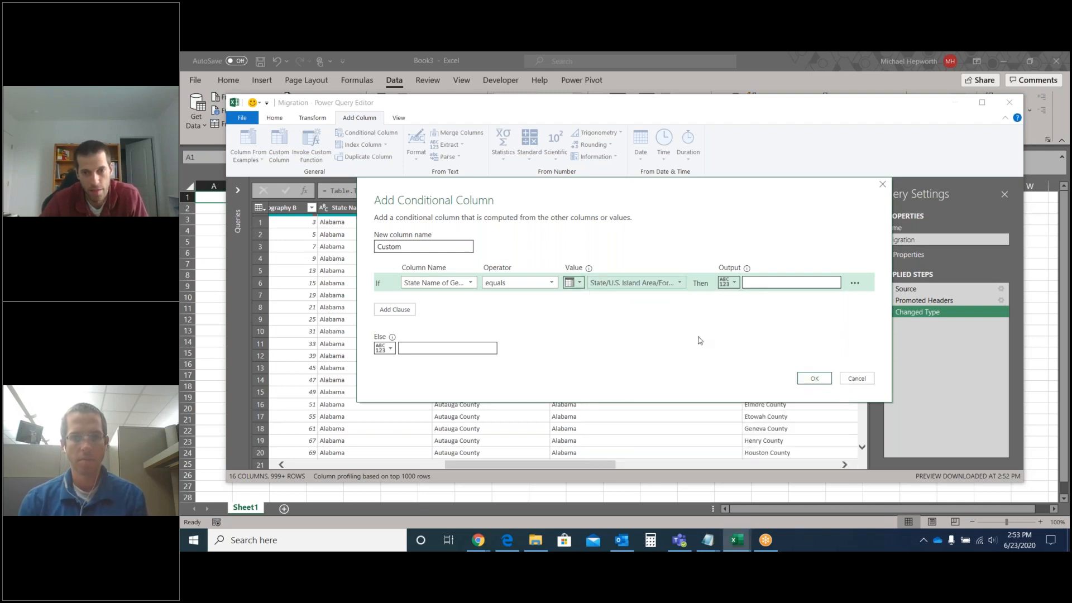
# - Set the conditional column's output to 1 when the condition matches and its Else value to 0
pyautogui.click(767, 281)
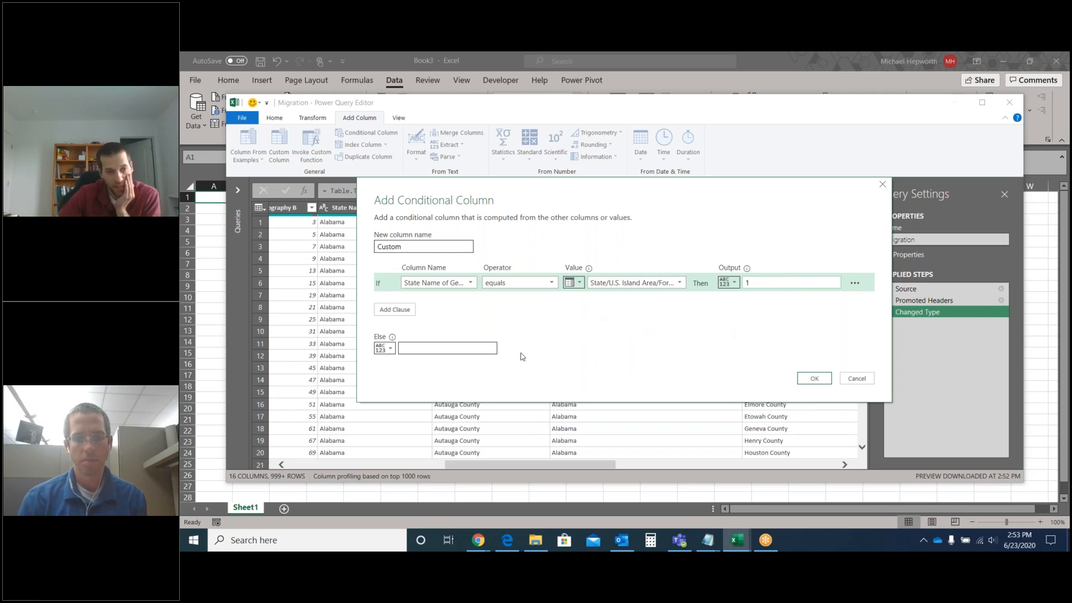
pyautogui.click(454, 349)
pyautogui.write('0')
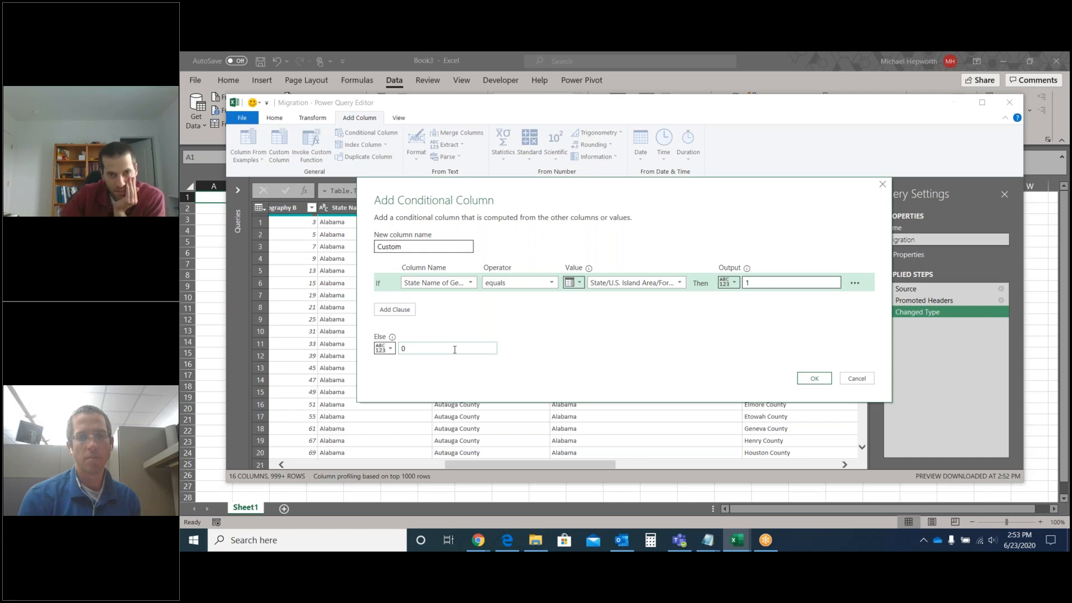
# - Create the conditional column comparing the two state columns and name it In_State
pyautogui.click(776, 281)
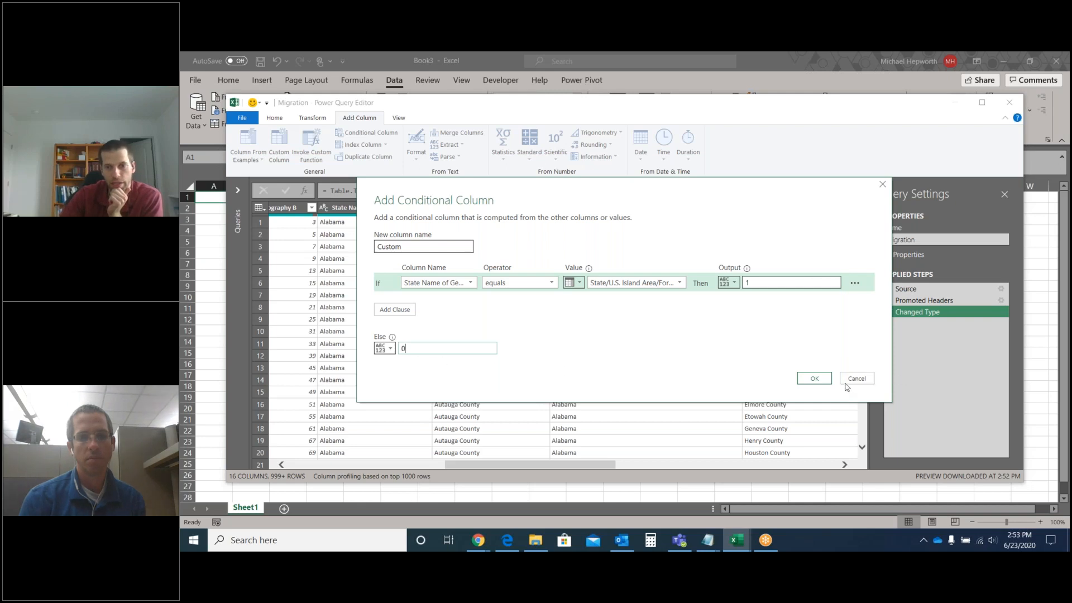
pyautogui.click(814, 378)
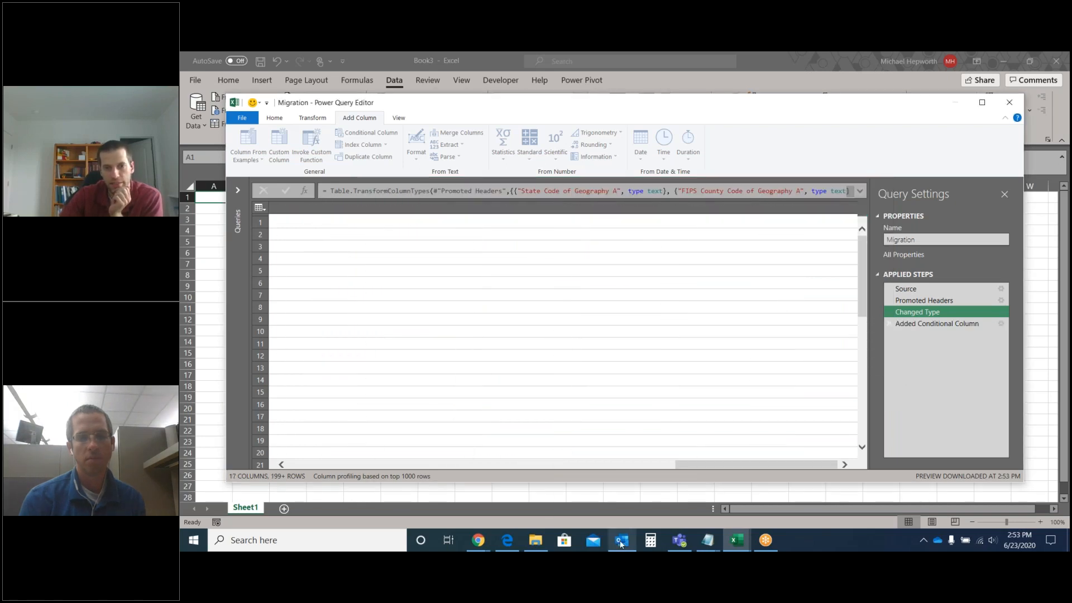
pyautogui.moveTo(621, 541)
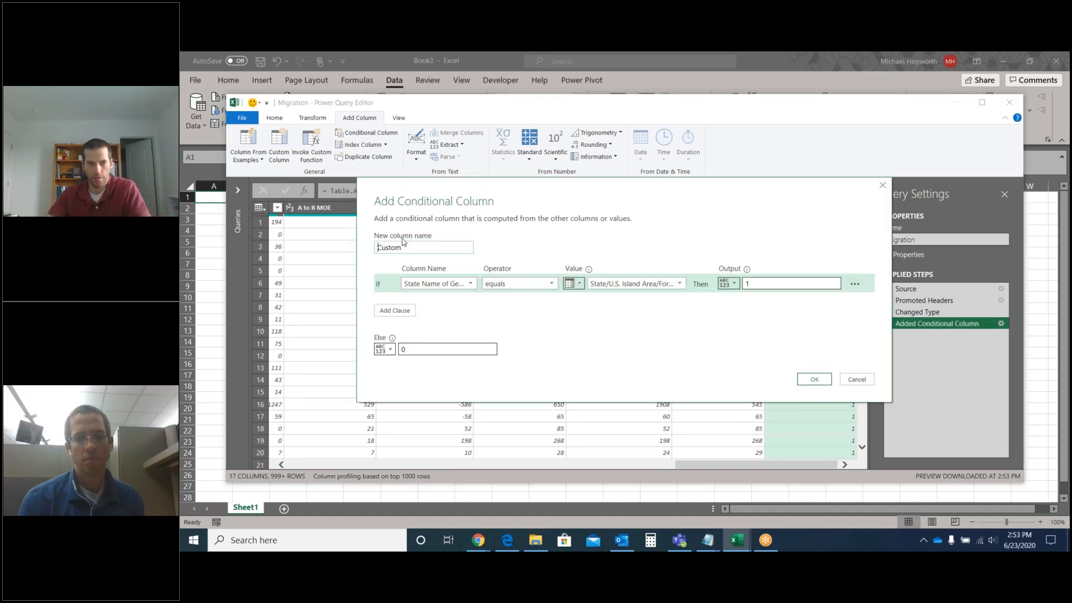
pyautogui.doubleClick(412, 246)
pyautogui.write('In_State')
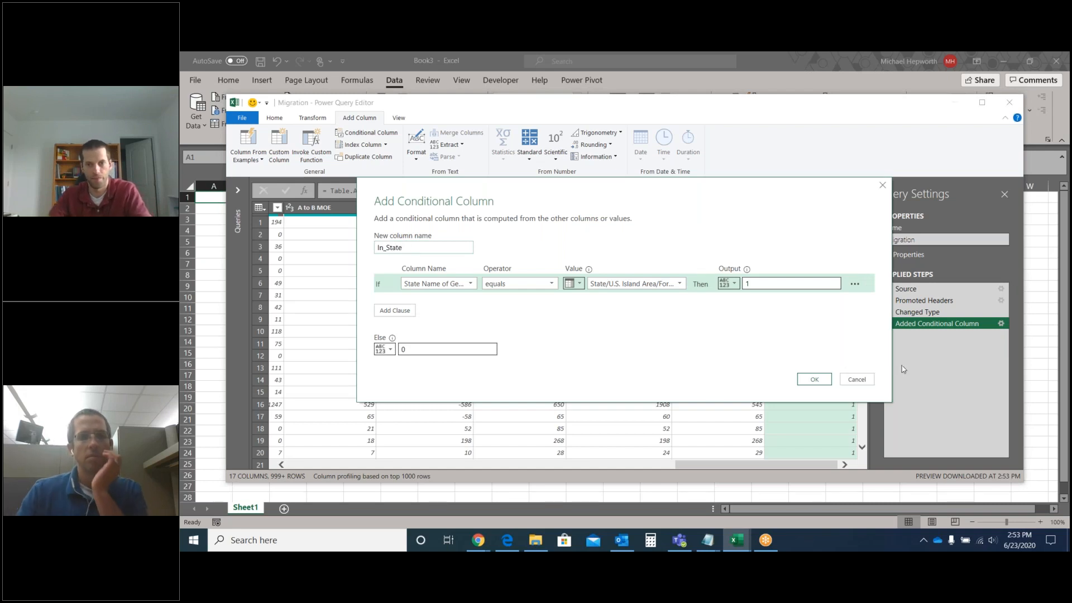
pyautogui.click(814, 379)
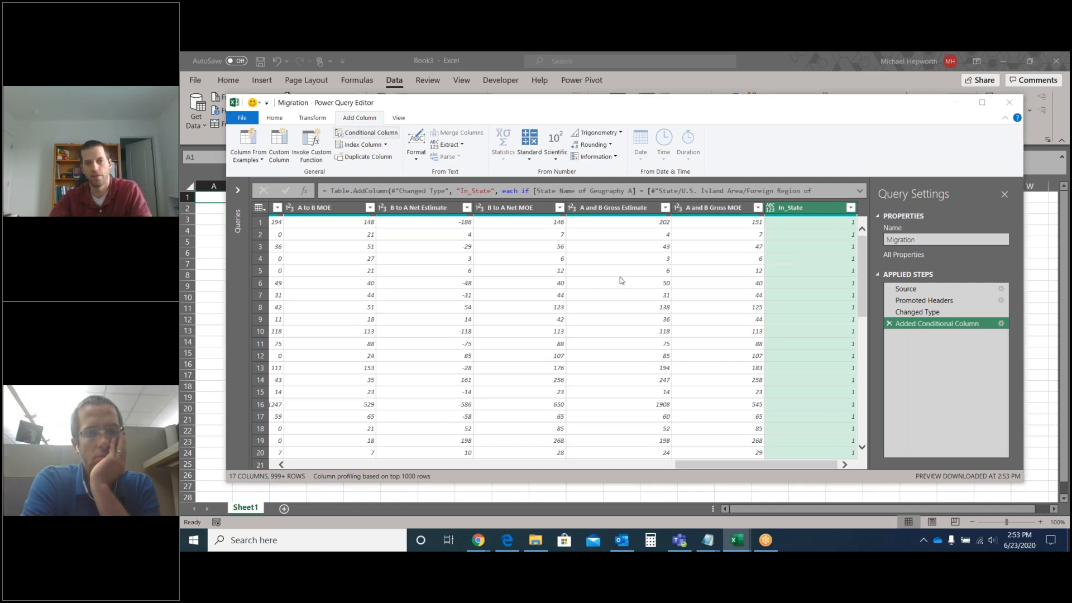
# - Start a second conditional column named In_Country whose If clause tests County Name of Geography A with the equals operator
pyautogui.doubleClick(445, 251)
pyautogui.write('In')
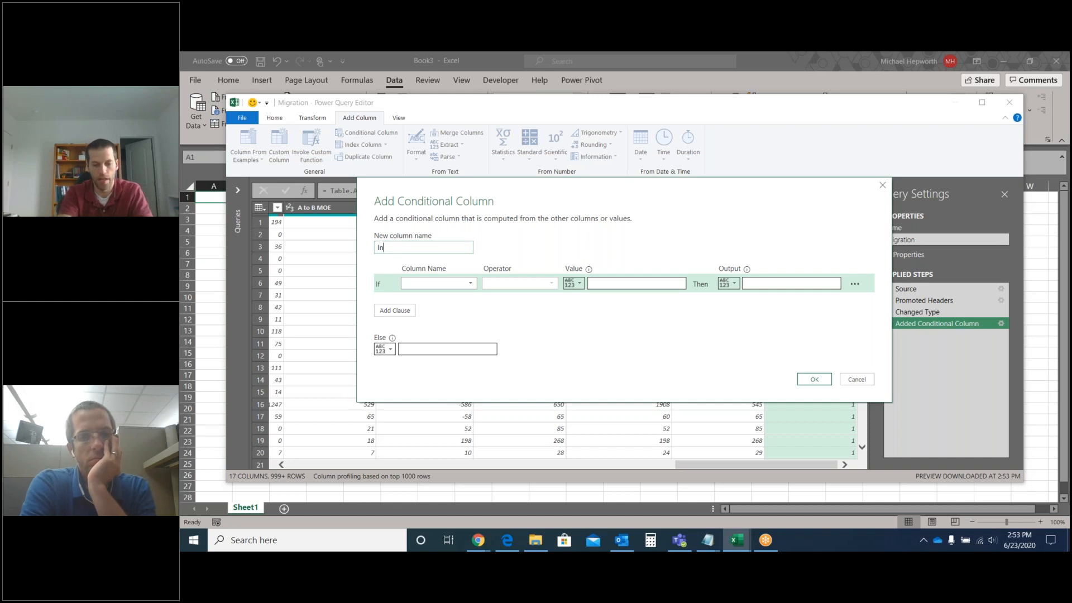
pyautogui.write('_Country')
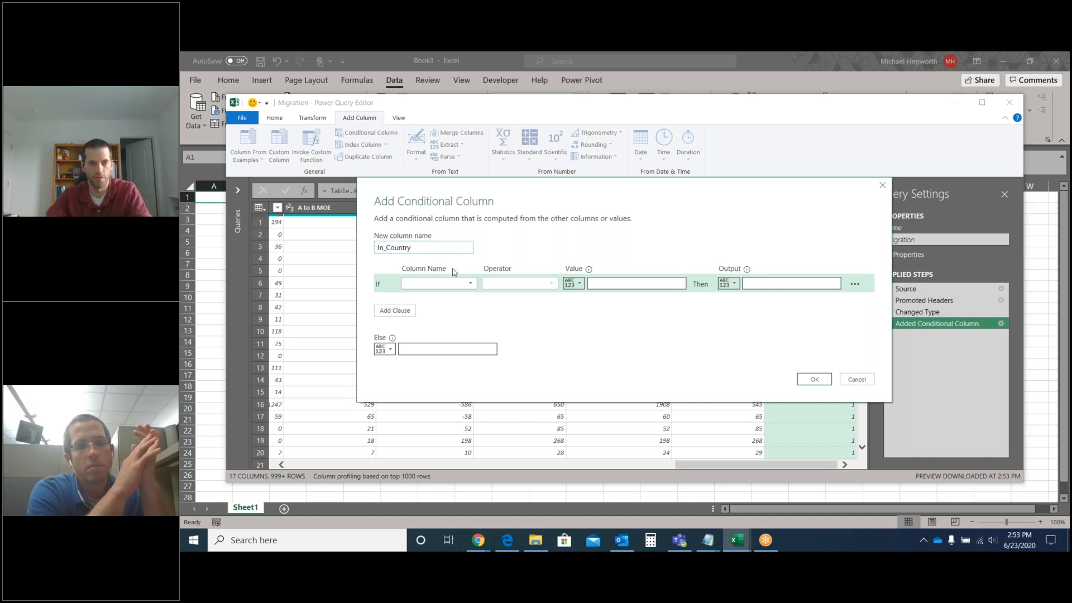
pyautogui.click(471, 283)
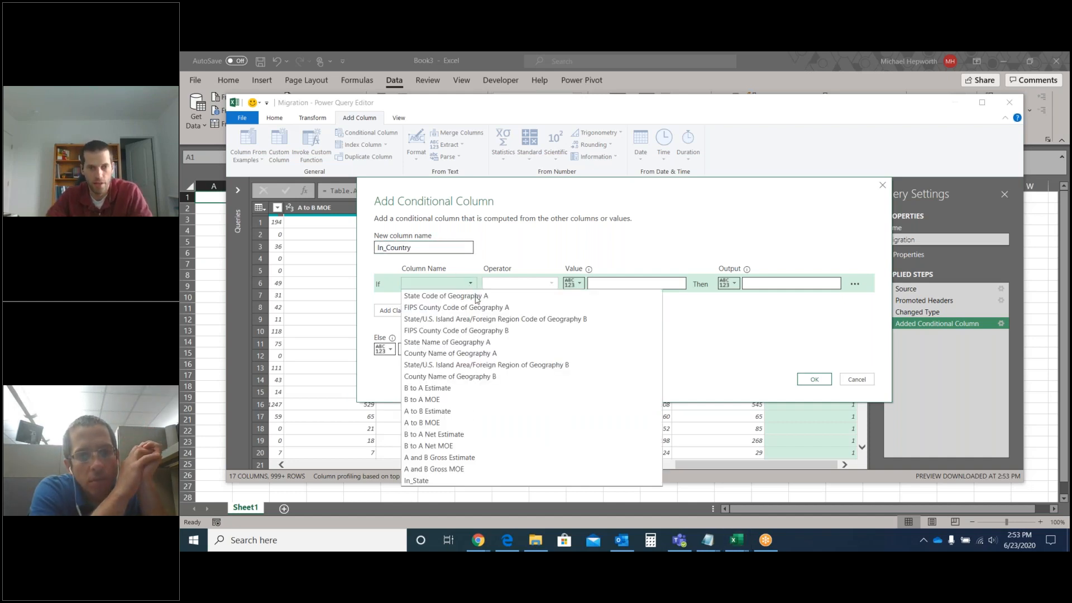
pyautogui.click(449, 352)
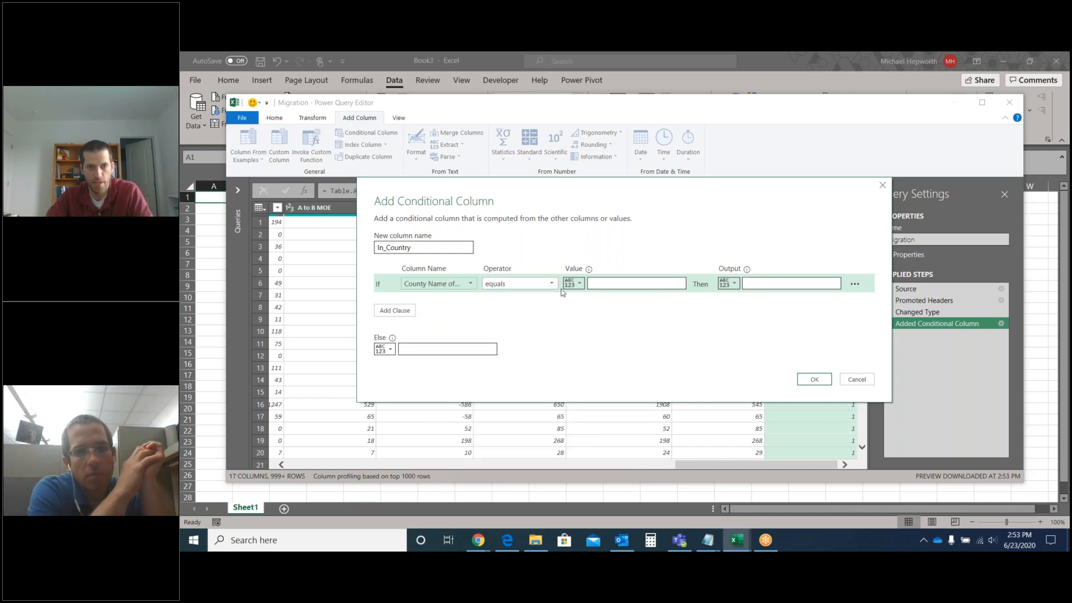
# - Set the In_Country clause's comparison value to the column County Name of Geography B
pyautogui.click(573, 284)
pyautogui.click(594, 308)
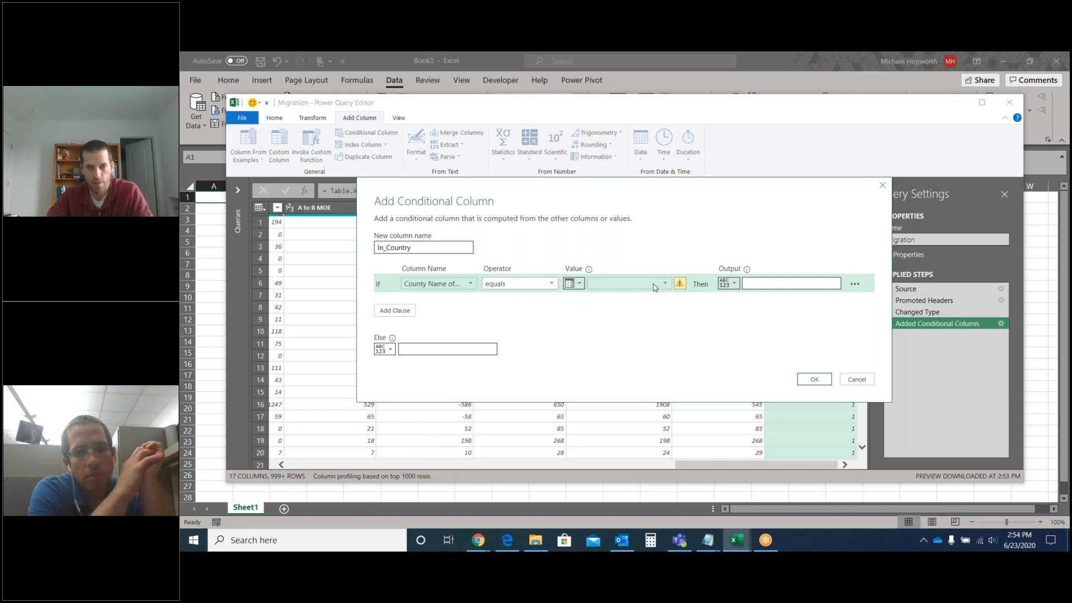
pyautogui.click(664, 284)
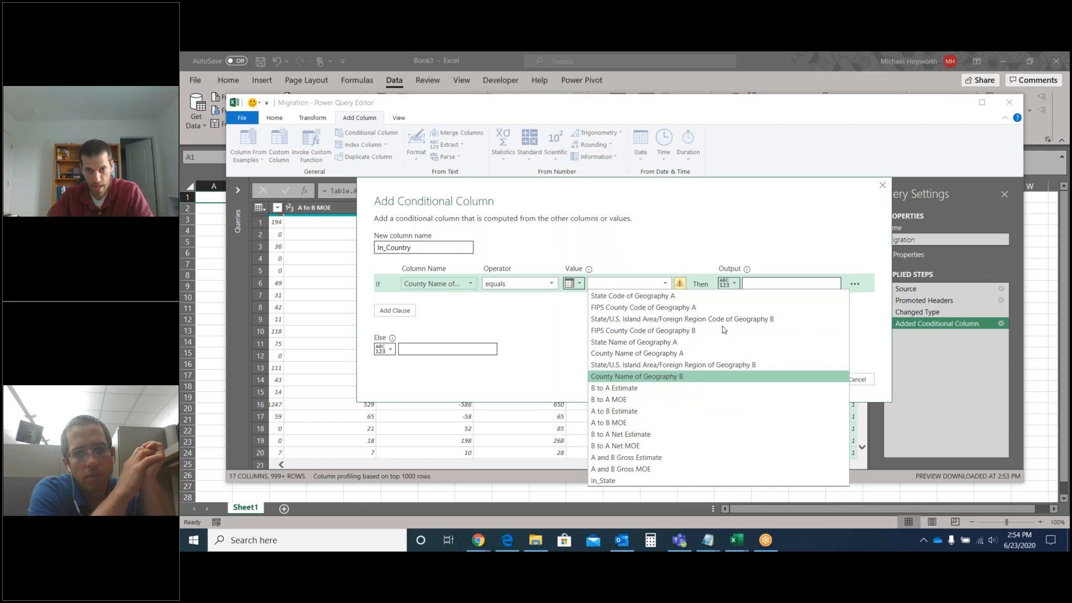
# - Set the In_Country output to 1 and its Else value to 0, and create the column
pyautogui.click(764, 284)
pyautogui.click(468, 348)
pyautogui.write('0')
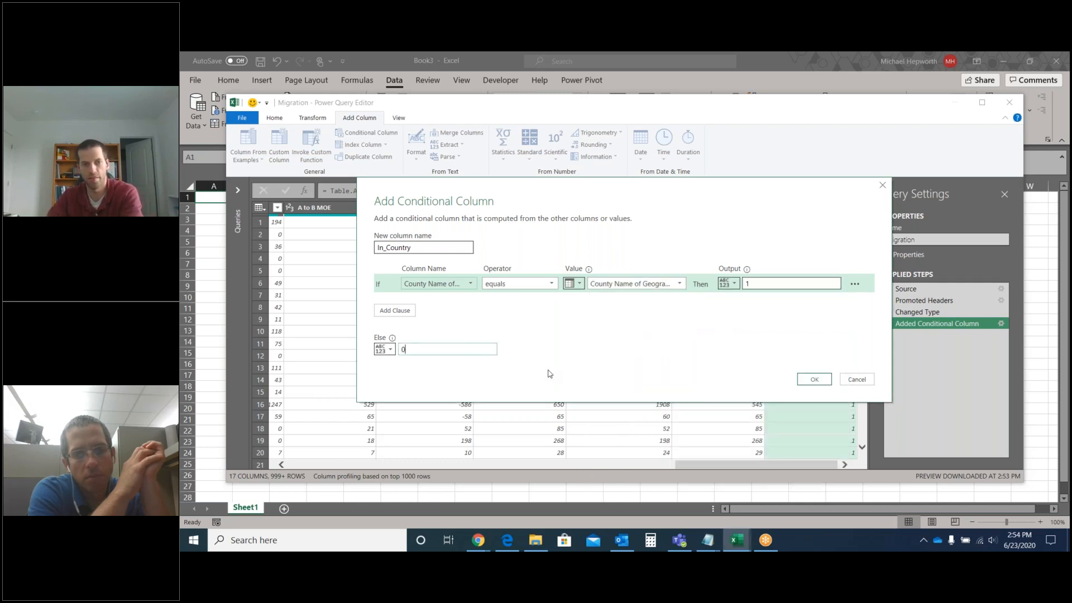
pyautogui.click(813, 379)
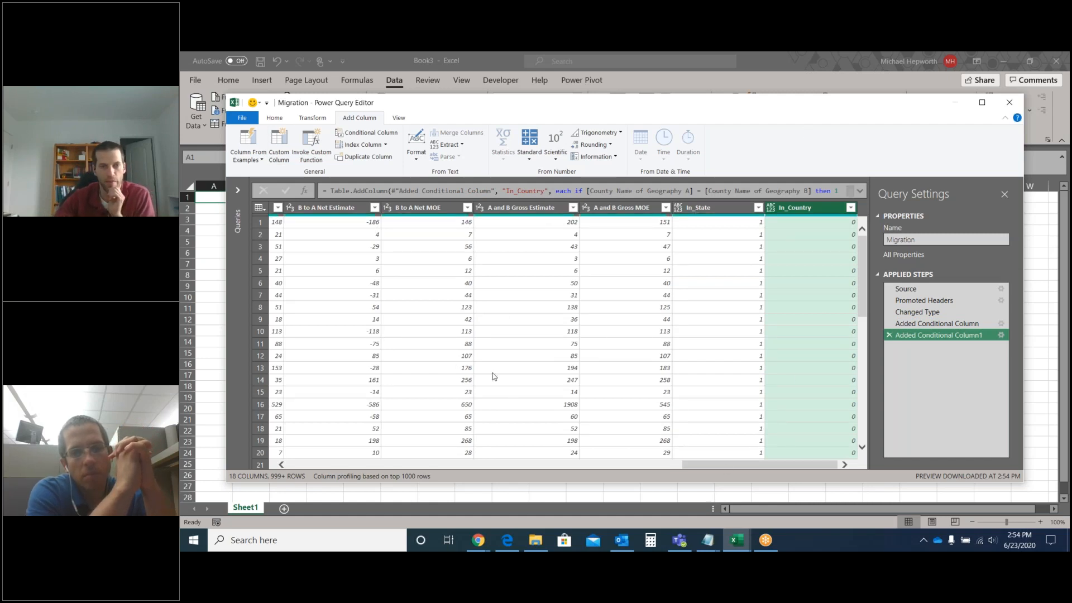
# - Close the query and load it as a table into the existing worksheet at cell A1
pyautogui.click(274, 119)
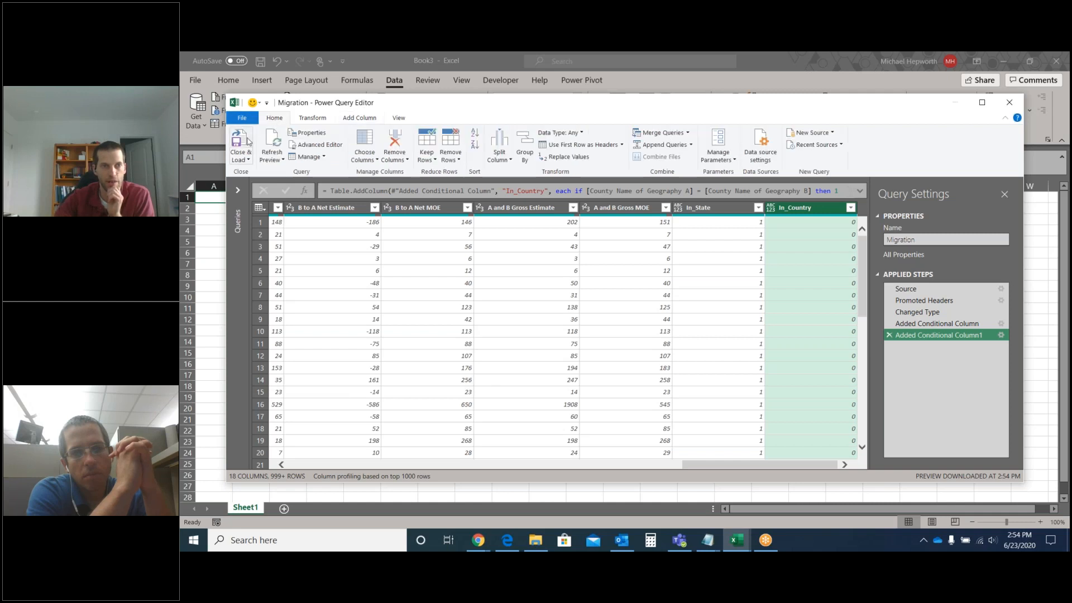
pyautogui.click(247, 161)
pyautogui.click(256, 172)
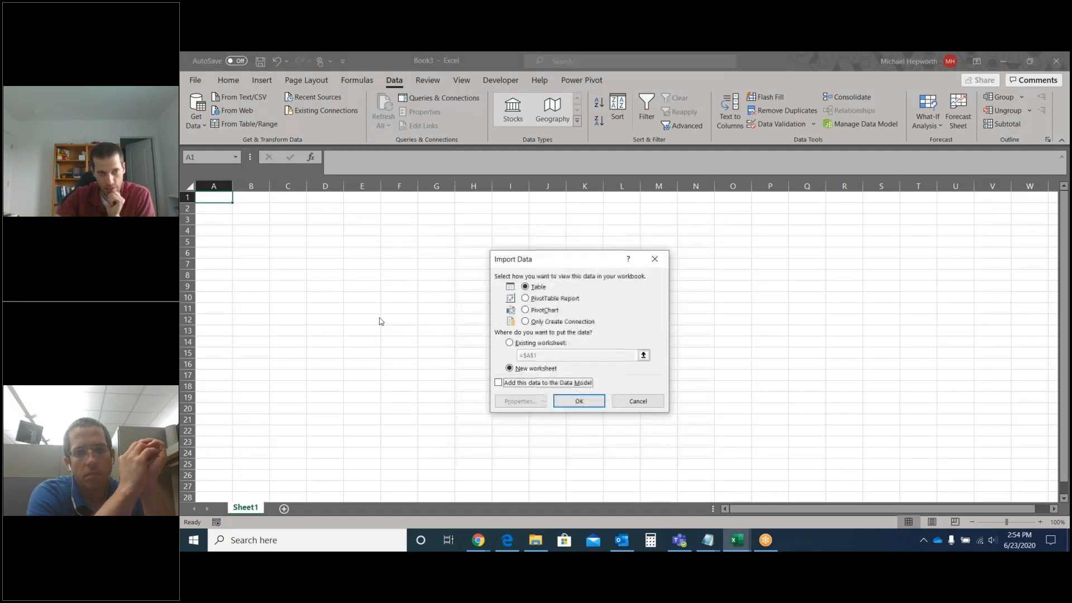
pyautogui.click(517, 344)
pyautogui.click(579, 401)
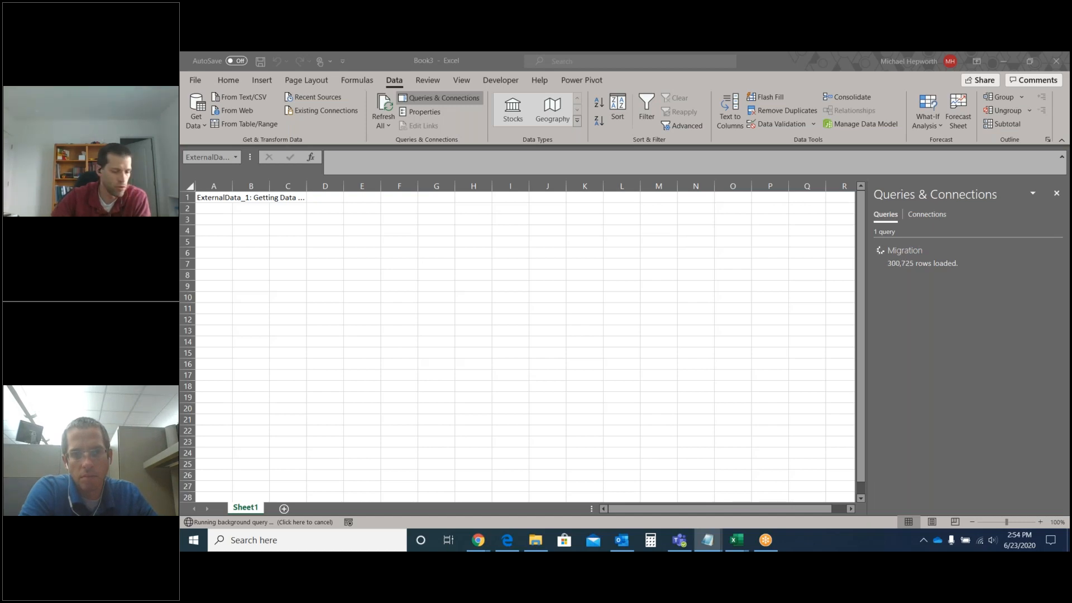
# - Switch to Chrome, open the copied address pe.usps.com/text/pub28/28apb.htm and look through its table of state abbreviations
pyautogui.moveTo(477, 540)
pyautogui.click(502, 505)
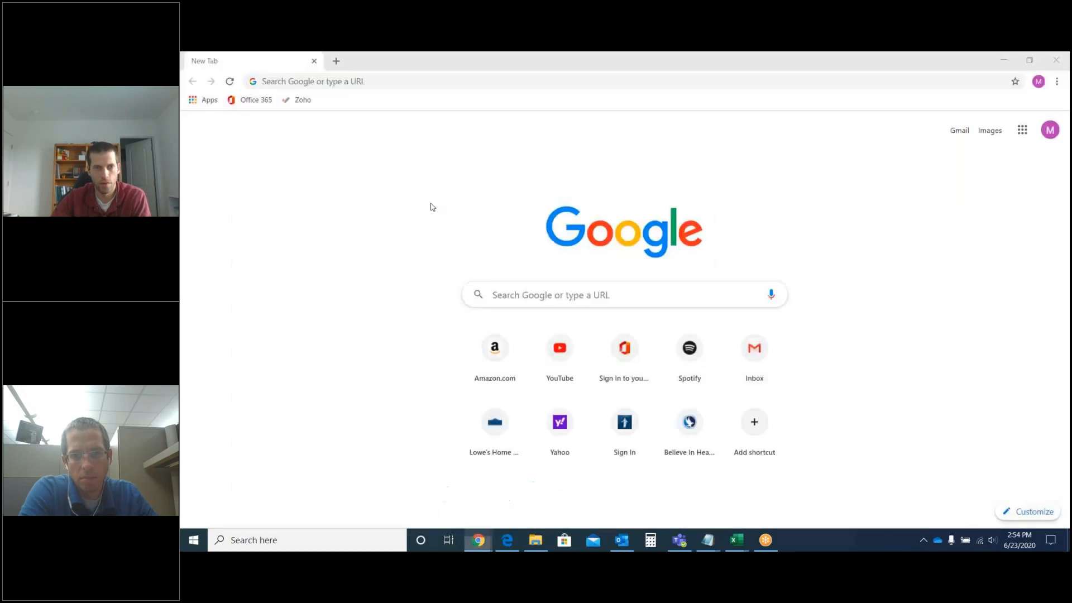
pyautogui.click(395, 81)
pyautogui.hotkey('ctrl', 'v')
pyautogui.press('Return')
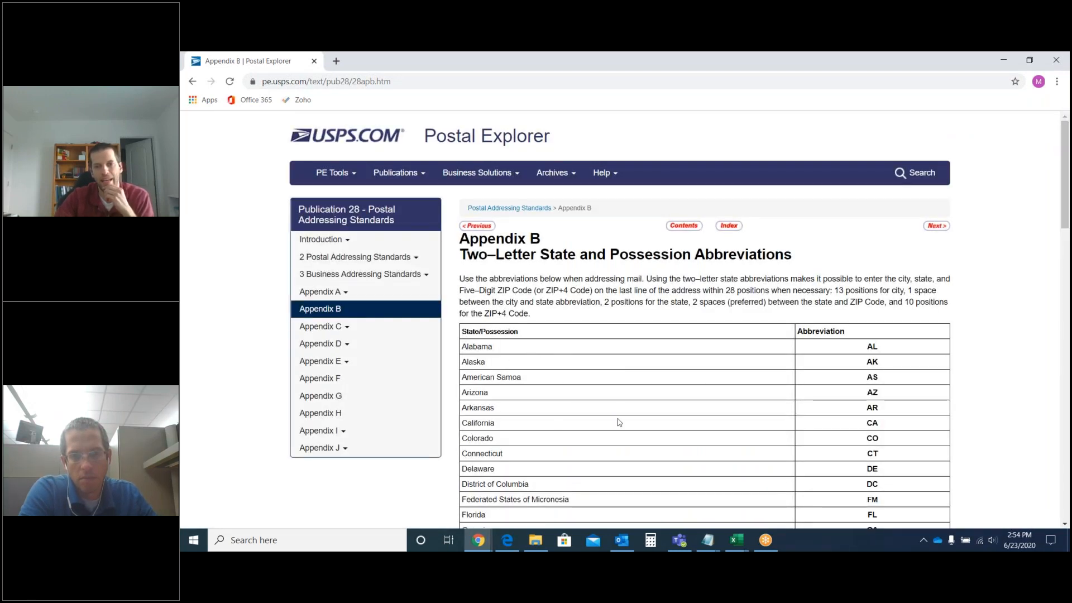
pyautogui.scroll(-14, 870, 393)
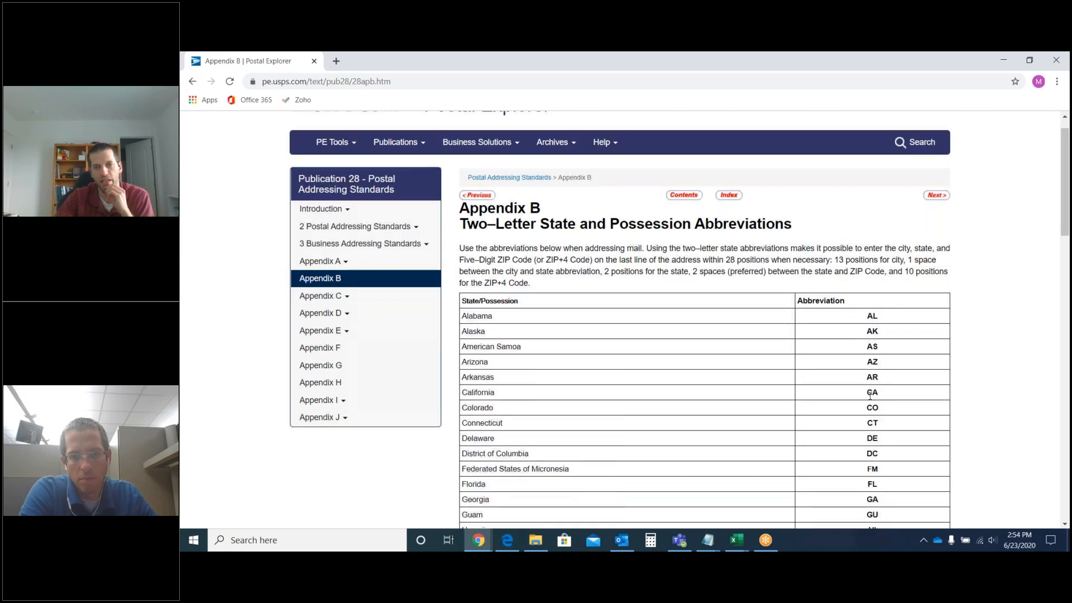
pyautogui.scroll(15, 703, 318)
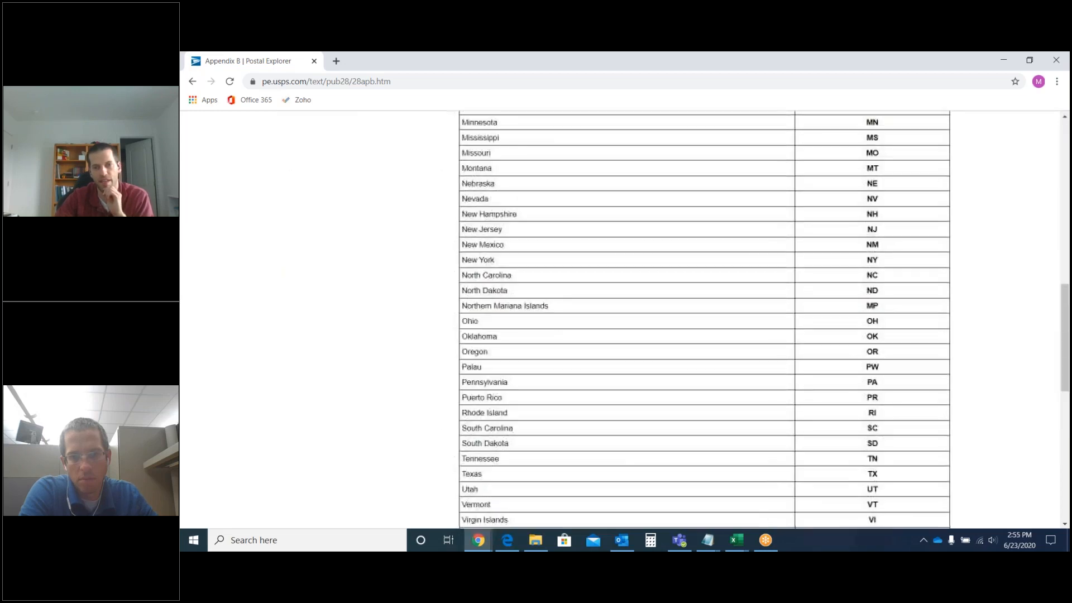
pyautogui.scroll(-7, 765, 349)
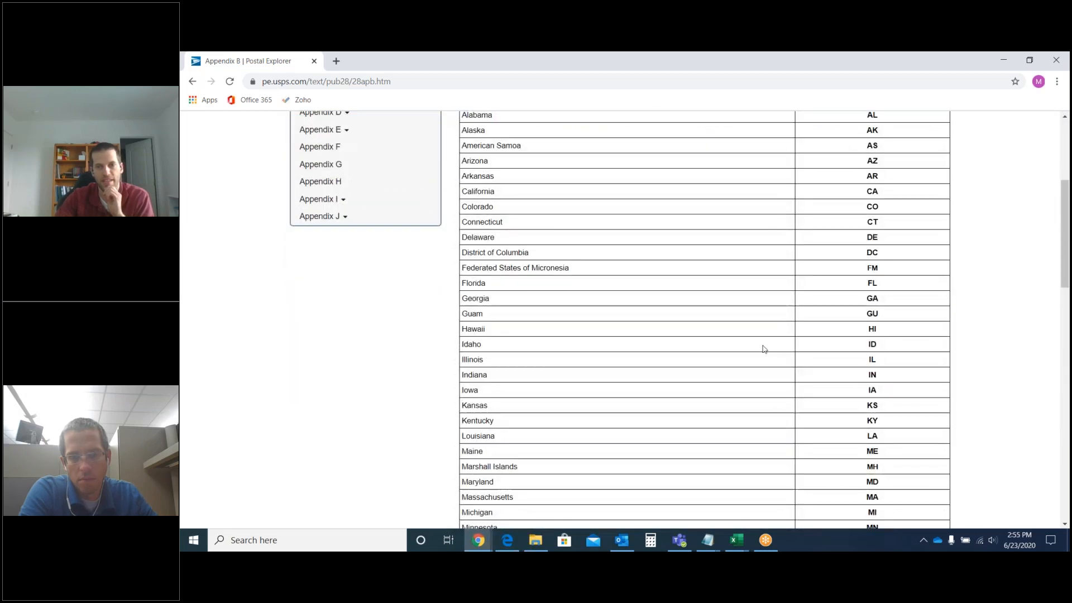
pyautogui.scroll(6, 765, 350)
pyautogui.scroll(2, 766, 355)
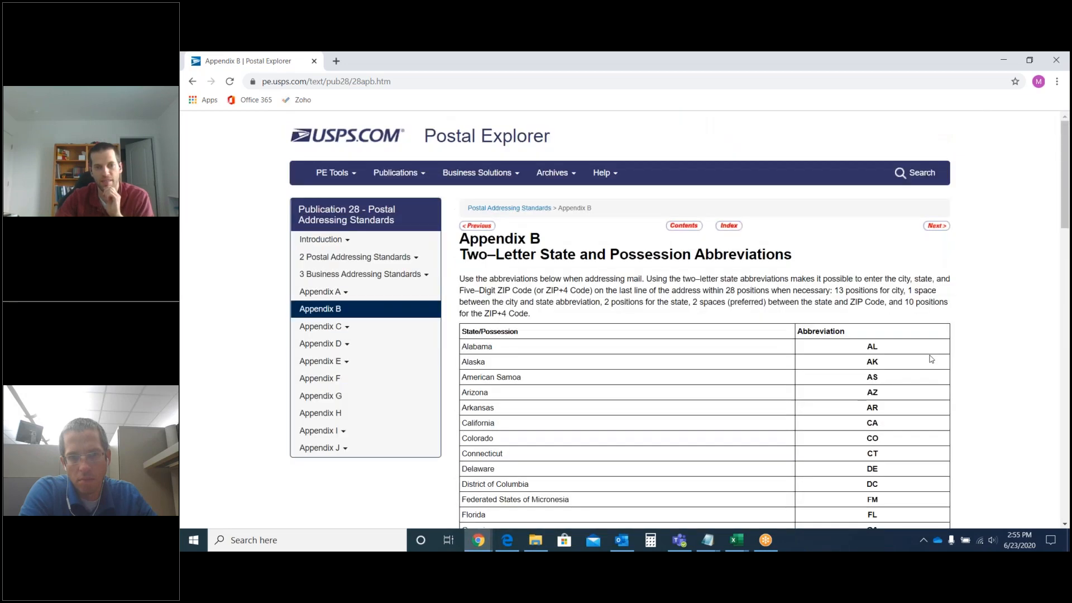
# - Switch back to the Book3 workbook in Excel and examine the loaded Migration table from its first to its last row
pyautogui.click(736, 540)
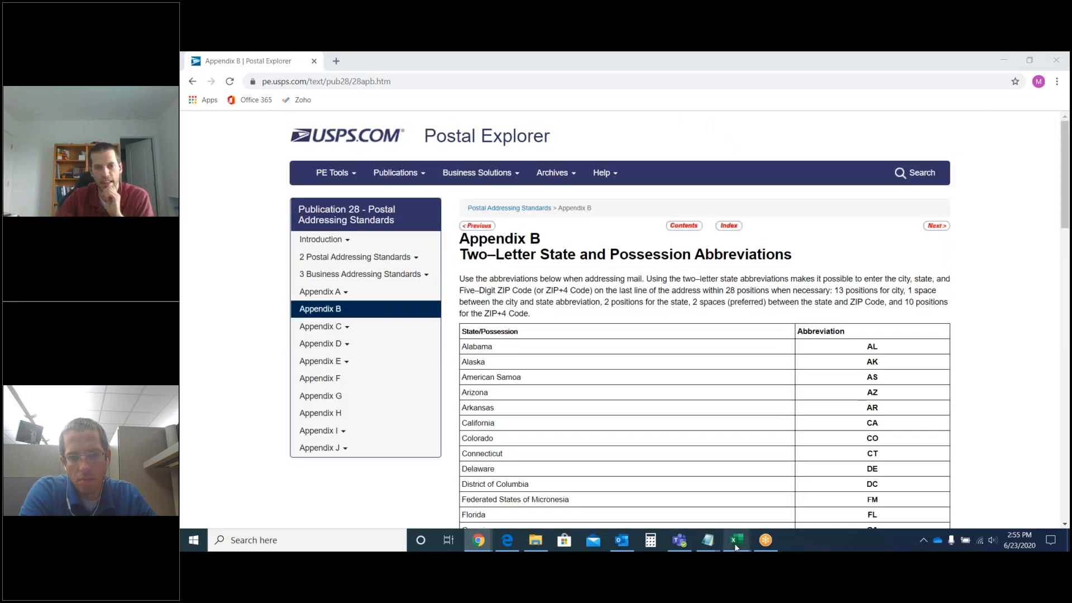
pyautogui.click(864, 489)
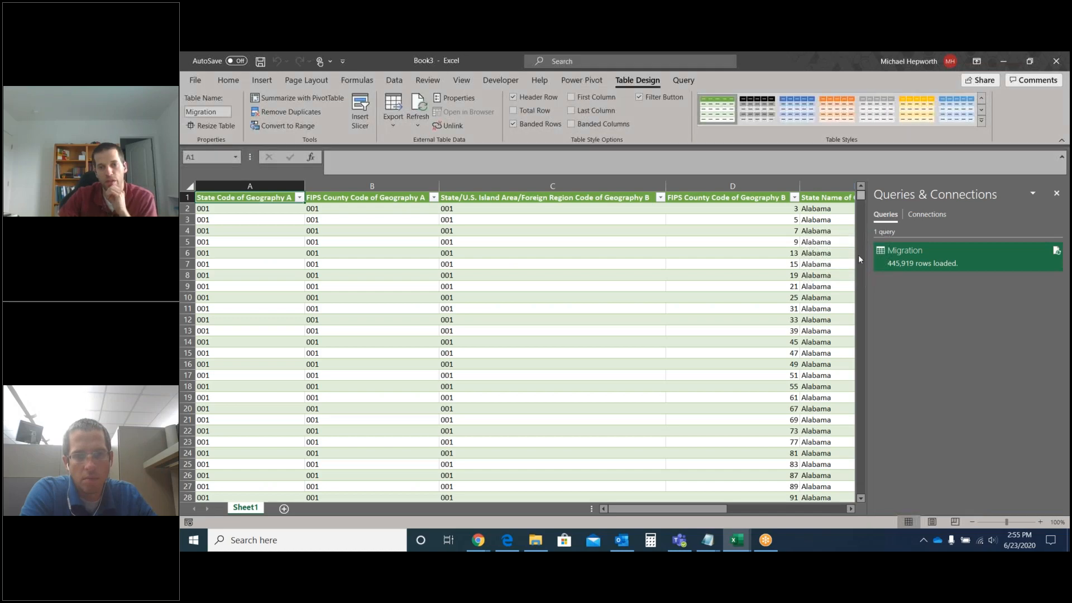
pyautogui.moveTo(860, 196); pyautogui.dragTo(862, 463)
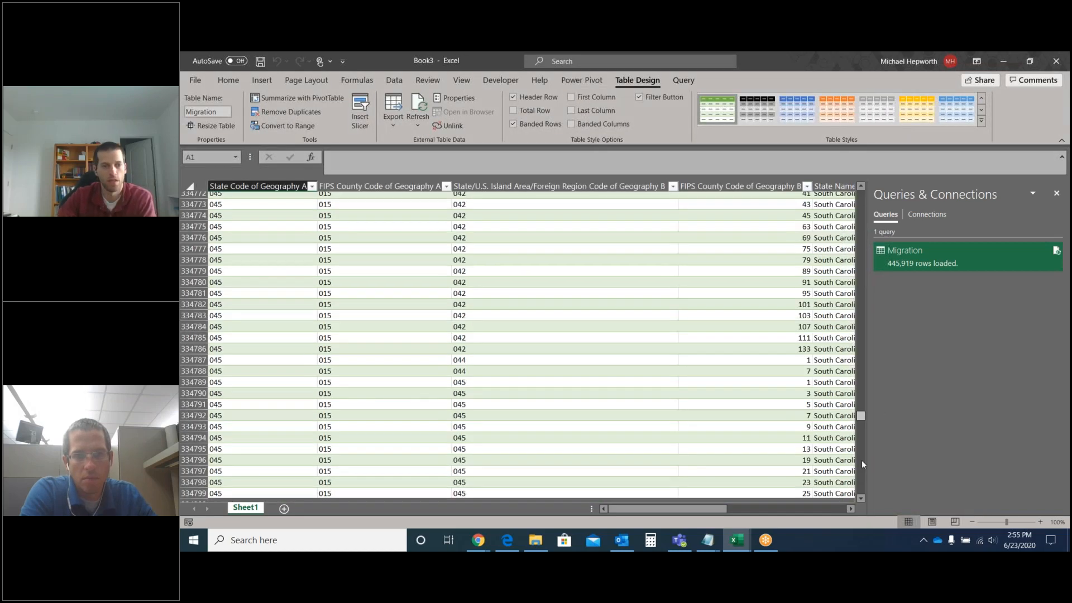
pyautogui.hotkey('ctrl', 'Down')
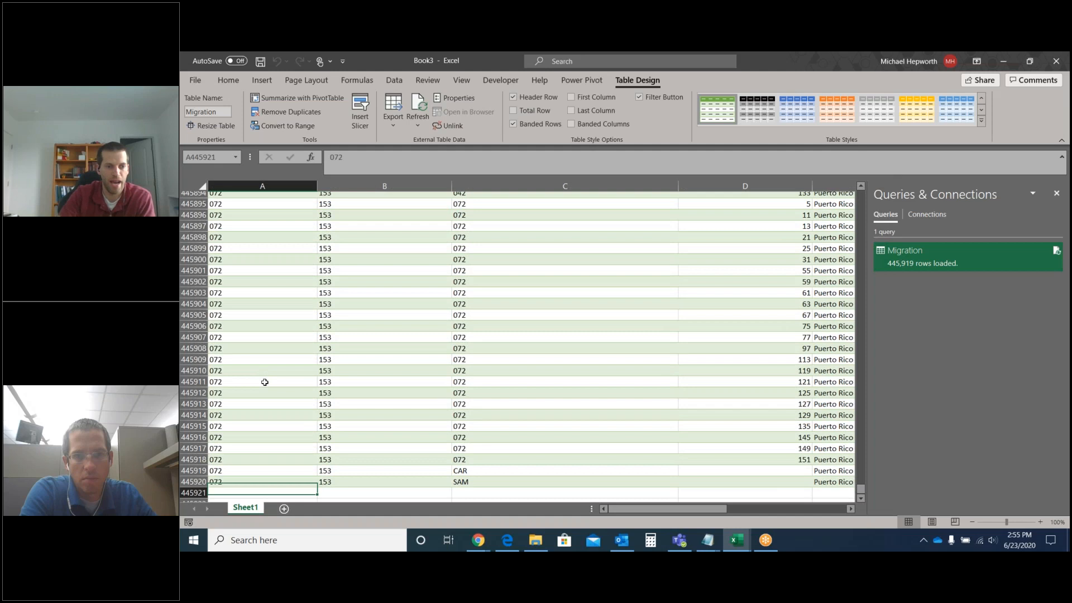
pyautogui.hotkey('ctrl', 'Down')
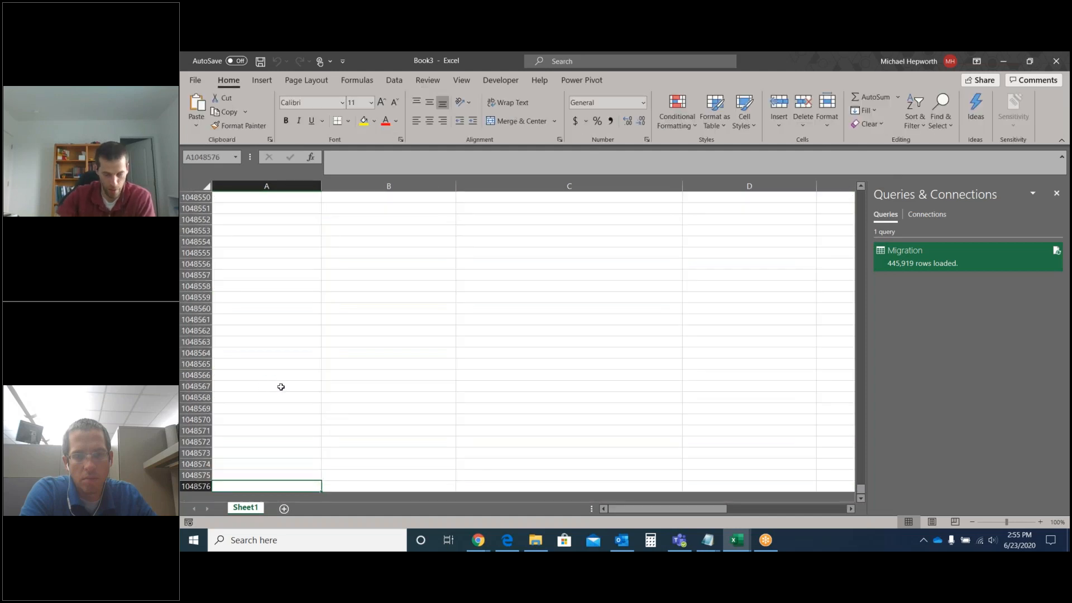
pyautogui.hotkey('ctrl', 'Home')
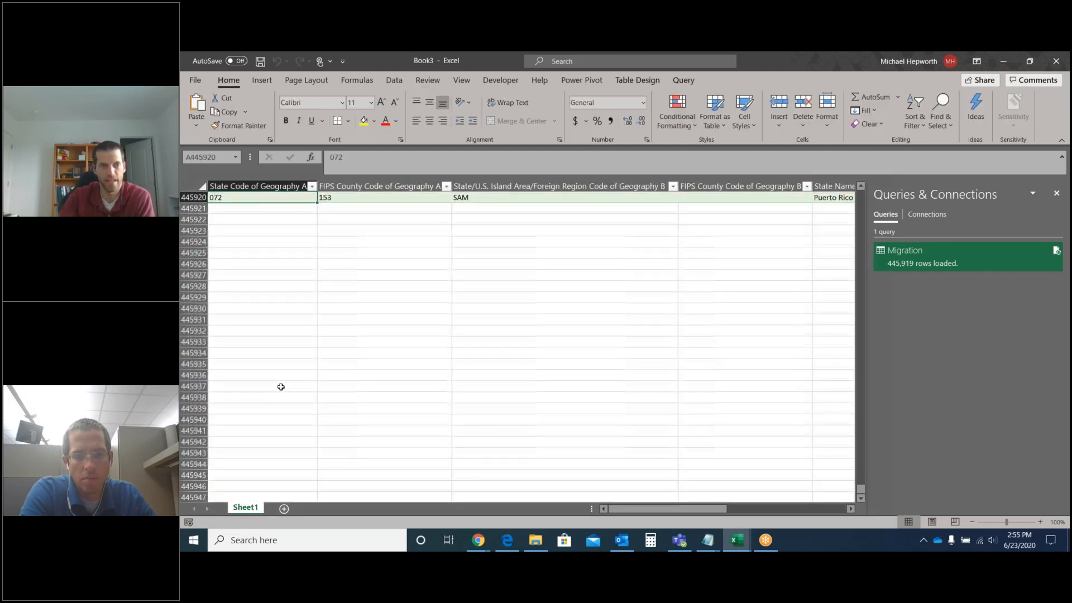
pyautogui.scroll(-7, 281, 386)
pyautogui.scroll(7, 280, 386)
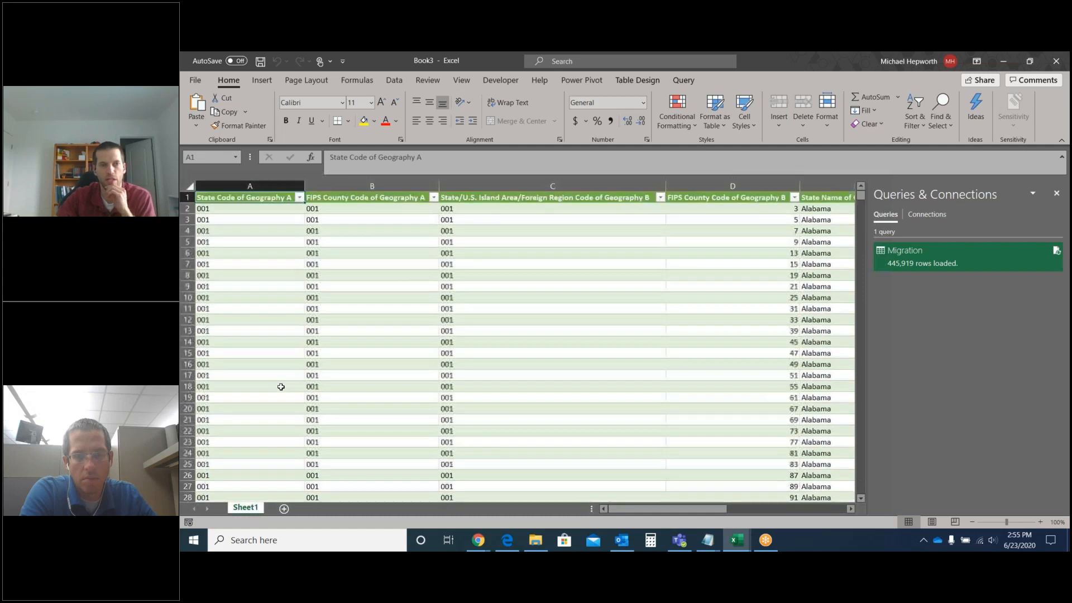
pyautogui.click(394, 81)
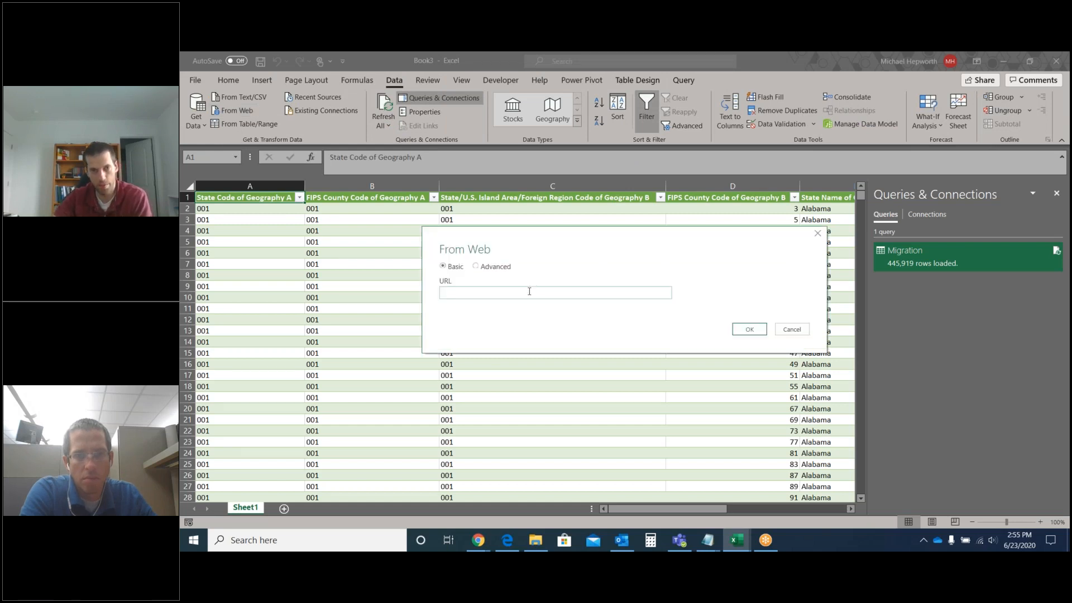
pyautogui.hotkey('ctrl', 'v')
pyautogui.click(749, 328)
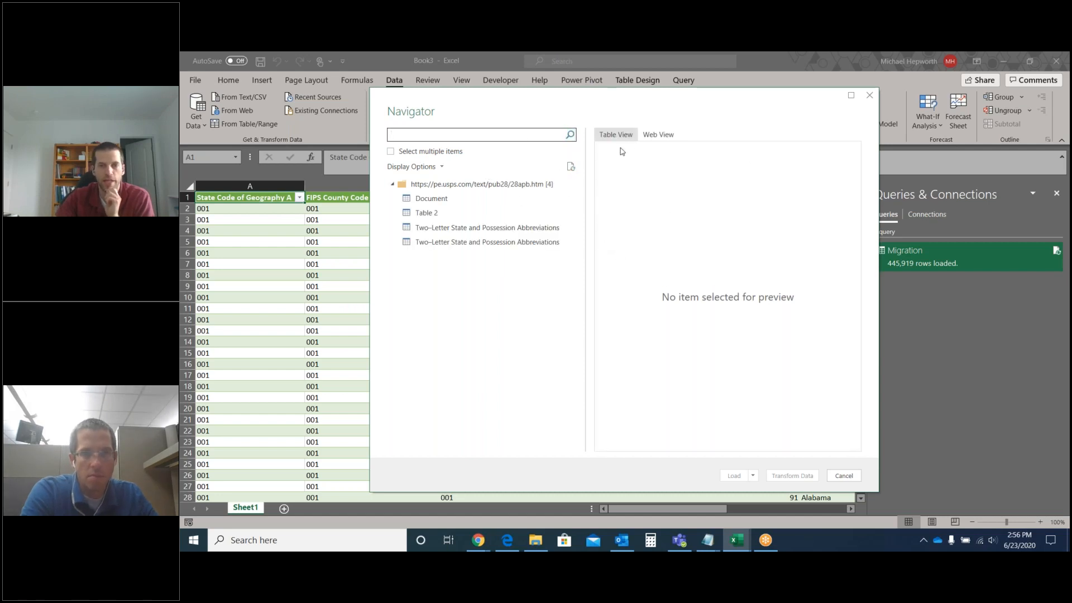
# - Preview the web page in Web View and the Document item in Table View
pyautogui.click(659, 136)
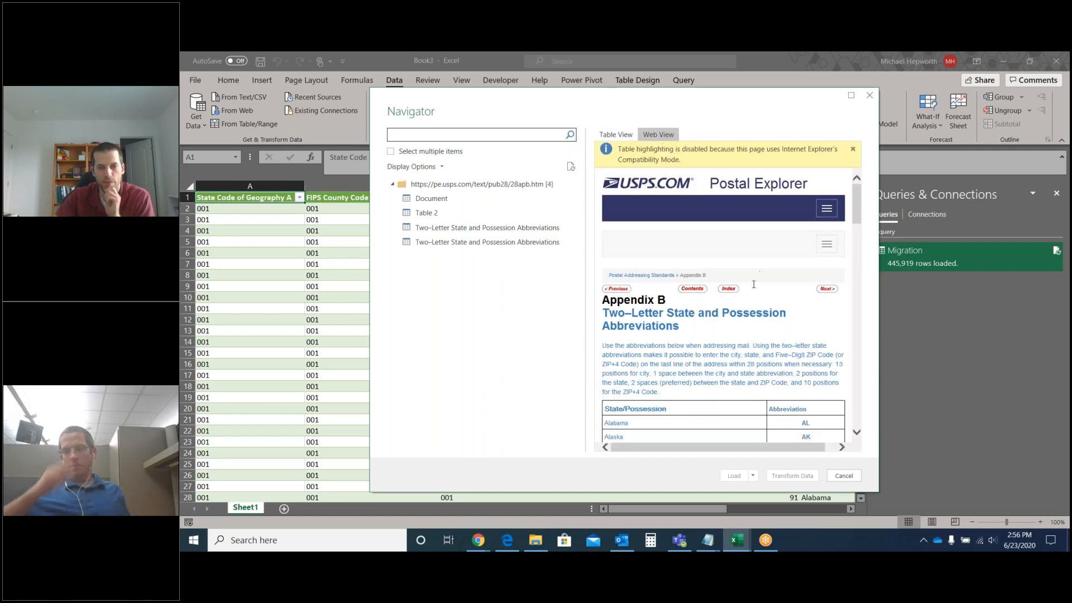
pyautogui.scroll(-10, 753, 285)
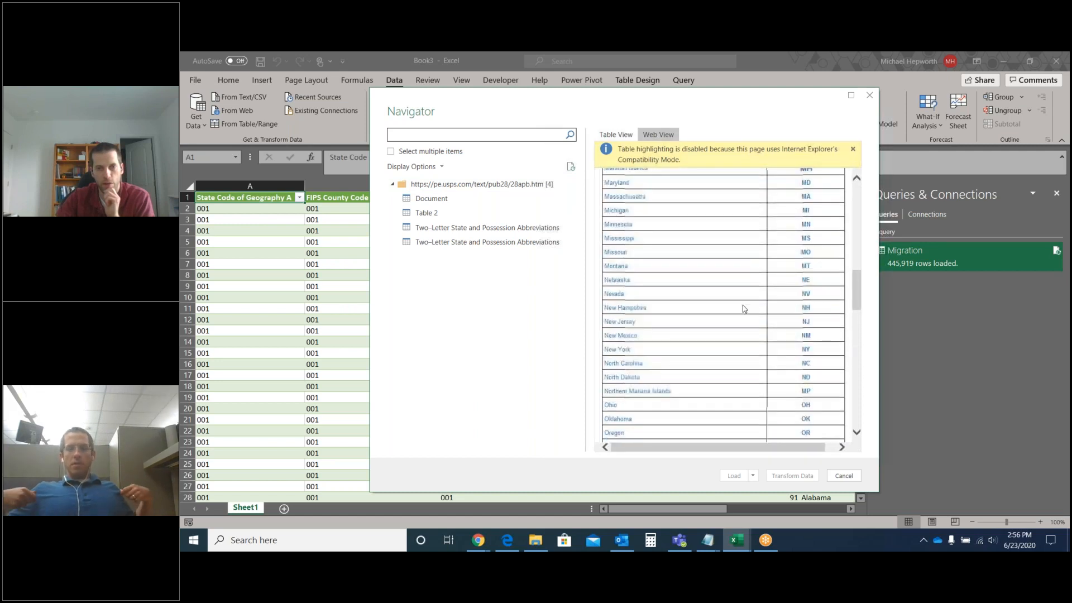
pyautogui.scroll(10, 744, 308)
pyautogui.click(616, 134)
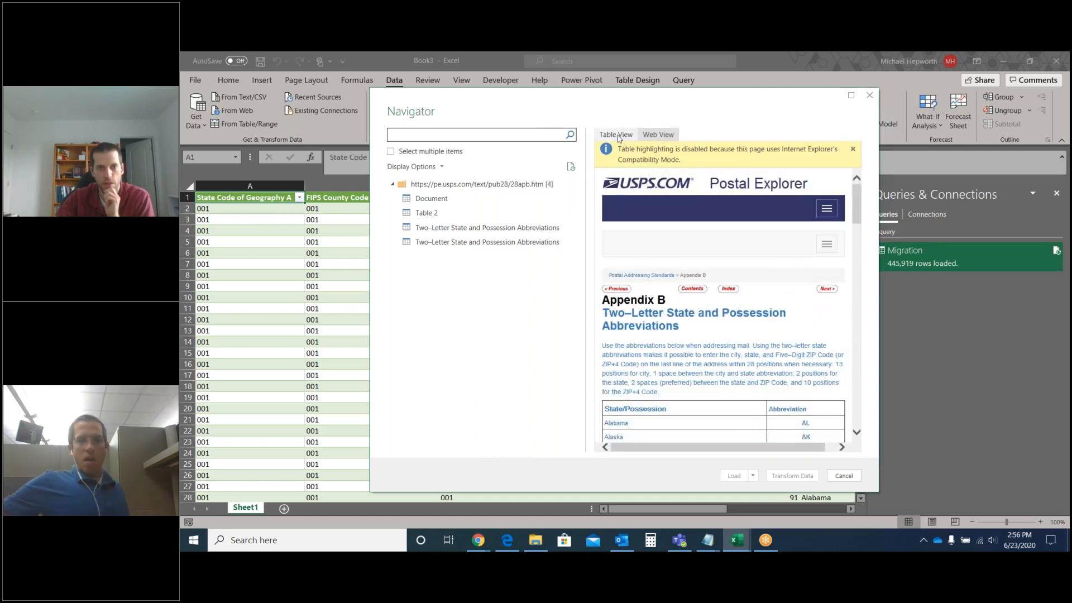
pyautogui.click(433, 200)
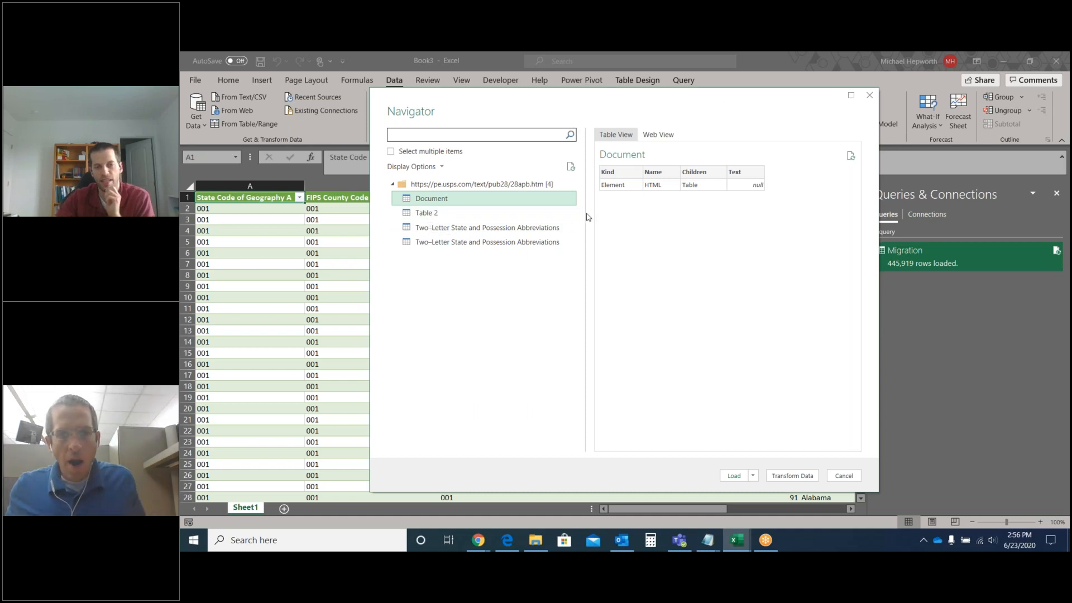
# - Preview Table 2 and the first Two-Letter State and Possession Abbreviations table, and open the latter for transformation in Power Query
pyautogui.click(453, 214)
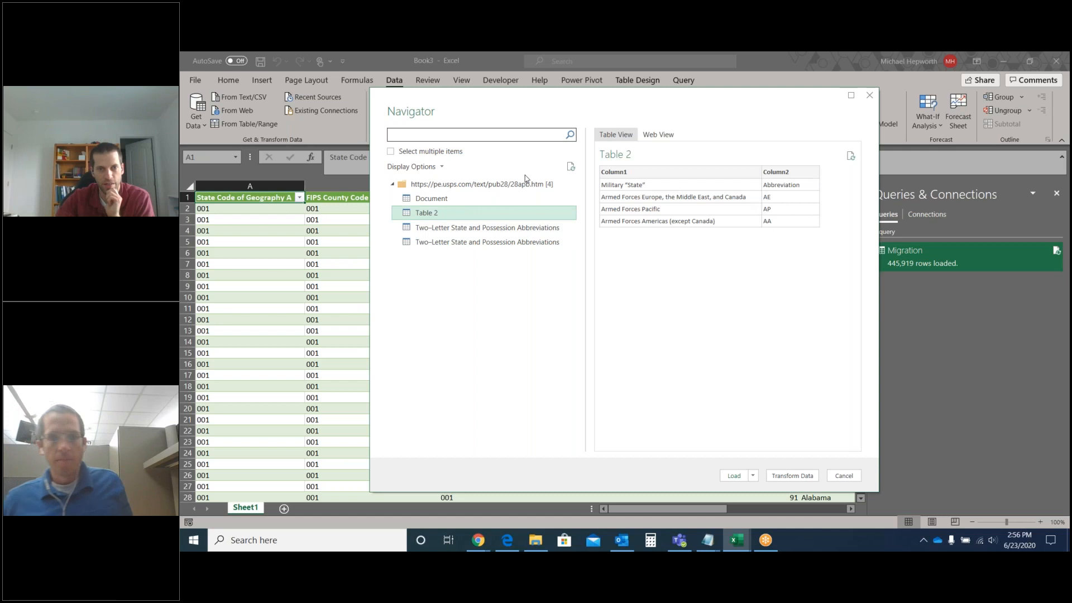
pyautogui.click(497, 228)
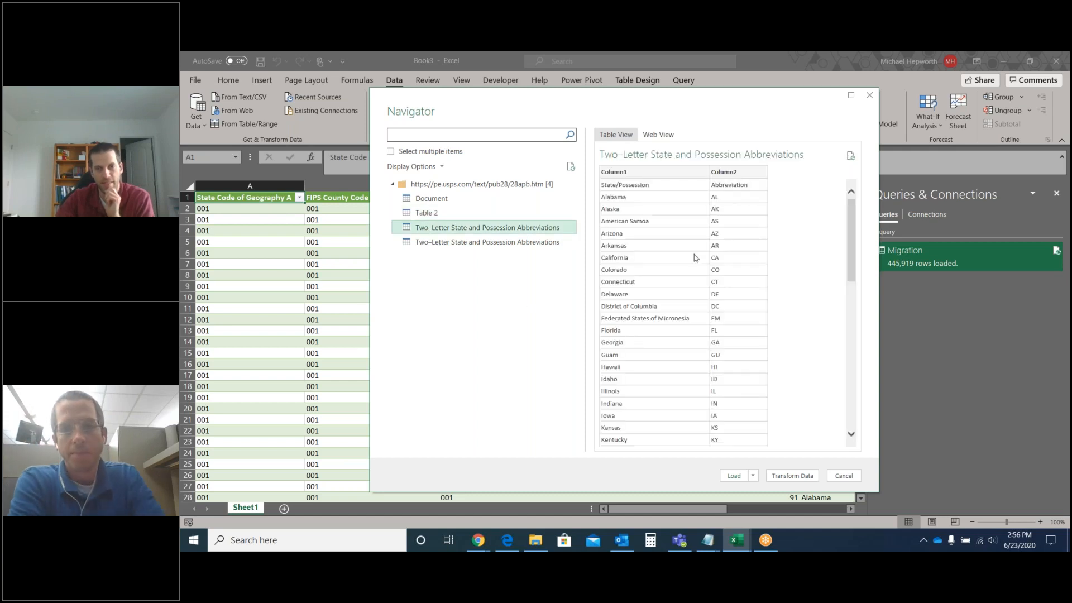
pyautogui.scroll(-10, 694, 254)
pyautogui.scroll(10, 733, 445)
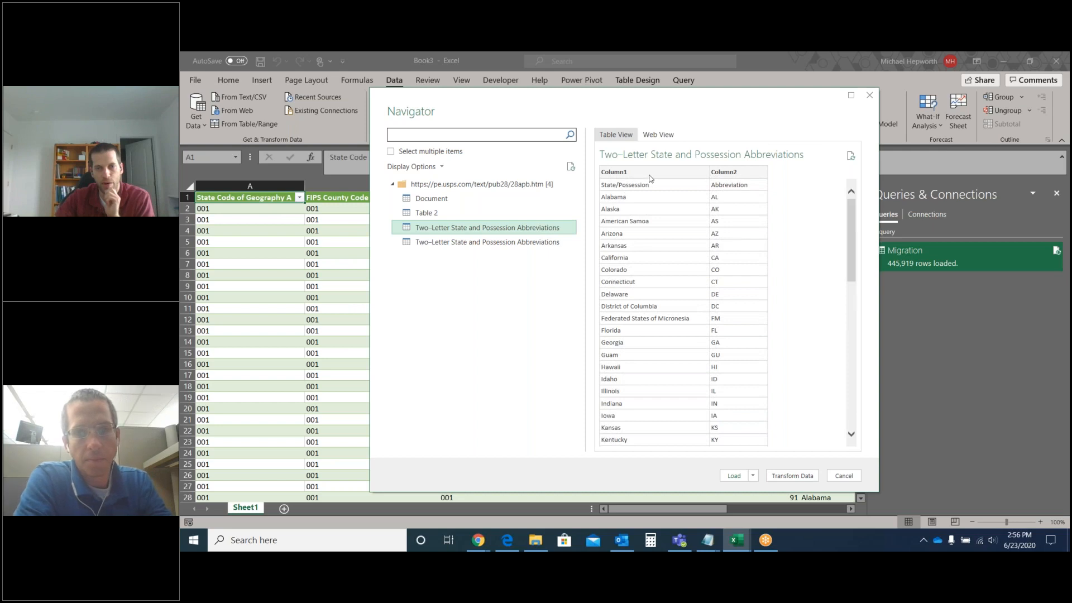
pyautogui.click(795, 474)
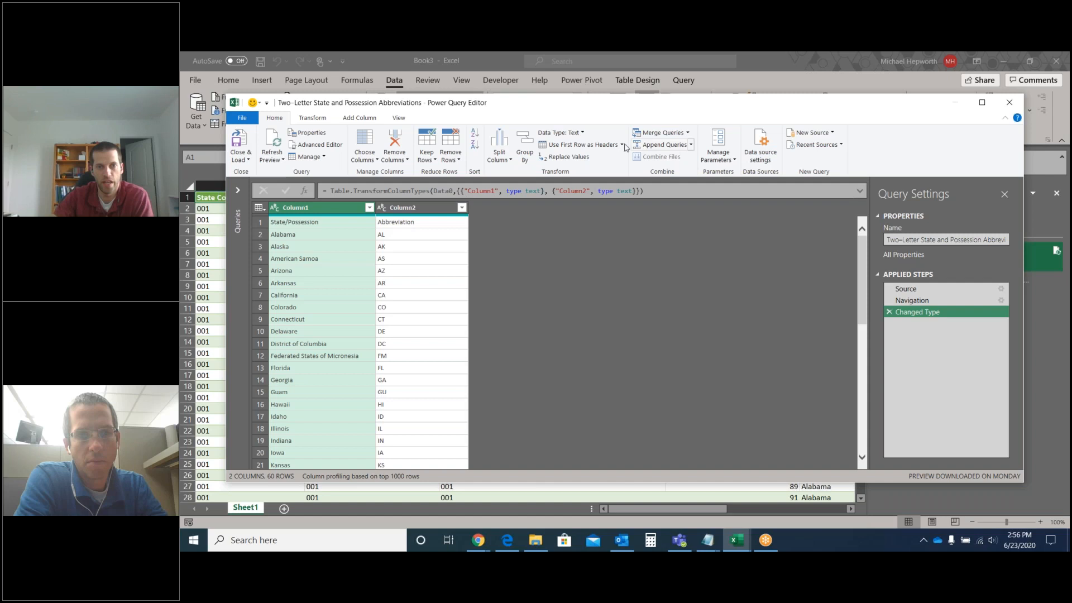
# - Promote the first row of the state abbreviations query to headers and load it as a table on a new worksheet
pyautogui.click(596, 146)
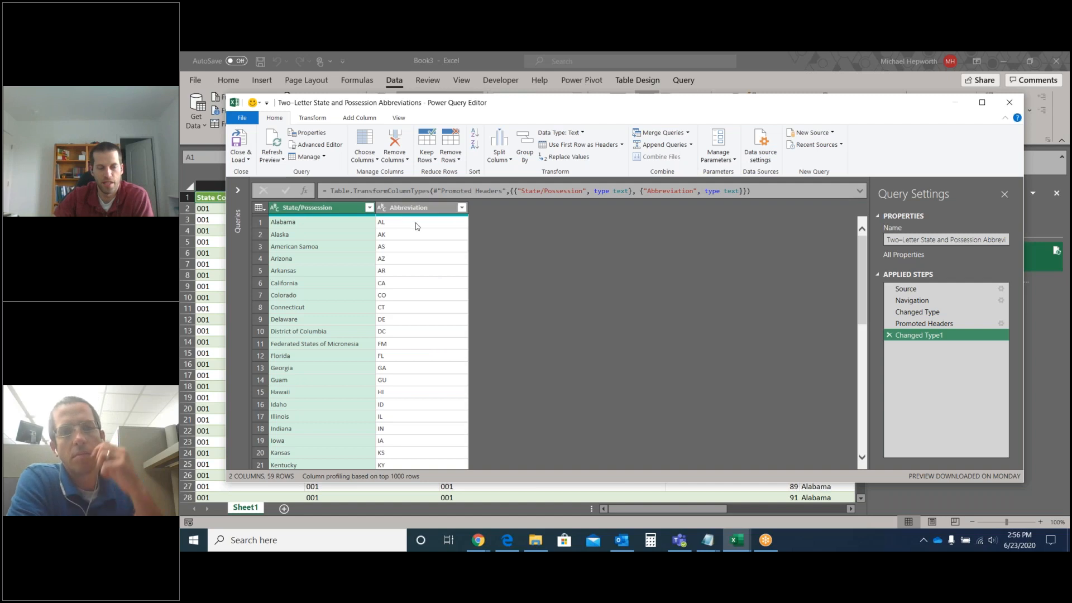
pyautogui.click(240, 159)
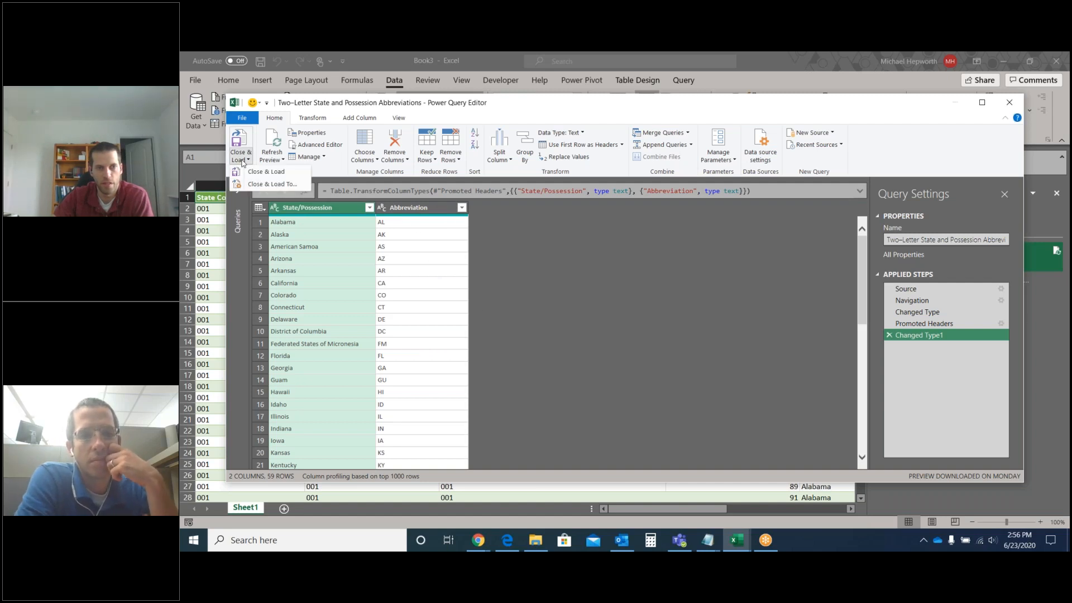
pyautogui.click(272, 185)
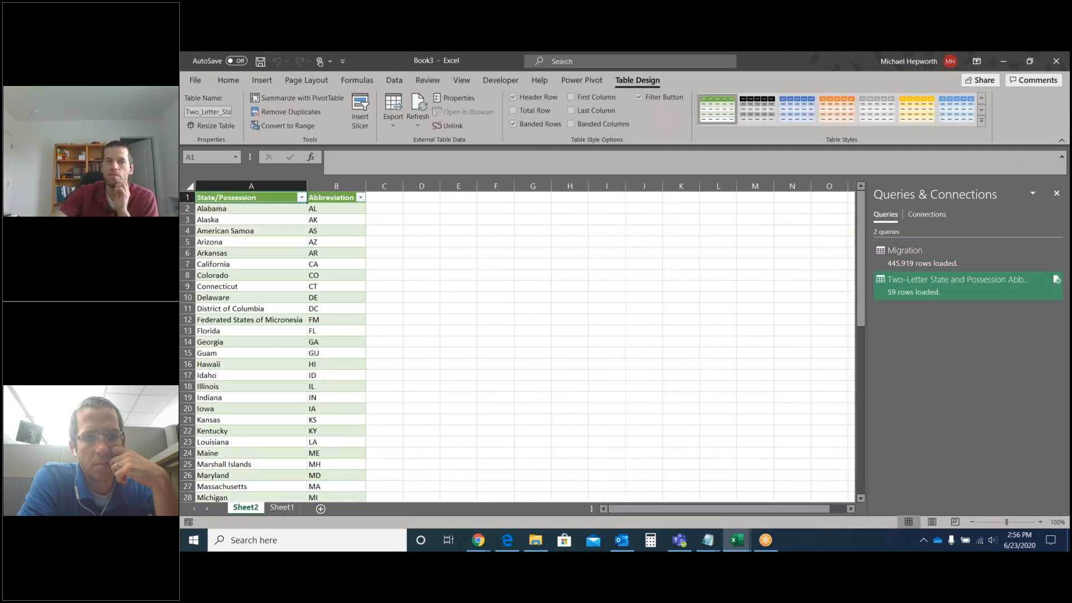
# - View the Migration table on Sheet1 and the state abbreviations table on Sheet2 in turn
pyautogui.click(279, 507)
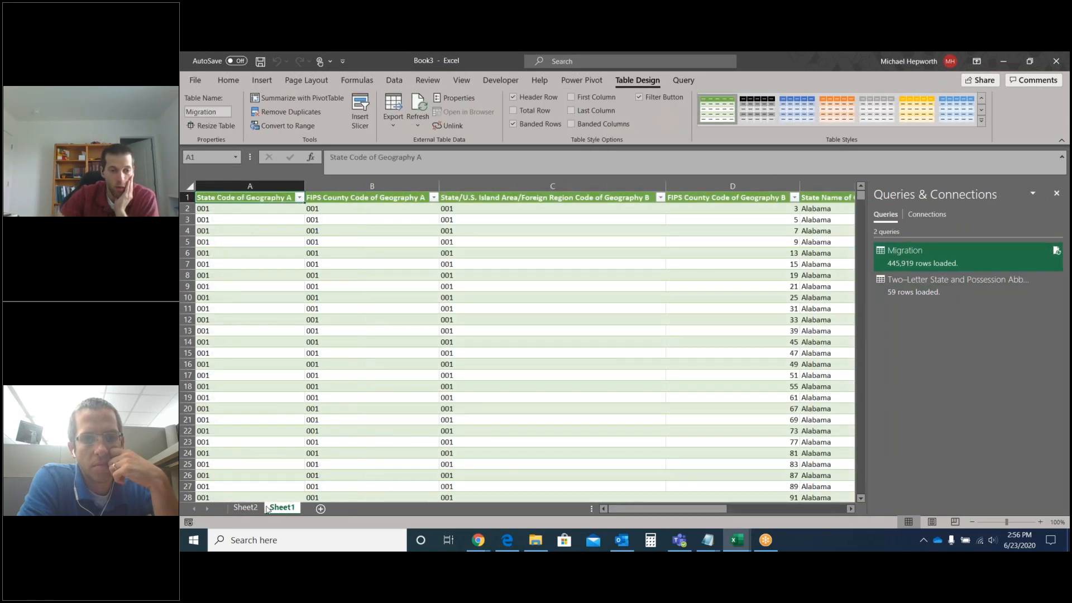
pyautogui.click(244, 507)
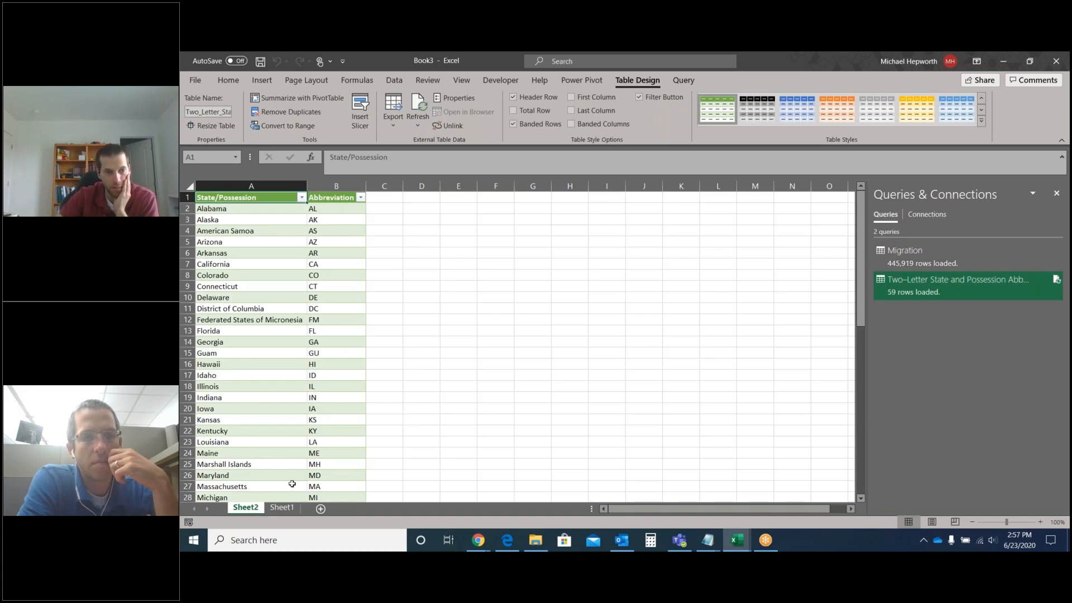
pyautogui.click(281, 506)
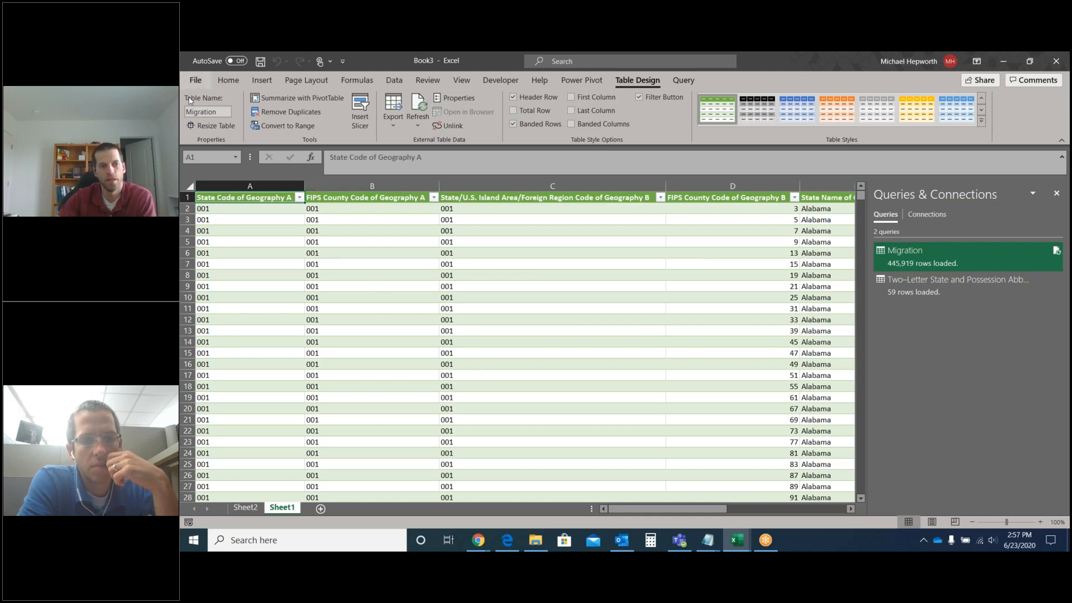
# - Check in the Excel options that Microsoft Power Pivot for Excel is enabled among the COM Add-ins, without changing anything
pyautogui.click(196, 80)
pyautogui.press('Escape')
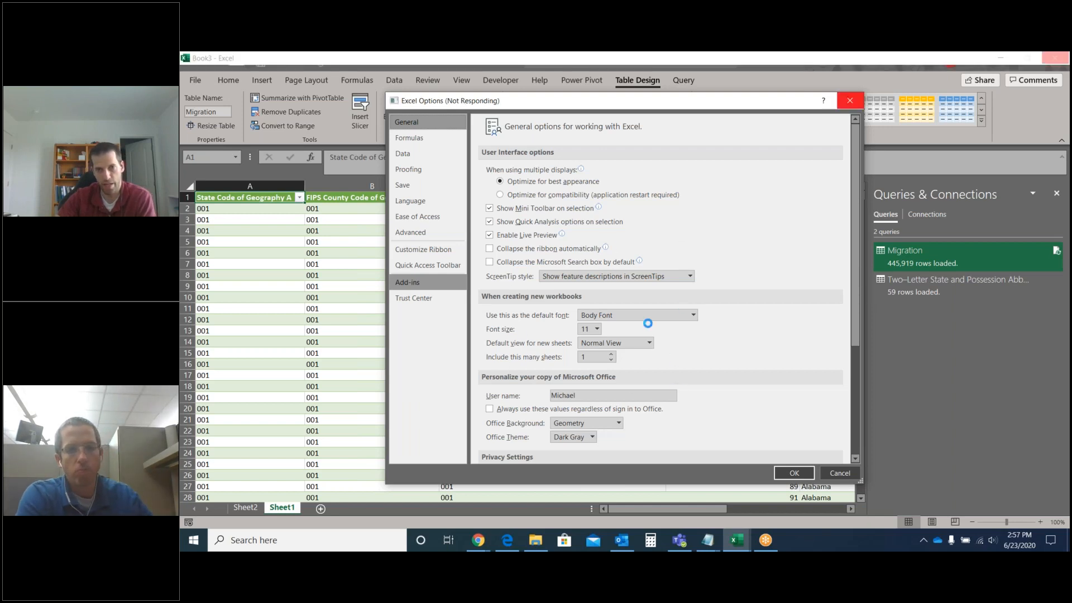
pyautogui.click(594, 449)
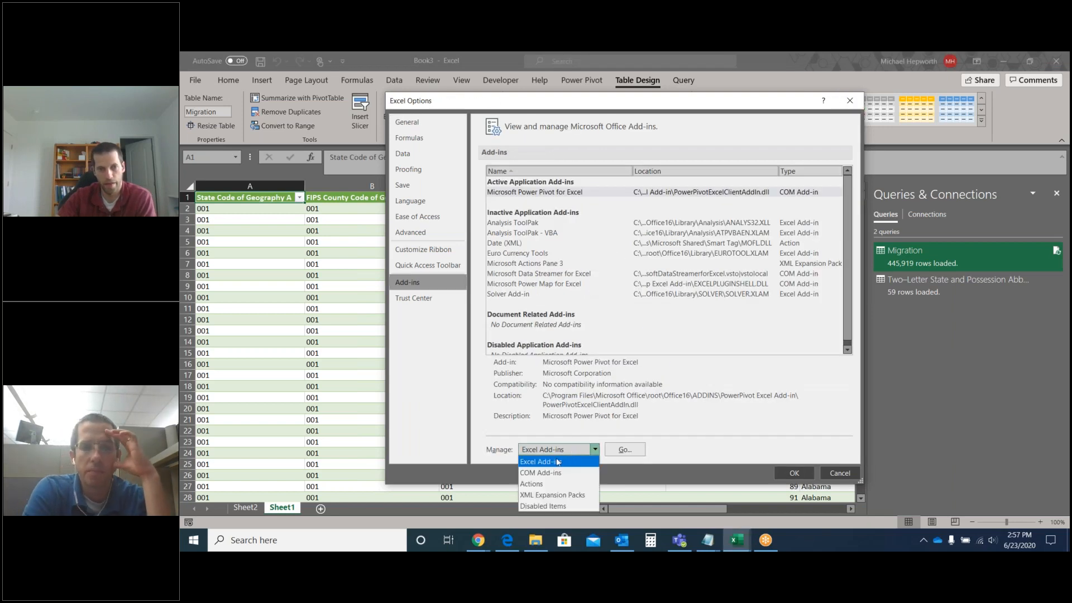
pyautogui.click(590, 471)
pyautogui.click(624, 450)
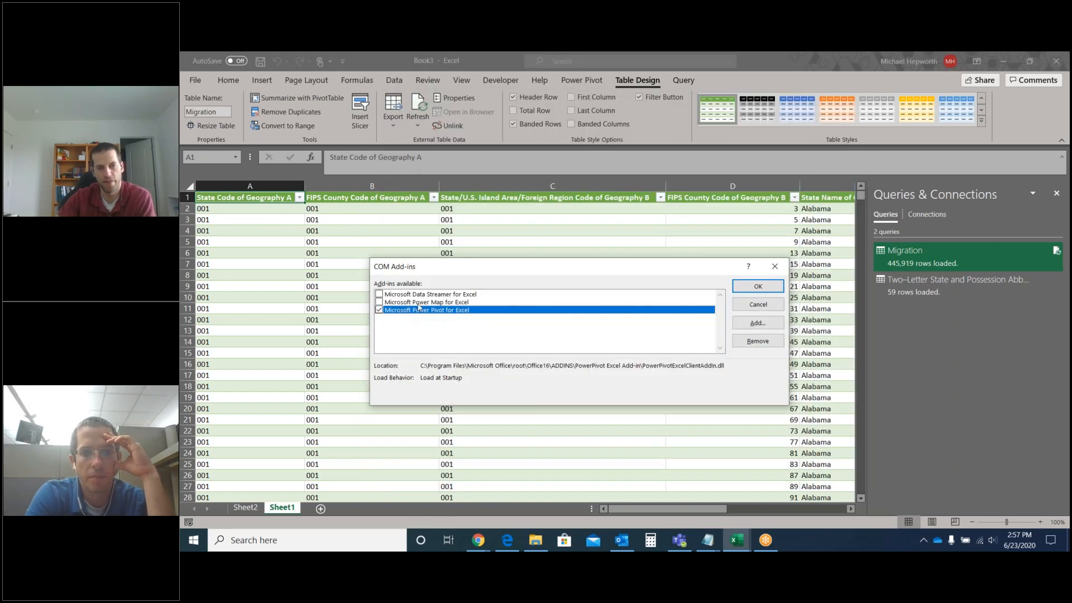
pyautogui.click(758, 305)
# - Add the Migration table on Sheet1 and the state abbreviations table on Sheet2 to the Power Pivot data model
pyautogui.click(581, 80)
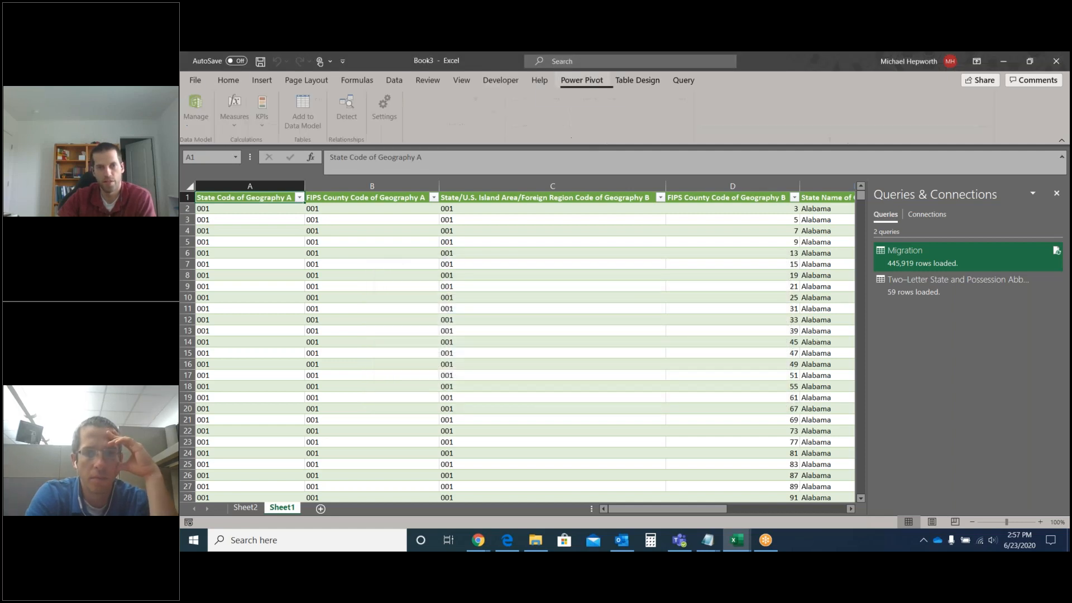
pyautogui.click(306, 124)
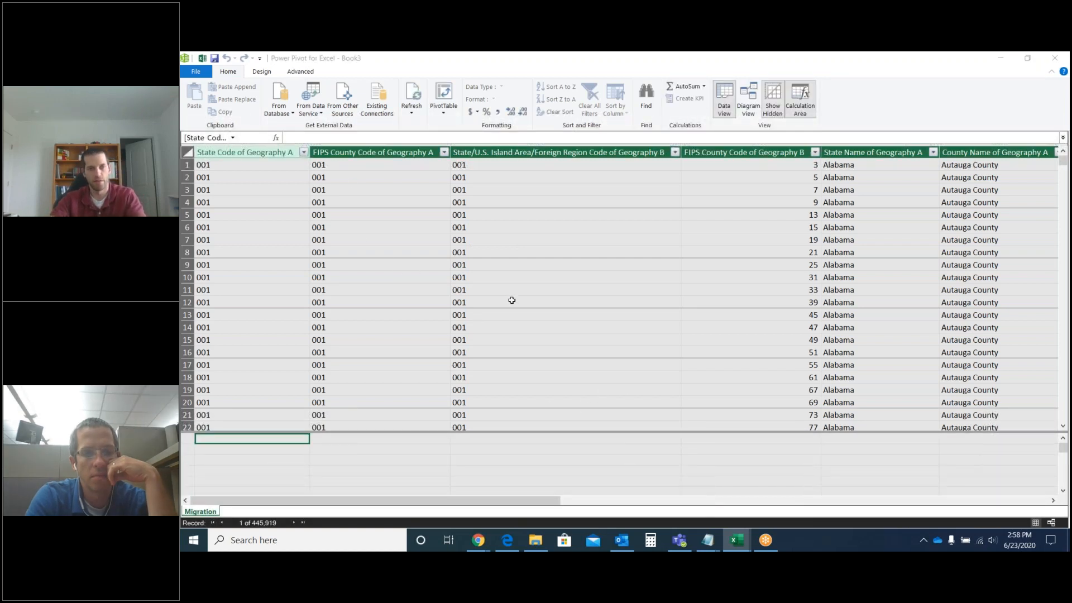
pyautogui.hotkey('alt', 'Tab')
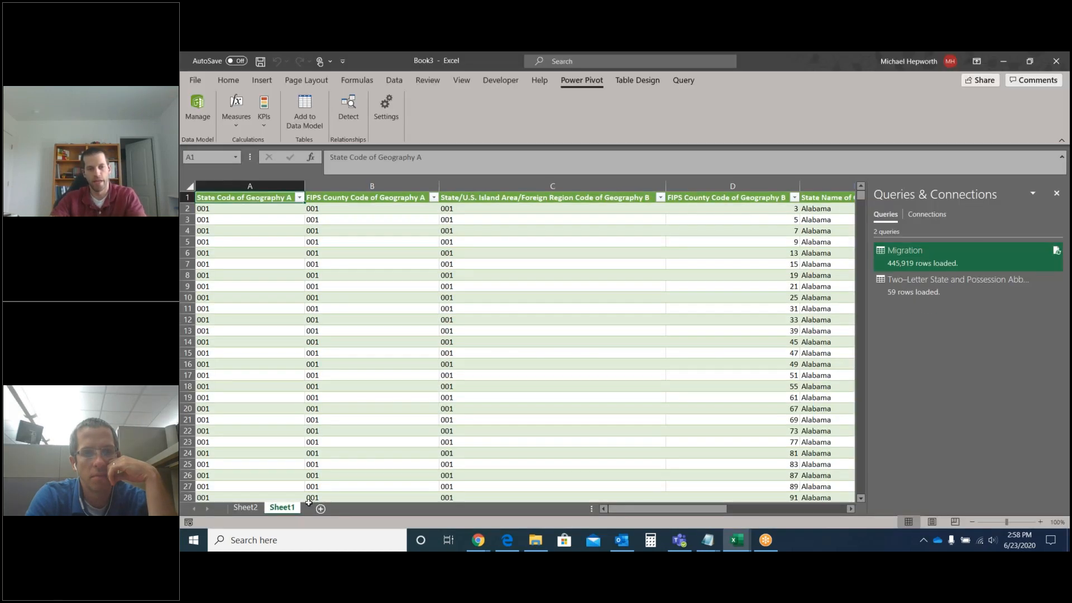
pyautogui.click(253, 507)
pyautogui.click(303, 114)
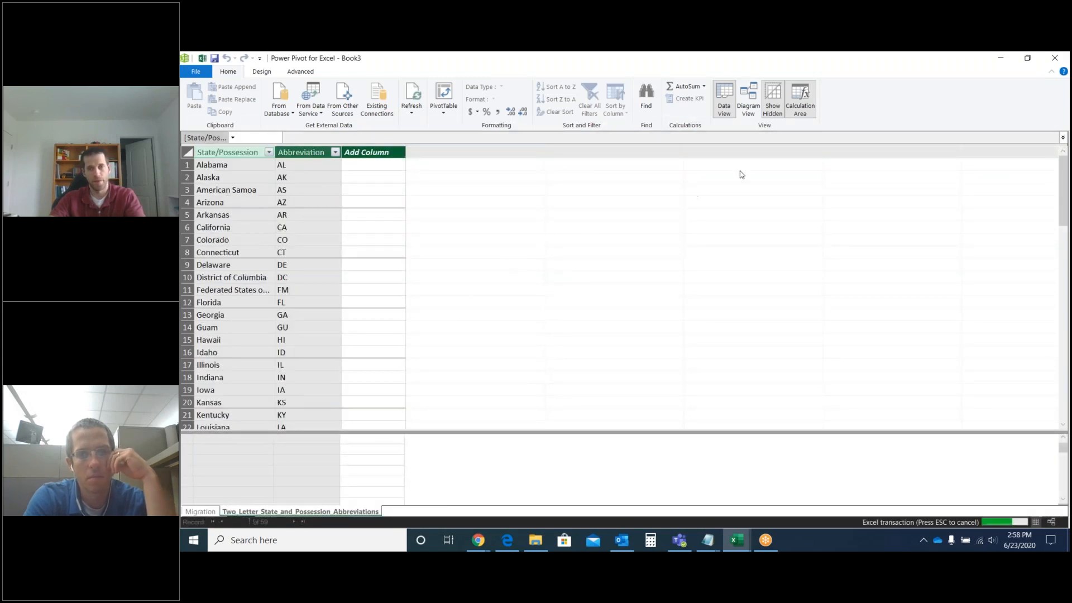
# - Show the data model in Diagram View, enlarge the Migration table box and move the abbreviations table clear of it
pyautogui.click(217, 514)
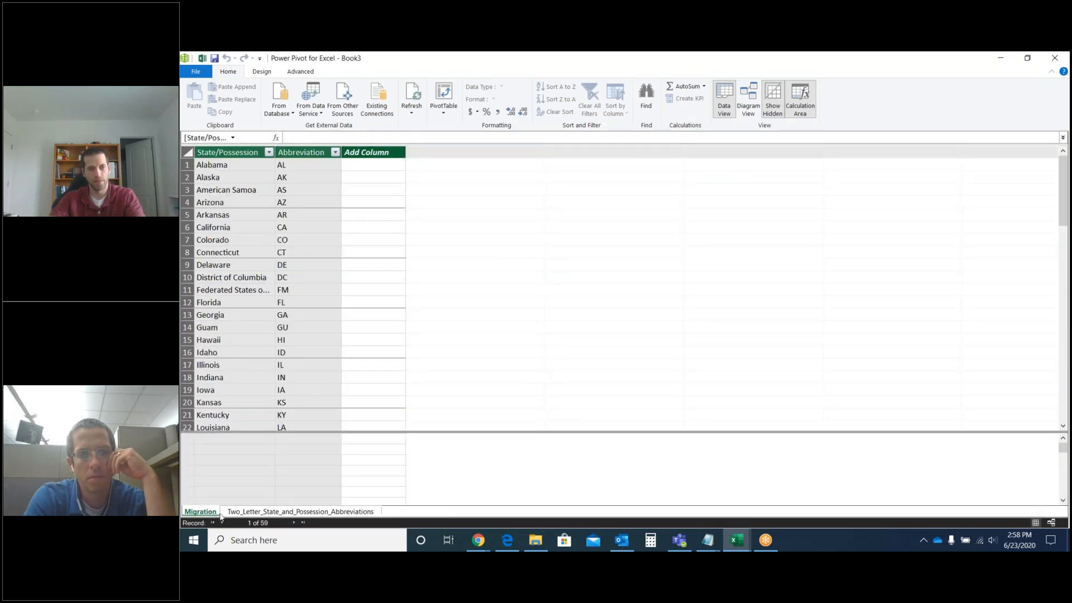
pyautogui.click(262, 511)
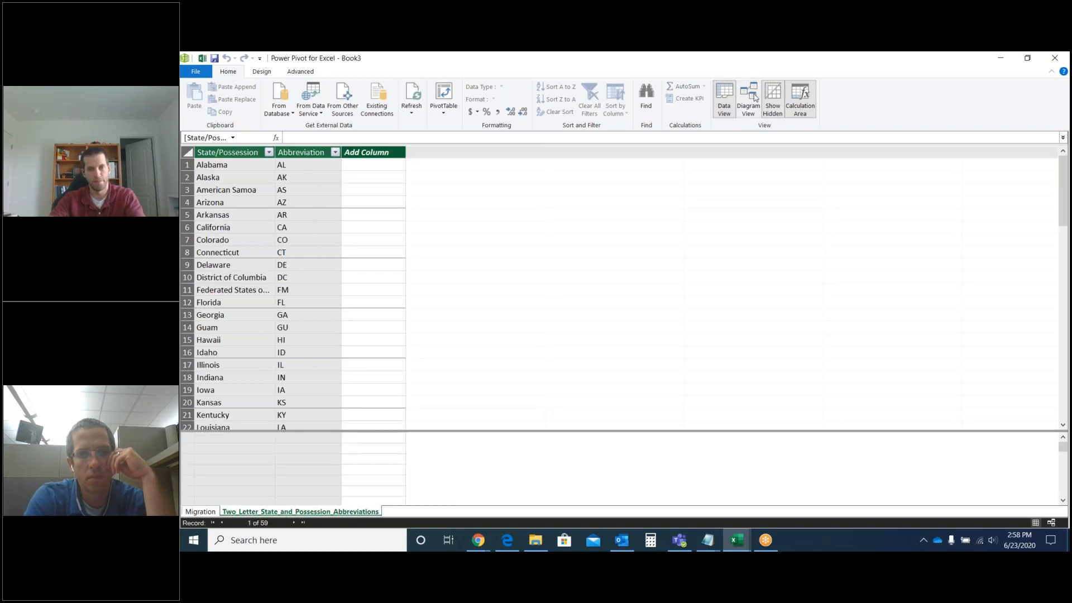
pyautogui.click(749, 101)
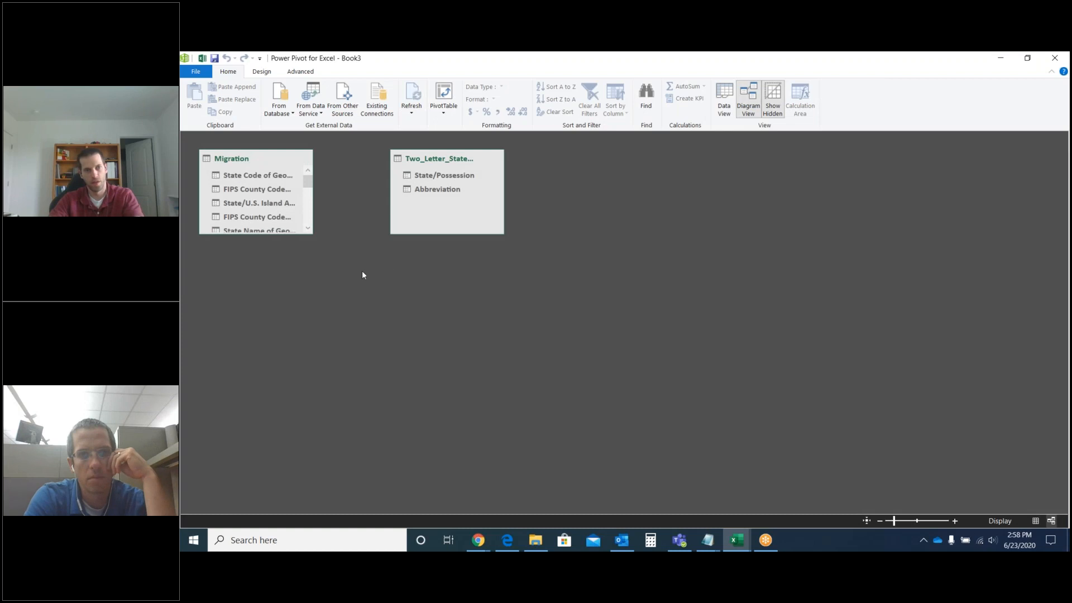
pyautogui.moveTo(311, 232); pyautogui.dragTo(417, 390)
pyautogui.click(483, 220)
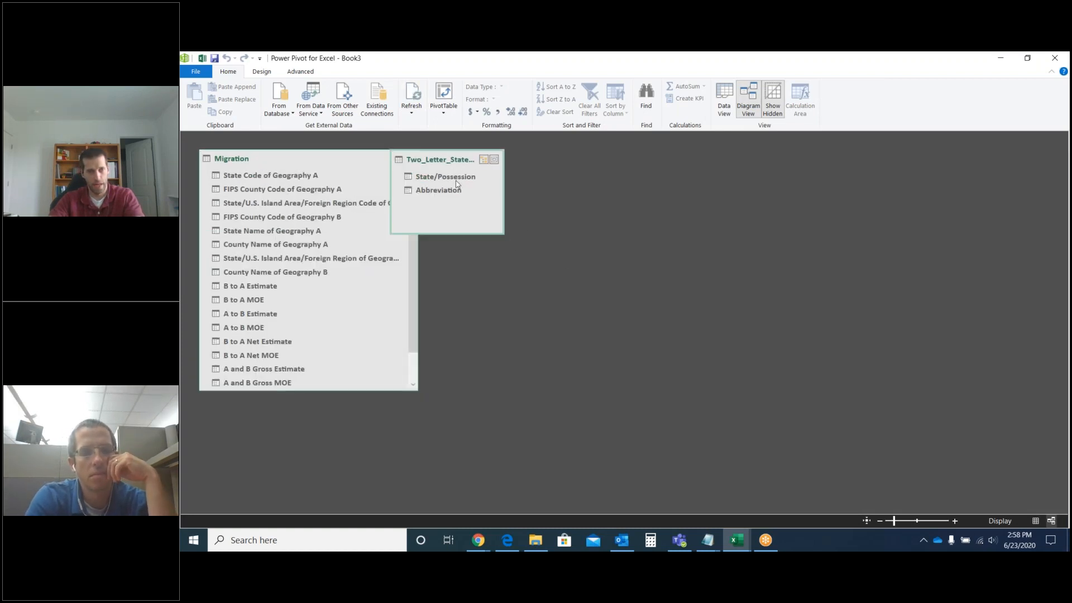
pyautogui.moveTo(425, 156); pyautogui.dragTo(604, 208)
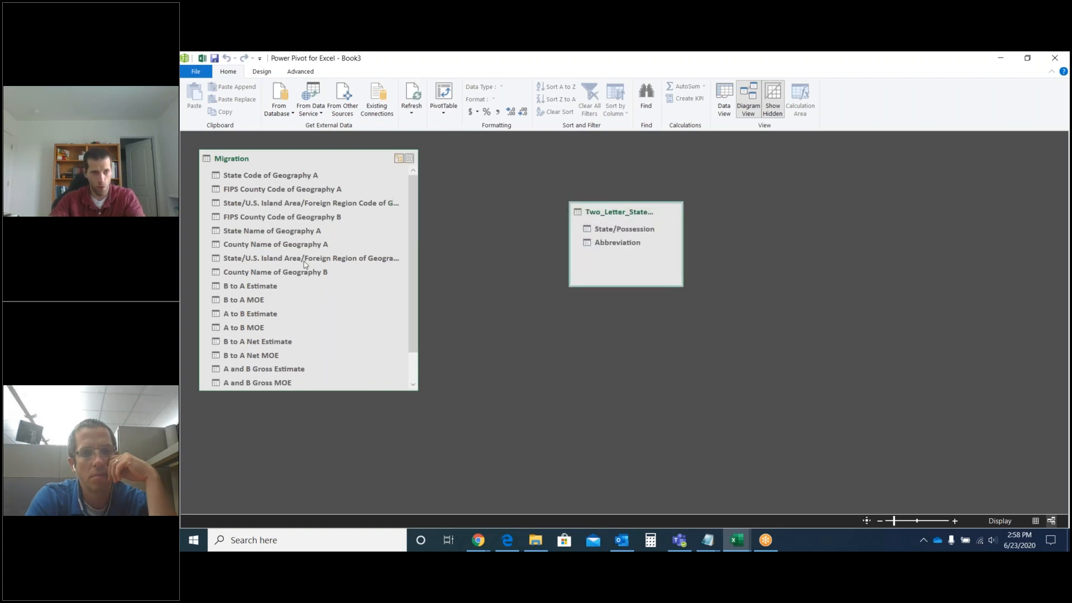
# - Create a relationship from State Name of Geography A in Migration to State/Possession in the abbreviations table
pyautogui.scroll(-2, 313, 301)
pyautogui.scroll(2, 313, 302)
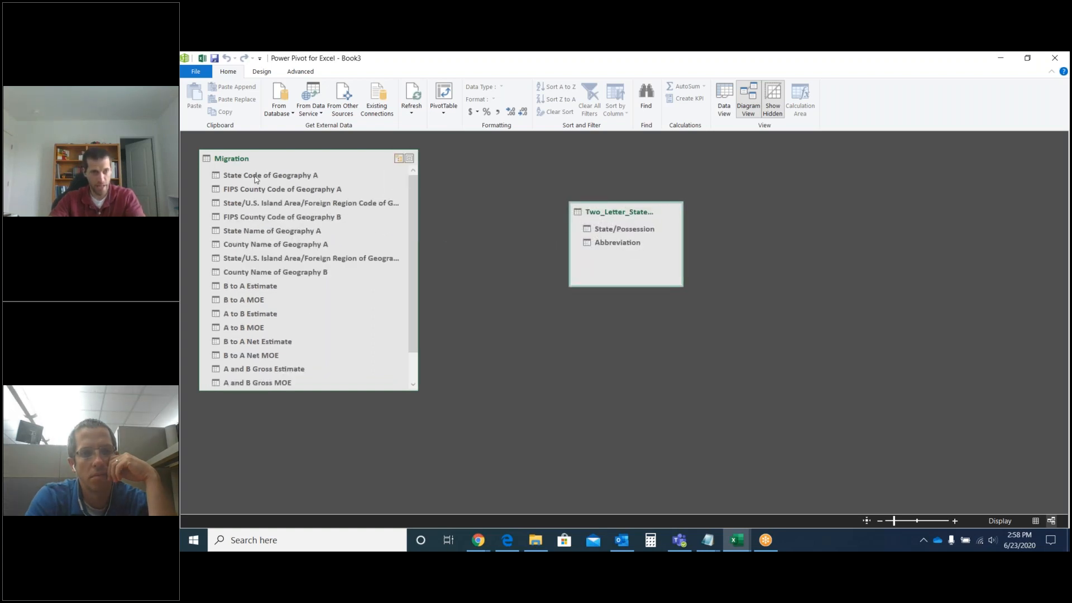
pyautogui.click(305, 231)
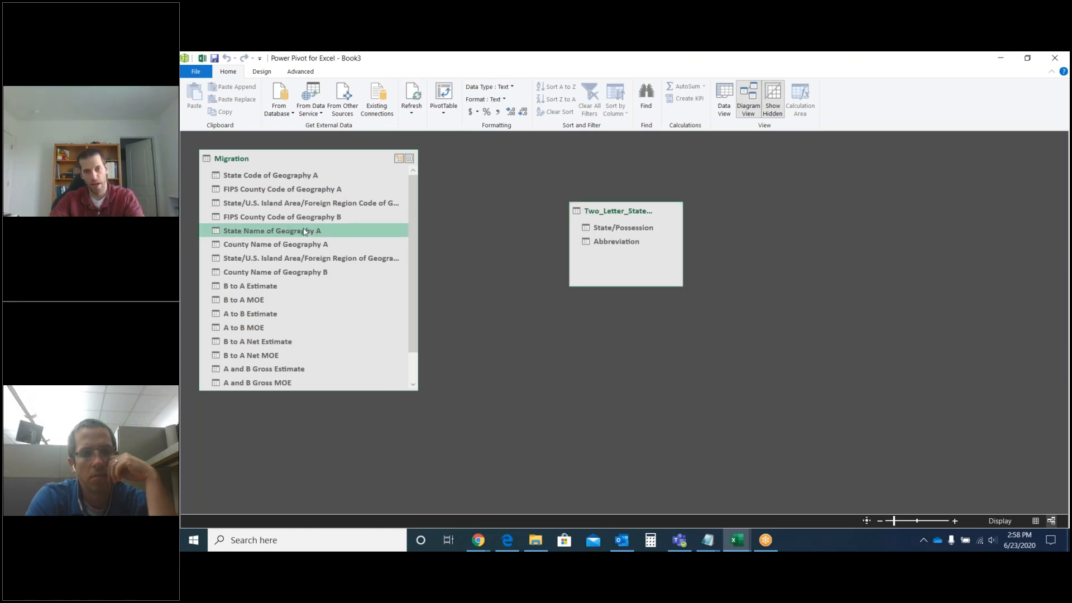
pyautogui.moveTo(304, 231); pyautogui.dragTo(596, 232)
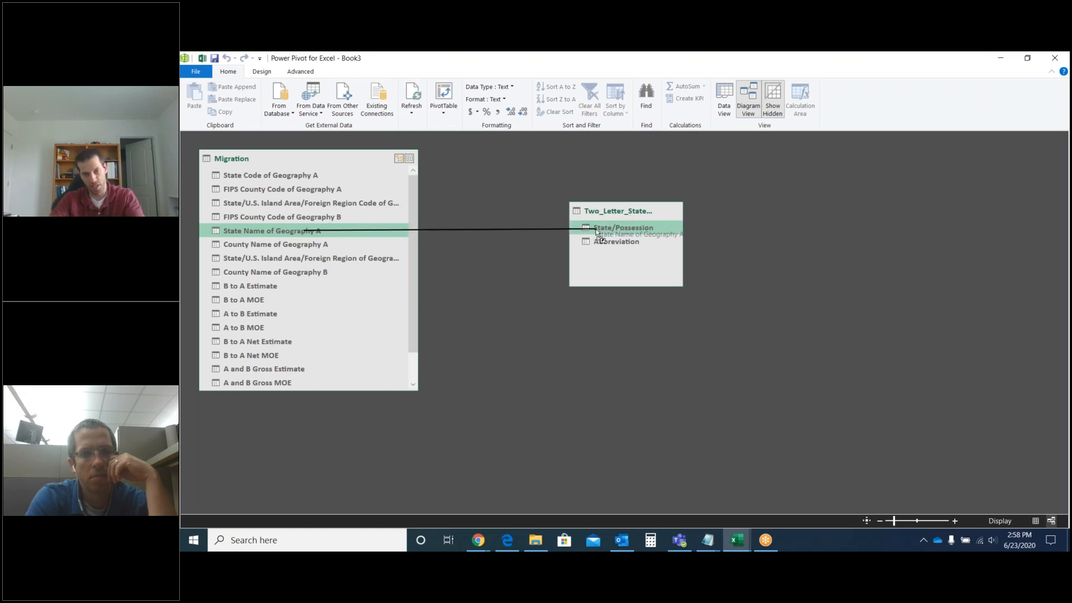
pyautogui.moveTo(596, 231); pyautogui.dragTo(596, 232)
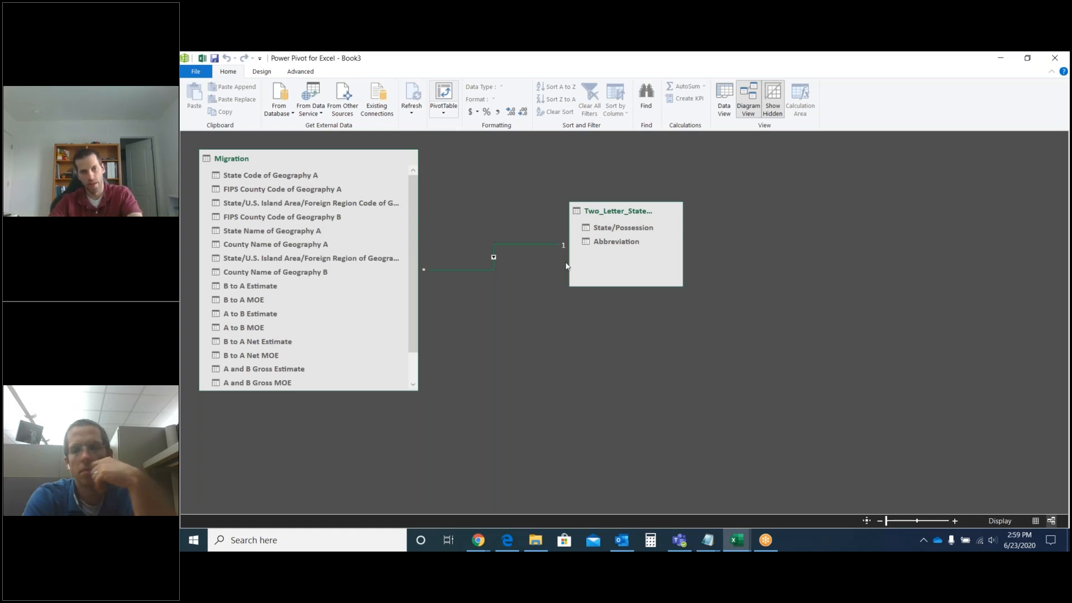
# - Create a PivotTable from the data model on a new worksheet and use Abbreviation as its row field
pyautogui.hotkey('alt', 'Tab')
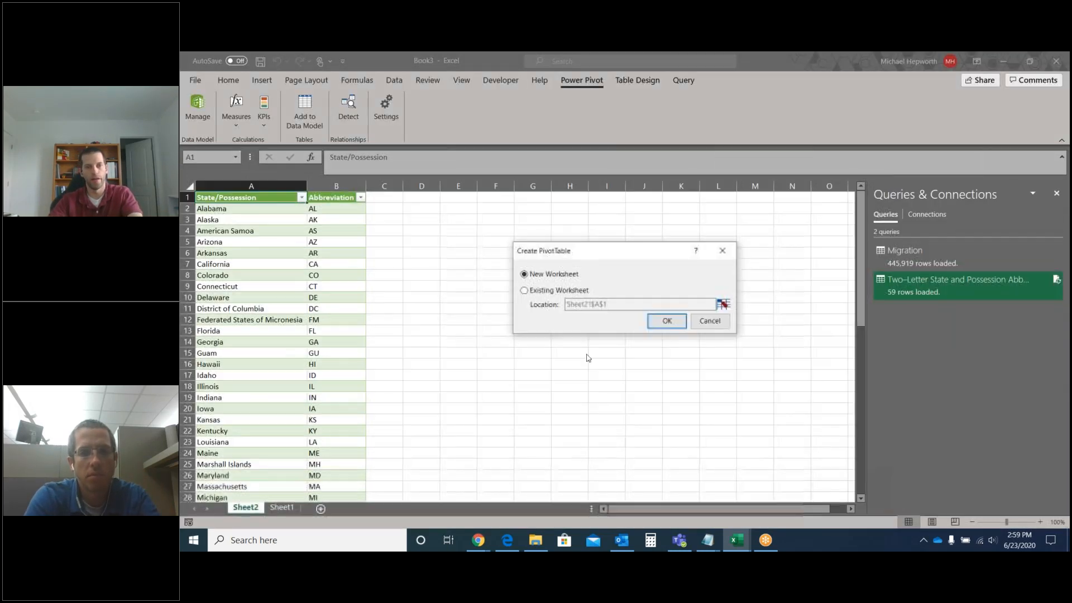
pyautogui.click(664, 323)
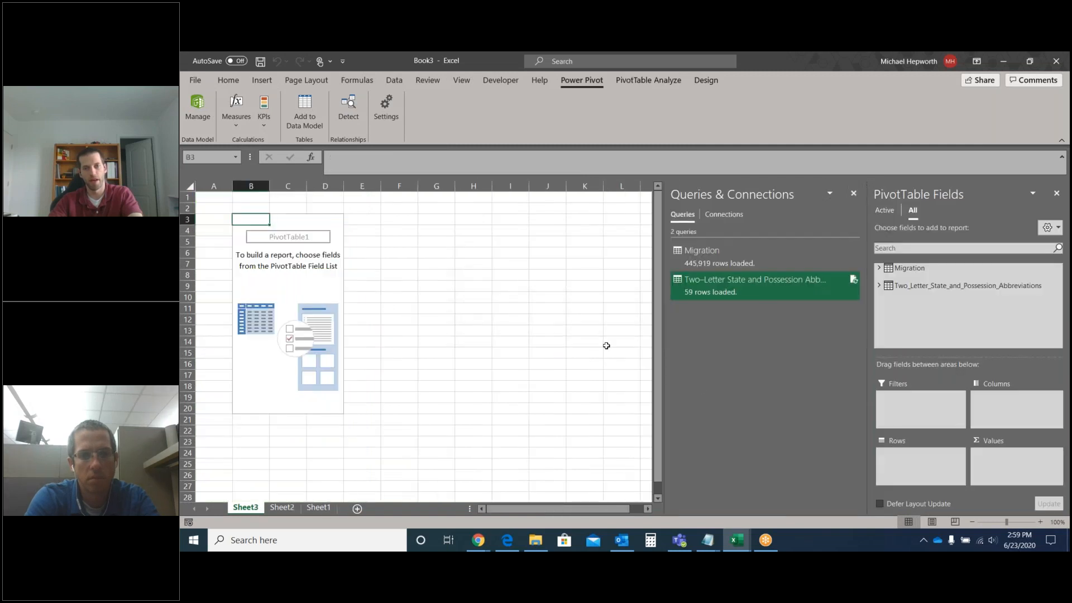
pyautogui.click(878, 285)
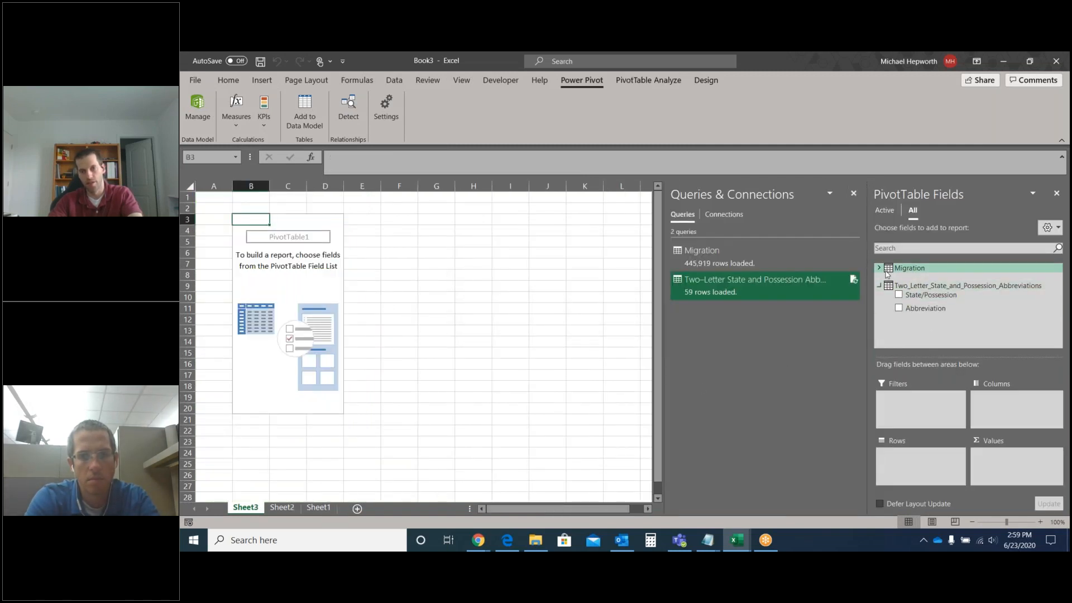
pyautogui.click(878, 268)
pyautogui.scroll(-10, 960, 299)
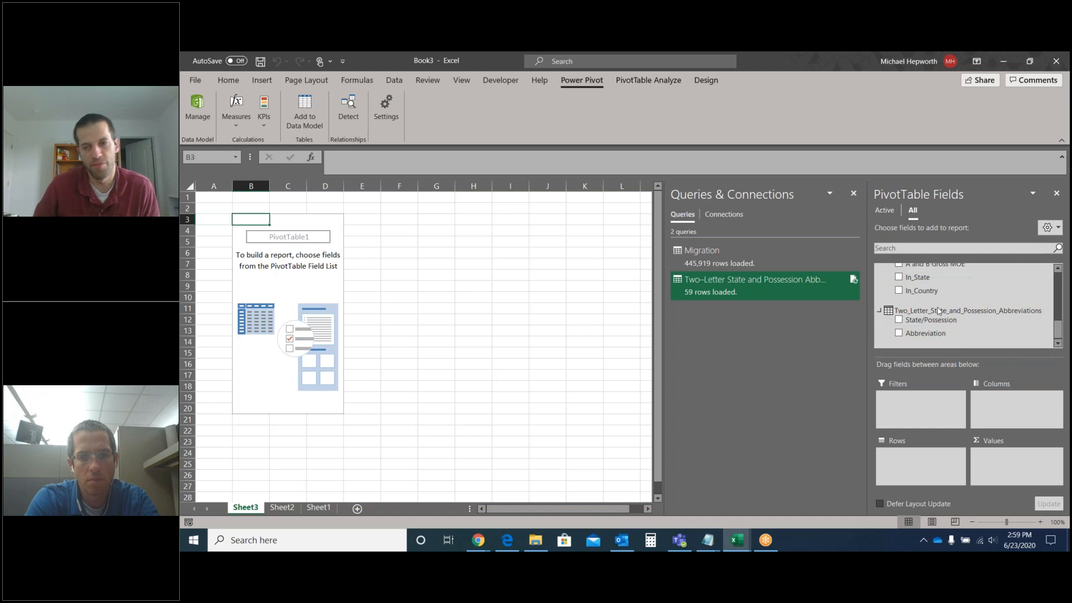
pyautogui.moveTo(934, 336); pyautogui.dragTo(923, 467)
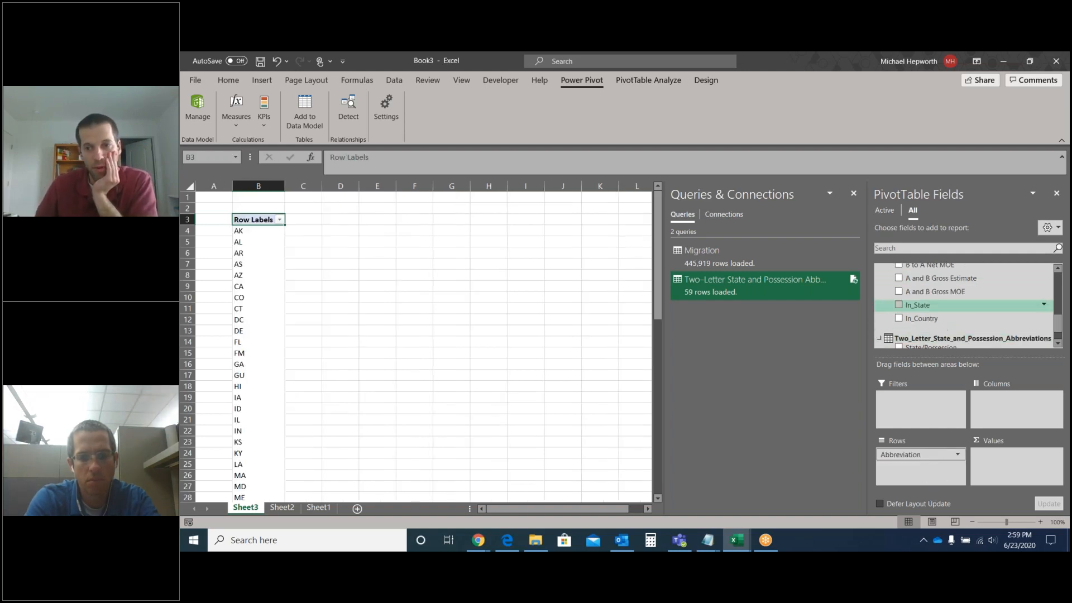
# - Add B to A Net Estimate from the Migration table to the PivotTable's values as a sum
pyautogui.scroll(5, 969, 306)
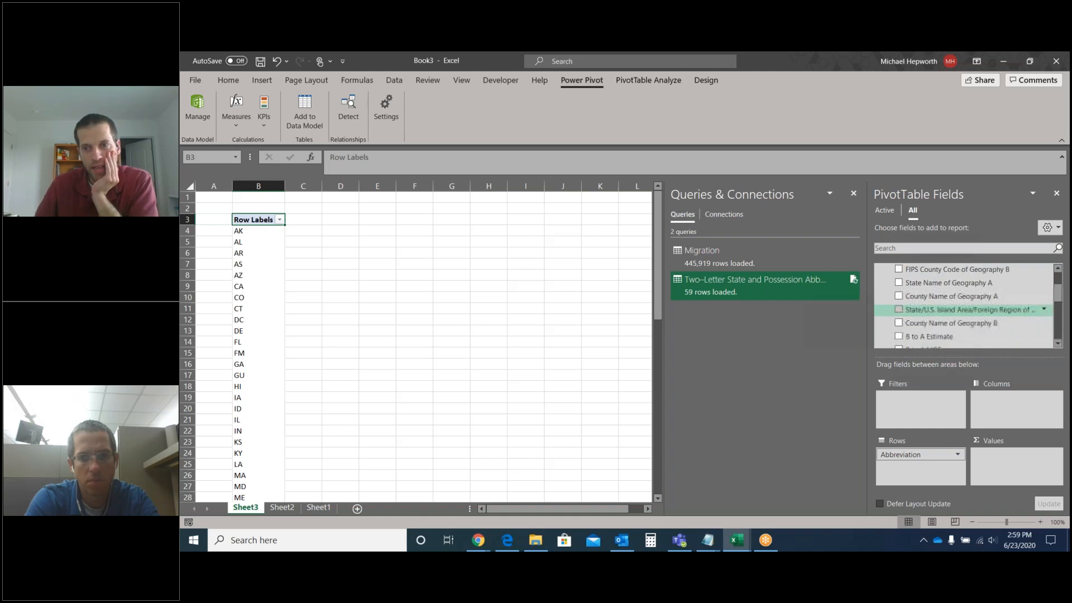
pyautogui.scroll(-2, 968, 309)
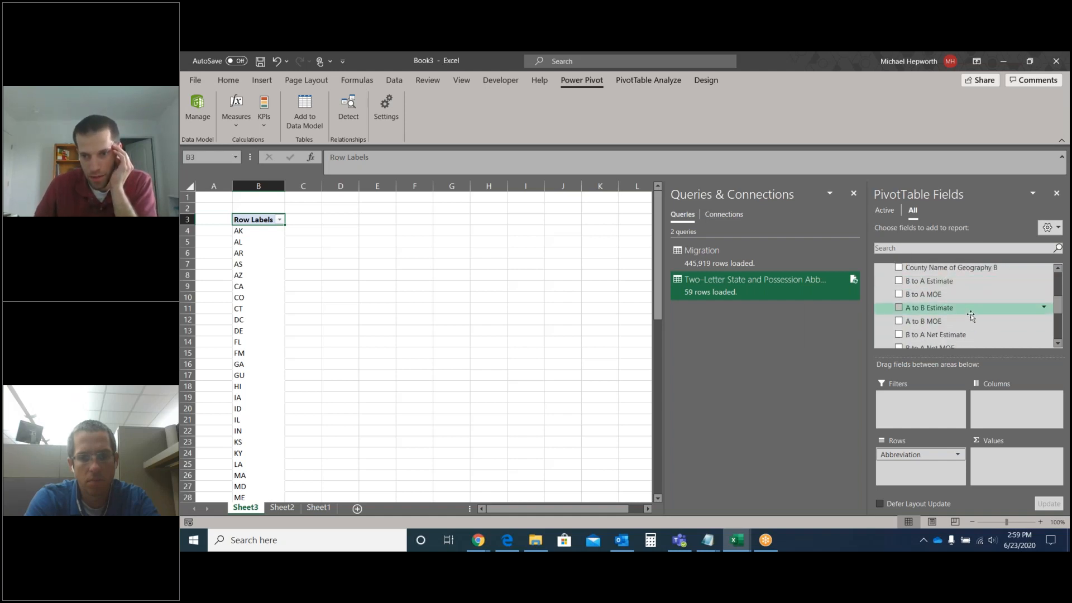
pyautogui.moveTo(937, 306); pyautogui.dragTo(1004, 463)
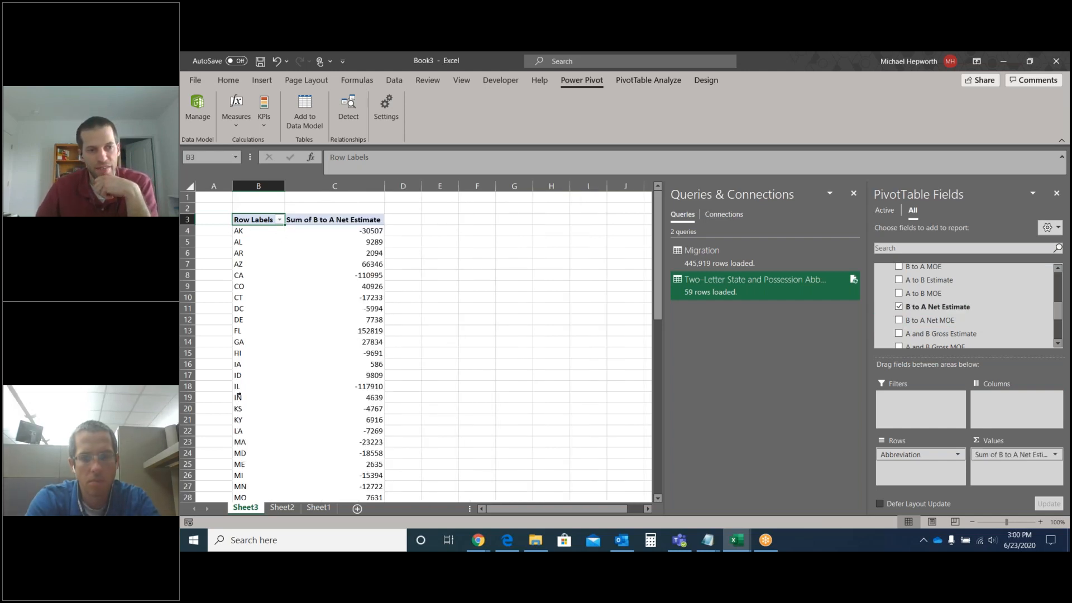
# - View the PivotTable's source tables on Sheet2 and Sheet1
pyautogui.click(282, 508)
pyautogui.click(318, 508)
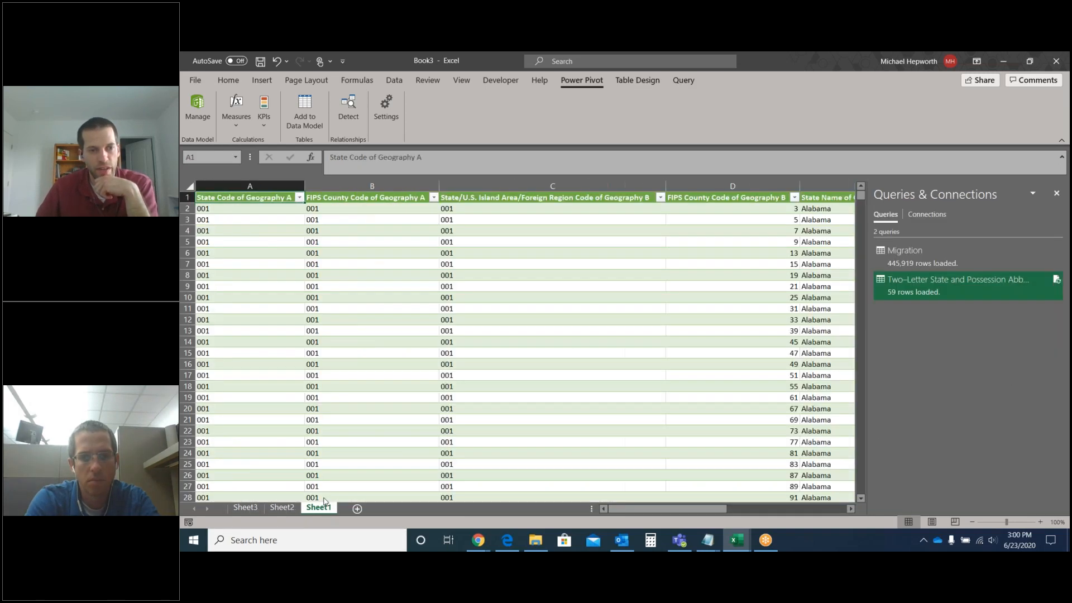
# - Examine the B to A Net Estimate columns on Sheet1, the abbreviations table on Sheet2 and the PivotTable on Sheet3
pyautogui.moveTo(663, 509); pyautogui.dragTo(781, 513)
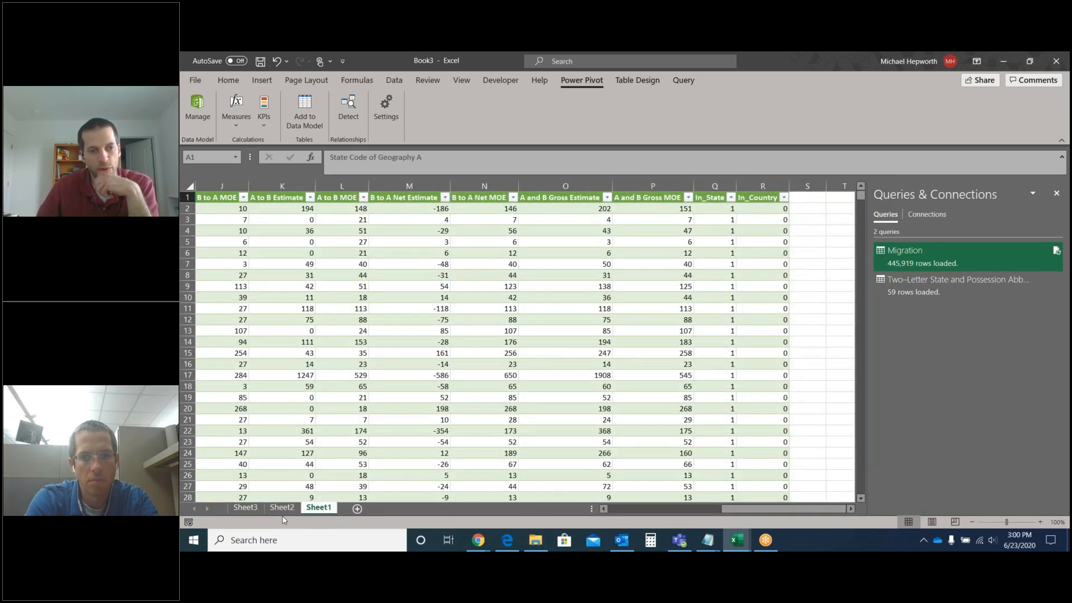
pyautogui.click(283, 508)
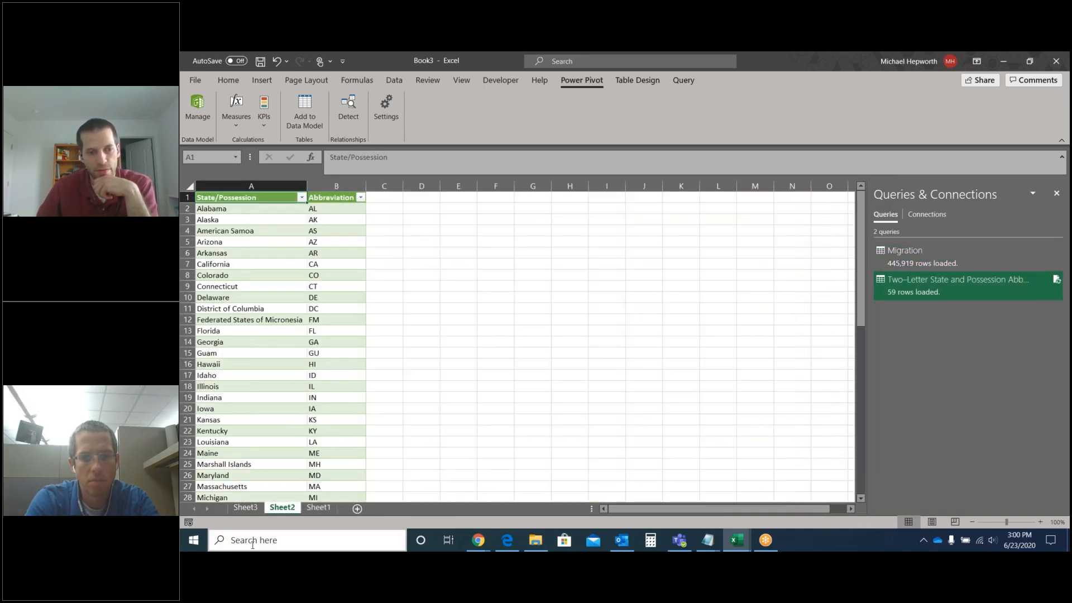
pyautogui.click(250, 508)
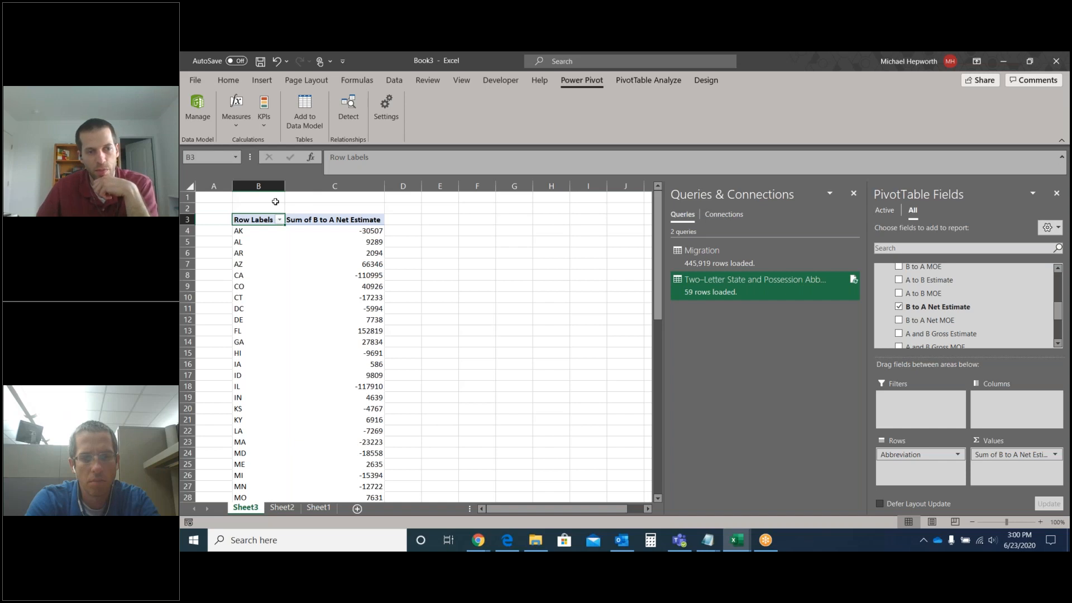
pyautogui.moveTo(332, 324)
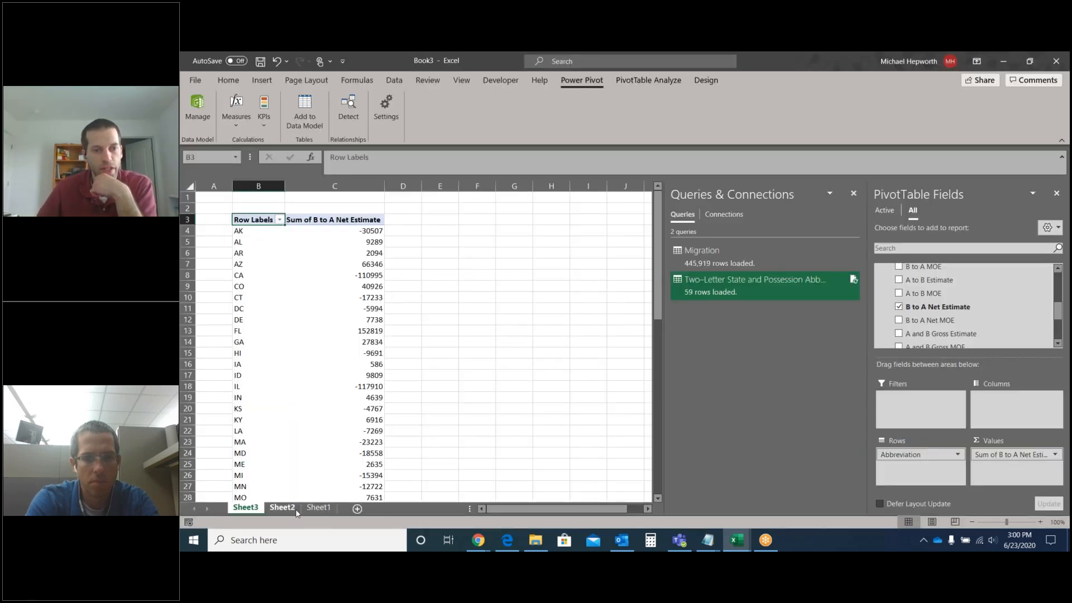
pyautogui.moveTo(358, 323)
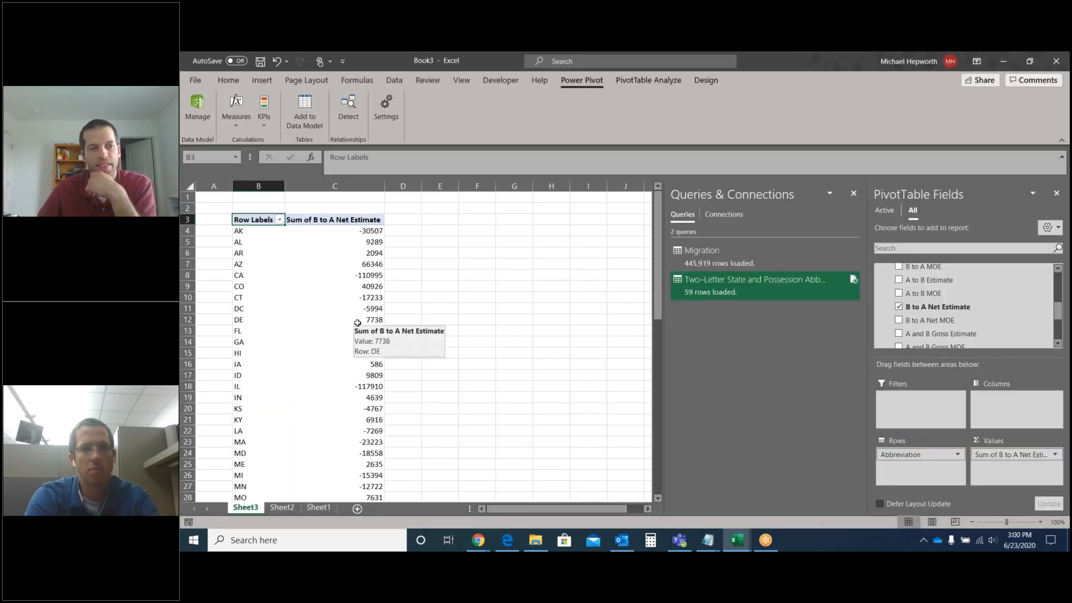
# - Compare the Power Pivot relationship diagram with the abbreviations table on Sheet2 and the Migration table on Sheet1
pyautogui.hotkey('alt', 'Tab')
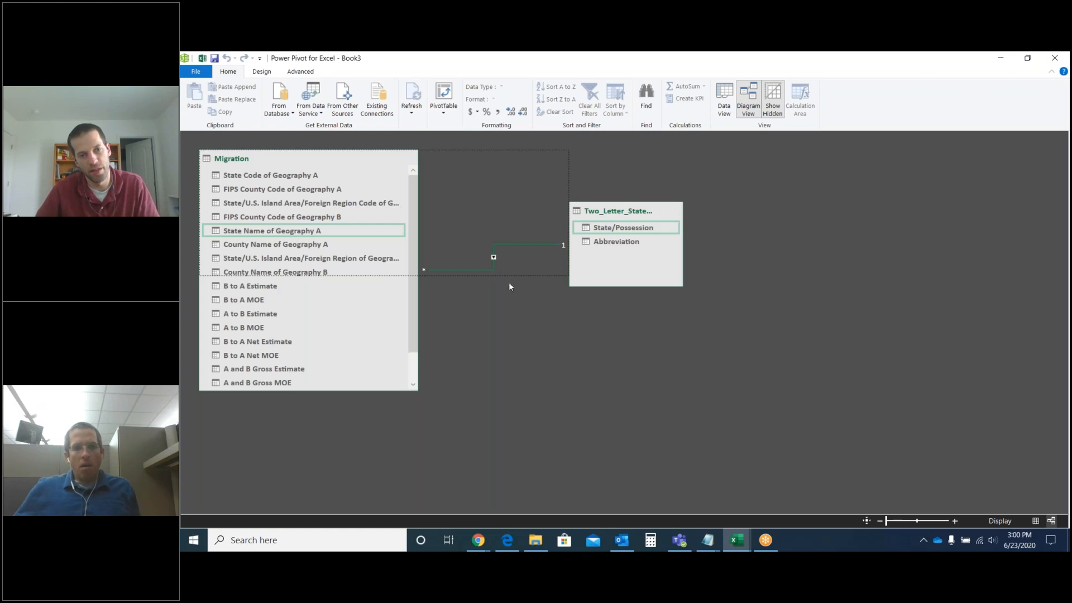
pyautogui.hotkey('alt', 'Tab')
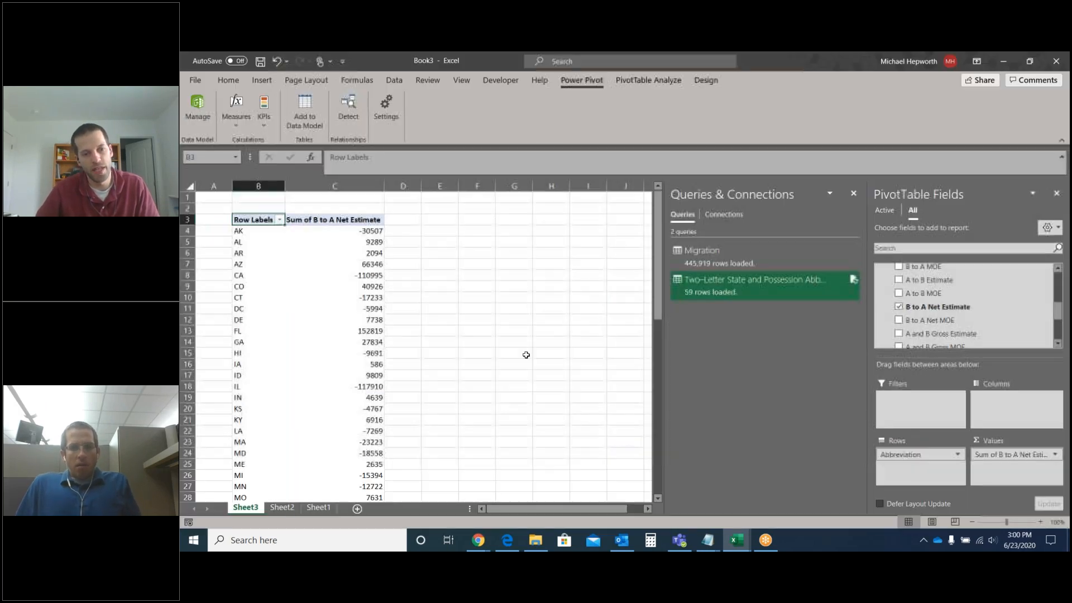
pyautogui.click(288, 510)
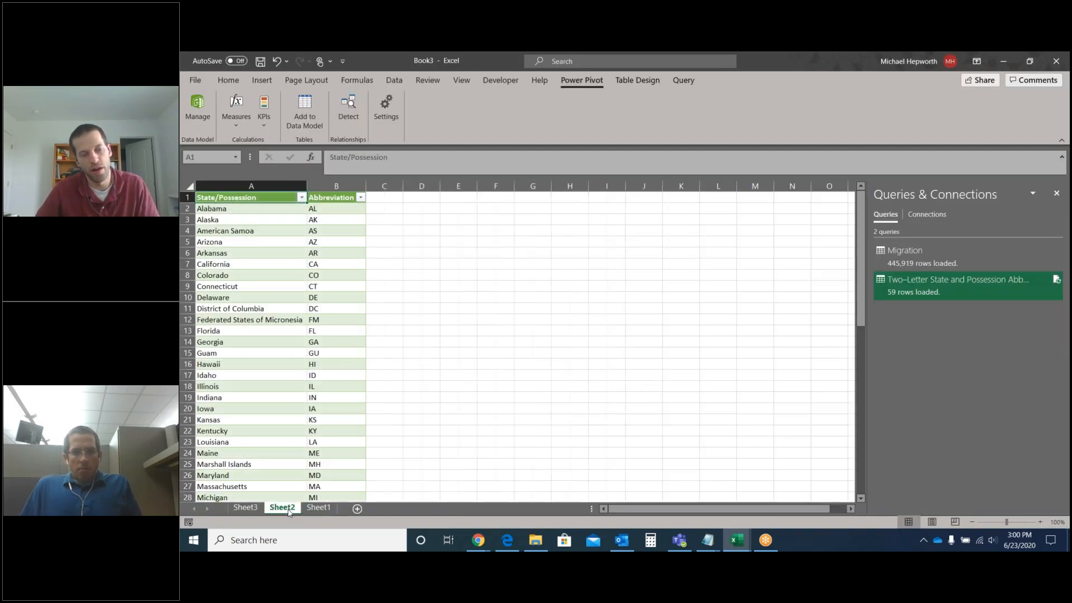
pyautogui.click(325, 509)
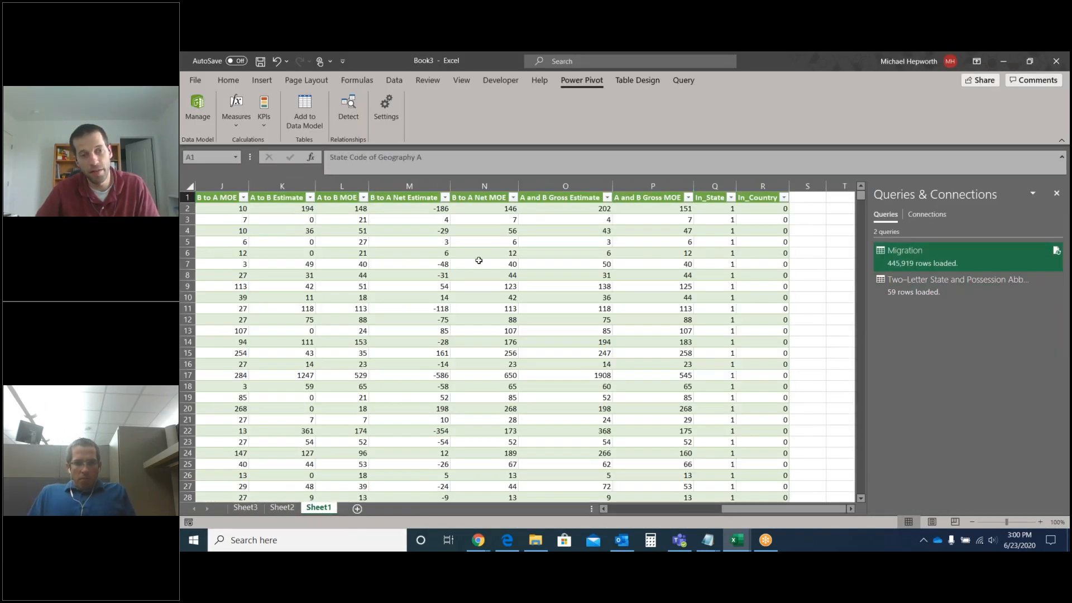
pyautogui.click(287, 512)
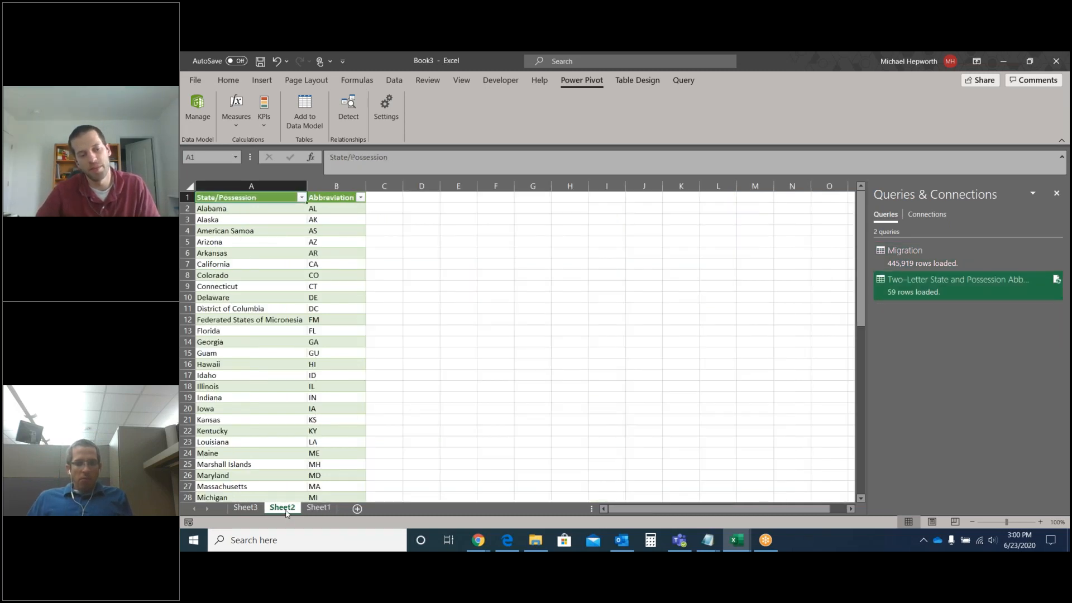
pyautogui.click(317, 508)
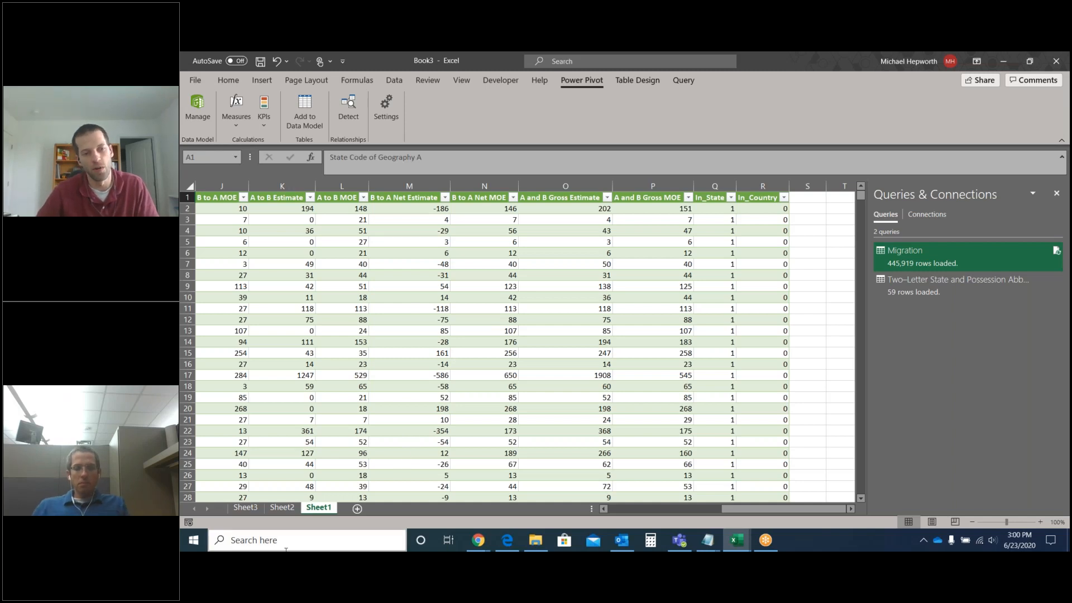
pyautogui.click(285, 511)
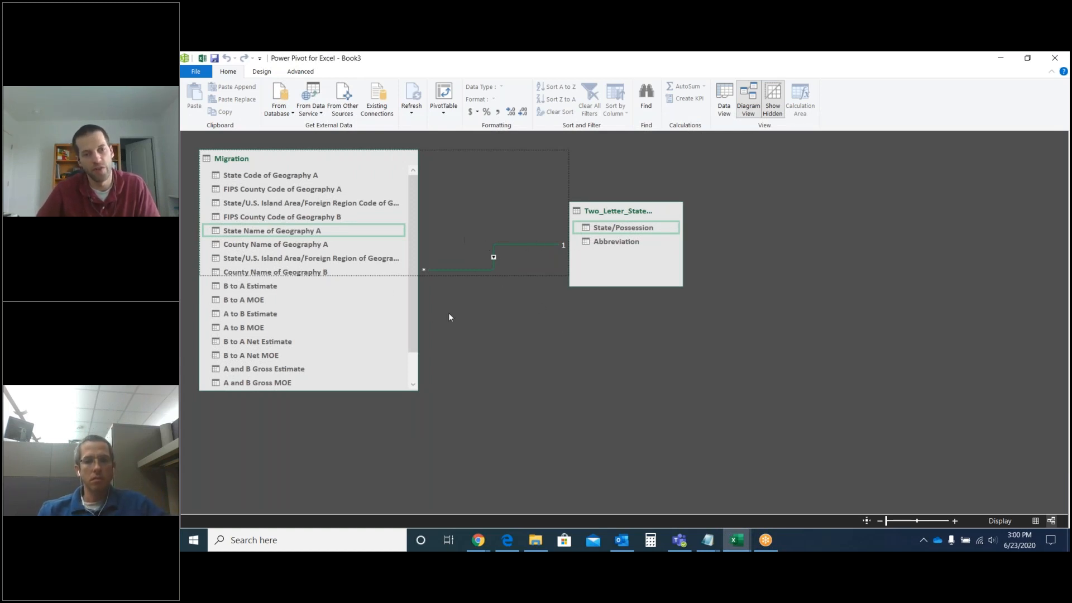
# - Return to the workbook and read through the full State/Possession and Abbreviation list on Sheet2
pyautogui.hotkey('alt', 'Tab')
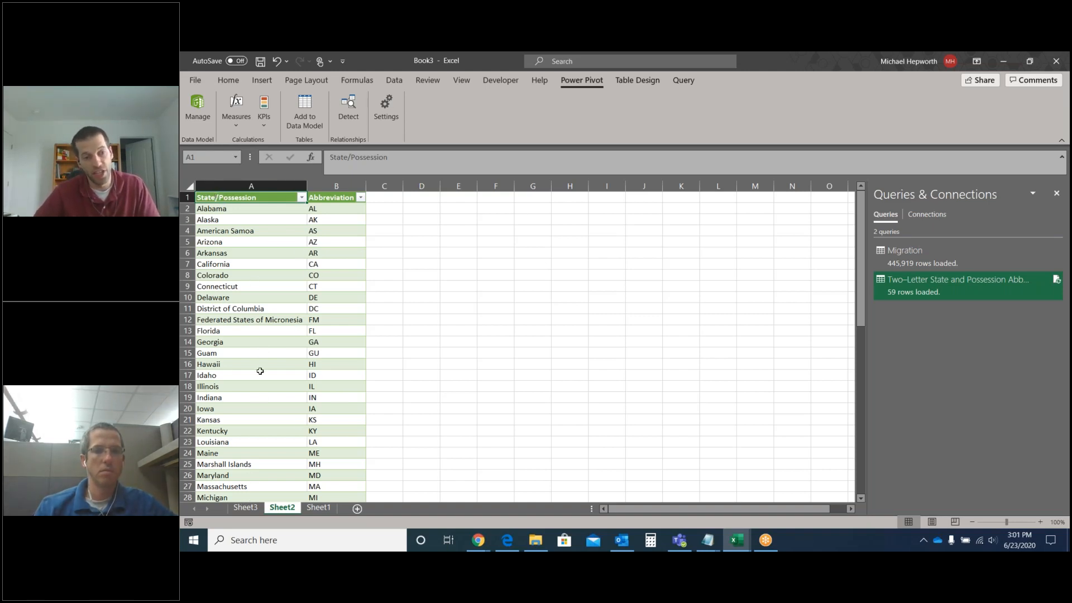
pyautogui.scroll(-1, 261, 371)
pyautogui.scroll(-10, 260, 371)
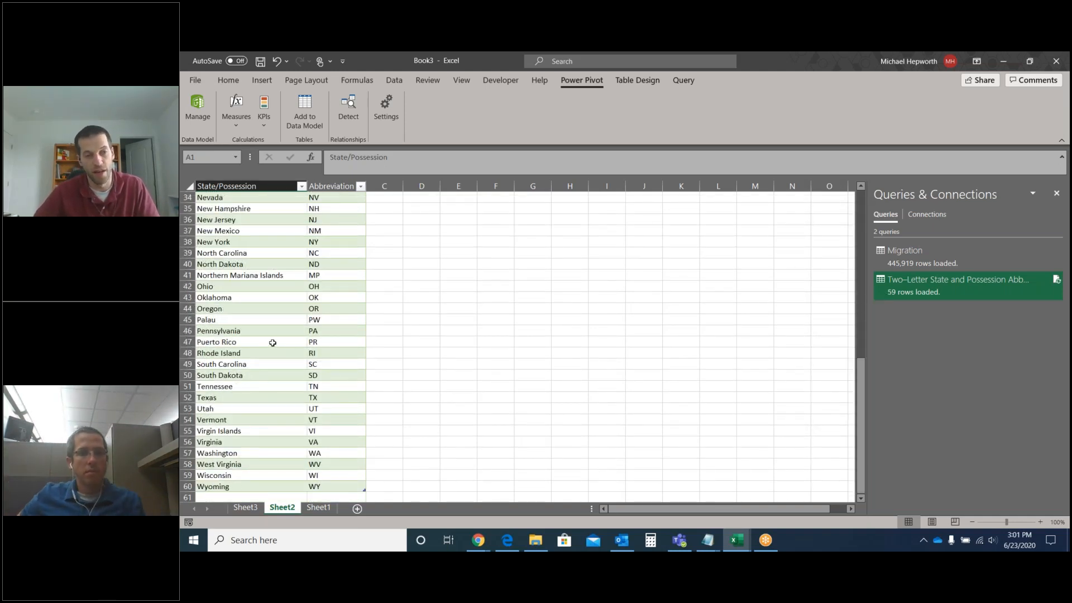
pyautogui.scroll(11, 335, 362)
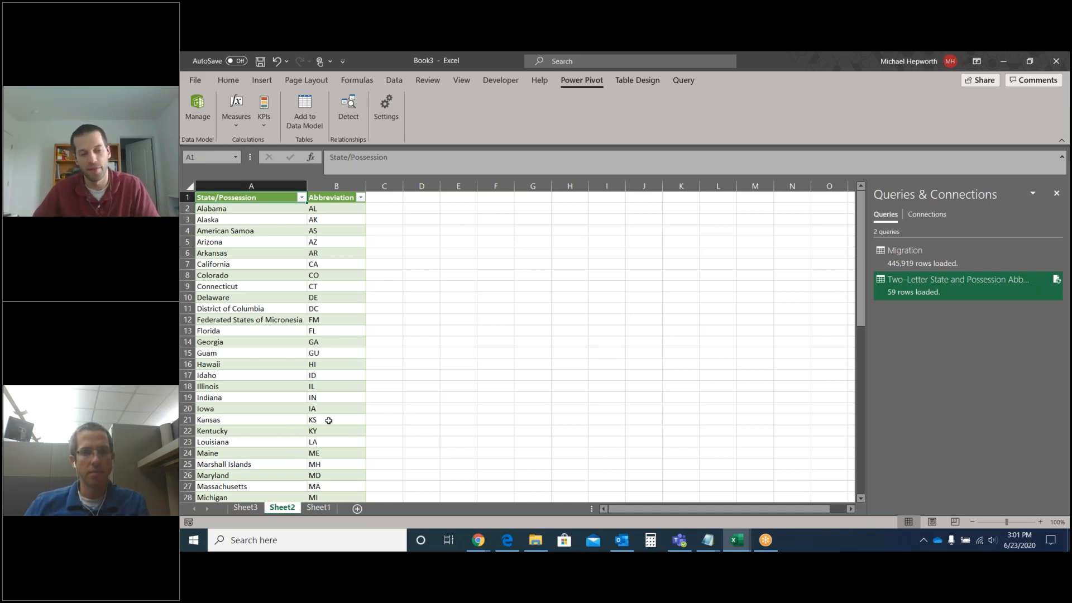
# - Close the Queries & Connections pane on the PivotTable sheet and review the source tables on Sheet2 and Sheet1
pyautogui.click(254, 508)
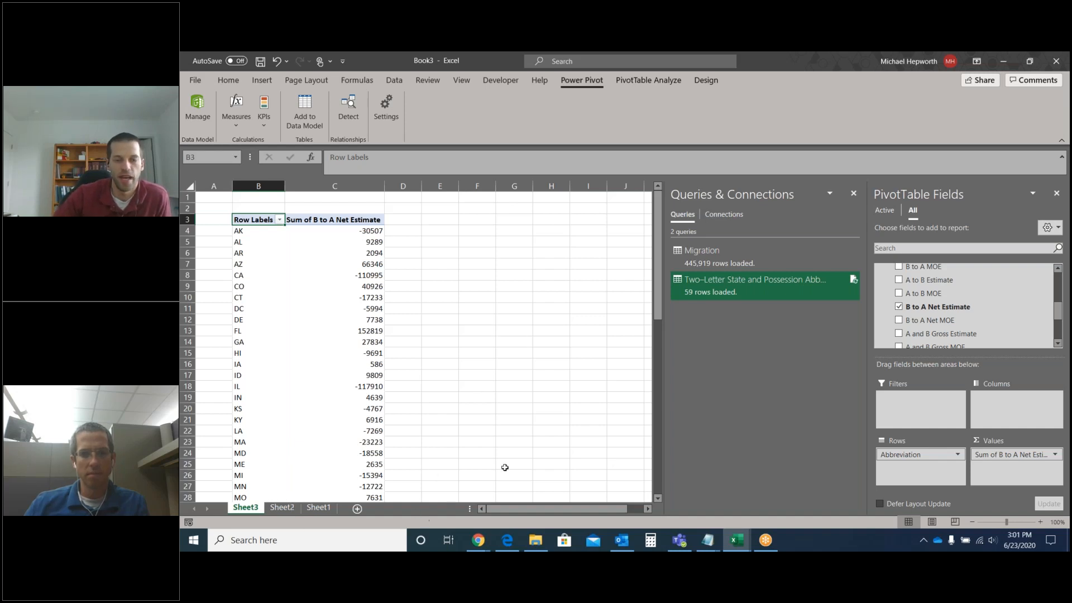
pyautogui.click(853, 194)
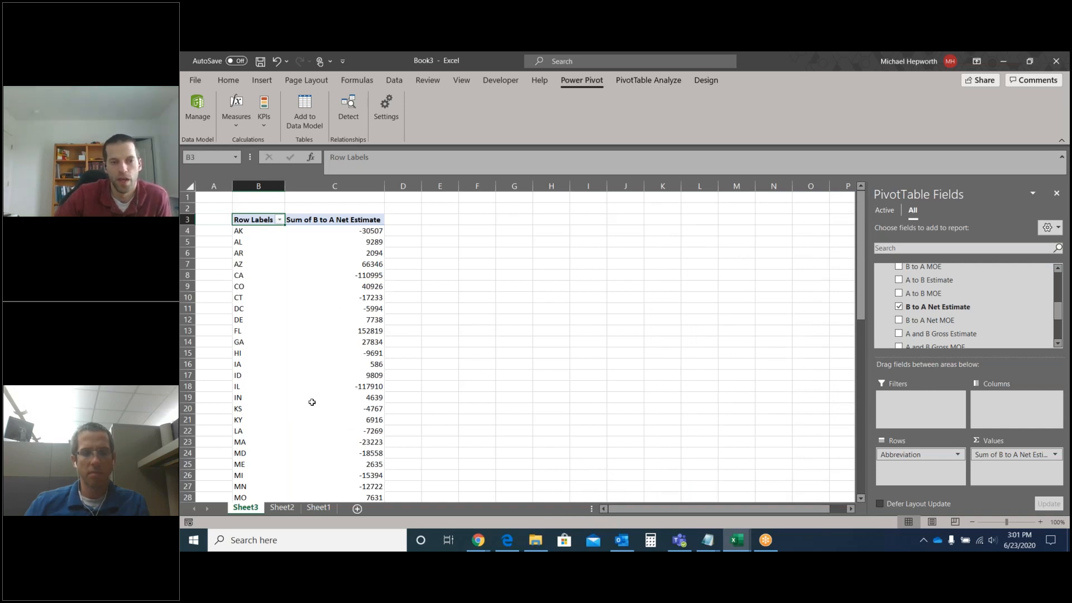
pyautogui.click(282, 506)
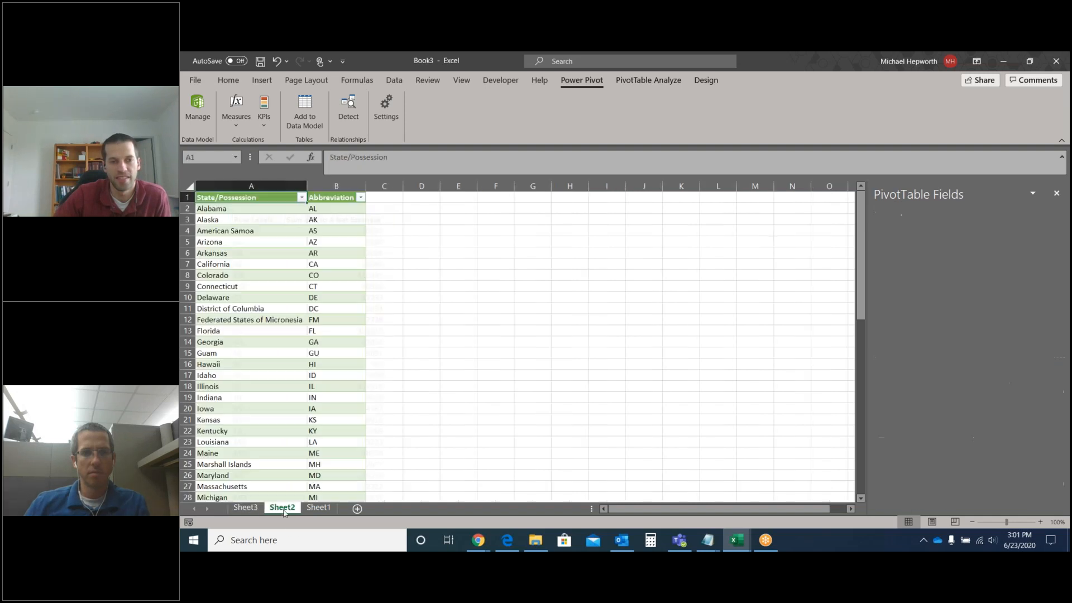
pyautogui.click(319, 507)
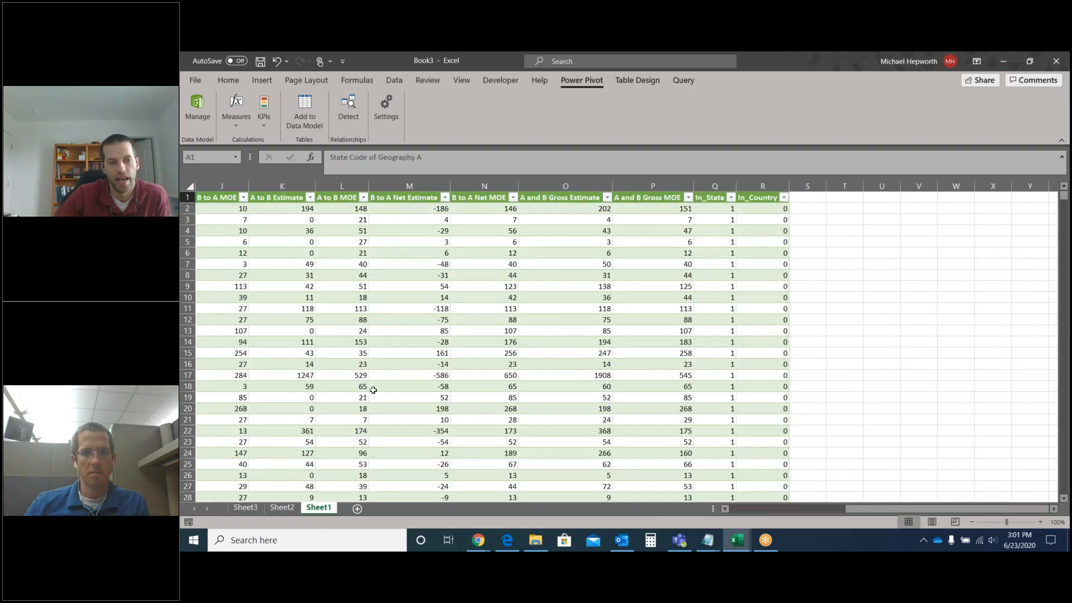
pyautogui.click(245, 507)
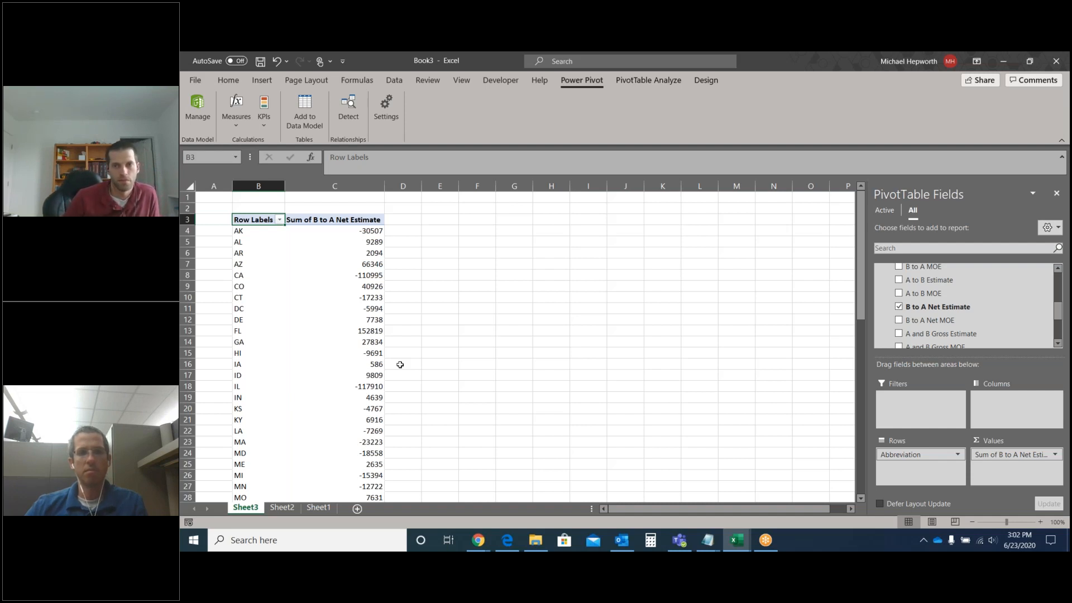
# - Compare the PivotTable's state rows with the abbreviations table and the Migration table's state name and estimate columns
pyautogui.click(278, 498)
pyautogui.click(282, 507)
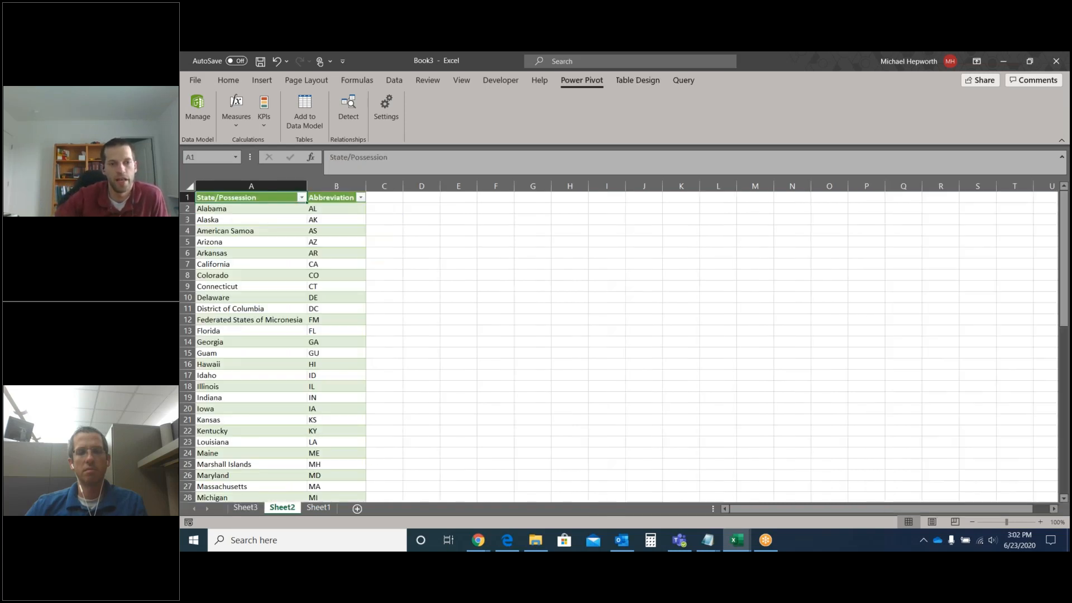
pyautogui.click(317, 507)
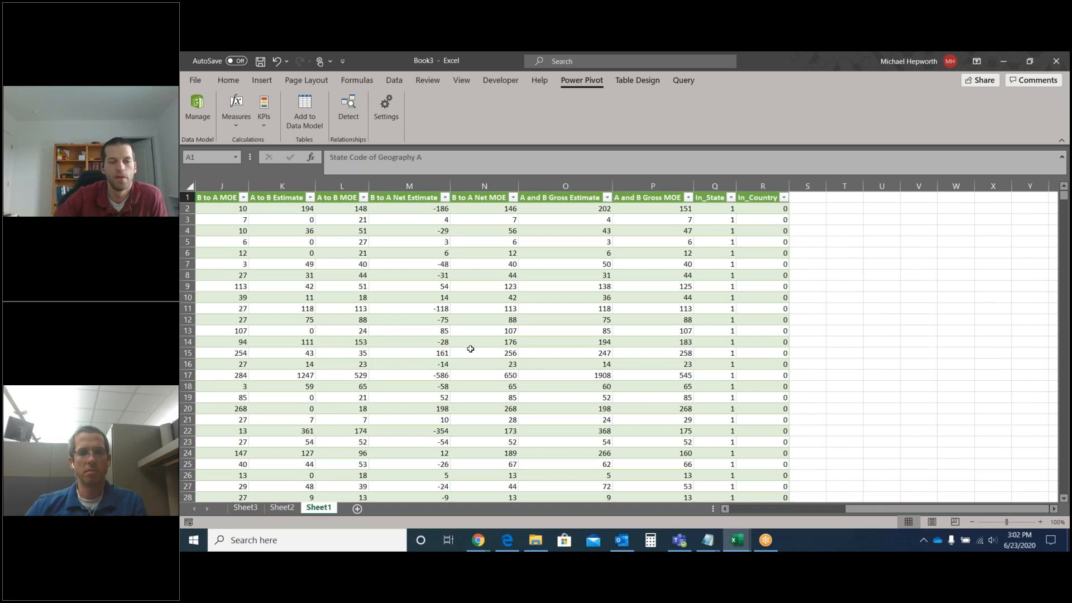
pyautogui.moveTo(851, 509); pyautogui.dragTo(726, 510)
pyautogui.click(246, 507)
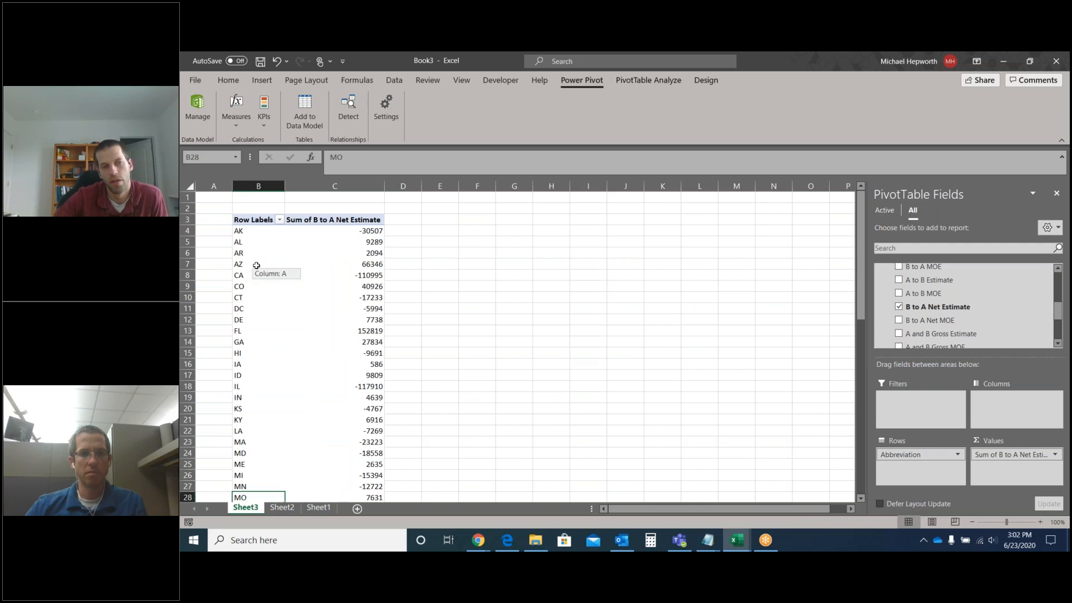
pyautogui.click(319, 507)
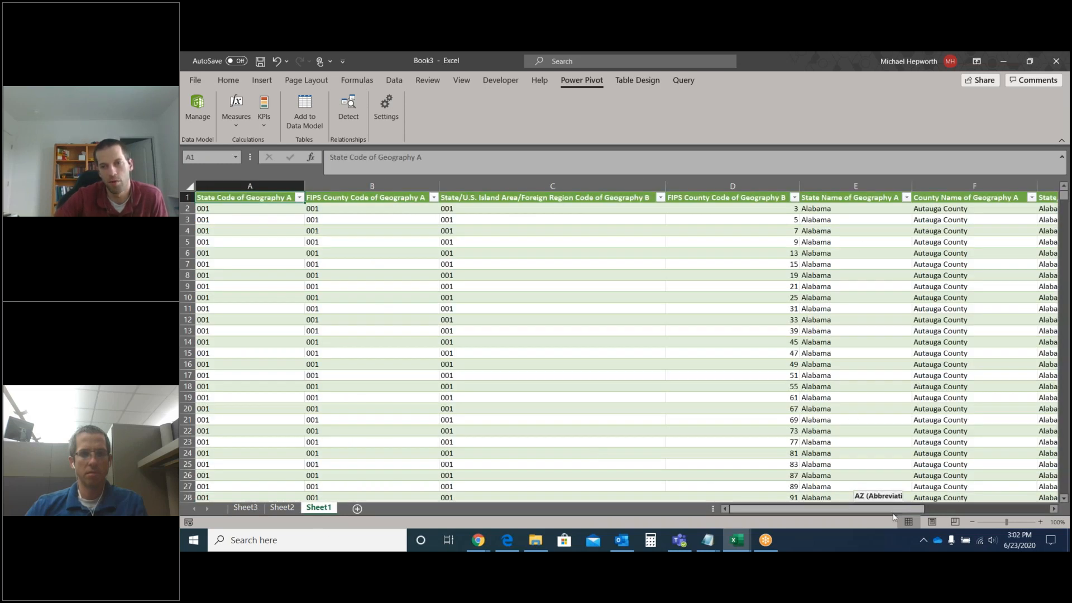
pyautogui.moveTo(892, 514); pyautogui.dragTo(957, 510)
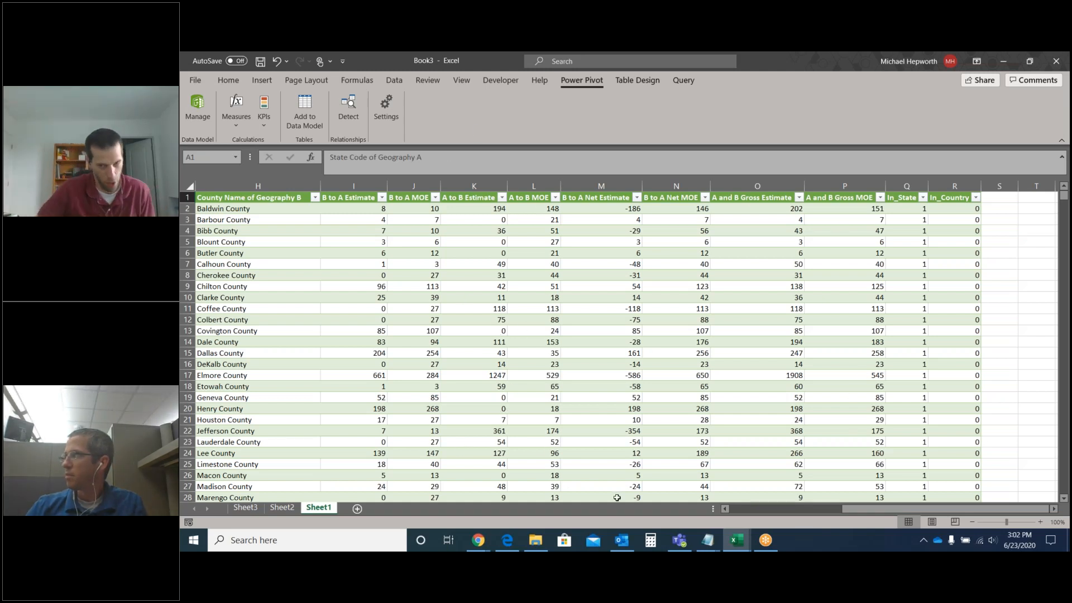
# - Inspect Book3's data model in Power Pivot as a diagram and in Data View, and return to the workbook
pyautogui.click(734, 548)
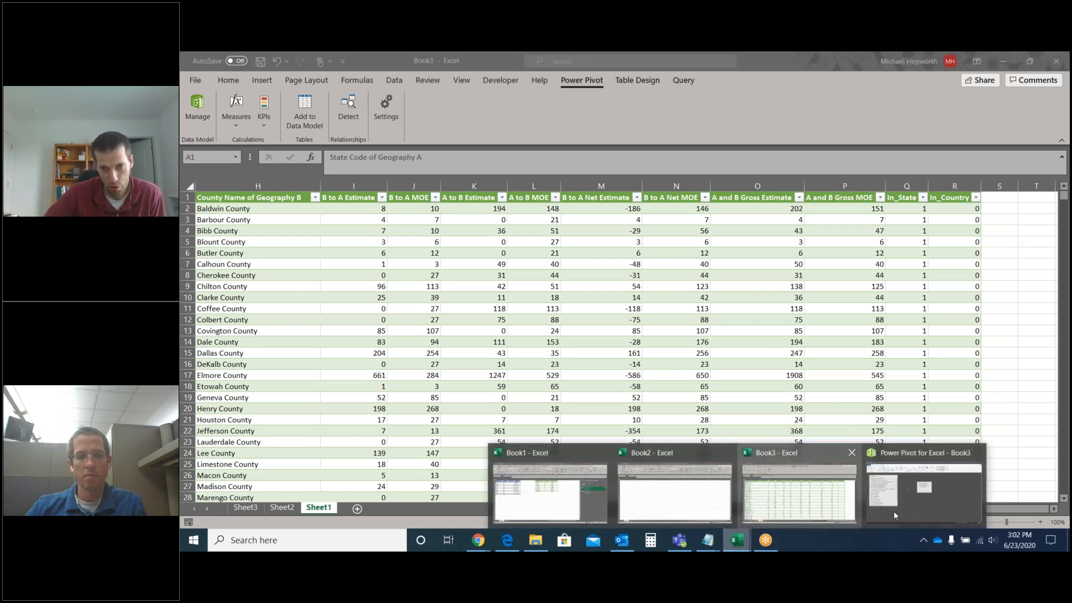
pyautogui.click(908, 504)
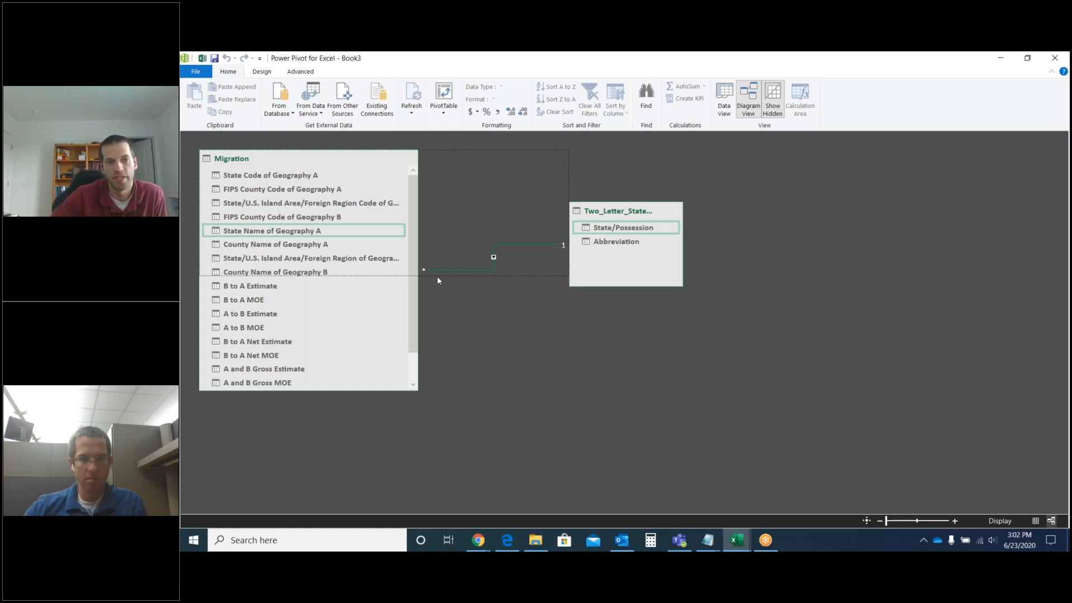
pyautogui.click(774, 83)
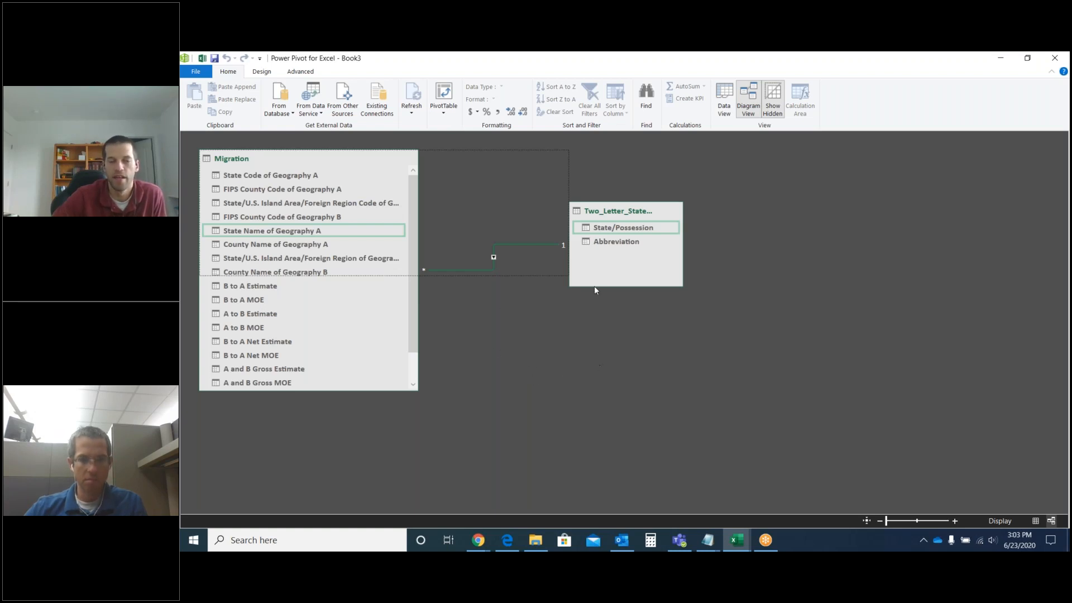
pyautogui.click(723, 109)
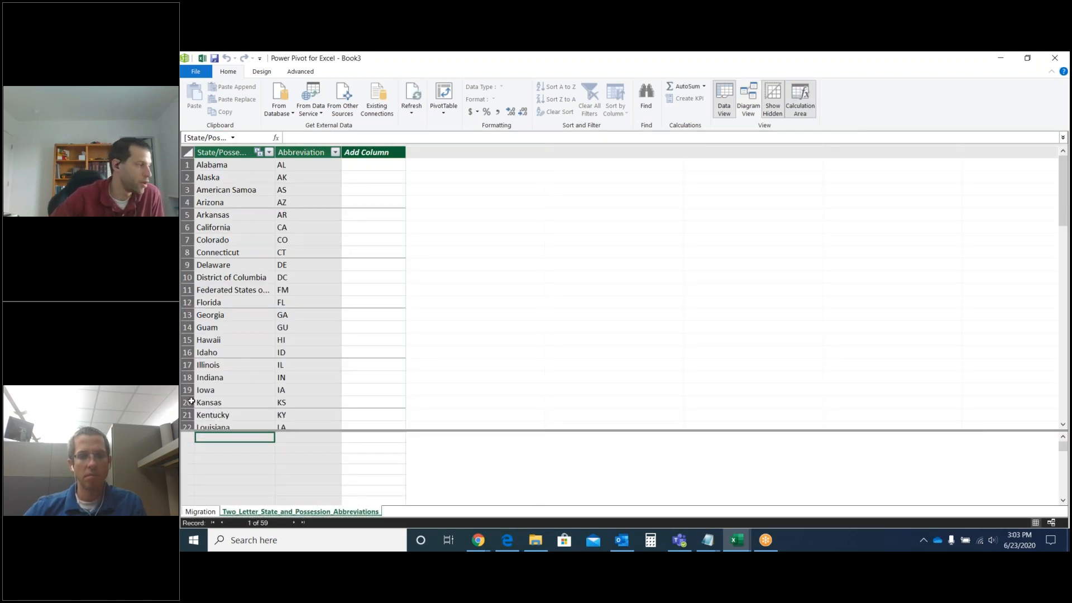
pyautogui.hotkey('alt', 'Tab')
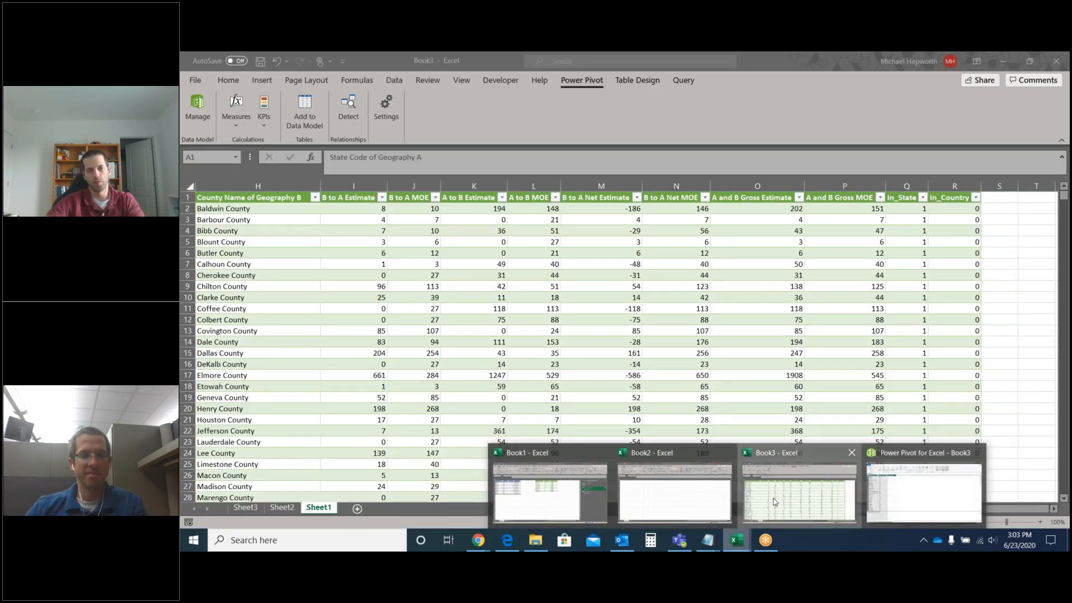
pyautogui.click(773, 501)
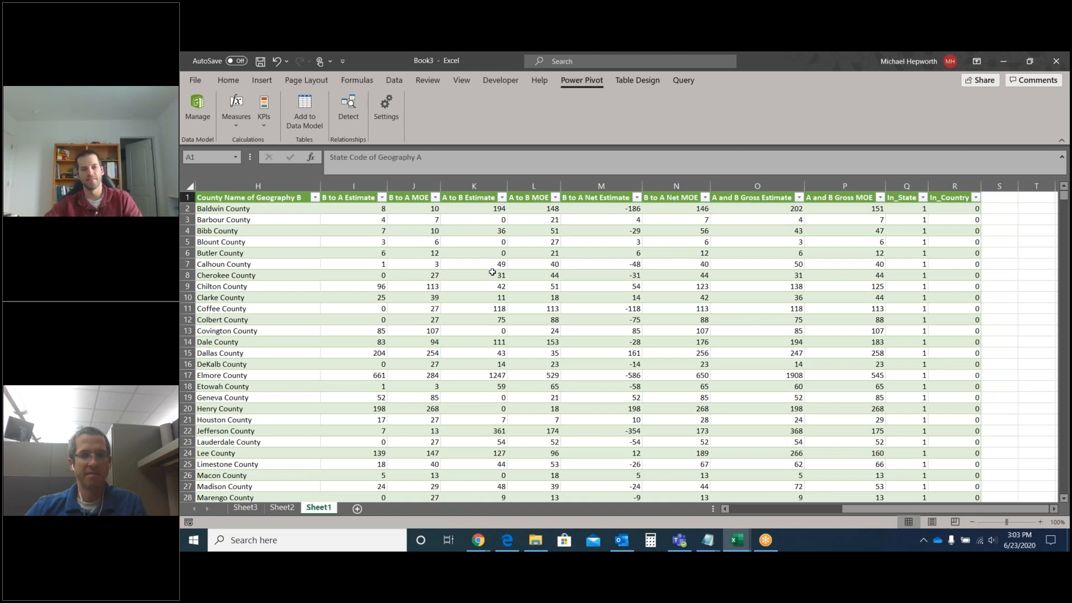
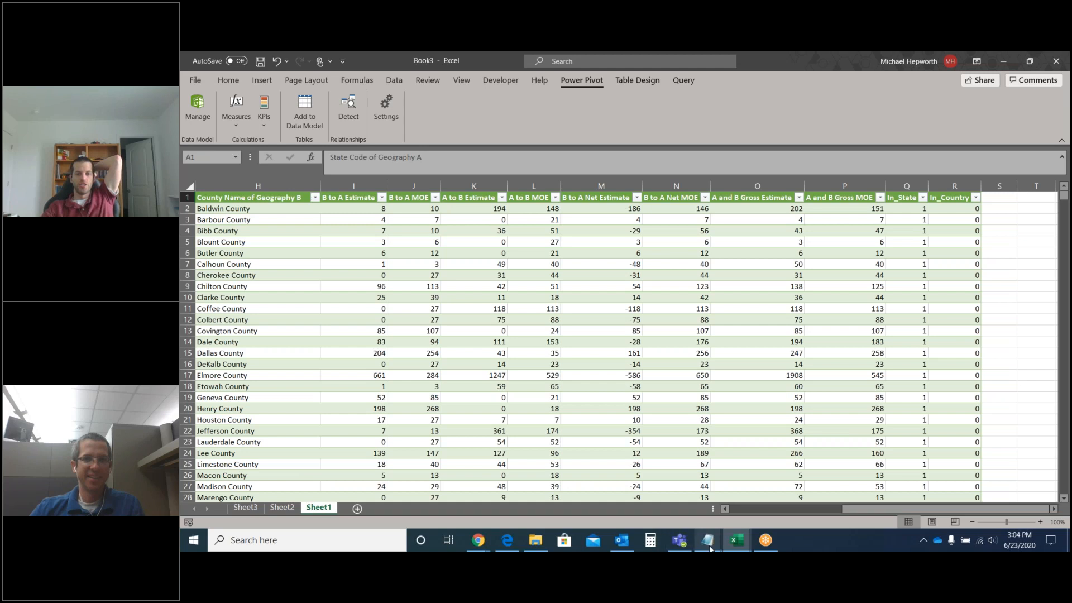
# - Reopen Book3's Power Pivot window and show the table relationship in Diagram View
pyautogui.click(737, 540)
pyautogui.click(902, 502)
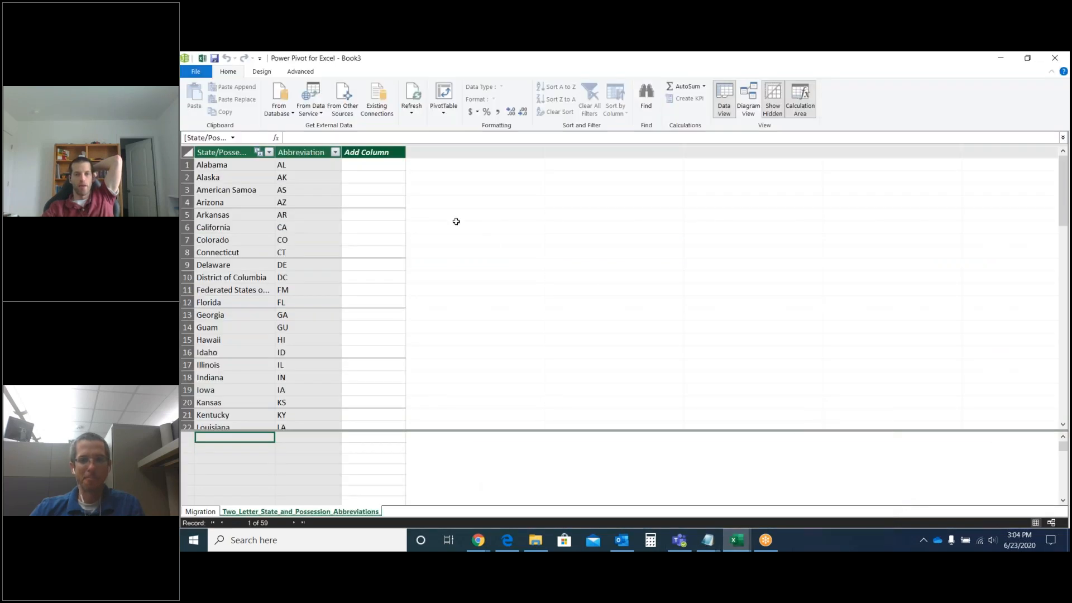
pyautogui.click(748, 101)
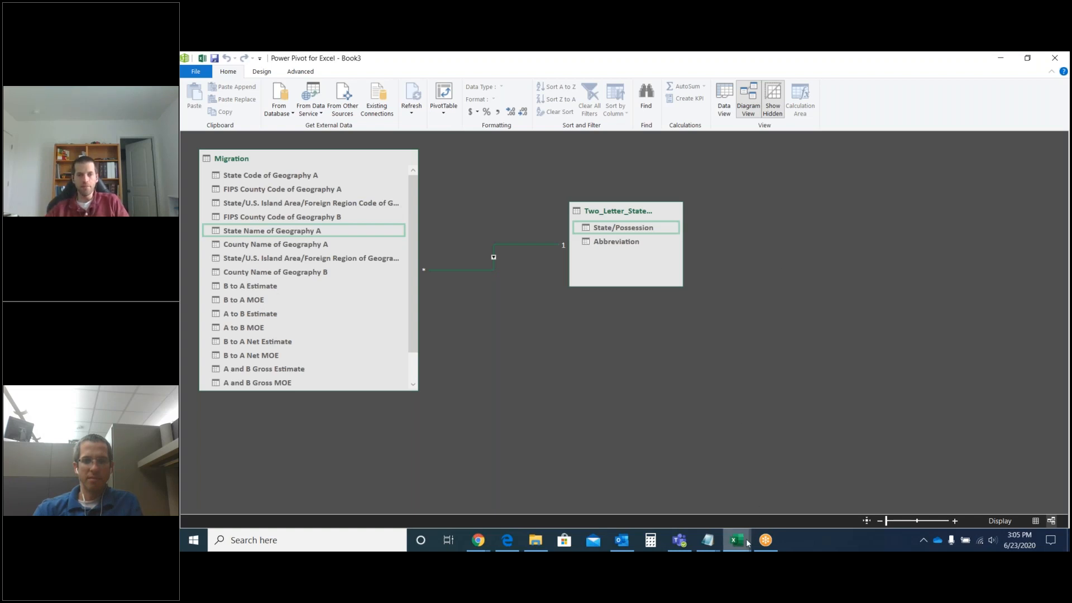
pyautogui.moveTo(746, 539)
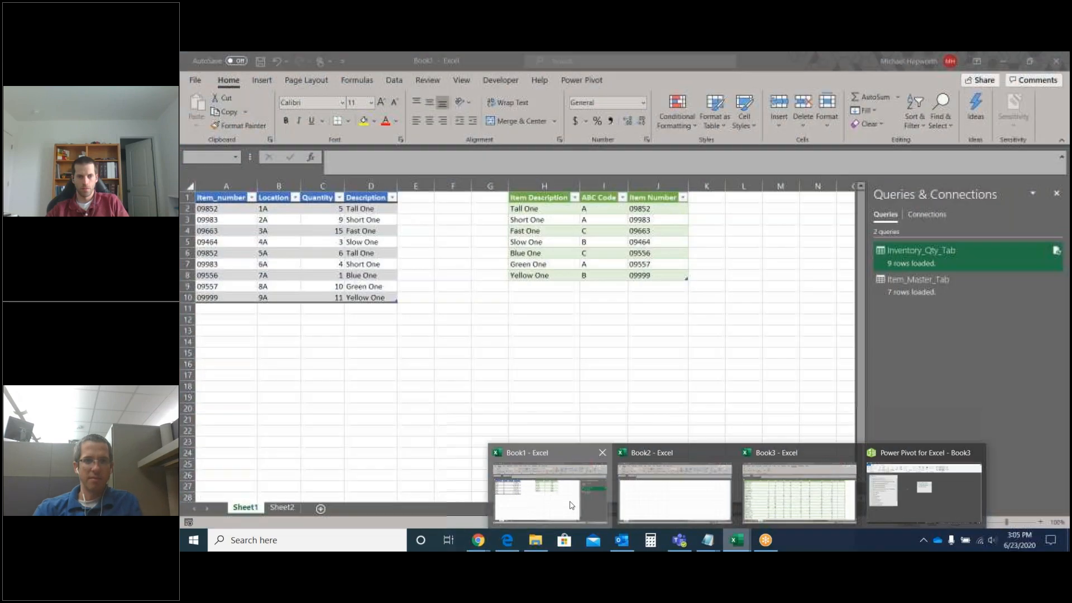
# - Look through the open workbooks and return to the PivotTable on Sheet3 of Book3
pyautogui.click(550, 491)
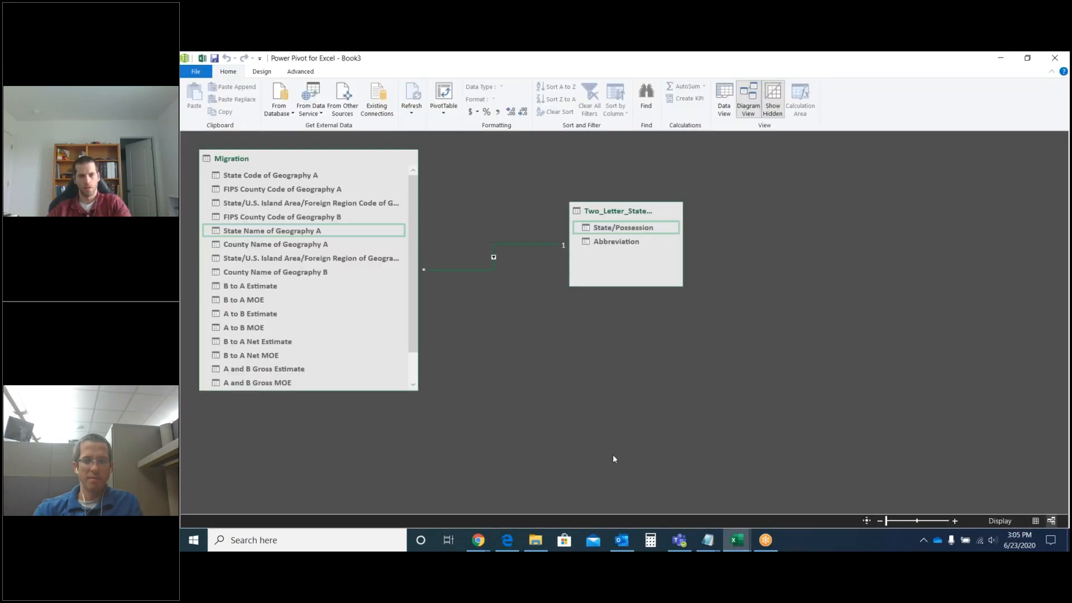
pyautogui.click(736, 540)
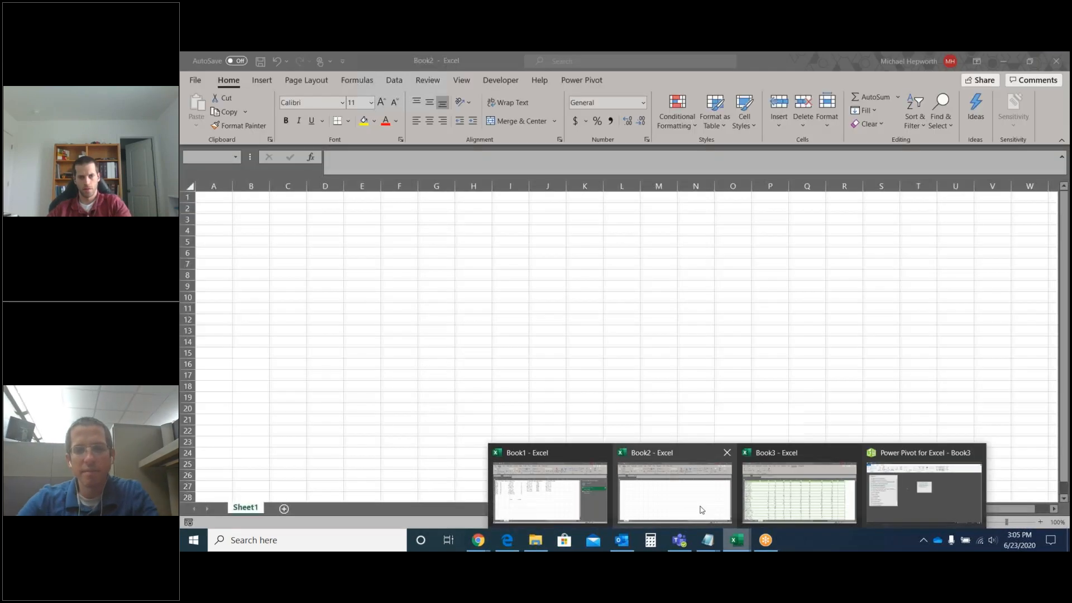
pyautogui.click(701, 510)
pyautogui.click(737, 540)
pyautogui.click(796, 506)
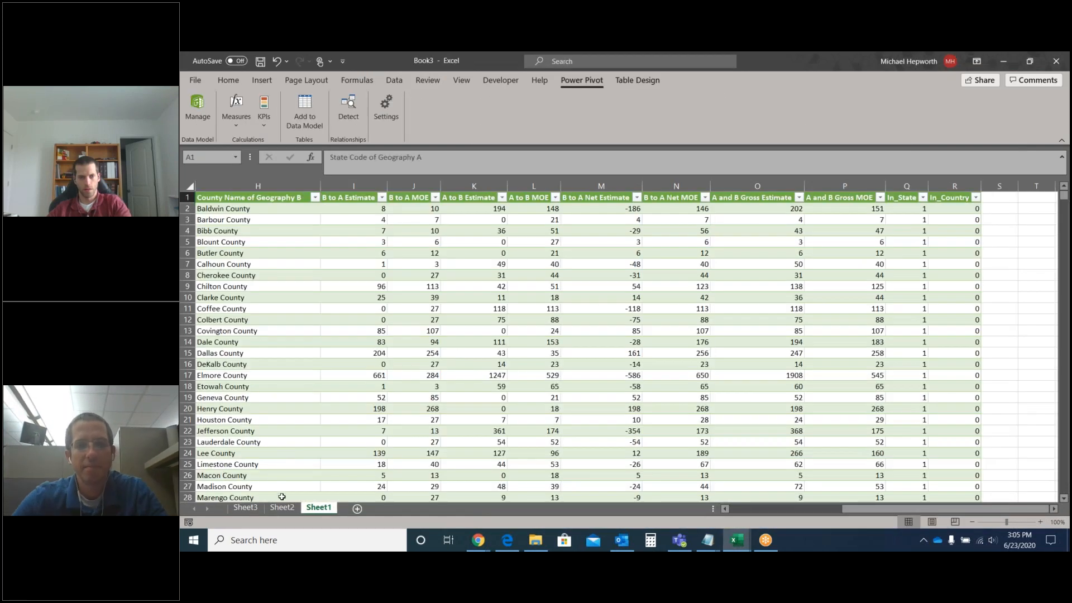
pyautogui.click(281, 507)
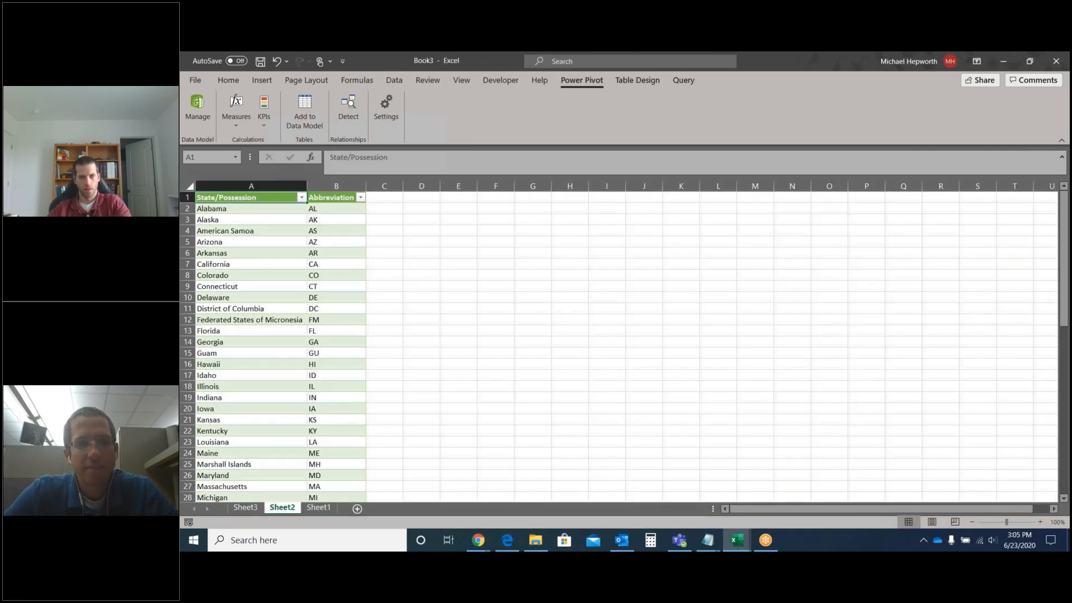
pyautogui.click(244, 507)
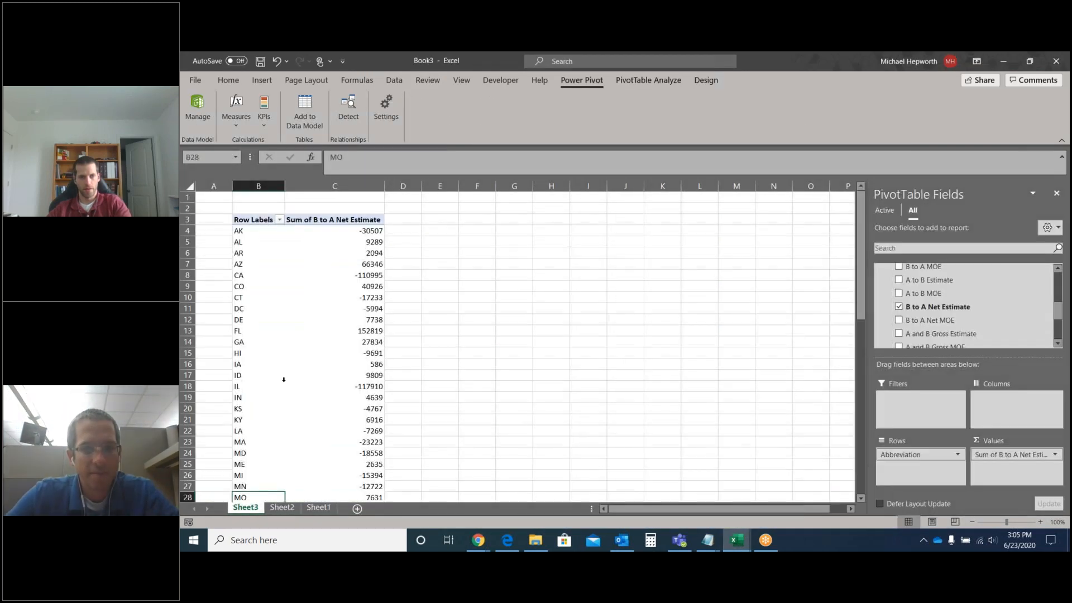
pyautogui.click(393, 79)
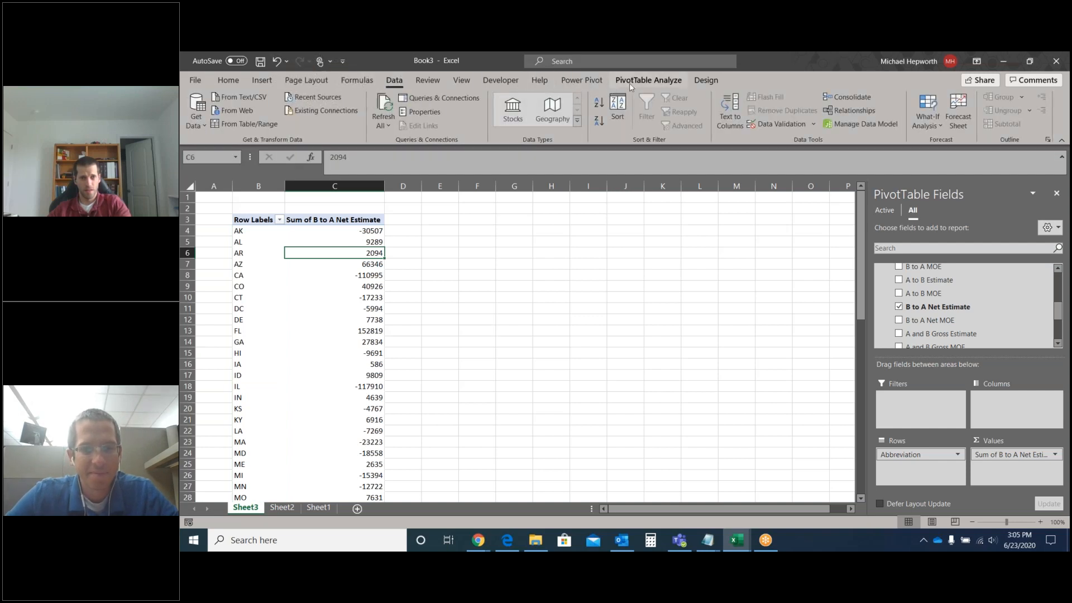
pyautogui.click(630, 83)
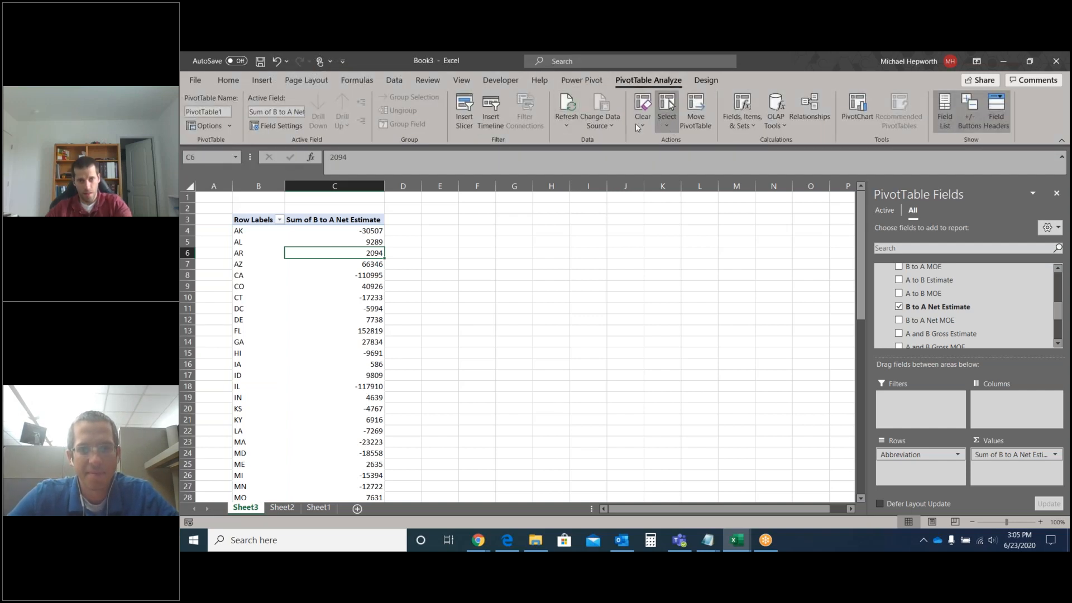
pyautogui.click(706, 80)
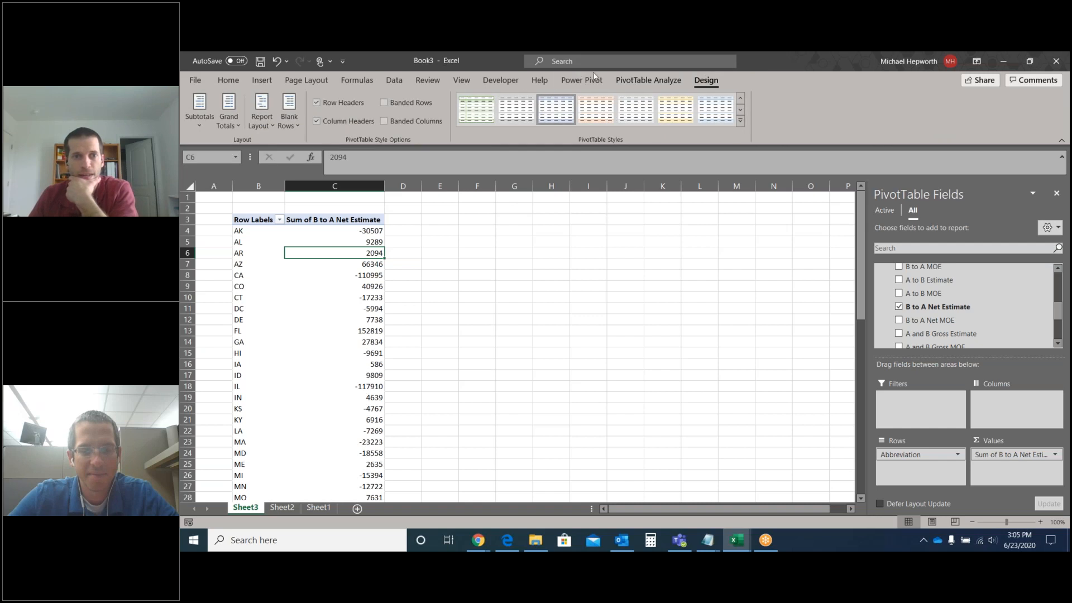
pyautogui.click(628, 81)
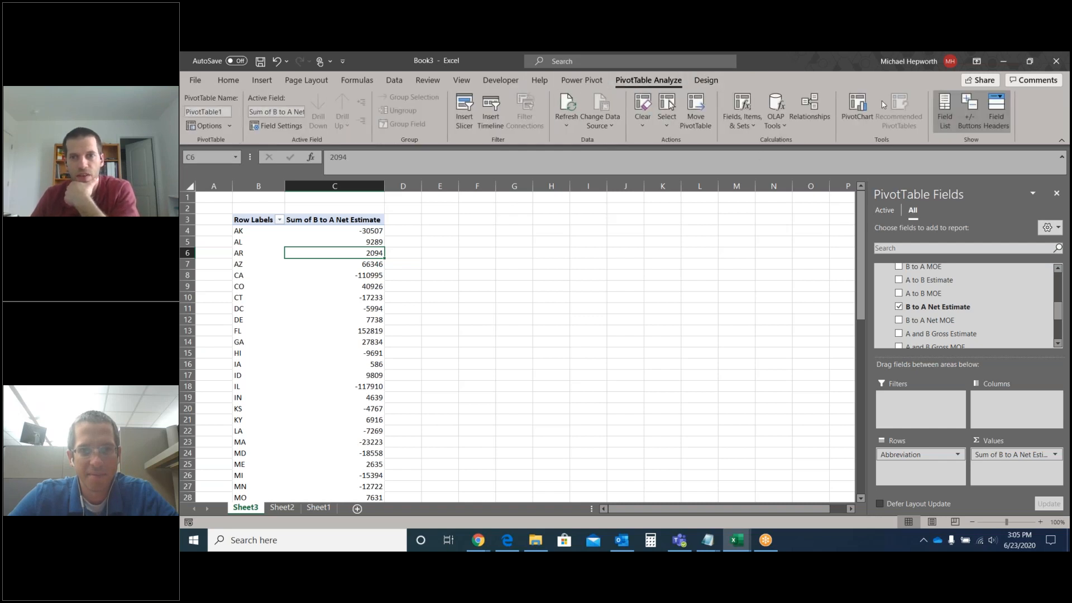
# - Link cell E4 to the PivotTable with =B4 and fill the formula across to column F and down to row 55
pyautogui.click(440, 233)
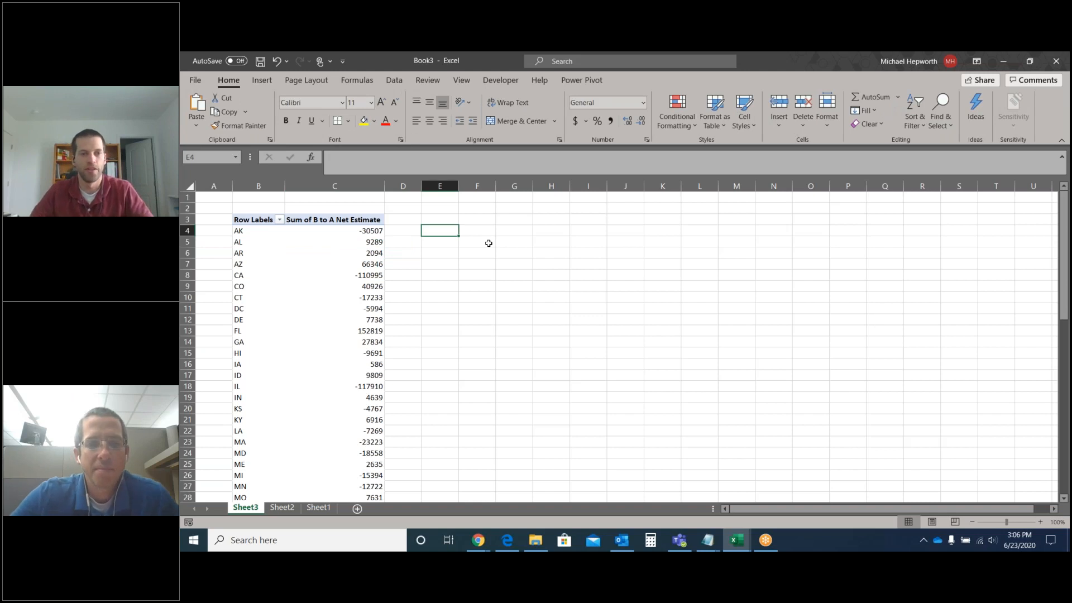
pyautogui.write('=')
pyautogui.press('Left')
pyautogui.press('Left')
pyautogui.press('Left')
pyautogui.press('Return')
pyautogui.press('Up')
pyautogui.moveTo(457, 236); pyautogui.dragTo(491, 283)
pyautogui.moveTo(483, 329); pyautogui.dragTo(489, 440)
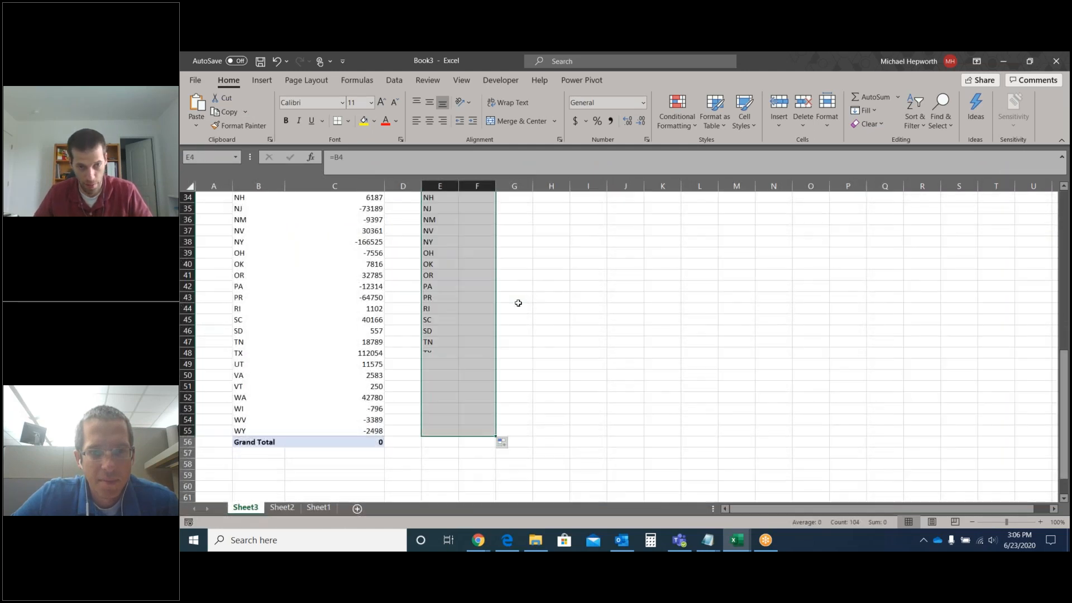
pyautogui.scroll(4, 518, 307)
pyautogui.scroll(7, 518, 307)
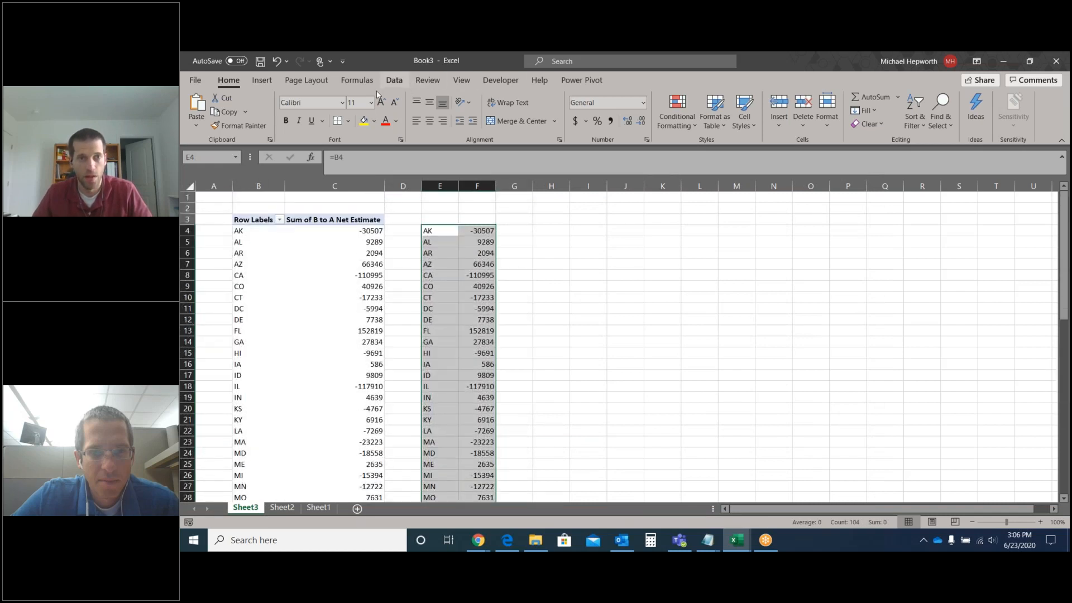
# - Insert a Filled Map chart from the linked state abbreviations and net estimates in columns E and F
pyautogui.scroll(-1, 384, 123)
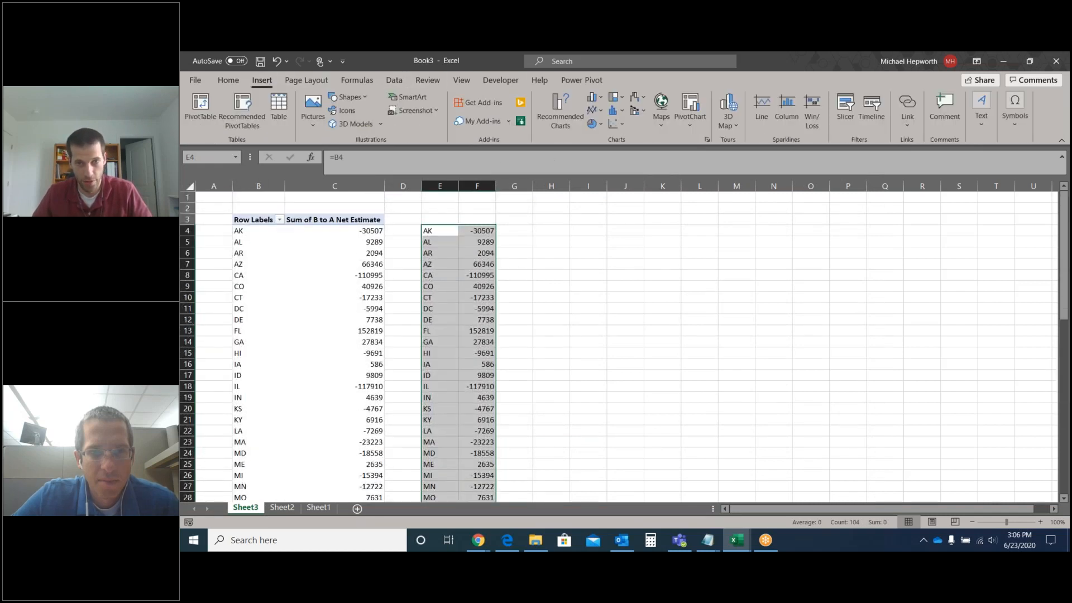
pyautogui.click(663, 127)
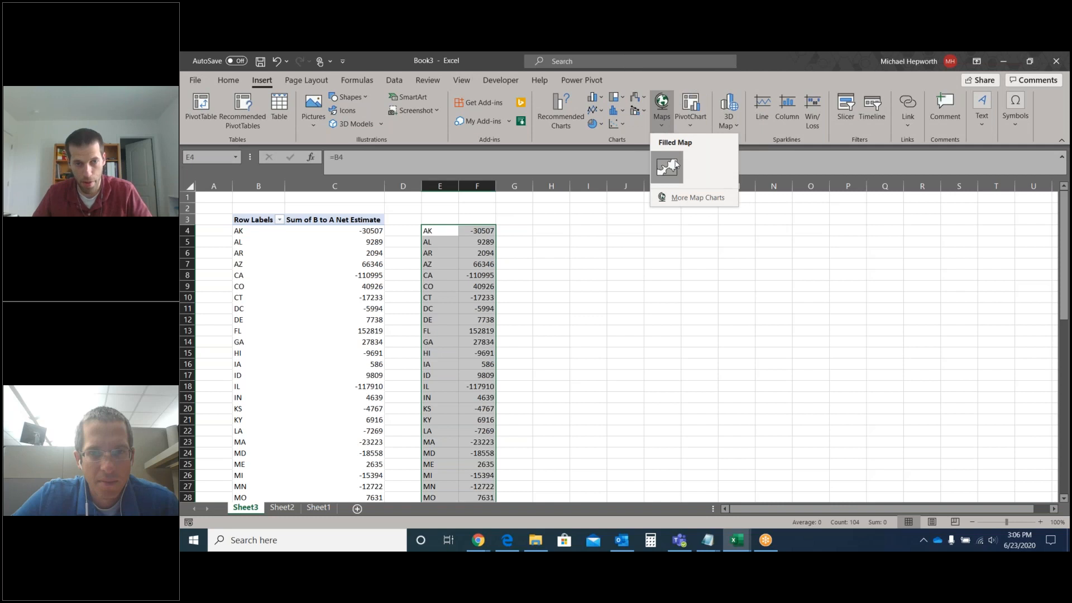
pyautogui.click(665, 159)
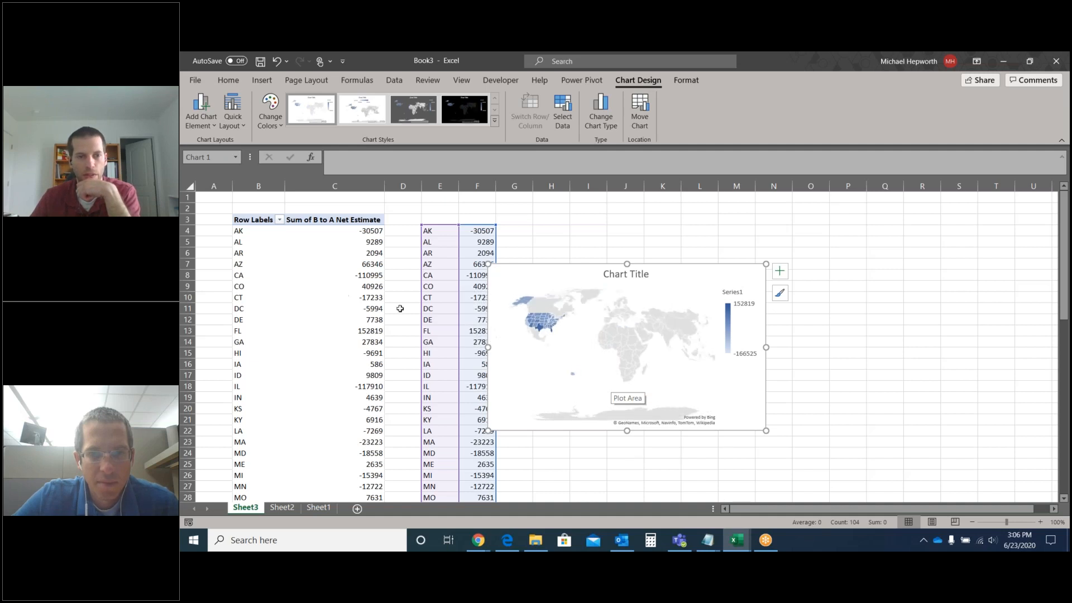
# - Filter the PivotTable's row labels to exclude PR
pyautogui.click(279, 220)
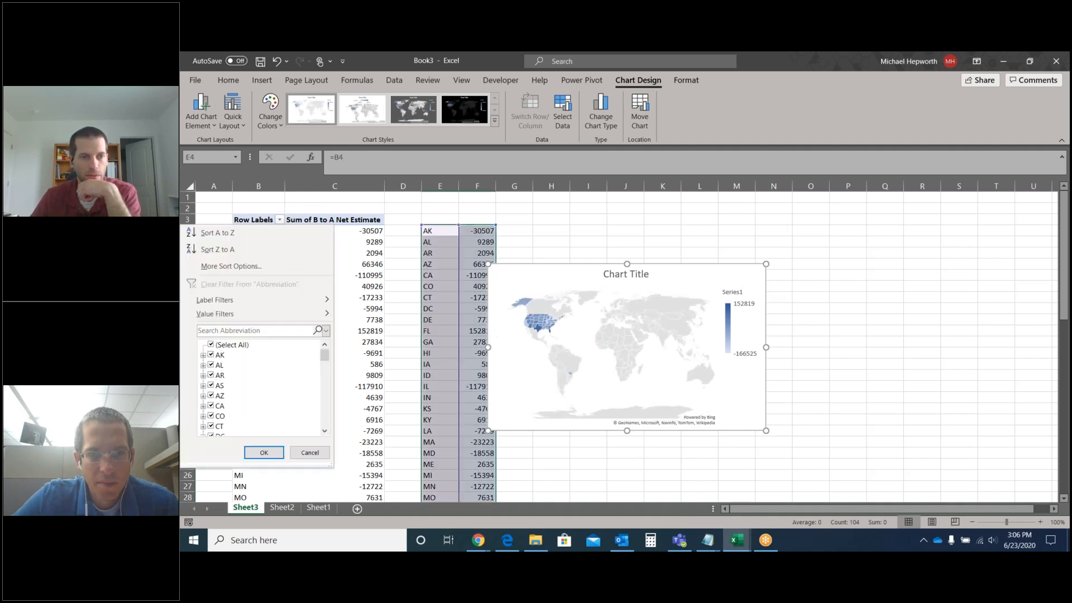
pyautogui.scroll(-4, 273, 366)
pyautogui.scroll(-2, 249, 397)
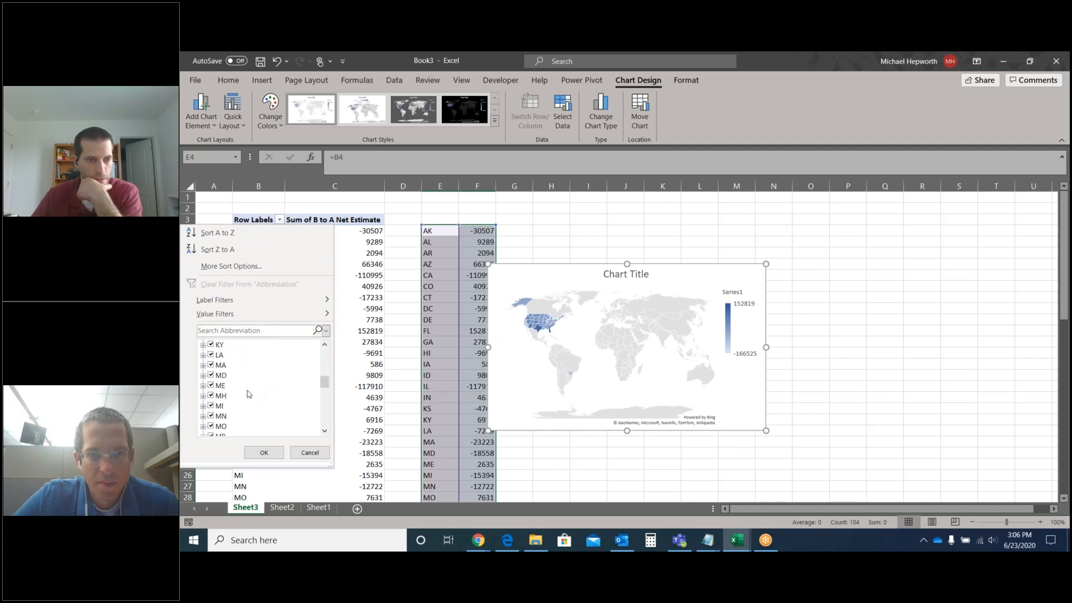
pyautogui.scroll(-7, 241, 400)
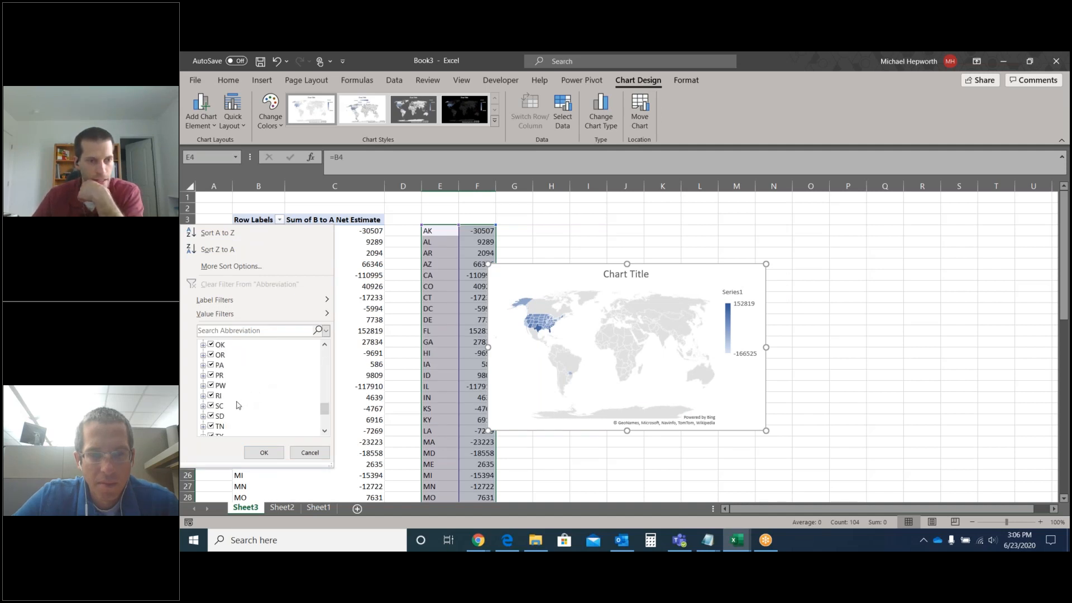
pyautogui.click(210, 376)
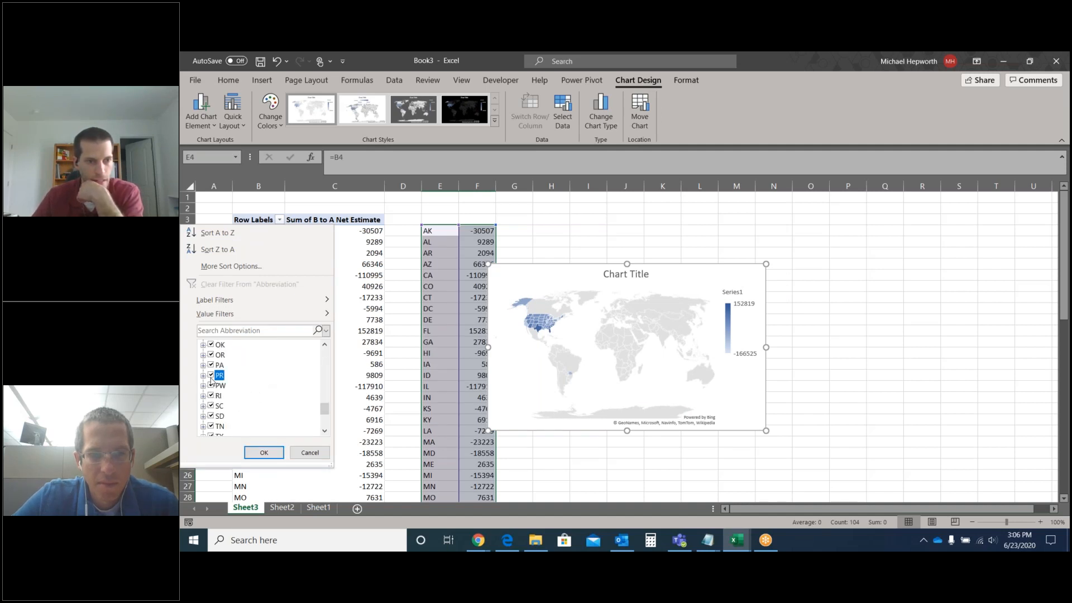
pyautogui.press('Return')
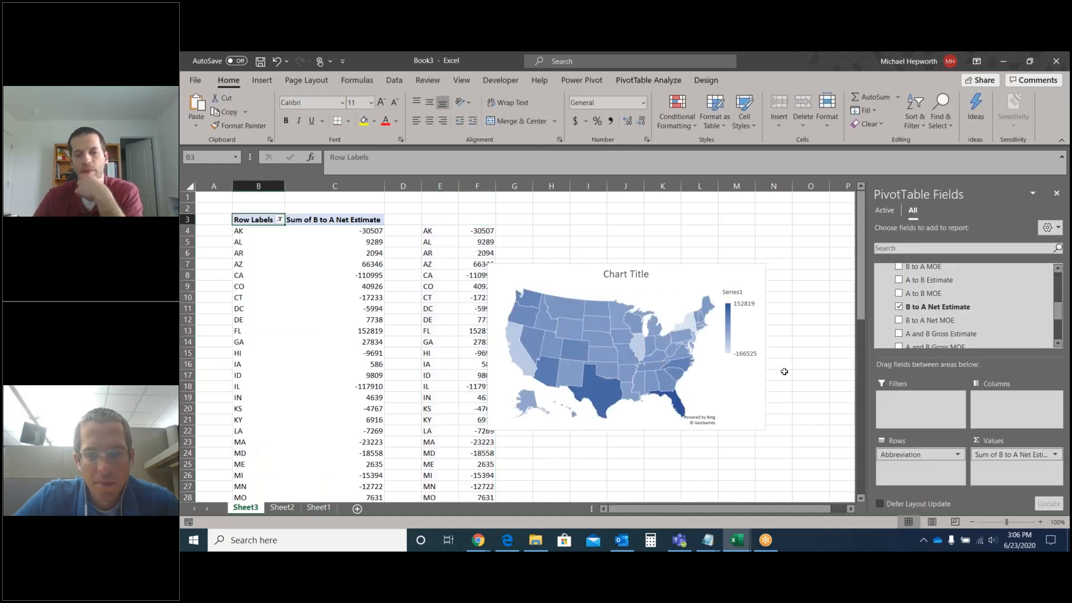
# - Reposition and enlarge the map chart beside the linked columns, and recolor it with the orange-toned Colorful palette
pyautogui.click(704, 270)
pyautogui.moveTo(704, 270); pyautogui.dragTo(736, 252)
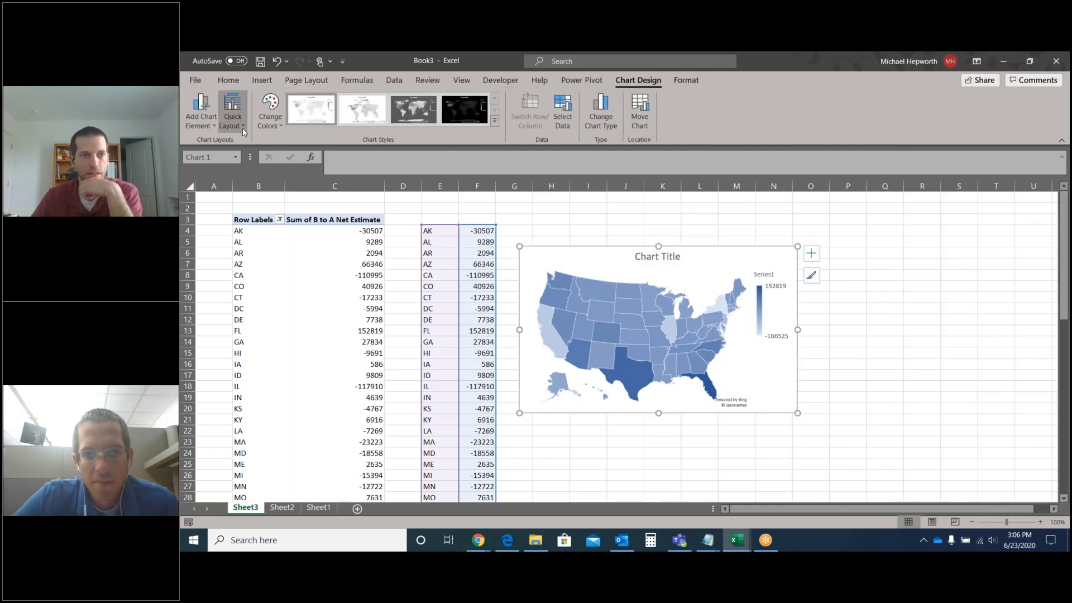
pyautogui.click(233, 111)
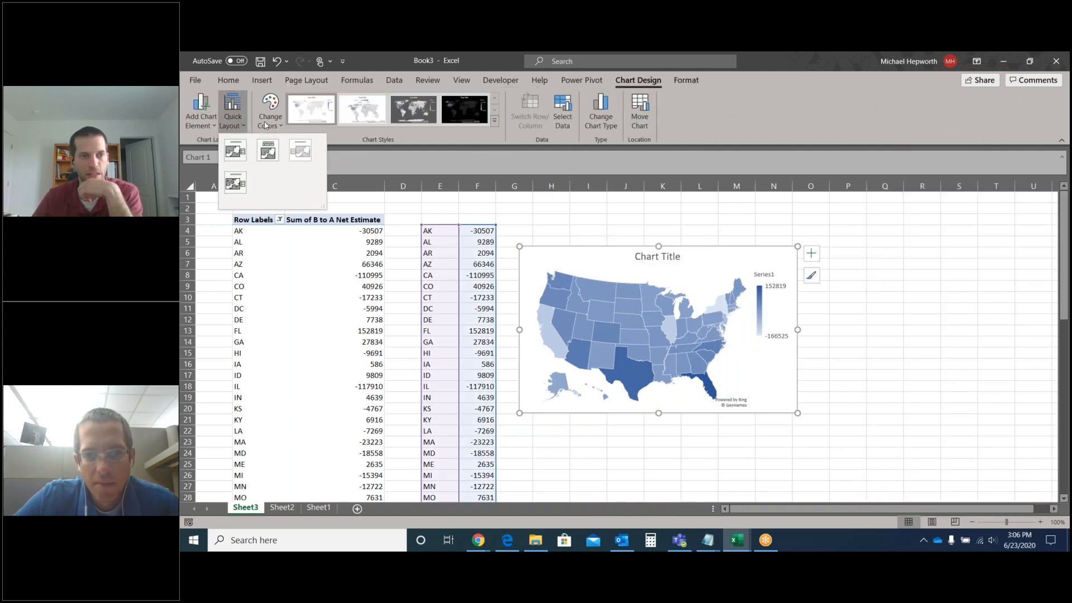
pyautogui.click(271, 111)
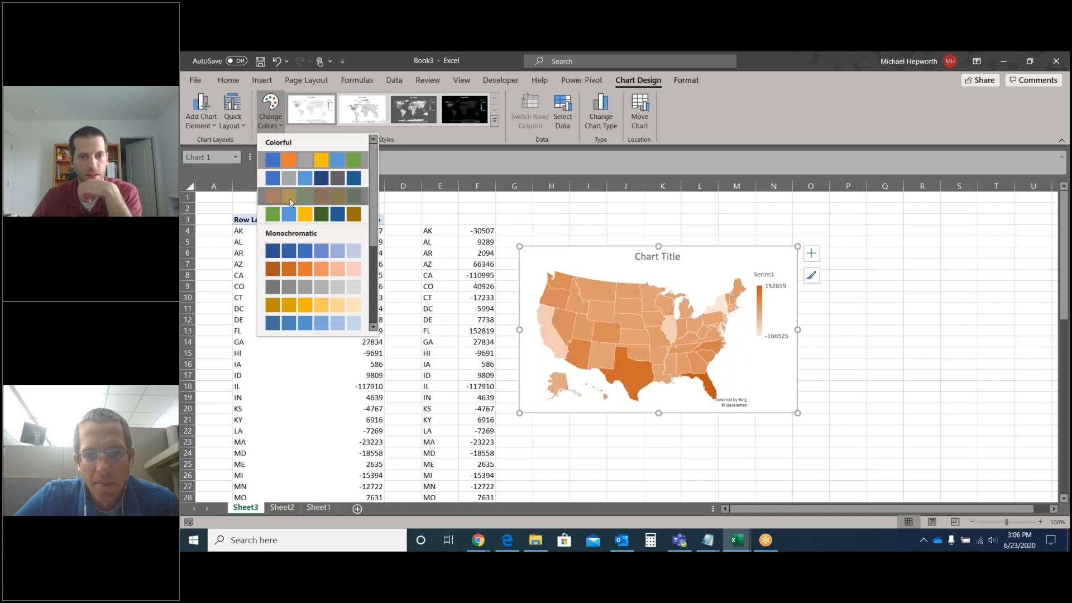
pyautogui.click(291, 203)
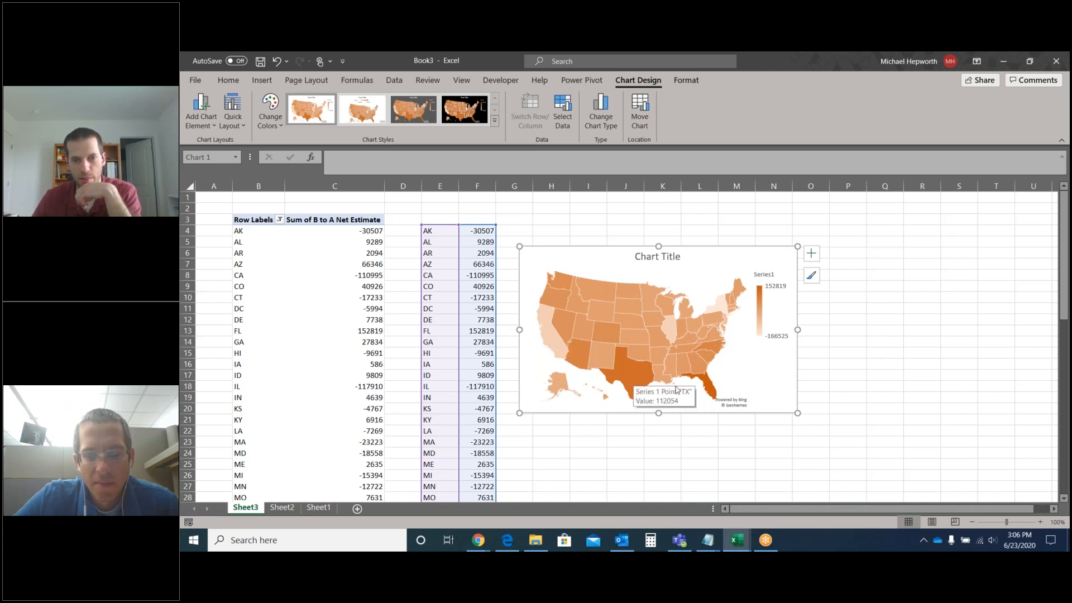
pyautogui.moveTo(798, 413); pyautogui.dragTo(883, 443)
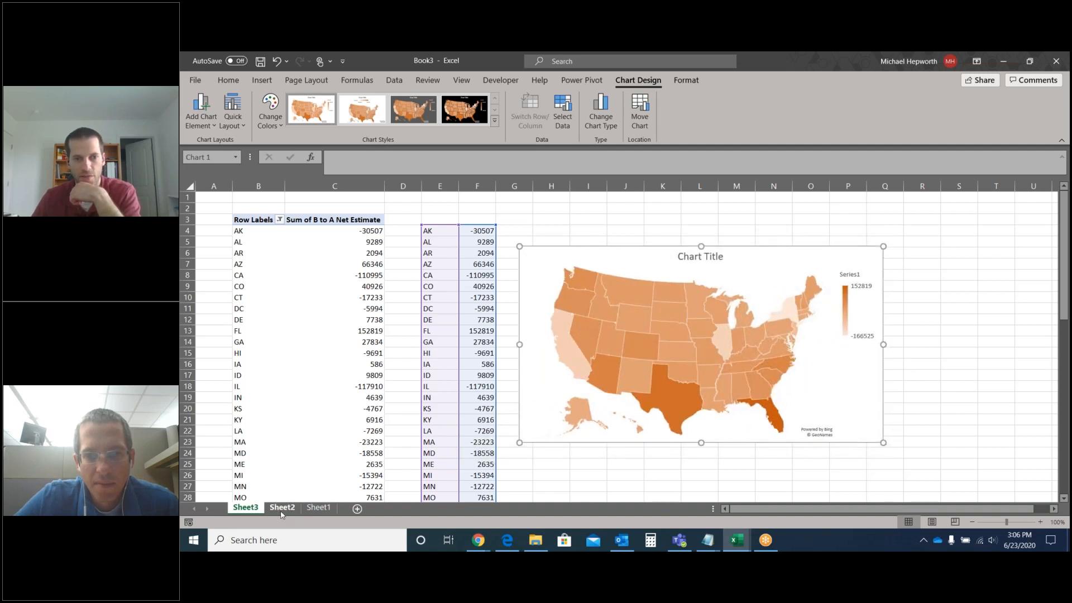
# - Review the source tables on Sheet2 and Sheet1, and return to the map on Sheet3
pyautogui.click(281, 509)
pyautogui.click(317, 507)
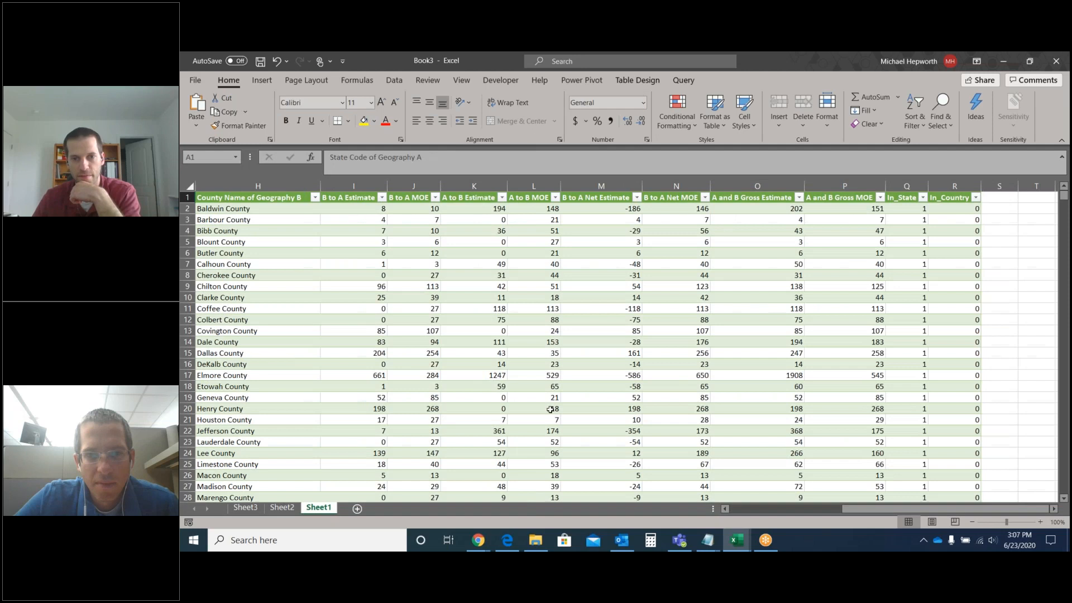
pyautogui.click(246, 507)
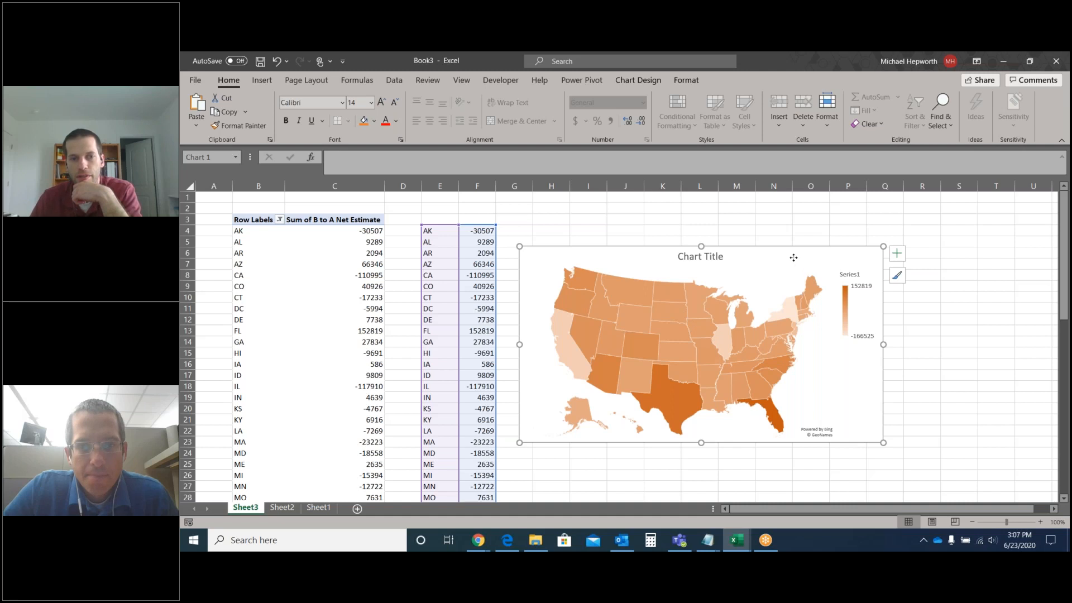
# - Move the map chart up to start at row 4 and enlarge it further
pyautogui.moveTo(793, 257); pyautogui.dragTo(793, 237)
pyautogui.moveTo(883, 424); pyautogui.dragTo(907, 450)
# - Compare the linked formulas in E4 and F4 with the PivotTable's AK row
pyautogui.click(298, 285)
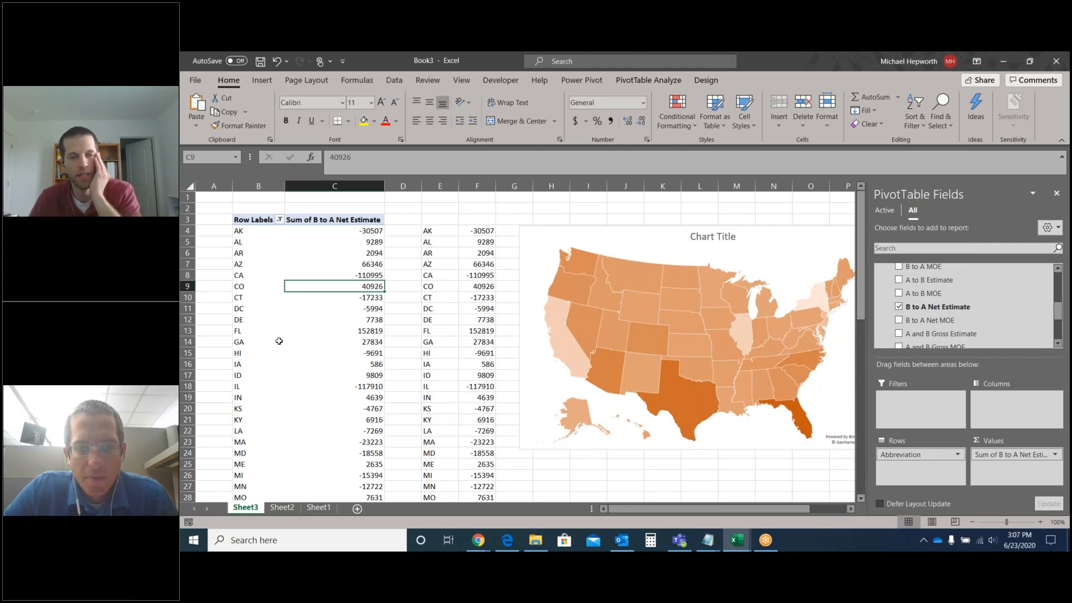
pyautogui.click(423, 253)
pyautogui.click(438, 231)
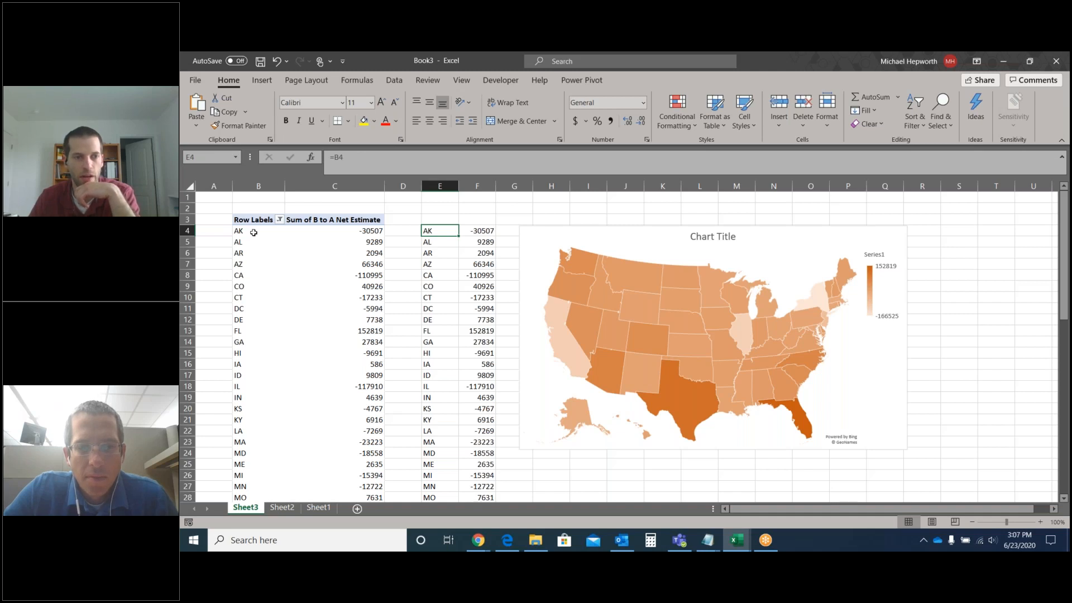
pyautogui.click(359, 232)
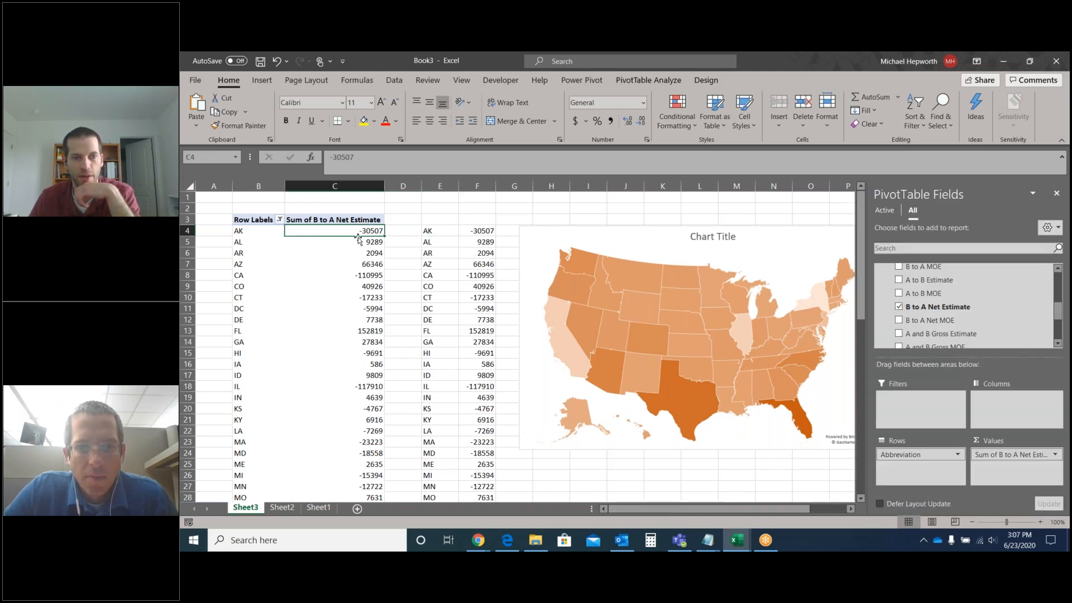
pyautogui.click(489, 231)
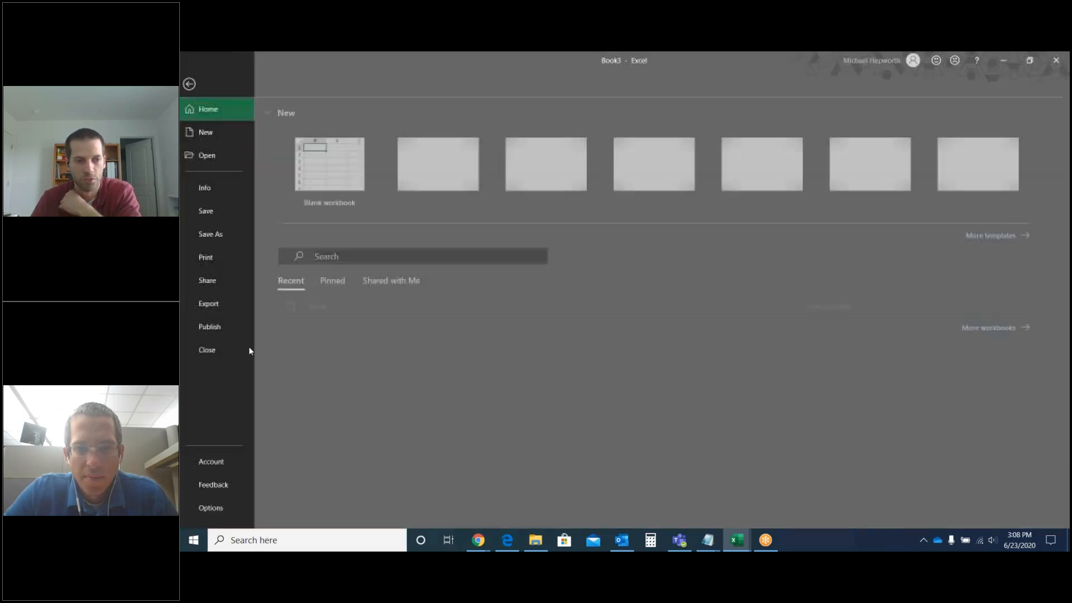
# - Inspect the COM Add-ins list in Excel Options for Microsoft Power Pivot for Excel, and return to the map without changing anything
pyautogui.click(217, 508)
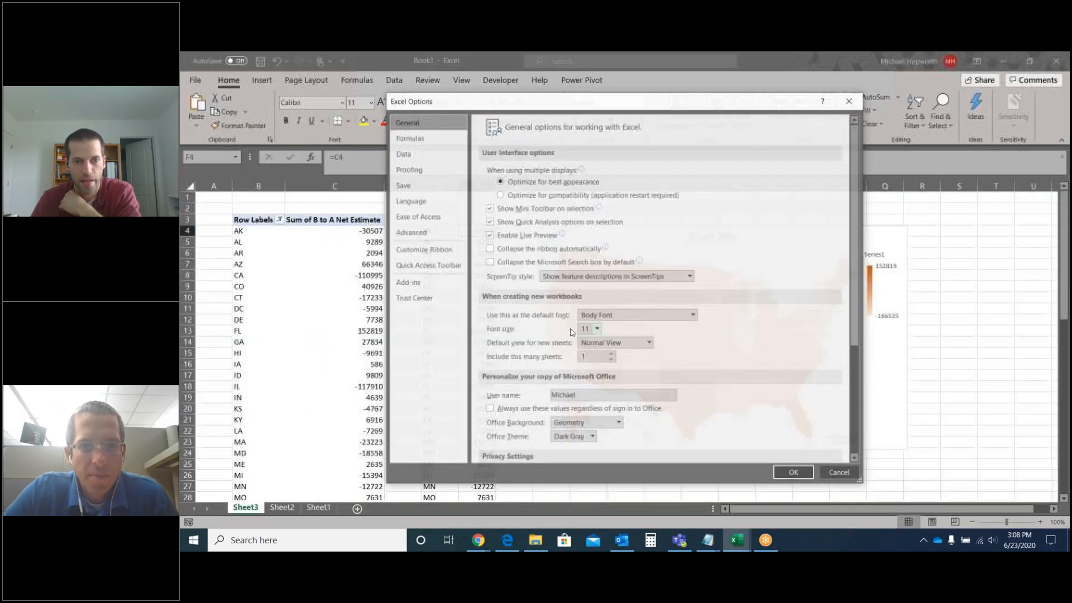
pyautogui.click(407, 282)
pyautogui.click(566, 449)
pyautogui.click(549, 473)
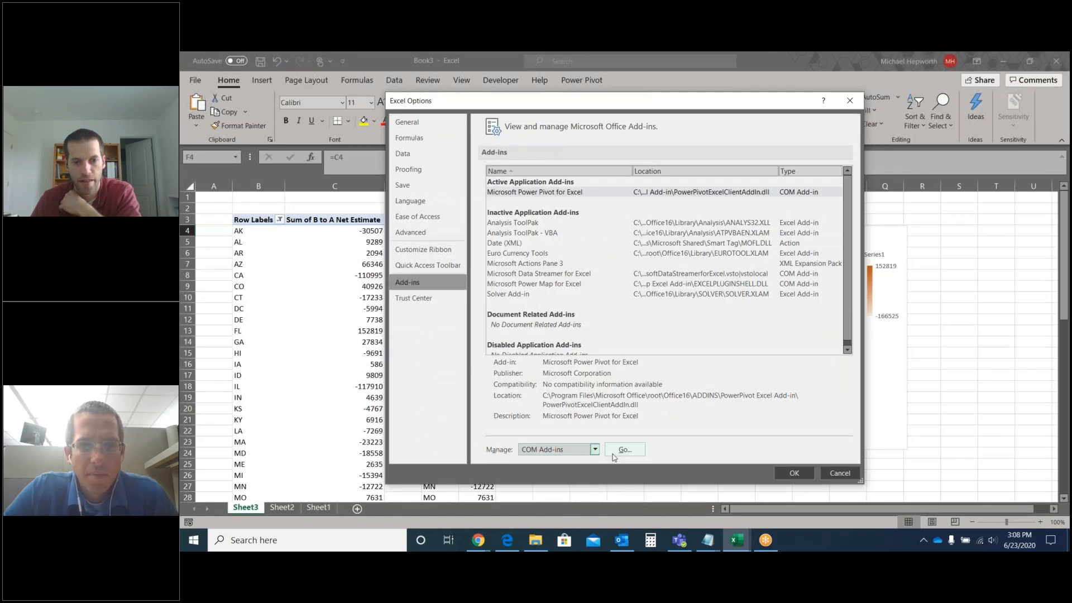
pyautogui.click(624, 449)
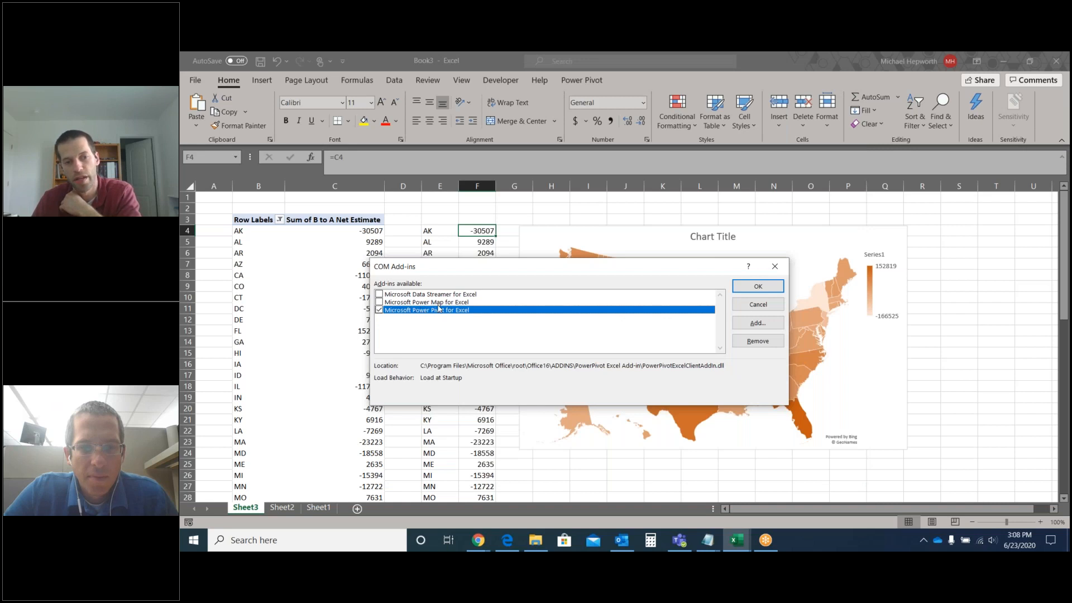
pyautogui.click(770, 305)
pyautogui.moveTo(746, 369)
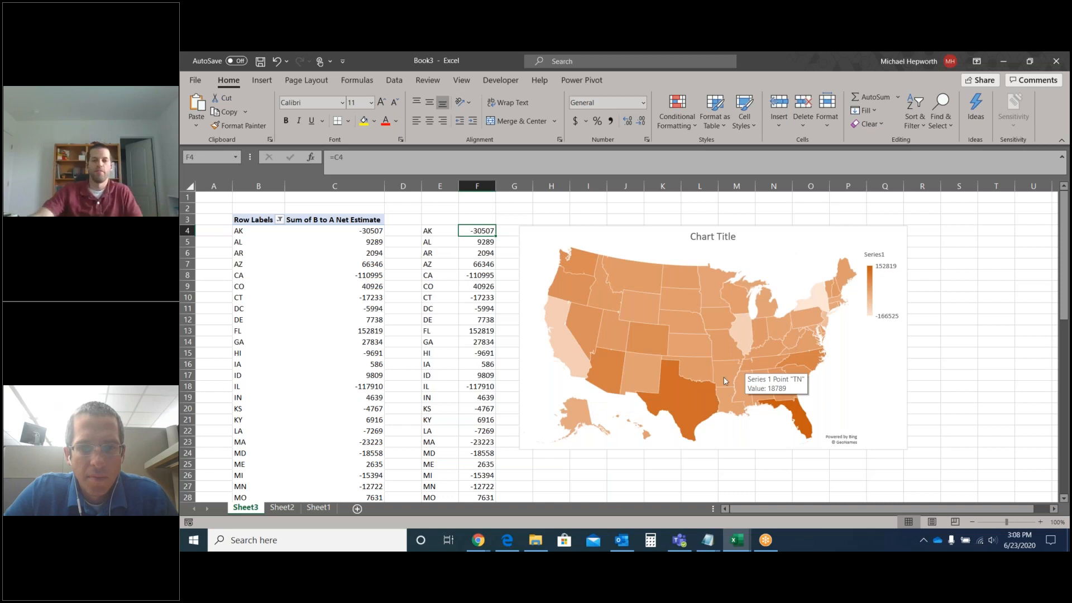
# - Shift the map chart slightly closer to the linked state data in columns E and F
pyautogui.moveTo(711, 387)
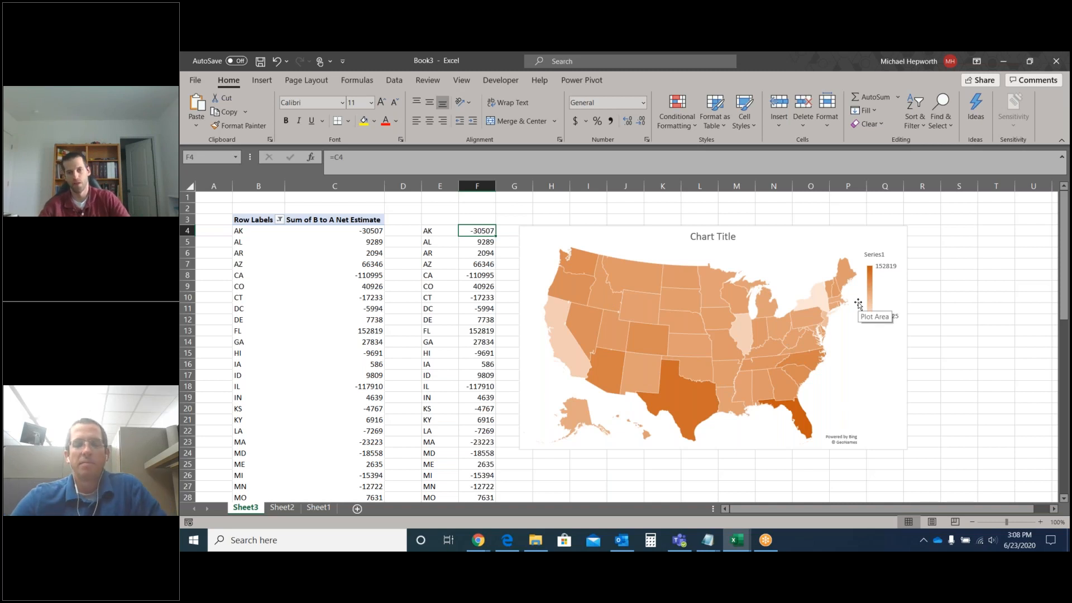
pyautogui.moveTo(788, 239); pyautogui.dragTo(775, 235)
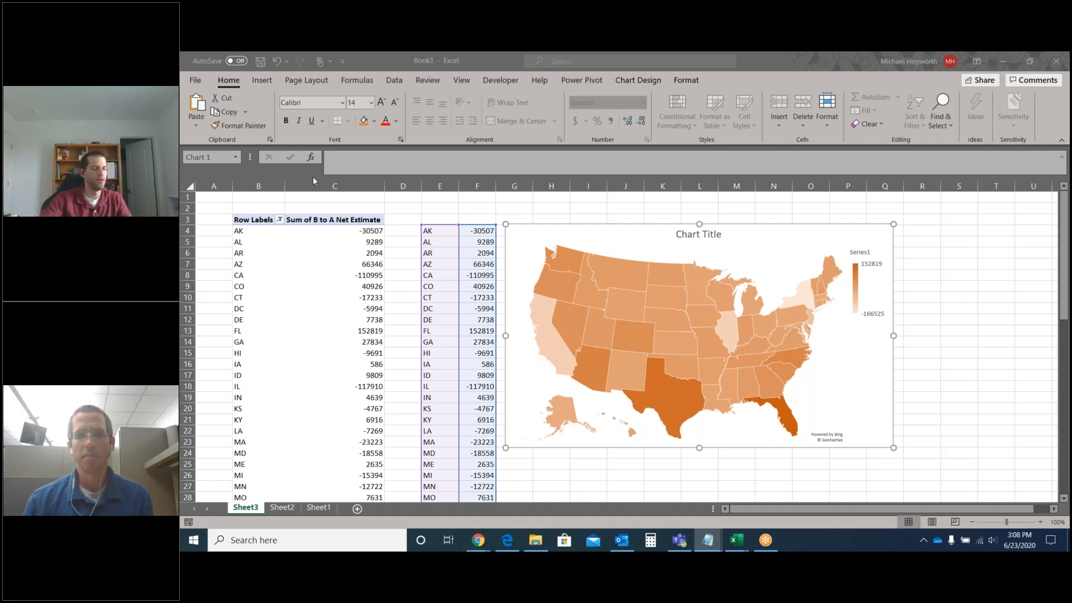
# - Switch to the Notepad note with the presenter's contact e-mail and shrink its window to uncover more of the map
pyautogui.hotkey('alt', 'Tab')
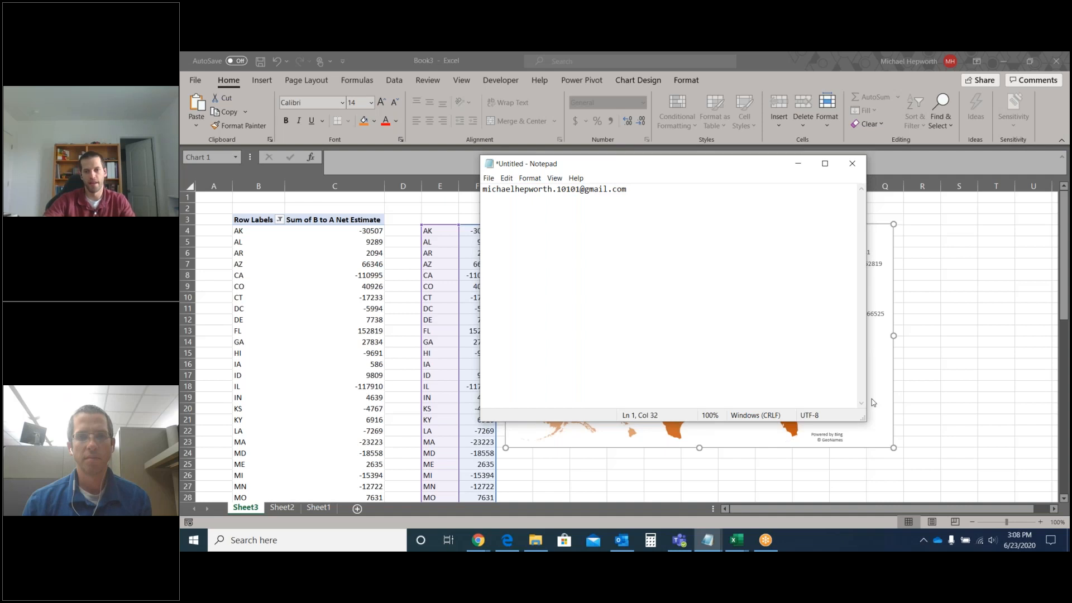
pyautogui.moveTo(864, 423); pyautogui.dragTo(850, 320)
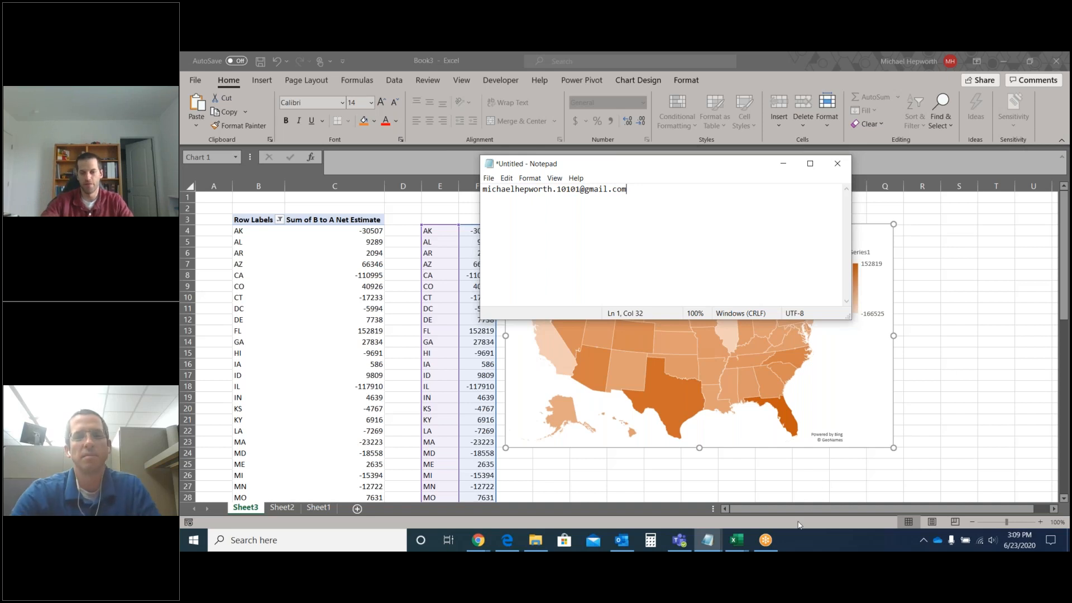
pyautogui.click(769, 540)
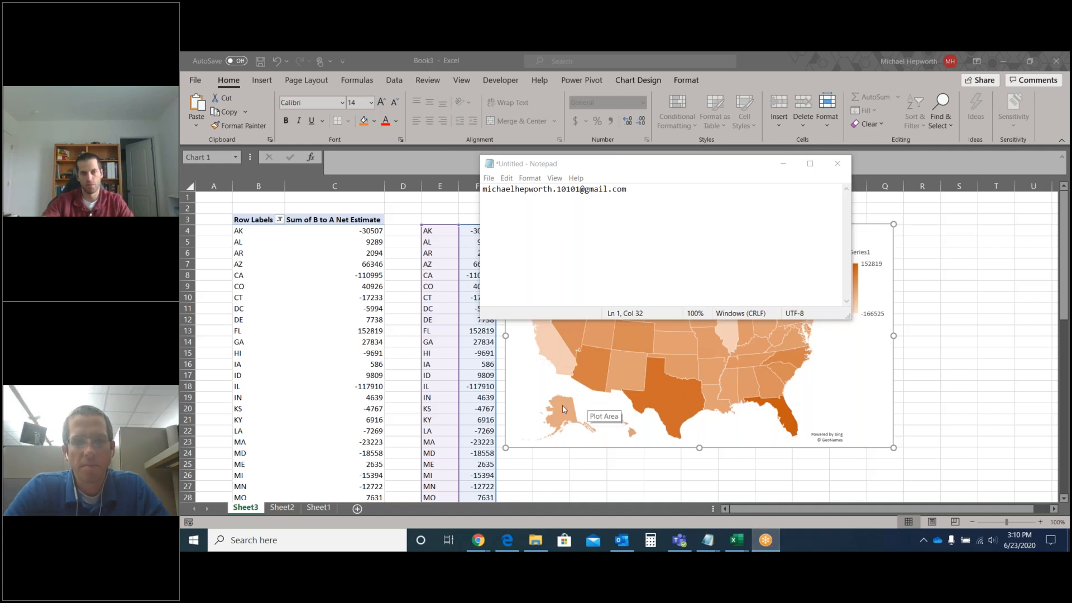
pyautogui.moveTo(554, 412)
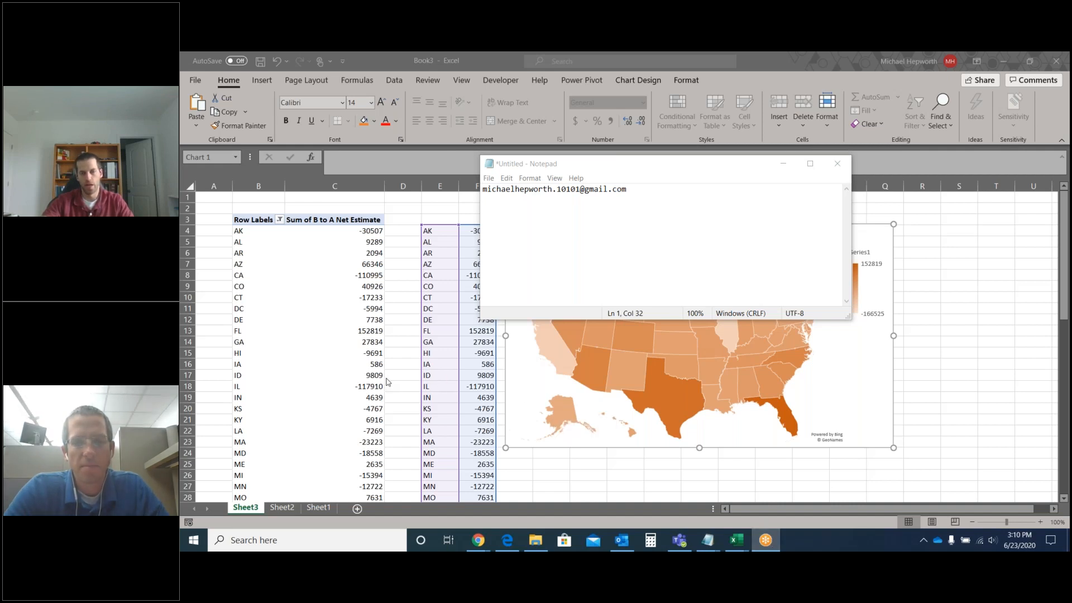